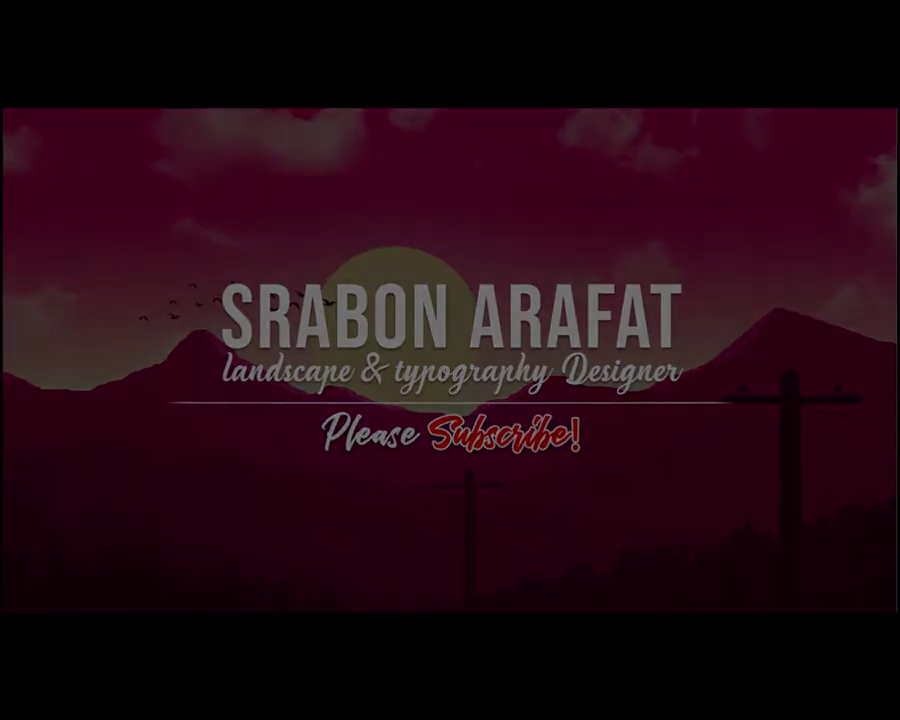
Step: Create a new blank 4600 × 2900 px document to hold the Art.jpg sketch
key(ctrl+n)
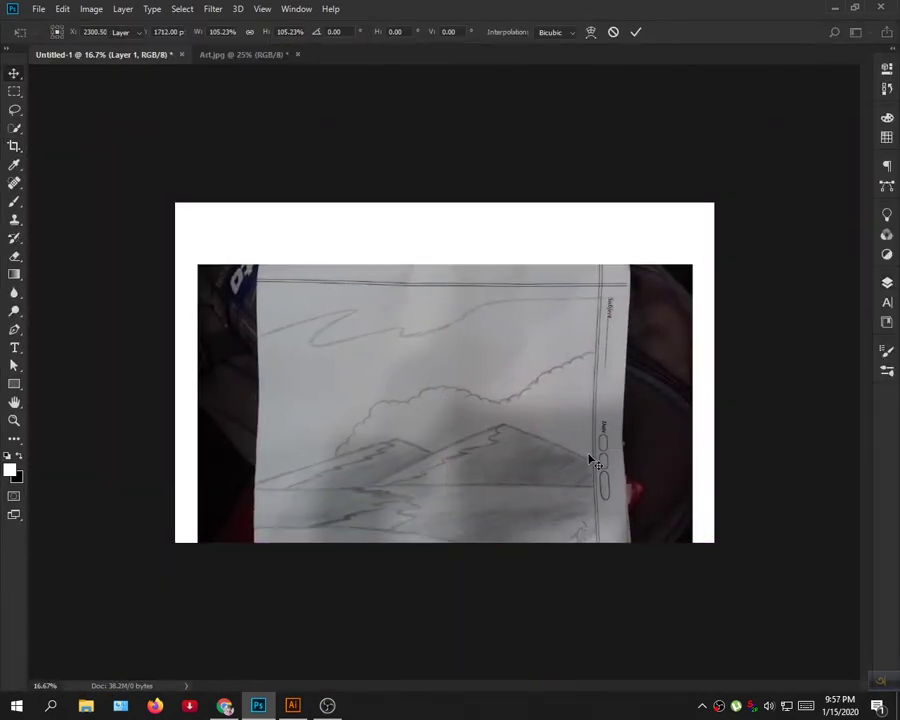
Step: Commit the placed sketch's size and rename its layer to 'Art'
key(Return)
key(ctrl+0)
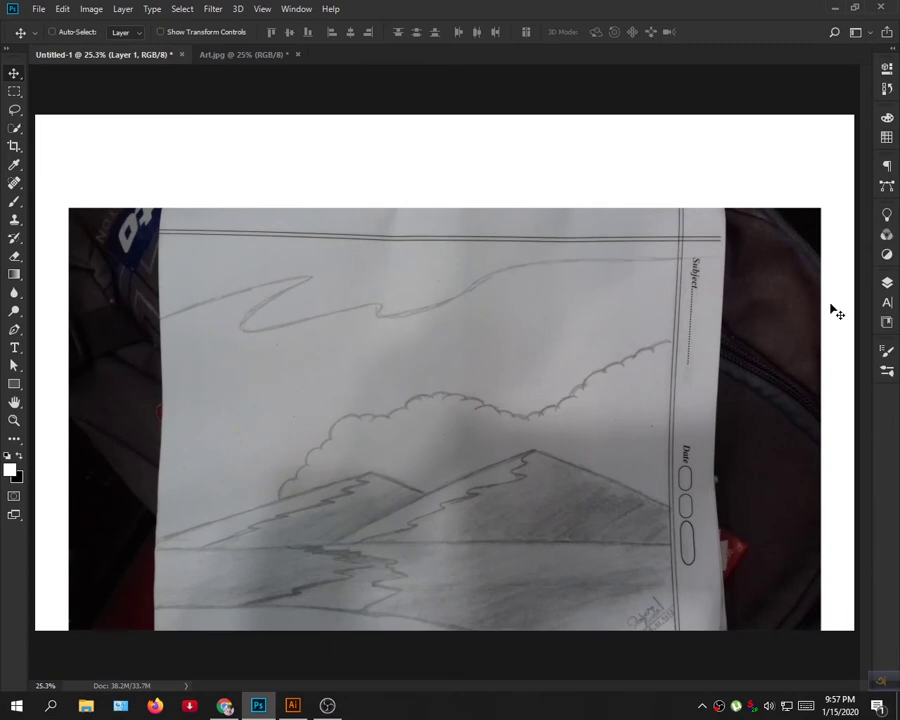
click(886, 282)
double_click(768, 313)
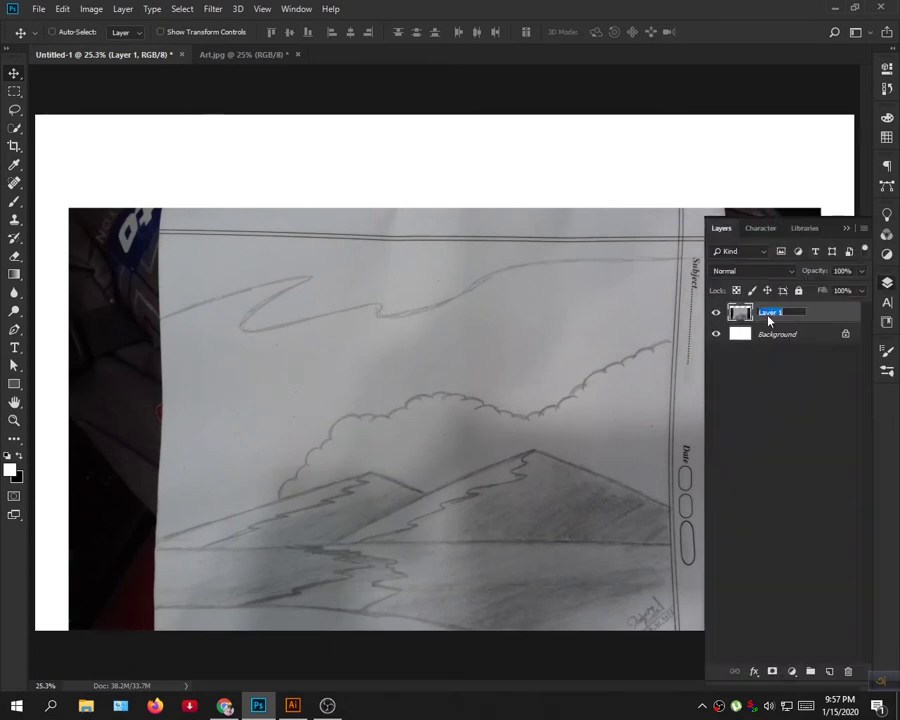
text(Art)
key(Return)
click(297, 54)
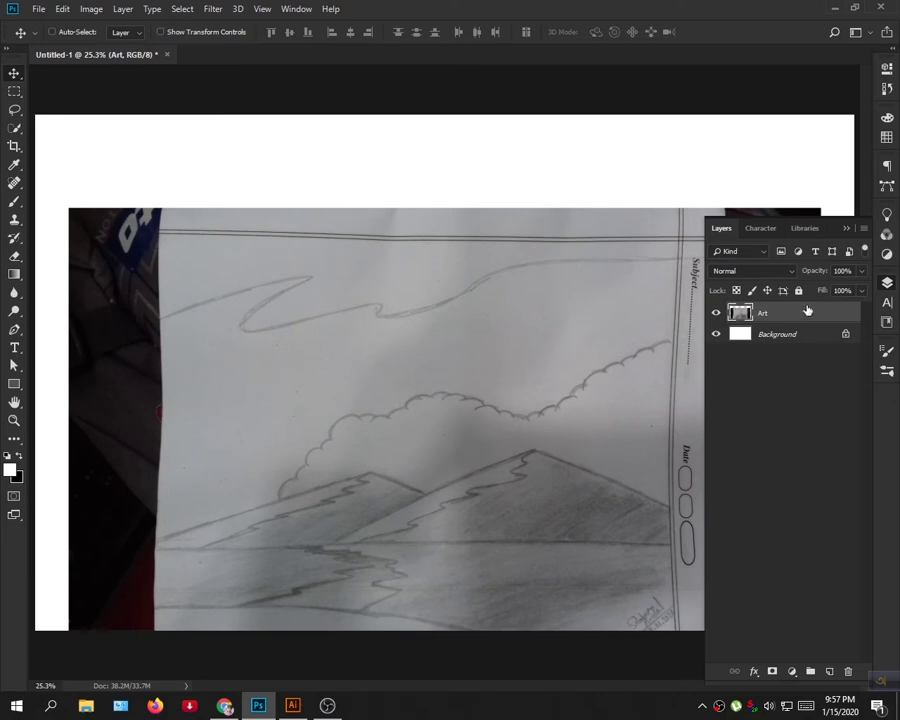
Step: Fade the Art layer to 60% opacity and lock it
click(843, 270)
text(60)
key(Return)
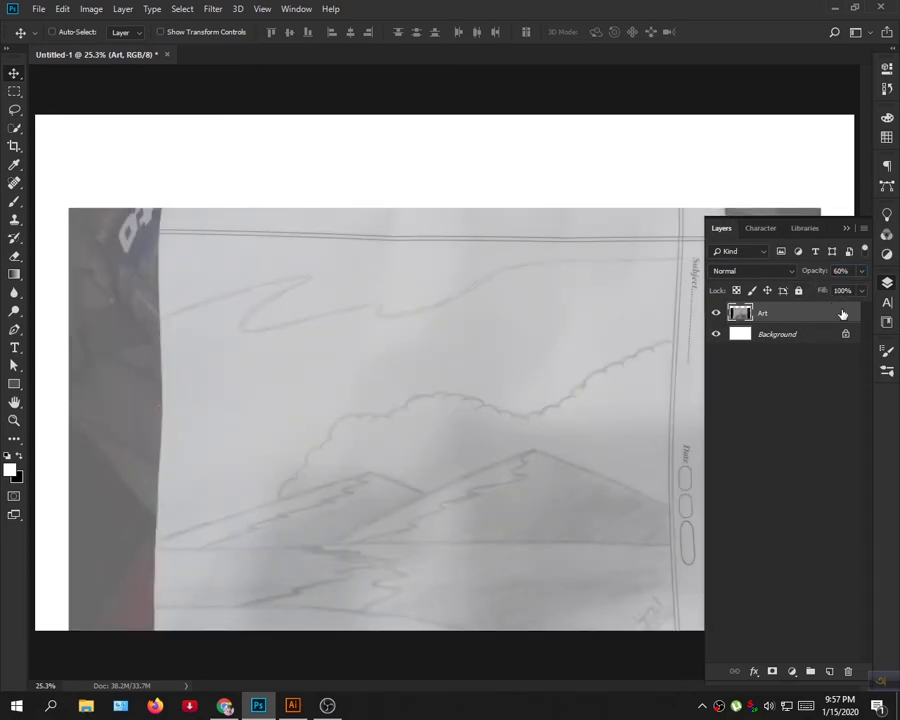
click(799, 291)
Step: Select the Background layer and pan around the sketch
click(760, 334)
scroll(340, 476, up, 1)
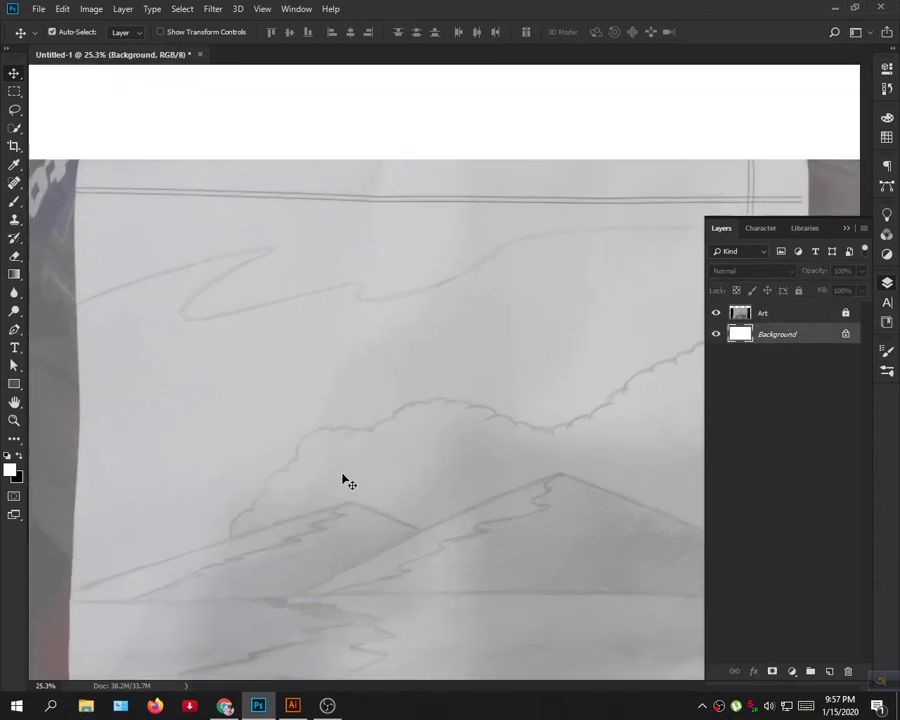
scroll(408, 420, up, 1)
scroll(408, 420, down, 1)
key(h)
drag(430, 432, 596, 236)
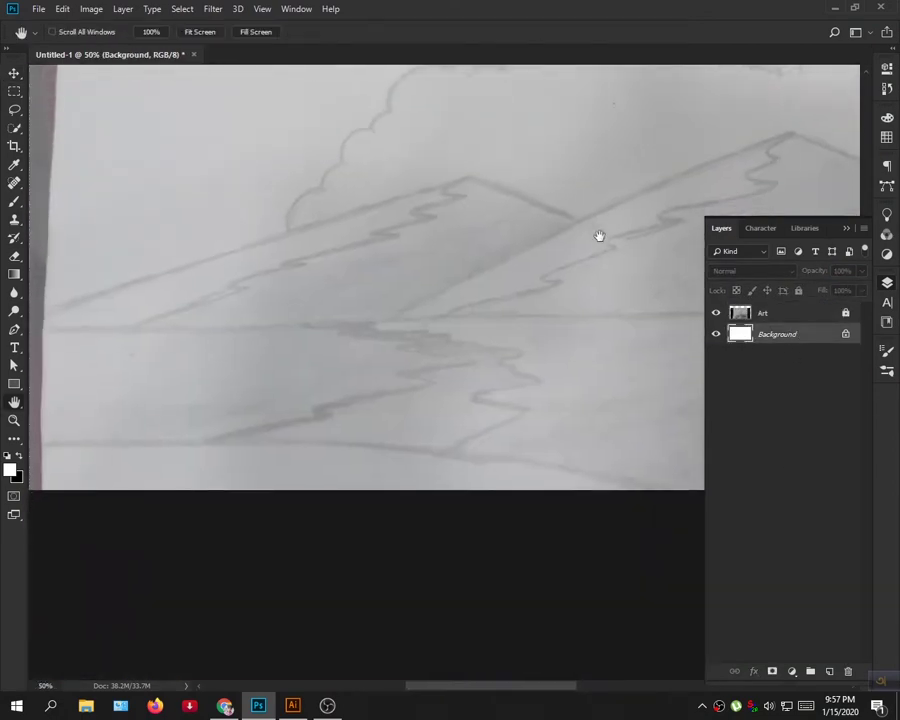
scroll(528, 302, down, 1)
scroll(528, 302, down, 2)
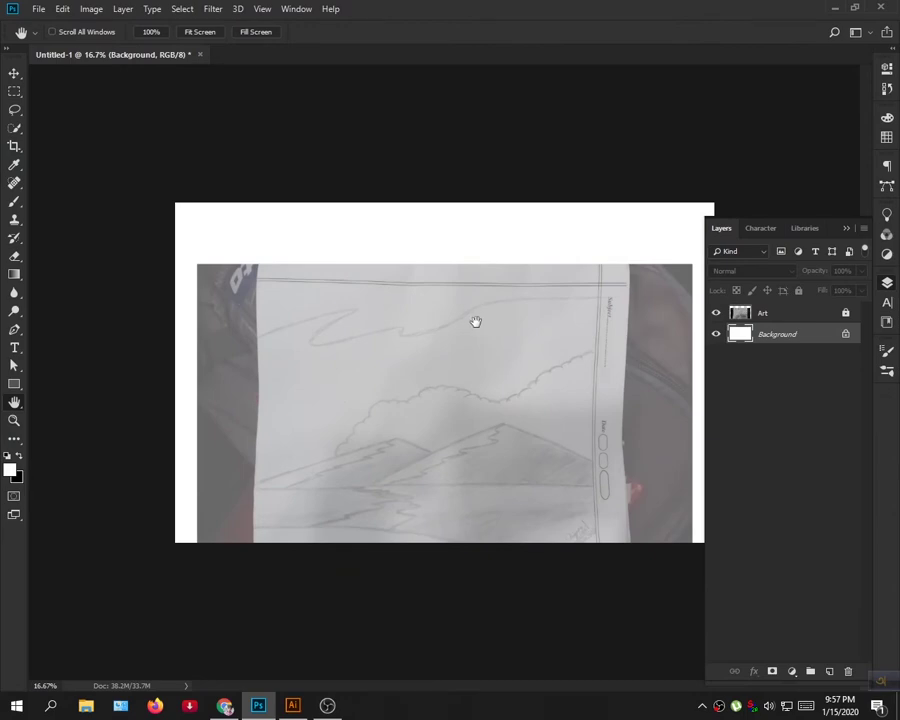
Step: Reset colours to black and white and draw a rectangle across the sketch's bottom
key(f)
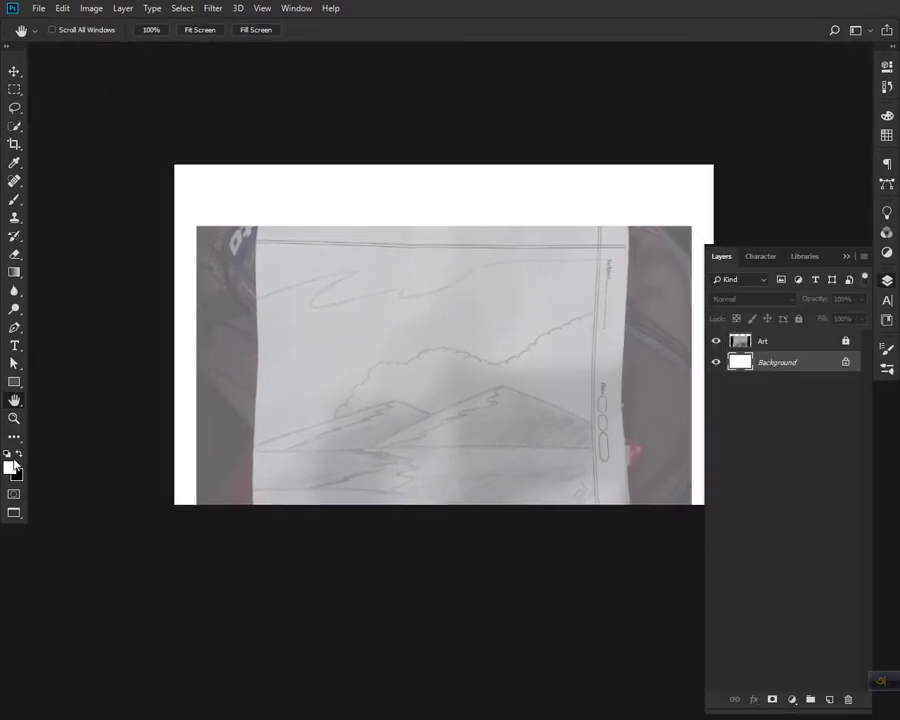
click(18, 455)
key(m)
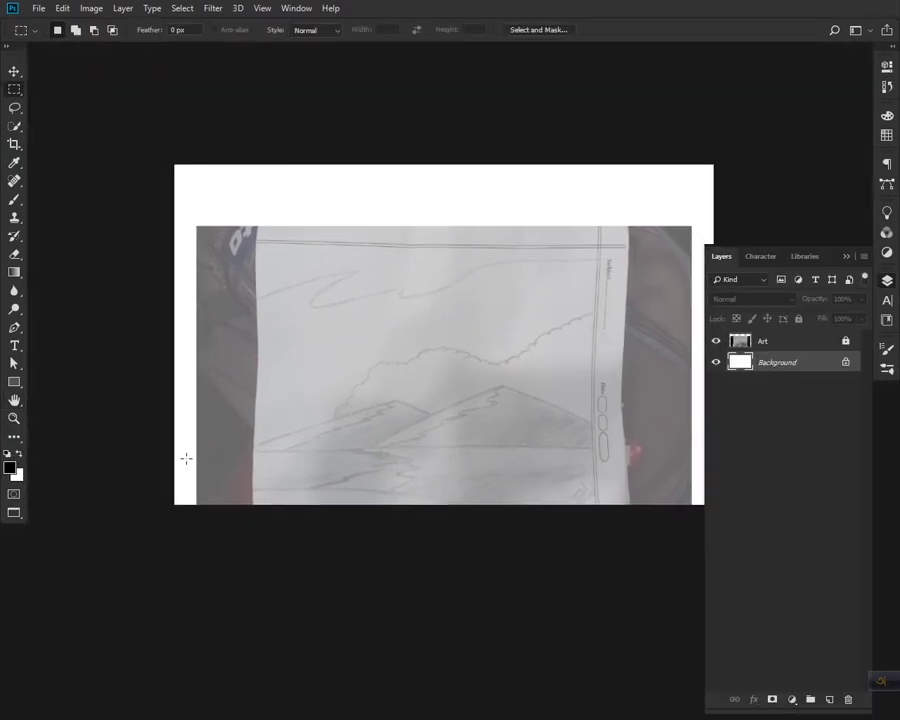
key(u)
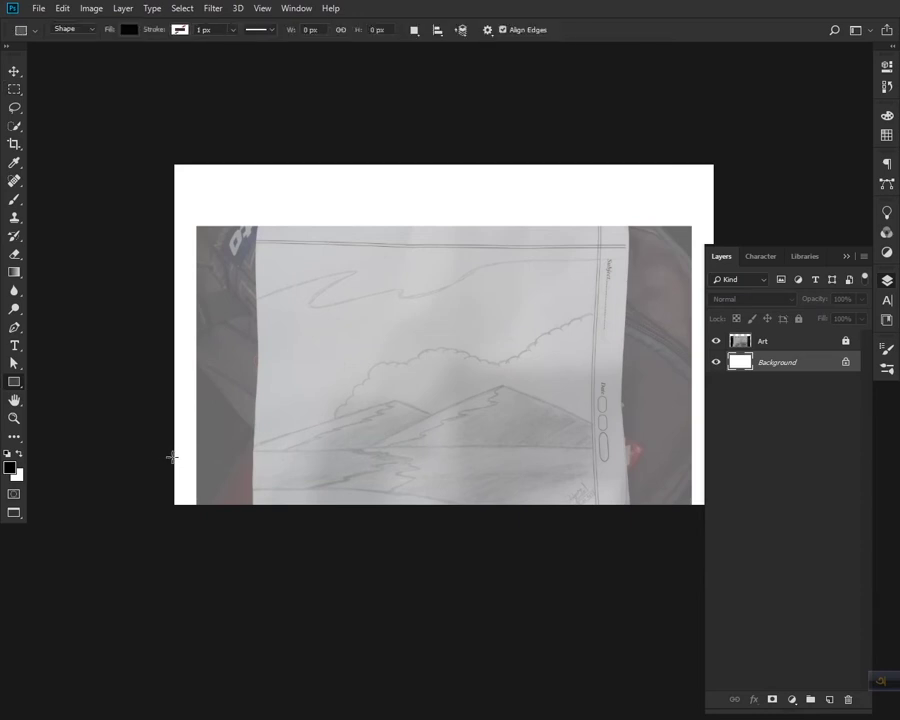
drag(157, 450, 764, 524)
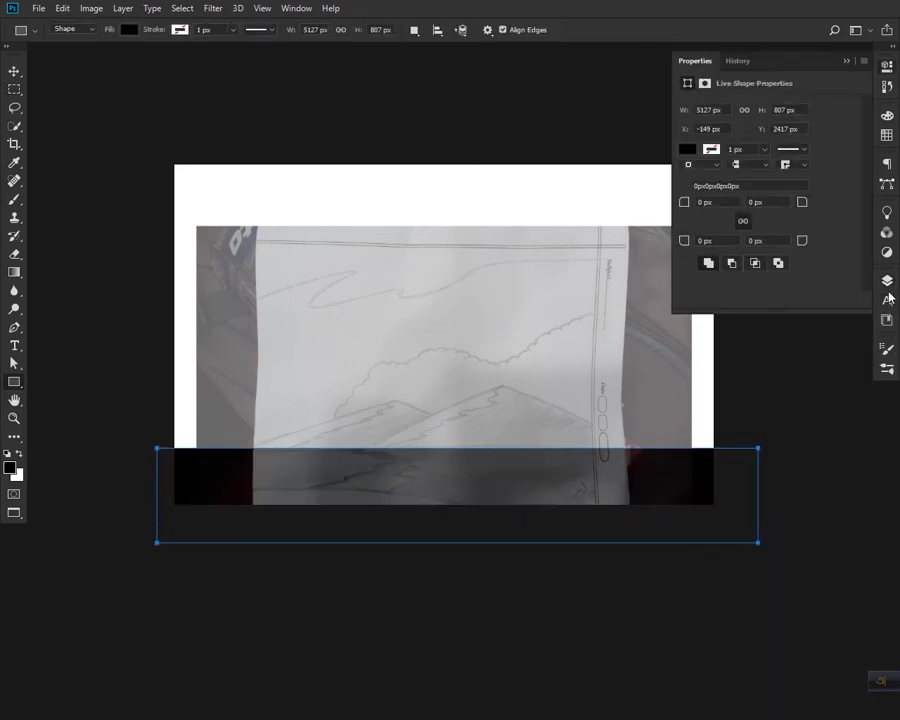
click(886, 280)
click(886, 280)
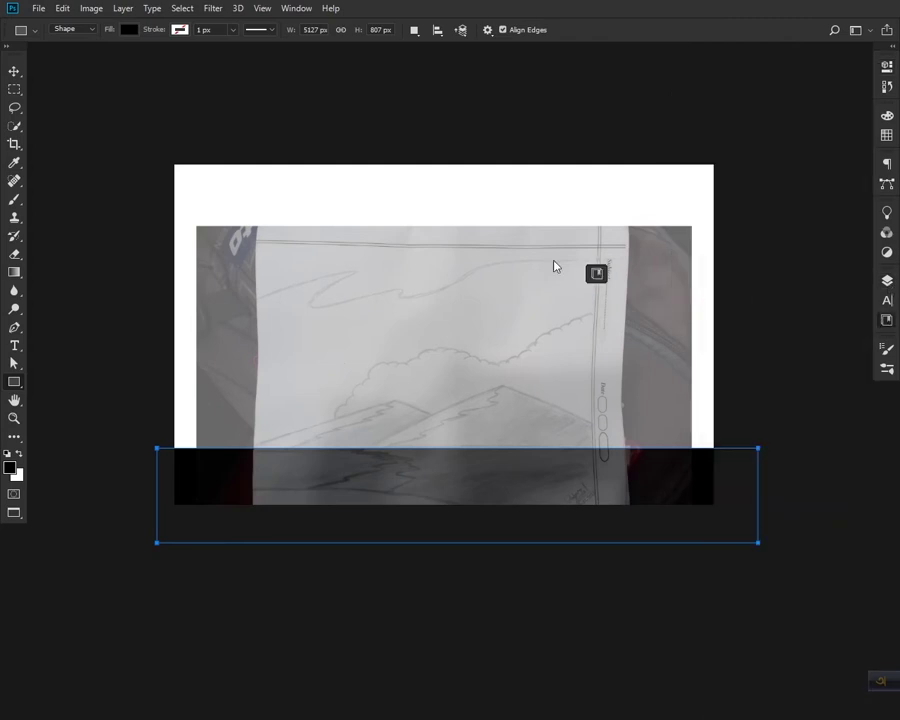
Step: Dock the Libraries panel on the left and fill the rectangle with the Landscape green
click(887, 323)
mouse_move(776, 272)
mouse_down()
mouse_move(290, 146)
mouse_move(60, 74)
mouse_move(59, 57)
mouse_up()
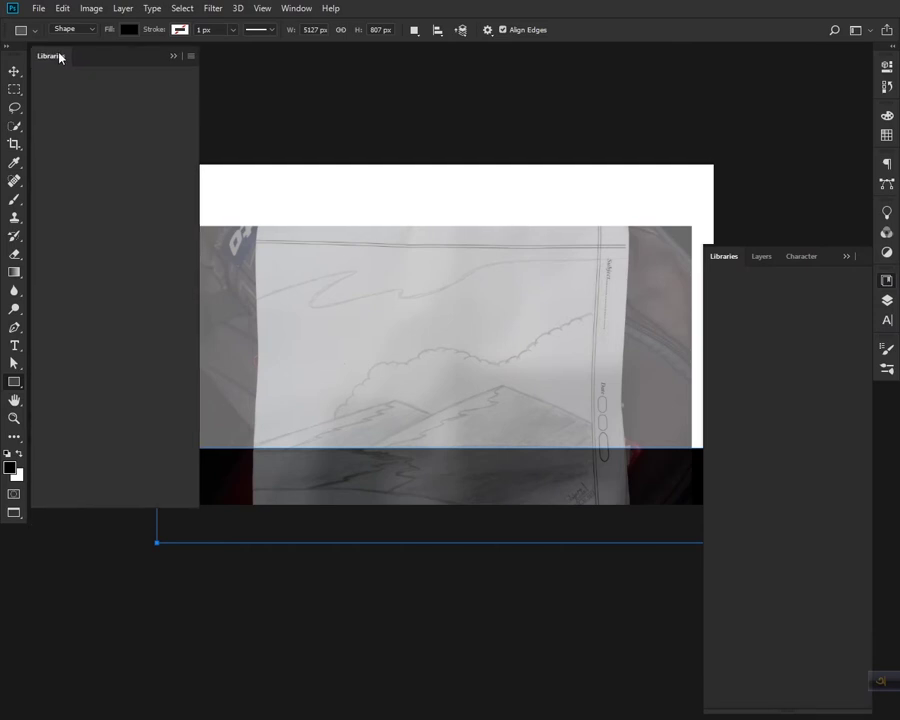
click(735, 270)
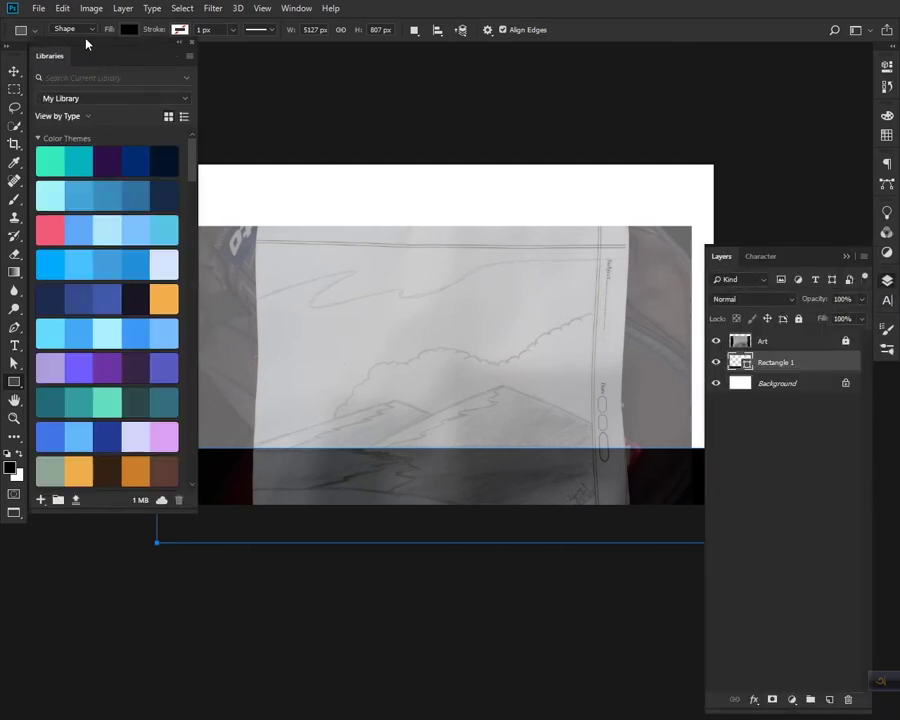
scroll(109, 207, down, 3)
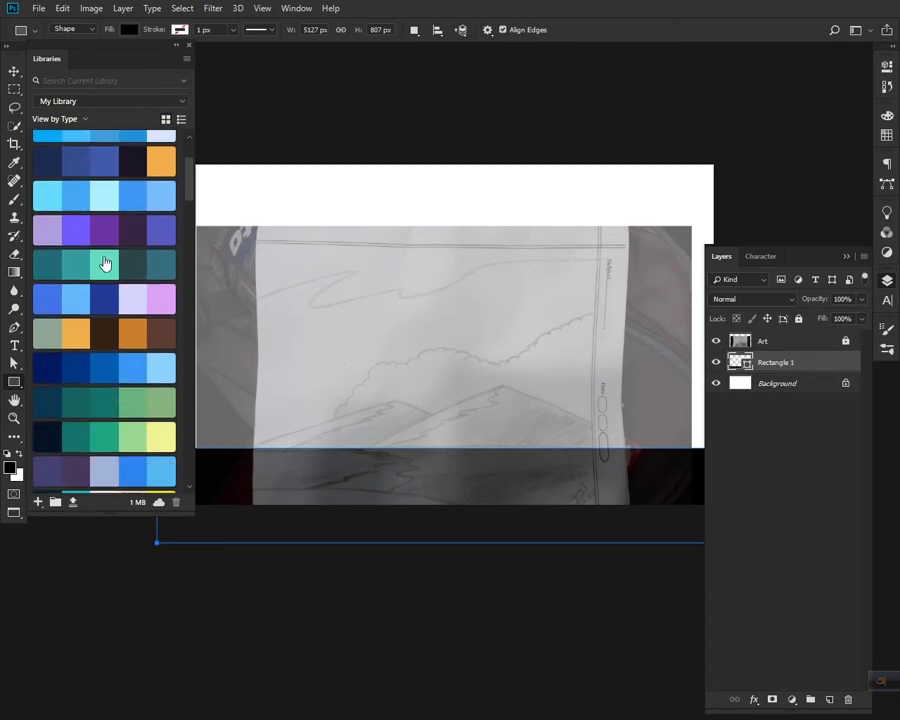
click(135, 404)
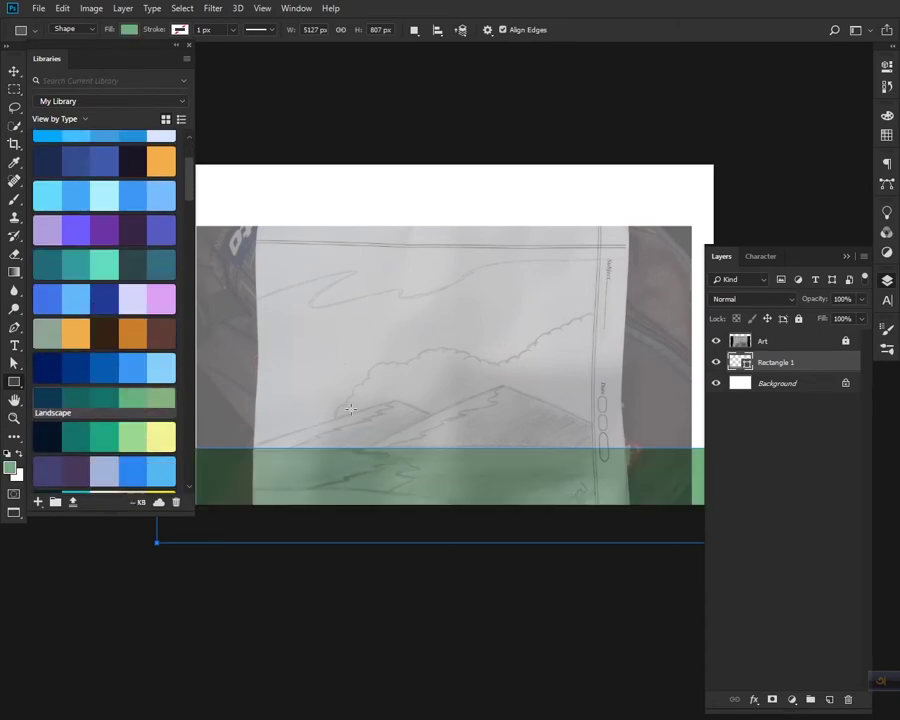
Step: Zoom in on the sketched path near the horizon
click(14, 418)
drag(346, 488, 366, 408)
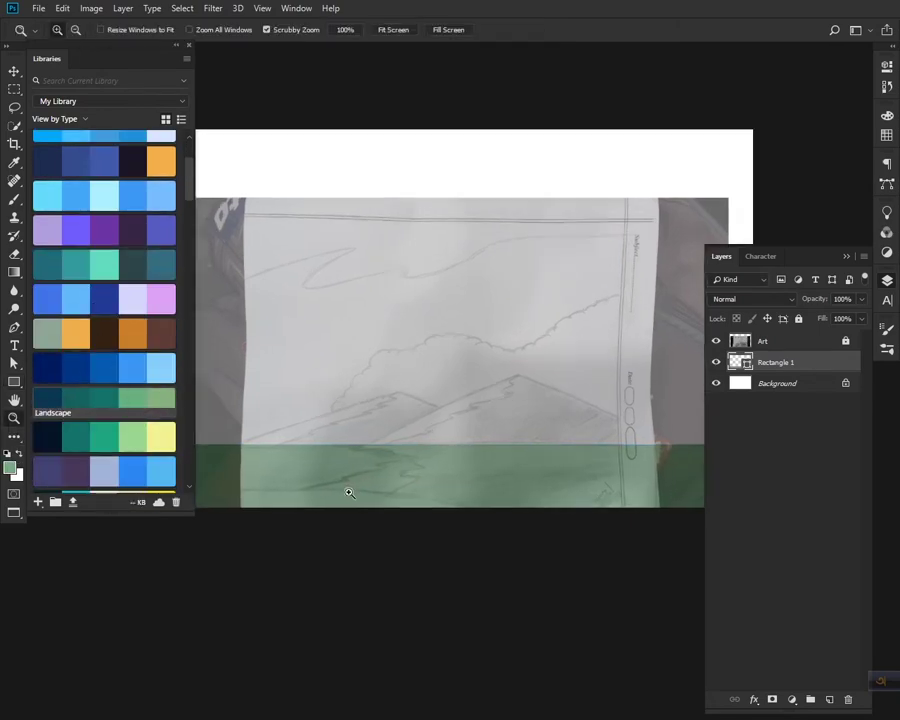
click(366, 408)
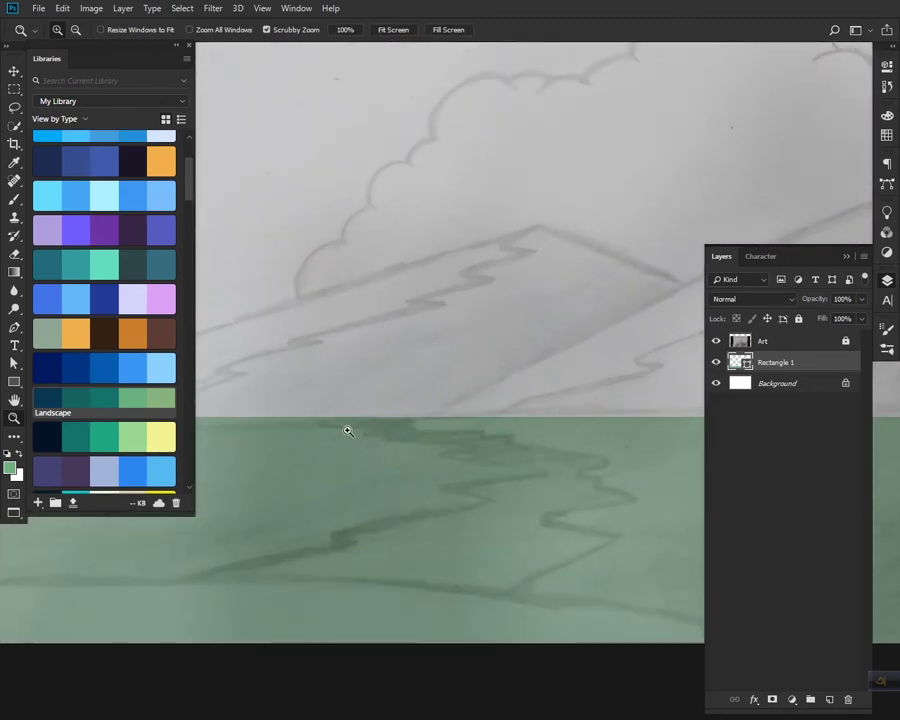
click(345, 425)
Step: Start a Pen shape outline at the horizon following the sketch's zigzag edge
key(p)
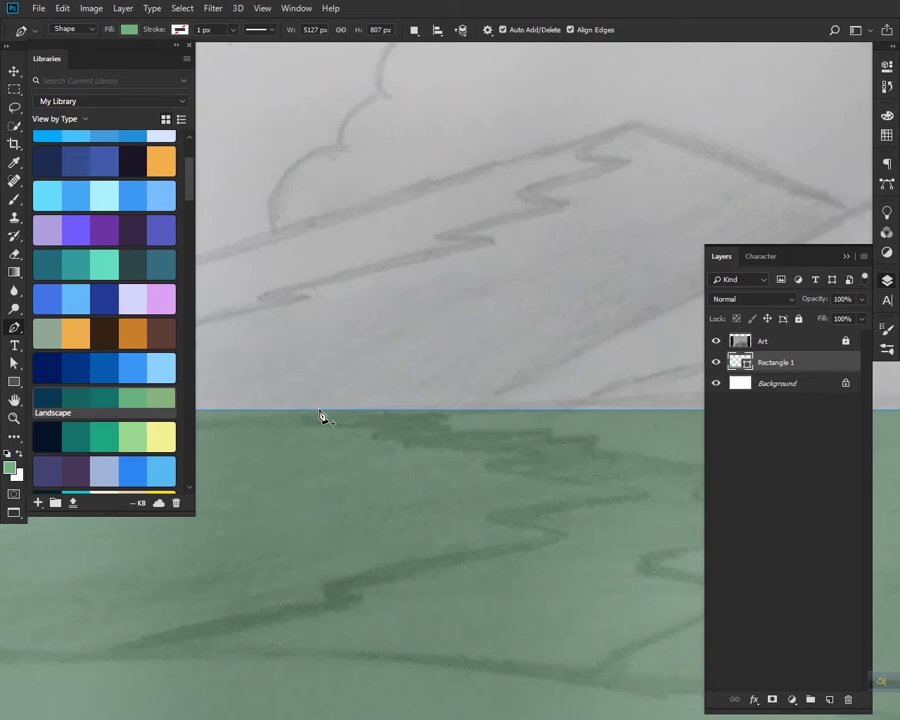
click(320, 409)
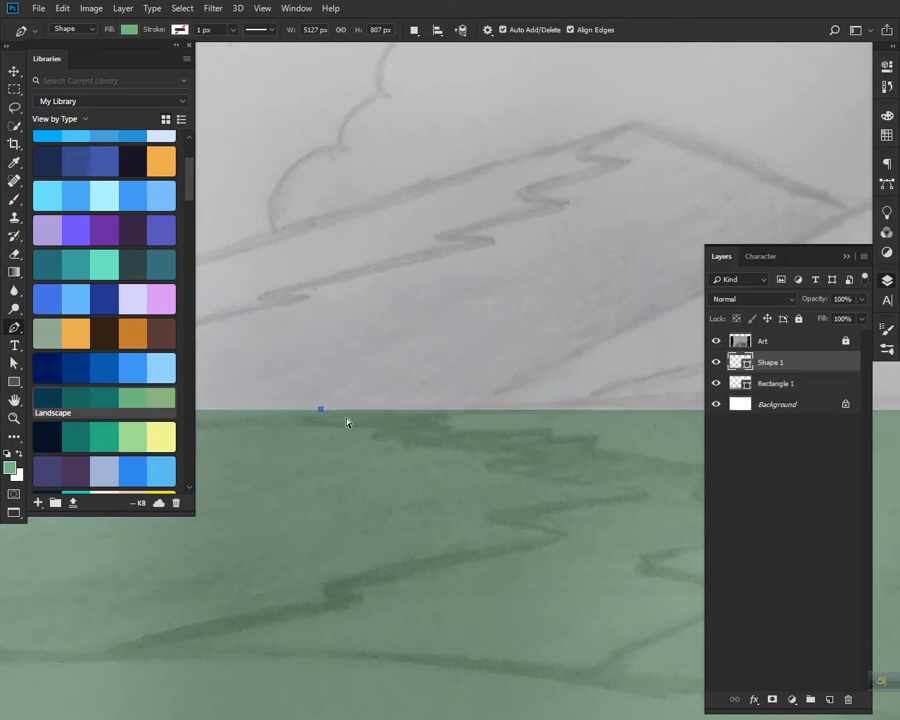
key(ctrl+z)
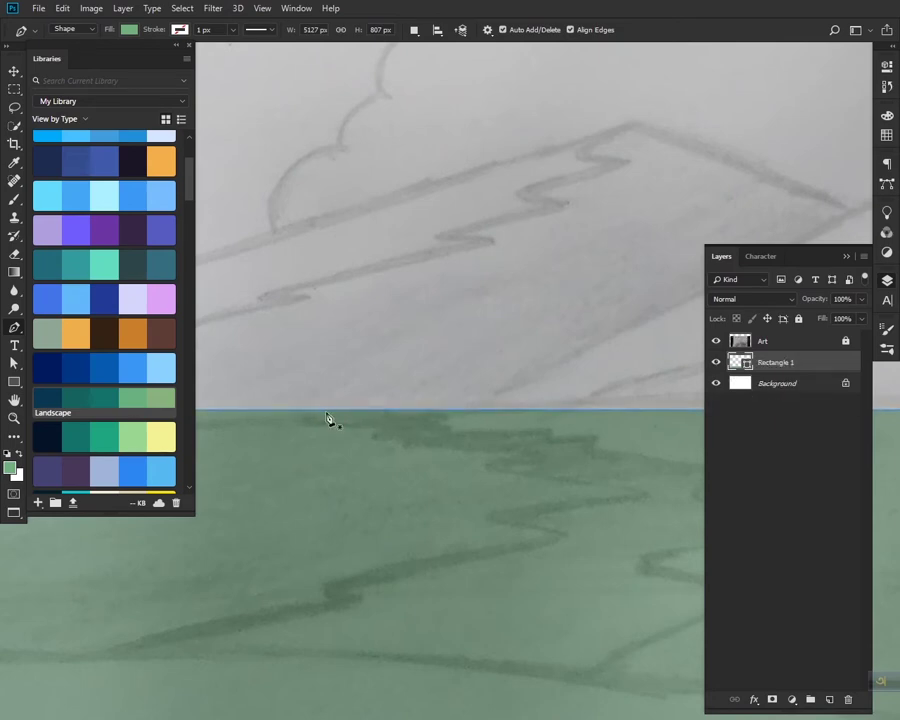
click(326, 410)
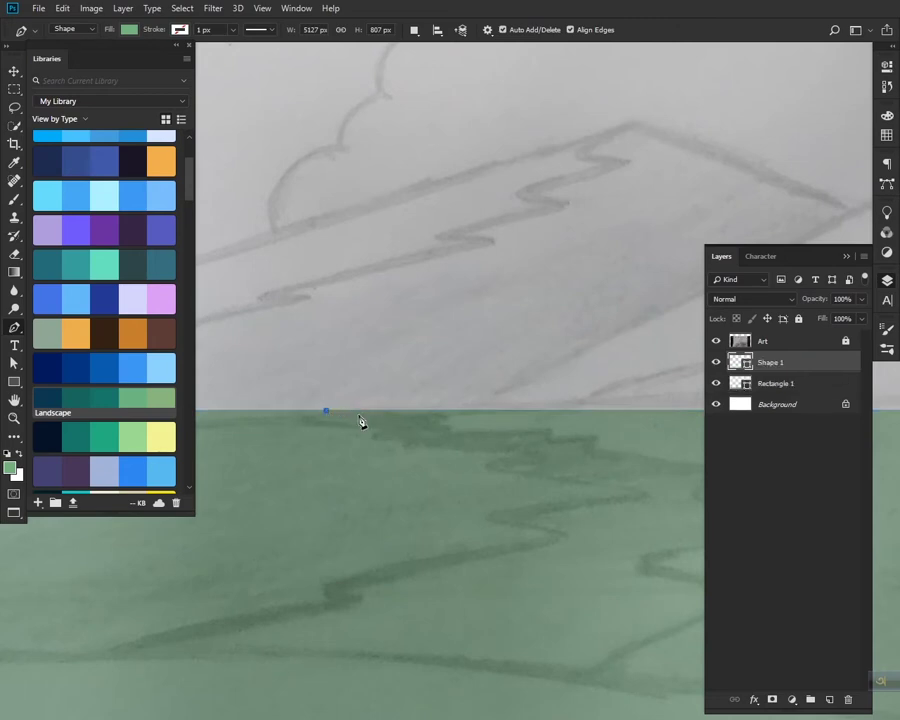
click(372, 414)
mouse_move(330, 432)
mouse_down()
mouse_move(362, 421)
mouse_move(309, 428)
mouse_up()
click(395, 428)
drag(349, 444, 329, 448)
Step: Extend the outline with smooth curves down the winding path toward the lower left
mouse_move(476, 450)
mouse_down()
mouse_move(508, 447)
mouse_move(487, 464)
mouse_up()
drag(639, 486, 672, 490)
drag(494, 510, 475, 517)
drag(559, 528, 573, 529)
scroll(358, 566, down, 3)
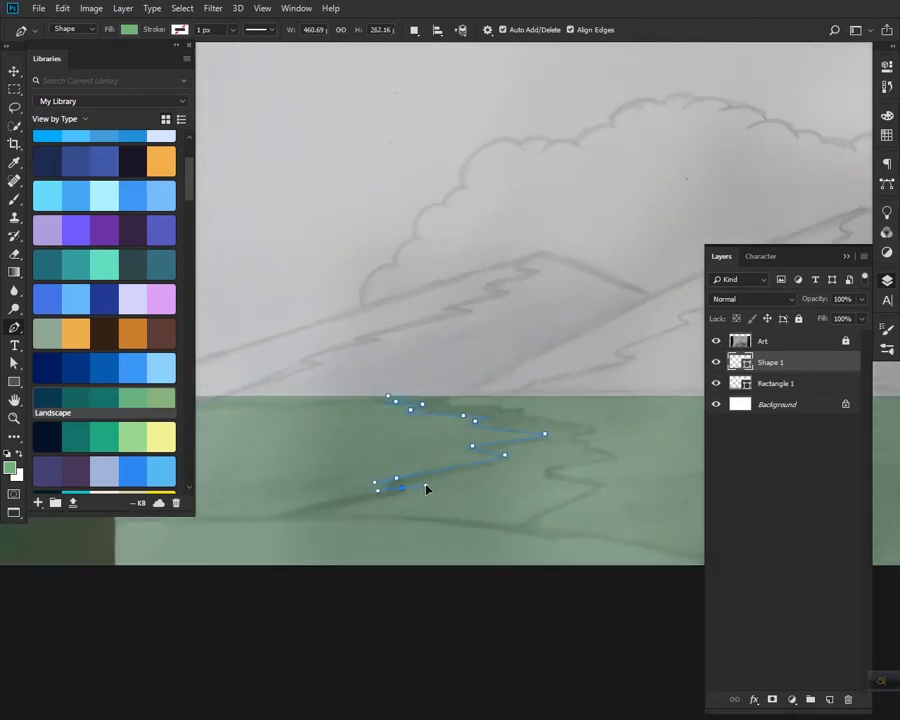
drag(130, 540, 80, 548)
Step: Run the outline along the canvas's bottom edge, fixing a misplaced point
click(55, 580)
click(180, 592)
click(300, 605)
click(457, 600)
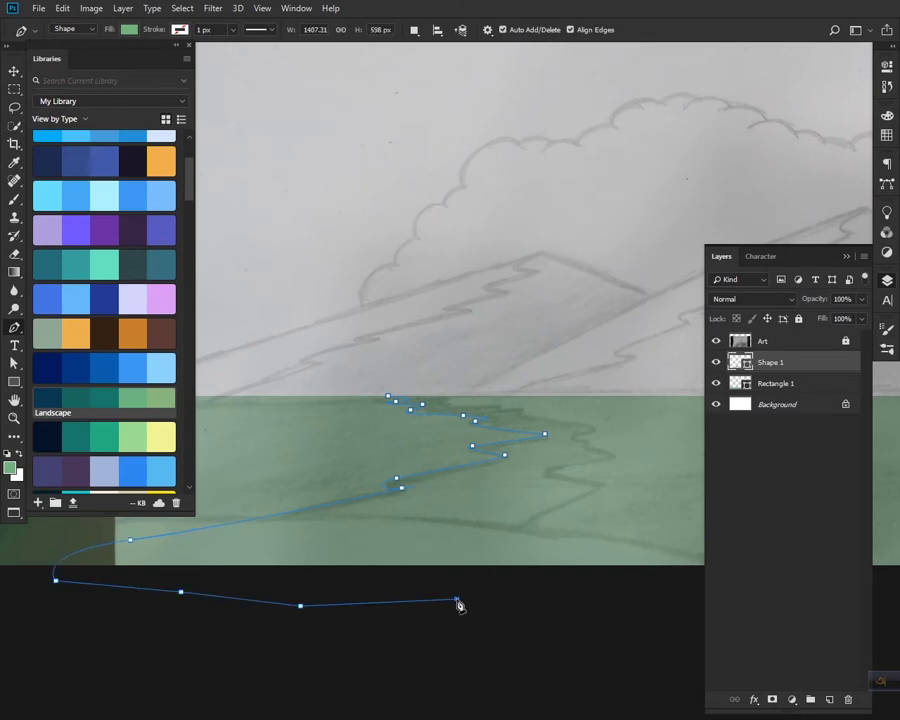
click(608, 487)
key(ctrl+z)
key(ctrl+z)
click(435, 592)
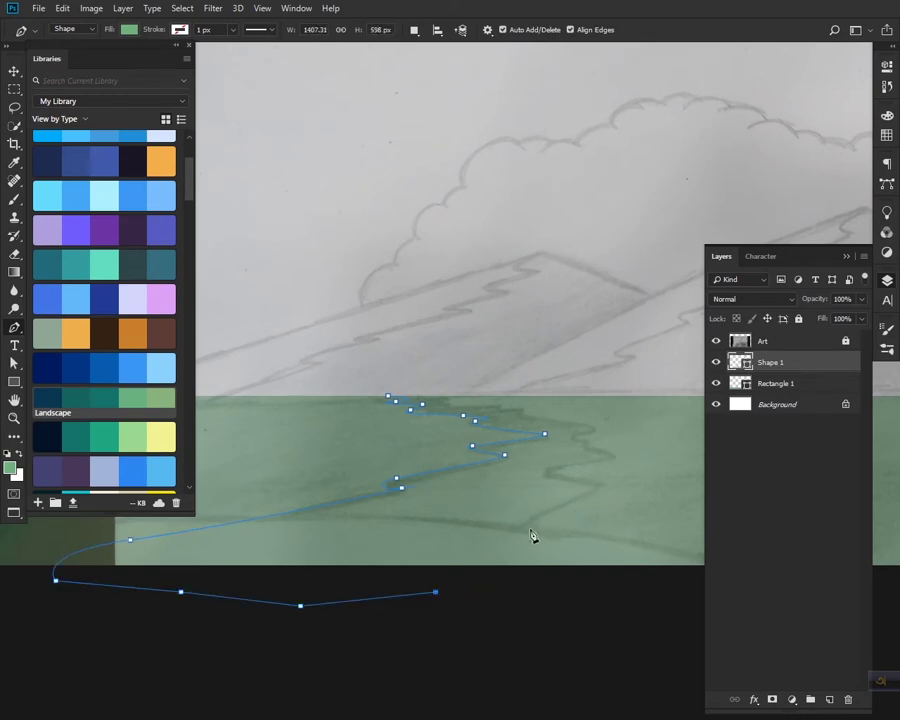
Step: Carry the outline back up the path's right side with a smoothed curve
click(603, 486)
click(603, 485)
click(565, 466)
mouse_move(586, 463)
mouse_down()
mouse_move(601, 460)
mouse_move(589, 450)
mouse_up()
scroll(682, 456, up, 3)
scroll(650, 486, up, 3)
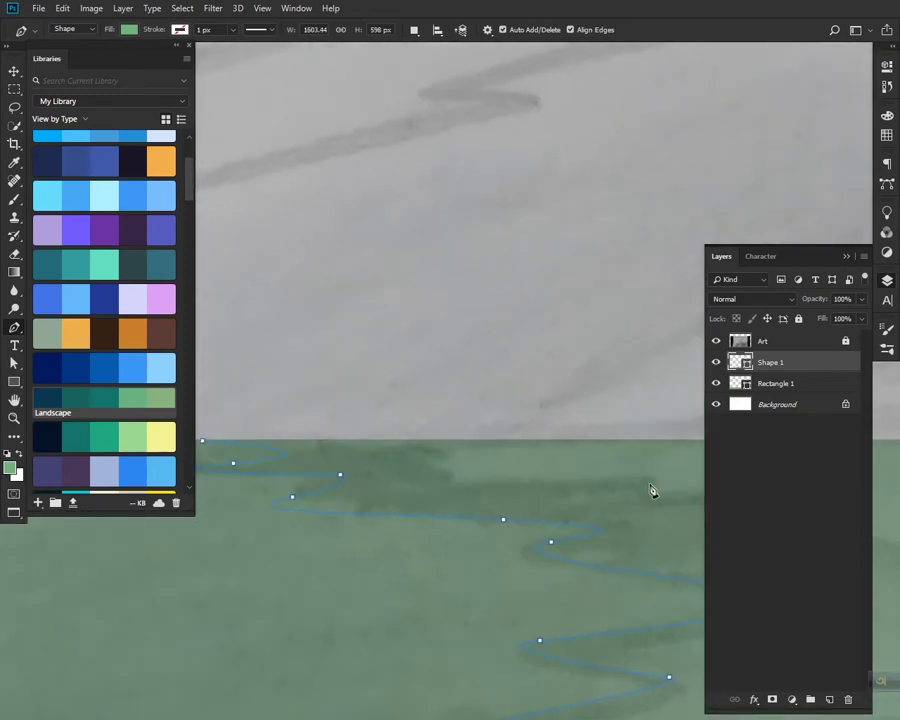
Step: Pan up toward the horizon and add curved points further up the path
key(g)
drag(585, 518, 384, 438)
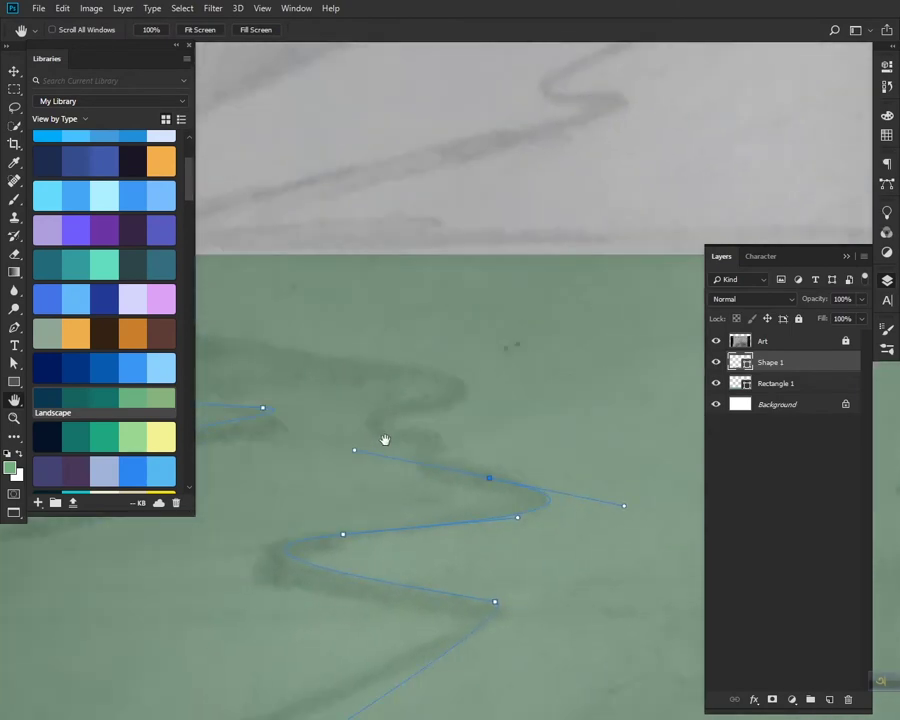
key(p)
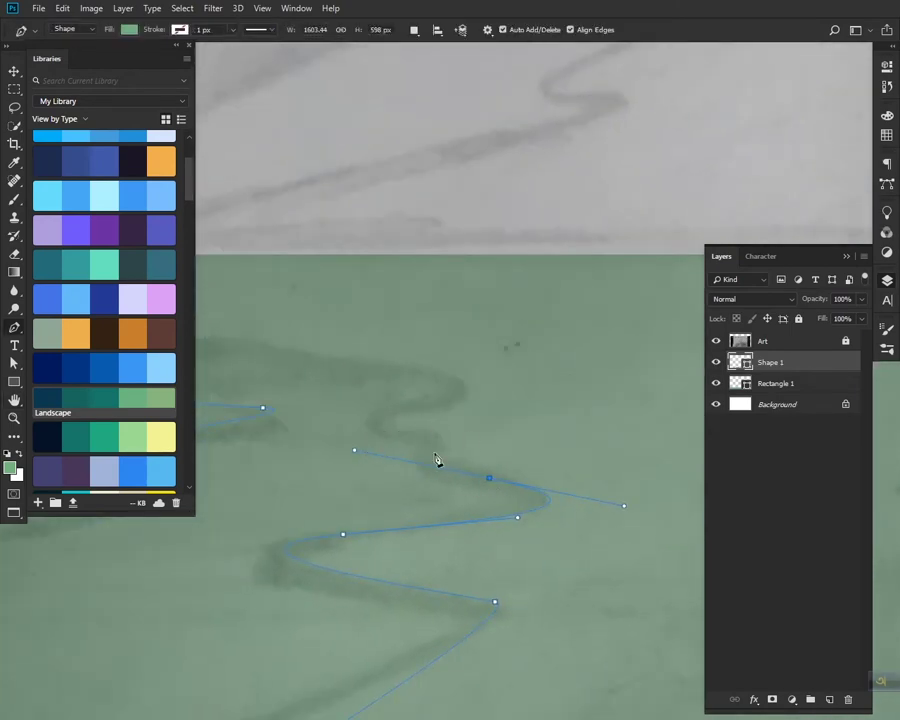
drag(436, 459, 463, 447)
drag(448, 397, 513, 393)
scroll(450, 385, down, 5)
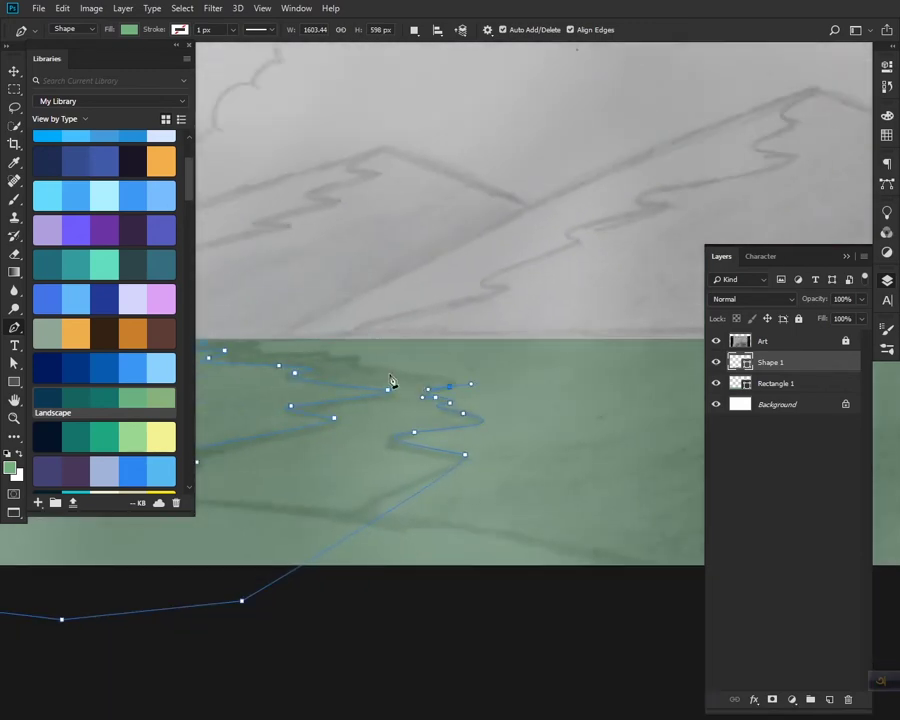
mouse_move(374, 369)
mouse_down()
mouse_move(340, 372)
mouse_move(372, 357)
mouse_up()
Step: Pan to another stretch of path, nudge one point right, and zoom out
scroll(287, 381, up, 5)
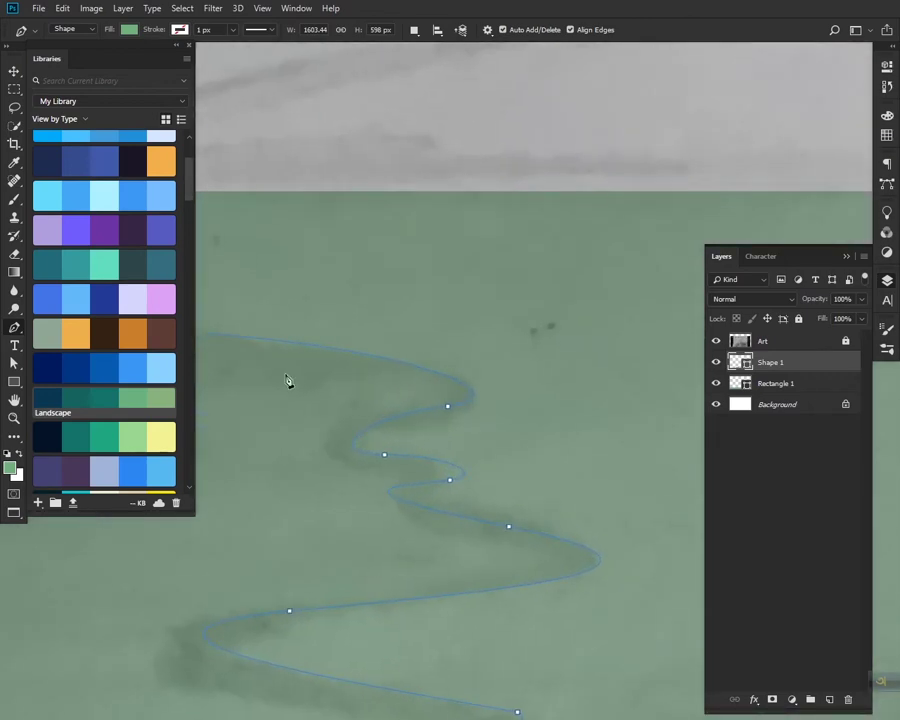
key(h)
mouse_move(287, 381)
mouse_down()
mouse_move(449, 481)
mouse_move(659, 344)
mouse_move(567, 408)
mouse_move(490, 437)
mouse_up()
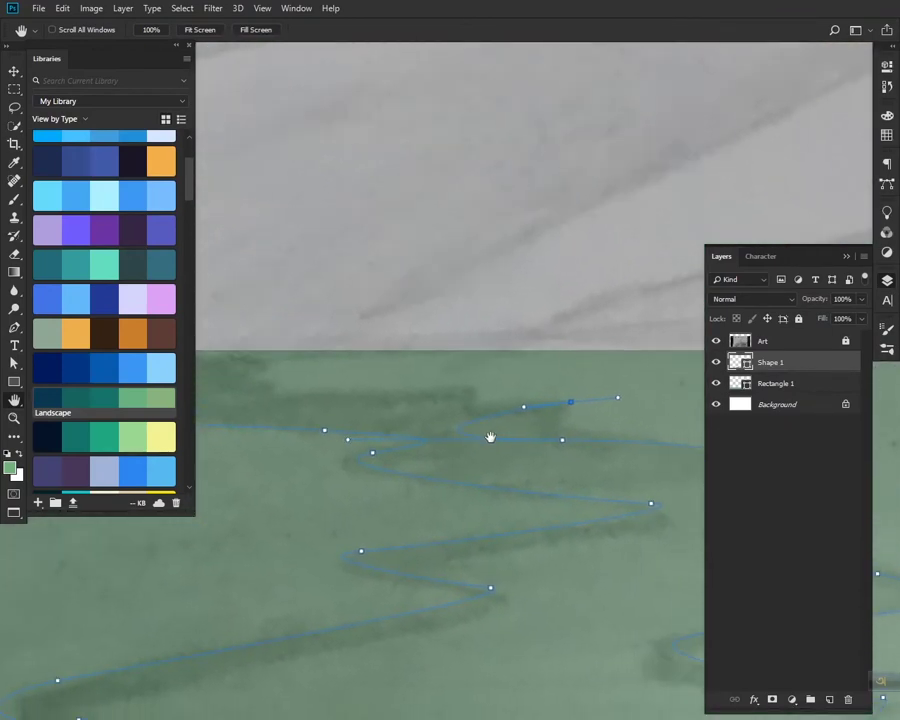
key(a)
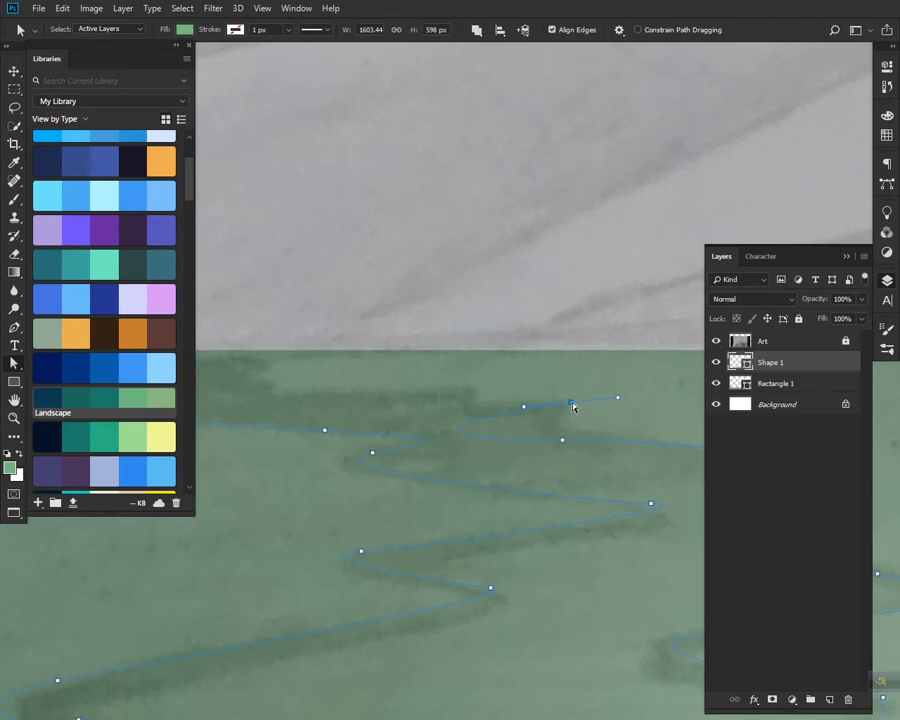
drag(573, 406, 603, 404)
key(ctrl+minus)
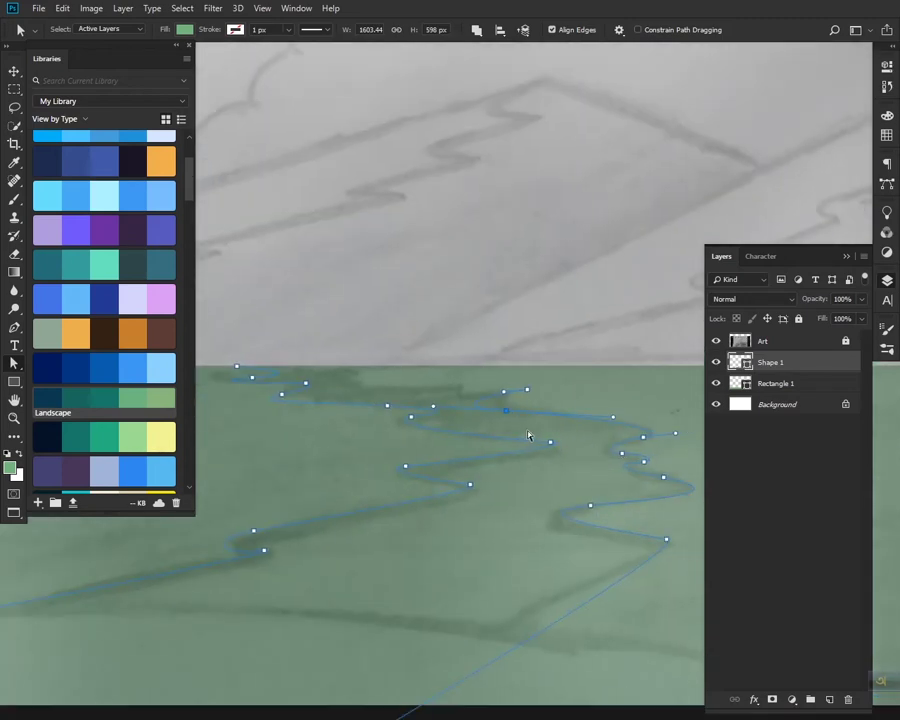
Step: Trace the path's far edge near the horizon and close the shape at its start point
key(p)
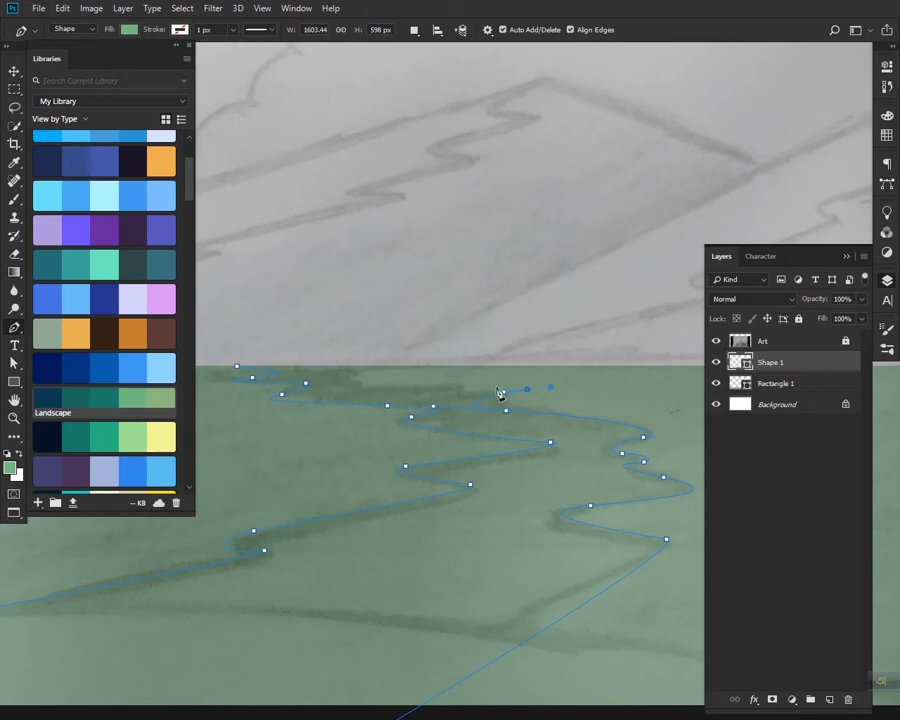
click(469, 389)
click(361, 384)
drag(321, 366, 282, 364)
click(238, 368)
Step: Hide the Art sketch and fill the path shape with light green
click(715, 340)
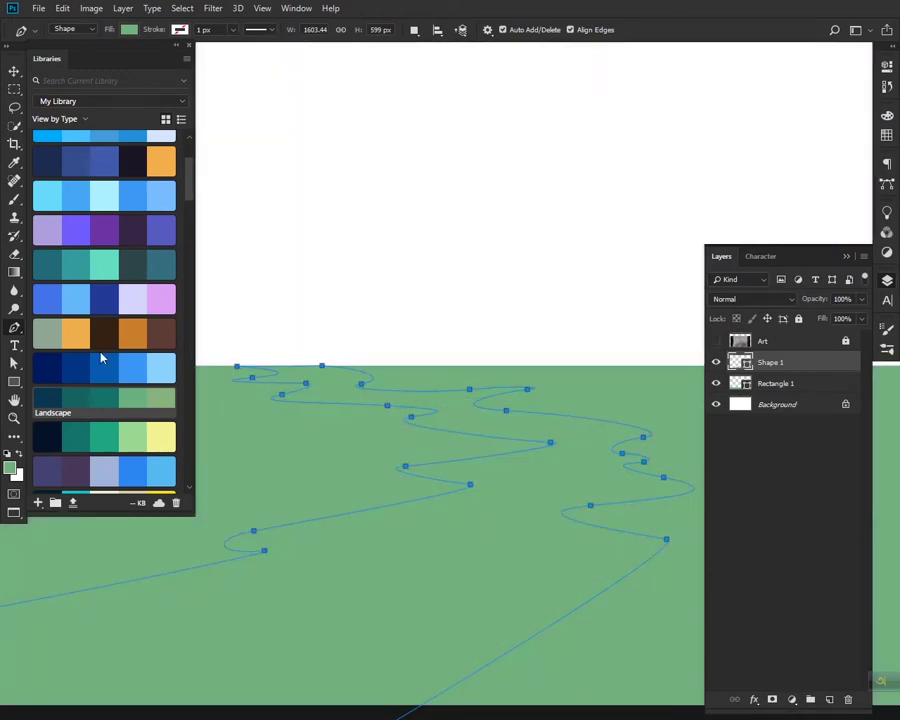
click(140, 437)
key(Return)
key(ctrl+minus)
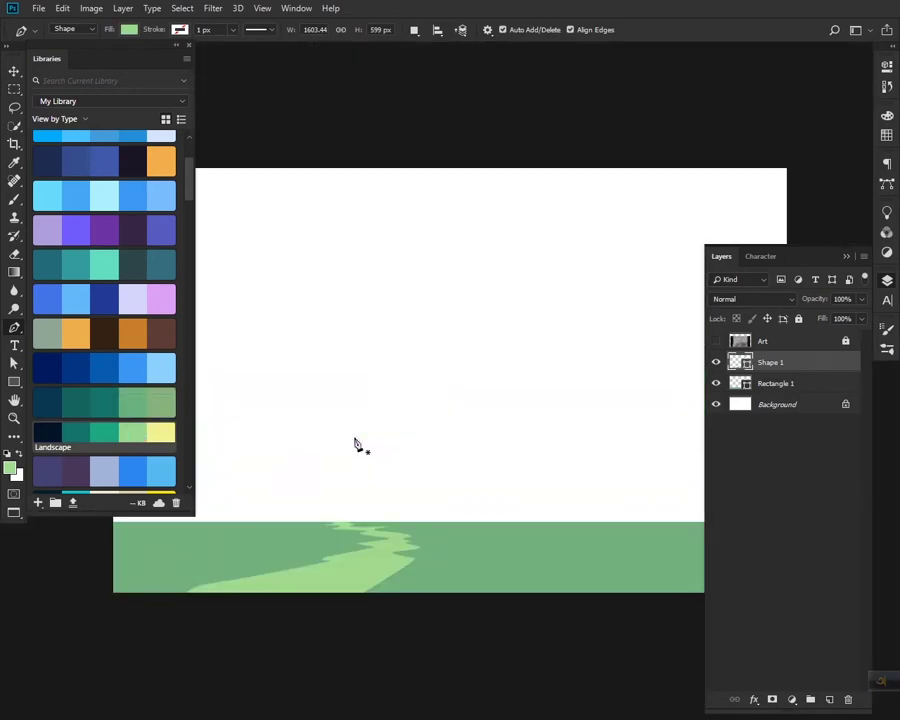
Step: Pull the path's bottom-left point further left to widen its lower end
key(a)
click(188, 600)
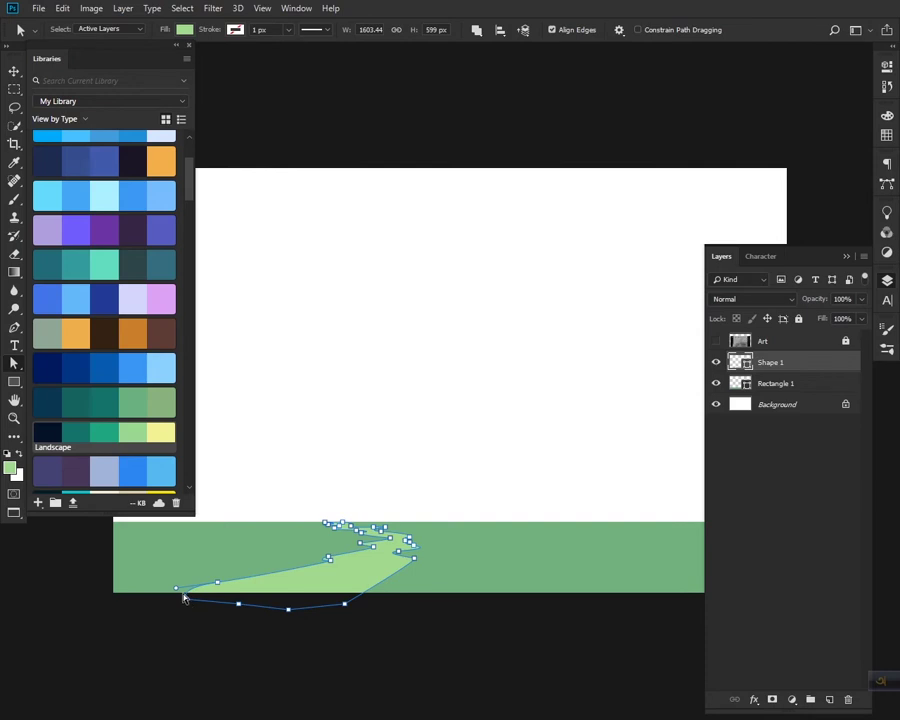
key(p)
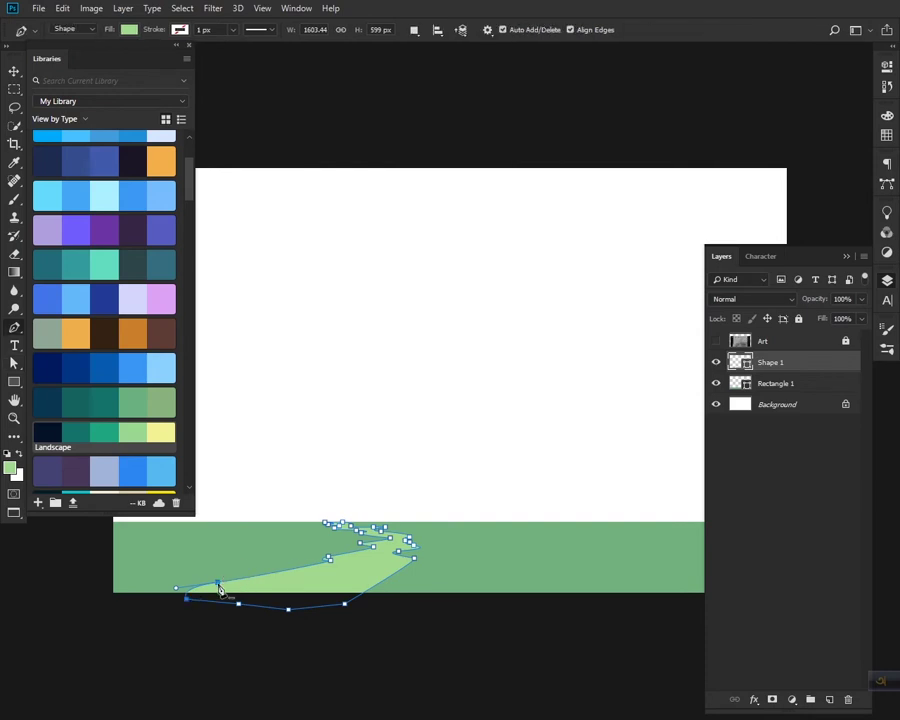
ctrl+click(306, 620)
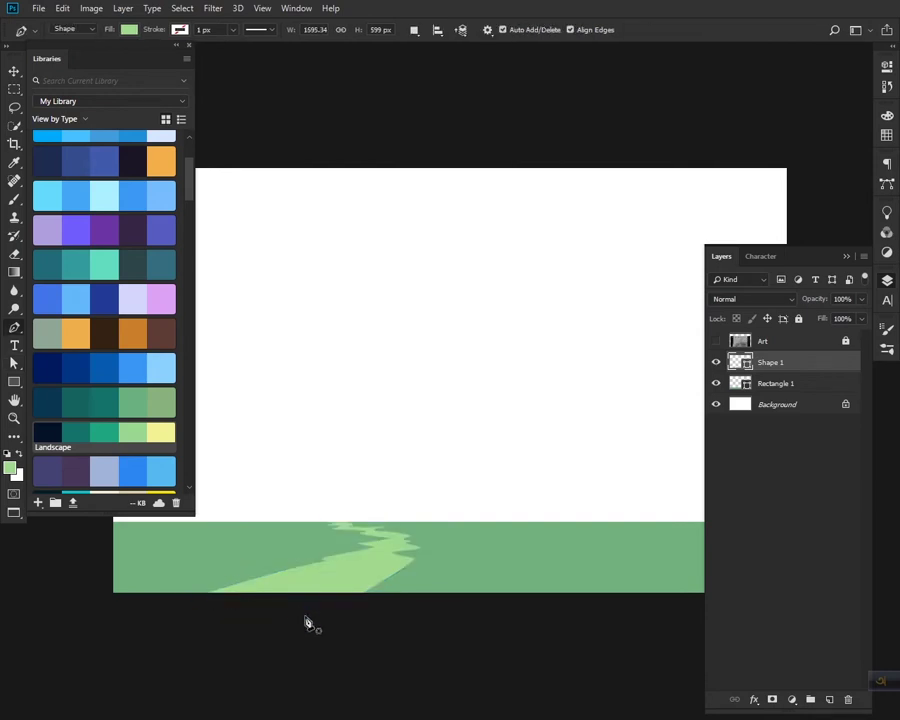
ctrl+click(303, 607)
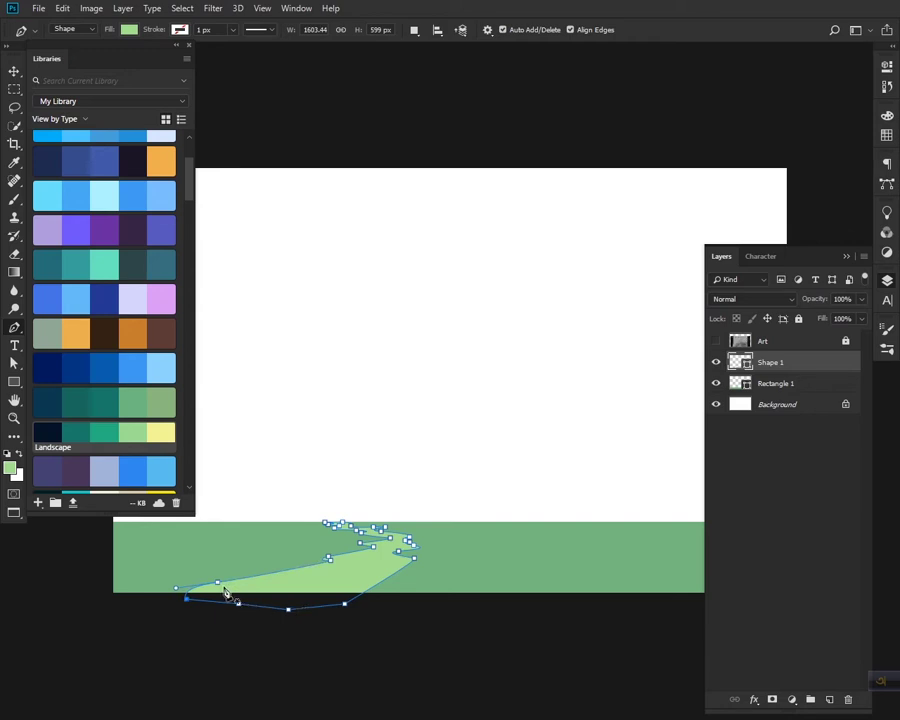
key(ctrl+z)
key(a)
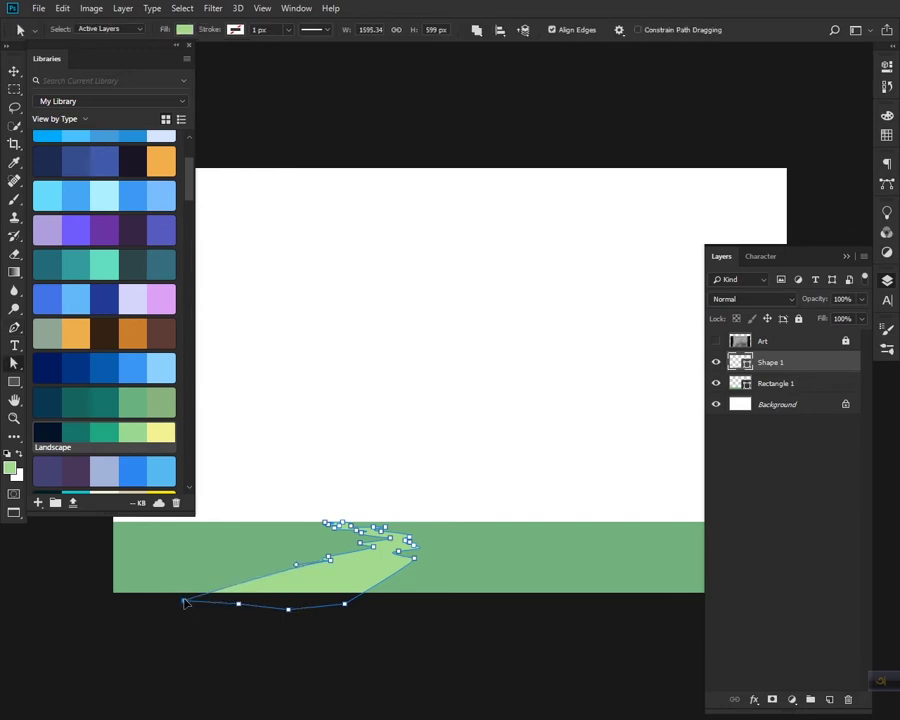
drag(190, 602, 148, 597)
click(418, 653)
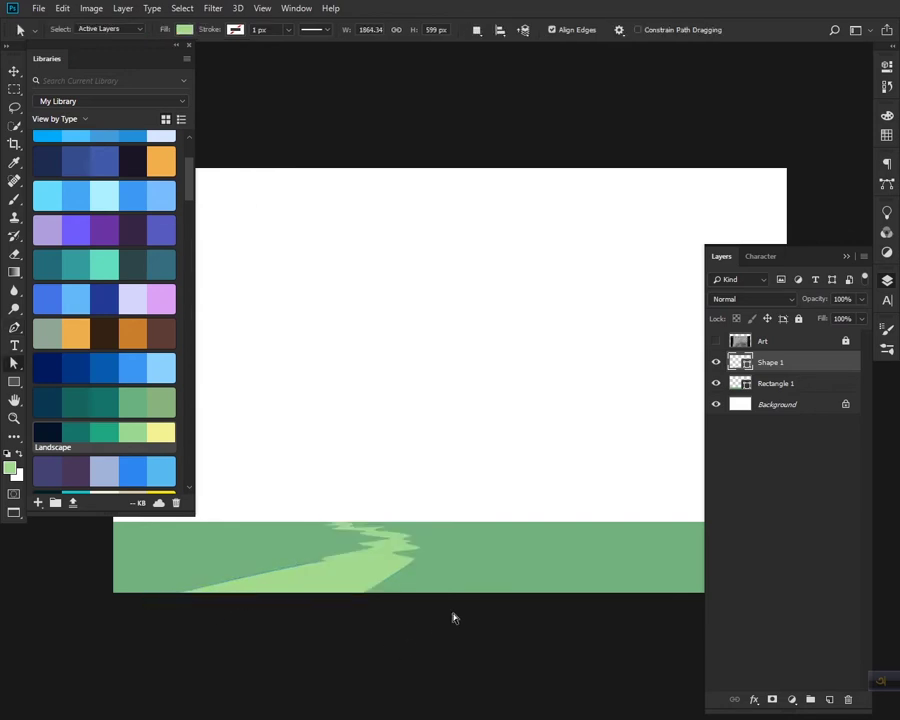
Step: Show the Art sketch and draw a triangular mountain shape with the Pen tool
key(ctrl+minus)
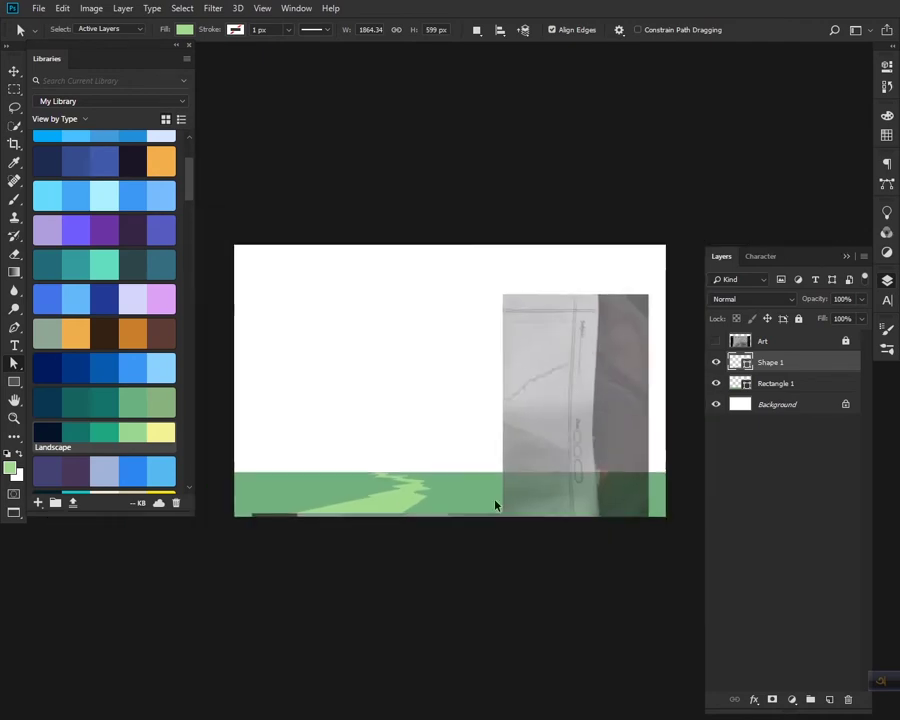
click(715, 341)
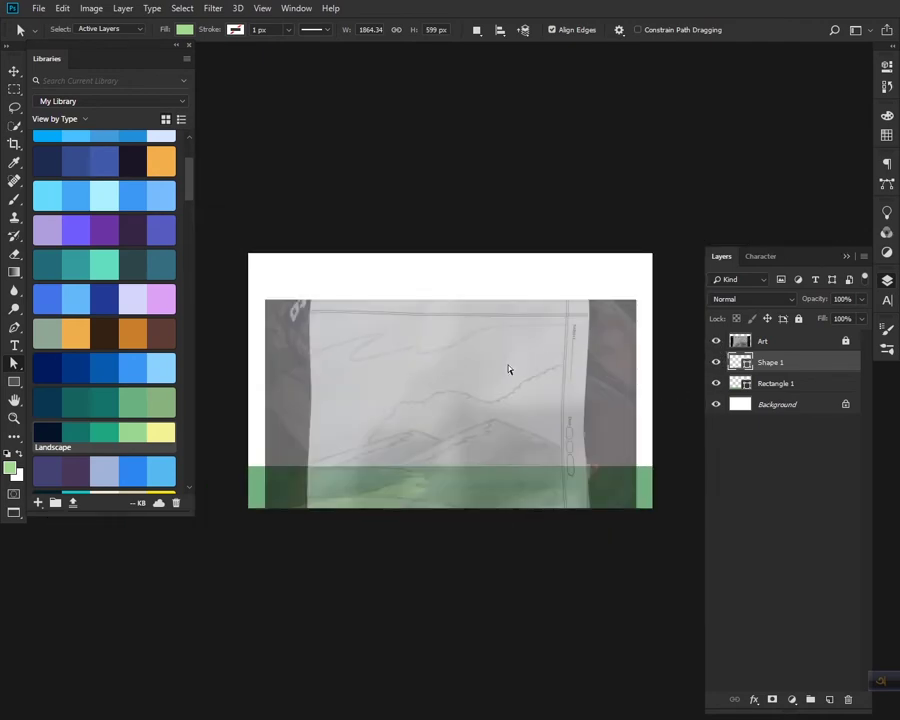
key(p)
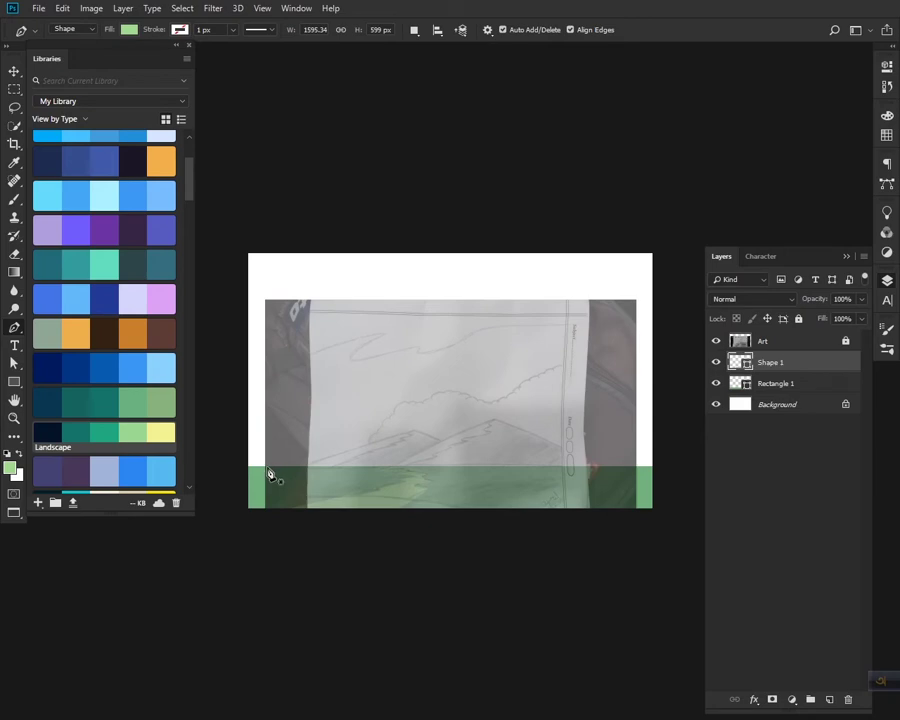
click(263, 471)
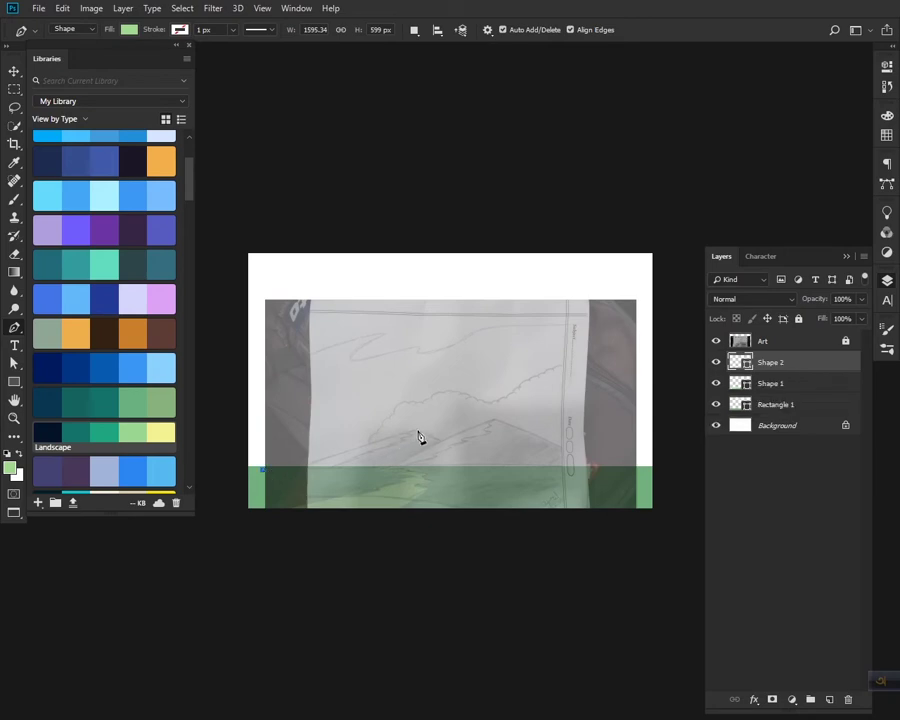
click(416, 430)
click(533, 471)
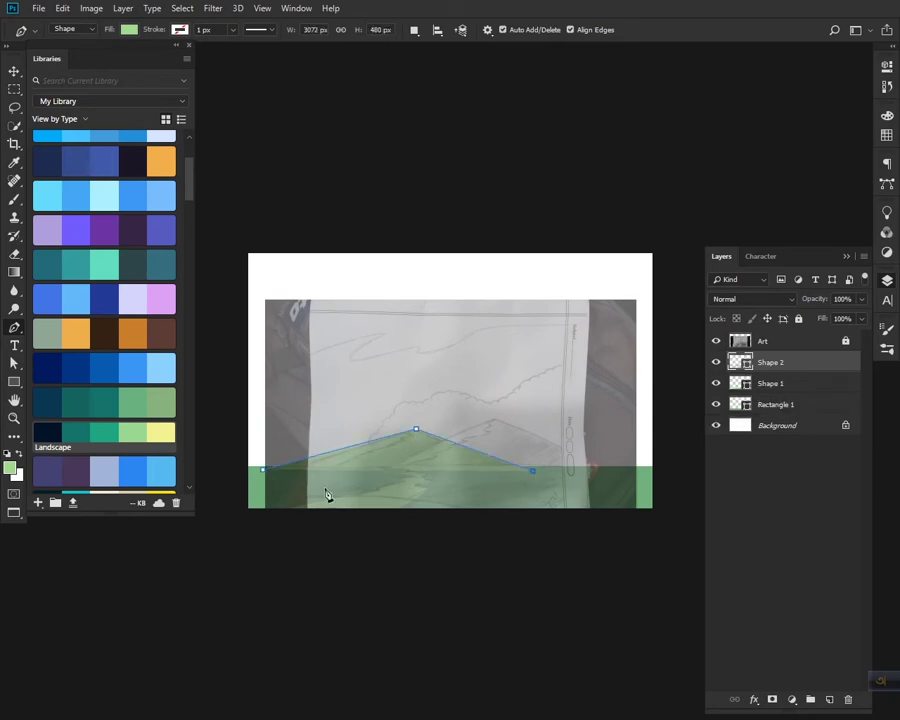
click(284, 481)
click(262, 472)
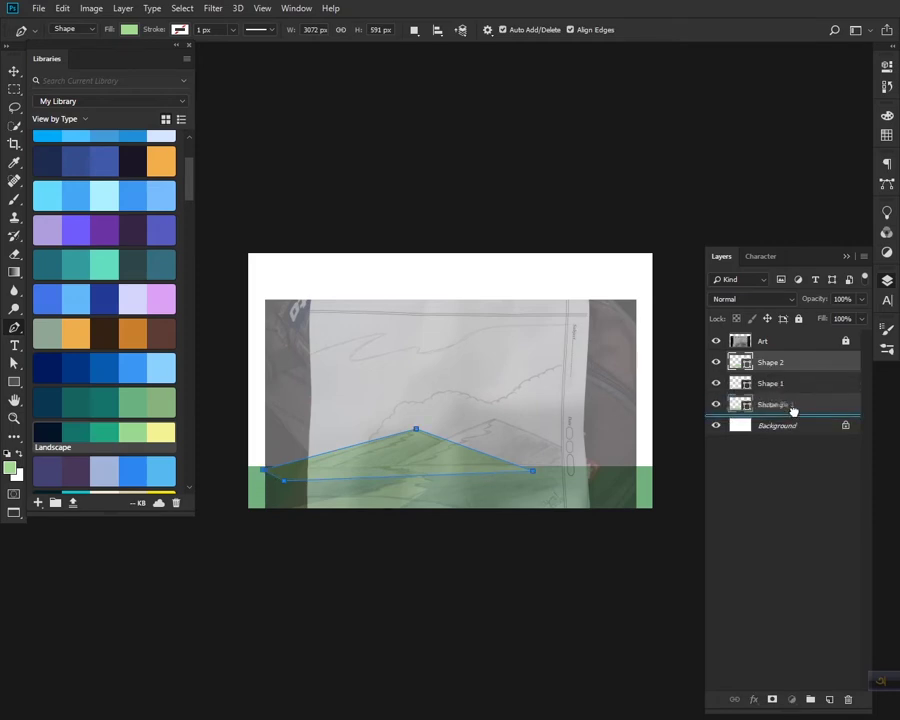
Step: Move the mountain below the ground rectangle and group it as 'Mountain'
drag(782, 397, 736, 408)
key(ctrl+g)
double_click(772, 402)
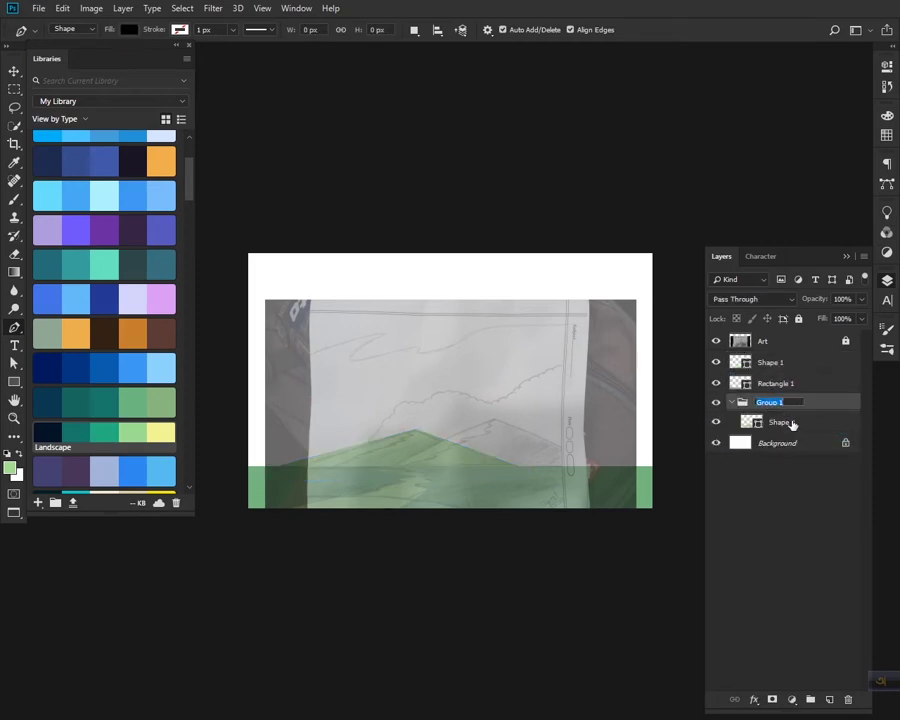
text(Mountain)
key(Return)
Step: Draw a second overlapping peak extending past the right edge, then hide the sketch
click(790, 422)
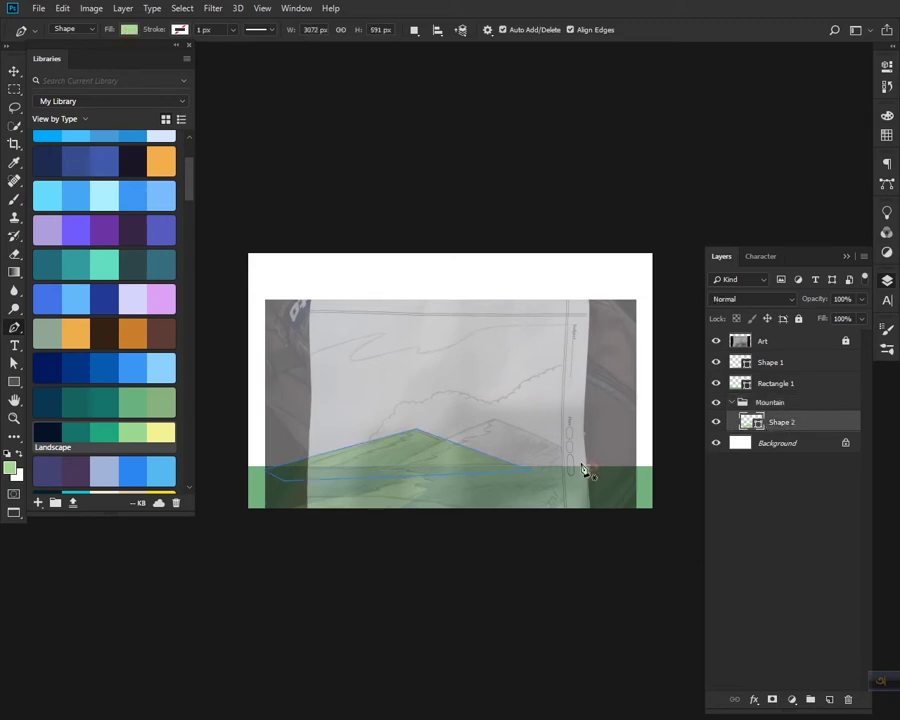
click(369, 471)
click(515, 415)
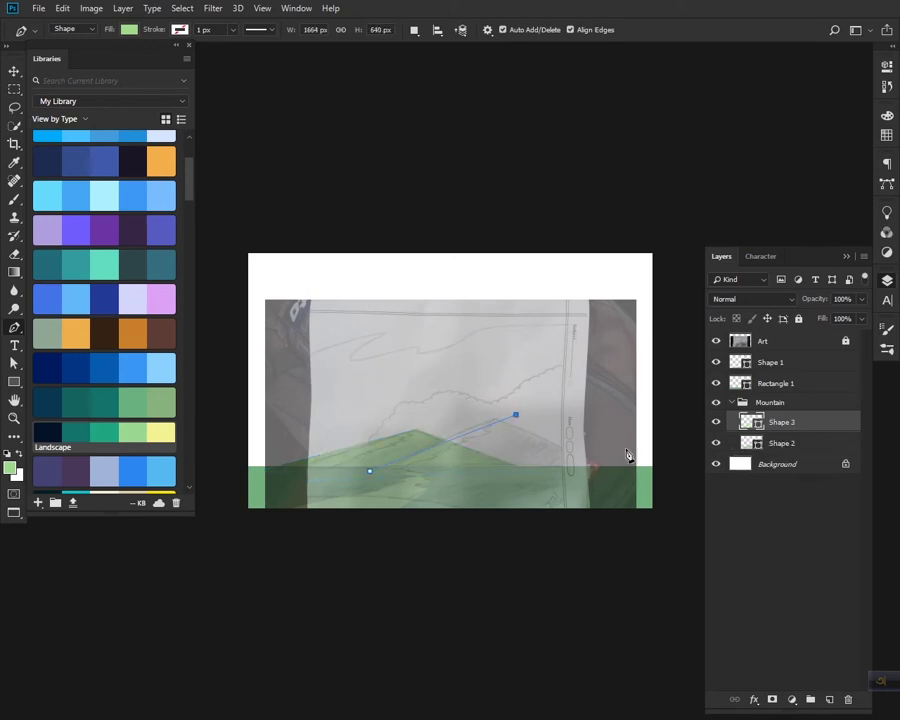
click(659, 475)
click(575, 500)
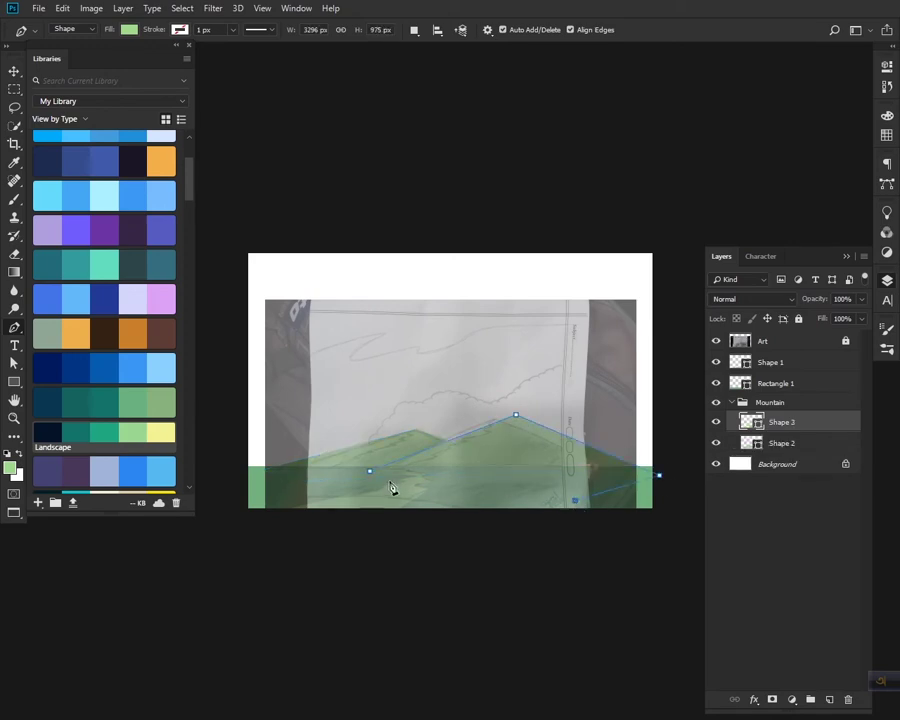
click(715, 341)
key(Return)
Step: Try sage and teal Library swatches on the left and right mountains
key(v)
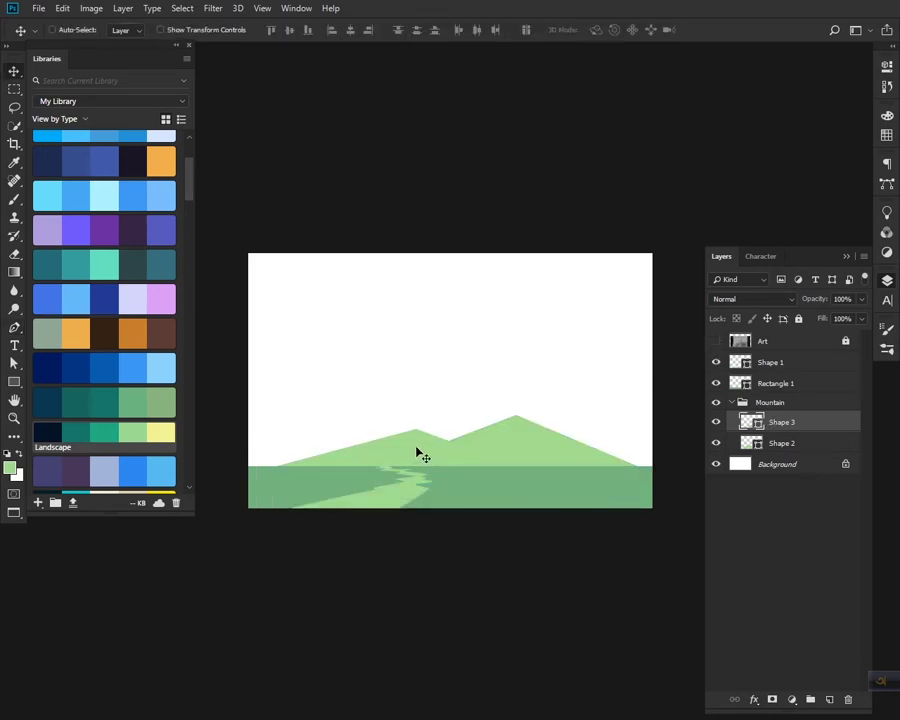
key(alt+bracketleft)
click(128, 400)
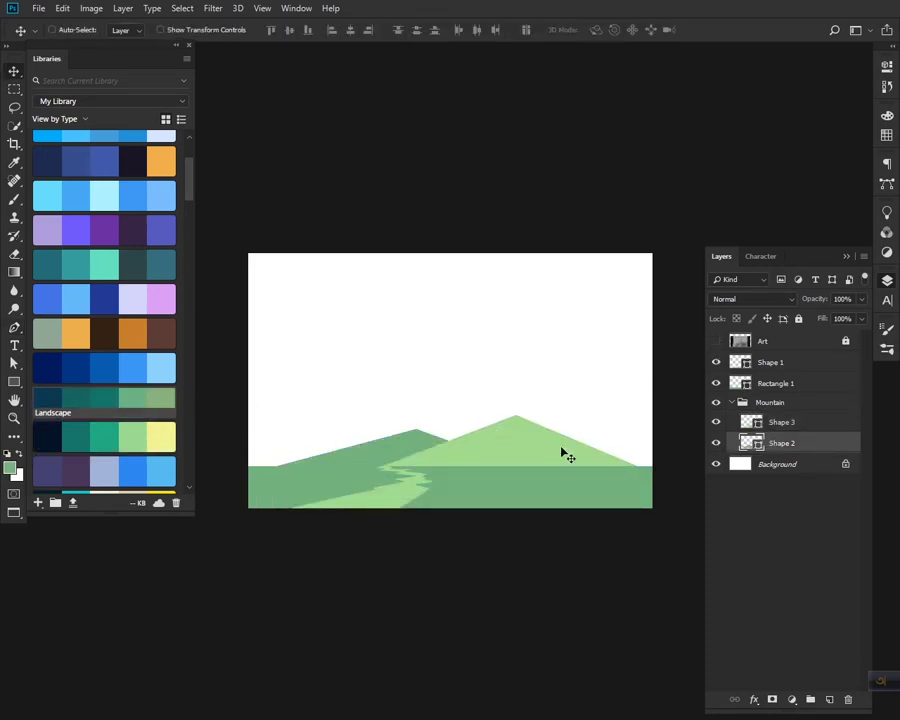
click(165, 402)
click(96, 436)
key(alt+bracketright)
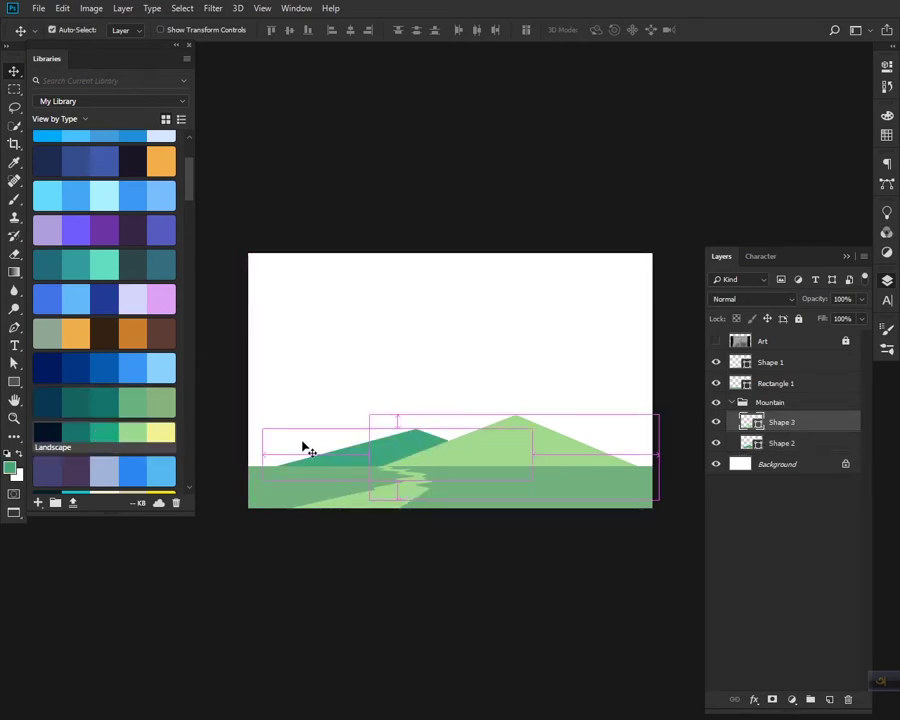
click(104, 436)
click(72, 436)
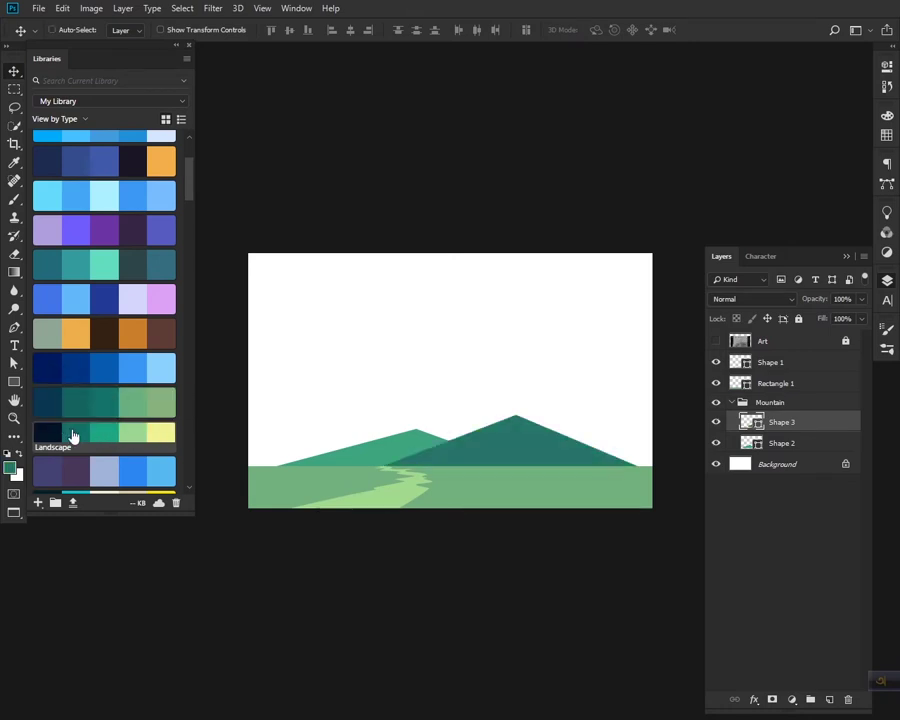
Step: Colour the left mountain dark teal and the right mountain light green
key(alt+bracketleft)
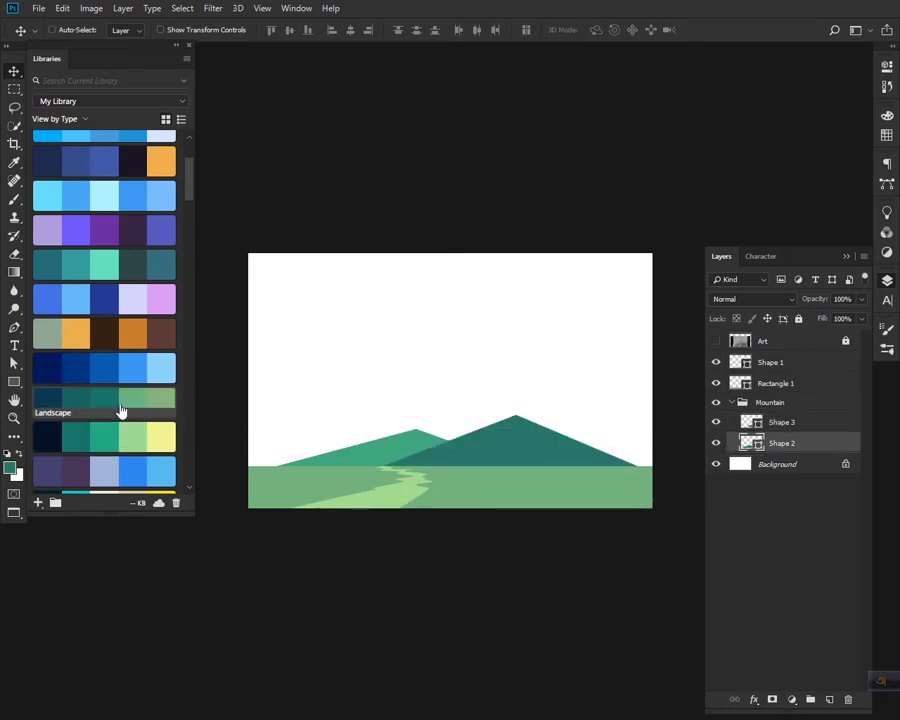
click(115, 404)
key(alt+bracketright)
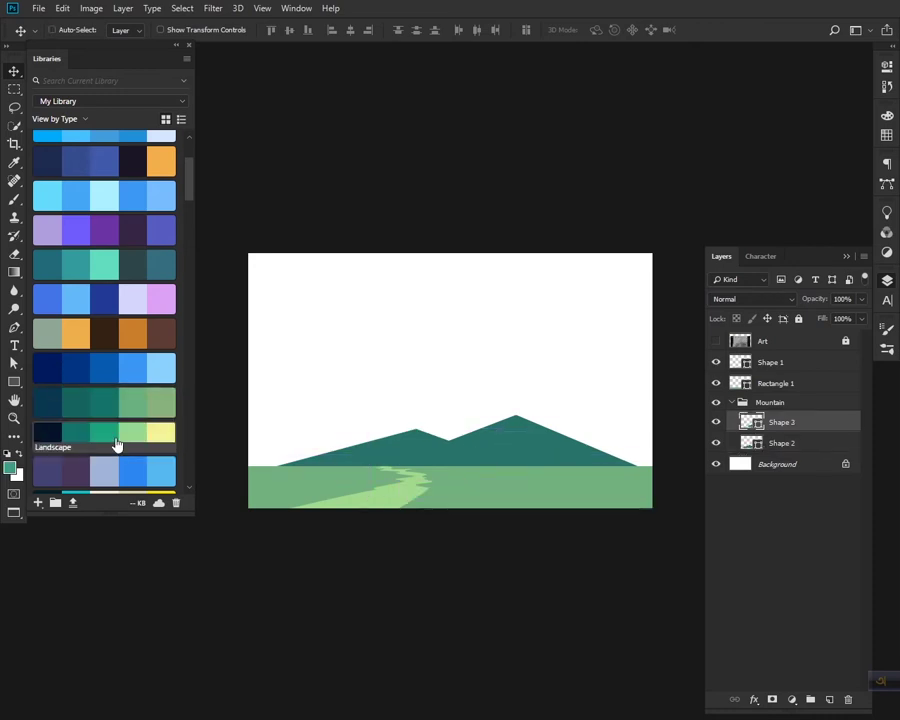
click(116, 445)
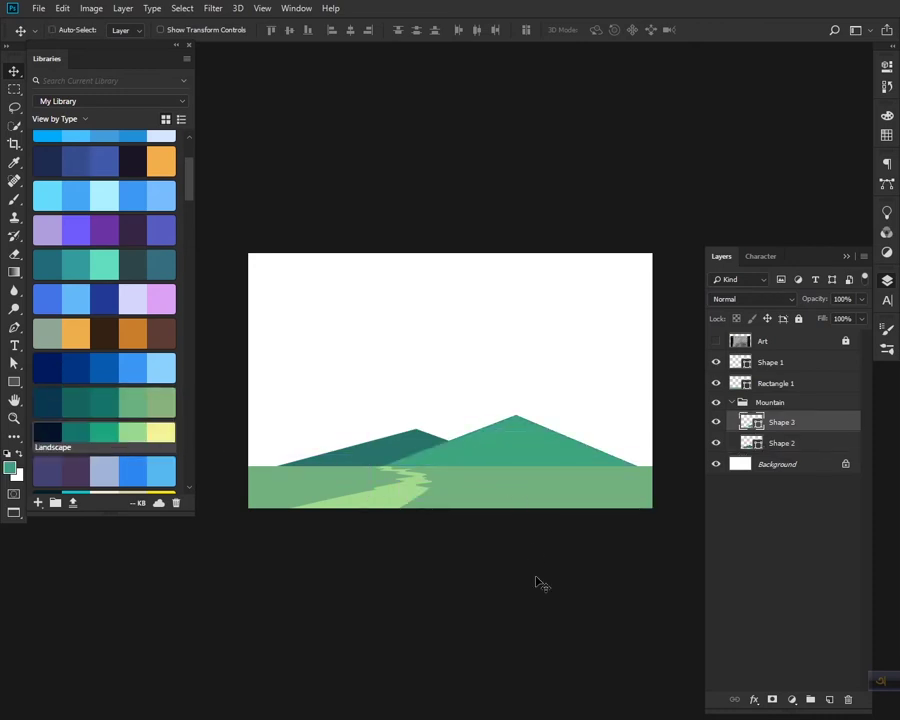
click(148, 432)
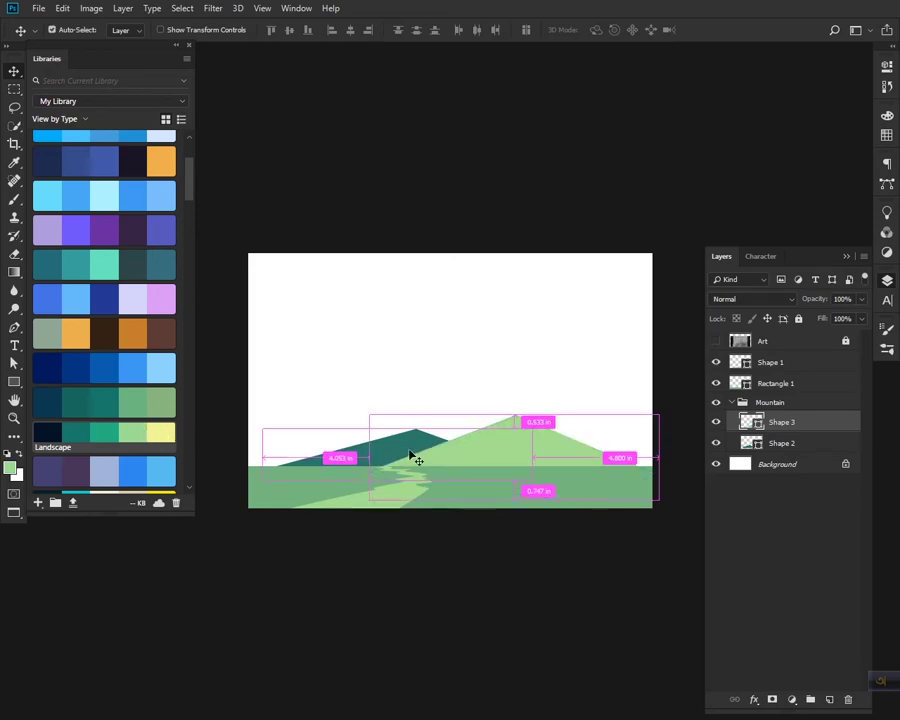
ctrl+click(278, 458)
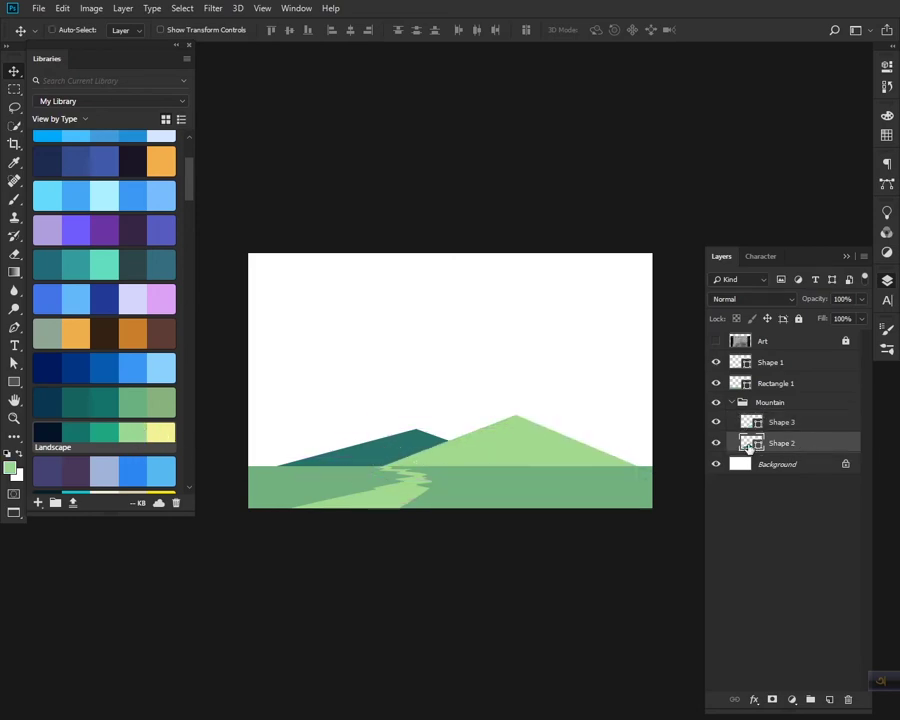
double_click(748, 447)
Step: Give the left mountain a medium green, sampled from the ground and darkened, in the Color Picker
click(507, 462)
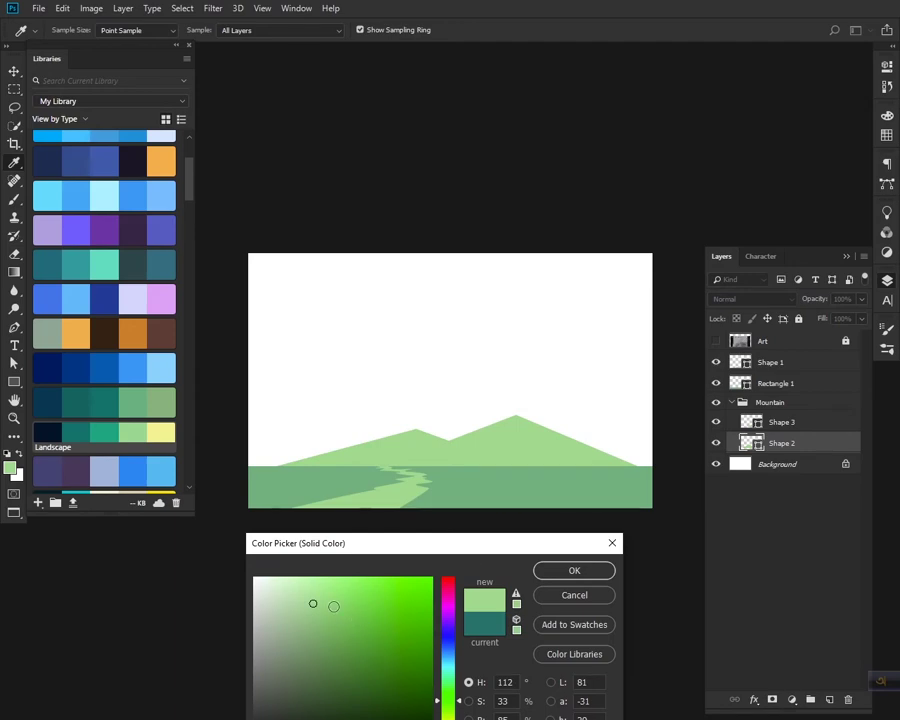
mouse_move(334, 606)
mouse_down()
mouse_move(367, 600)
mouse_move(325, 623)
mouse_up()
click(352, 502)
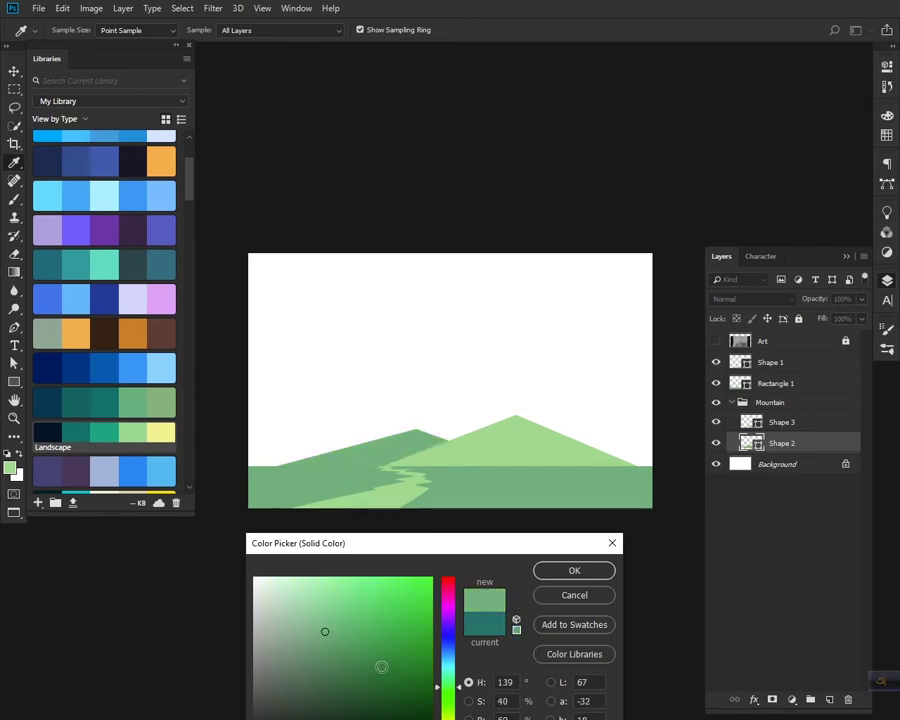
click(328, 602)
mouse_move(333, 612)
mouse_down()
mouse_move(330, 644)
mouse_move(351, 623)
mouse_move(363, 633)
mouse_move(335, 630)
mouse_move(336, 649)
mouse_up()
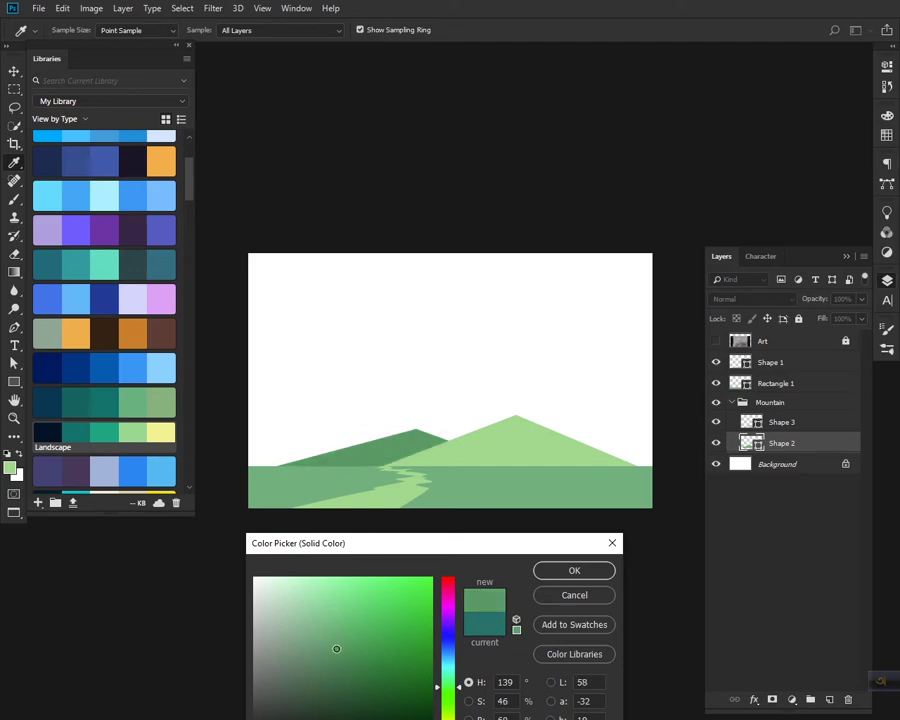
click(566, 570)
click(790, 424)
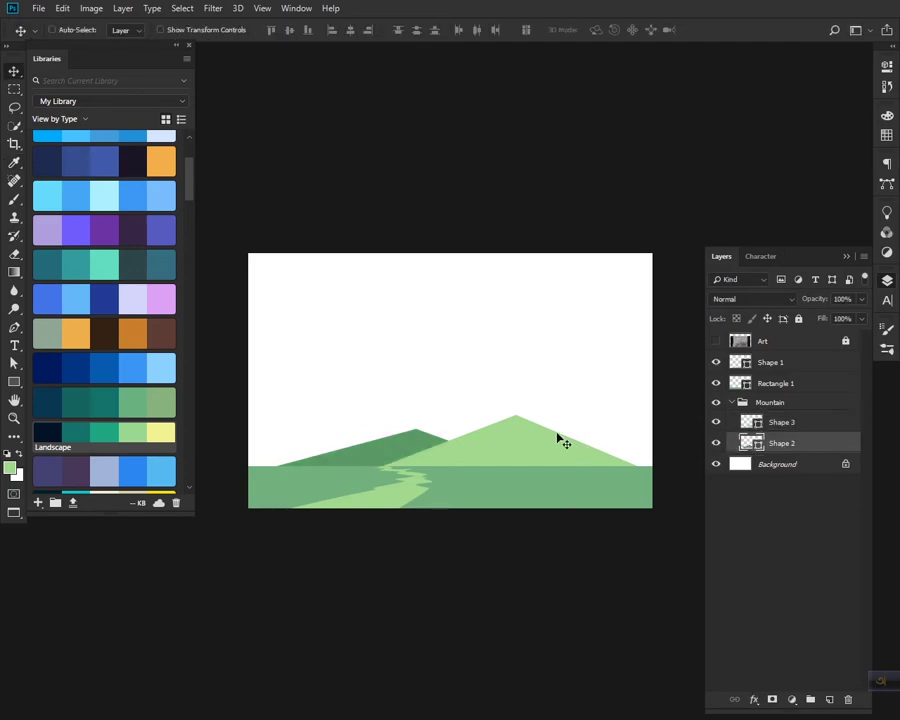
Step: Shift the light green mountain slightly right and stretch the darker mountain's right base outward
mouse_move(558, 438)
mouse_down()
mouse_move(574, 434)
mouse_move(573, 443)
mouse_up()
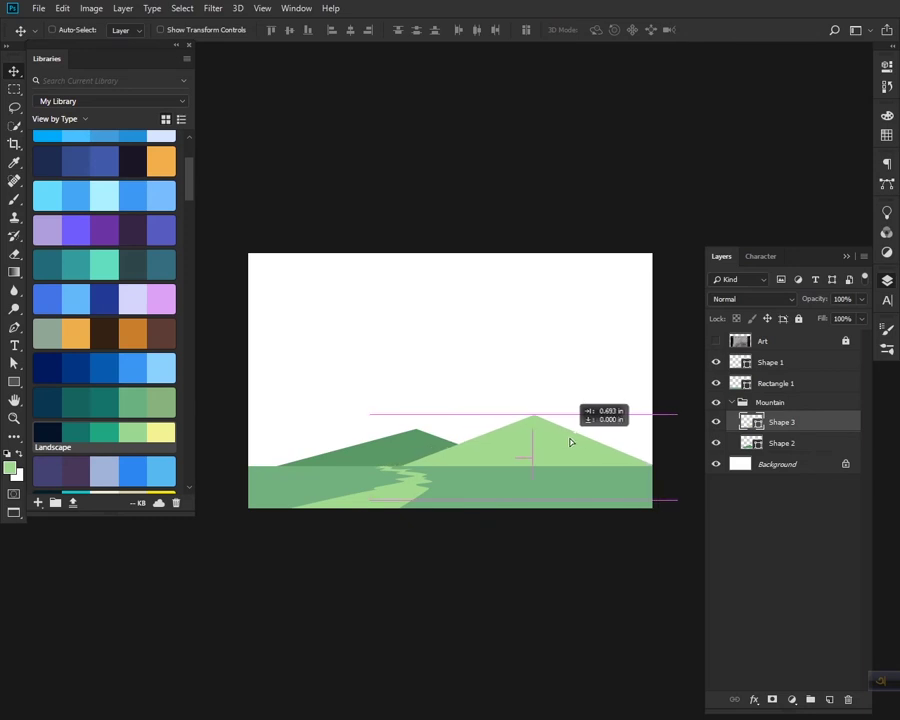
click(812, 437)
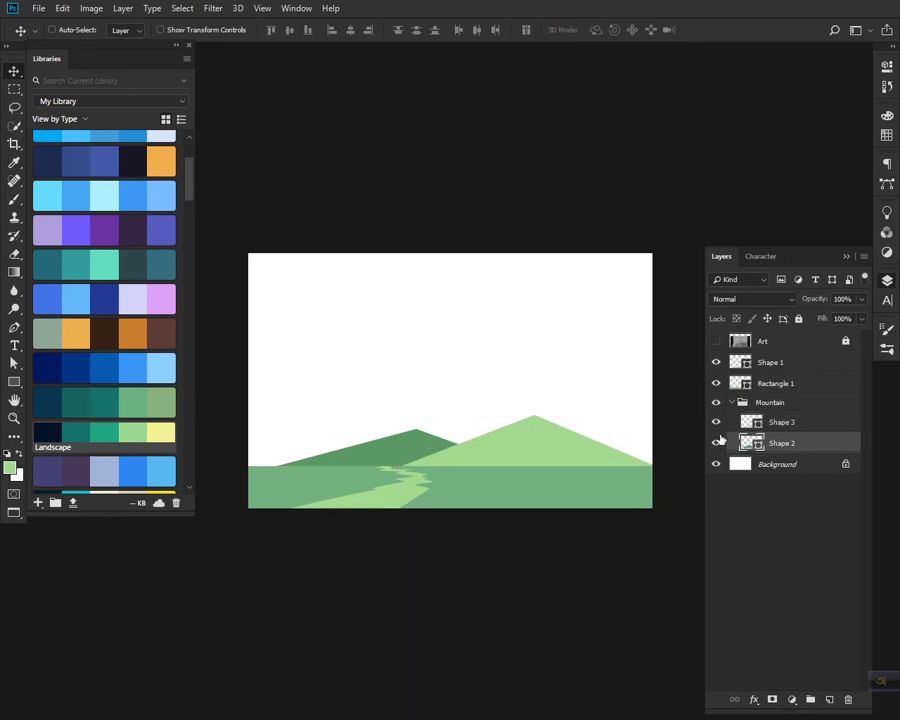
key(ctrl+t)
key(Return)
key(a)
click(414, 424)
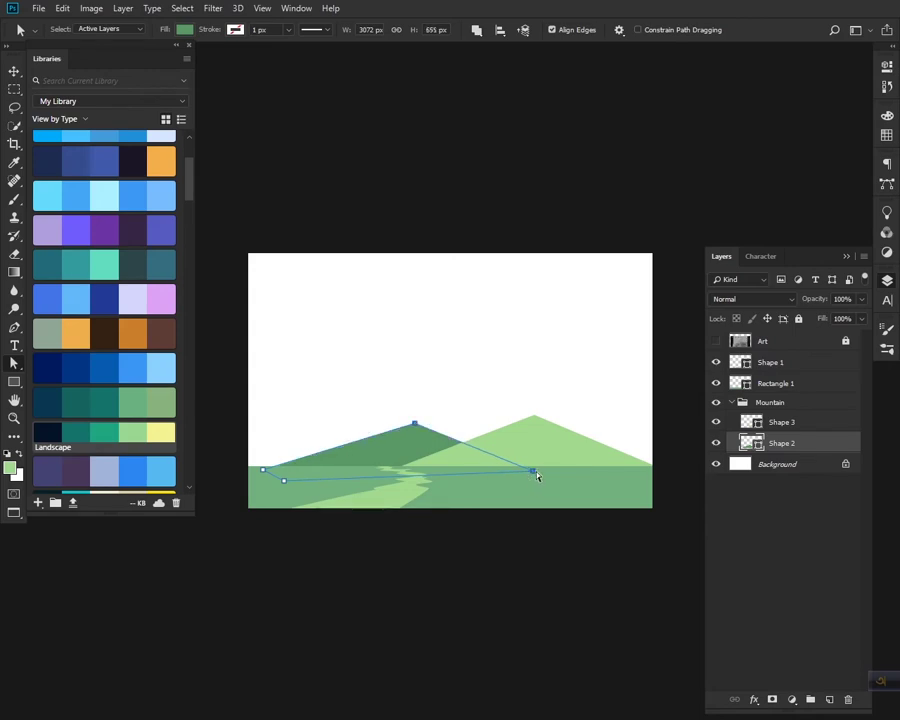
drag(532, 471, 565, 472)
key(Escape)
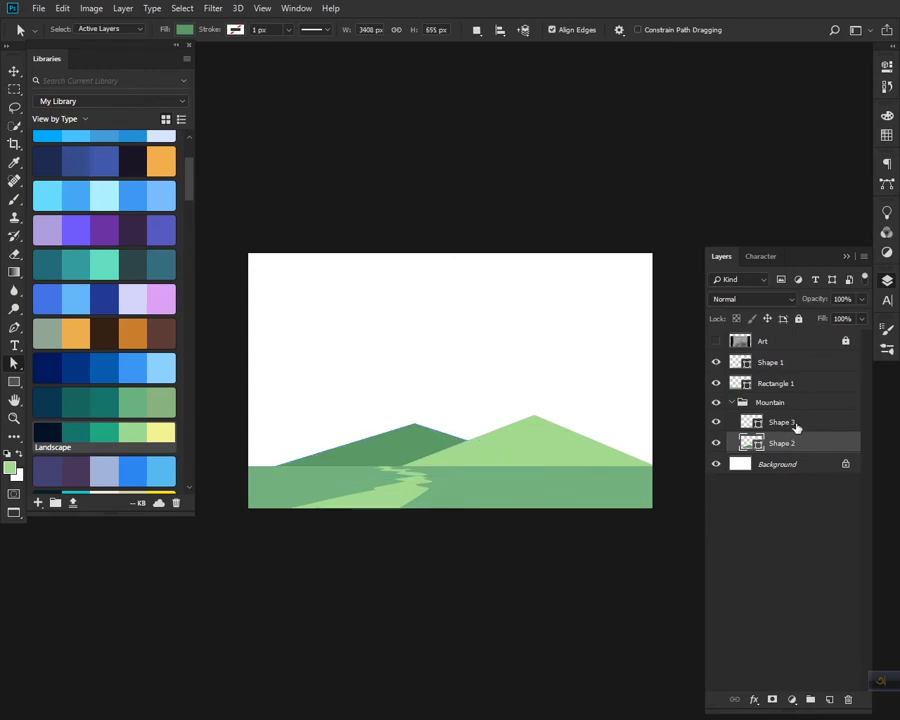
Step: Raise the light green mountain's peak up and right, and widen its left and right bases
click(792, 424)
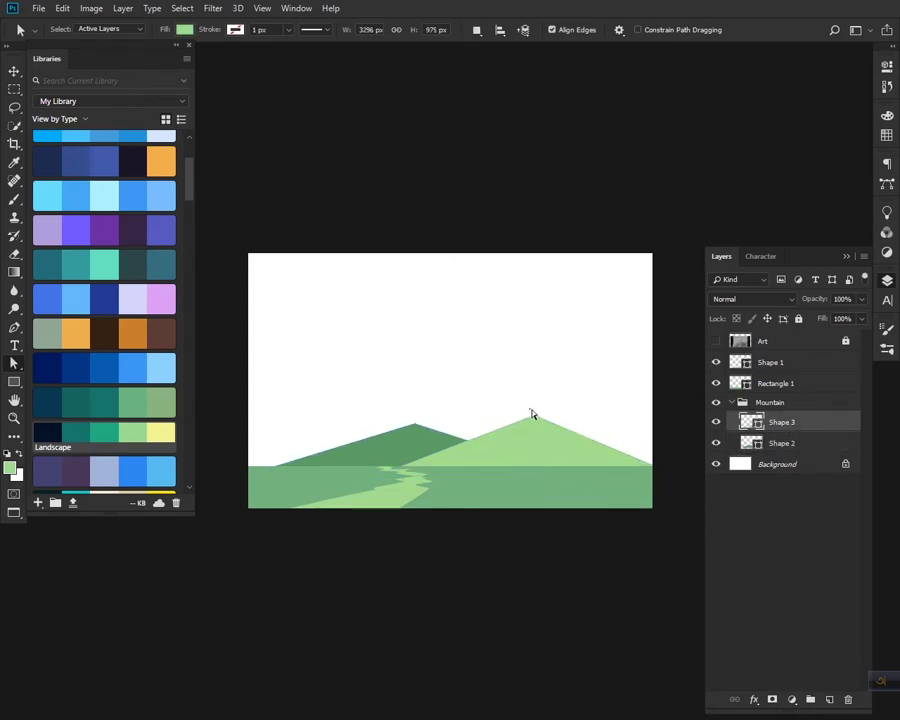
drag(535, 421, 546, 408)
drag(389, 474, 378, 472)
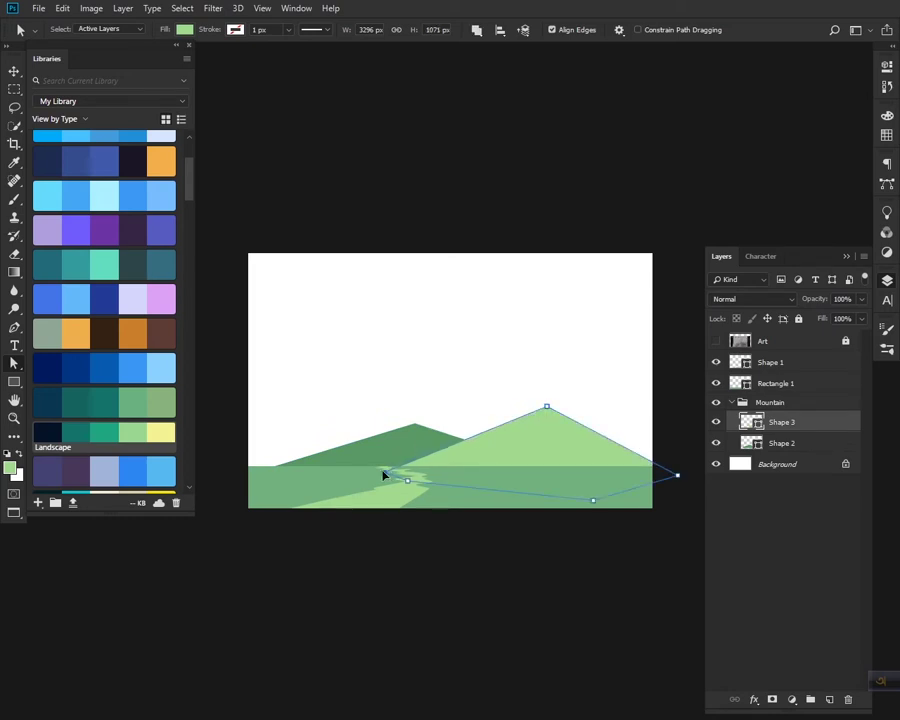
click(507, 546)
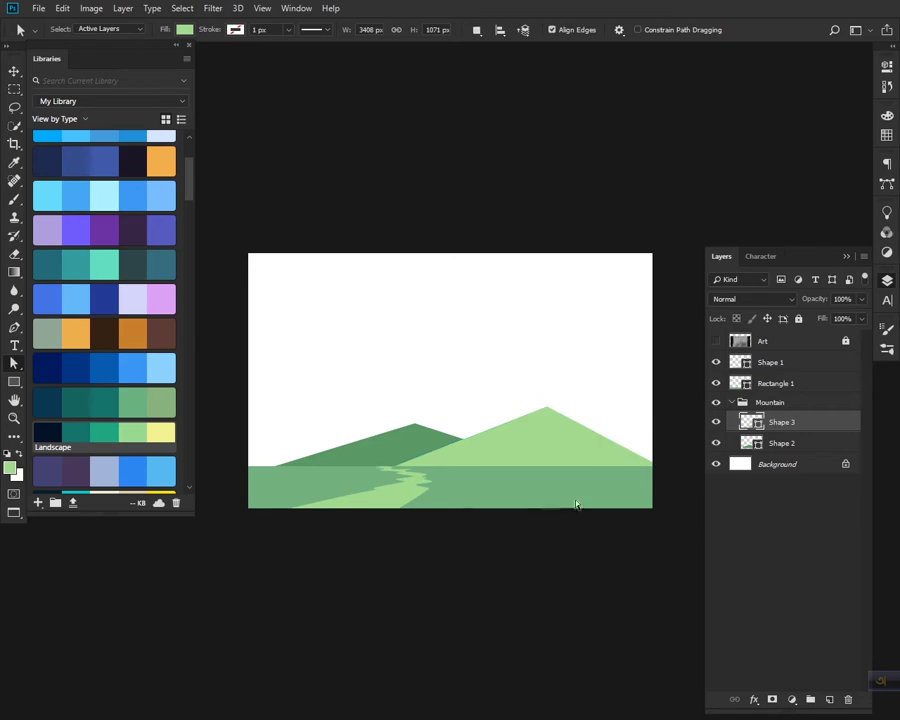
drag(590, 461, 447, 466)
drag(516, 470, 580, 477)
click(582, 532)
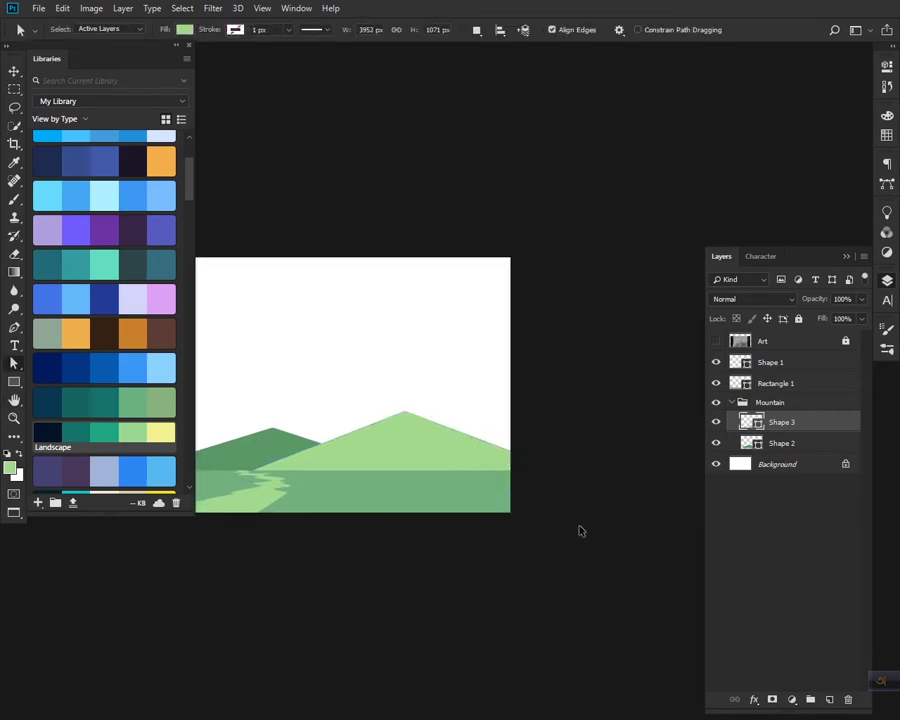
scroll(580, 531, up, 3)
scroll(570, 527, down, 2)
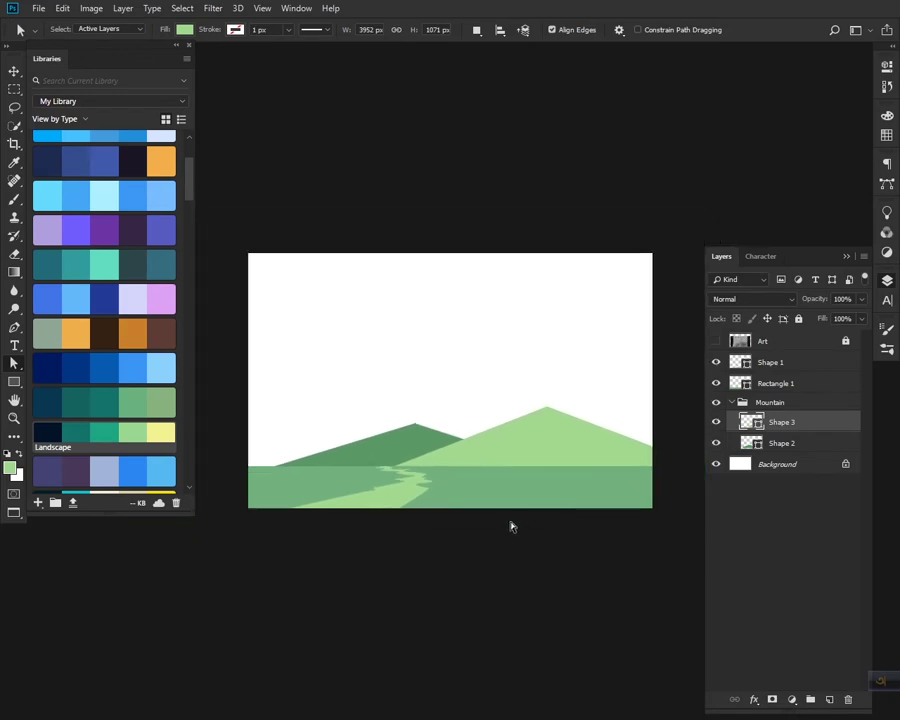
key(space)
Step: Bring the scene's left side into view and discard a stray two-point outline
drag(394, 488, 518, 490)
scroll(422, 486, up, 2)
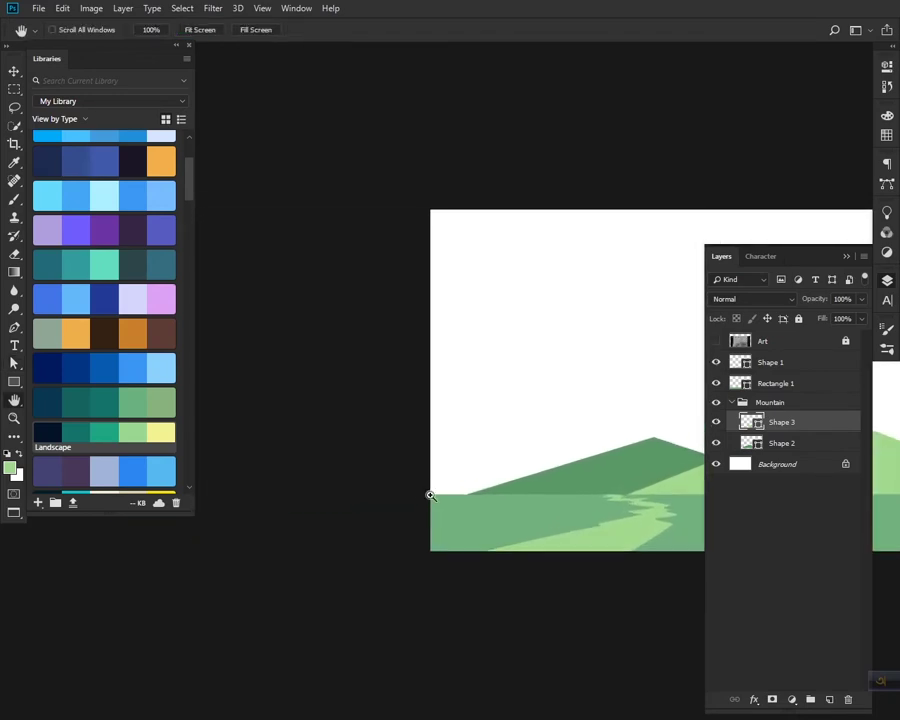
scroll(430, 495, up, 2)
scroll(455, 490, down, 1)
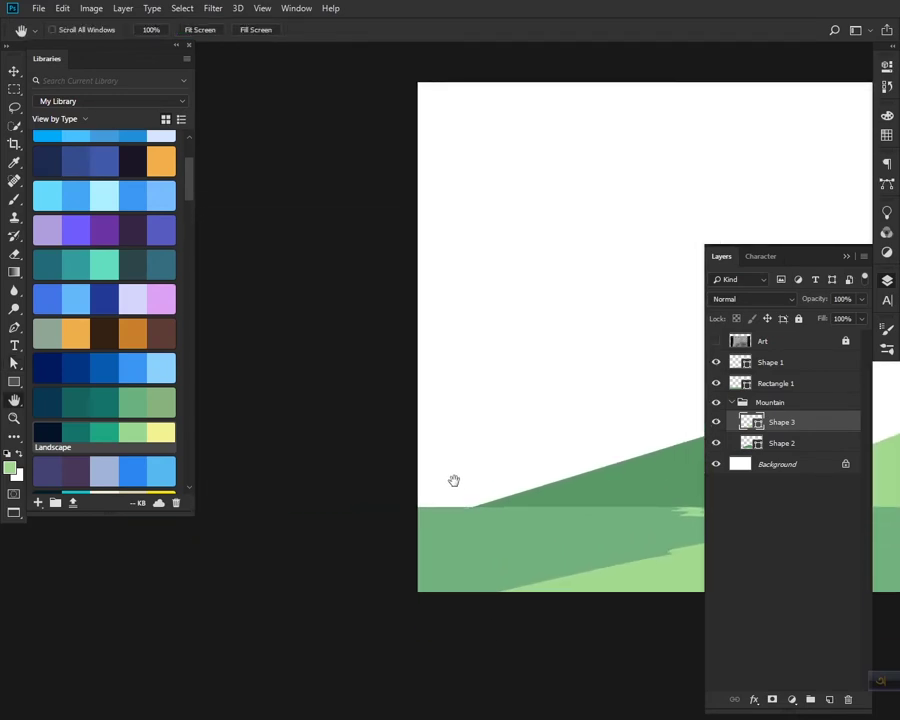
click(381, 383)
click(519, 517)
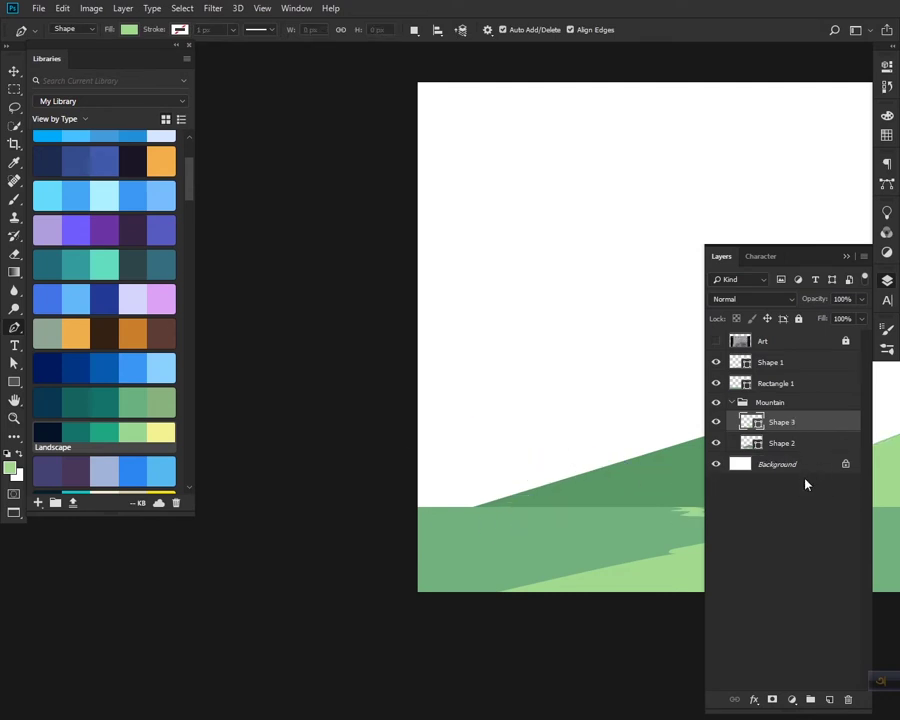
click(805, 484)
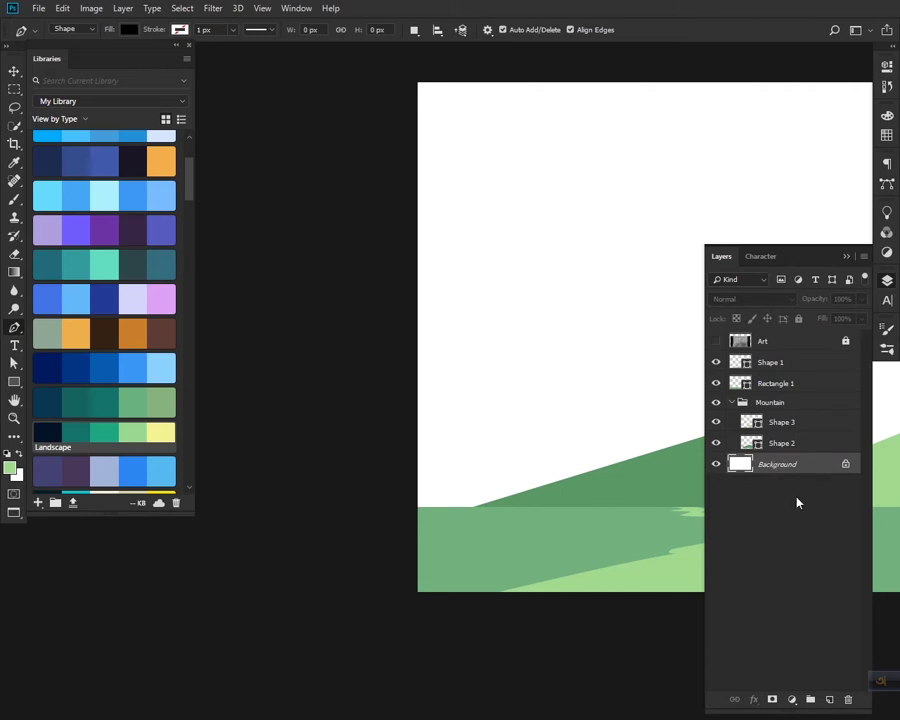
Step: Add a new layer inside a group named 'Far Mountain'
click(830, 699)
key(ctrl+g)
double_click(769, 463)
text(Far Mountain)
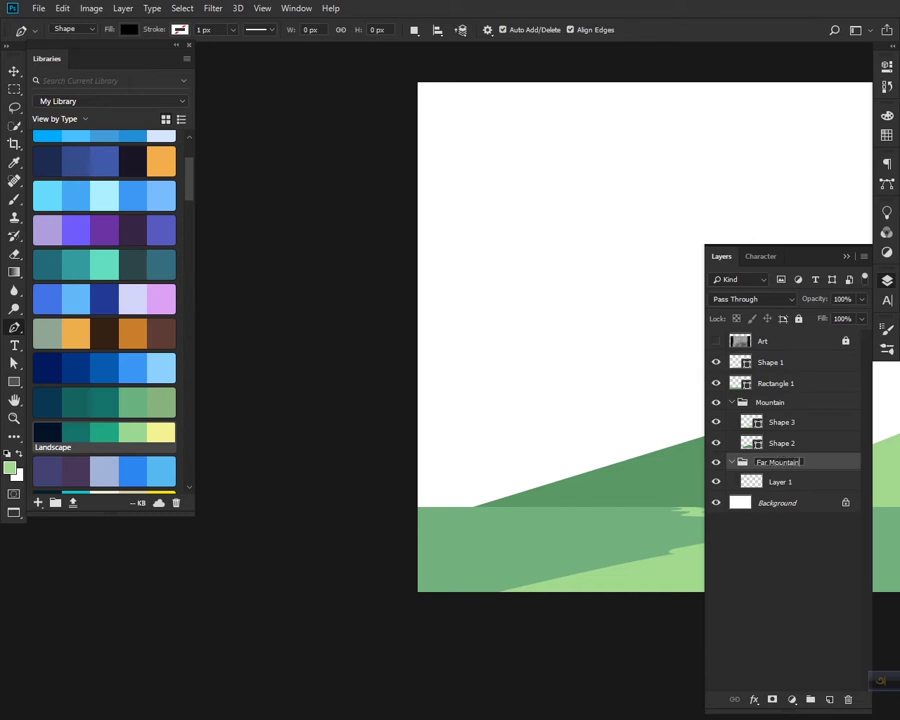
key(Return)
Step: Draw a closed two-peaked mountain outline behind the green mountains on the left
click(379, 372)
click(442, 343)
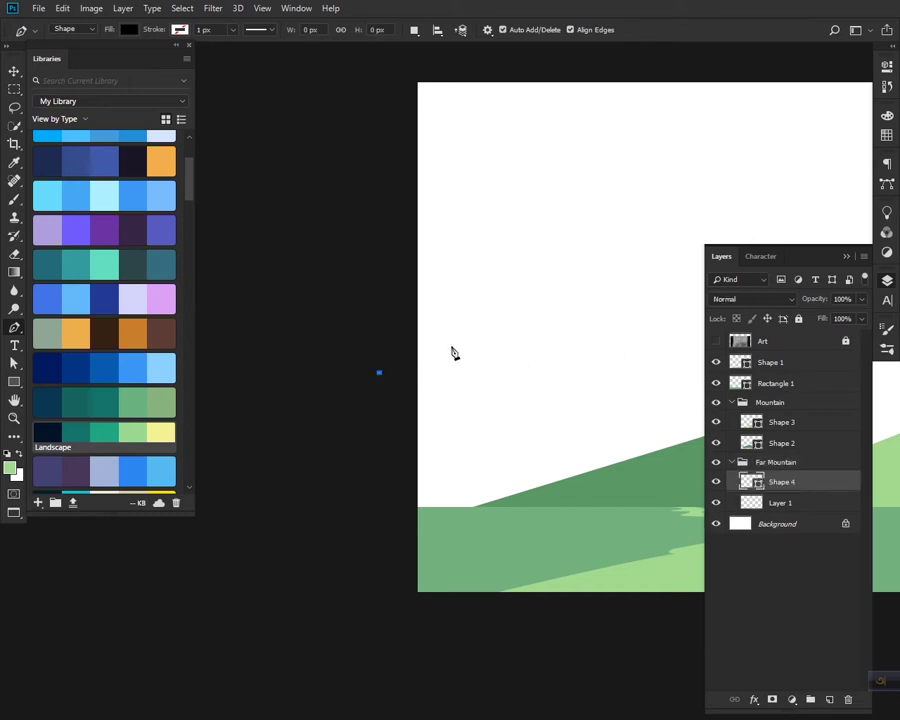
click(490, 387)
click(517, 375)
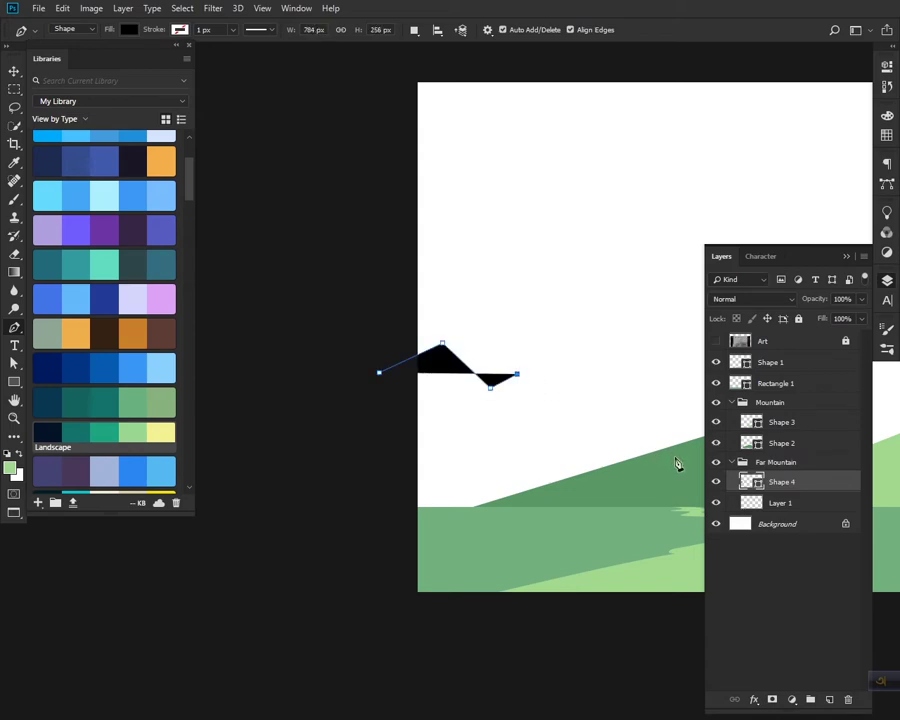
click(697, 476)
click(629, 518)
click(387, 521)
click(285, 506)
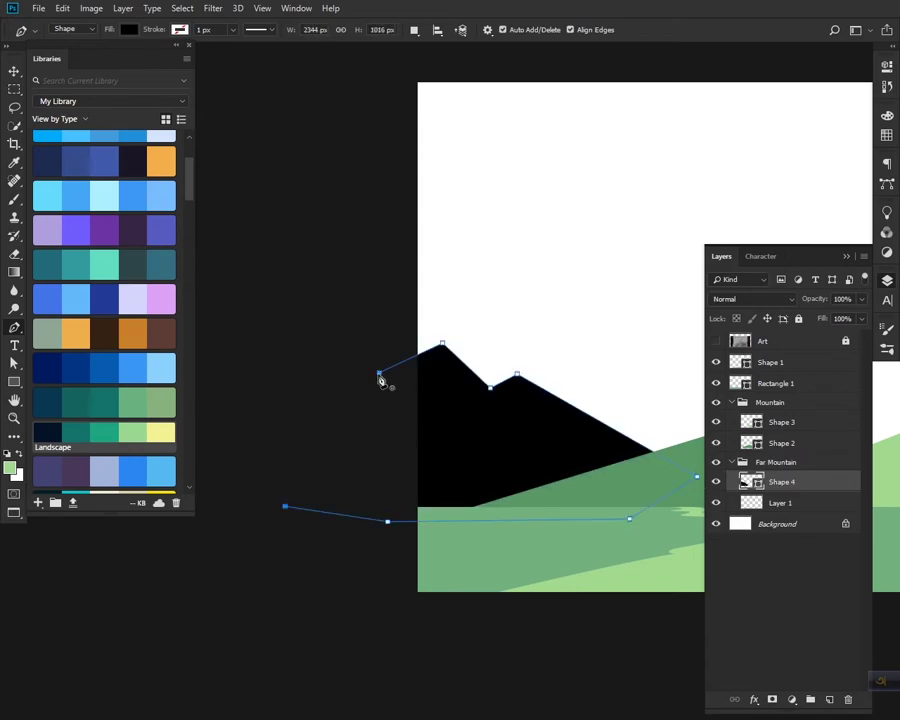
click(379, 372)
Step: Nudge the far mountain's main peak up-left, and shift its second peak and valley right
key(a)
click(443, 345)
drag(443, 345, 431, 340)
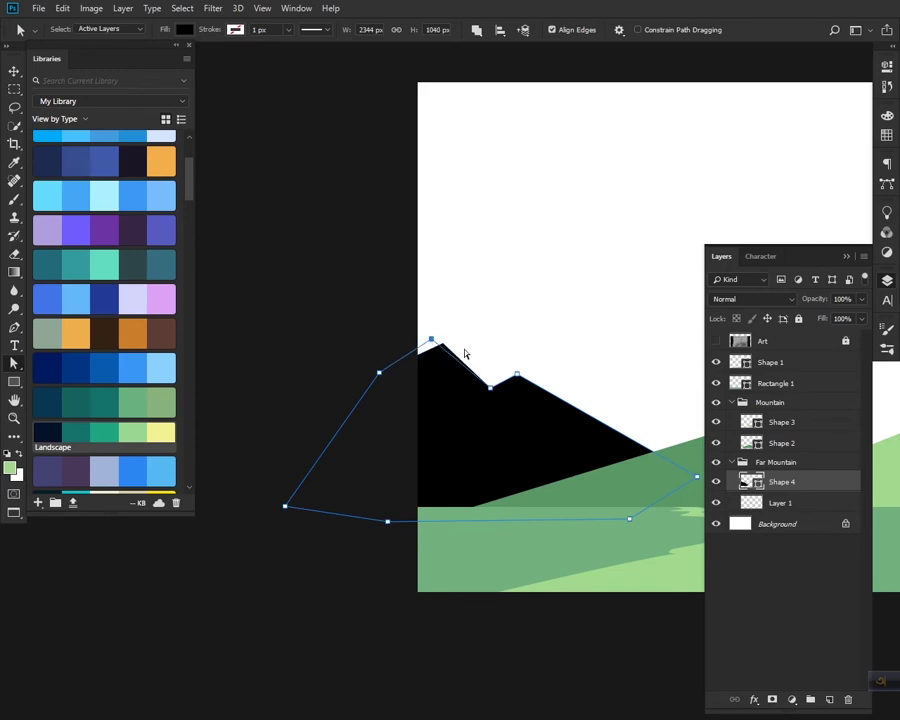
drag(518, 378, 546, 377)
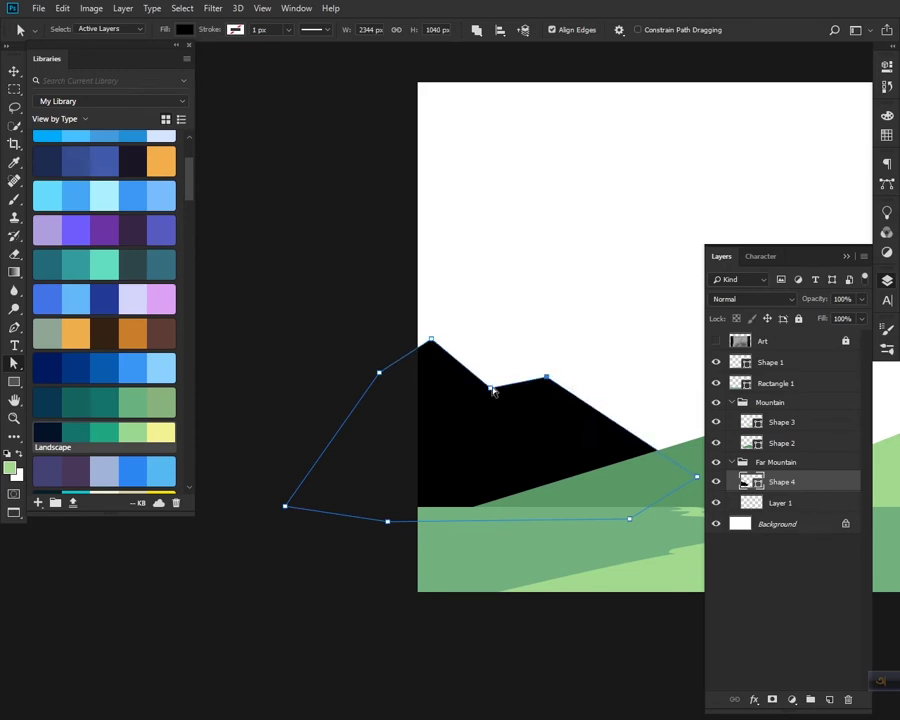
drag(491, 394, 518, 390)
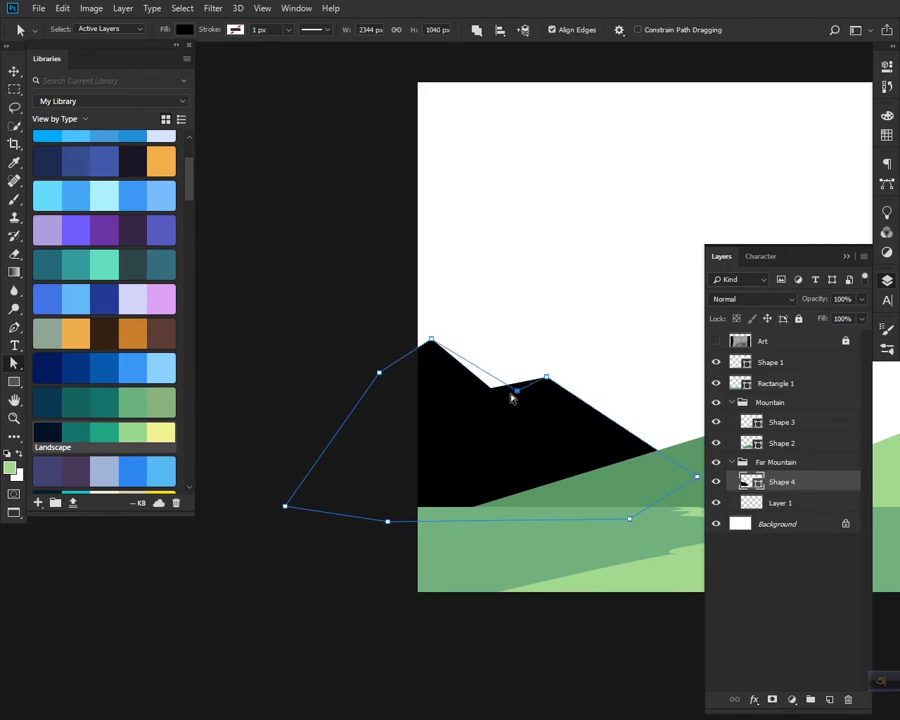
click(609, 344)
key(space)
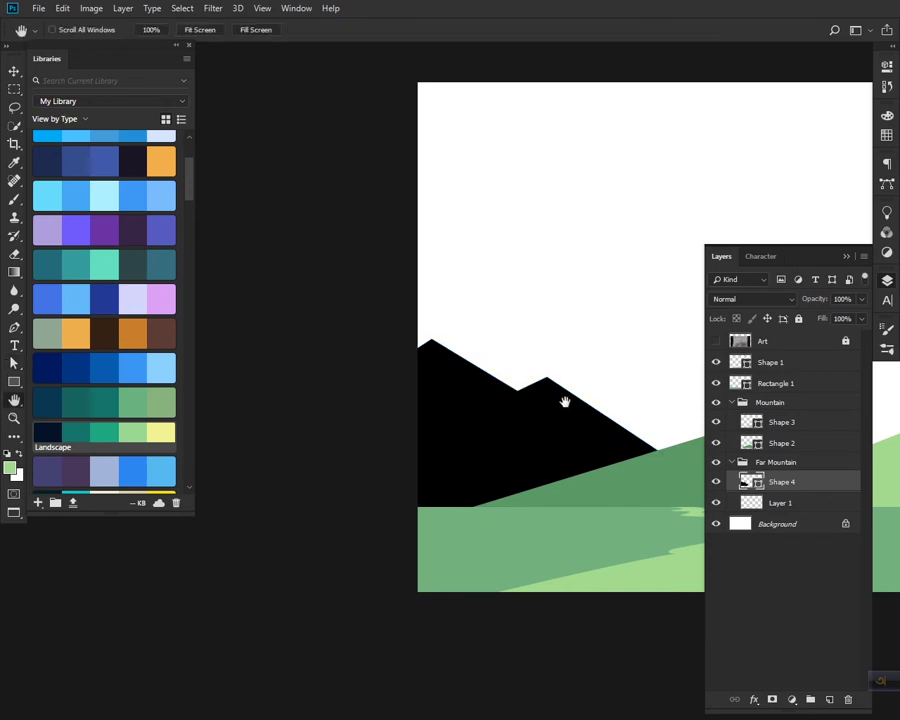
drag(606, 434, 491, 428)
Step: Delete the empty Layer 1 and colour the far mountain dusky purple from the Landscape swatches
click(780, 503)
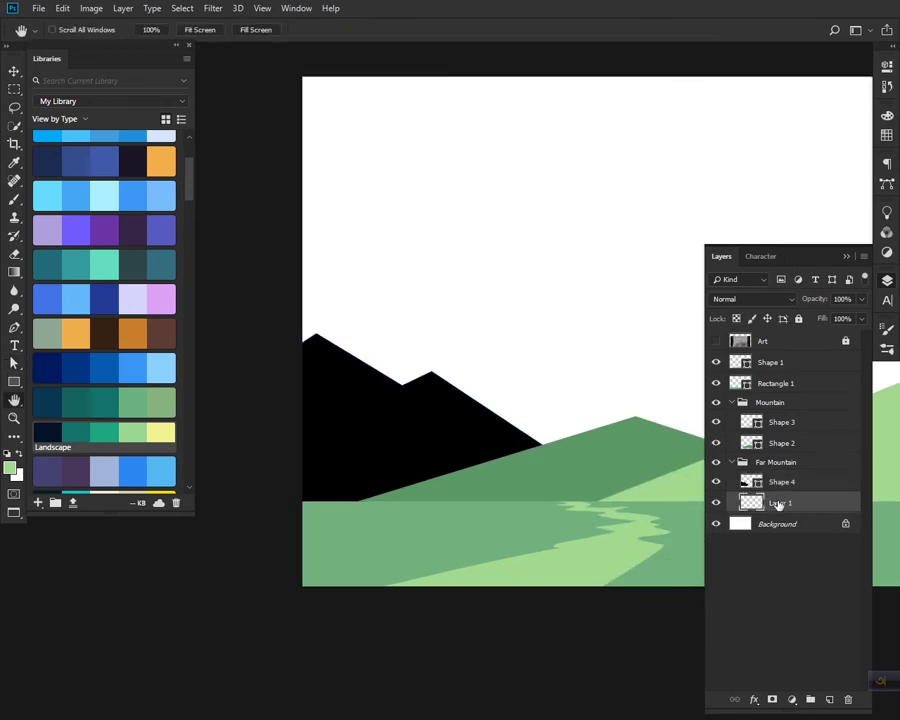
key(Delete)
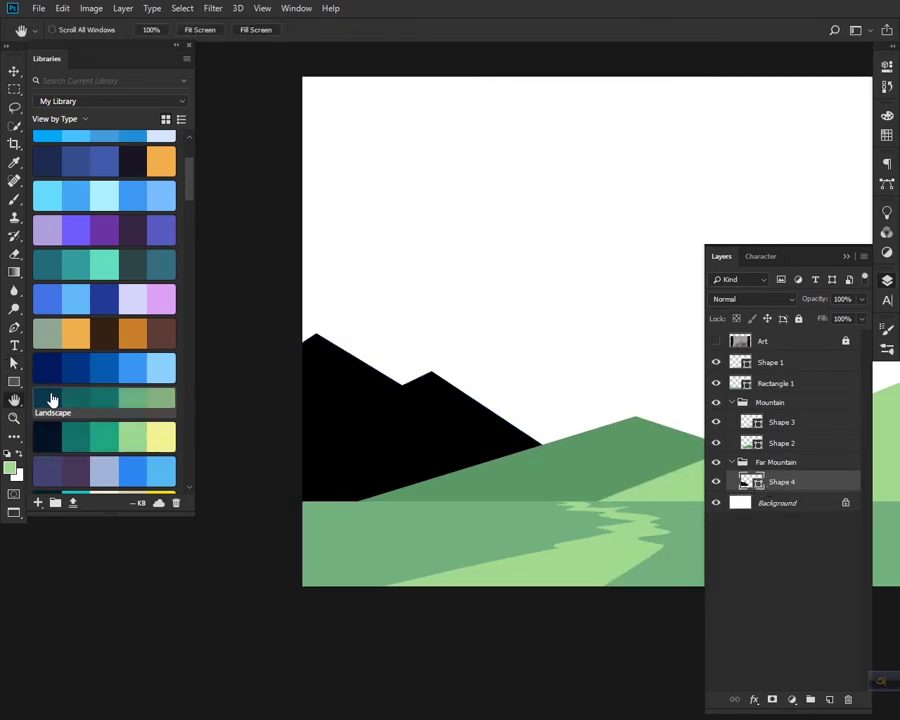
click(55, 400)
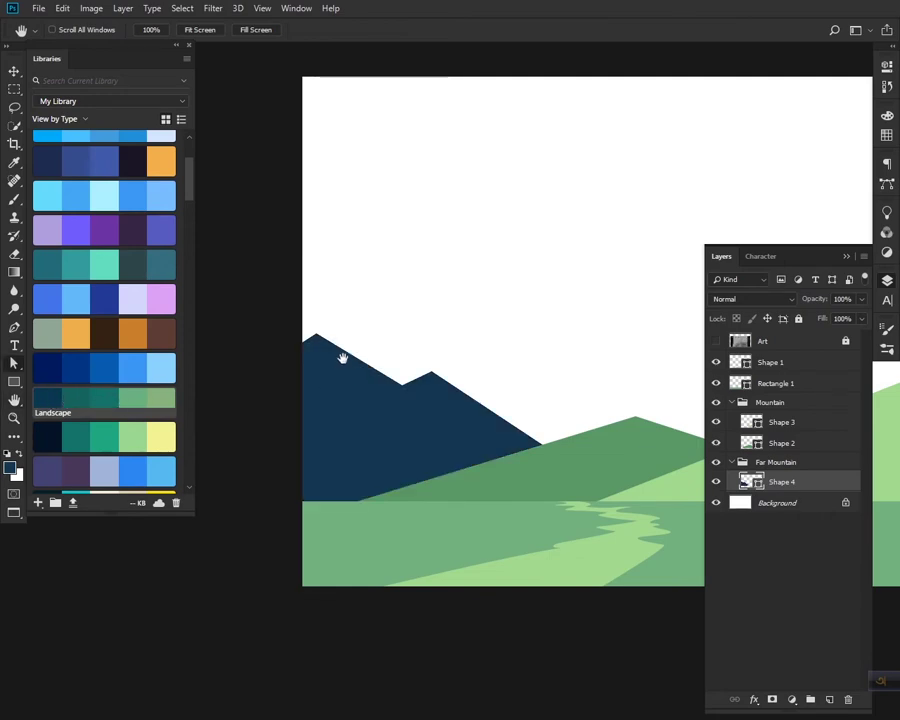
key(a)
scroll(108, 395, down, 2)
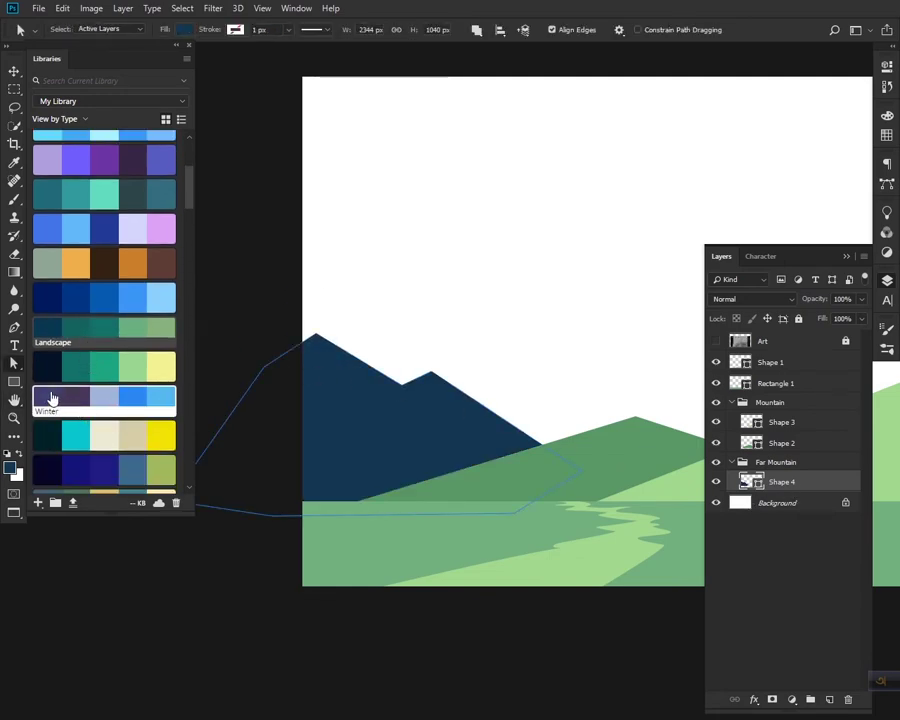
click(48, 398)
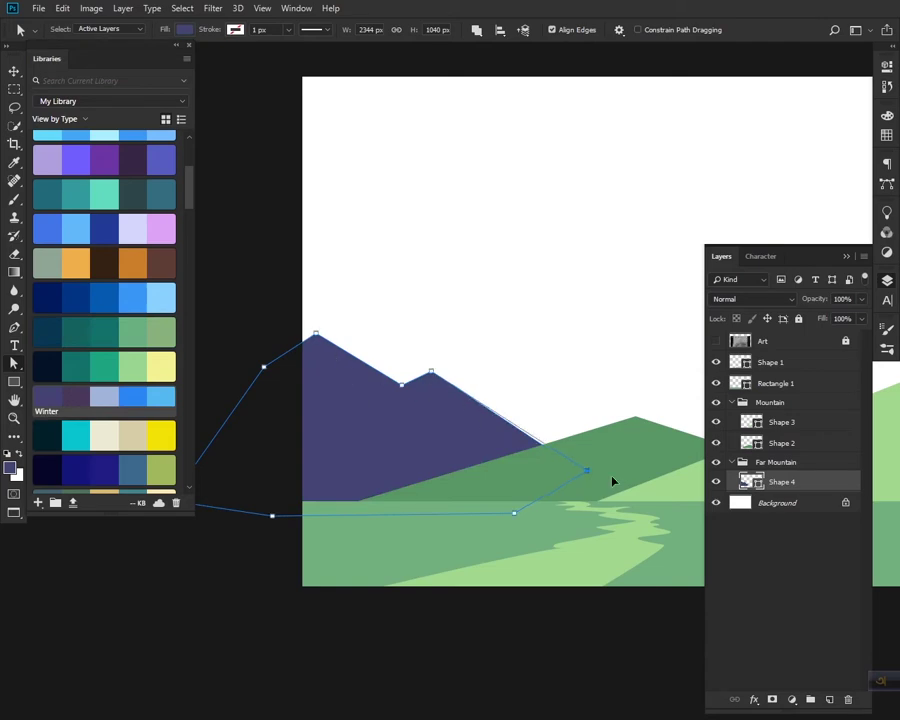
Step: Stretch the far mountain's right corner outward, shift both peaks right, and lower its left slope
drag(587, 470, 645, 478)
drag(431, 377, 441, 377)
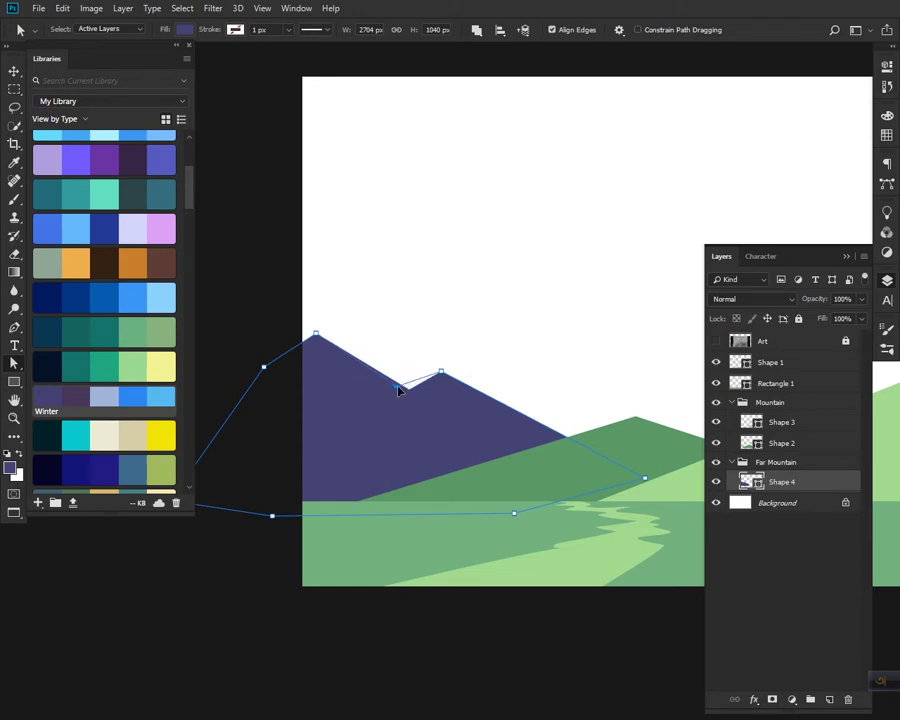
drag(316, 335, 323, 336)
drag(263, 367, 250, 370)
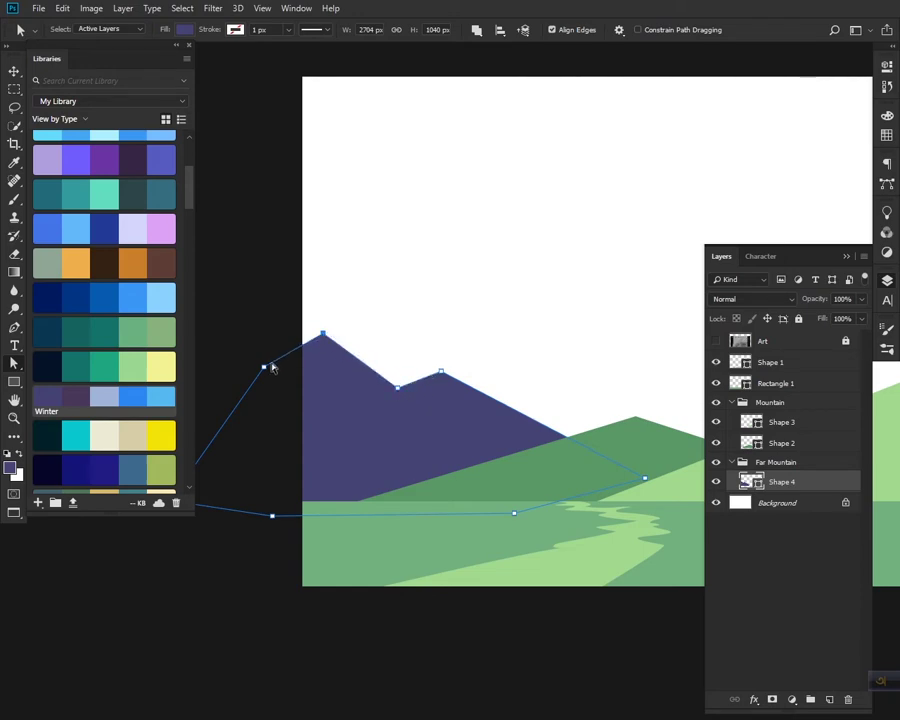
click(421, 279)
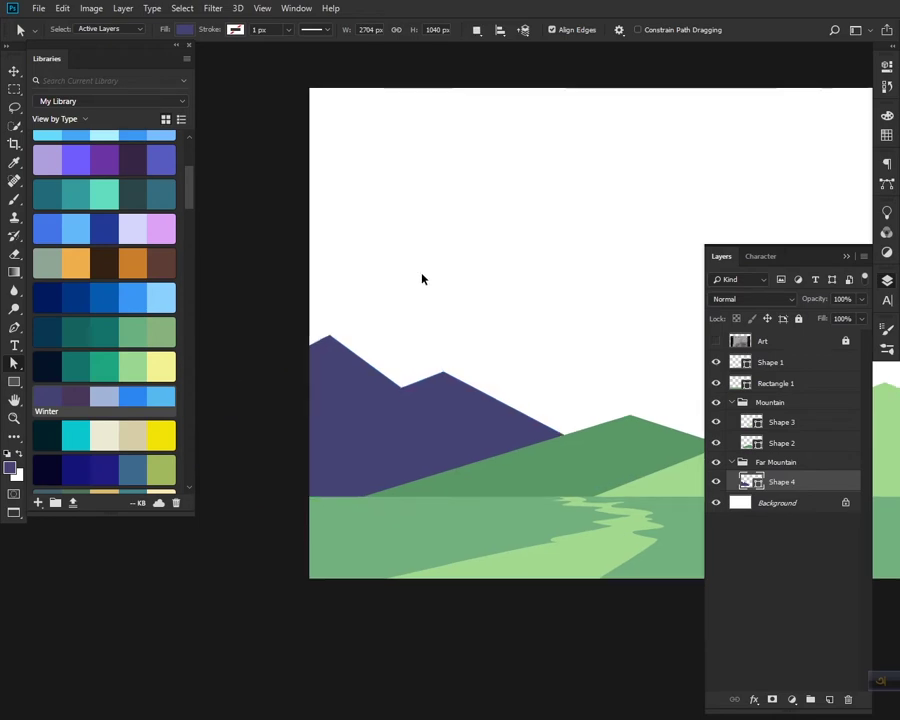
key(ctrl+0)
key(ctrl+minus)
key(ctrl+minus)
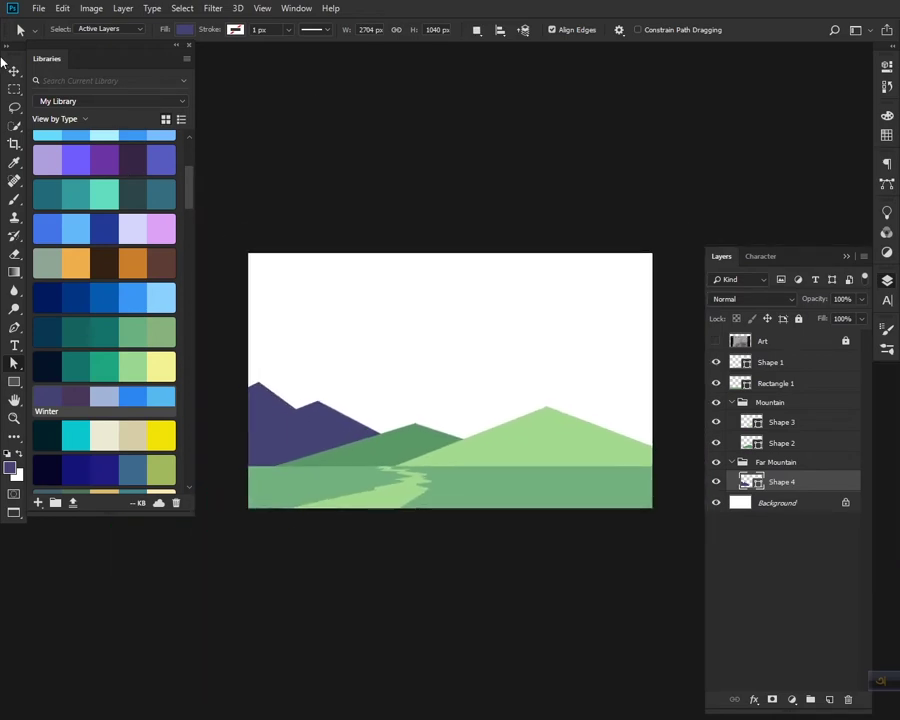
Step: Scale the far mountain down to about 72% and raise its top-left anchor
key(v)
key(ctrl+t)
mouse_move(414, 384)
mouse_down()
mouse_move(382, 390)
mouse_move(356, 430)
mouse_up()
key(Return)
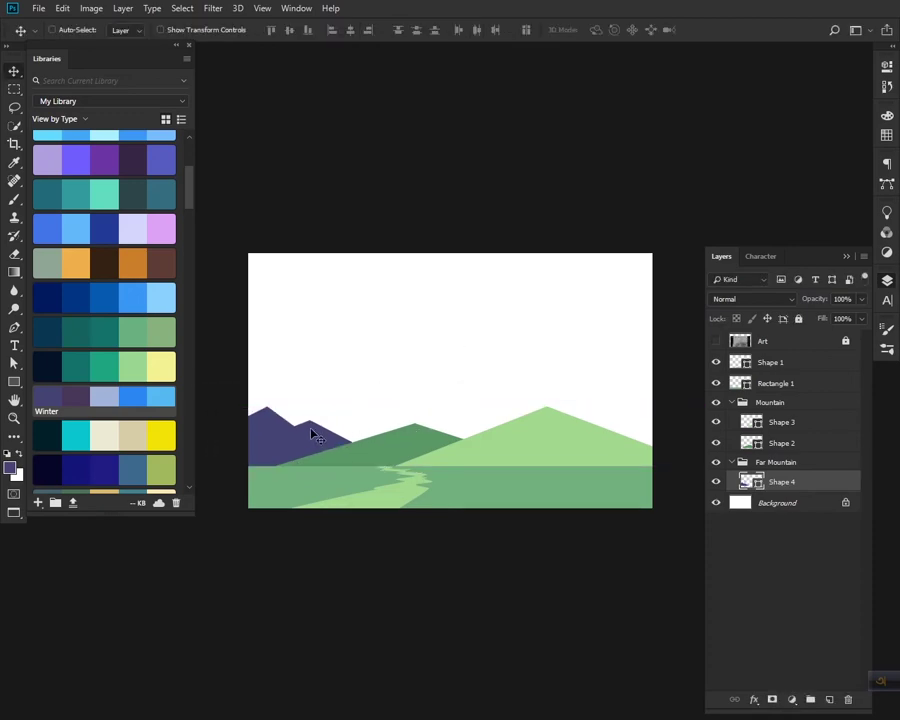
key(a)
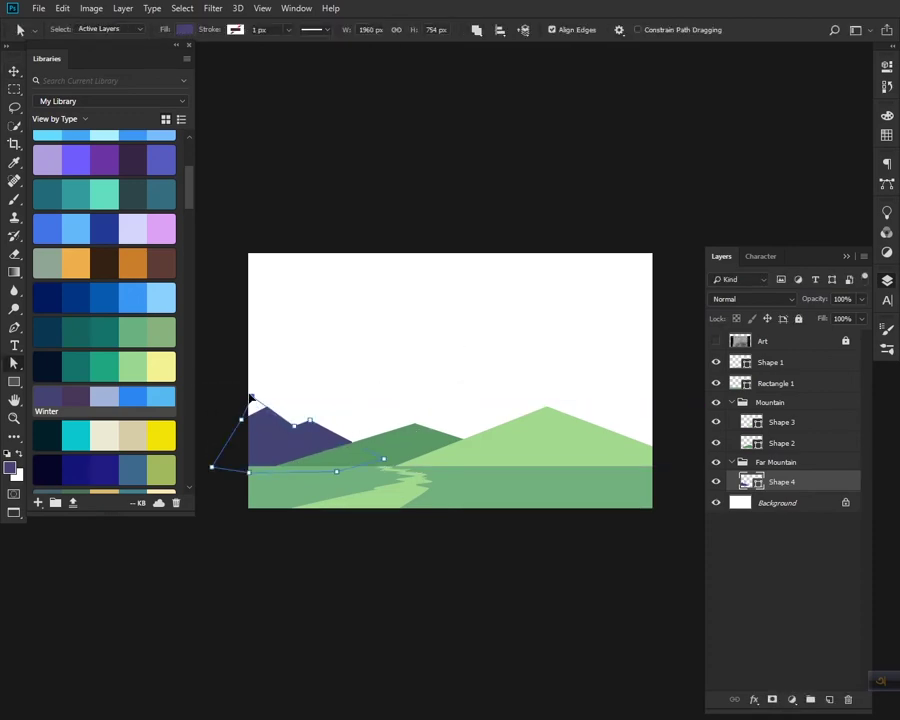
drag(251, 405, 240, 390)
click(396, 410)
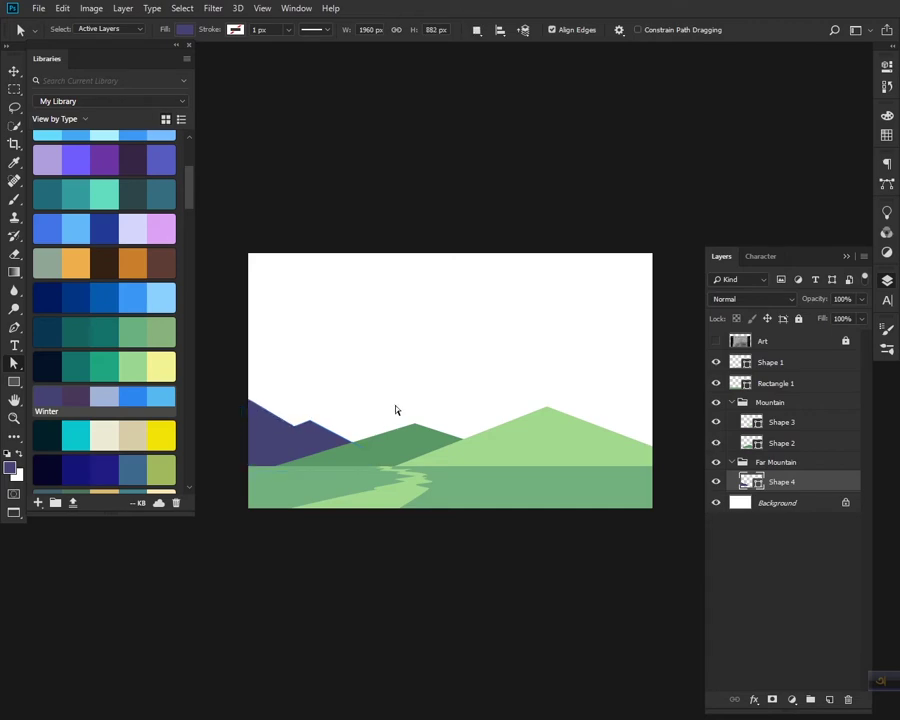
Step: Shrink the far mountain again to about 75%
key(v)
key(ctrl+t)
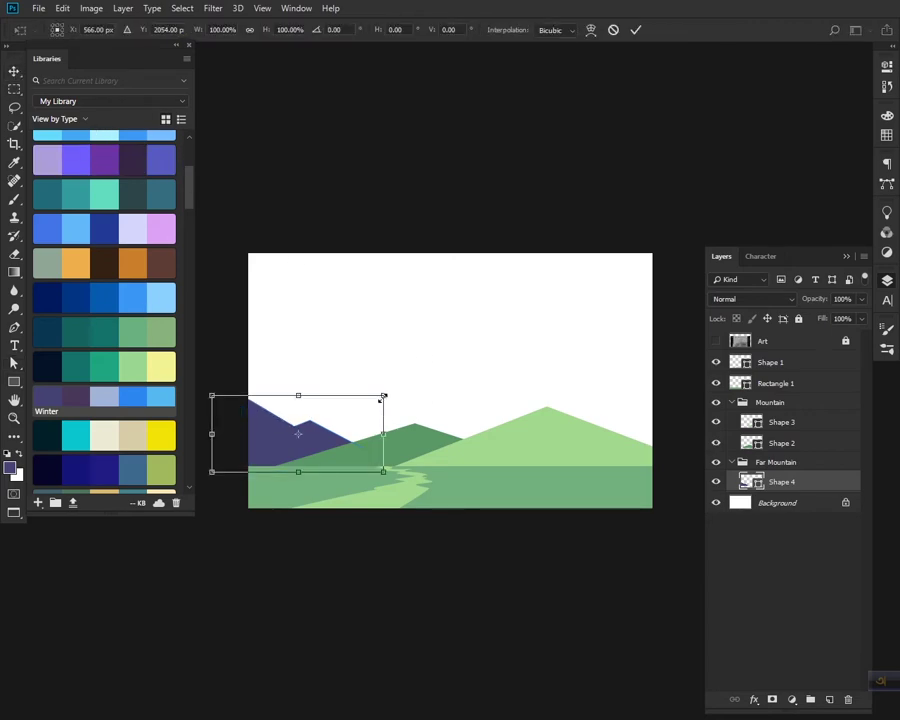
drag(381, 395, 315, 430)
key(Return)
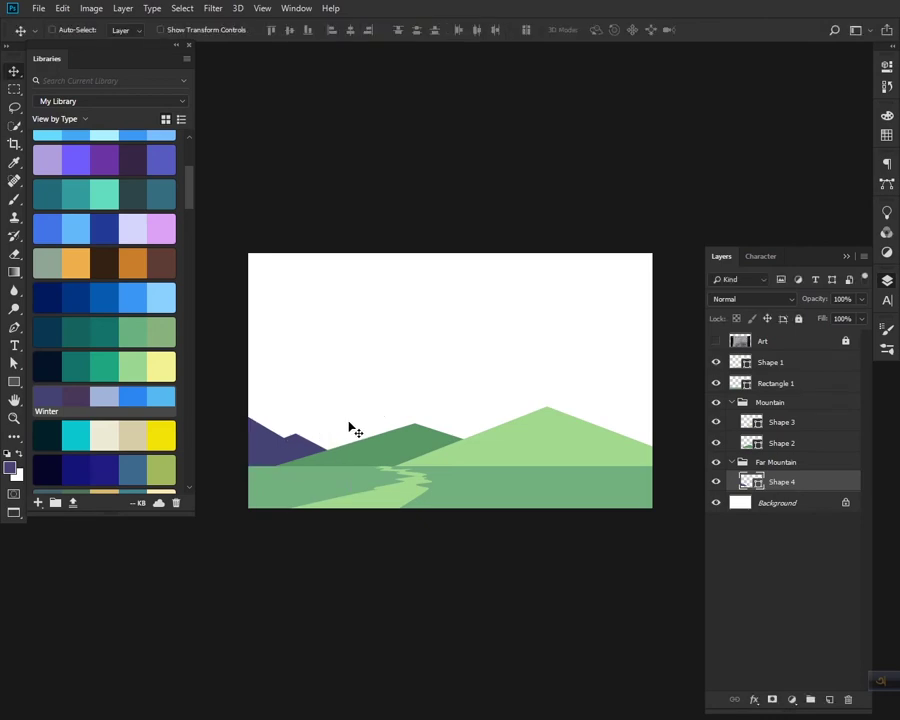
Step: Try light blue and darker purple swatches, keep the lighter purple, then zoom in on the winding path
click(104, 397)
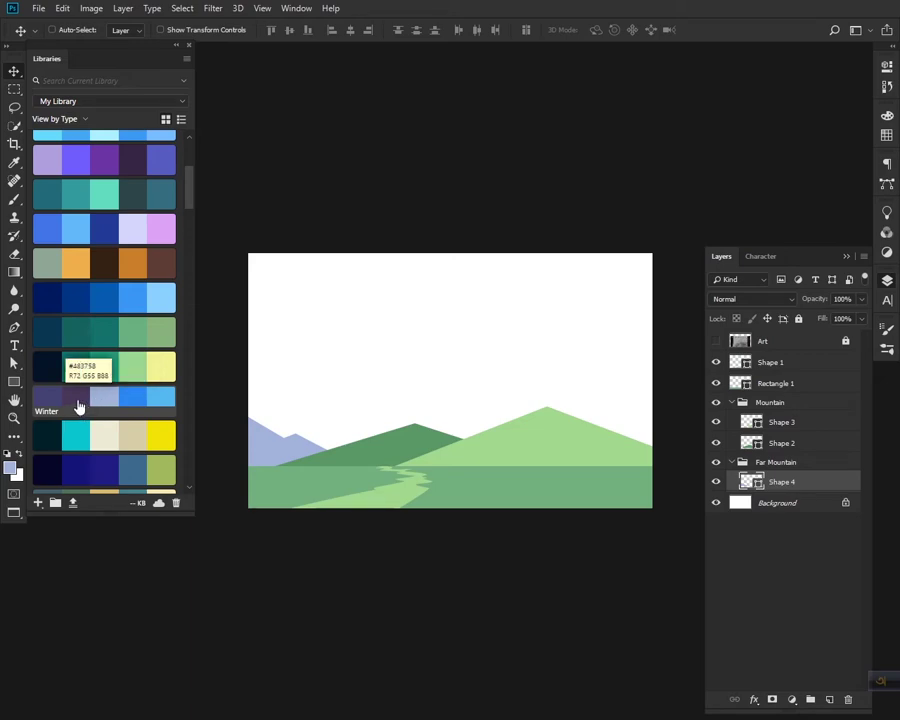
click(47, 400)
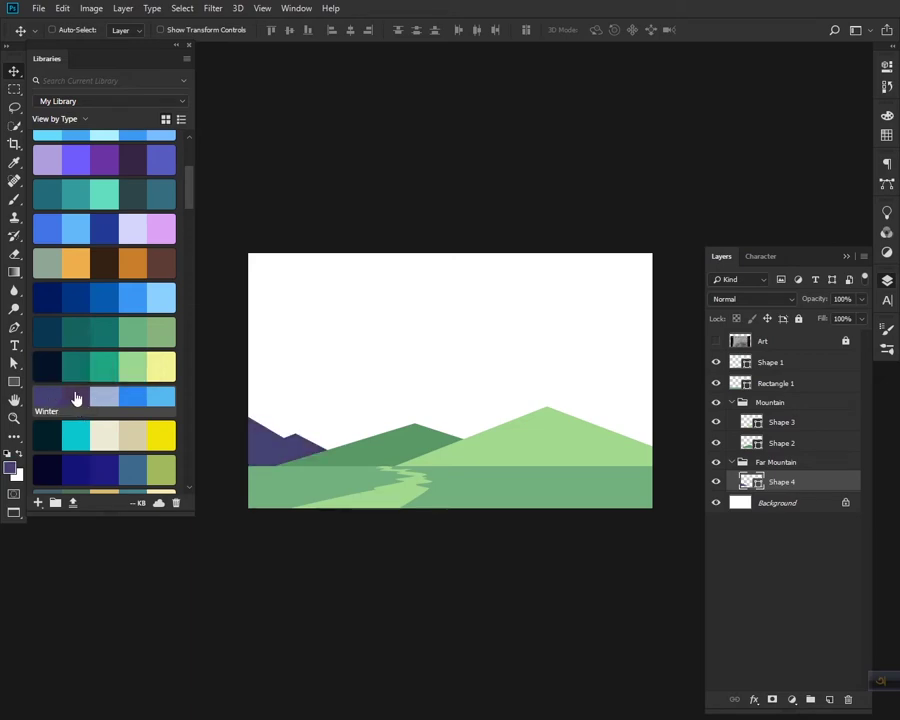
click(76, 398)
click(47, 403)
key(a)
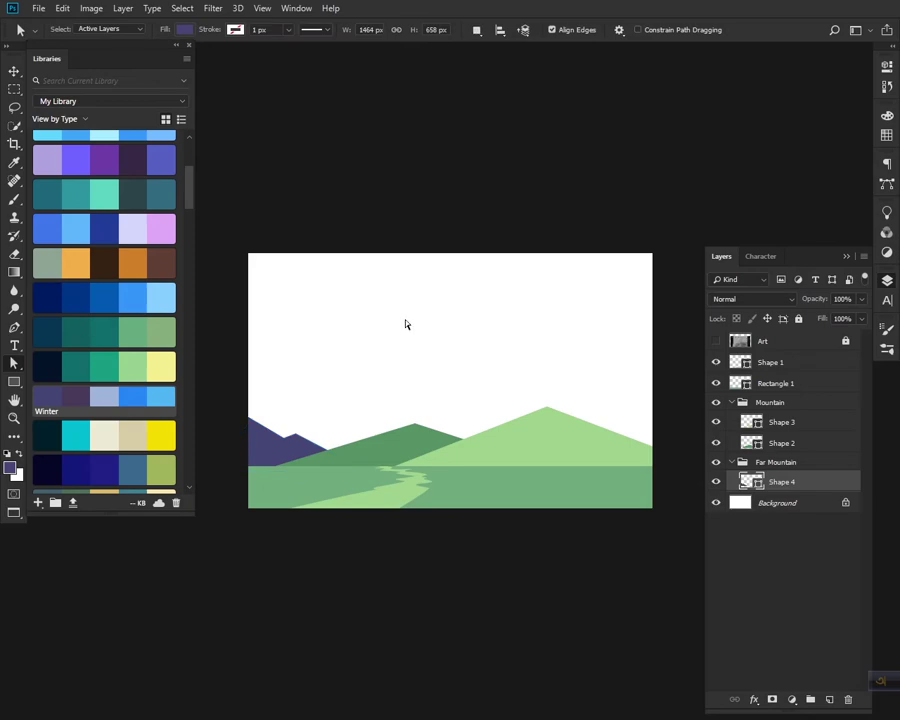
key(ctrl+plus)
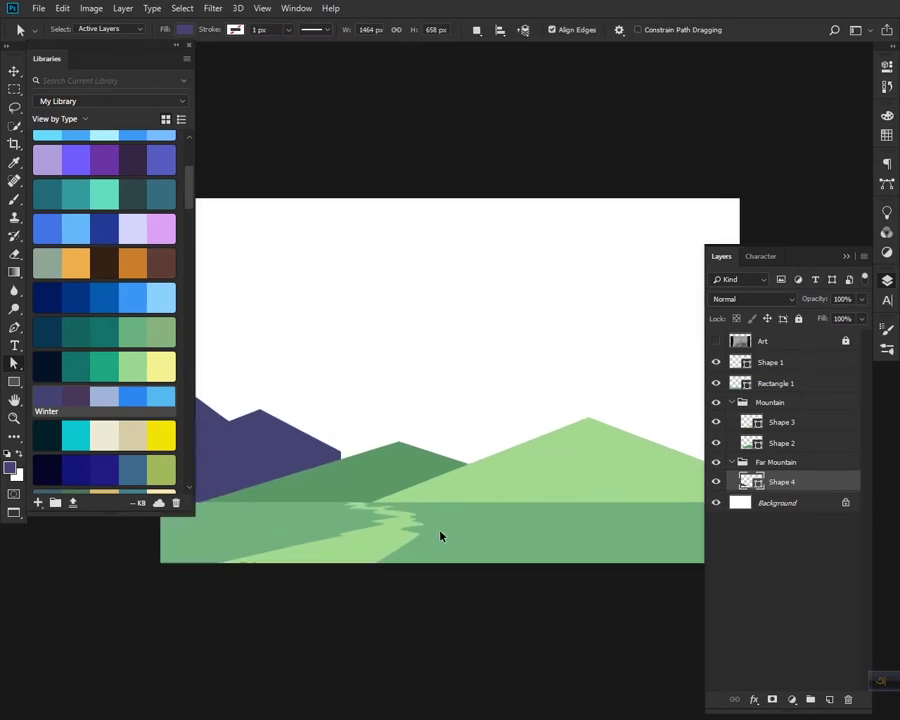
key(ctrl+plus)
mouse_move(468, 516)
mouse_down()
mouse_move(396, 448)
mouse_move(539, 393)
mouse_up()
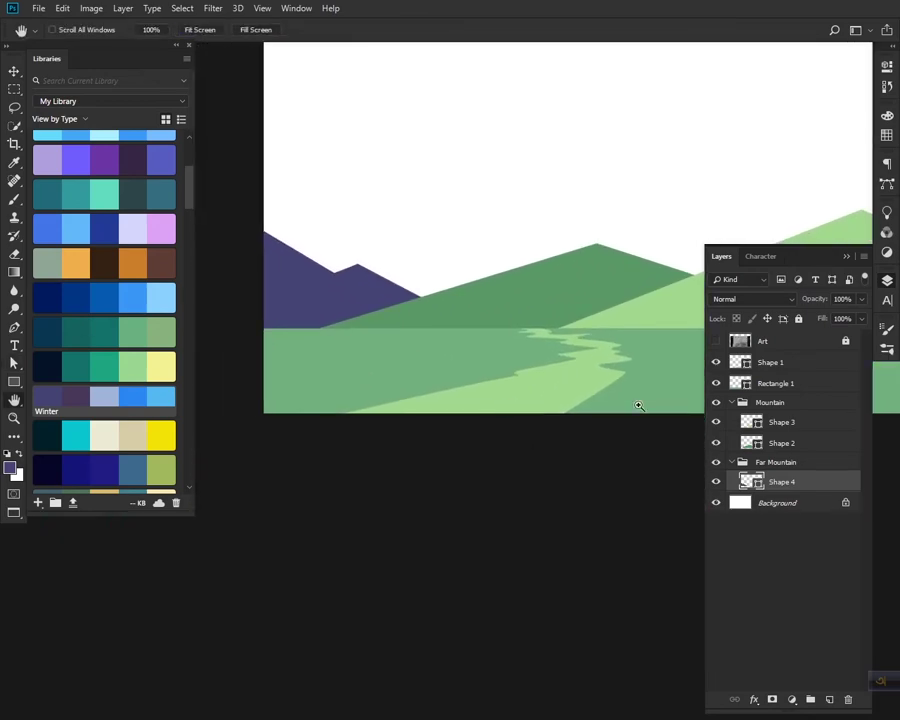
Step: Group the Shape 1 layer, naming both the group and the layer 'Ground'
key(ctrl+plus)
key(ctrl+plus)
click(770, 362)
key(ctrl+g)
double_click(768, 360)
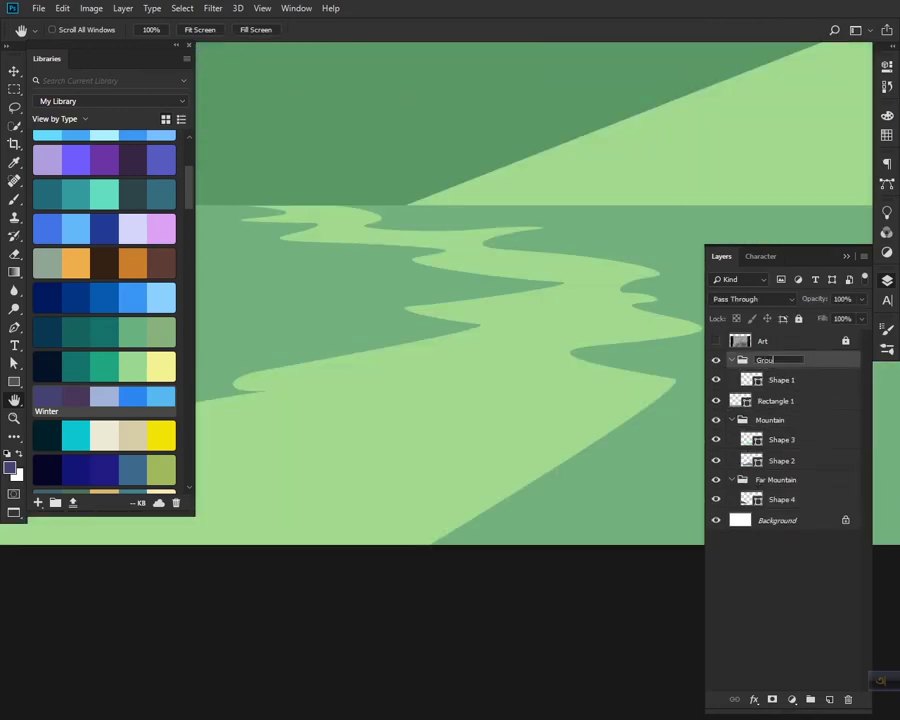
text(Ground)
double_click(781, 380)
text(Ground)
key(Return)
Step: Reshape a curve of the Ground shape's path edge with Direct Selection
key(ctrl+plus)
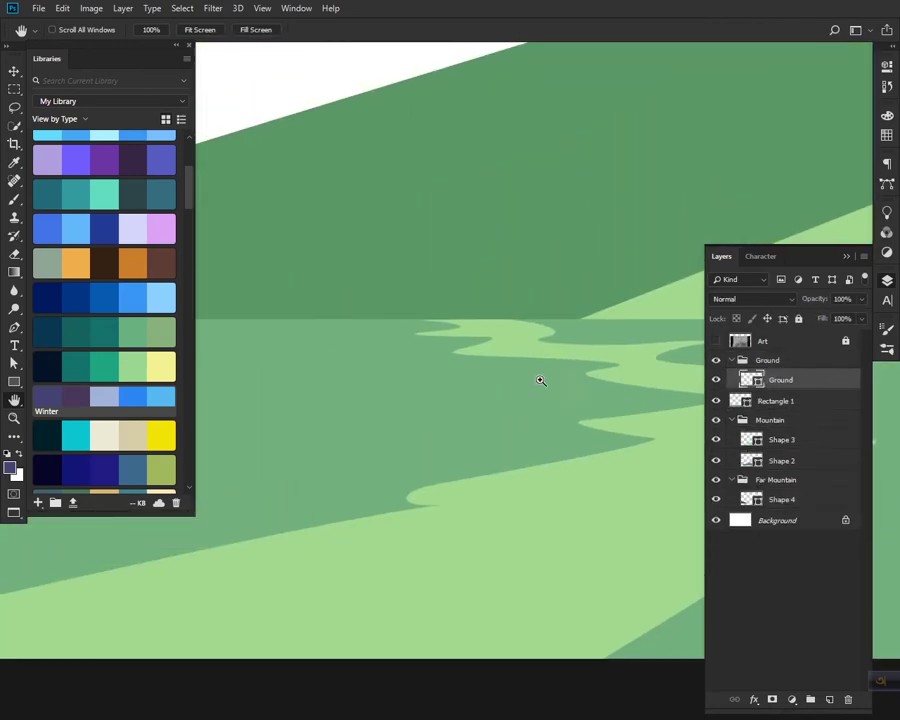
key(a)
click(517, 525)
drag(534, 454, 488, 455)
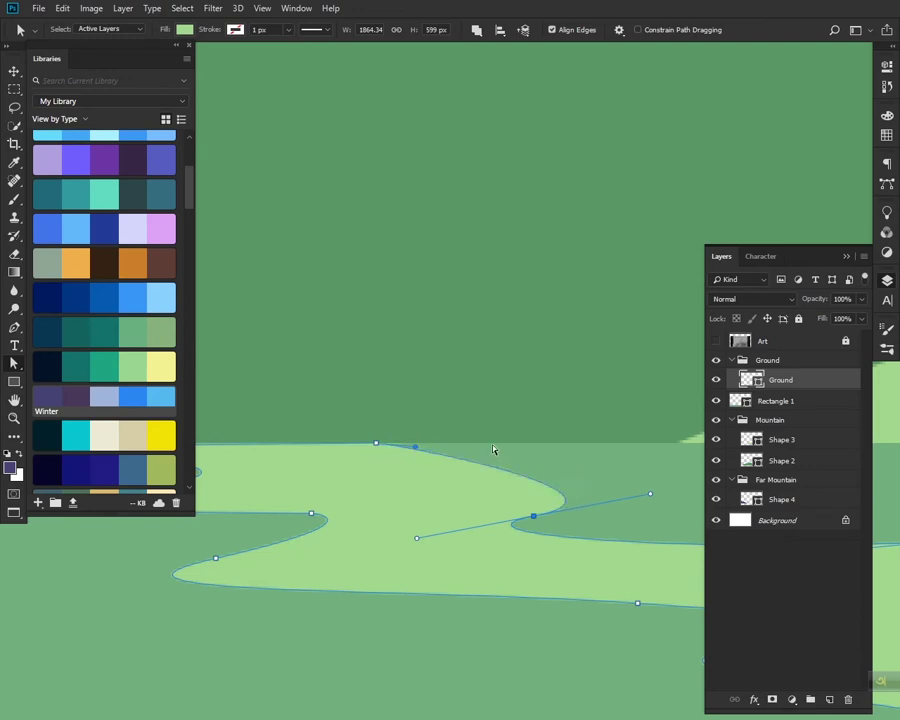
key(h)
scroll(528, 446, down, 3)
Step: Draw the first shadow shape along the path edge with a dark green fill
key(p)
click(530, 388)
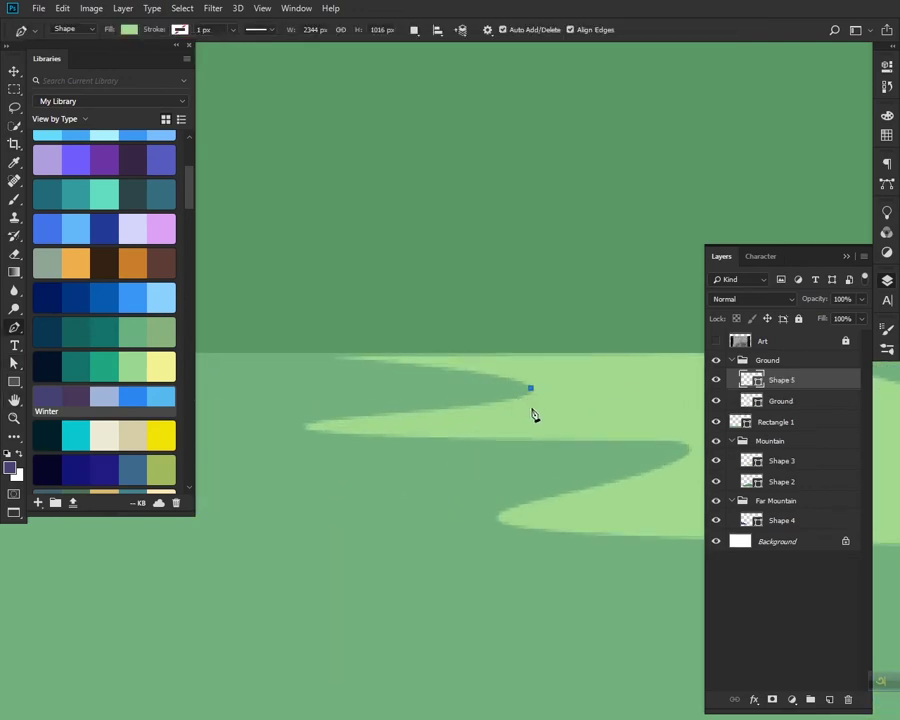
click(530, 408)
drag(277, 437, 195, 437)
click(281, 409)
click(373, 383)
click(530, 388)
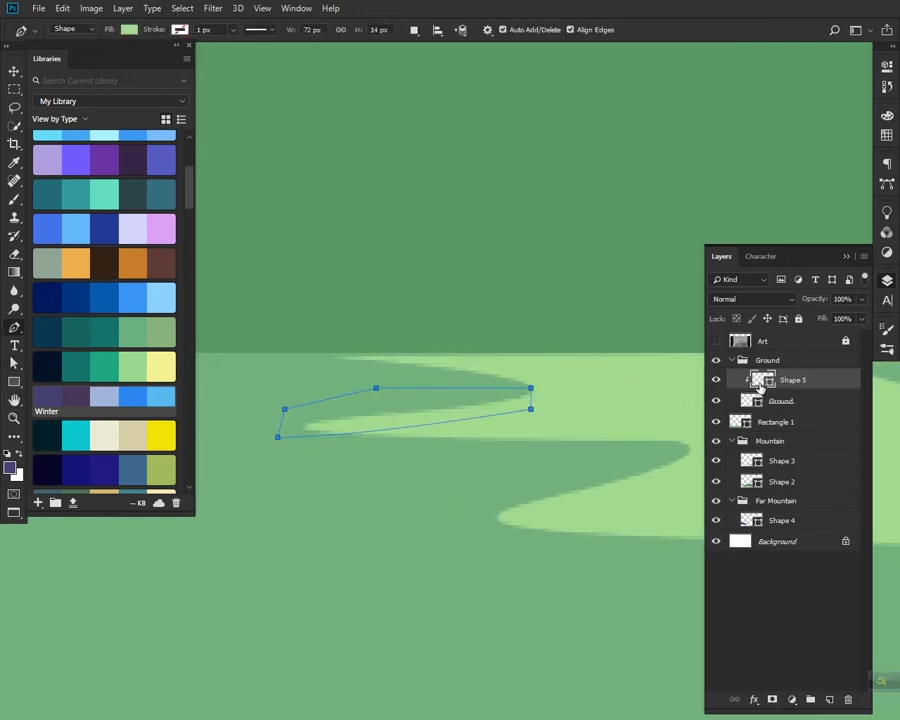
double_click(752, 380)
click(610, 550)
scroll(430, 464, down, 3)
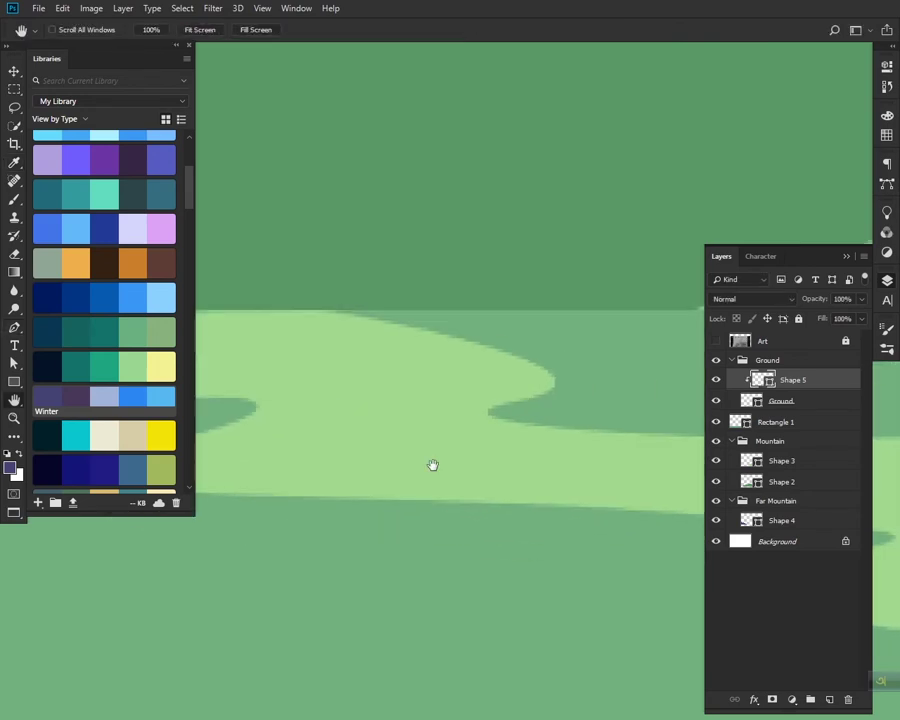
Step: Draw a second shadow shape along the path edge, clipped to the layer below
click(334, 277)
drag(619, 364, 660, 338)
alt+click(619, 364)
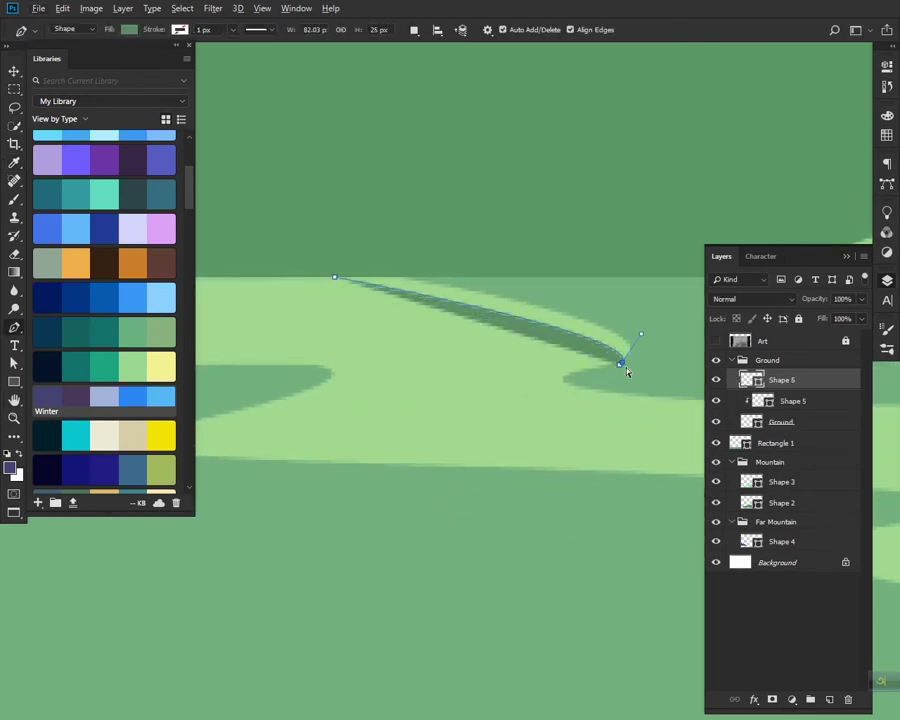
click(657, 364)
click(650, 326)
click(559, 287)
click(404, 238)
click(334, 277)
drag(695, 505, 695, 365)
alt+click(790, 390)
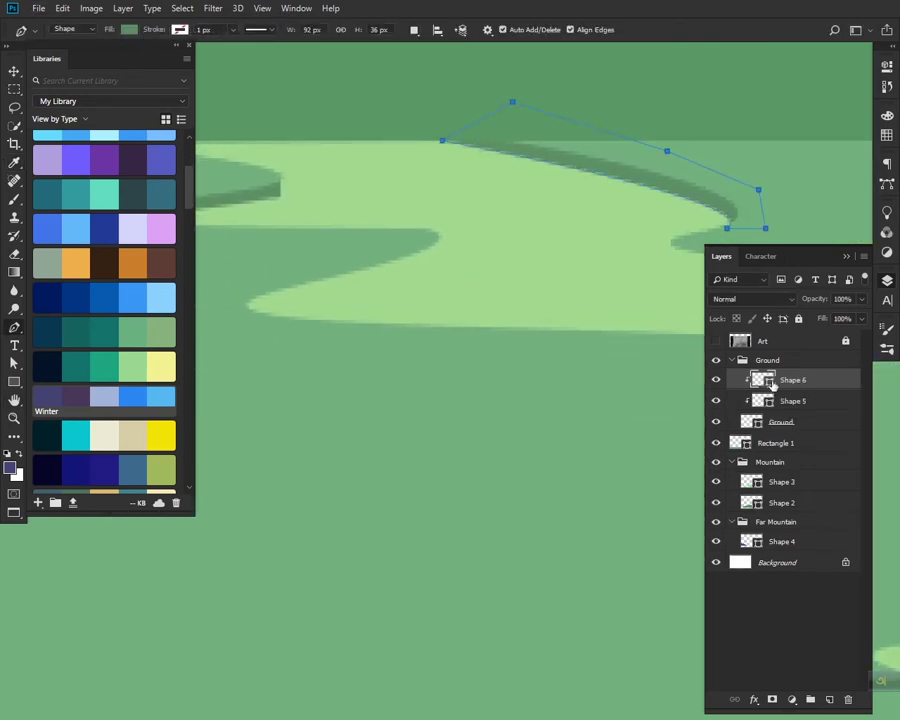
Step: Draw a shadow shape on a lower curve of the path
click(437, 233)
click(437, 262)
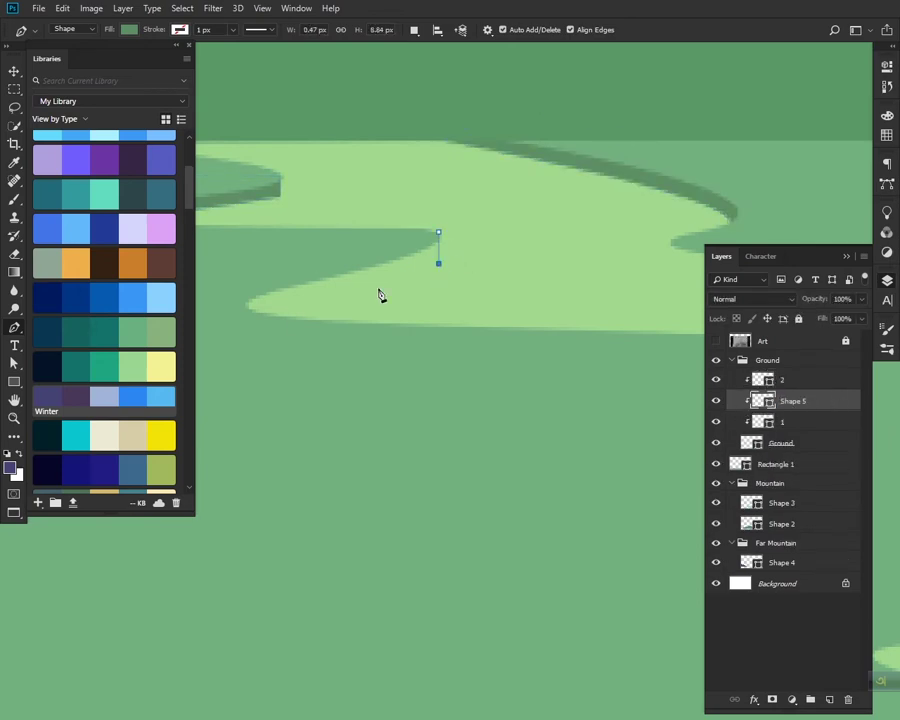
click(244, 312)
click(242, 292)
click(284, 273)
click(438, 237)
Step: Add a thin shadow stripe along another bend of the path
drag(508, 255, 301, 253)
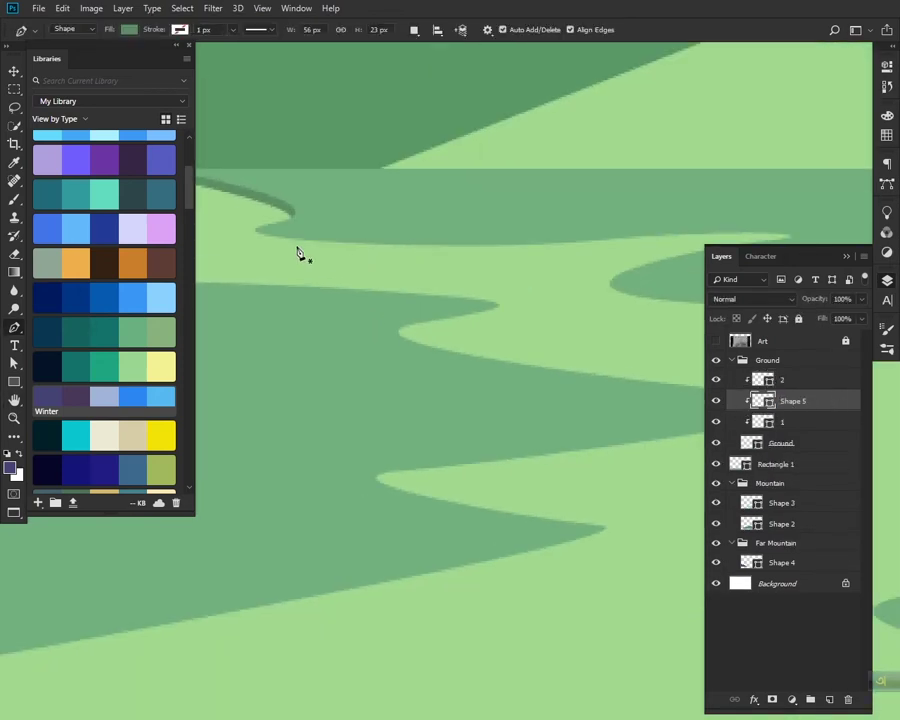
click(253, 239)
click(846, 256)
drag(728, 248, 788, 259)
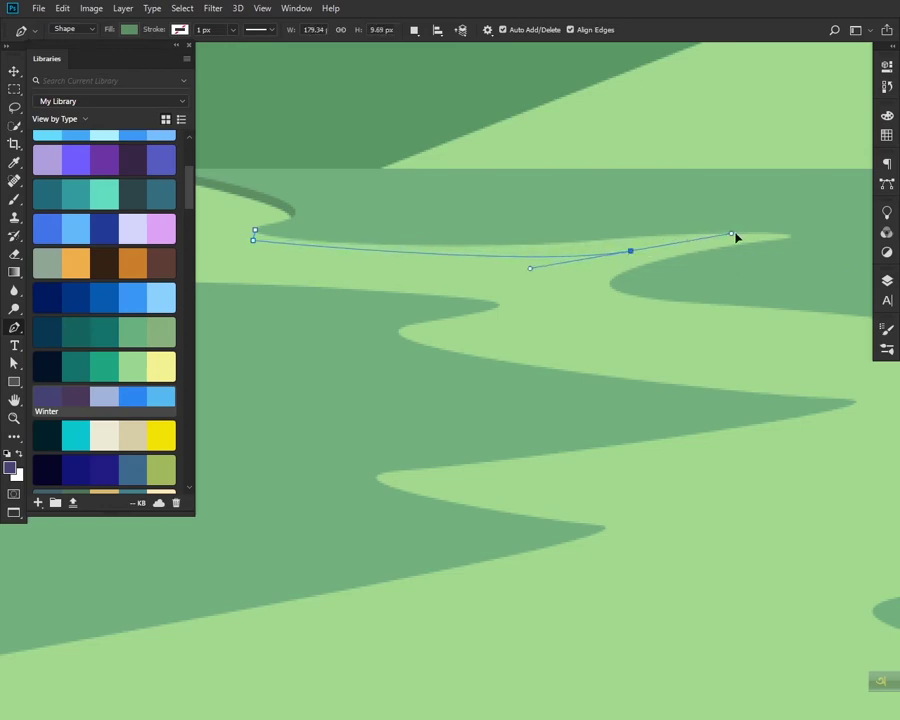
click(805, 231)
click(462, 231)
click(323, 229)
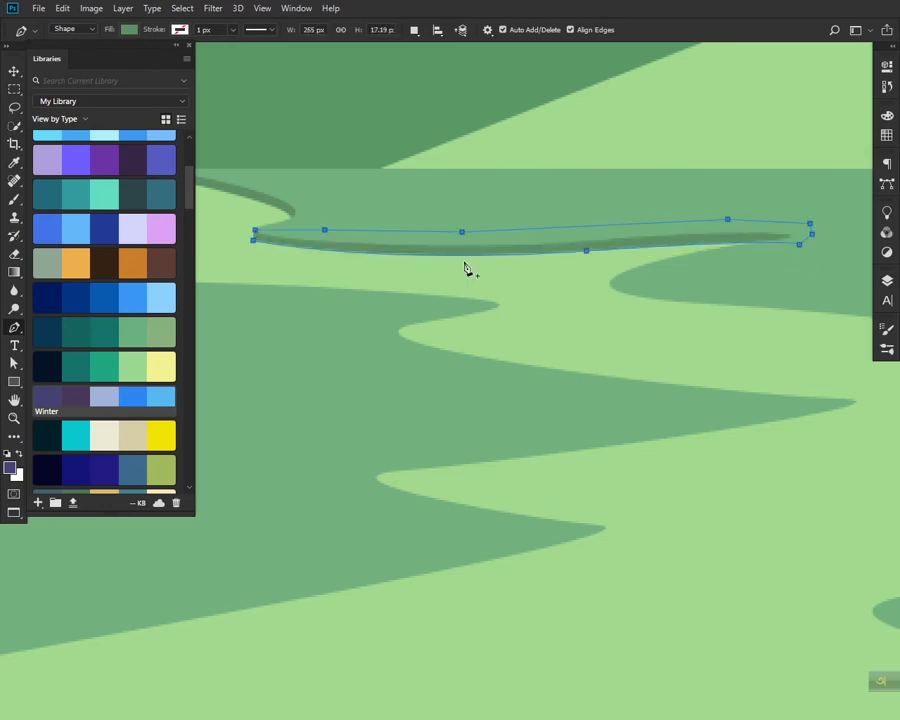
click(253, 234)
Step: Draw a small curved shadow at the next curve tip
key(h)
scroll(462, 375, up, 2)
key(p)
drag(452, 341, 452, 355)
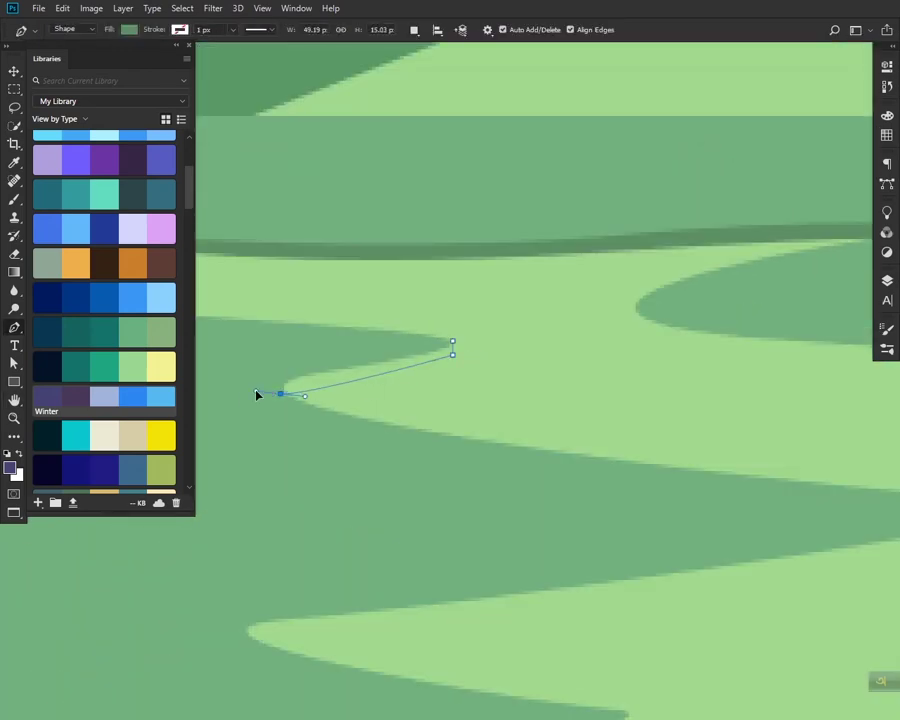
drag(347, 376, 314, 379)
click(452, 343)
Step: Outline a shadow strip along the next section of the band's edge
drag(458, 354, 300, 273)
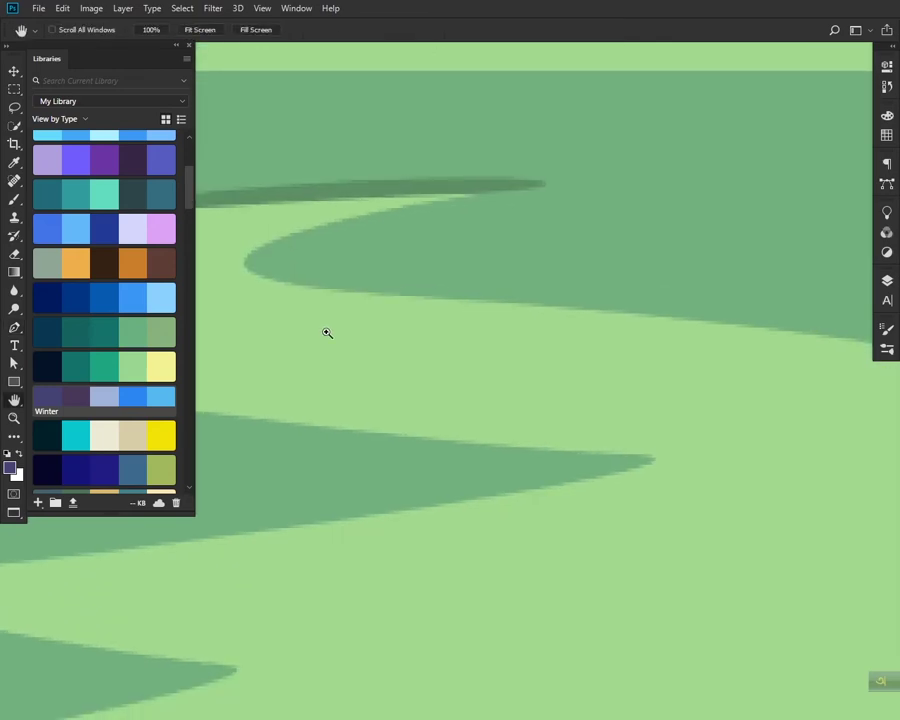
click(418, 300)
click(710, 334)
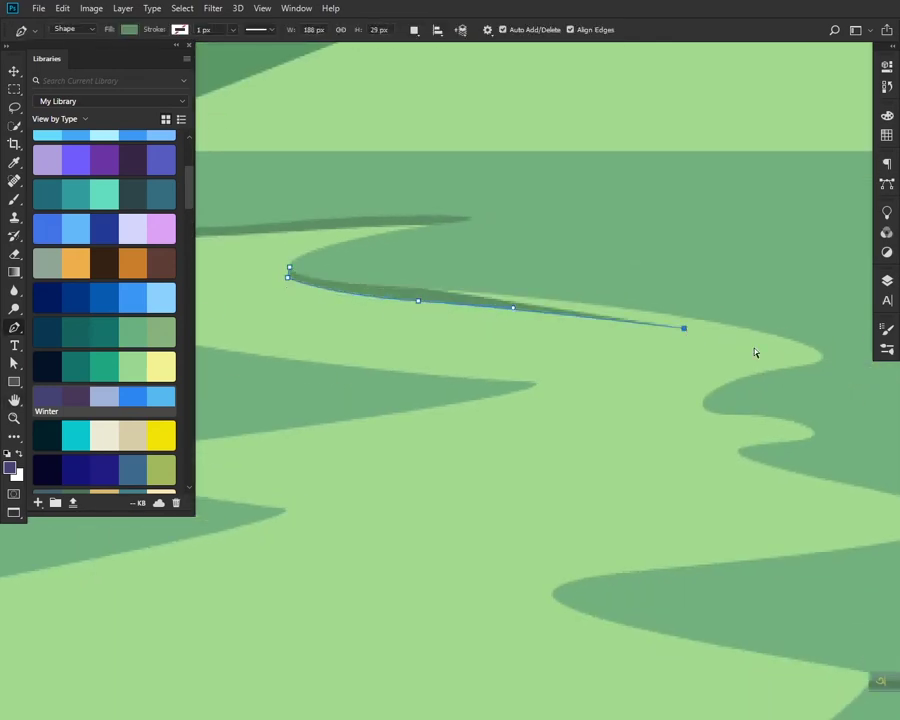
click(846, 364)
click(815, 318)
click(671, 277)
click(545, 271)
click(290, 272)
Step: Draw a curved shadow shape at the next band tip
drag(480, 376, 648, 222)
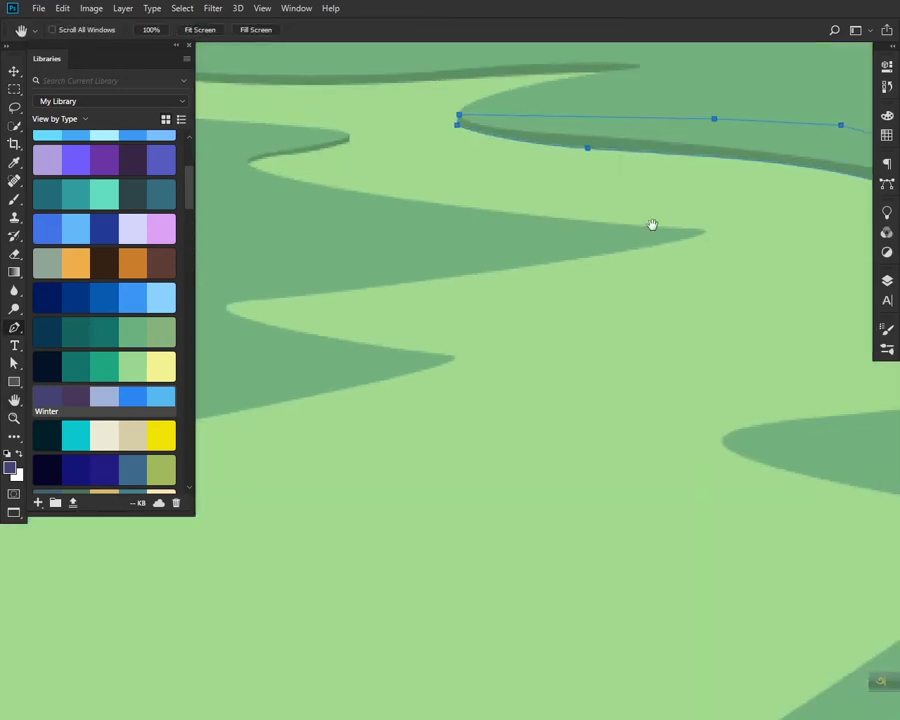
click(703, 231)
drag(222, 309, 366, 311)
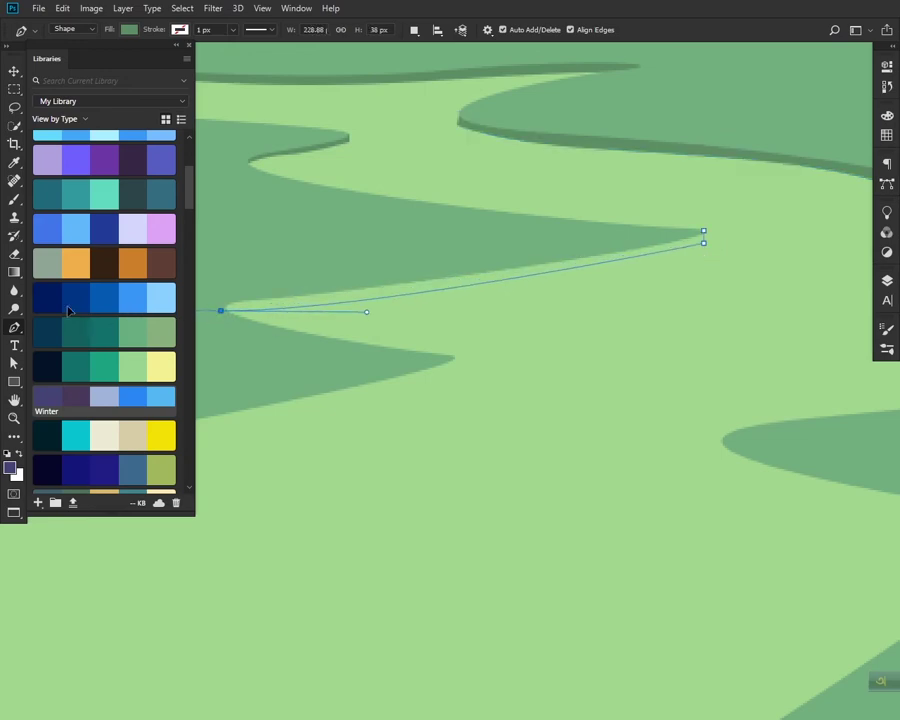
click(705, 234)
key(a)
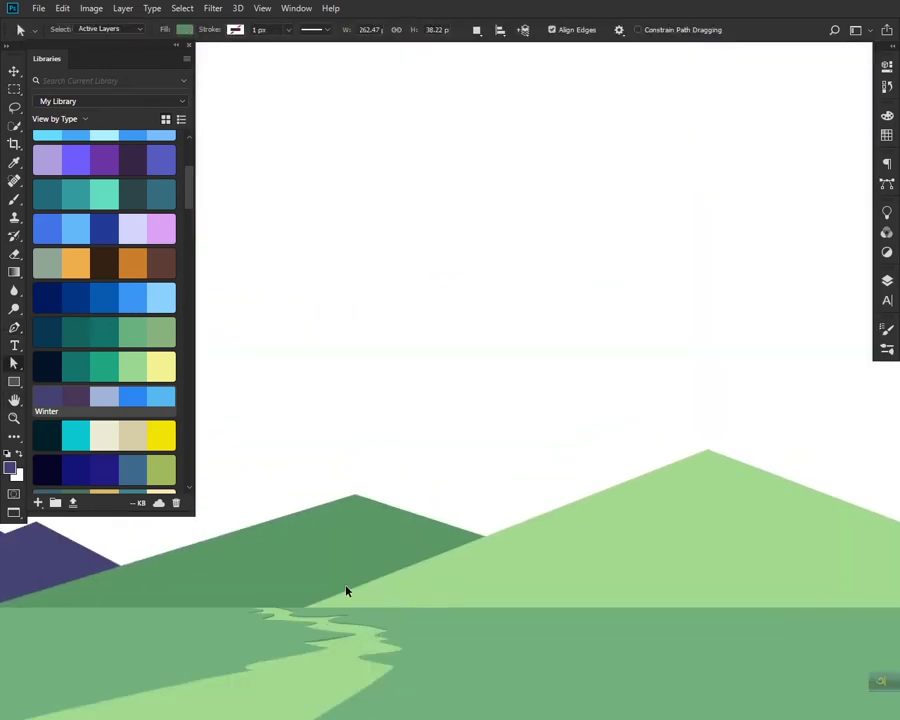
scroll(450, 452, down, 2)
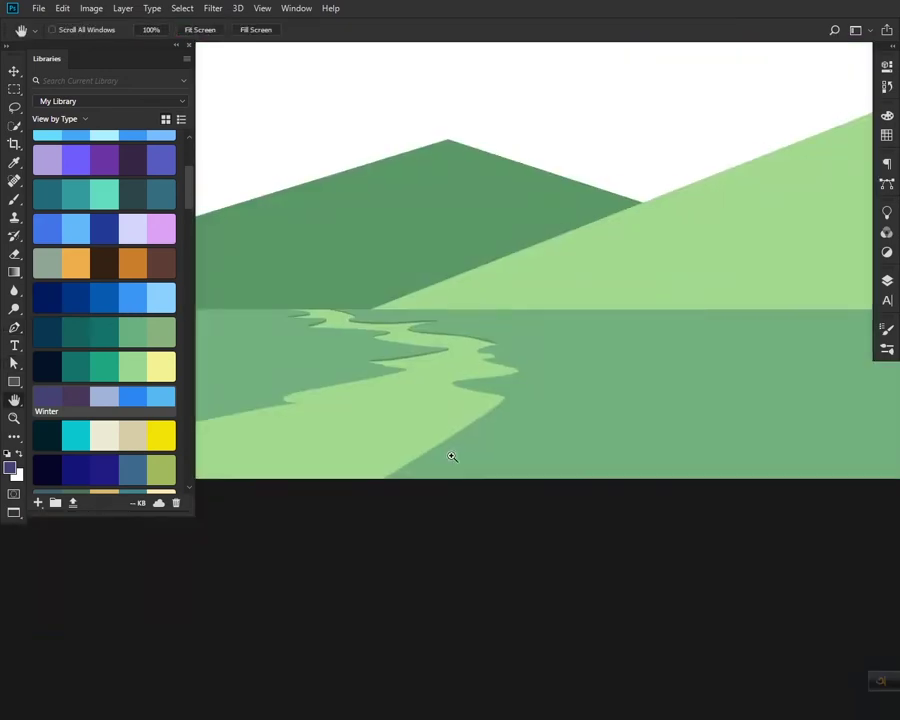
scroll(462, 448, up, 5)
Step: Draw a shadow around the bend's curve
key(p)
click(376, 364)
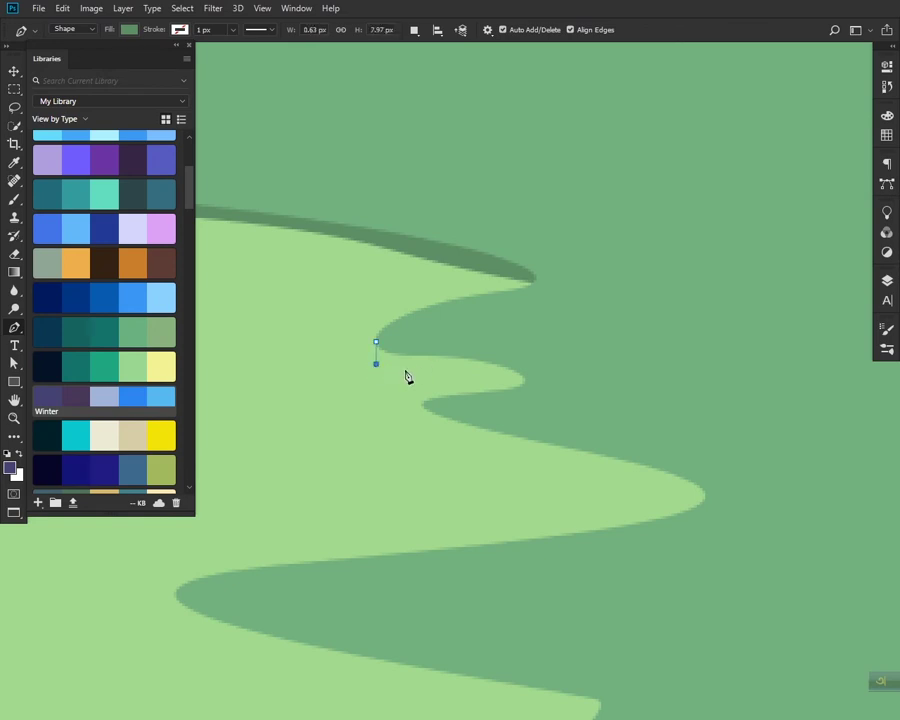
click(525, 389)
click(604, 381)
click(573, 344)
click(502, 322)
click(376, 341)
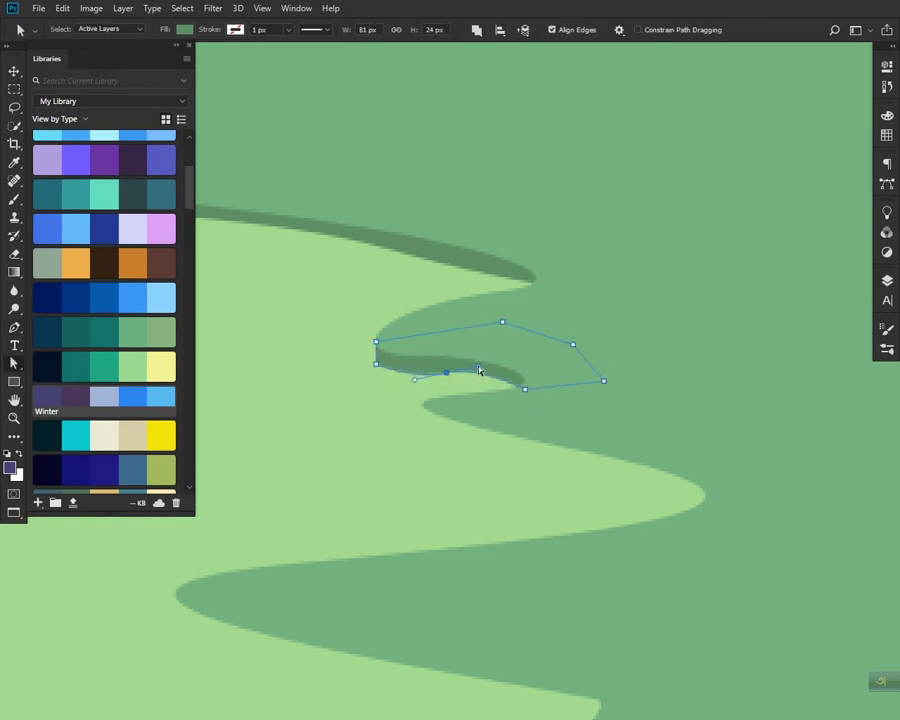
Step: Trace a shadow shape around the next curve tip
drag(450, 427, 425, 297)
key(p)
click(401, 275)
click(401, 294)
click(713, 382)
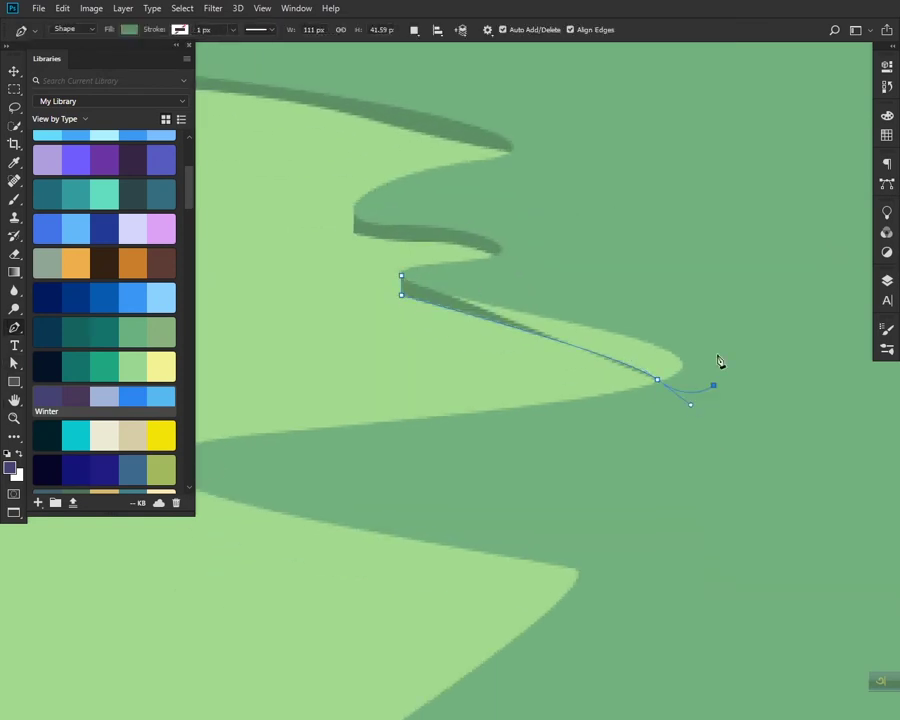
click(719, 340)
click(402, 275)
drag(482, 362, 672, 125)
click(341, 224)
Step: Outline a shadow along the band from the new dark tip
click(347, 257)
click(755, 373)
click(808, 316)
click(706, 272)
click(341, 224)
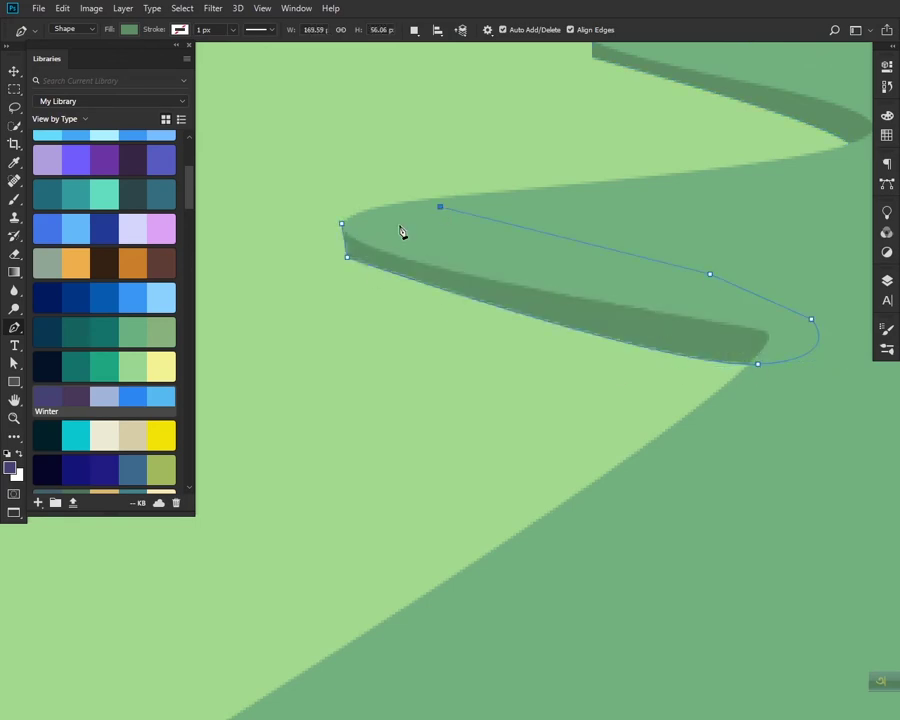
Step: Draw a shadow along the next band's lower curve, closing at its tip
scroll(484, 268, down, 3)
mouse_move(702, 302)
mouse_down()
mouse_move(765, 348)
mouse_move(758, 310)
mouse_up()
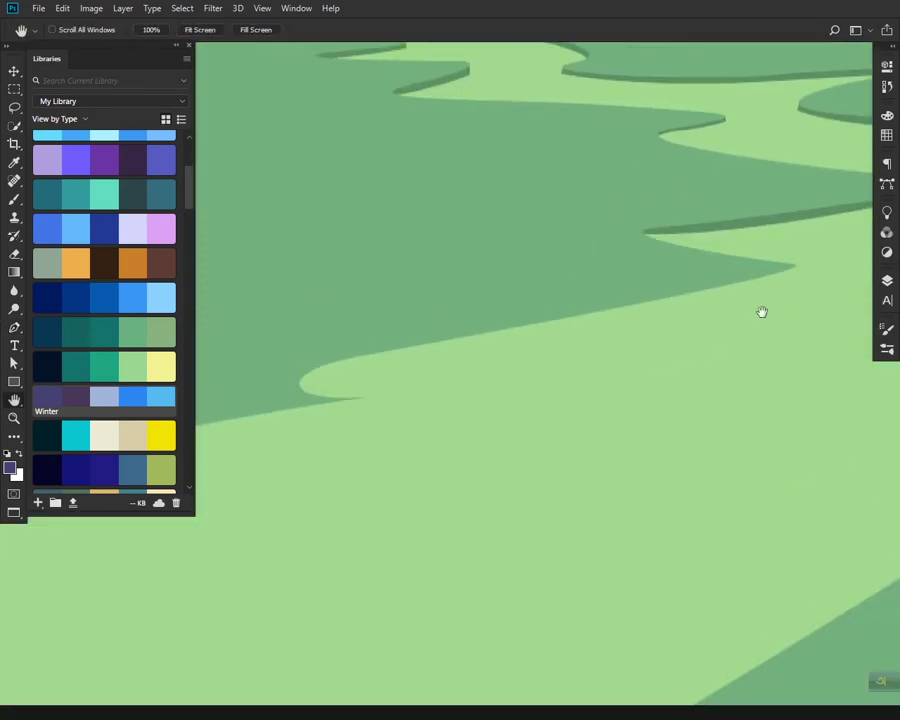
key(p)
click(771, 265)
click(767, 278)
click(292, 388)
click(262, 395)
click(271, 331)
click(380, 301)
click(542, 281)
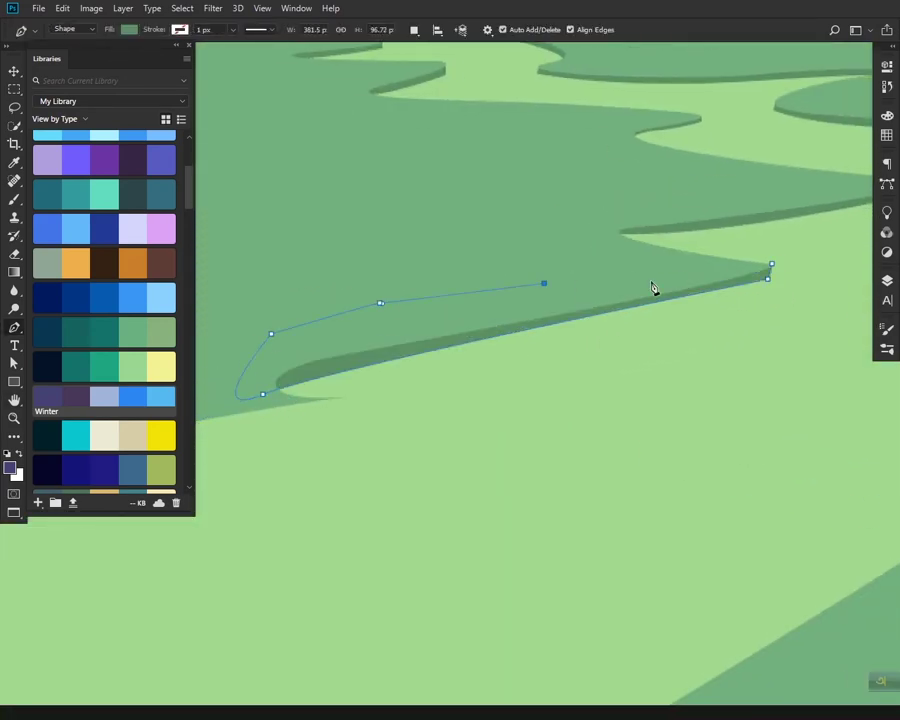
click(771, 266)
Step: Draw a shadow strip along the lower band
scroll(773, 300, down, 2)
scroll(773, 310, down, 1)
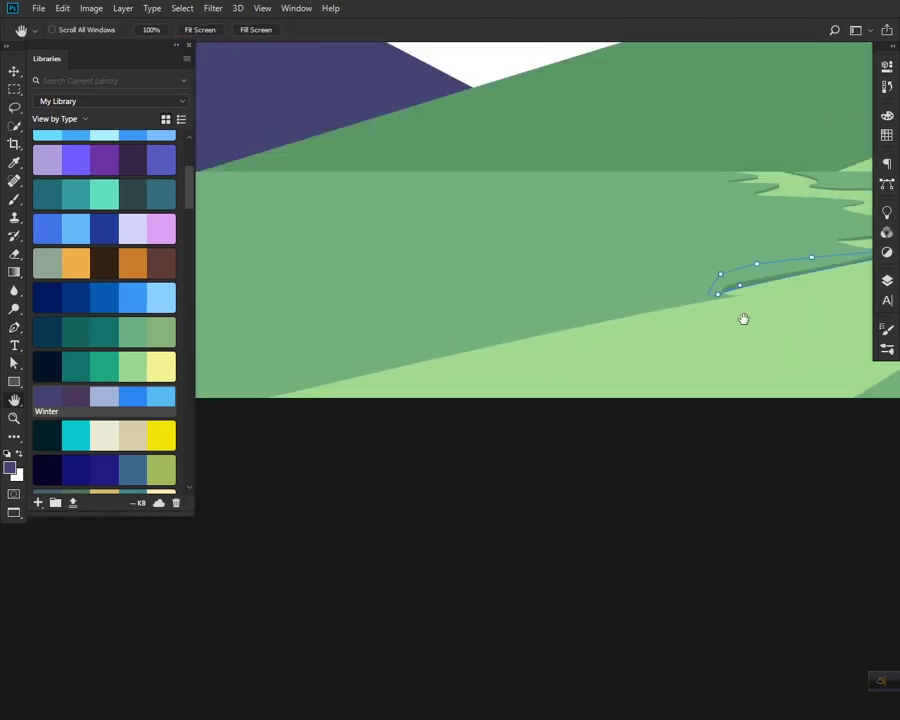
key(p)
click(741, 298)
click(263, 407)
click(259, 375)
click(376, 355)
click(741, 298)
Step: Adjust the last strip's anchors, moving its end point onto the band tip
key(a)
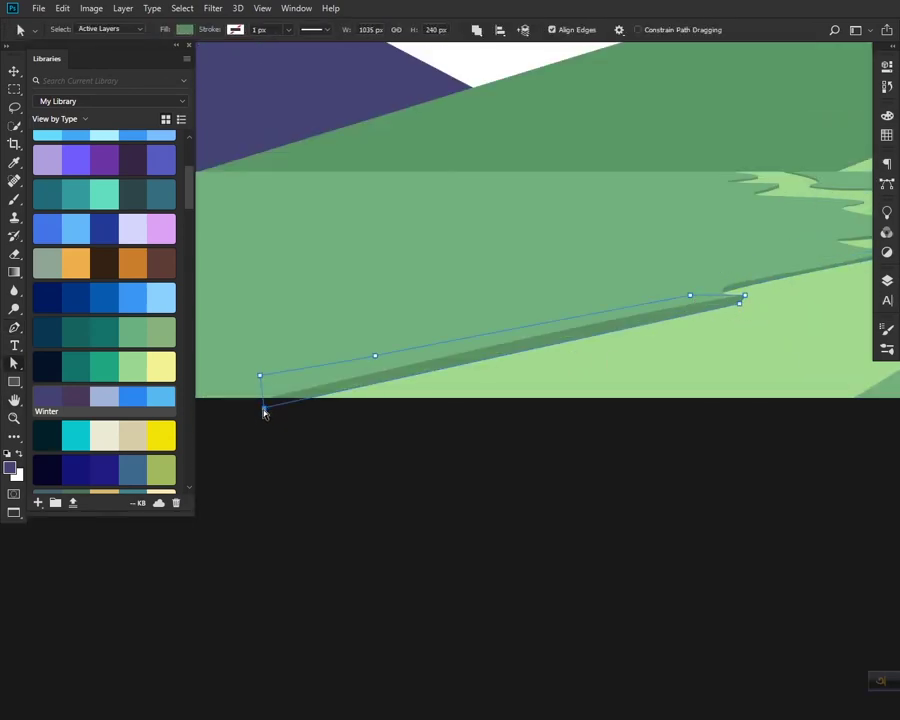
drag(263, 407, 254, 408)
key(ctrl+0)
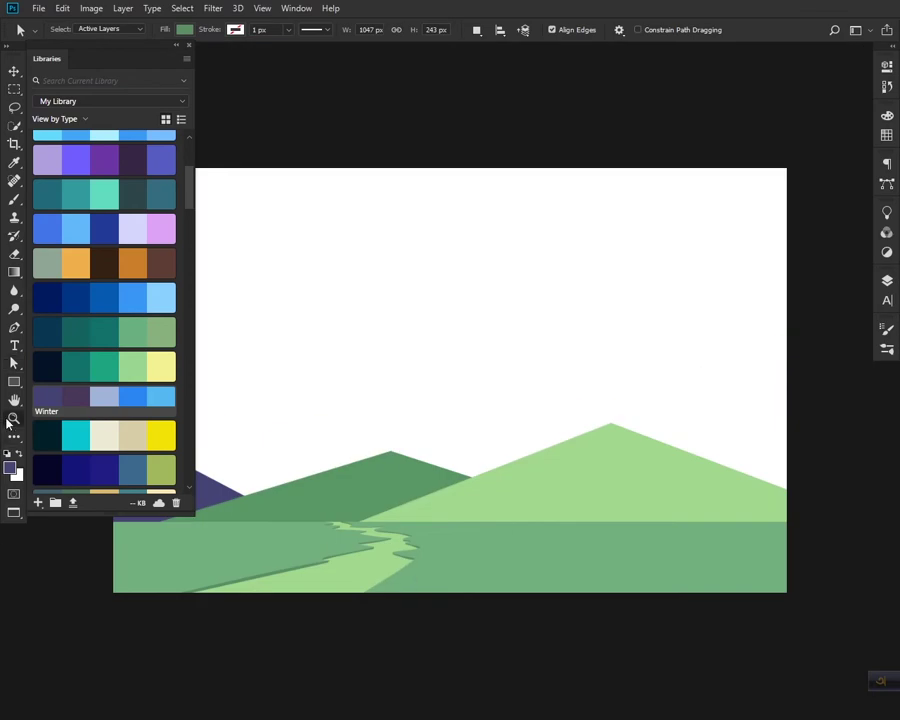
scroll(576, 498, up, 5)
click(197, 520)
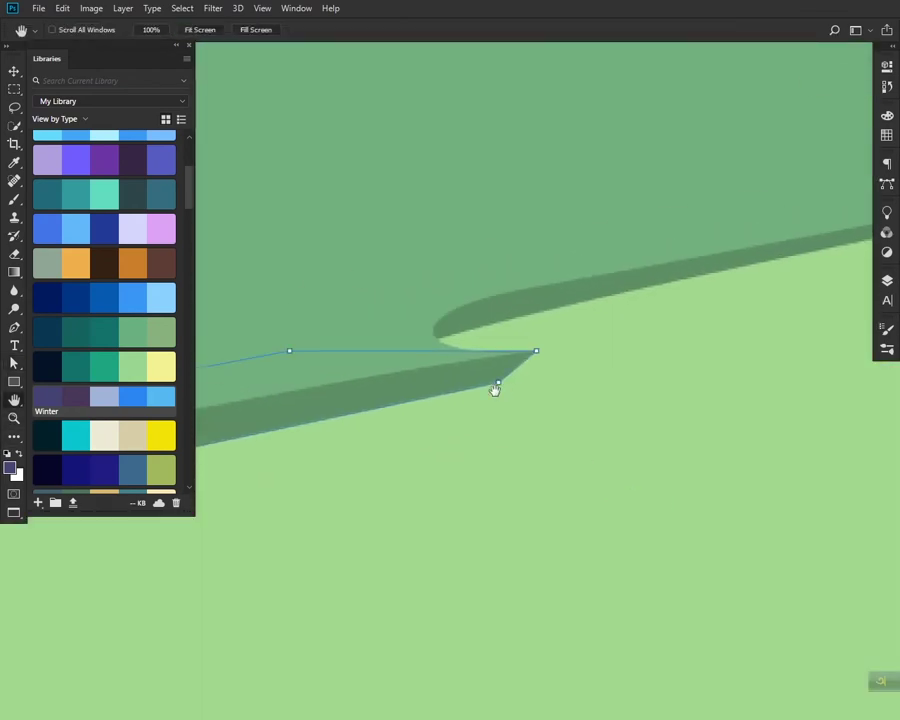
drag(197, 520, 536, 372)
Step: Change the winding path's fill colour to pale yellow
key(ctrl+0)
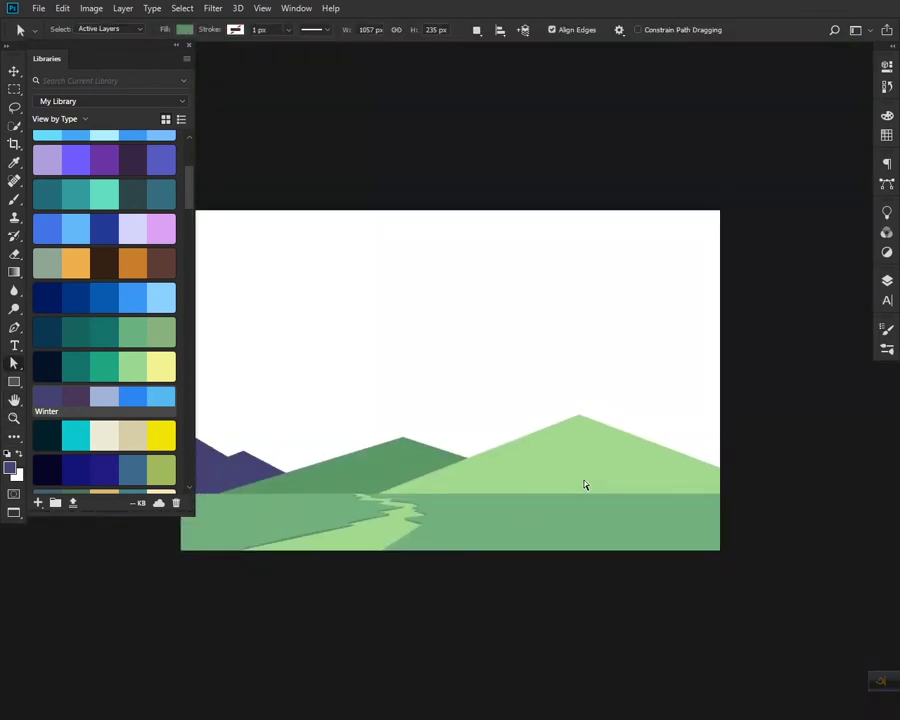
key(F7)
double_click(750, 633)
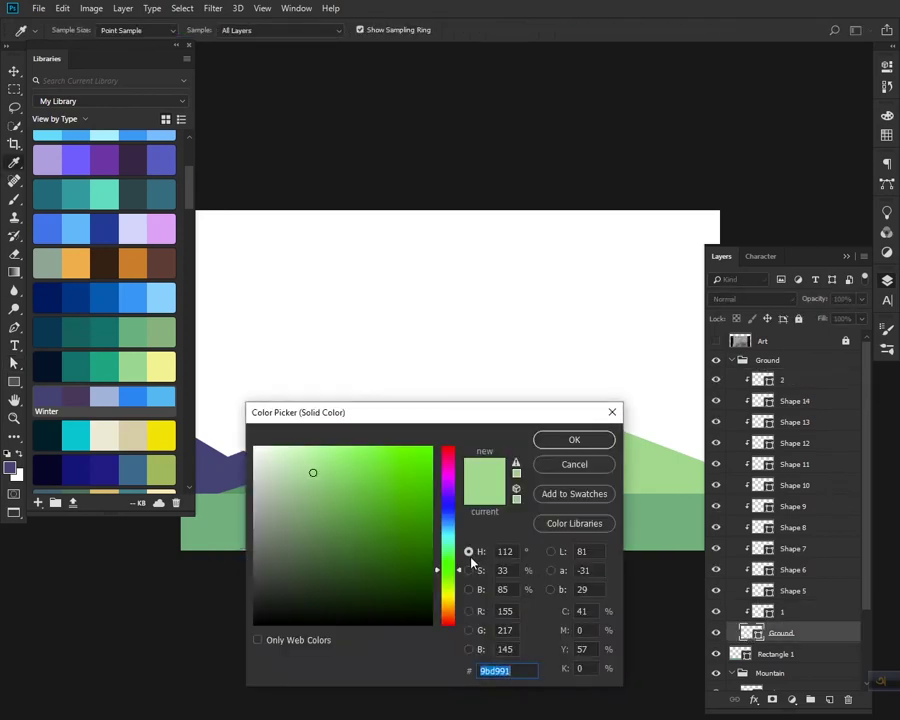
drag(446, 560, 544, 276)
click(678, 126)
Step: Combine the selected shadow strip layers into one smart object
click(785, 583)
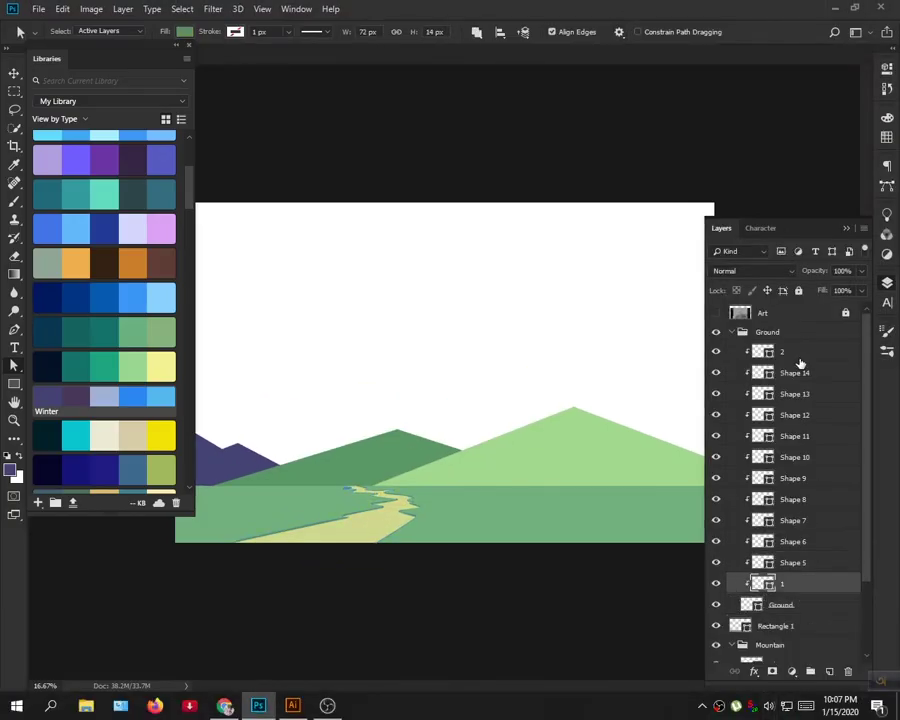
right_click(797, 358)
key(Escape)
click(792, 671)
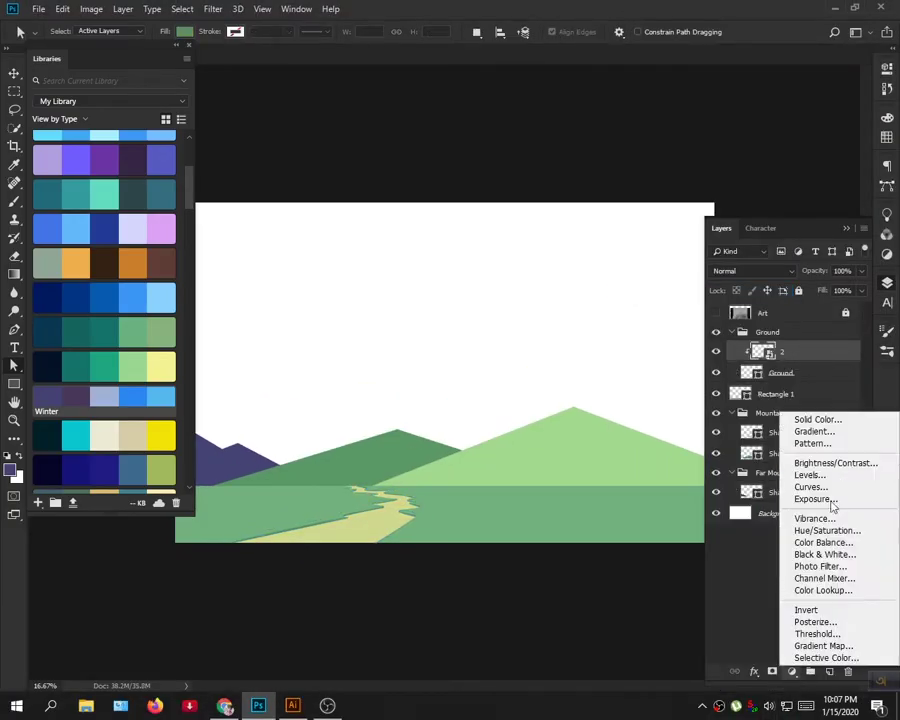
click(14, 420)
click(362, 575)
click(362, 575)
key(h)
click(792, 671)
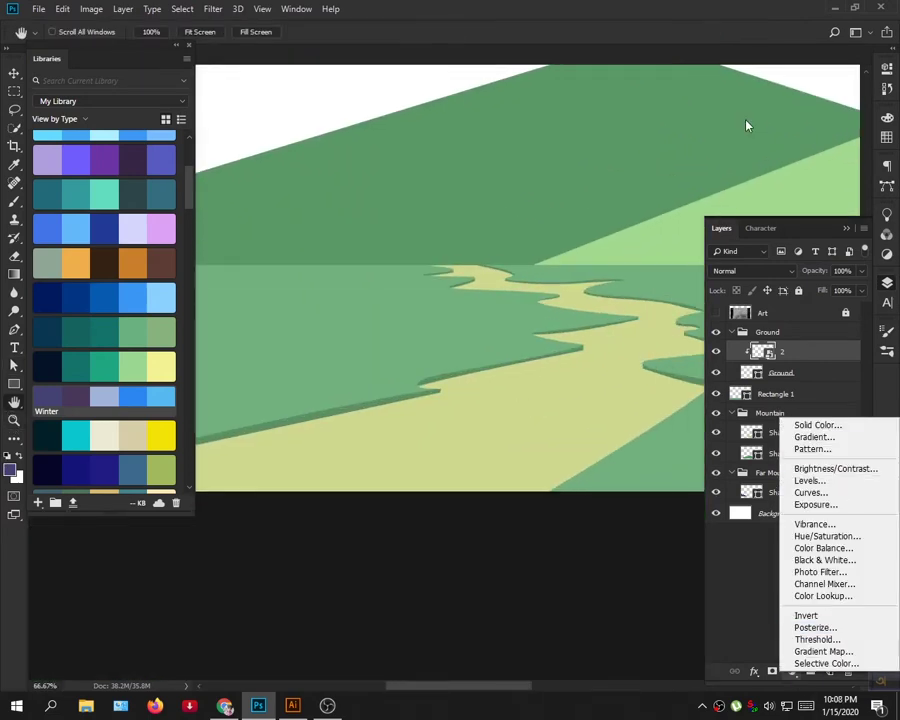
key(Escape)
Step: Tint the shadow strips olive with a Hue/Saturation adjustment inside the smart object
double_click(764, 351)
click(462, 273)
click(792, 671)
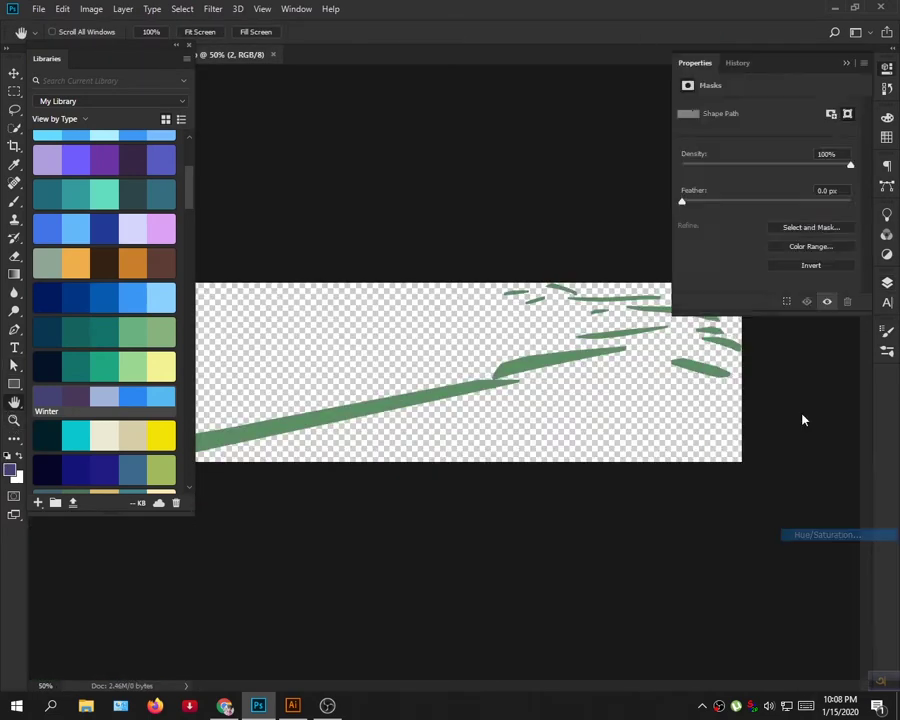
click(830, 533)
mouse_move(766, 160)
mouse_down()
mouse_move(707, 160)
mouse_move(719, 160)
mouse_up()
mouse_move(765, 187)
mouse_down()
mouse_move(774, 187)
mouse_move(735, 214)
mouse_up()
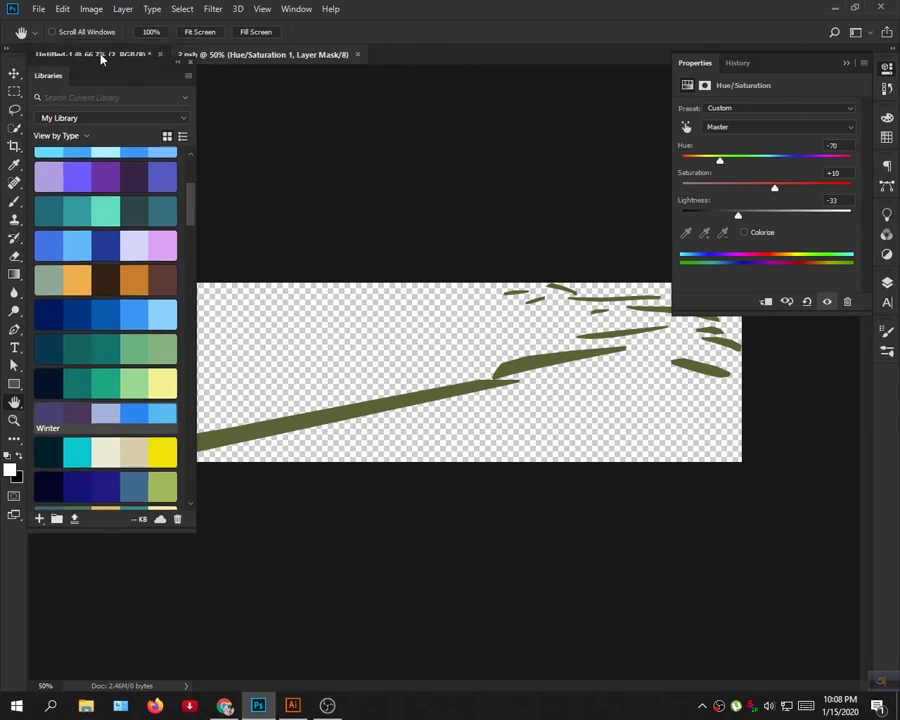
click(100, 56)
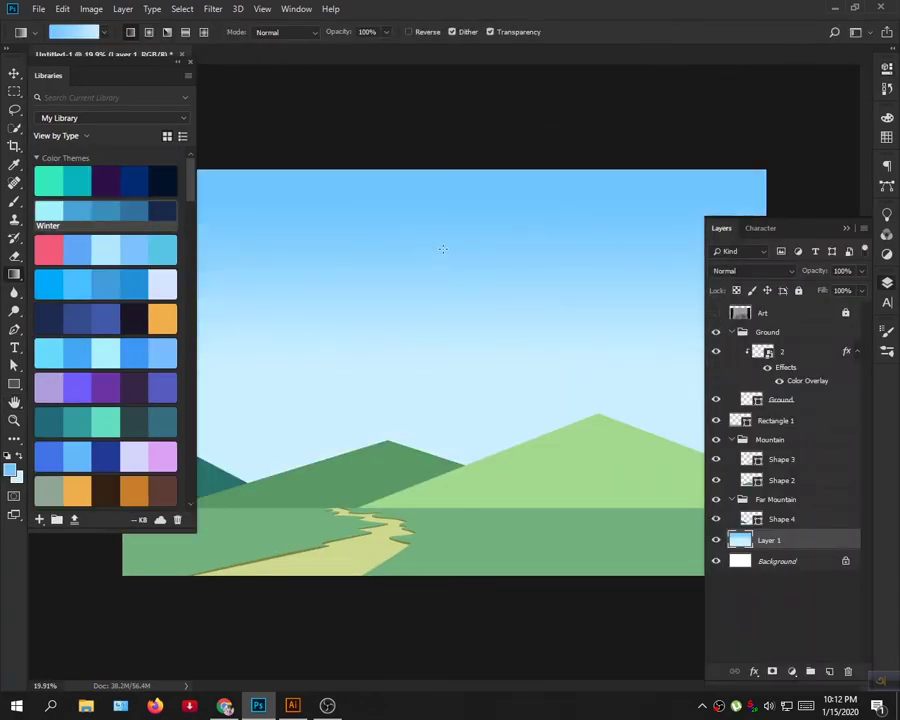
Step: Redraw the Layer 1 sky gradient vertically with foreground colour #43baff, fading to pale blue
drag(433, 294, 436, 310)
drag(438, 206, 426, 434)
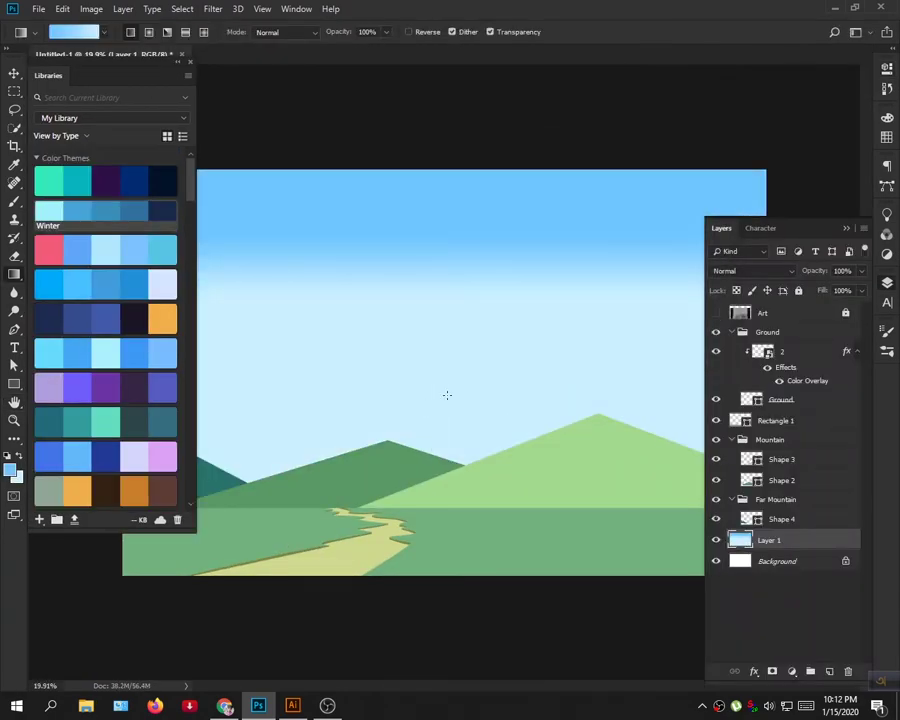
mouse_move(396, 211)
mouse_down()
mouse_move(414, 268)
mouse_move(404, 374)
mouse_up()
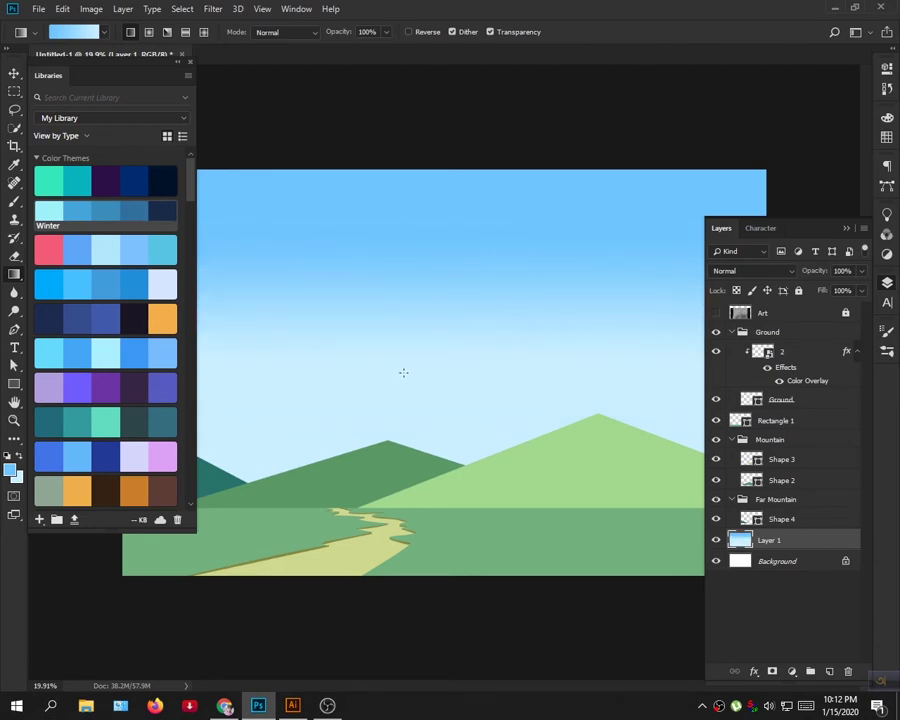
click(11, 468)
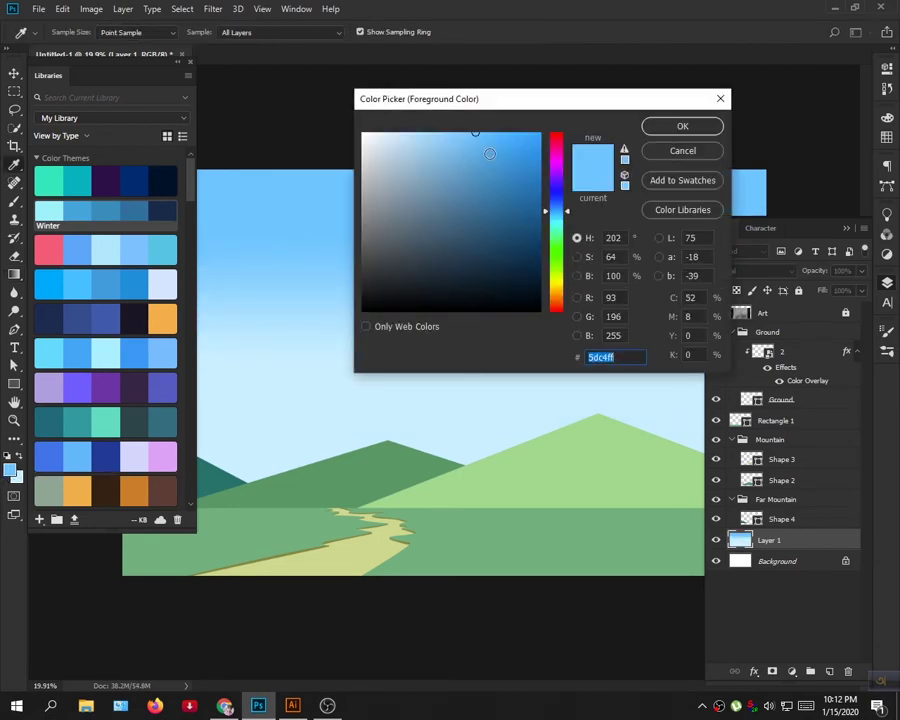
text(43baff)
key(Return)
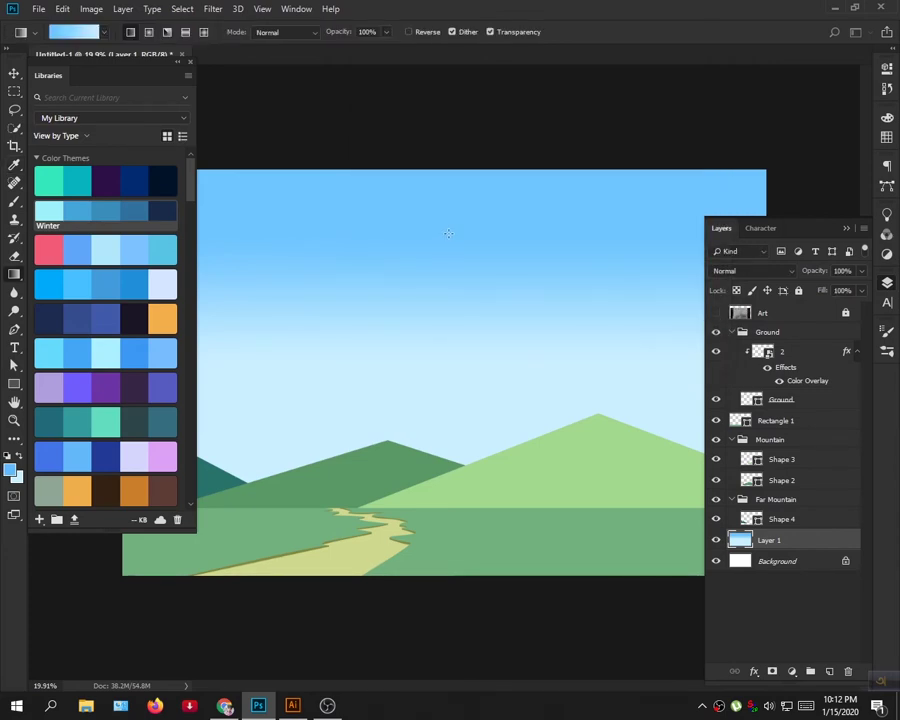
mouse_move(438, 347)
mouse_down()
mouse_move(422, 234)
mouse_move(424, 430)
mouse_up()
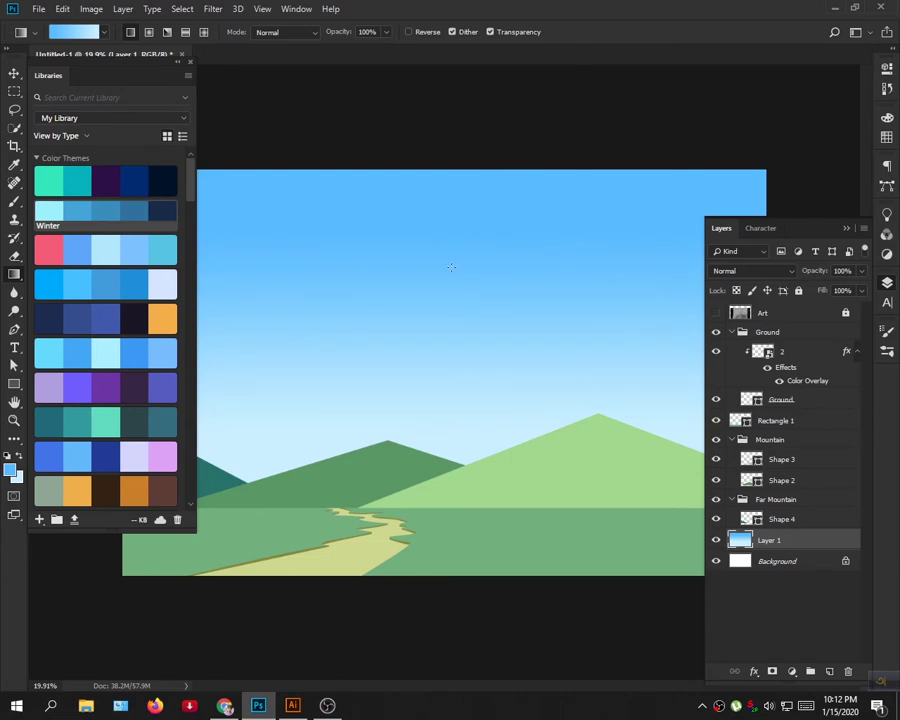
drag(436, 215, 436, 394)
key(a)
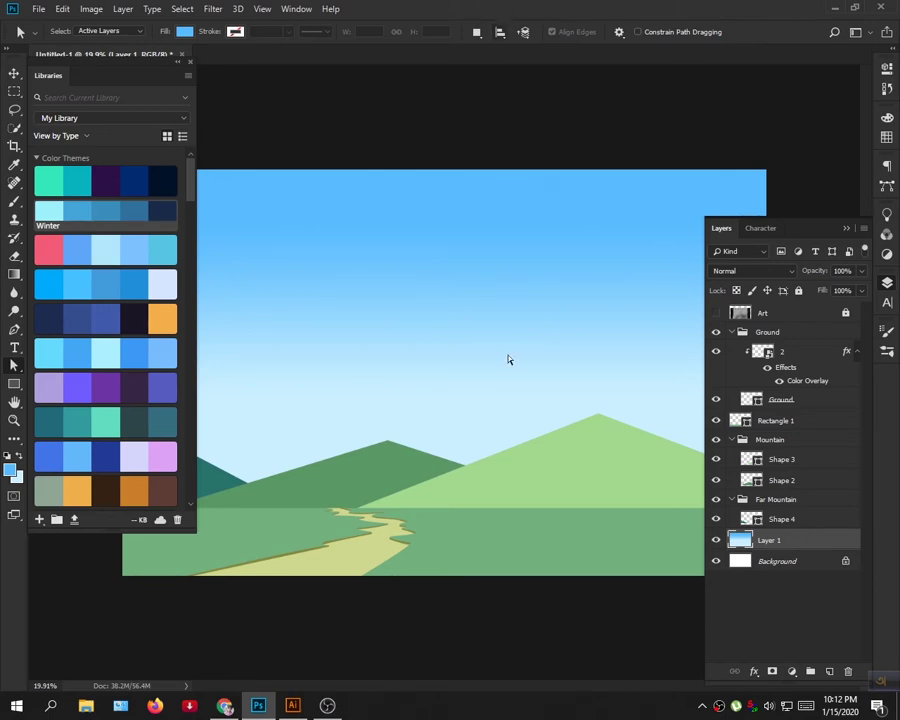
Step: Pan to the light green mountain and click through the three mountain shape layers
key(h)
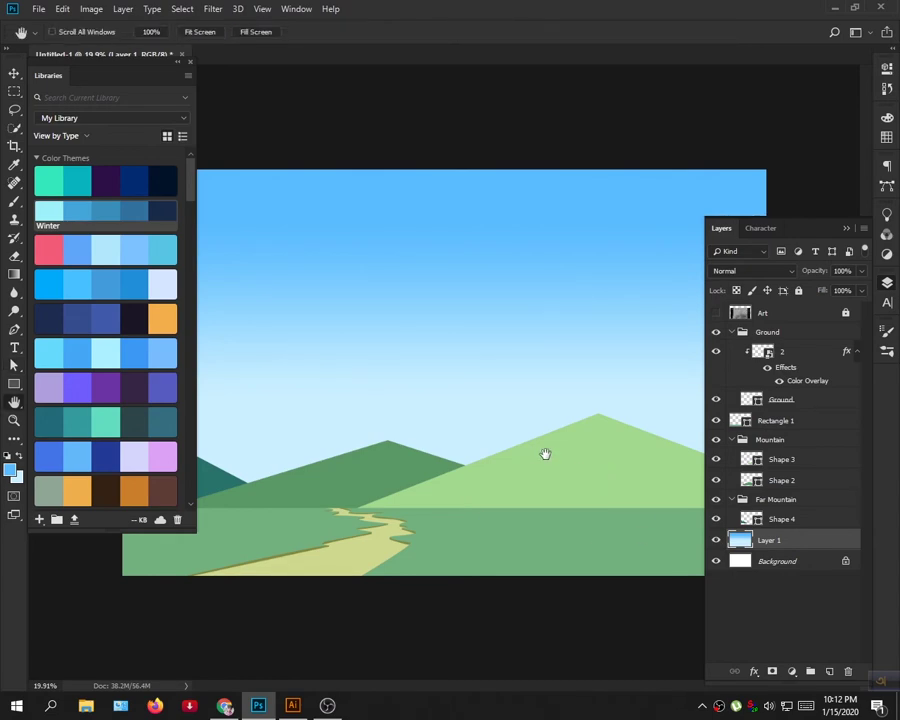
mouse_move(570, 432)
mouse_down()
mouse_move(434, 392)
mouse_move(536, 413)
mouse_move(516, 418)
mouse_up()
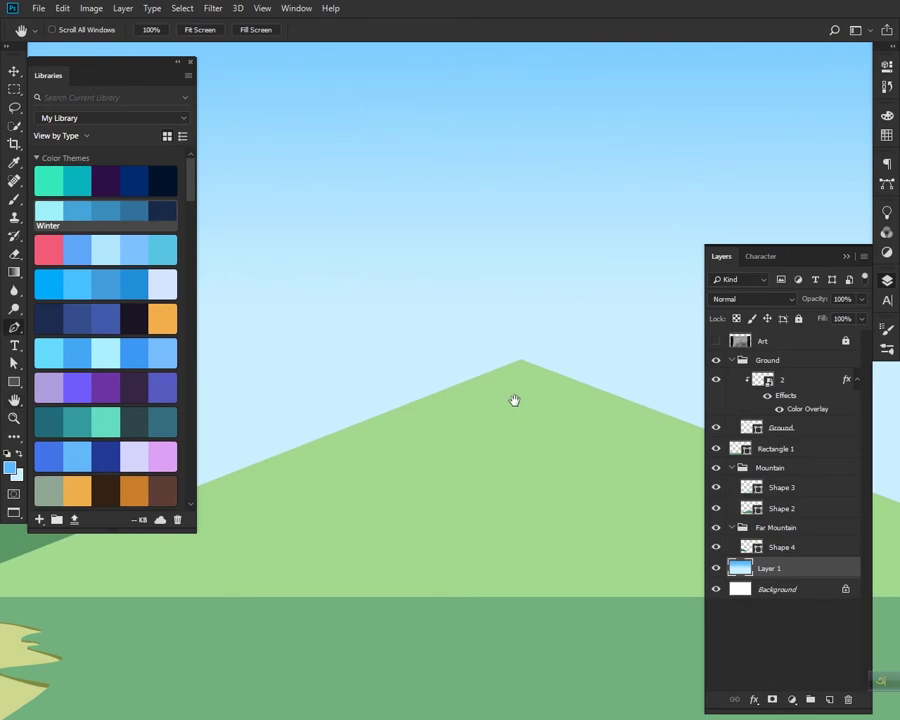
key(p)
click(802, 546)
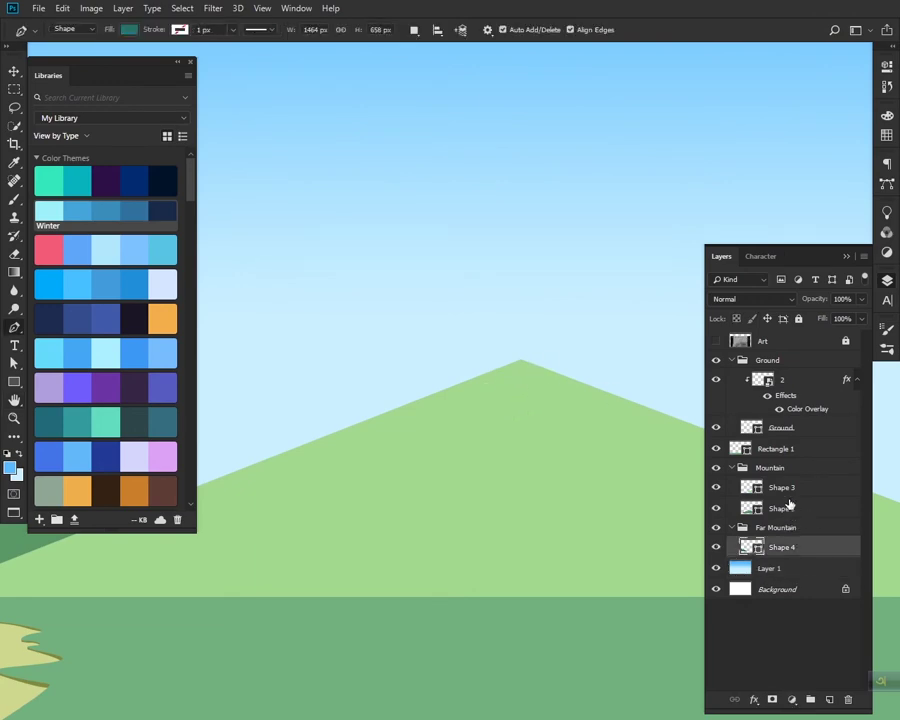
click(786, 506)
click(786, 486)
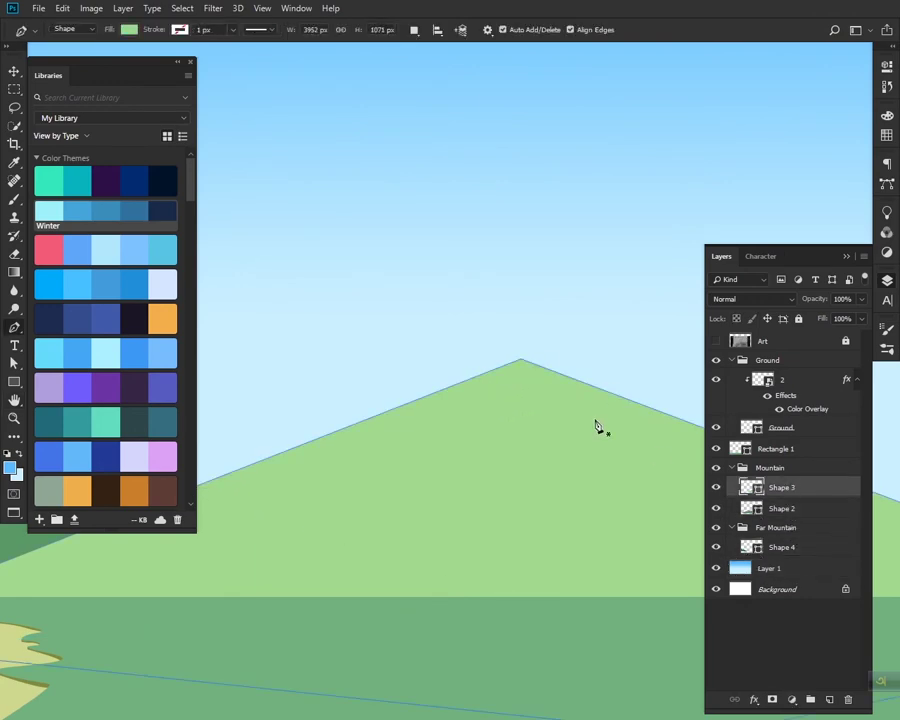
Step: Start a new pen shape with anchors at the mountain peak and show the Art sketch layer
click(522, 349)
drag(479, 401, 432, 418)
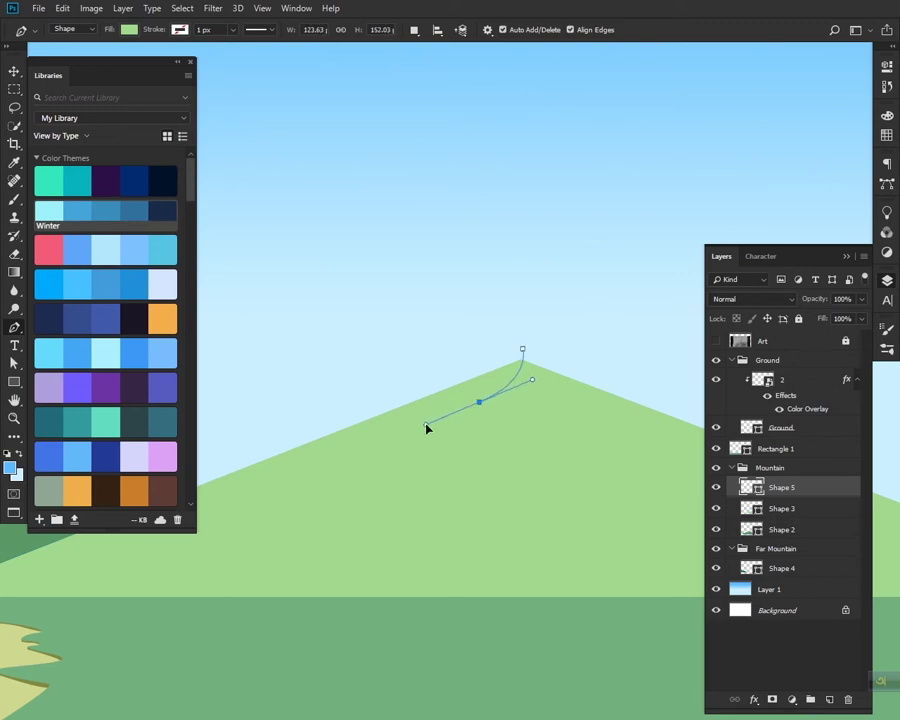
key(ctrl+z)
click(521, 361)
click(716, 341)
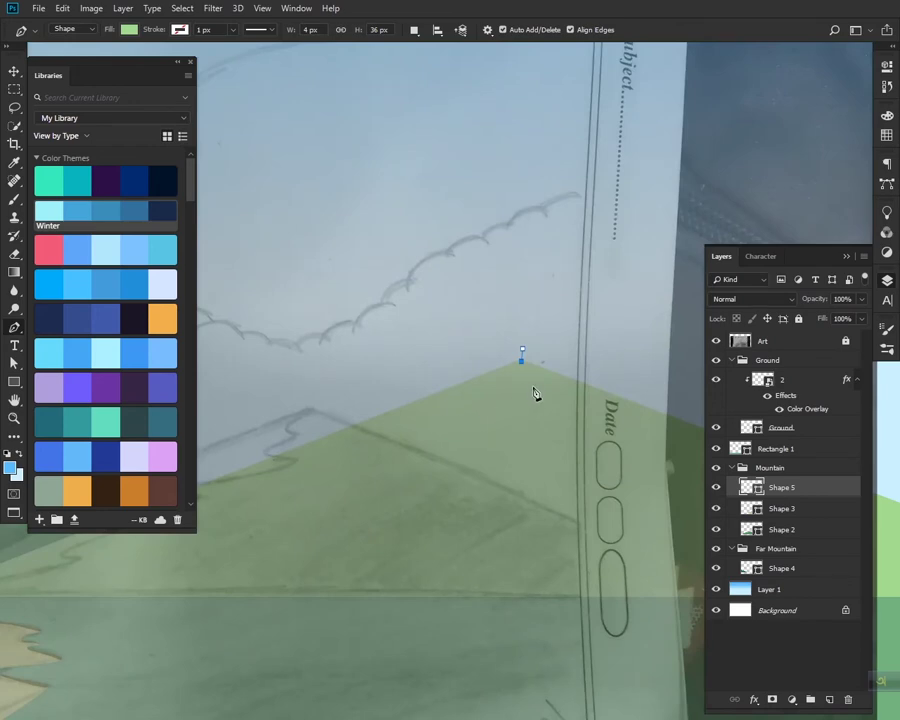
Step: Move the Art sketch layer into line with the mountain and lock it
click(785, 359)
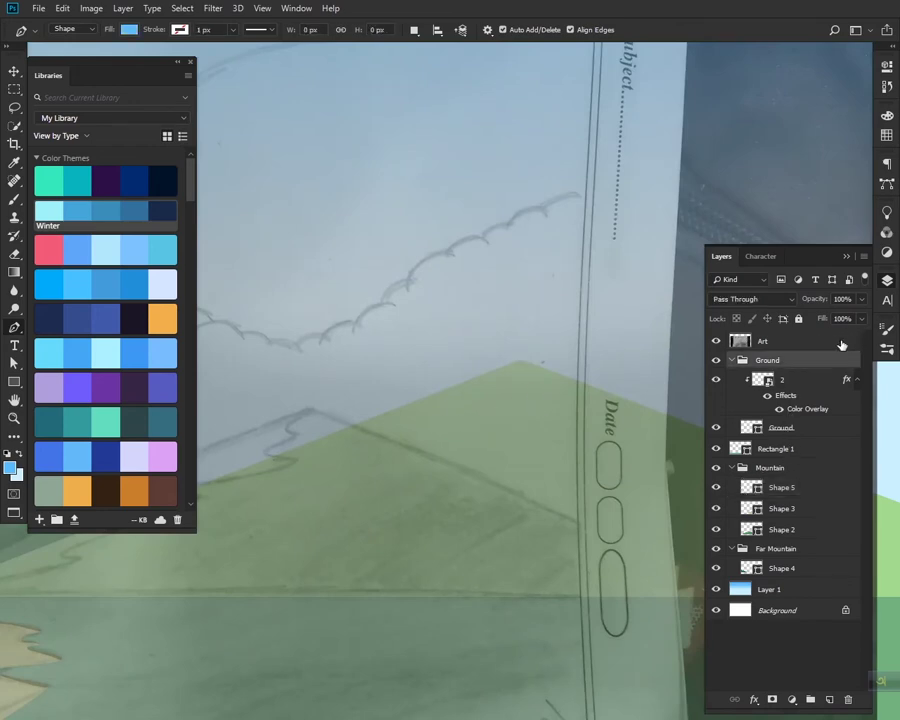
key(v)
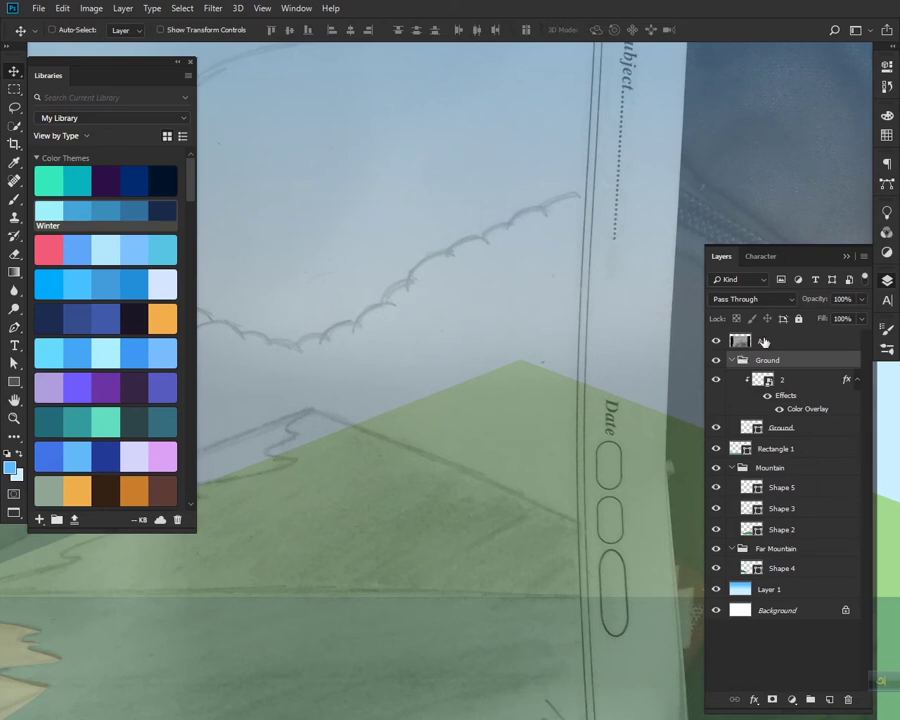
click(764, 342)
mouse_move(418, 512)
mouse_down()
mouse_move(518, 466)
mouse_move(576, 482)
mouse_move(628, 474)
mouse_move(625, 467)
mouse_up()
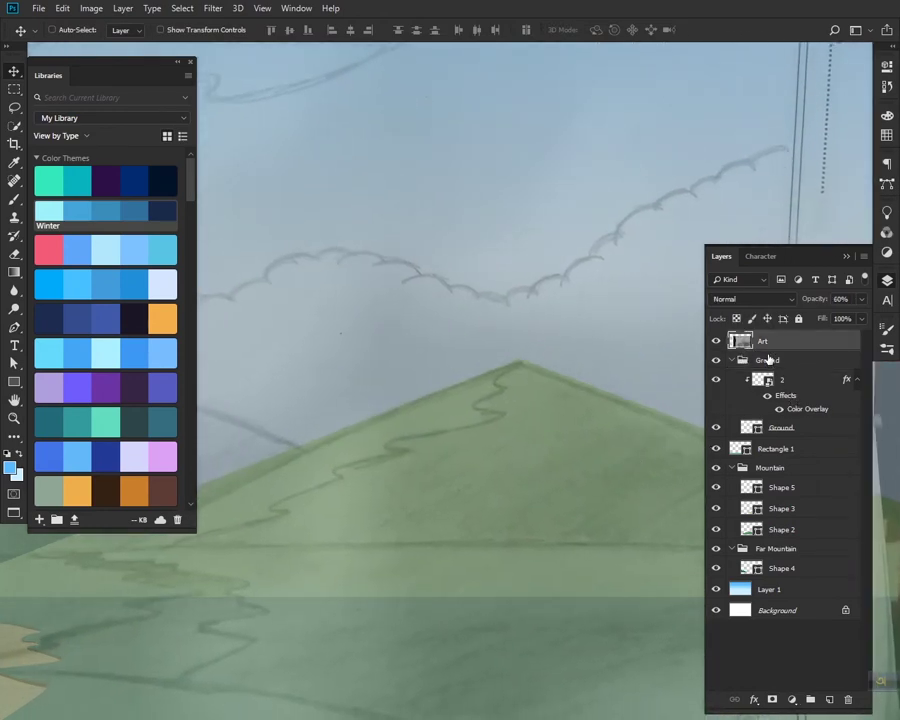
click(798, 319)
Step: Delete the unfinished Shape 5 layer from the Mountain group
click(776, 489)
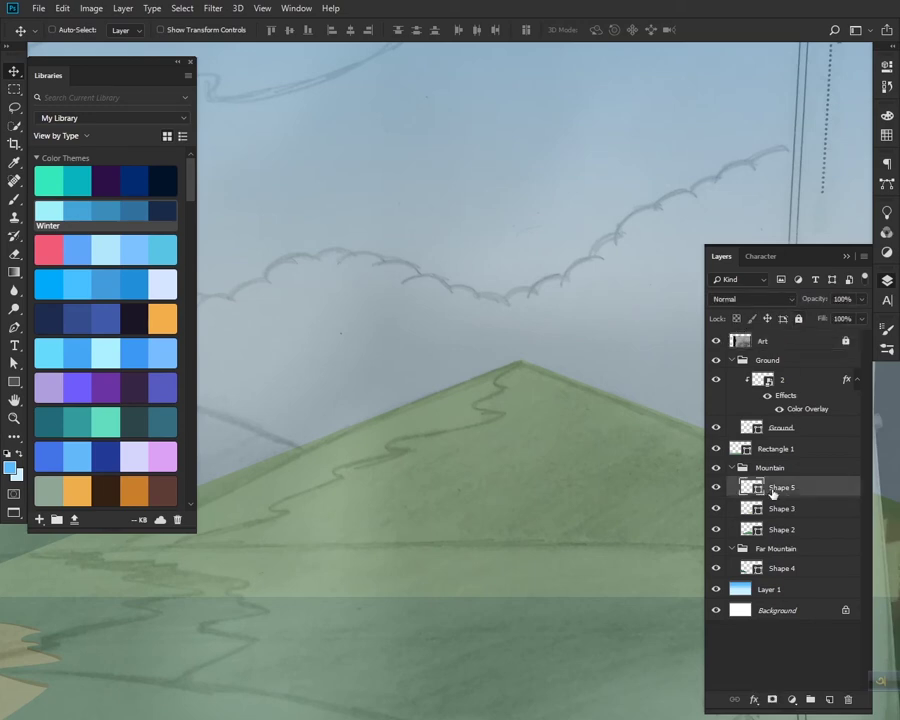
key(ctrl+e)
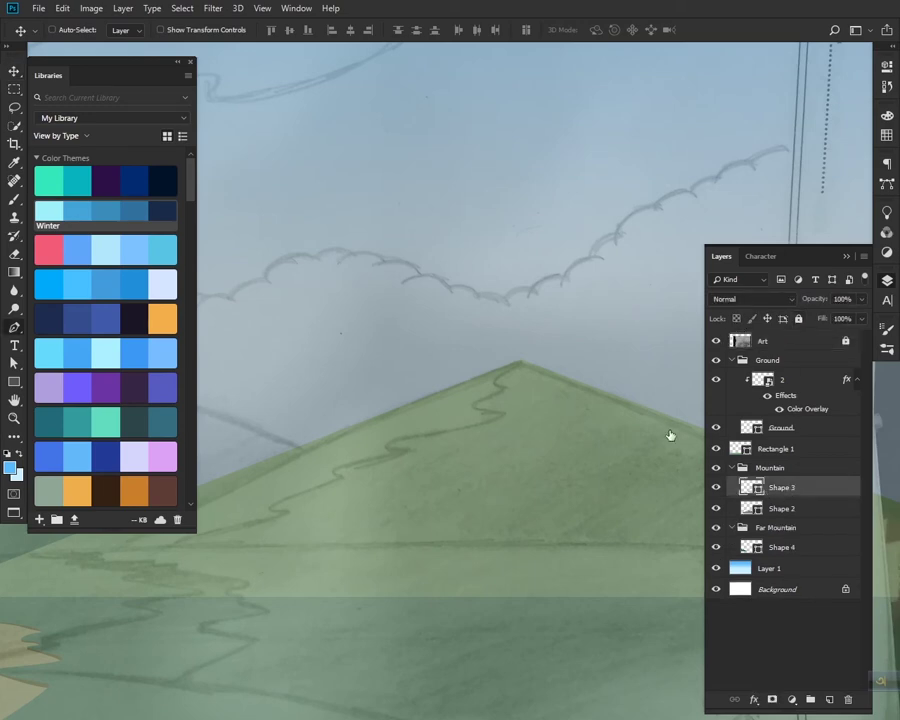
key(p)
scroll(522, 365, down, 3)
Step: Trace the sketch's winding ridge line from the peak down to the mountain base with curved anchors
scroll(555, 366, up, 3)
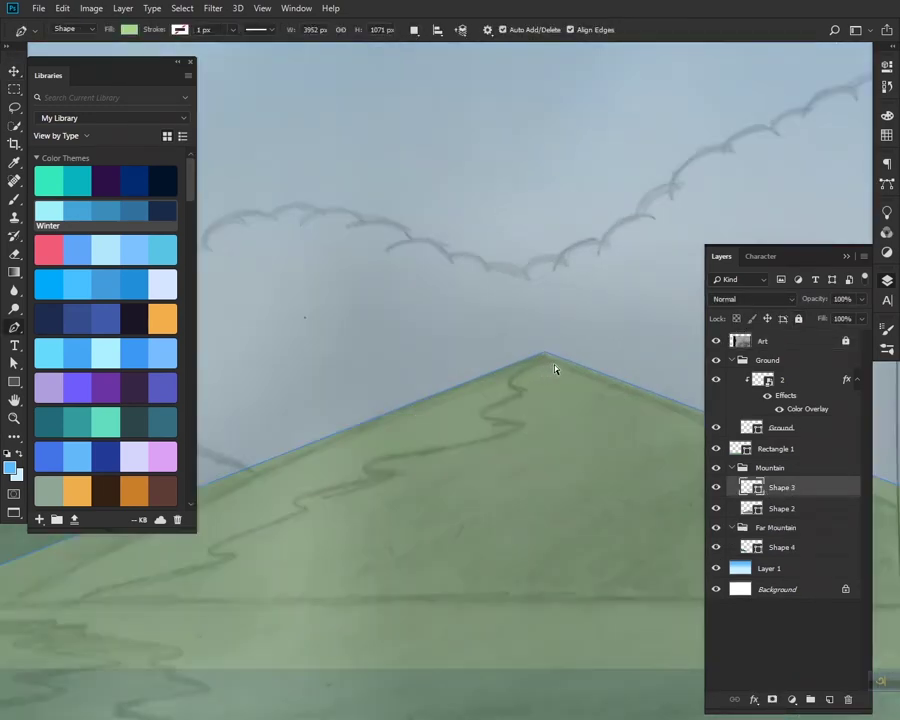
scroll(604, 347, up, 2)
click(593, 336)
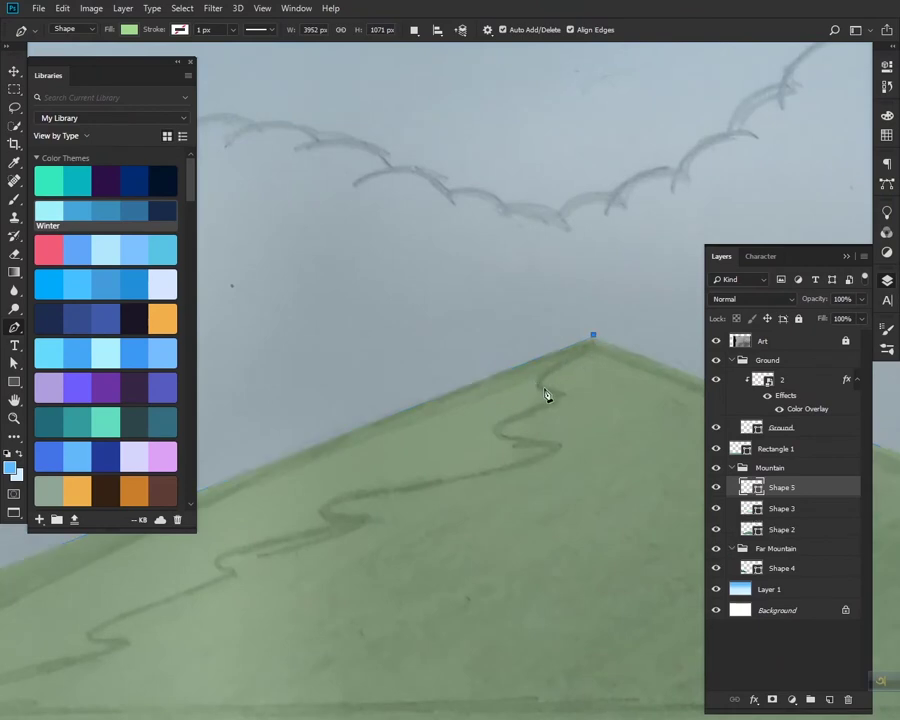
drag(552, 388, 612, 390)
click(497, 424)
drag(556, 445, 580, 450)
click(441, 482)
click(354, 493)
mouse_move(330, 513)
mouse_down()
mouse_move(337, 516)
mouse_move(252, 538)
mouse_move(254, 575)
mouse_up()
mouse_move(171, 595)
mouse_down()
mouse_move(141, 604)
mouse_move(433, 528)
mouse_move(475, 553)
mouse_up()
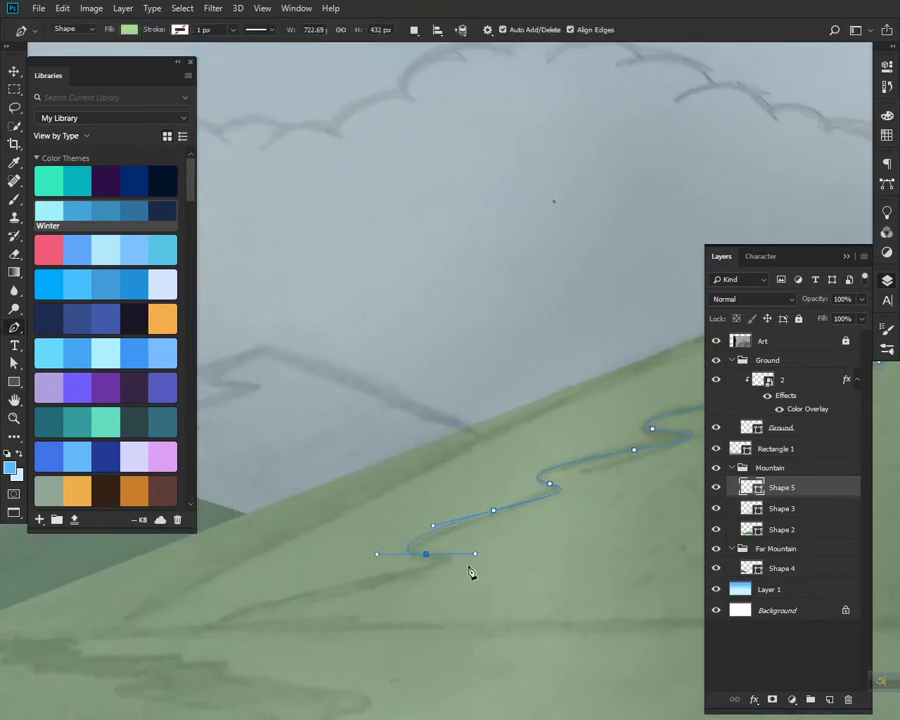
drag(412, 570, 341, 592)
drag(187, 636, 144, 652)
key(ctrl+minus)
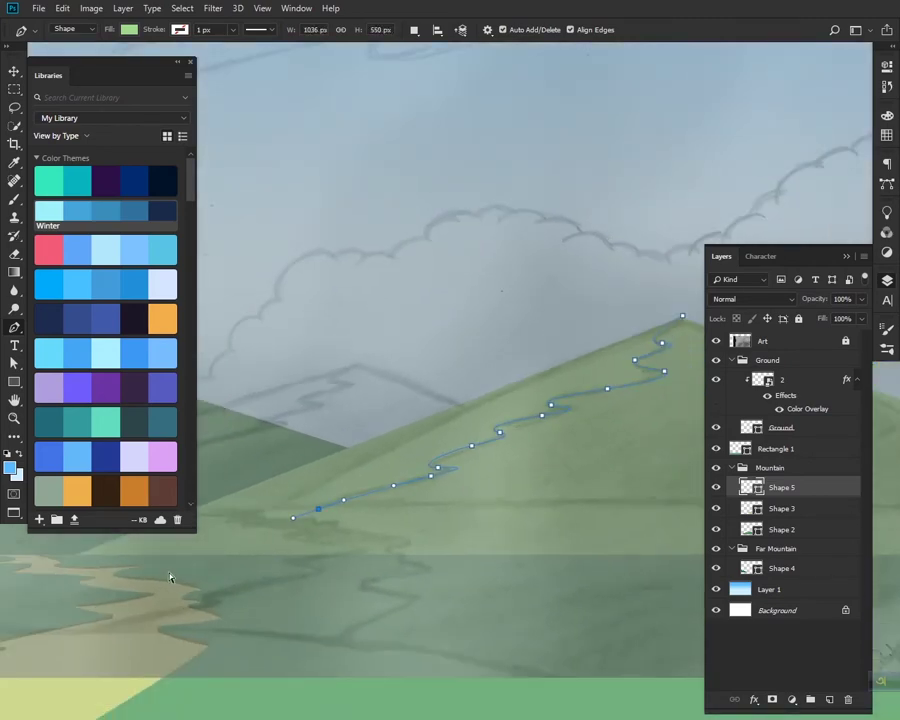
key(ctrl+minus)
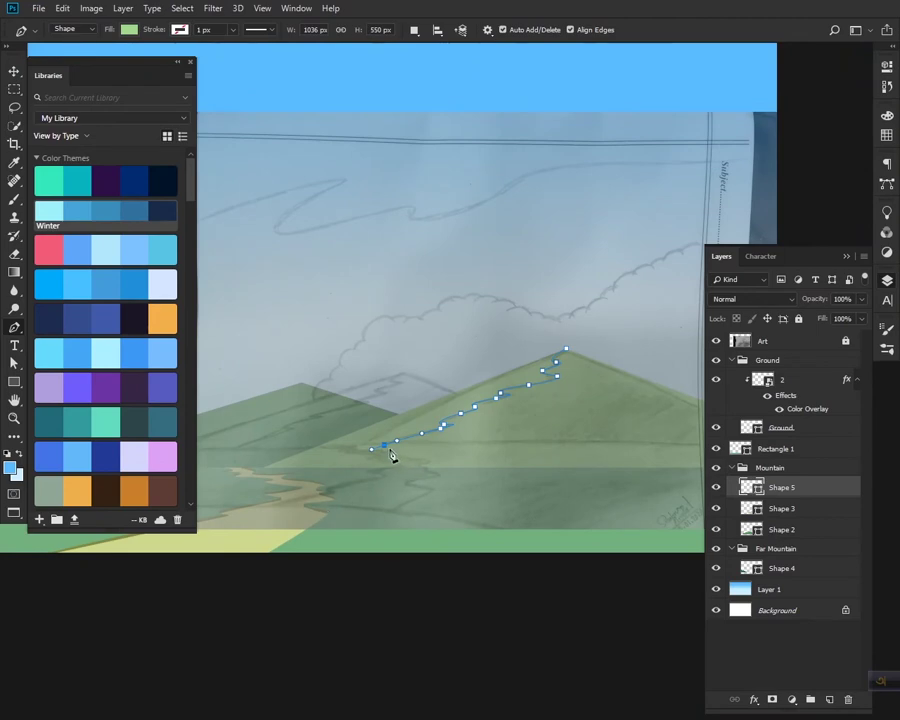
Step: Finish the highlight path up the mountain's left outline and close it at the peak
key(a)
drag(386, 448, 305, 485)
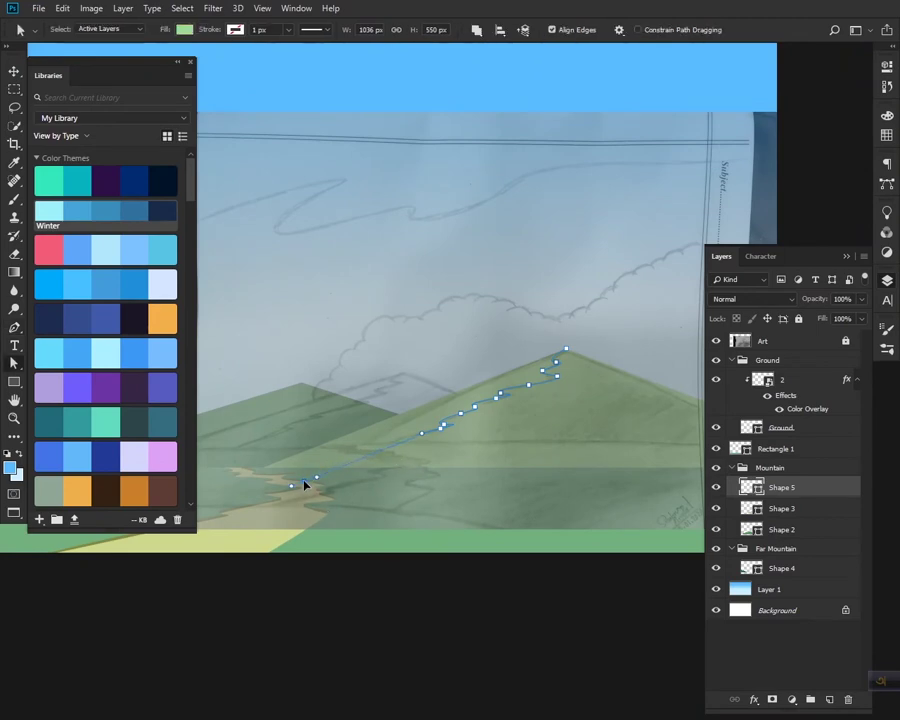
key(ctrl+z)
key(p)
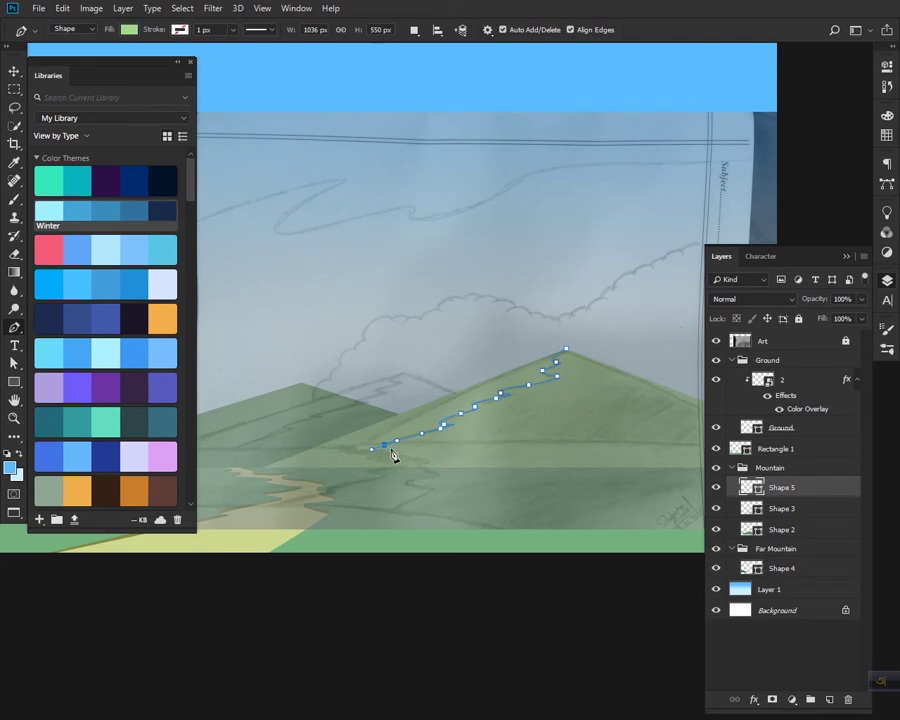
drag(284, 481, 344, 488)
click(230, 484)
click(254, 425)
click(342, 373)
click(460, 324)
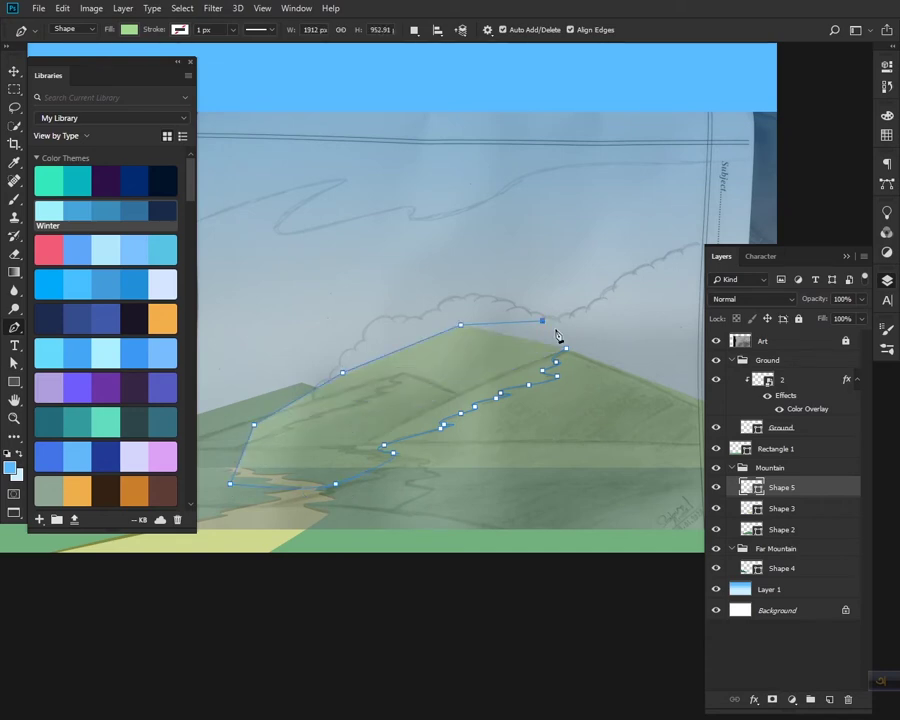
click(541, 320)
click(566, 350)
Step: Hide the Art sketch and set the new shape's fill to #afeda5
click(716, 341)
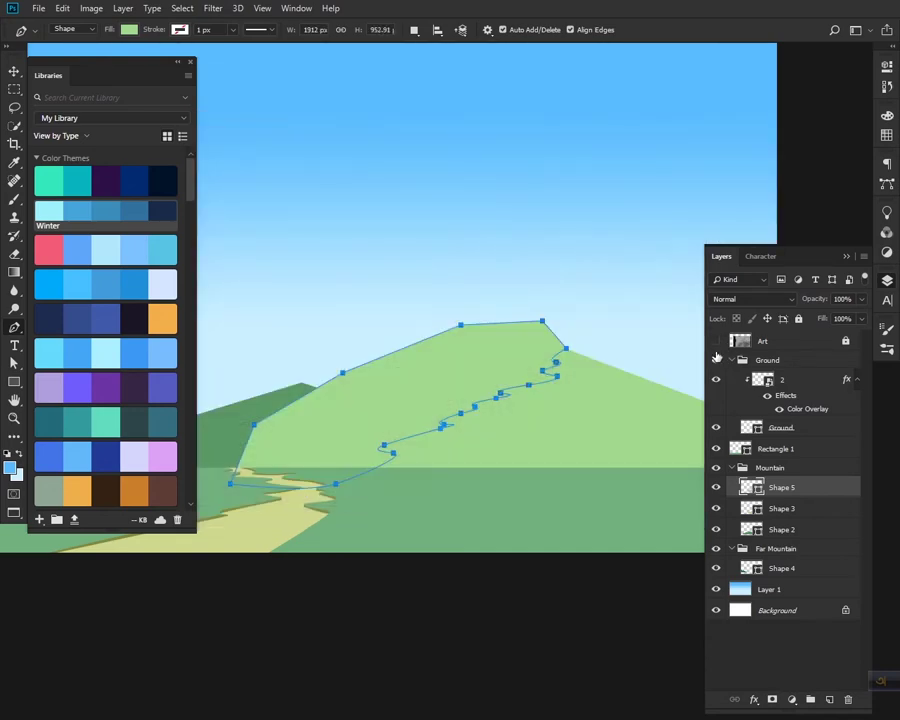
double_click(762, 489)
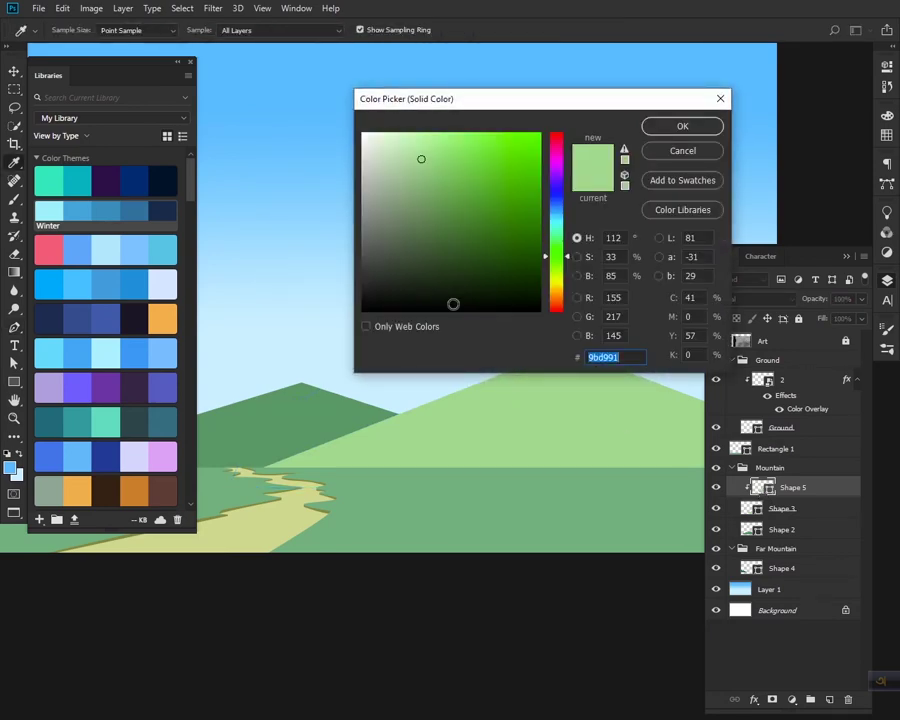
drag(416, 160, 416, 145)
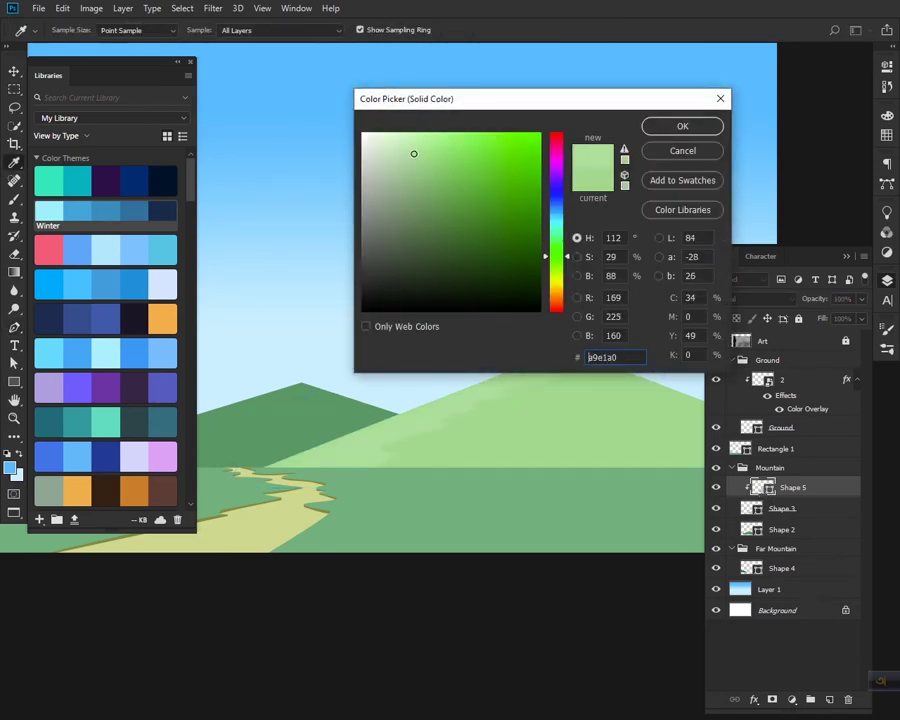
click(684, 127)
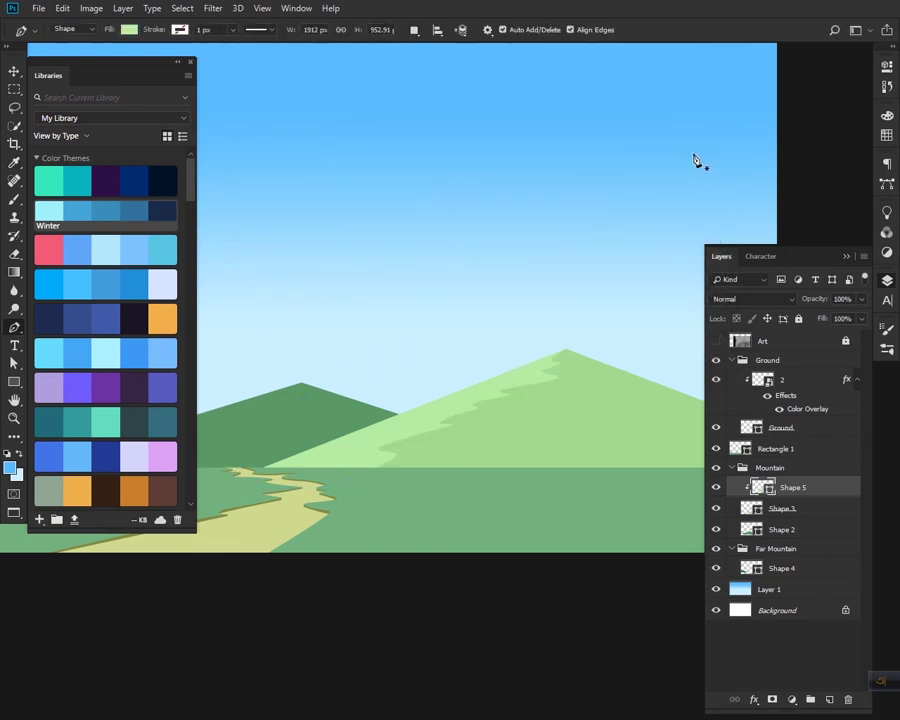
Step: Show the Art sketch, shift it about 138 px left over the mountains, and lock it
drag(432, 454, 652, 372)
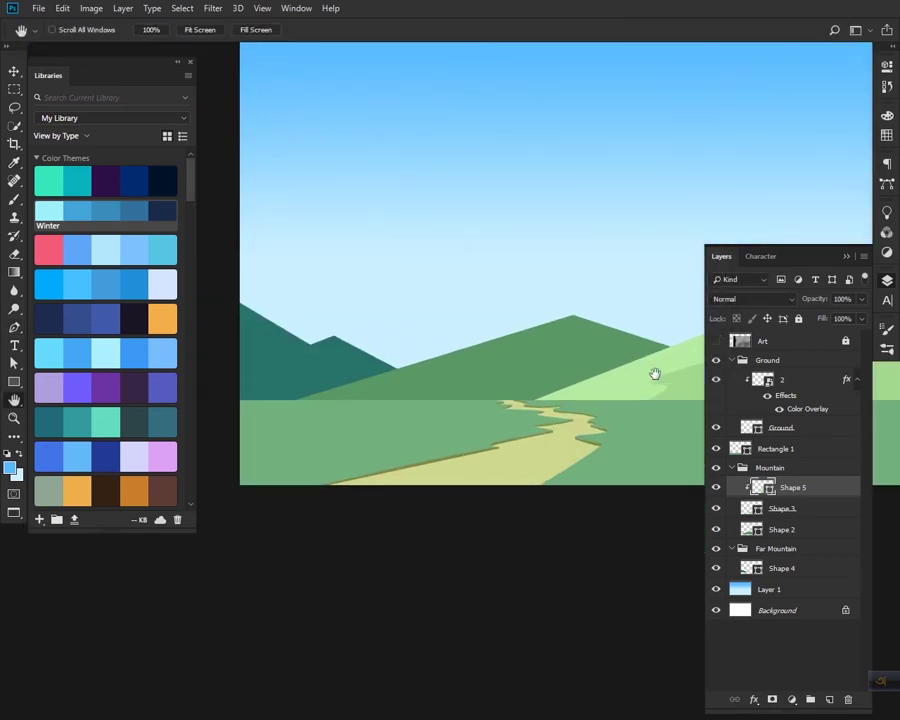
ctrl+click(496, 388)
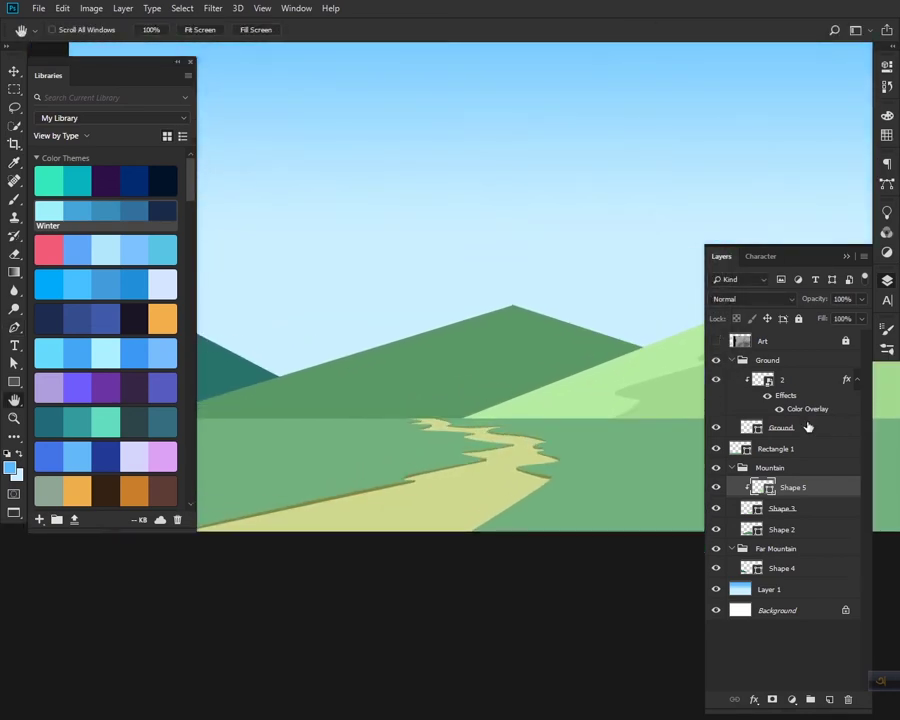
click(715, 341)
click(828, 340)
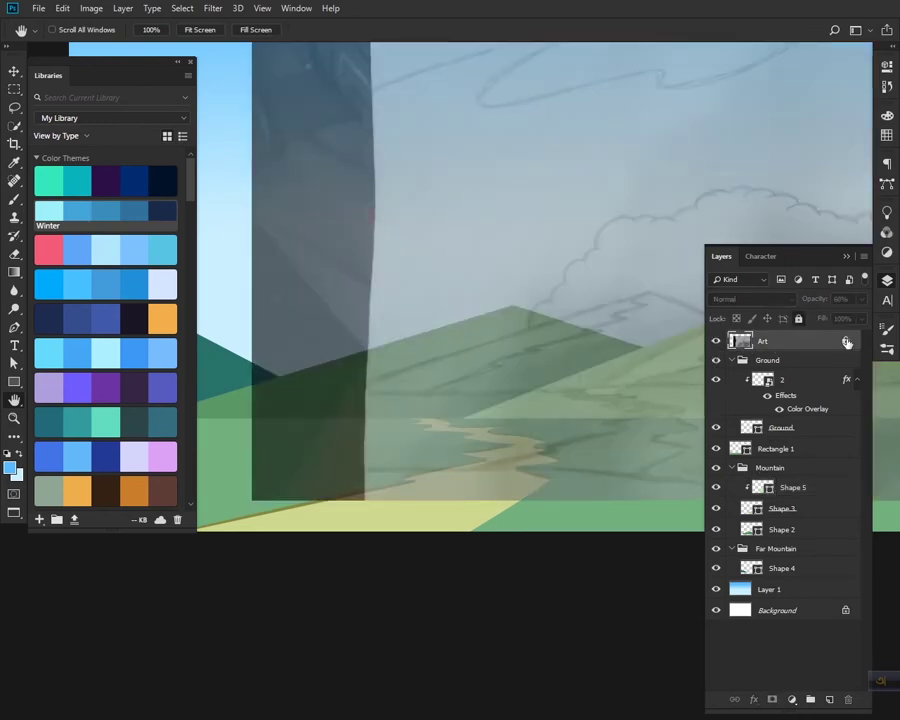
key(v)
drag(600, 364, 462, 366)
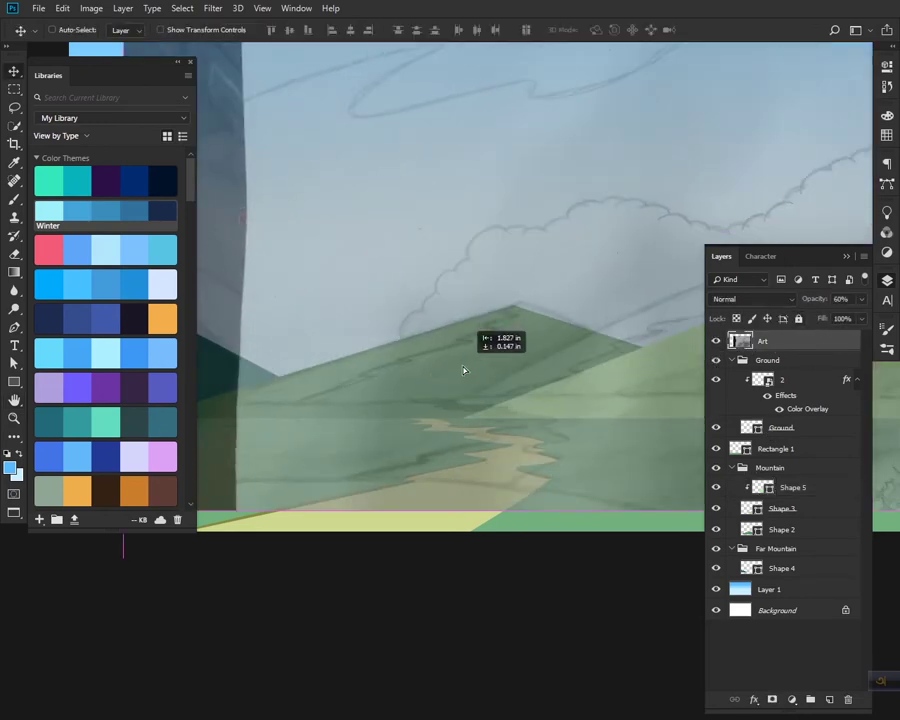
click(797, 318)
Step: Zoom into the peak, unlock the sketch and nudge it slightly right and down
click(14, 418)
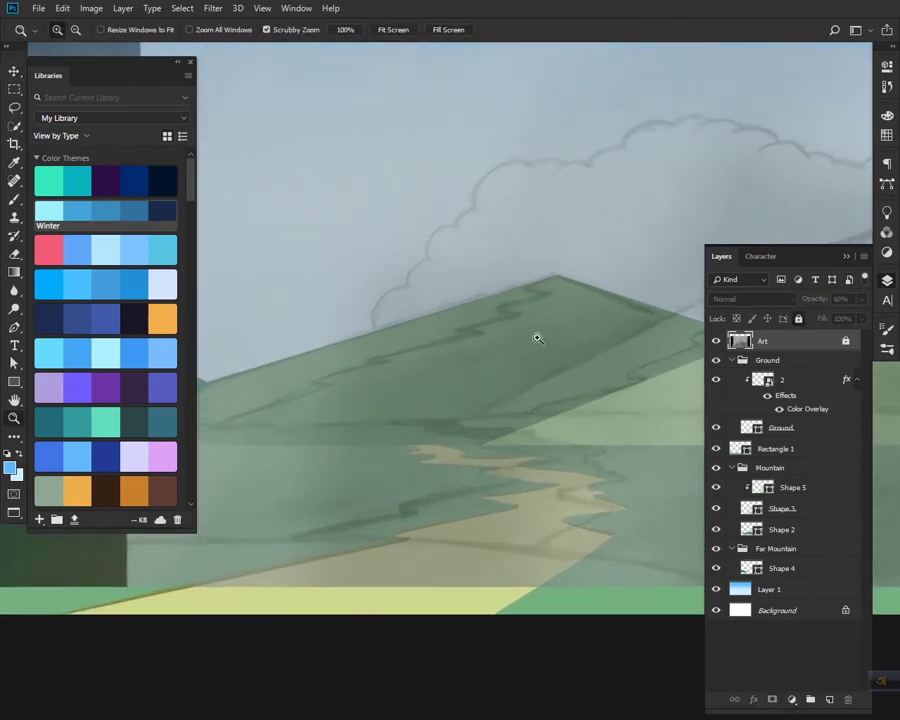
mouse_move(534, 334)
mouse_down()
mouse_move(586, 260)
mouse_move(562, 336)
mouse_up()
key(v)
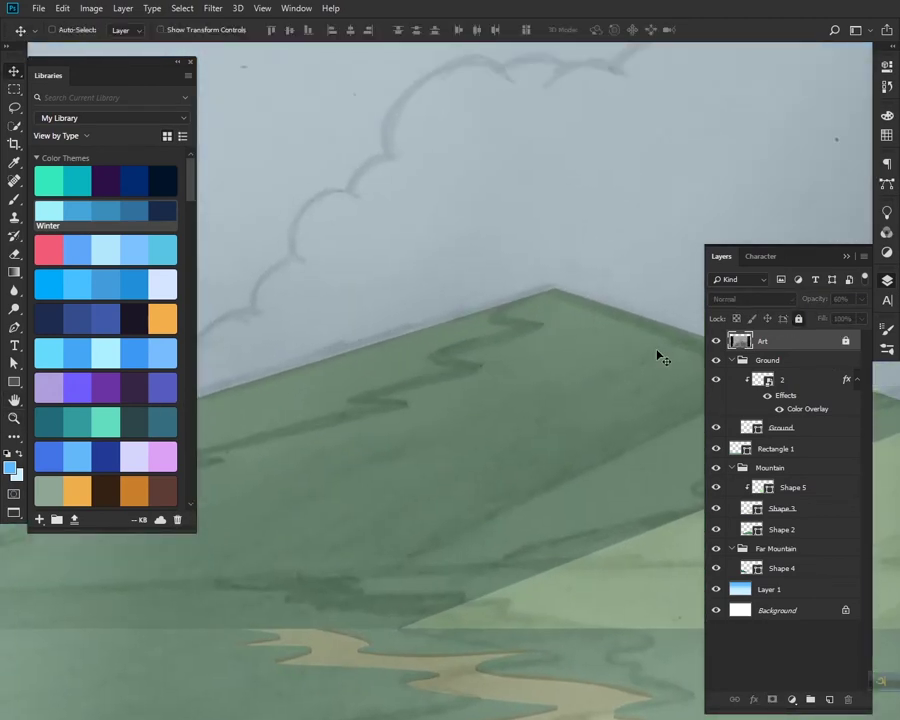
click(843, 343)
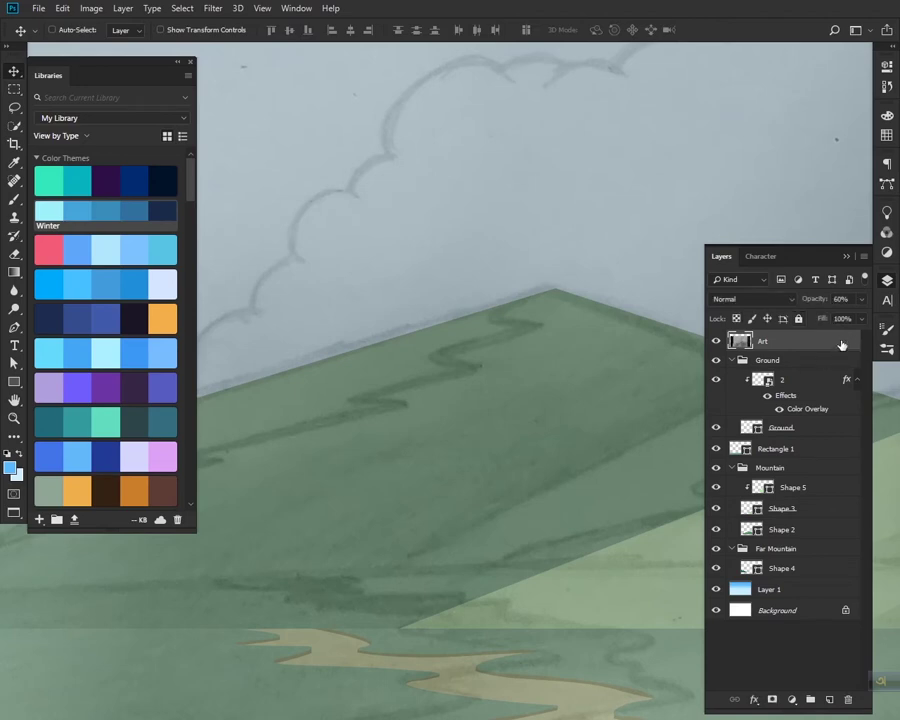
drag(580, 389, 594, 397)
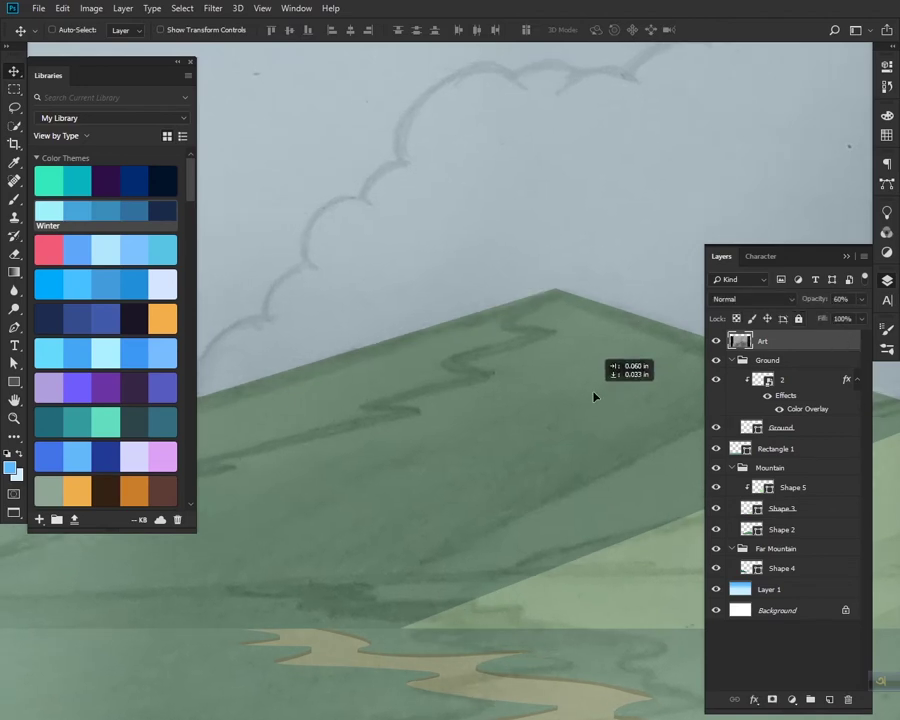
click(801, 530)
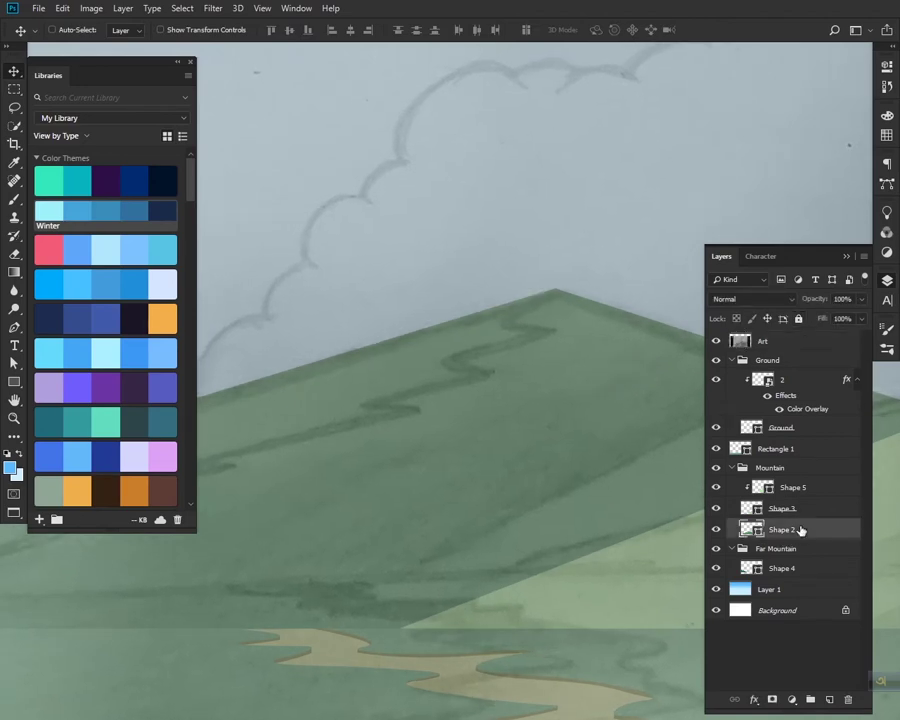
Step: Trace the sketch's ridge line from the mountain peak down-left with smooth pen anchors
key(p)
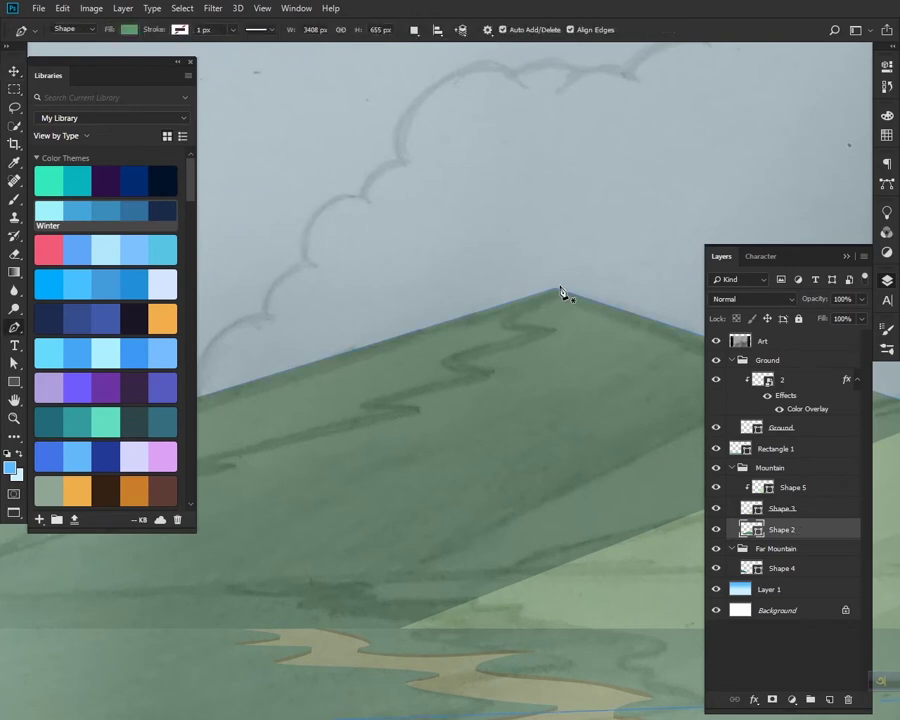
click(559, 286)
drag(548, 330, 558, 330)
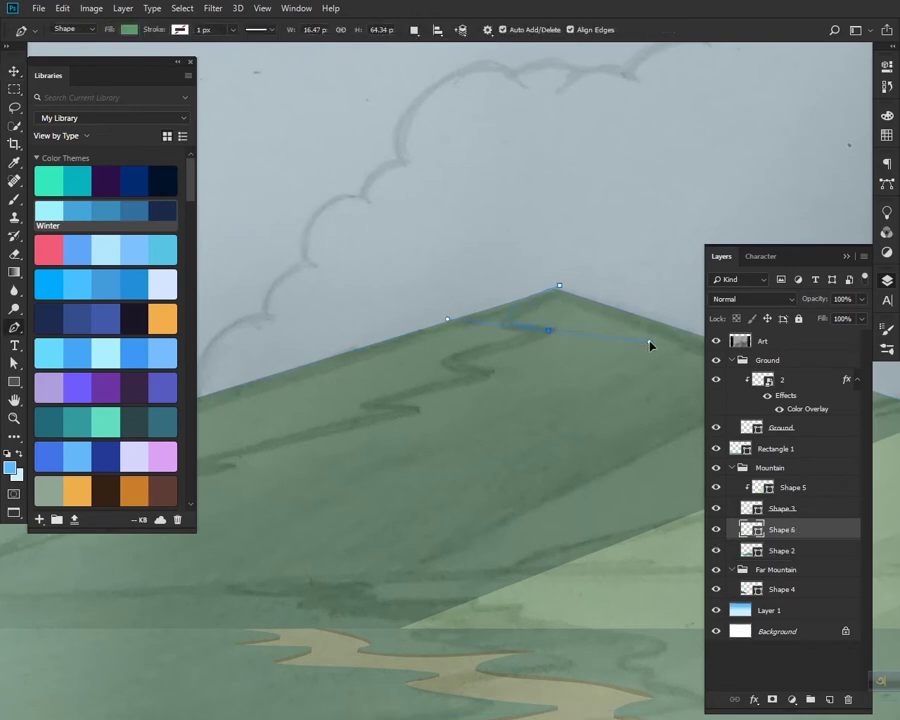
click(651, 333)
mouse_move(471, 355)
mouse_down()
mouse_move(454, 359)
mouse_move(507, 379)
mouse_up()
drag(395, 398, 351, 407)
drag(497, 380, 519, 382)
drag(411, 393, 377, 401)
click(358, 400)
mouse_move(399, 395)
mouse_down()
mouse_move(357, 403)
mouse_move(428, 414)
mouse_up()
mouse_move(337, 426)
mouse_down()
mouse_move(298, 437)
mouse_move(627, 403)
mouse_up()
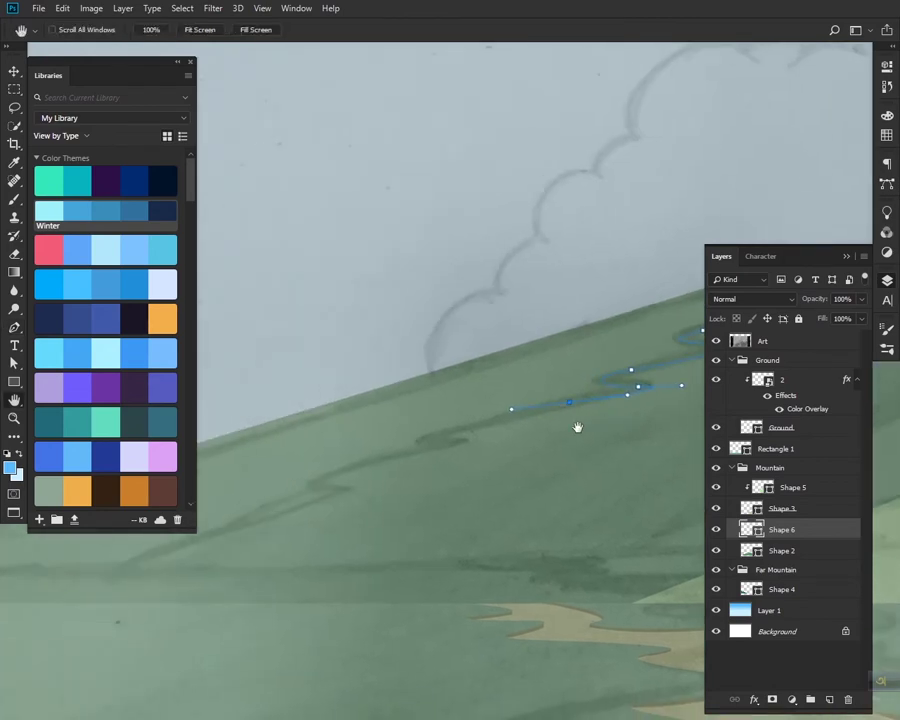
Step: Decline rasterizing the shape and continue the ridge path down toward the slope base
key(o)
click(605, 425)
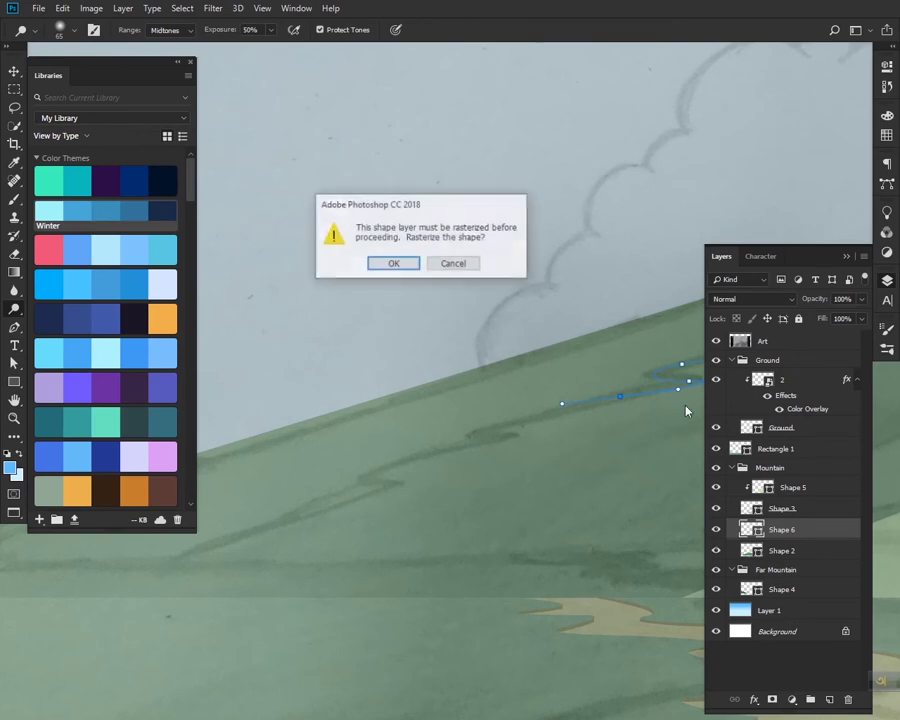
click(465, 267)
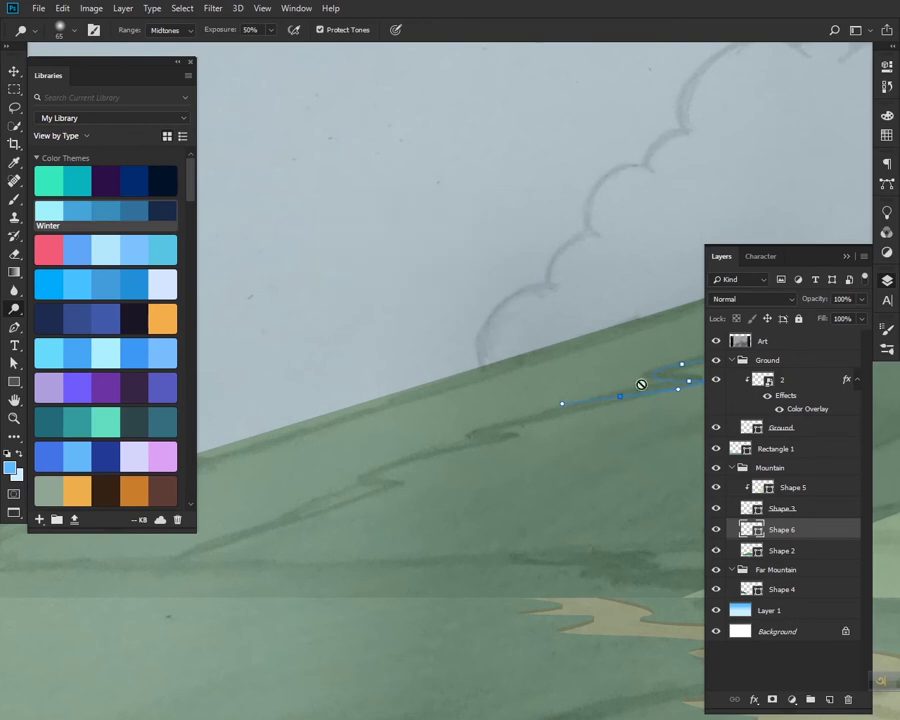
key(p)
drag(504, 431, 459, 448)
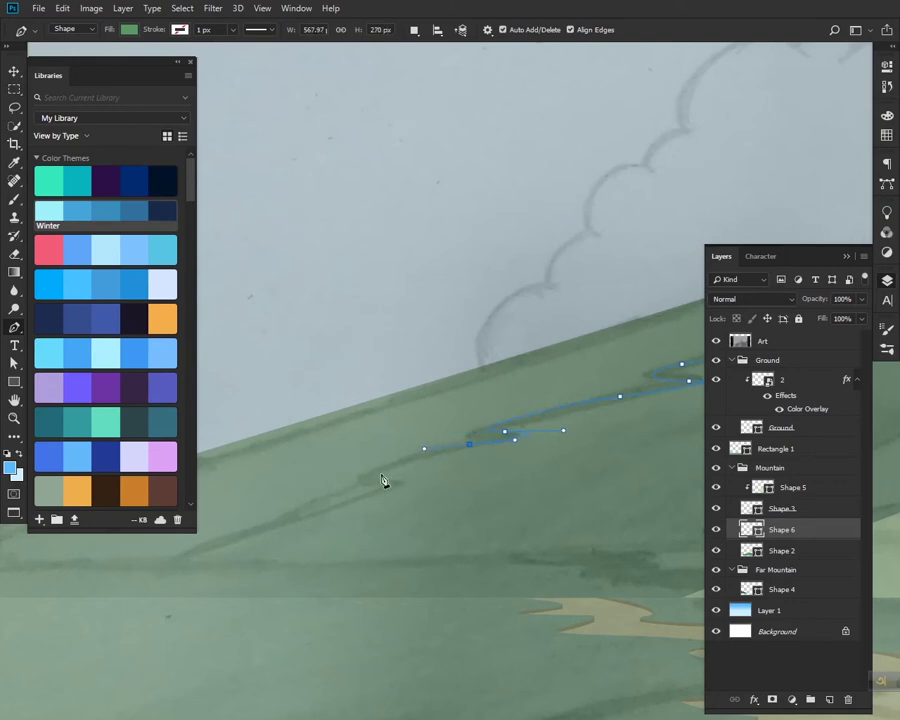
drag(381, 482, 437, 485)
drag(355, 498, 282, 514)
Step: Close the shape with corner points along the mountain's left edge and above the ridge
key(ctrl+minus)
key(ctrl+minus)
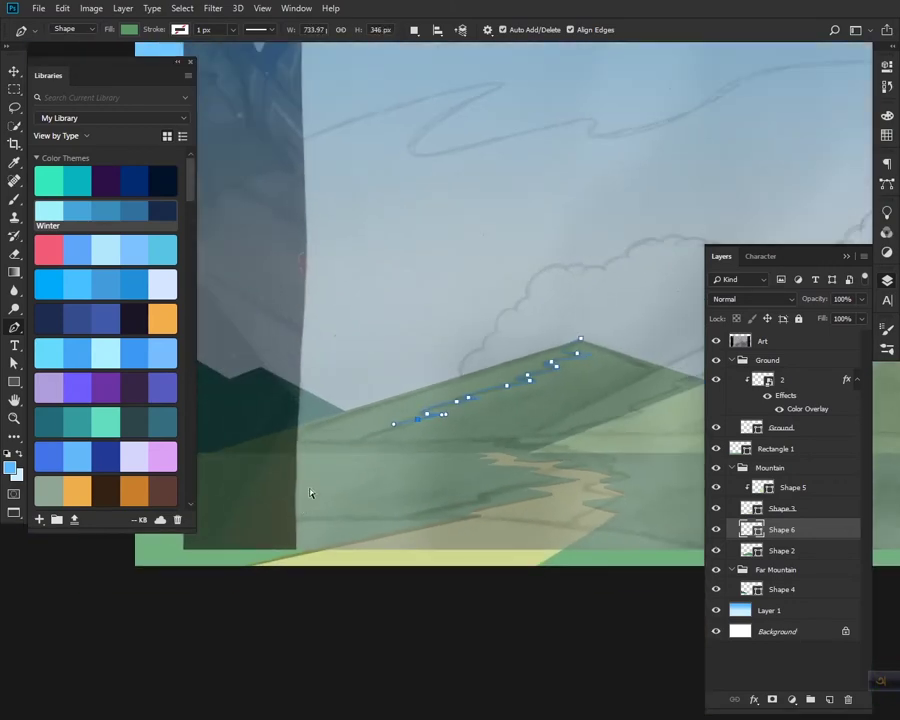
key(ctrl+minus)
click(320, 451)
click(234, 445)
click(288, 366)
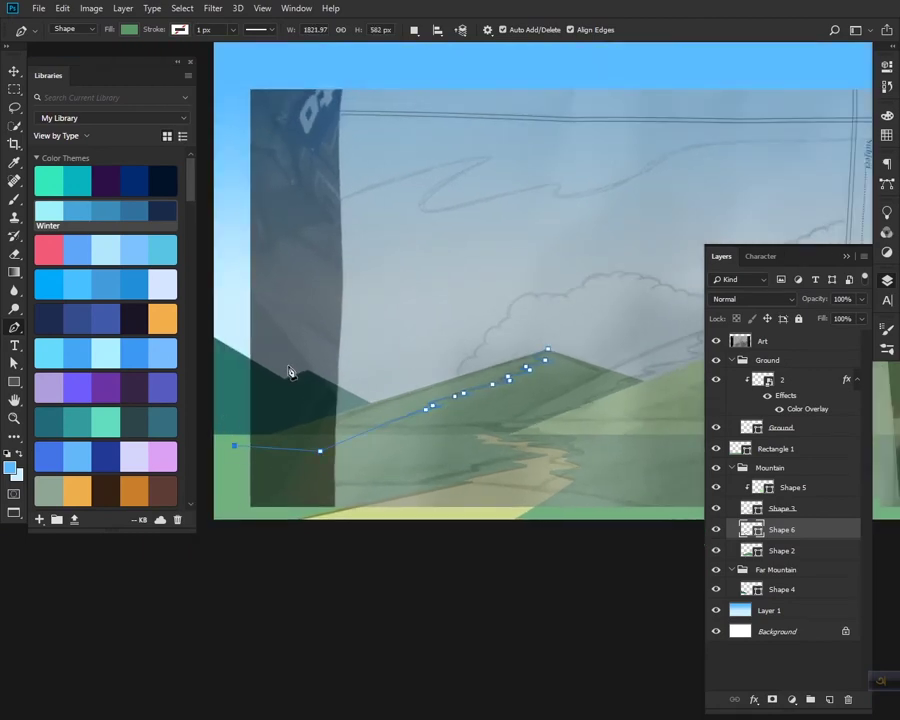
click(403, 333)
click(547, 349)
click(493, 333)
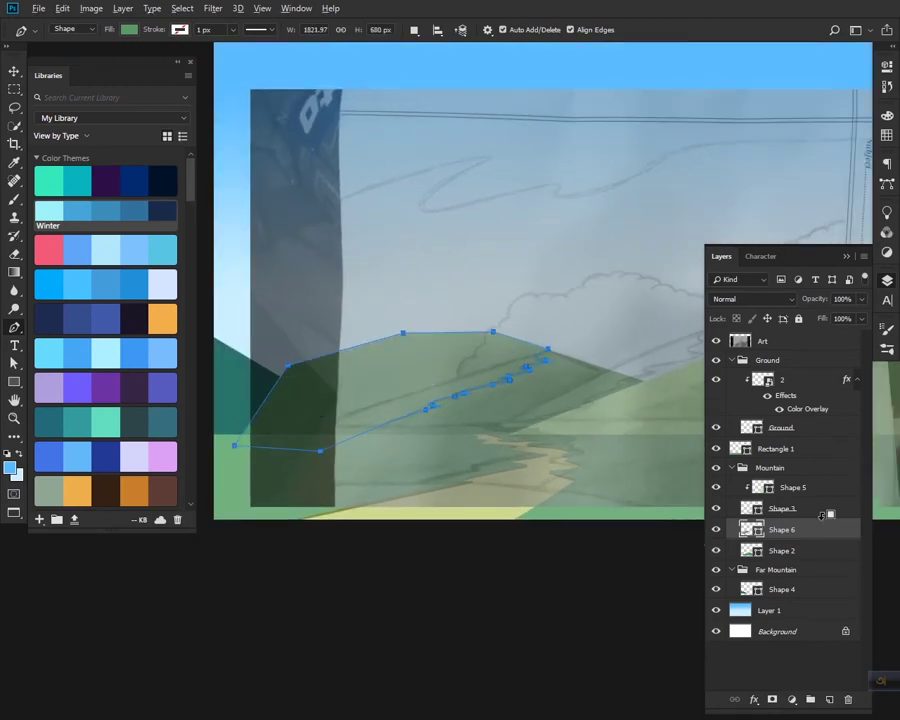
Step: Hide the sketch and undo the raised top edge of the ridge shape outline
click(715, 341)
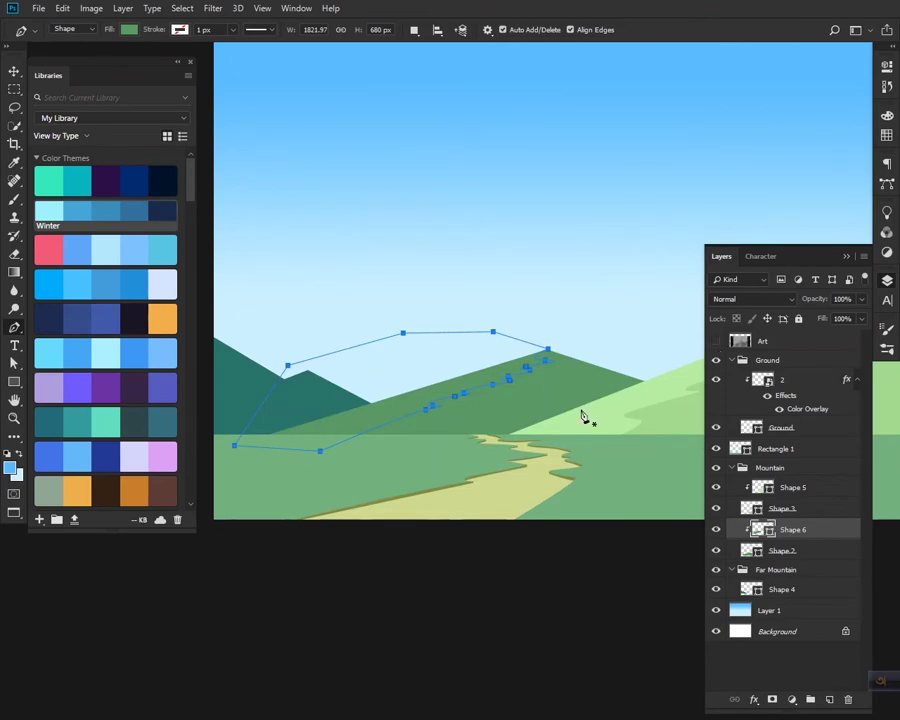
key(ctrl+plus)
key(ctrl+plus)
key(ctrl+plus)
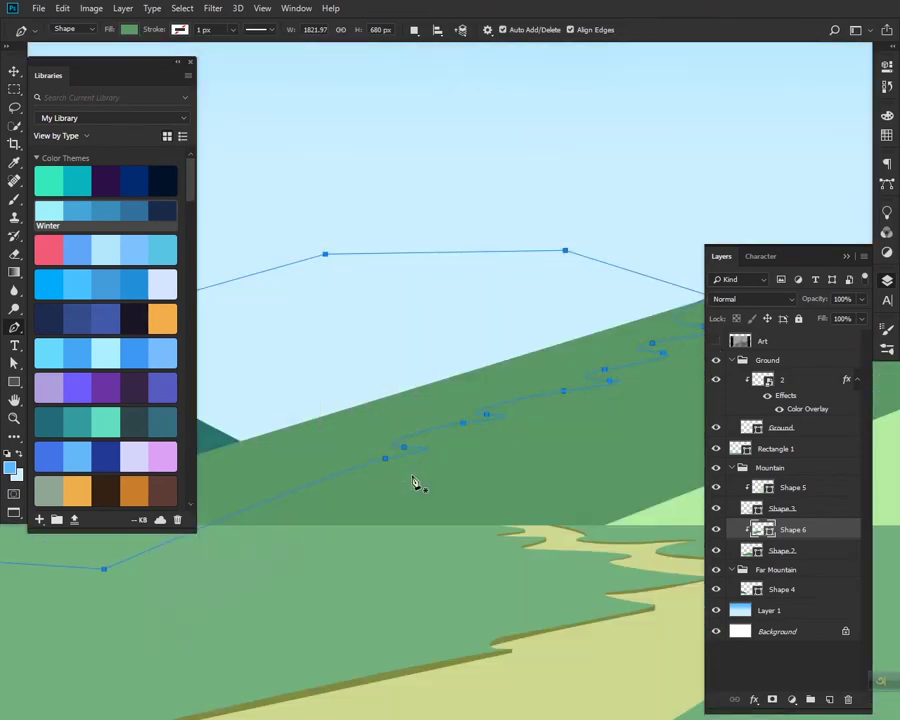
ctrl+click(400, 485)
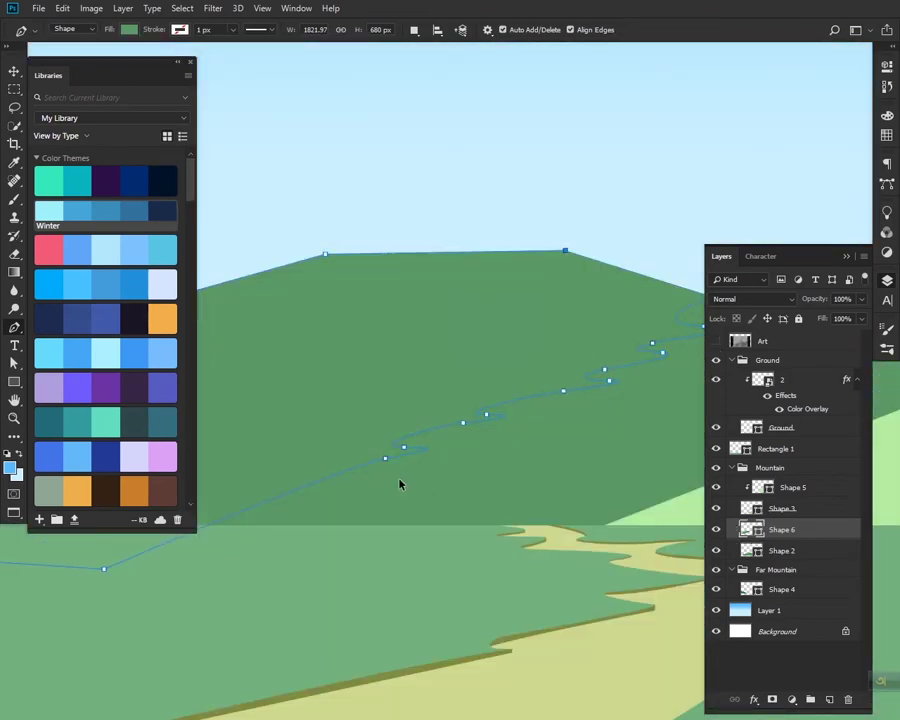
key(ctrl+z)
key(ctrl+z)
key(ctrl+z)
key(ctrl+z)
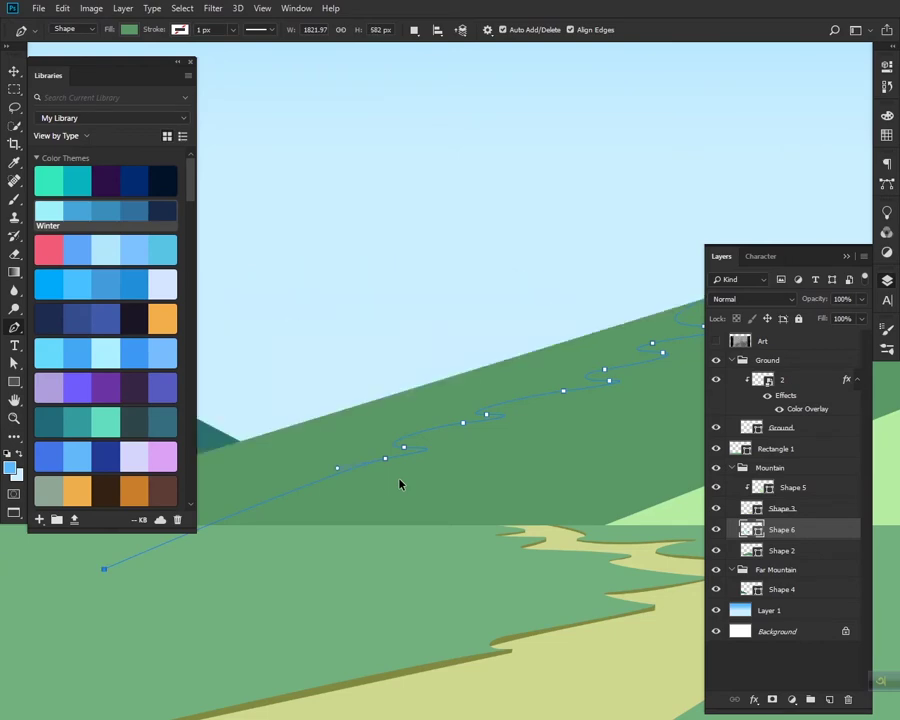
key(ctrl+z)
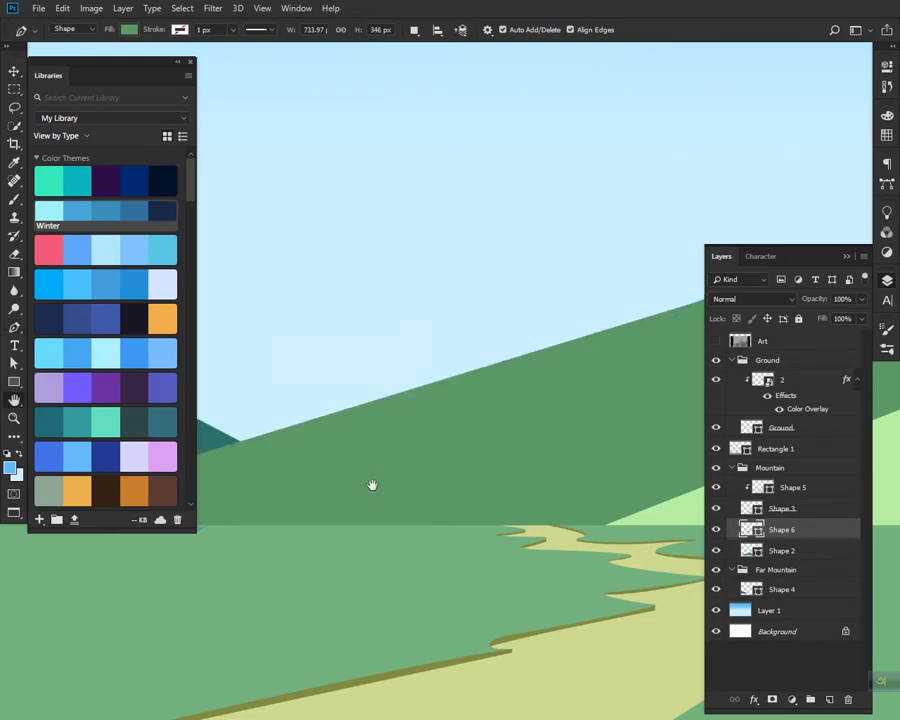
drag(370, 482, 464, 470)
key(a)
key(p)
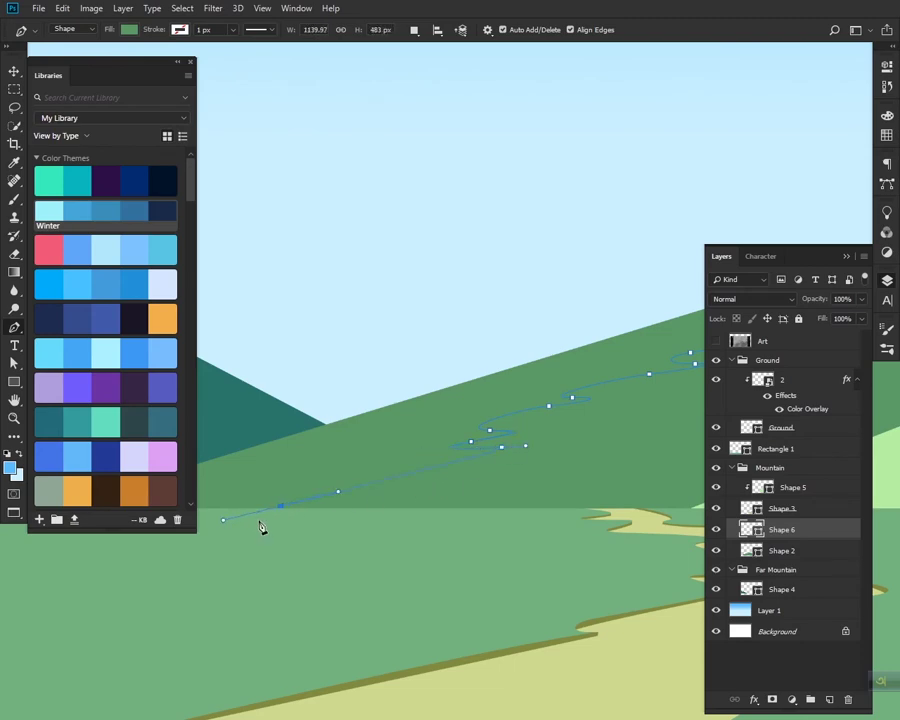
scroll(237, 536, down, 1)
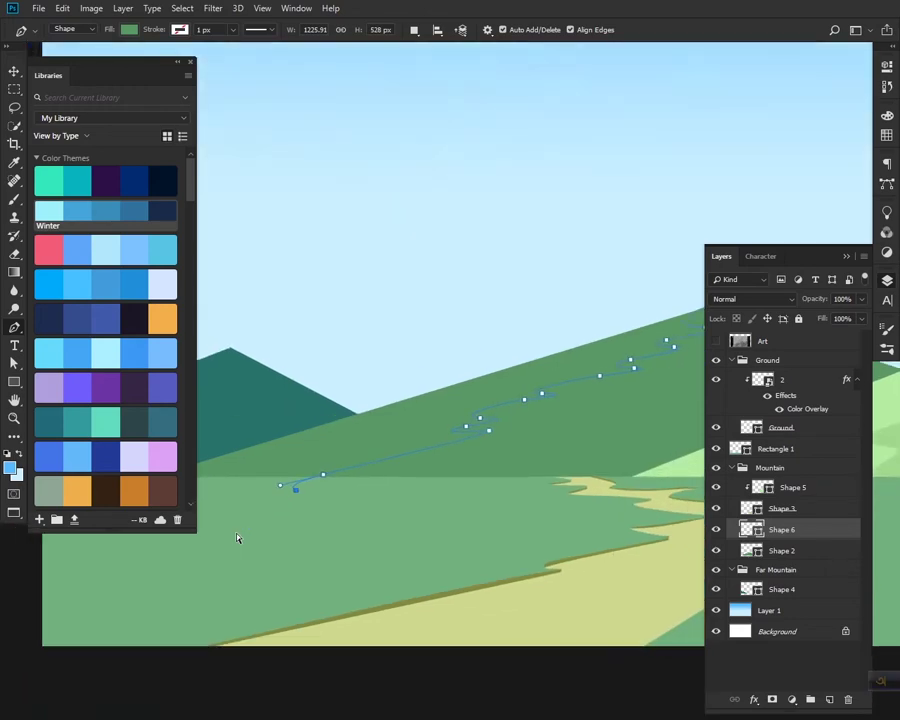
scroll(295, 481, down, 1)
Step: Redraw the shape's corner points up the left slope and close it above the peak
click(260, 466)
click(237, 440)
click(250, 375)
click(532, 290)
click(640, 290)
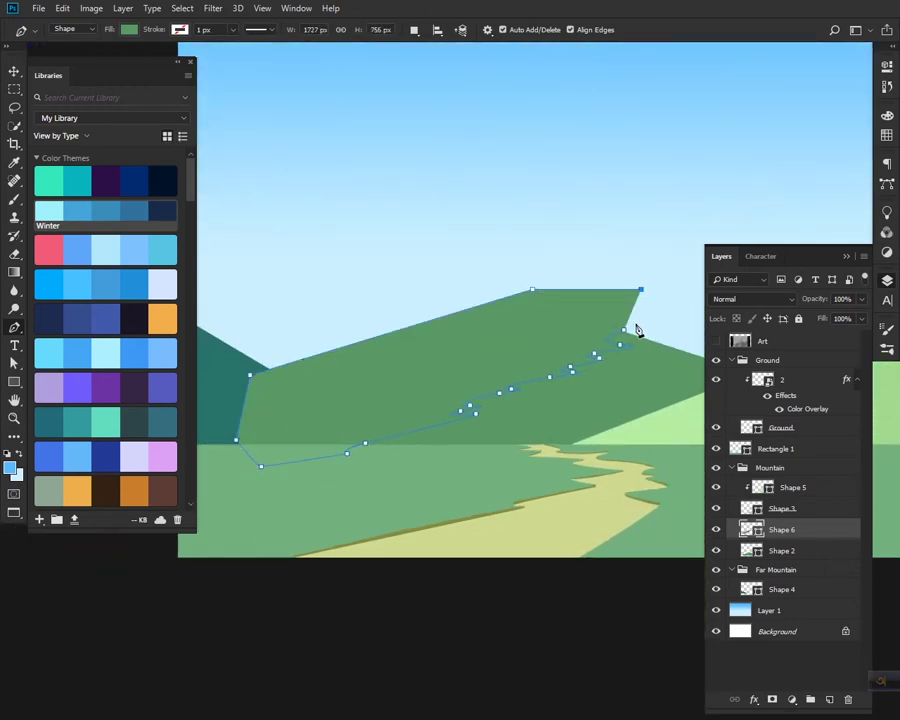
Step: Clip Shape 6 to the Shape 2 mountain and fill it with muted green #72b386
alt+click(748, 538)
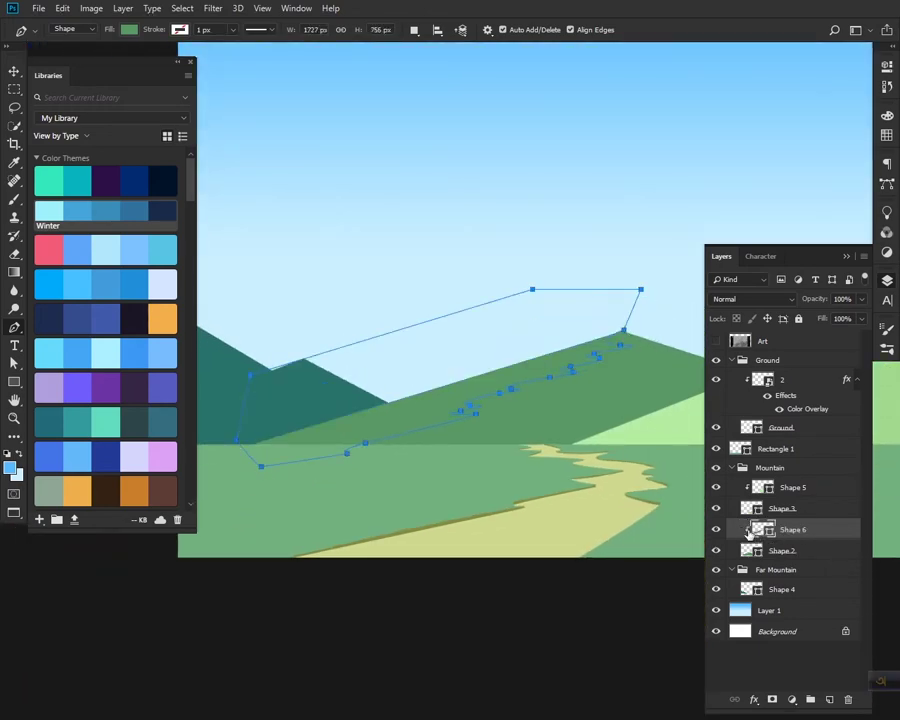
double_click(762, 530)
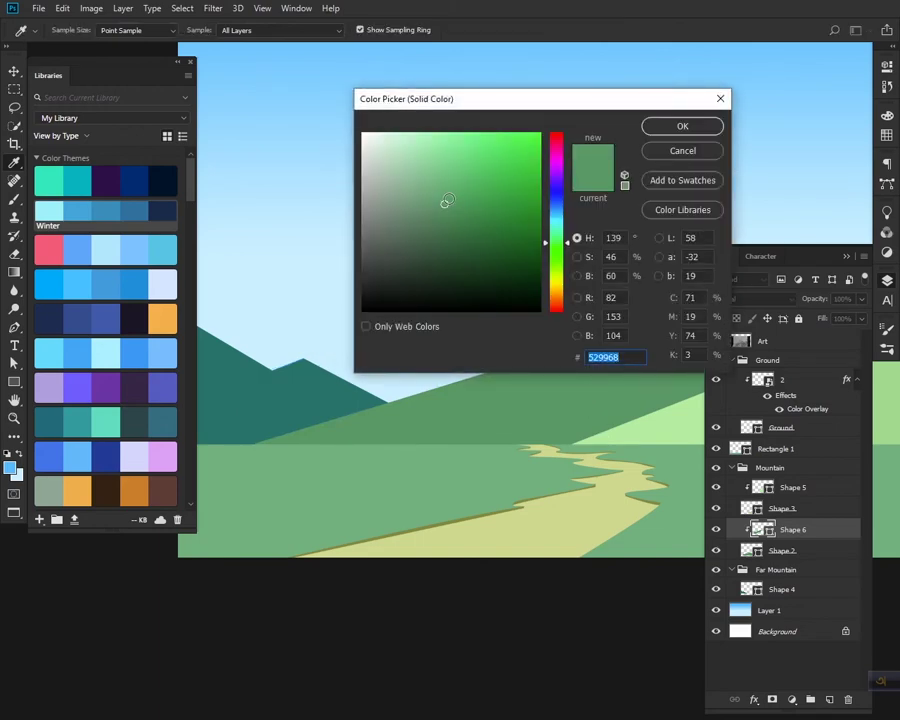
drag(447, 202, 426, 186)
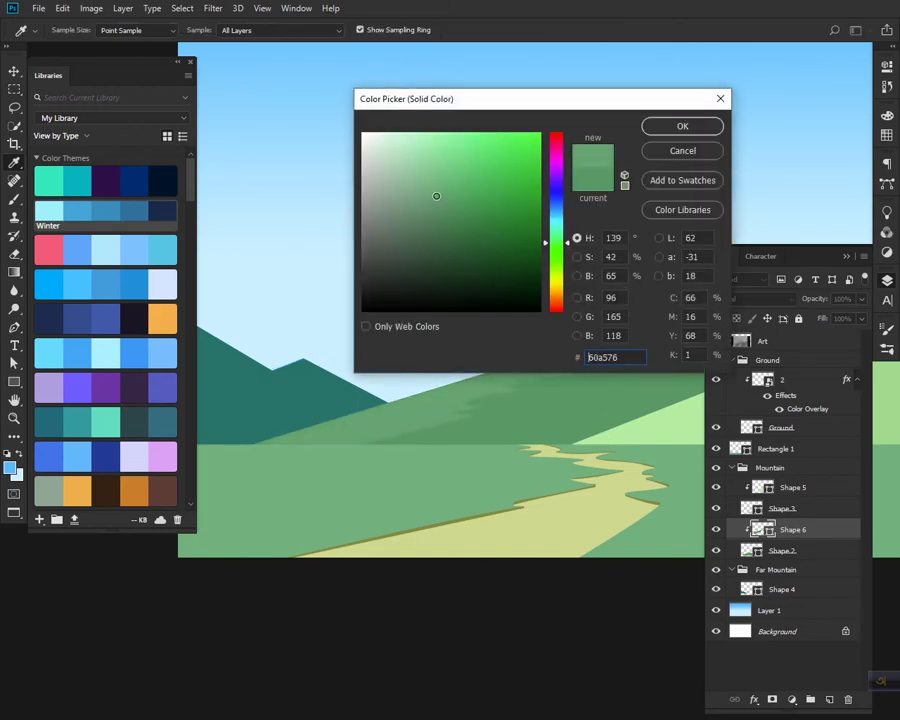
click(657, 144)
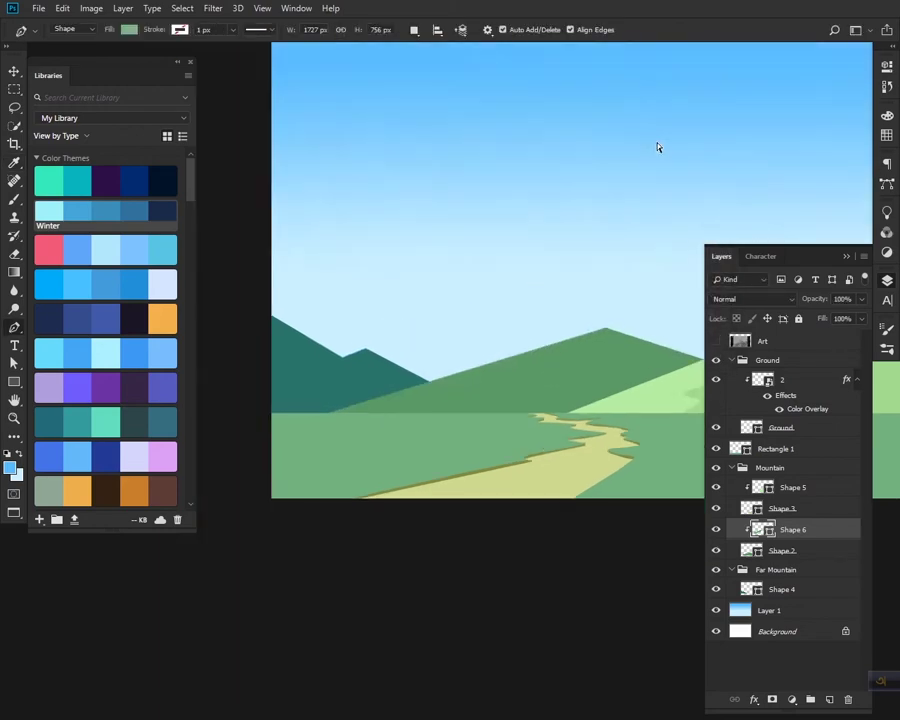
key(ctrl+minus)
key(ctrl+minus)
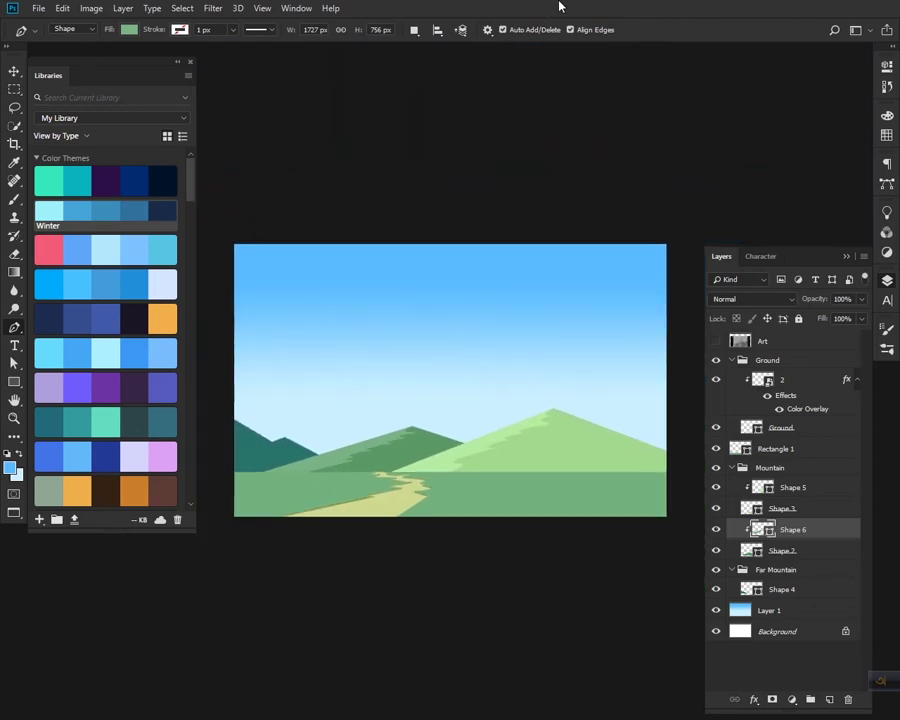
Step: Zoom in twice and pan to bring the dark teal far mountain's peaks into view
key(z)
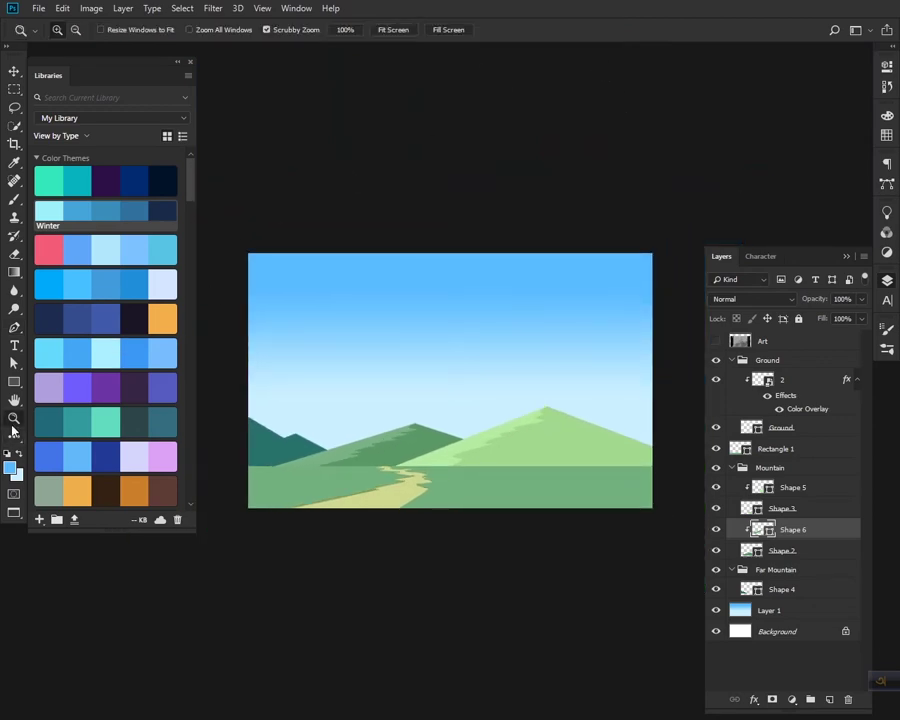
click(280, 430)
click(280, 437)
key(h)
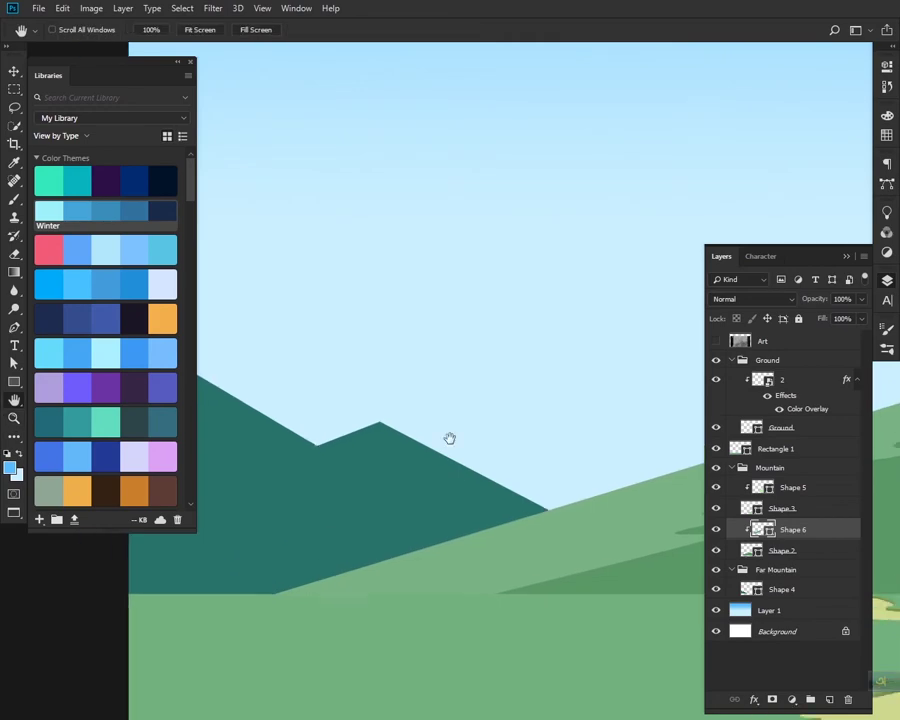
drag(448, 434, 484, 432)
key(p)
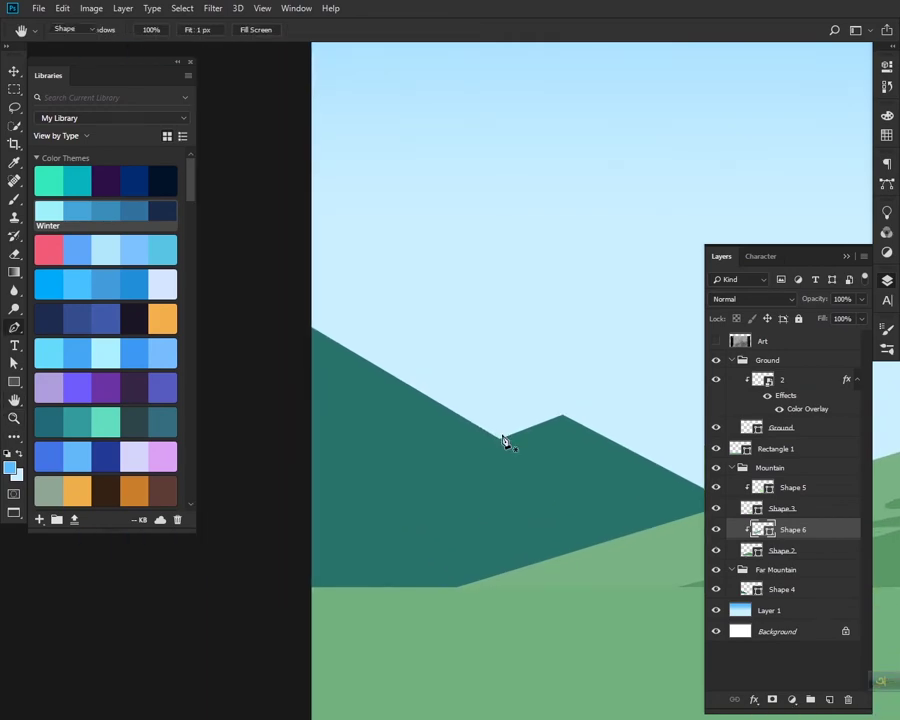
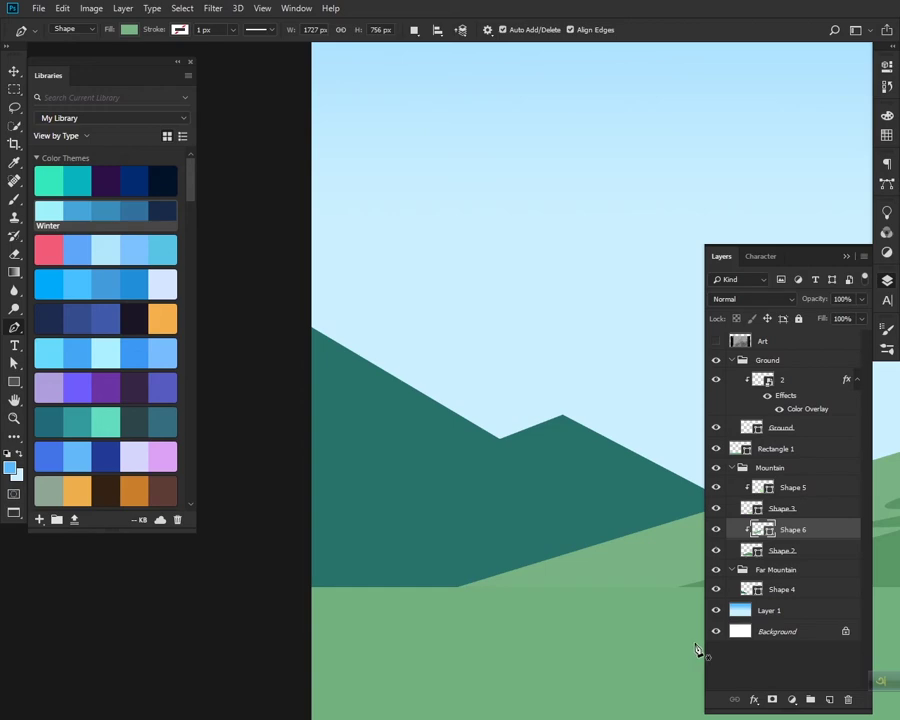
Step: Zoom to the far peak and draw a curved highlight shape down its right face
drag(604, 464, 355, 472)
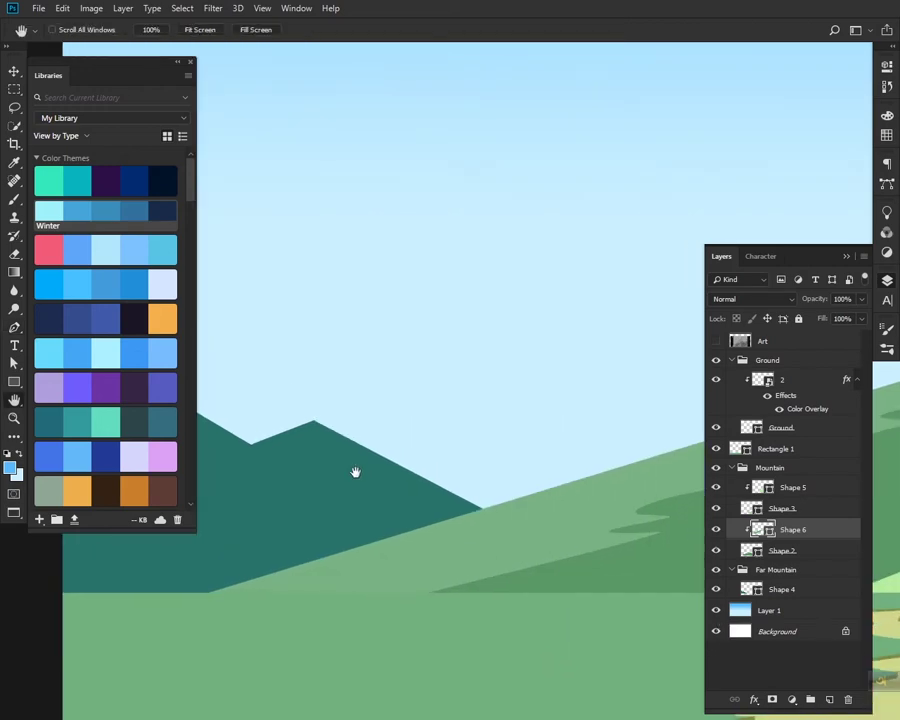
mouse_move(398, 501)
mouse_down()
mouse_move(360, 536)
mouse_move(531, 494)
mouse_up()
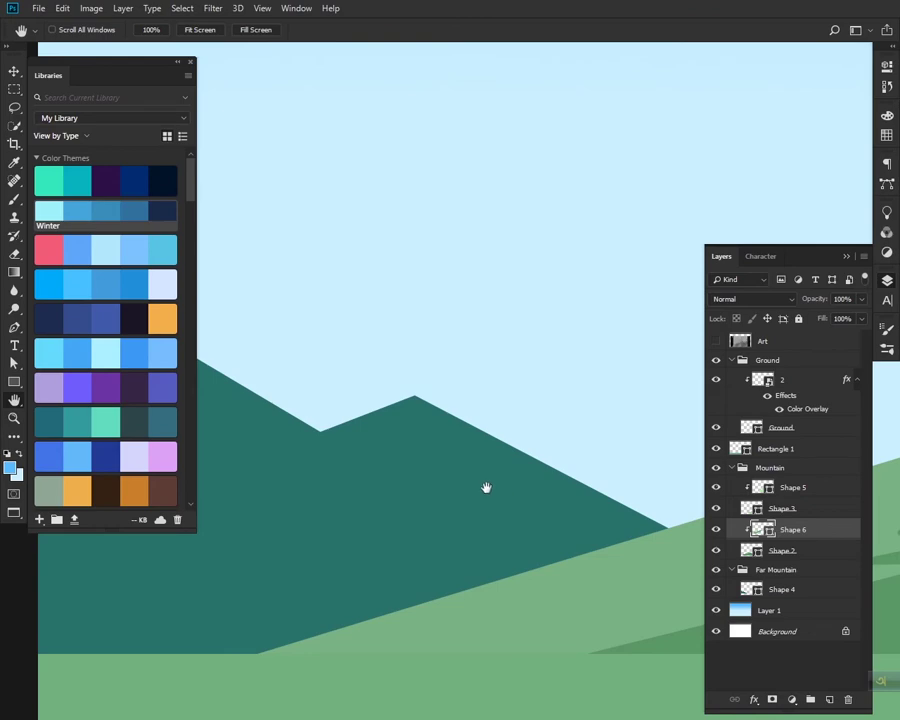
key(p)
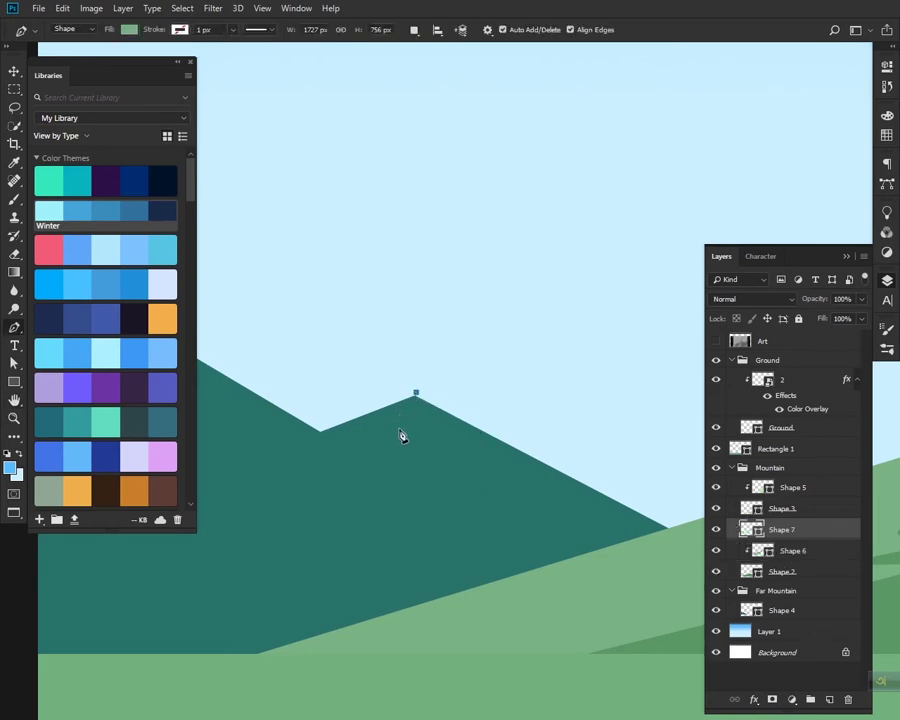
drag(454, 468, 420, 480)
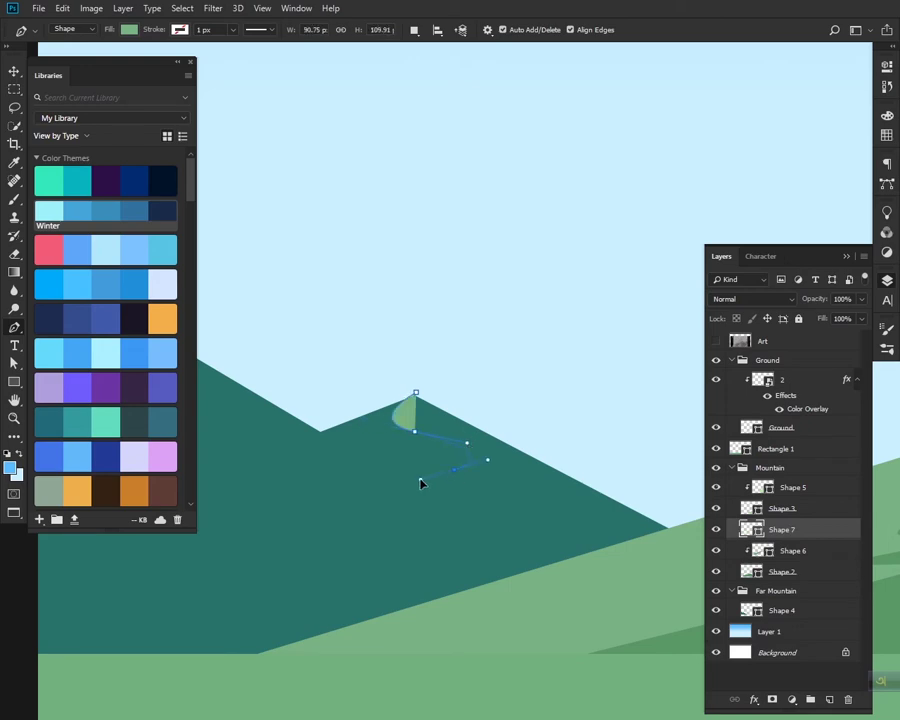
drag(567, 536, 645, 540)
click(656, 568)
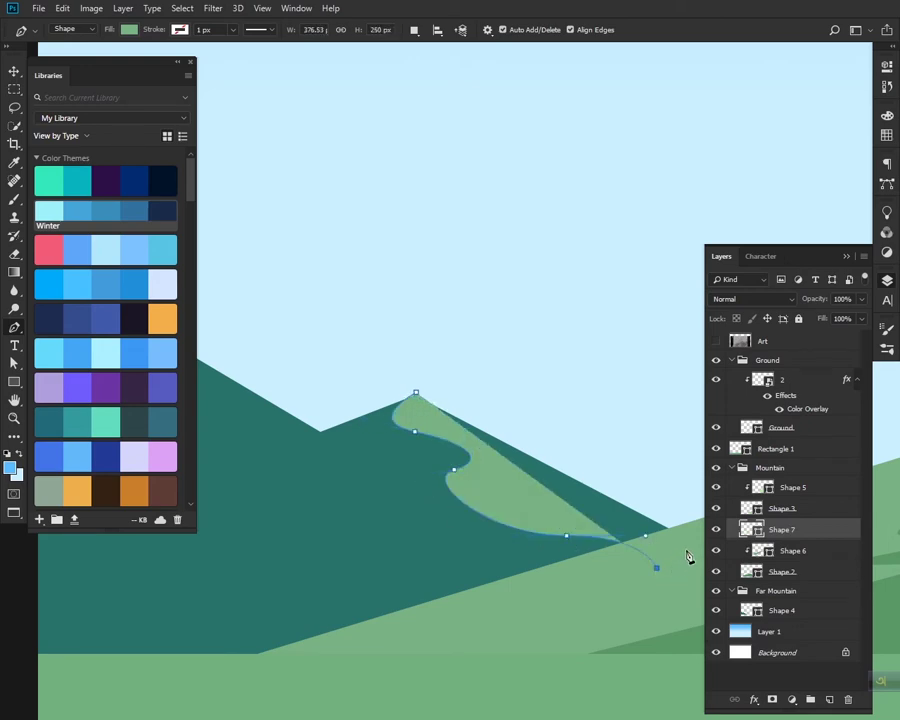
click(686, 549)
click(690, 519)
drag(639, 411, 471, 319)
click(418, 393)
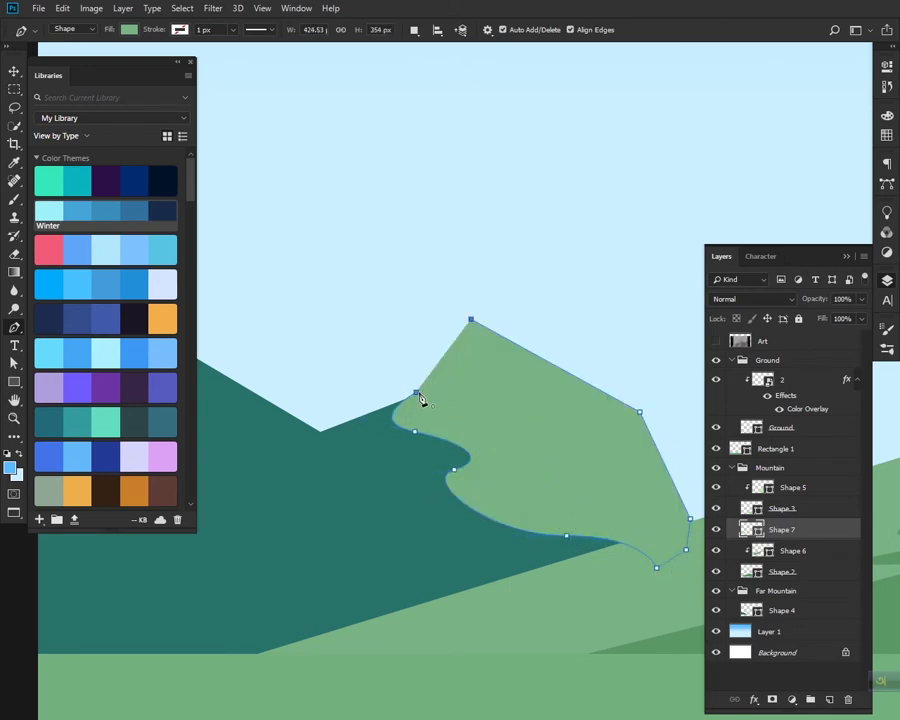
Step: Move Shape 7 into the Far Mountain group and fill it teal 268b80
drag(770, 530, 790, 592)
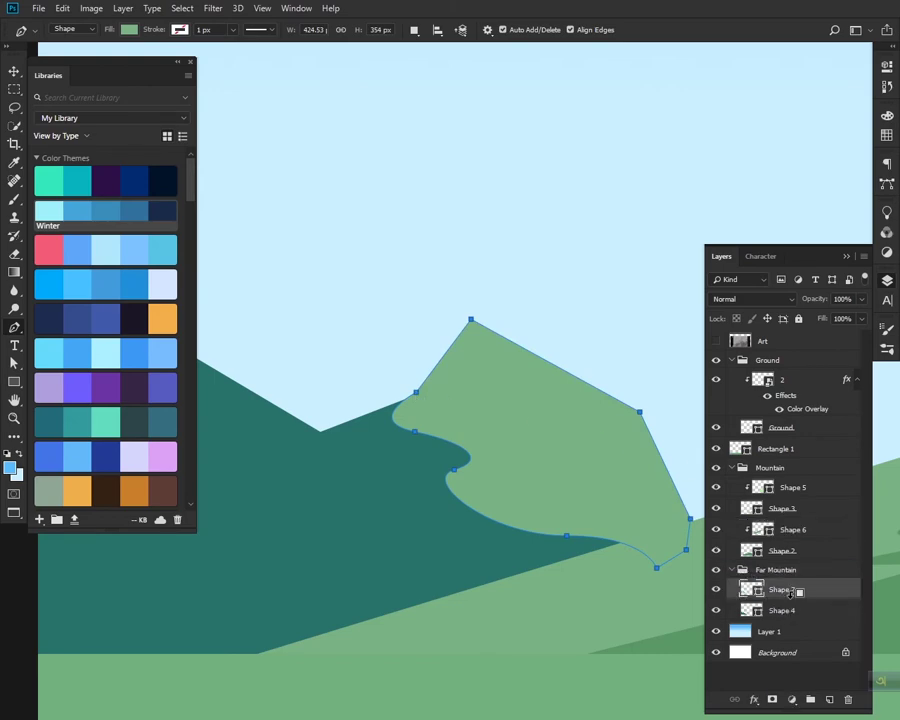
double_click(752, 590)
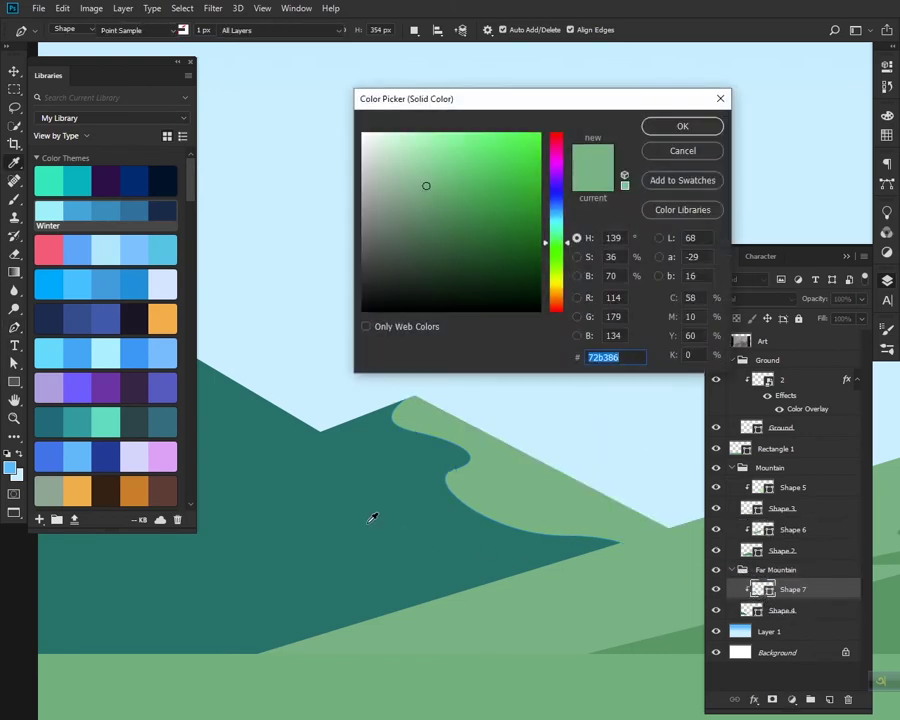
click(372, 517)
drag(466, 225, 492, 214)
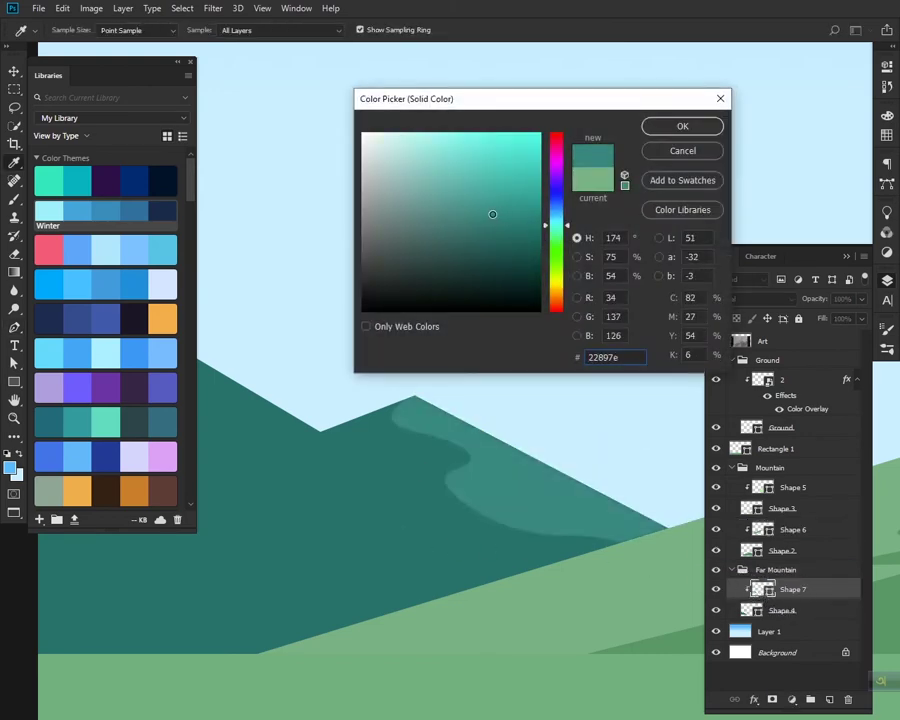
click(681, 125)
Step: Zoom in and show the highlight's path points with the Direct Selection tool
scroll(552, 372, up, 2)
scroll(600, 395, up, 1)
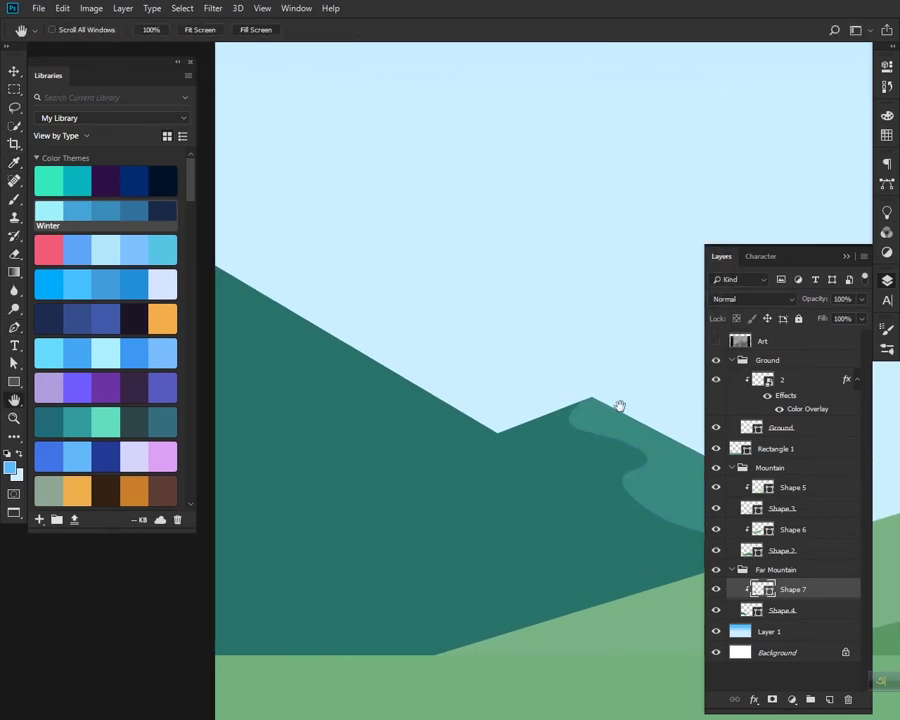
key(a)
click(585, 430)
Step: Reshape Shape 8's anchors, lowering its left end and pushing its right point outward, keeping the dark green fill
drag(592, 436, 612, 434)
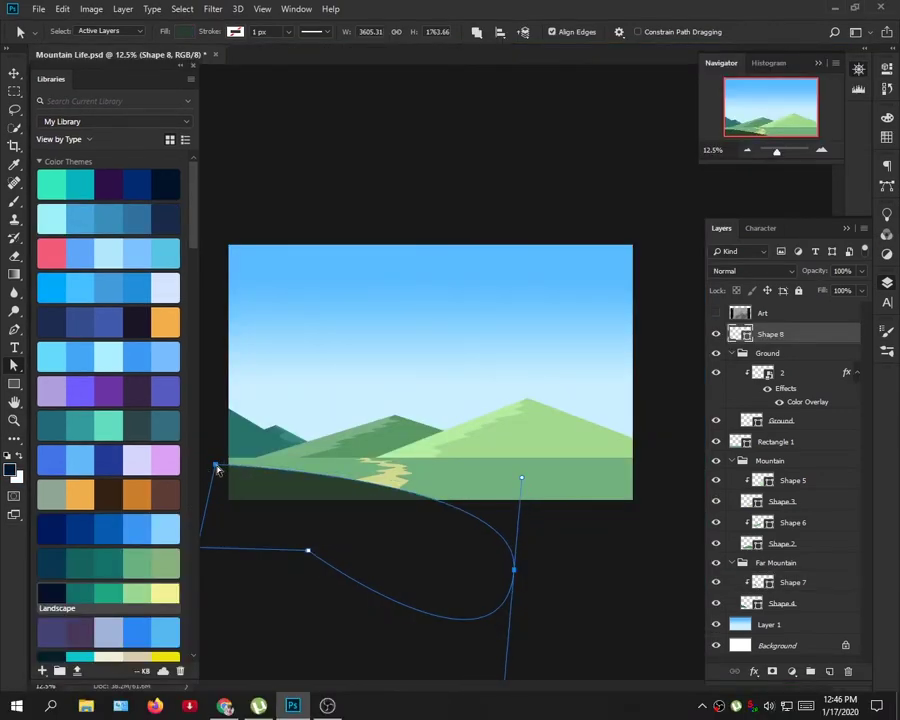
drag(216, 466, 207, 485)
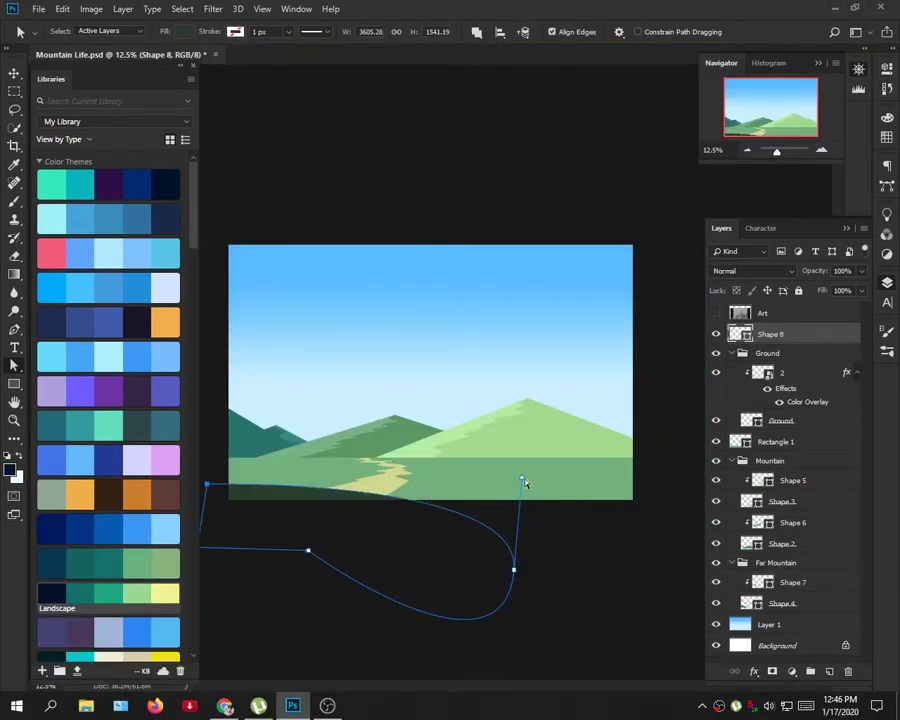
drag(525, 484, 554, 476)
click(586, 541)
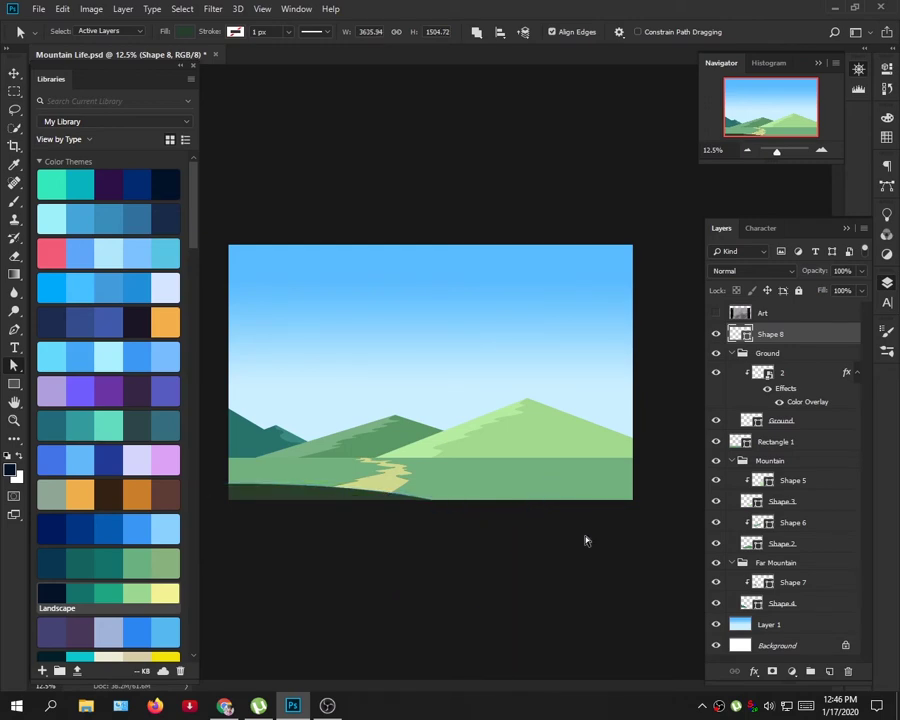
double_click(735, 334)
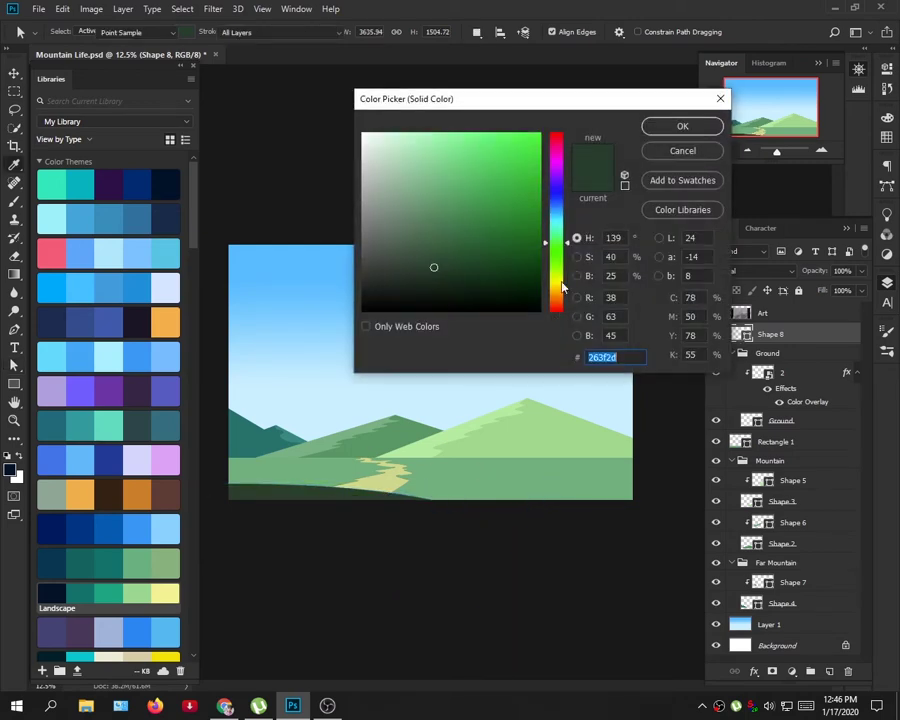
click(689, 130)
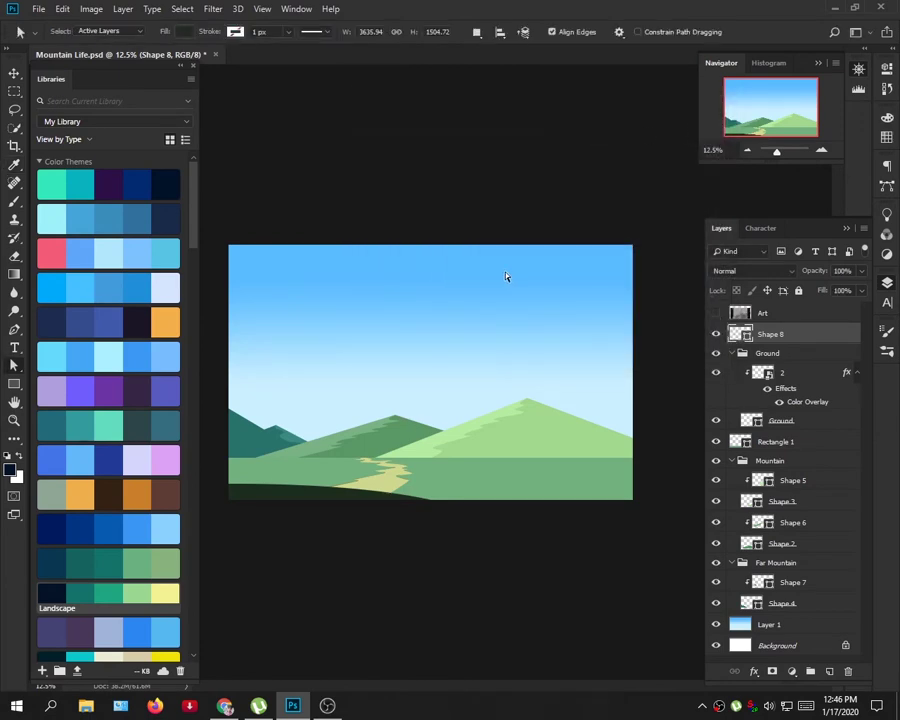
Step: Zoom and pan to the left mountains and select the far mountain layer
scroll(316, 420, up, 1)
key(space)
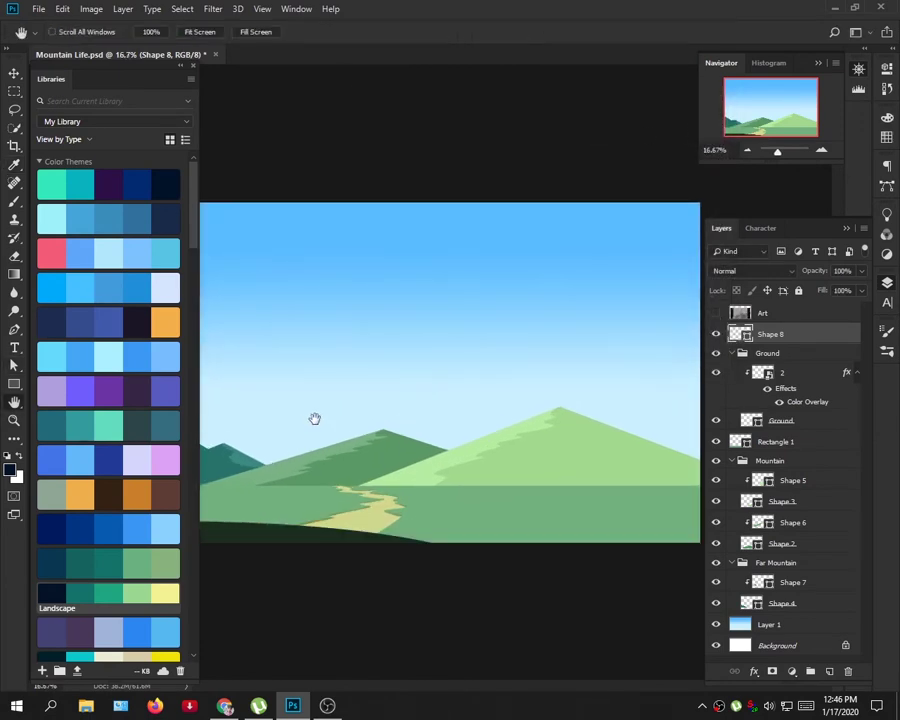
drag(428, 414, 582, 382)
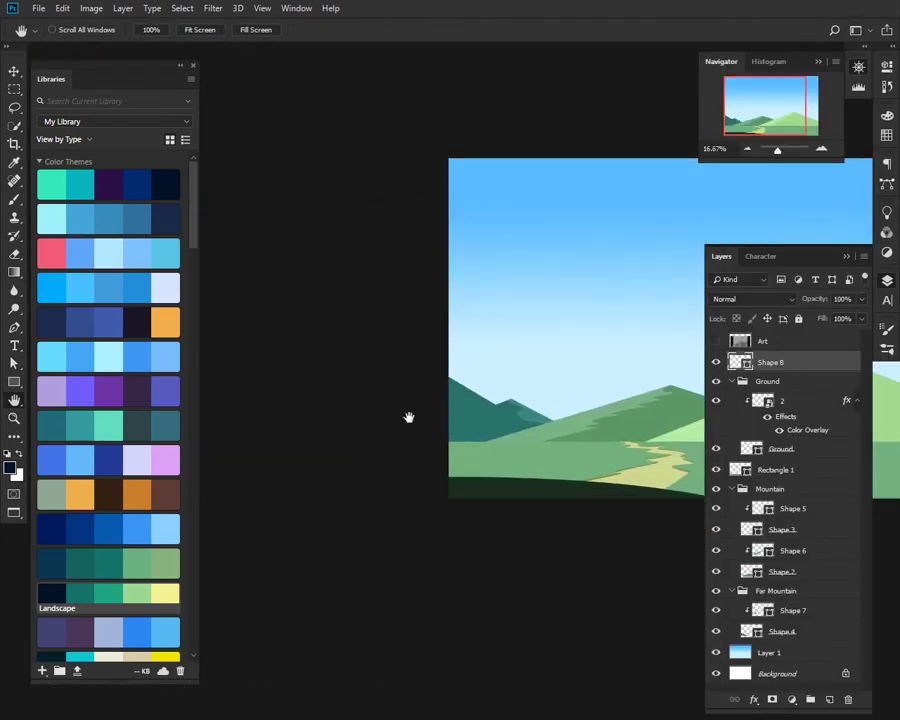
scroll(434, 418, up, 2)
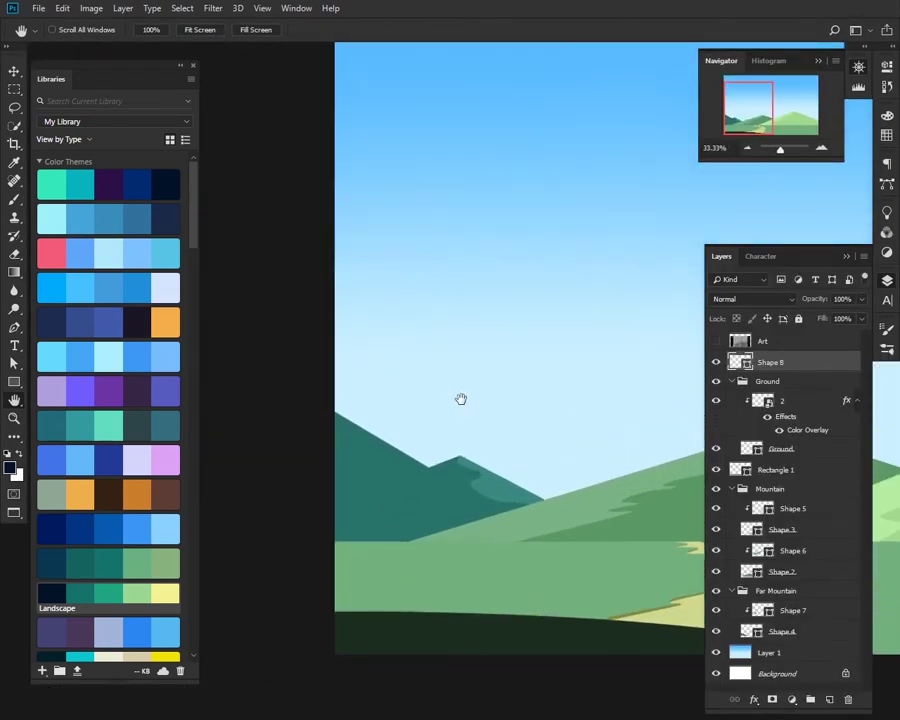
key(v)
click(390, 456)
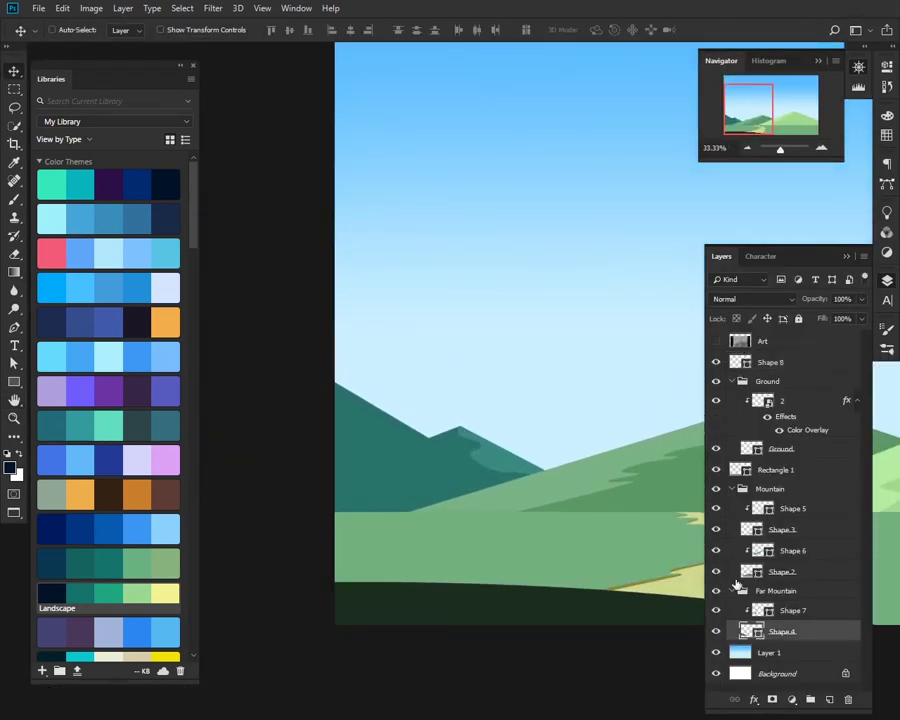
Step: Above Shape 7, outline a highlight over the left peak, undoing two misplaced upper points
click(803, 612)
key(p)
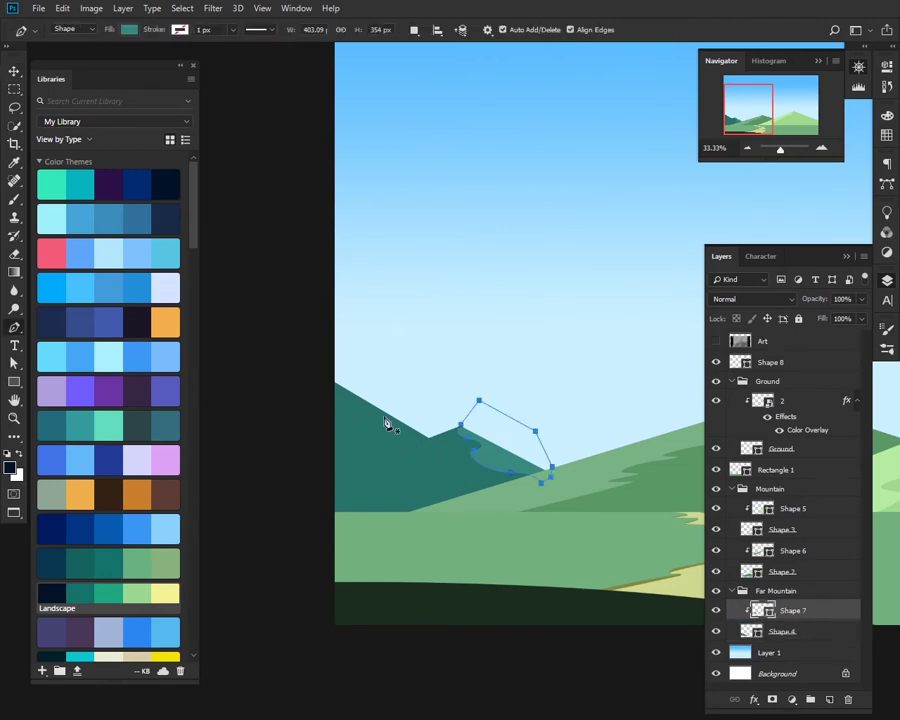
click(458, 428)
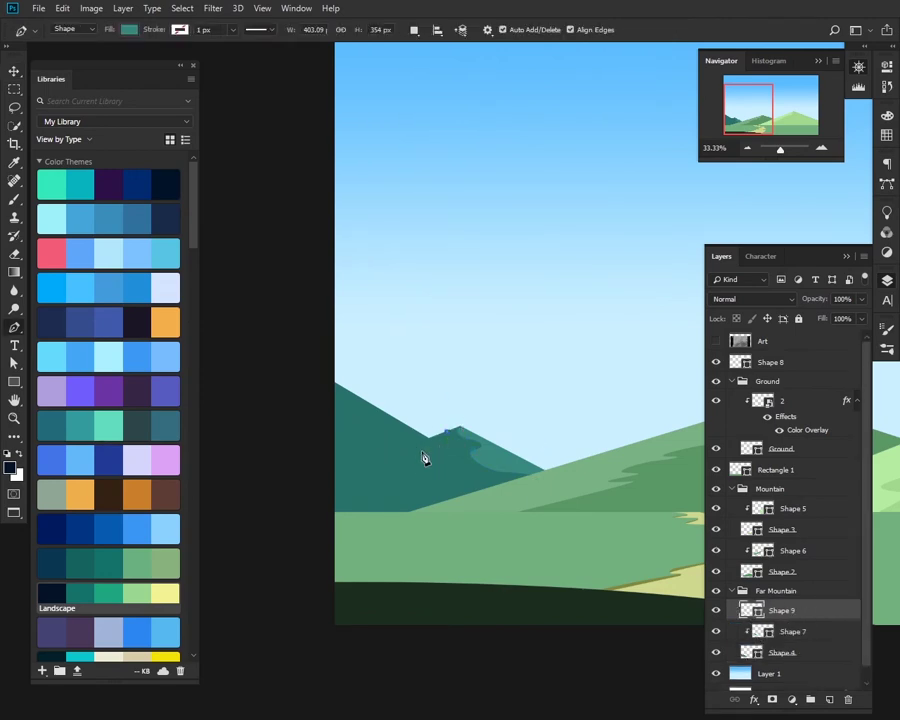
click(383, 433)
click(345, 414)
click(288, 412)
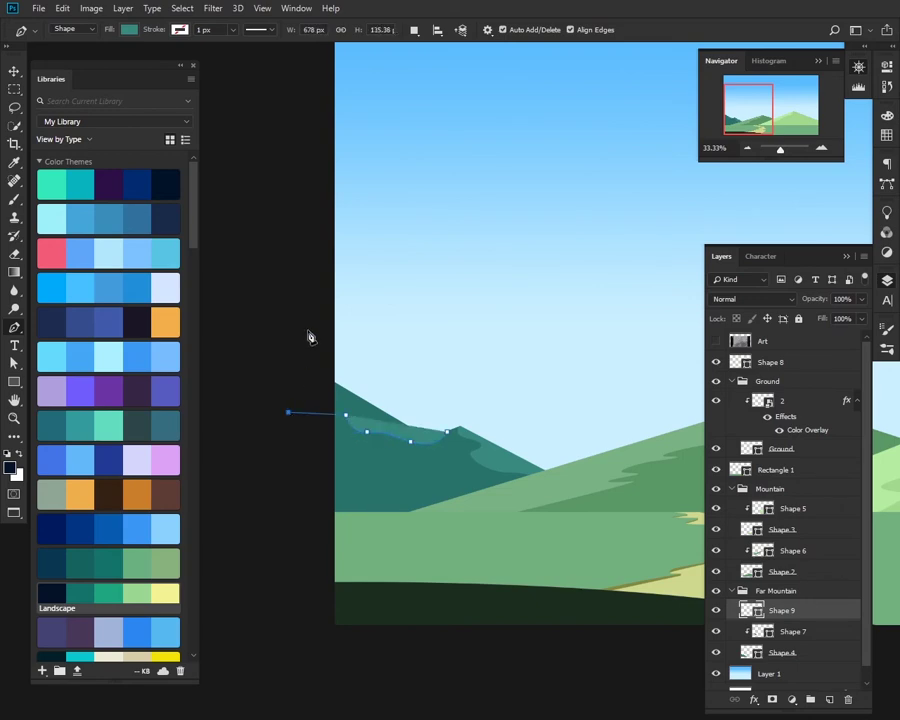
click(306, 287)
click(365, 279)
click(433, 340)
click(446, 431)
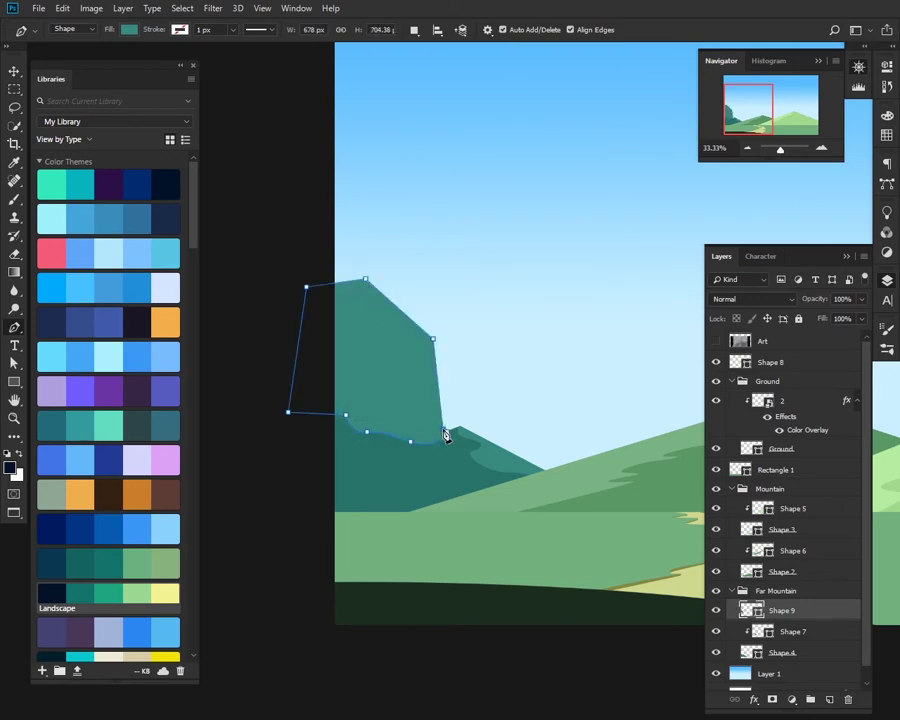
key(ctrl+z)
key(ctrl+z)
key(ctrl+z)
key(ctrl+z)
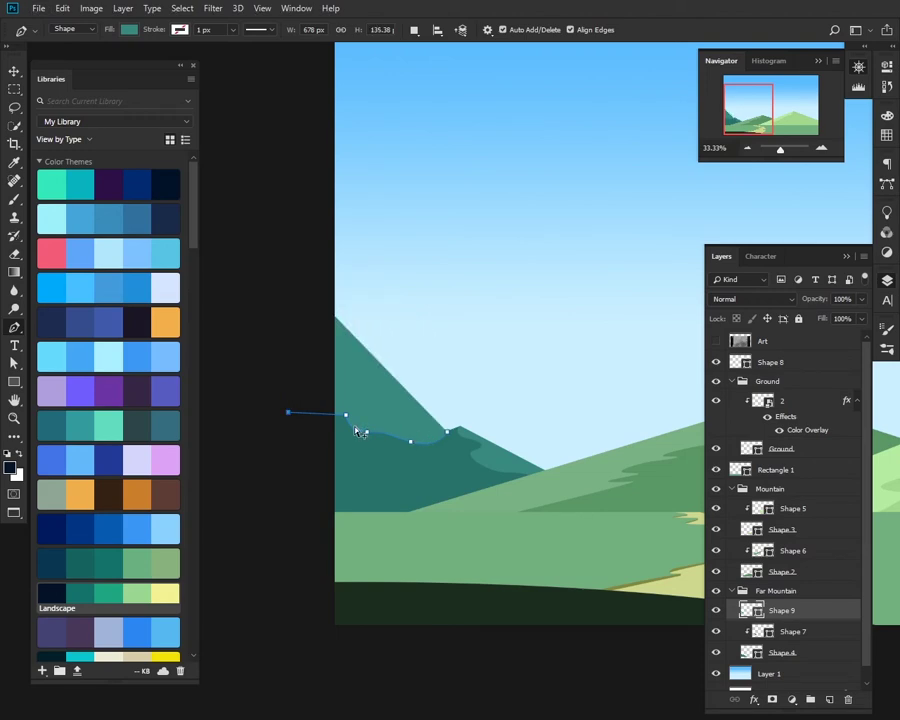
key(ctrl+z)
Step: Redraw the highlight's top edge, close Shape 9 and clip it to the far mountain
click(316, 412)
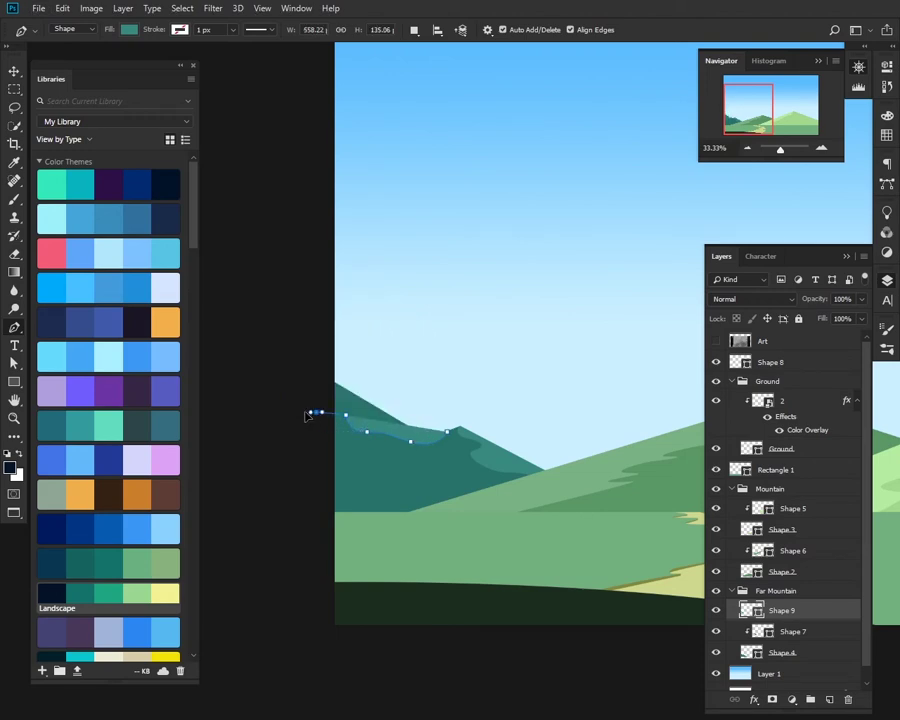
click(253, 404)
click(278, 350)
click(355, 329)
click(409, 362)
click(446, 431)
click(447, 432)
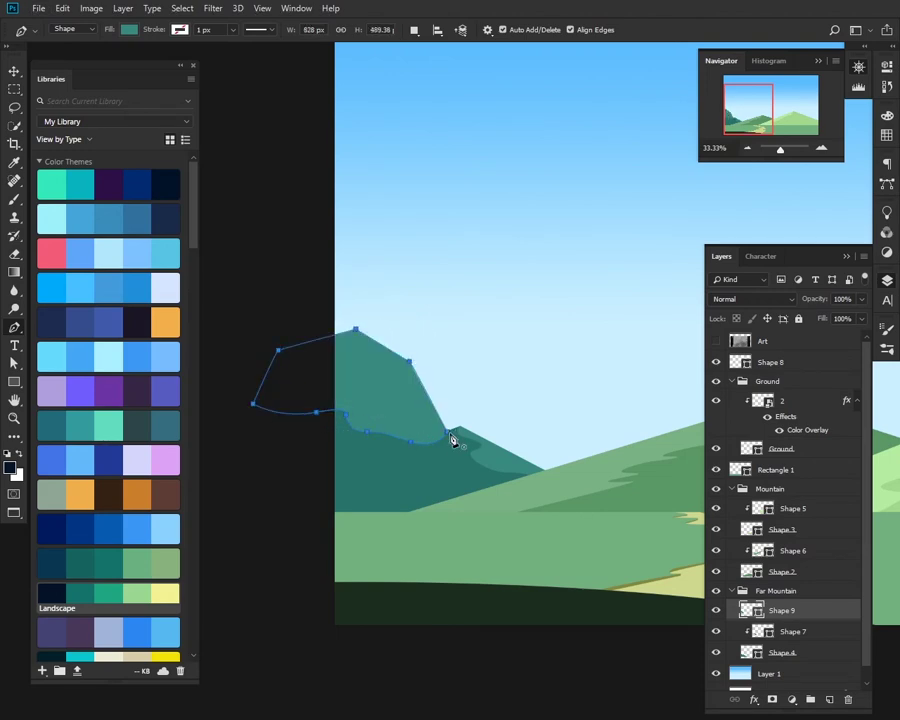
alt+click(798, 621)
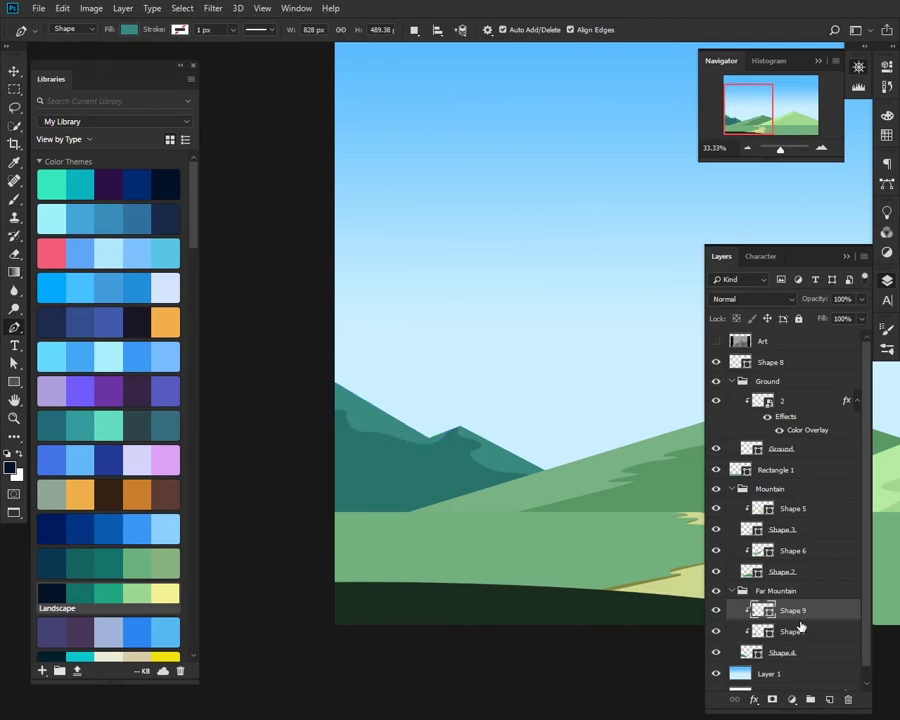
key(ctrl+plus)
key(ctrl+plus)
key(ctrl+plus)
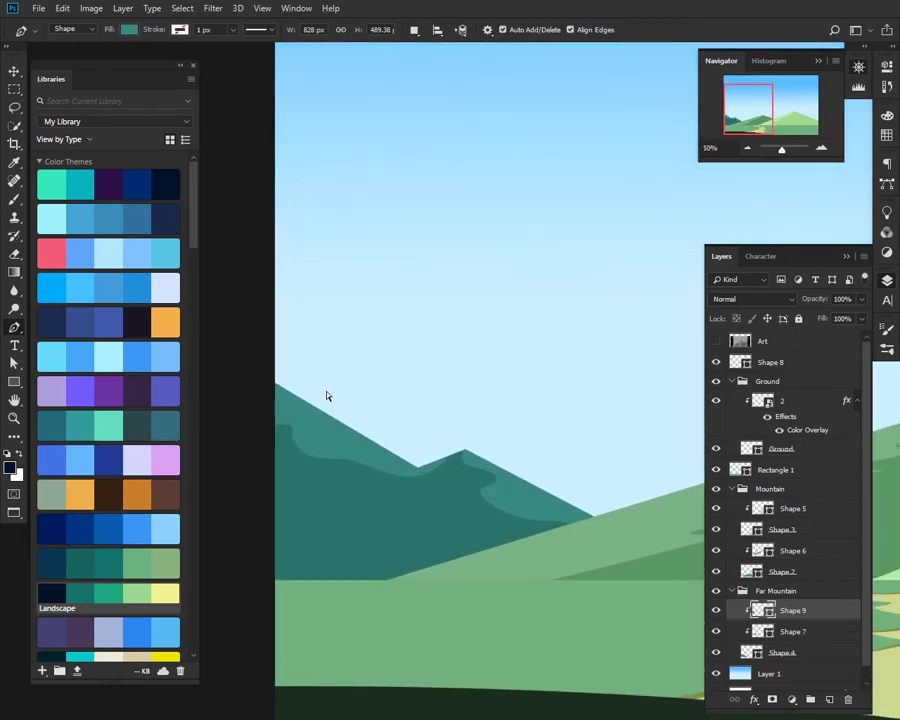
Step: Pan to the left highlight and select Shape 9's curve point near the ridge
key(j)
key(g)
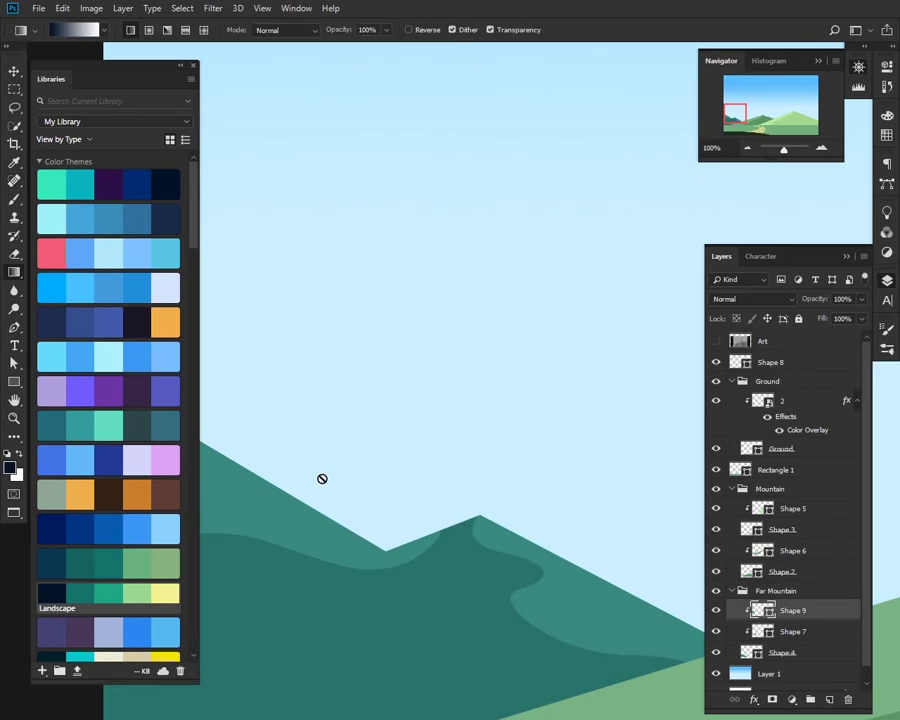
key(h)
drag(320, 474, 600, 440)
key(a)
click(437, 462)
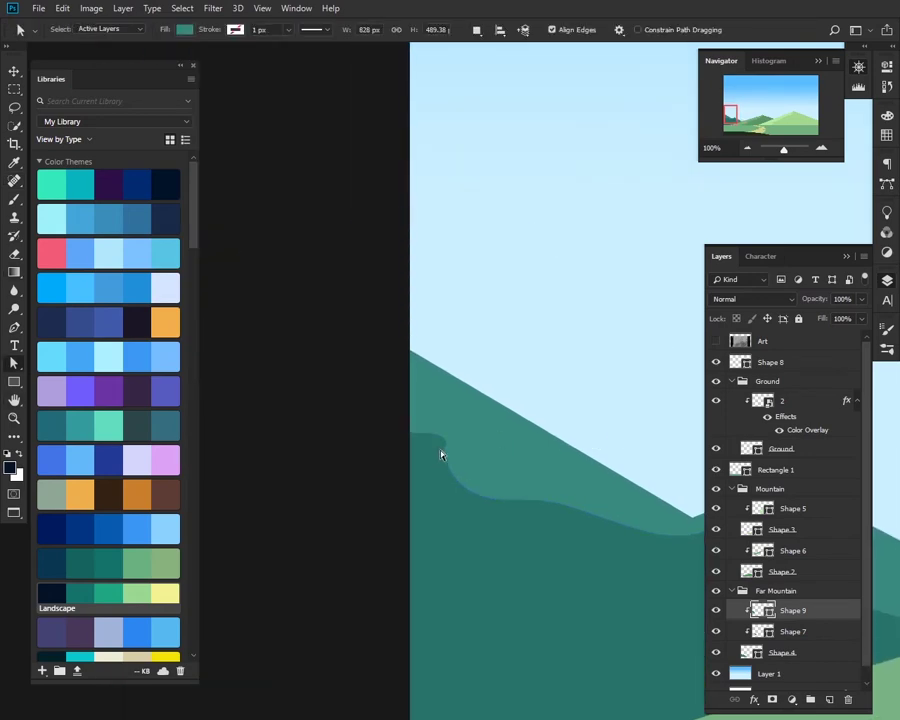
click(440, 451)
click(444, 450)
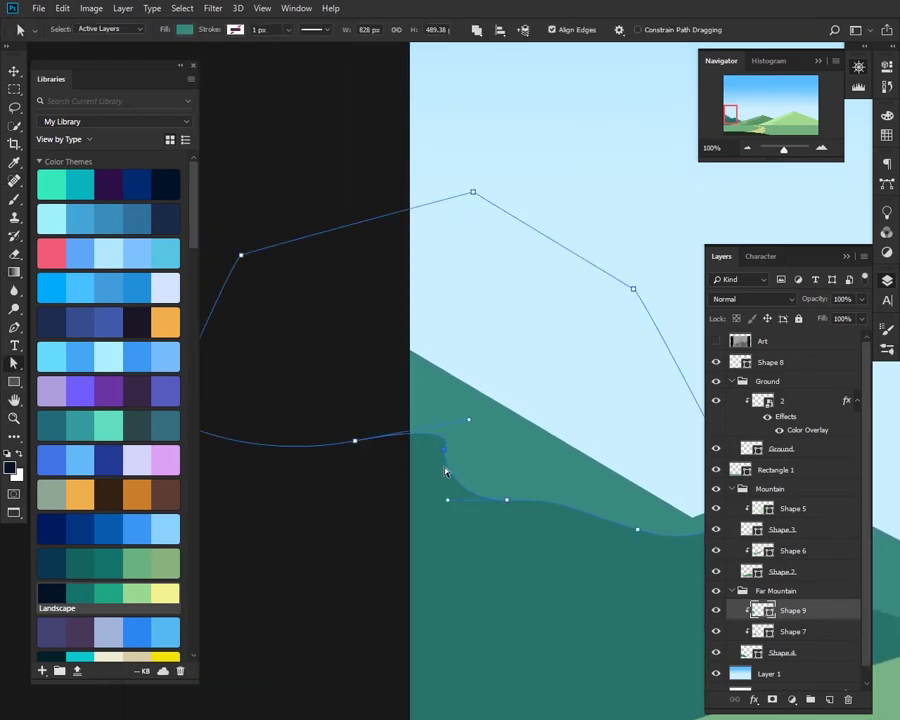
Step: Bend the shading curve through its middle point and lift it near the left point
click(490, 504)
drag(487, 455, 484, 450)
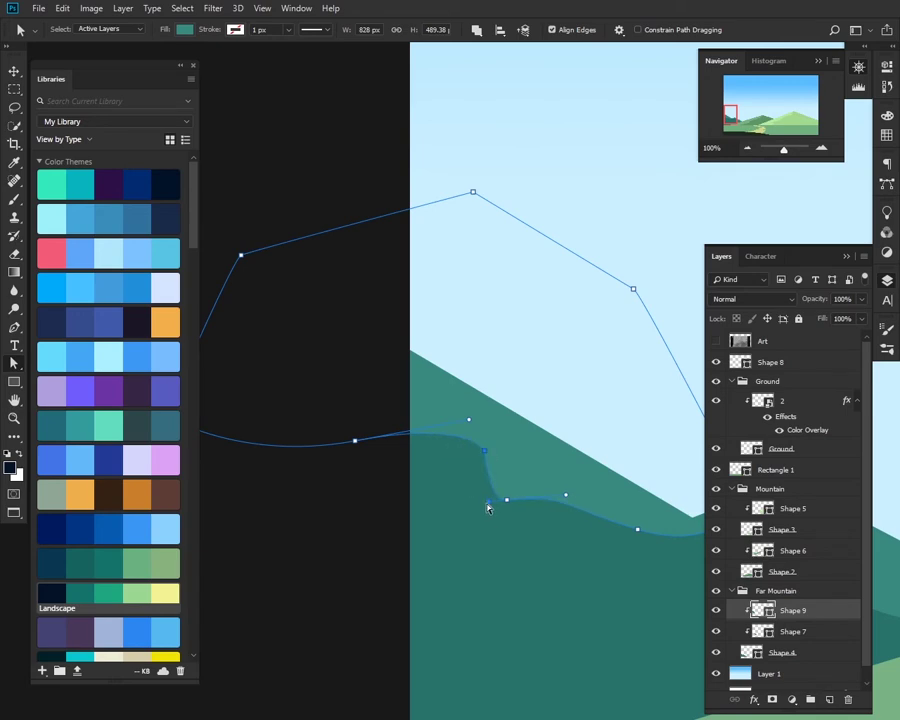
click(452, 503)
click(472, 420)
drag(472, 424, 472, 395)
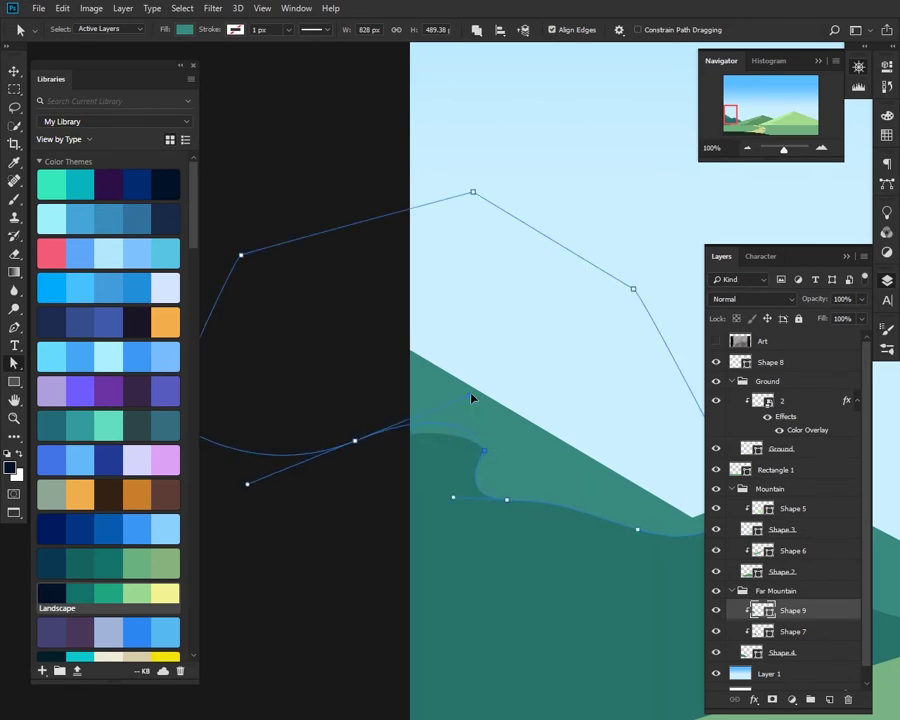
click(576, 382)
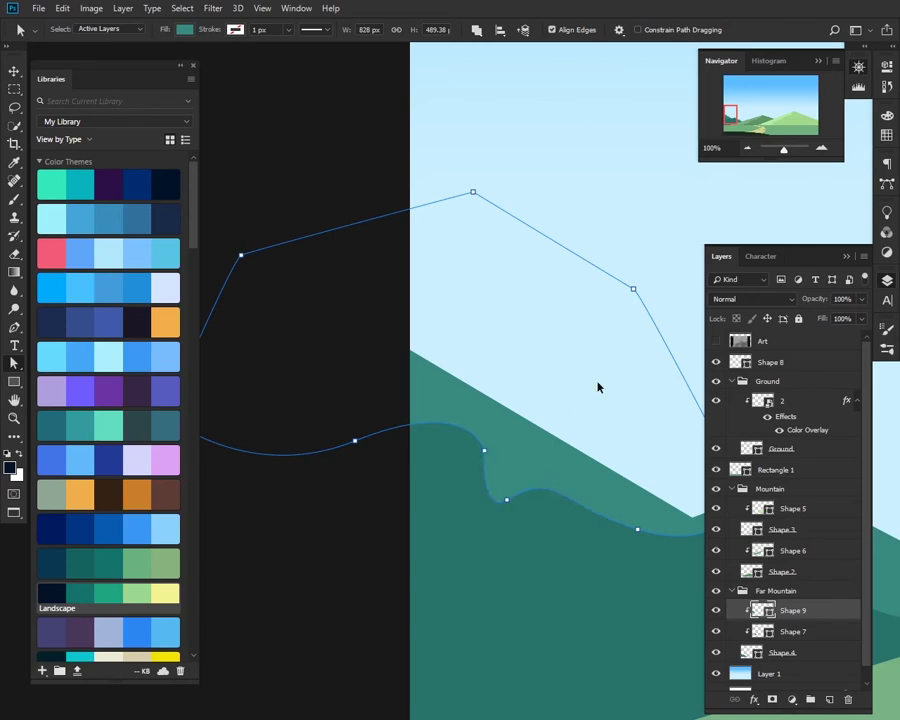
Step: Zoom in on the teal peak's shading and pull the curve's loop point up-left to smooth it
key(ctrl+0)
key(j)
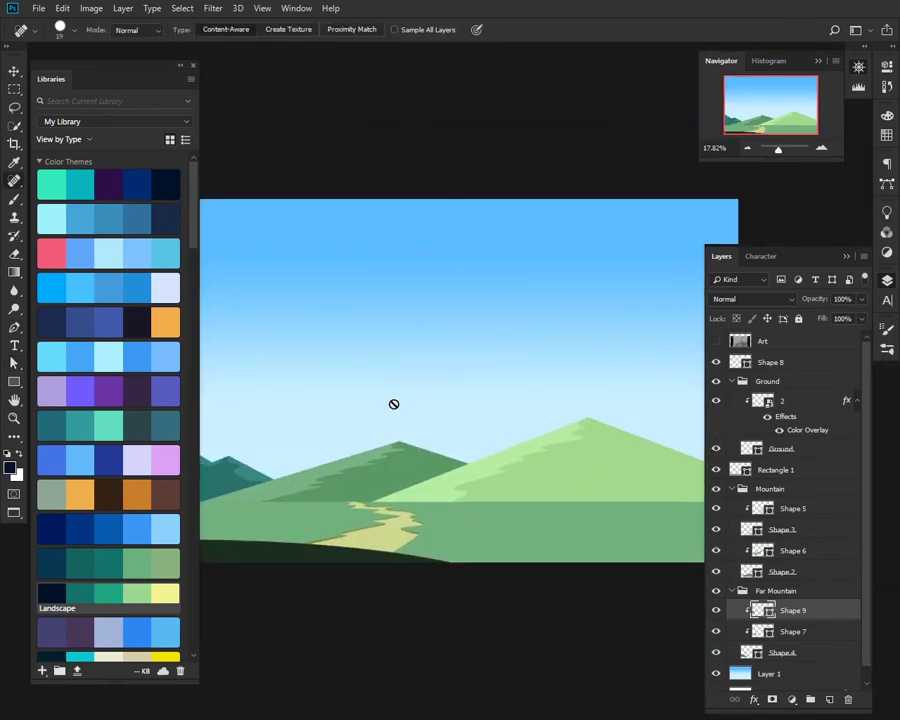
key(g)
key(h)
drag(446, 404, 580, 402)
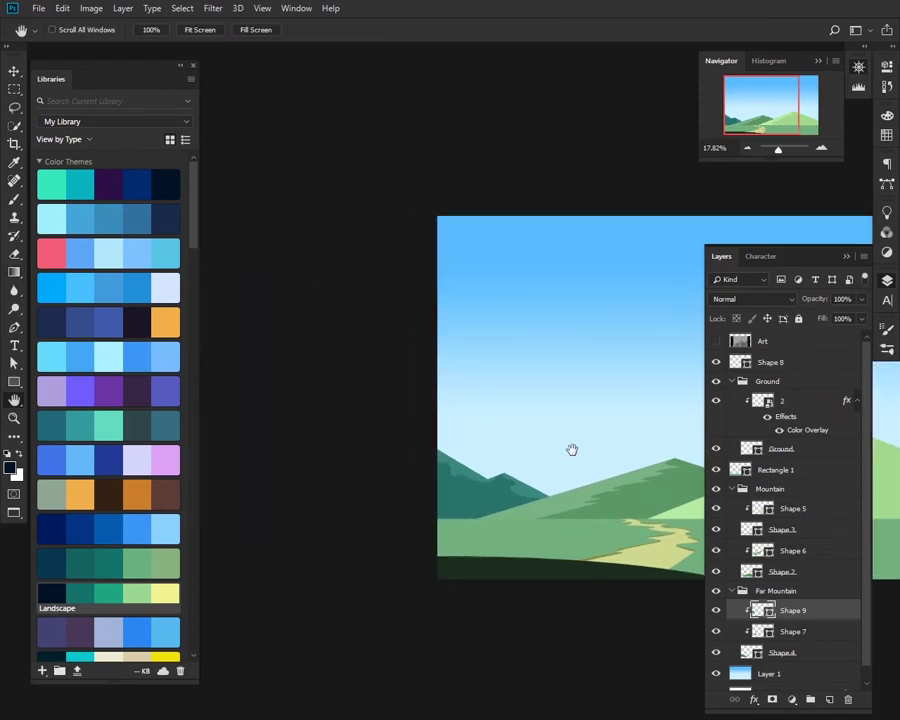
ctrl+click(444, 464)
ctrl+click(451, 468)
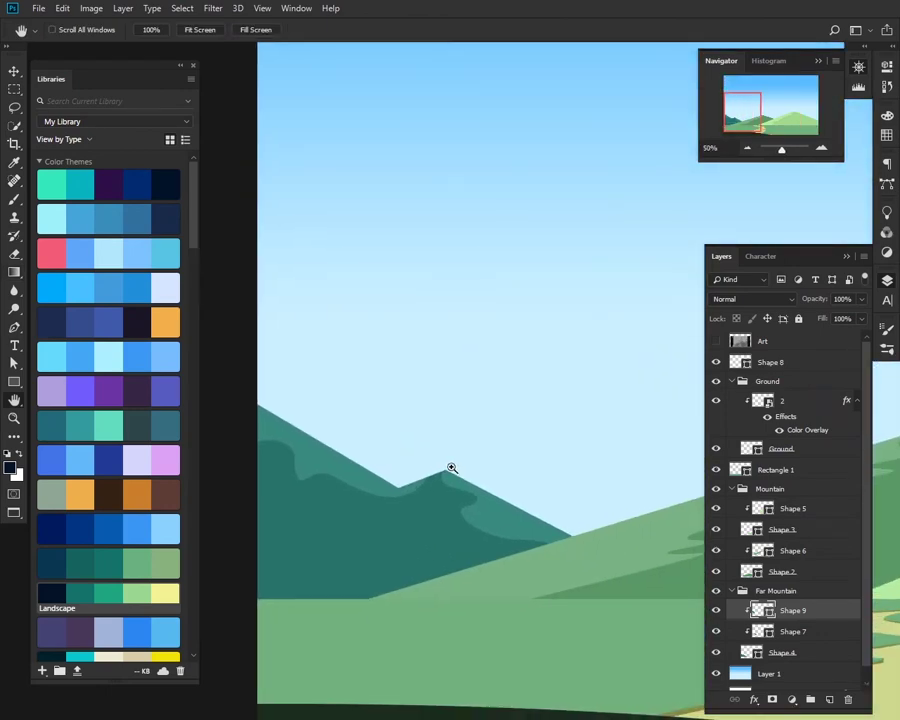
ctrl+click(451, 468)
ctrl+click(386, 520)
key(a)
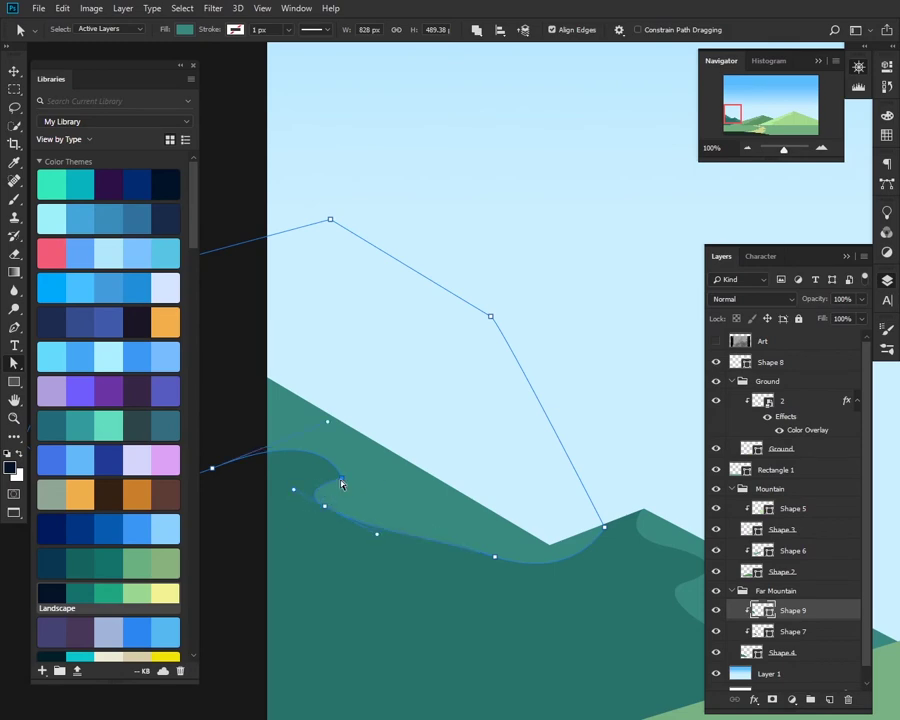
drag(341, 482, 314, 460)
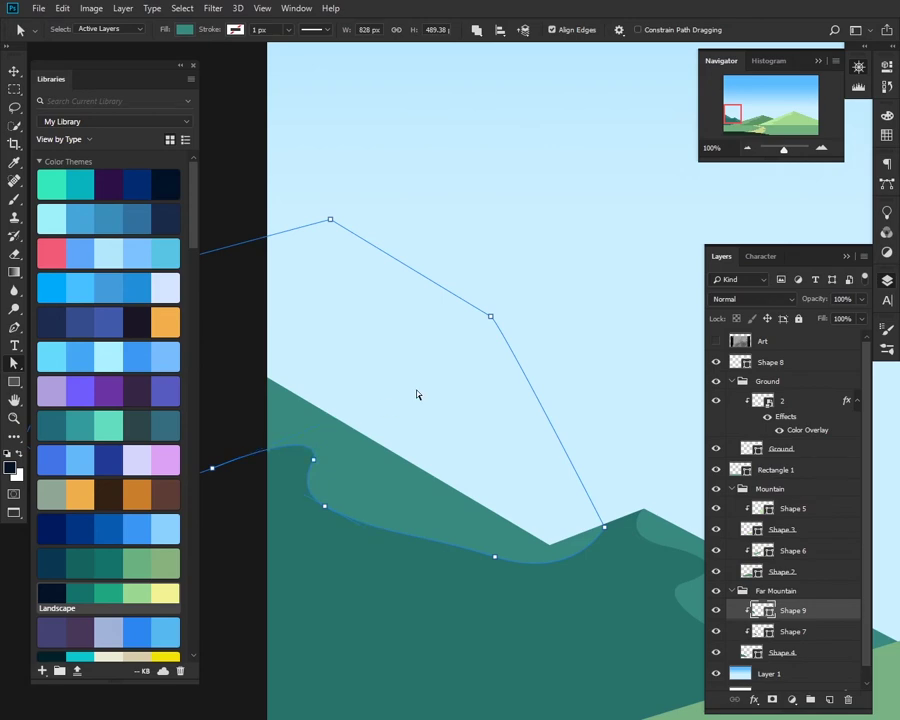
Step: Reshape the shading's lower curve and nudge its right point up-left
scroll(426, 408, right, 3)
scroll(426, 408, down, 1)
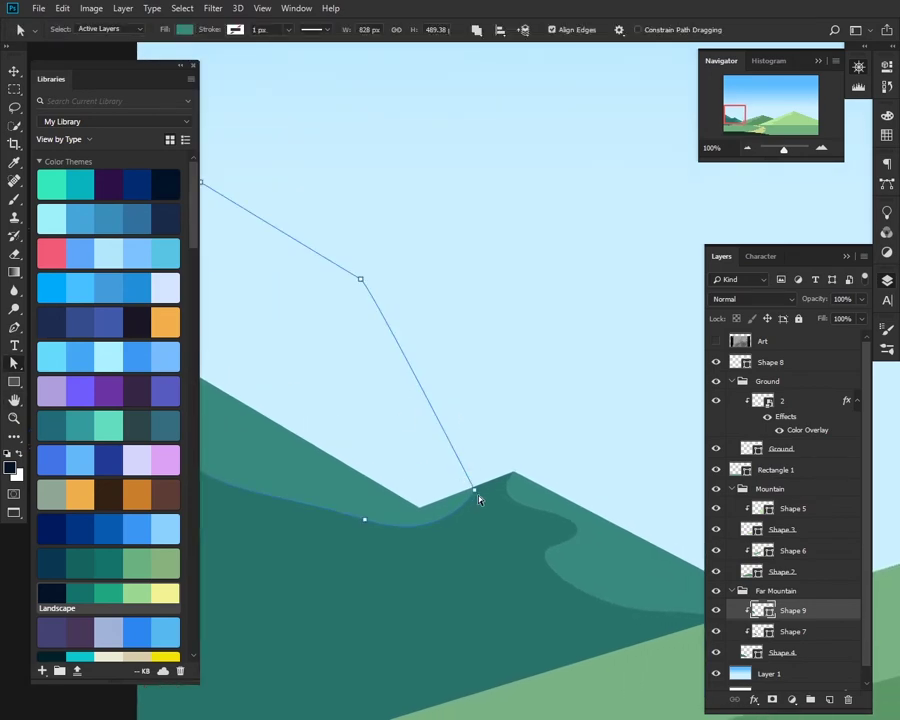
mouse_move(368, 525)
mouse_down()
mouse_move(327, 516)
mouse_move(348, 518)
mouse_up()
click(481, 411)
drag(475, 492, 463, 489)
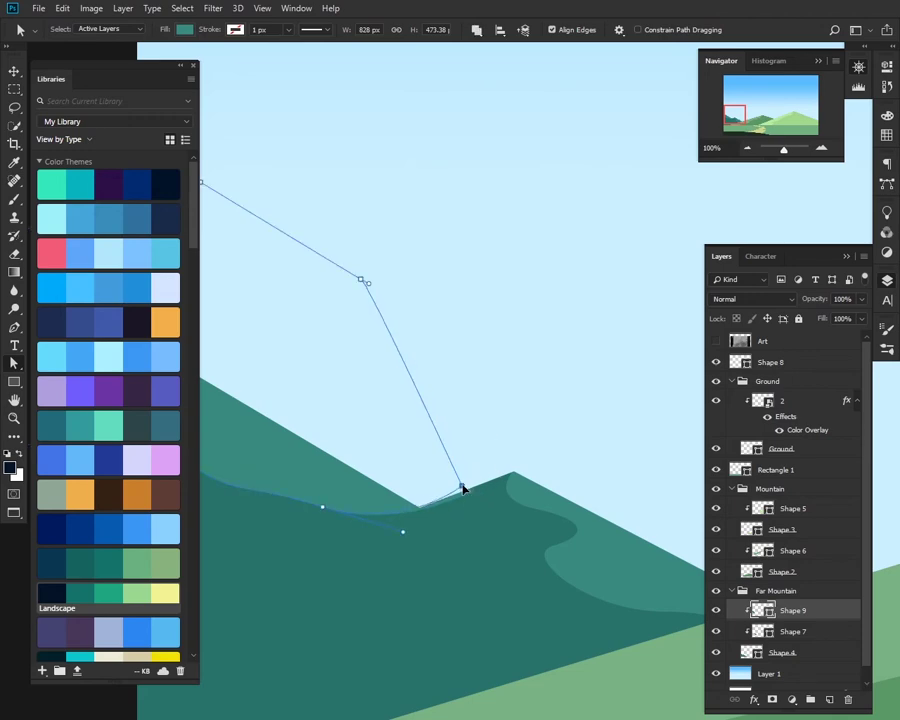
click(494, 448)
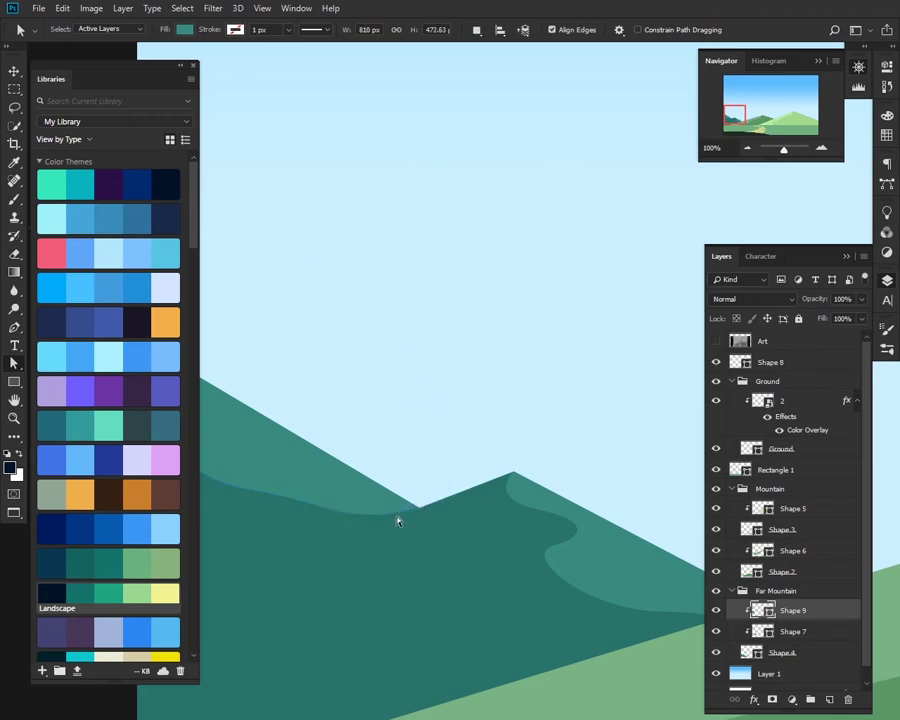
Step: Zoom to 400% on the ridge join, without rasterizing, and align the shading's anchor with the ridge
key(ctrl+plus)
key(ctrl+plus)
key(j)
click(408, 574)
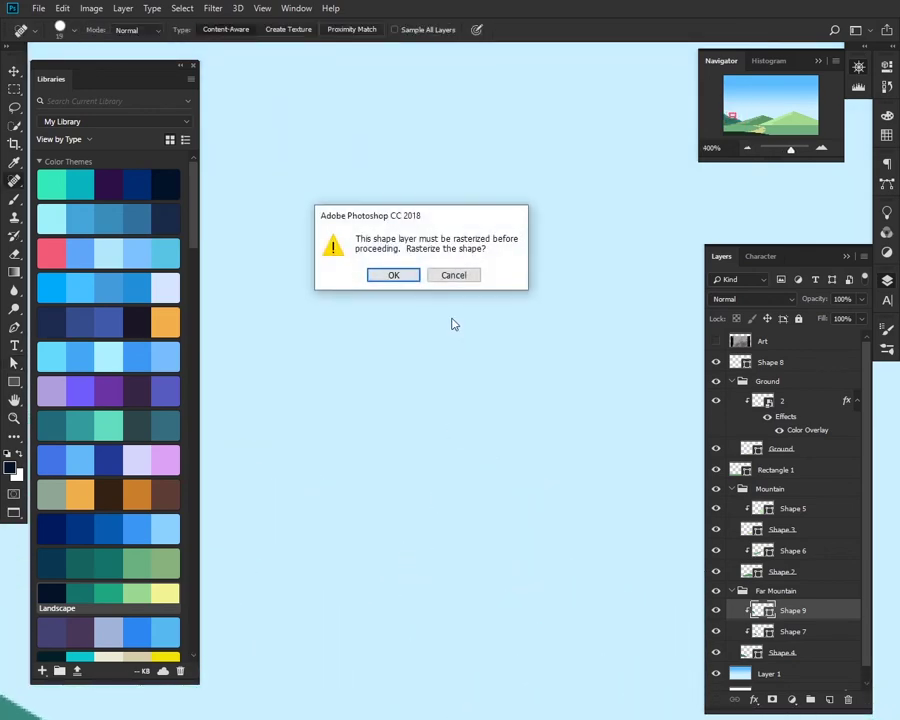
click(453, 275)
drag(446, 464, 592, 267)
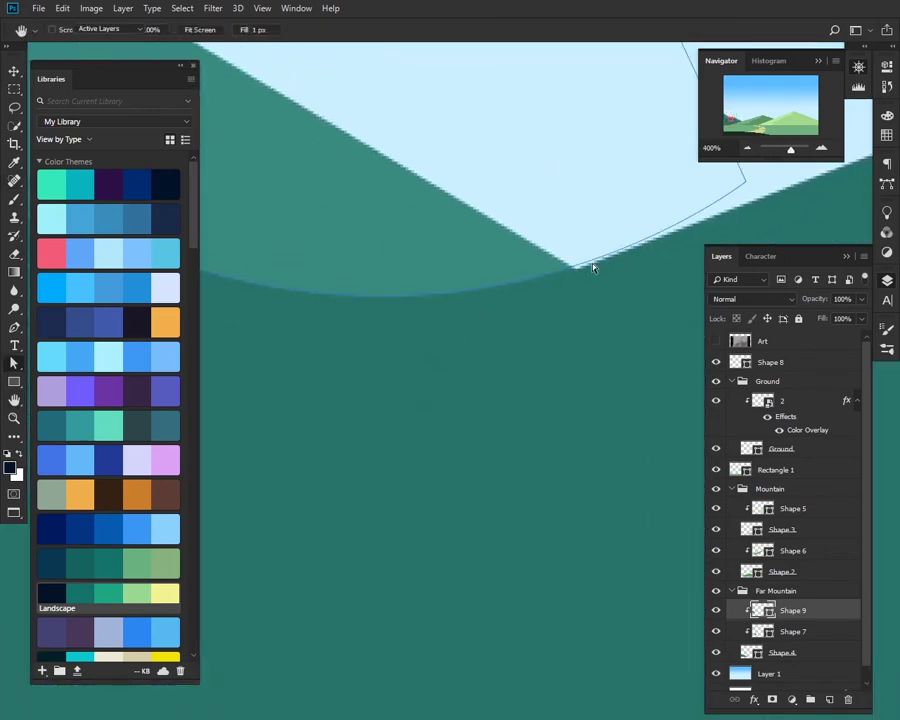
key(space)
mouse_move(747, 185)
mouse_down()
mouse_move(653, 251)
mouse_move(635, 233)
mouse_up()
click(669, 225)
Step: Draw thin horizontal streaks across the sky as Shape 12, filled pale blue #cdedf9
scroll(669, 225, down, 5)
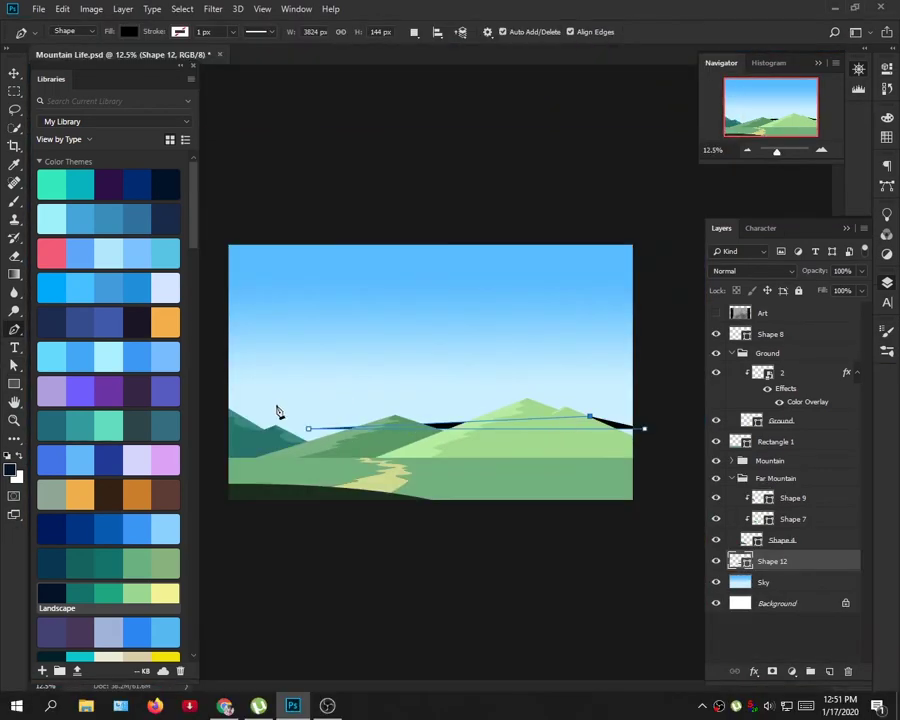
mouse_move(285, 390)
mouse_down()
mouse_move(663, 394)
mouse_move(522, 416)
mouse_move(645, 430)
mouse_up()
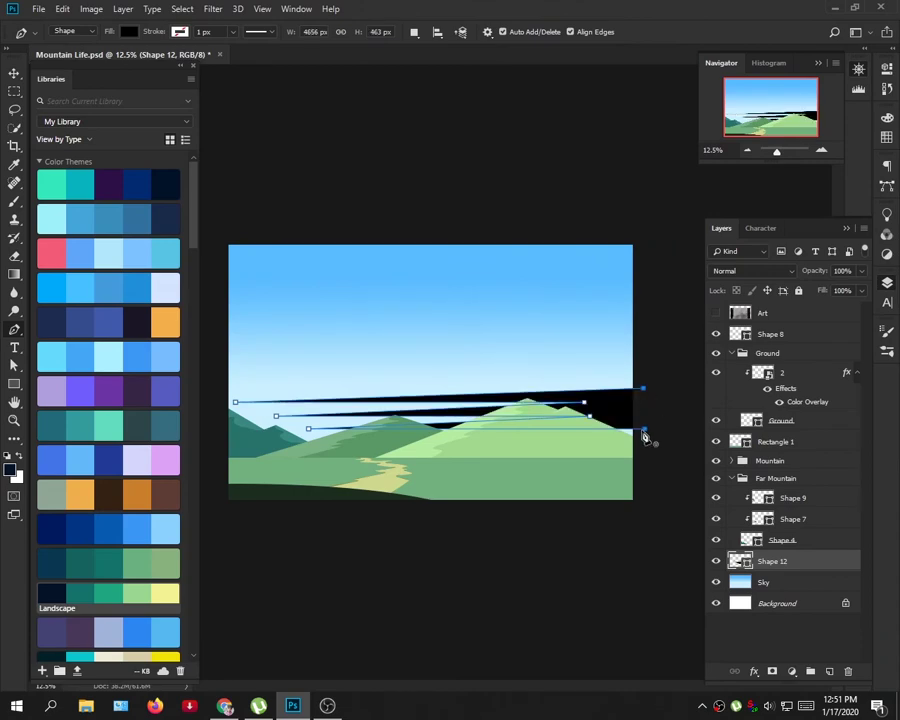
key(Escape)
key(v)
double_click(352, 420)
click(394, 137)
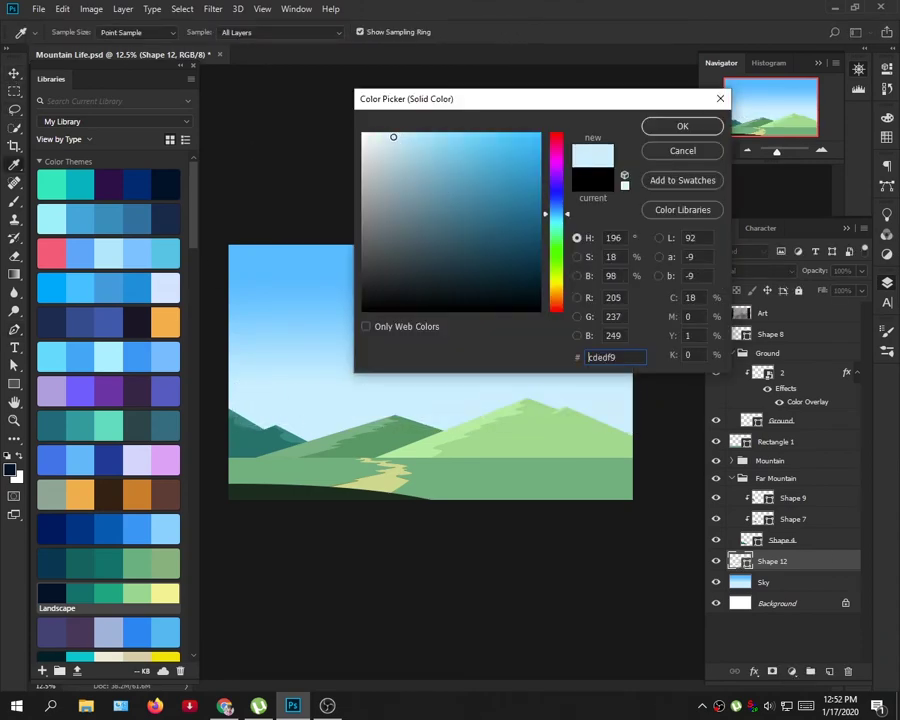
click(412, 129)
click(378, 135)
key(Return)
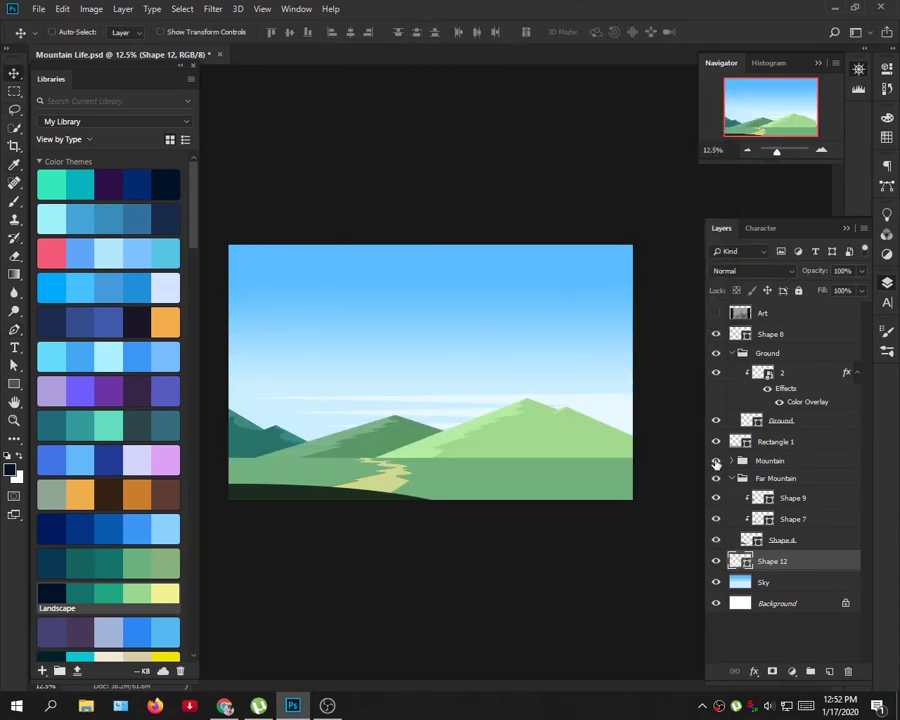
Step: Move Shape 12 into the Mountain group below Shape 3 and rotate it slightly
mouse_move(782, 537)
mouse_down()
mouse_move(766, 458)
mouse_move(820, 590)
mouse_move(770, 451)
mouse_move(842, 496)
mouse_up()
click(731, 478)
key(ctrl+t)
drag(605, 372, 602, 358)
key(Return)
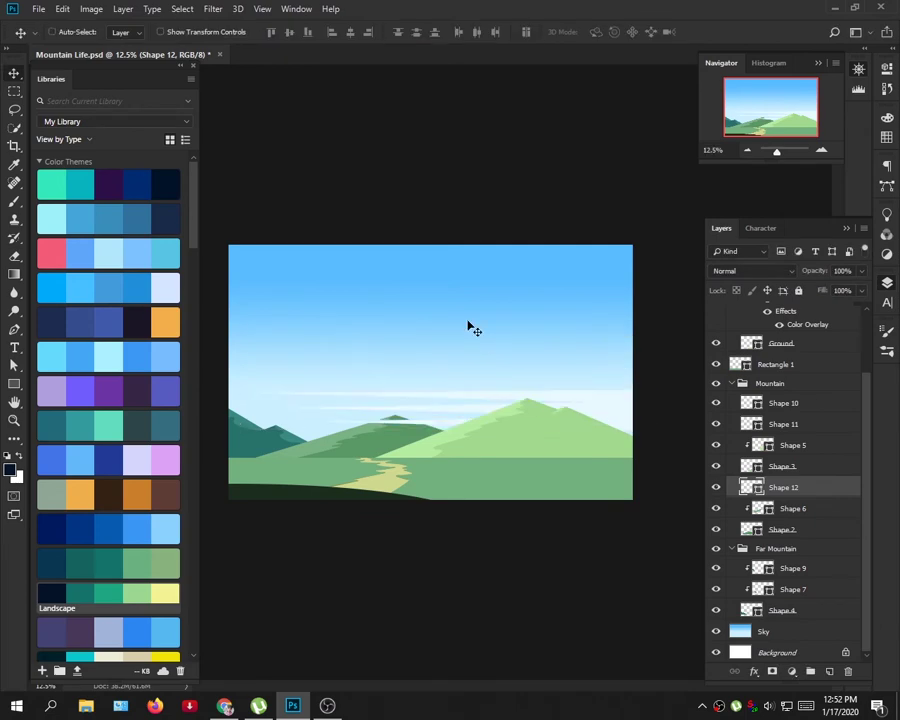
Step: Try a light blending mode, revert to Normal, and set the streaks' opacity to 48%
key(ctrl+plus)
click(753, 270)
click(740, 486)
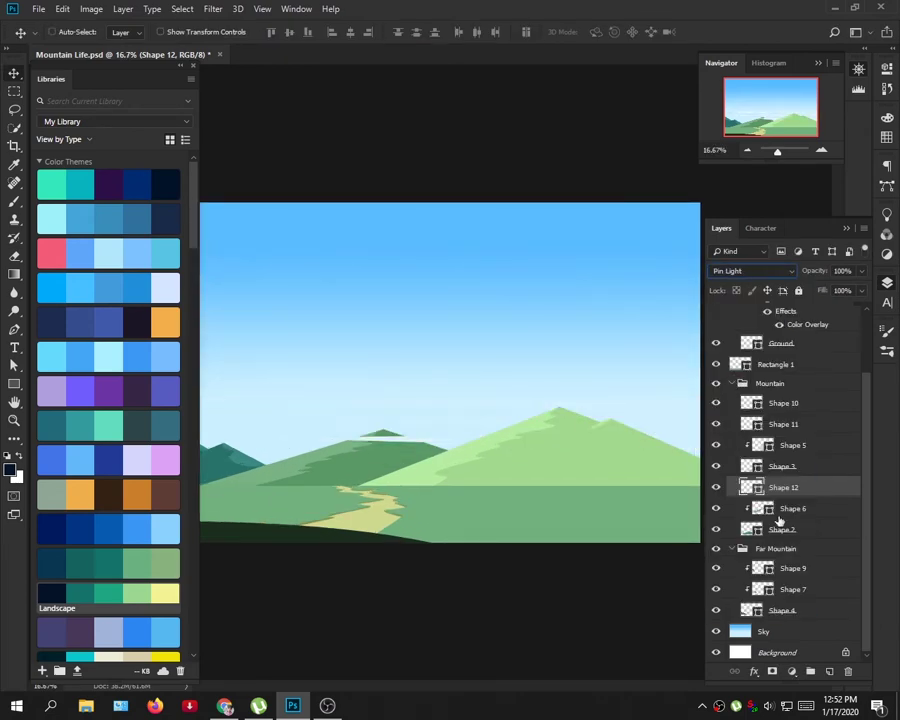
click(753, 270)
click(738, 285)
double_click(752, 487)
key(Return)
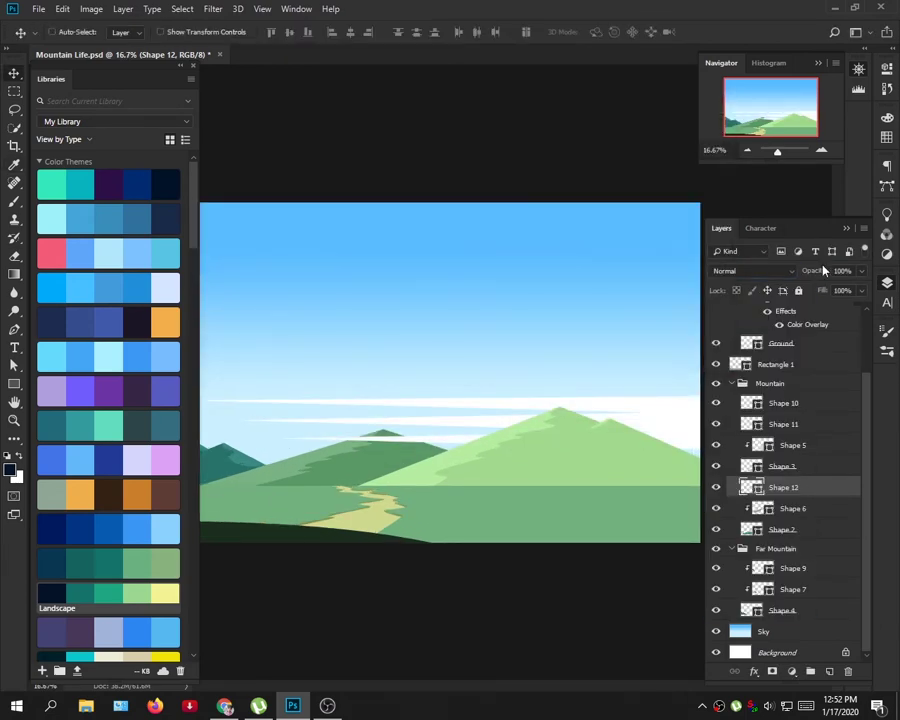
key(4)
key(8)
key(ctrl+minus)
Step: Try Gaussian Blur on the streaks, then cancel it at the smart object prompt
key(a)
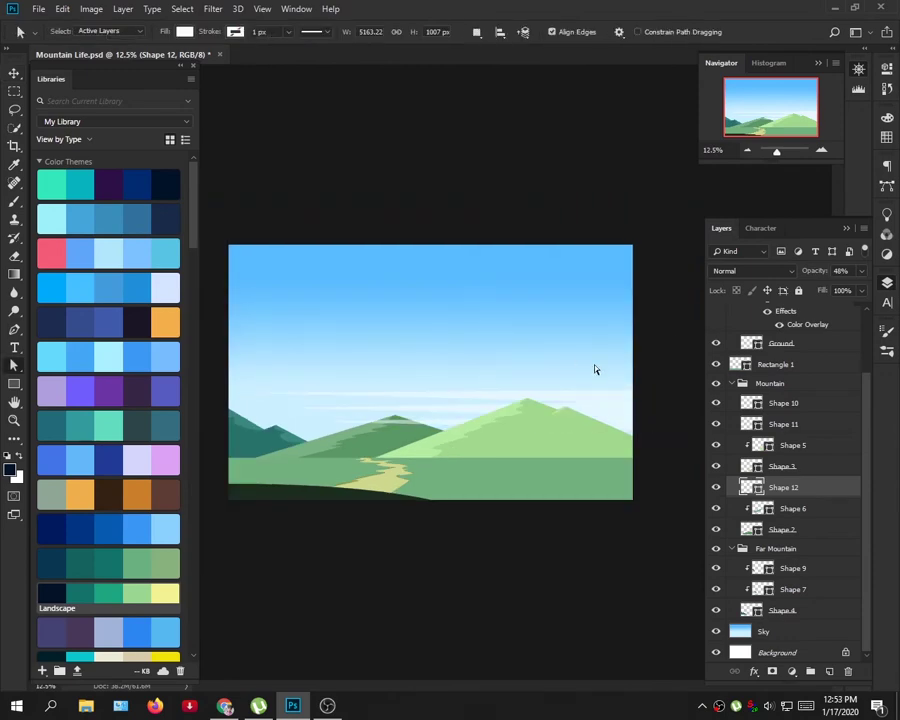
click(213, 8)
click(420, 240)
click(392, 272)
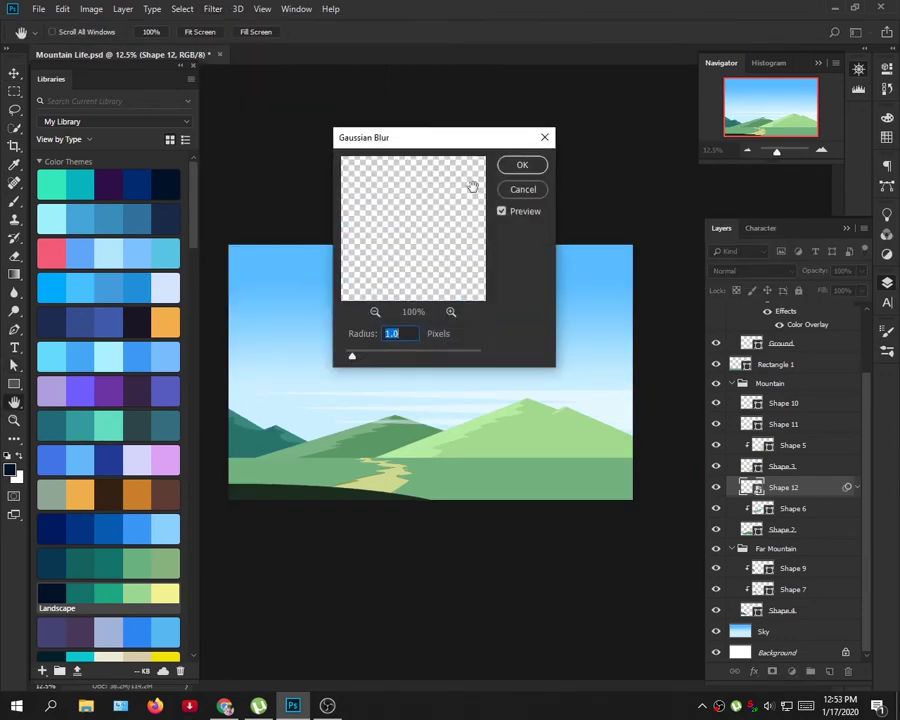
key(Escape)
Step: Draw a white ellipse above the left mountain, just above the Sky layer
key(l)
key(u)
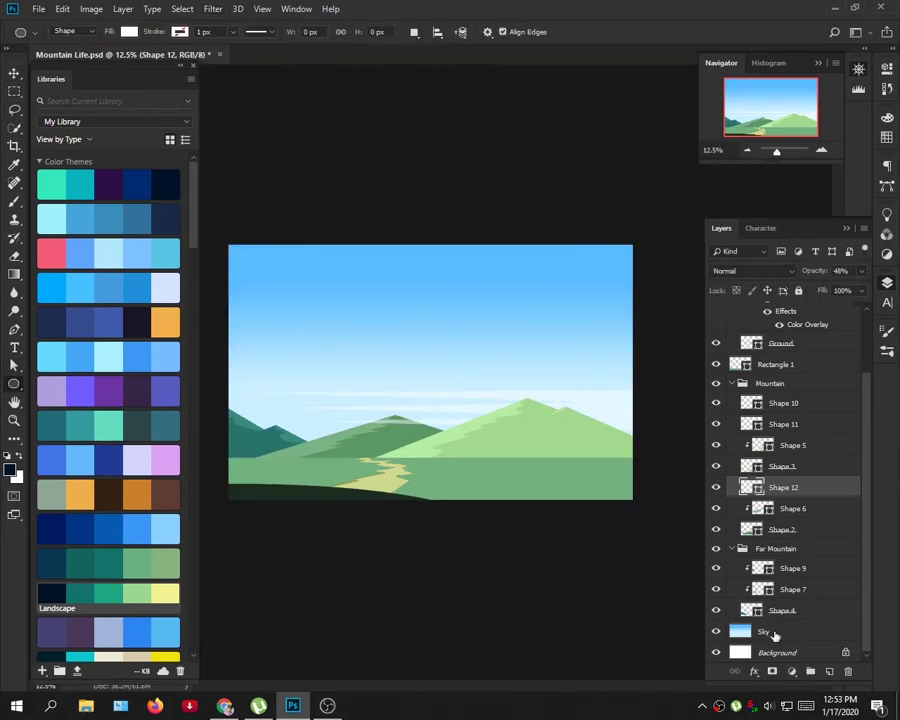
click(773, 635)
click(829, 671)
drag(347, 398, 369, 420)
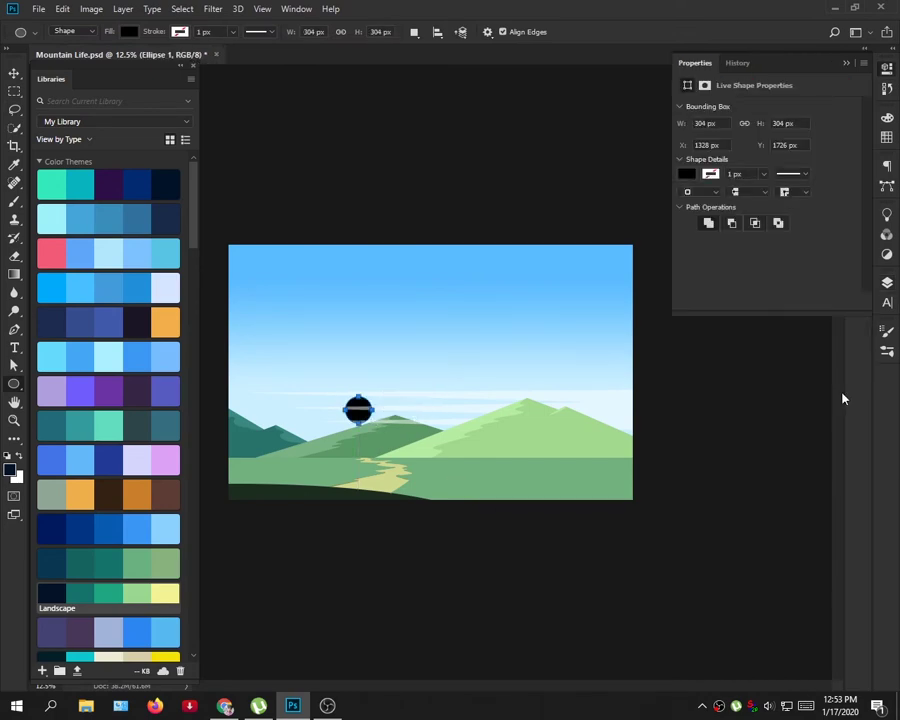
click(843, 399)
click(128, 31)
click(60, 114)
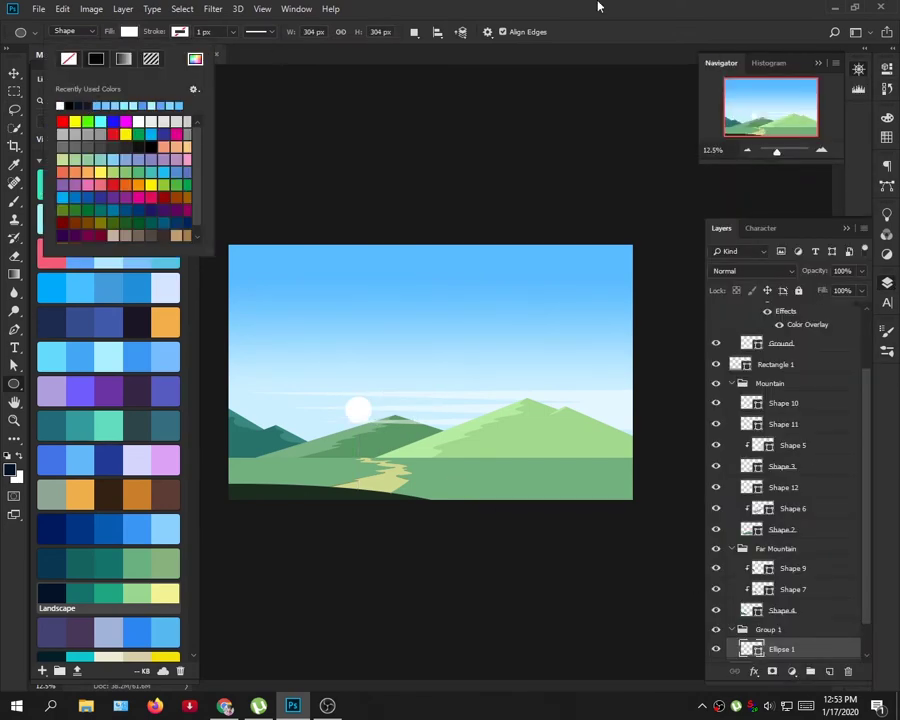
key(Return)
key(ctrl+plus)
key(ctrl+plus)
key(ctrl+plus)
drag(326, 467, 506, 340)
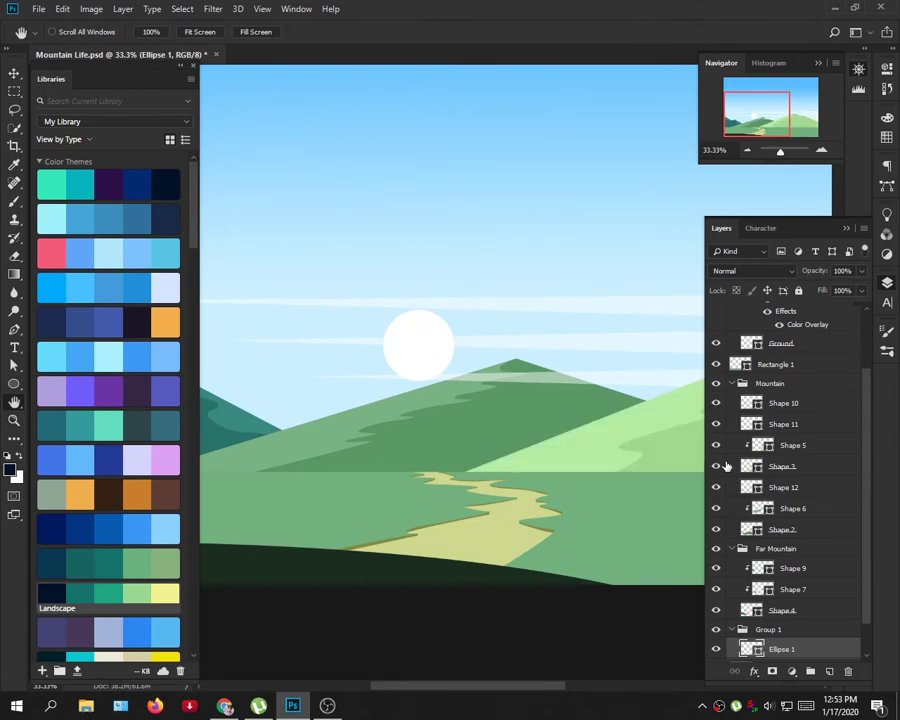
Step: Rename the sky streak layer to Cloud and hide it, and name the circle's group Cloud
double_click(783, 487)
text(Cloud)
key(Return)
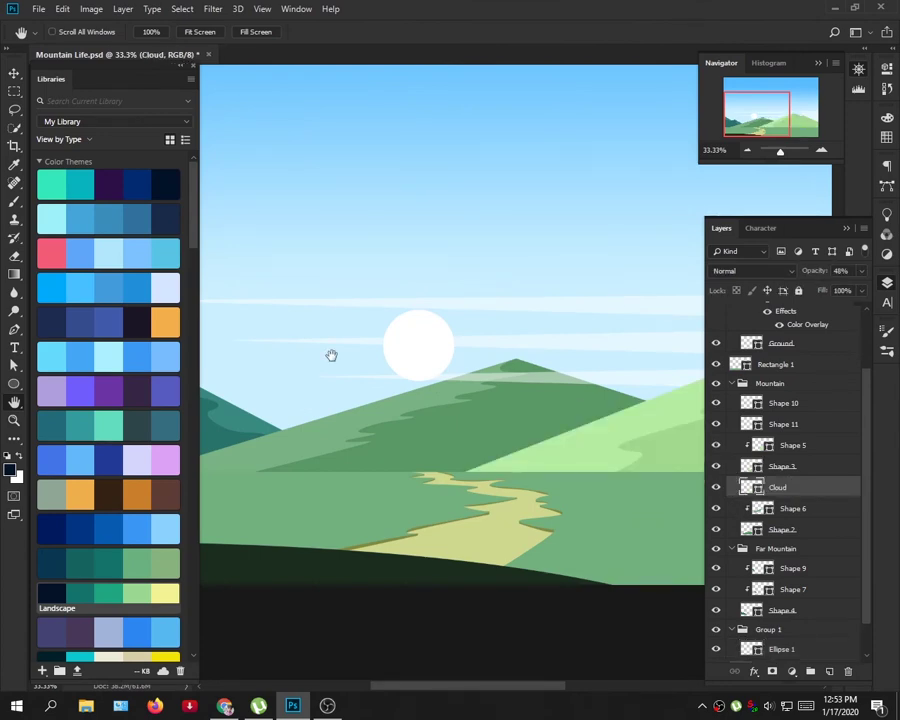
click(713, 489)
double_click(768, 629)
text(Cloud)
key(Return)
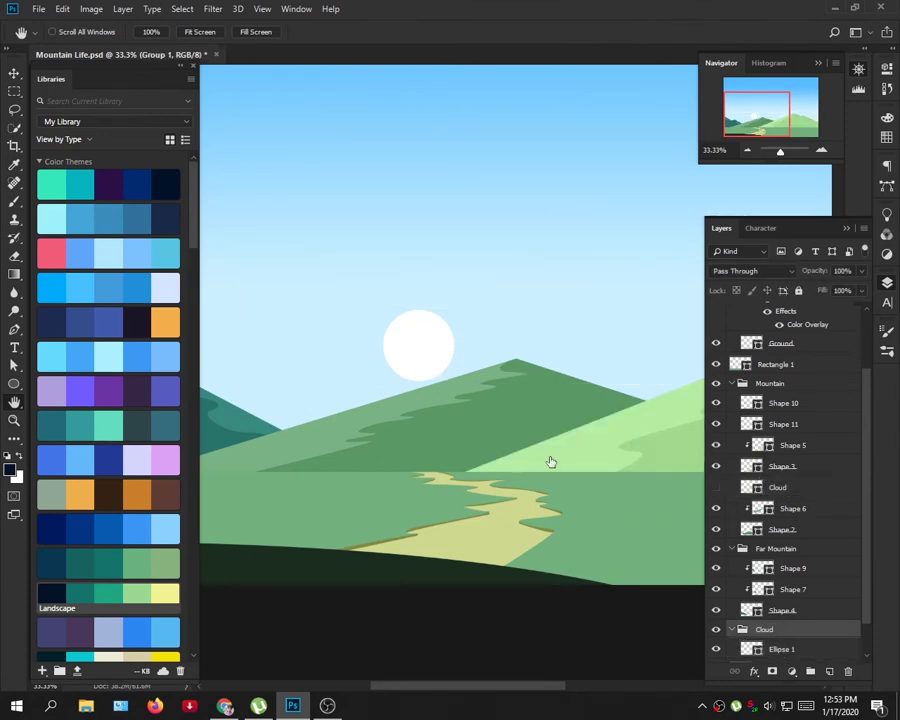
Step: Move the white circle down-left, then duplicate it and place a smaller copy at the cloud's left end
key(v)
drag(424, 281, 369, 316)
key(ctrl+t)
mouse_move(460, 341)
mouse_down()
mouse_move(285, 410)
mouse_move(325, 398)
mouse_move(312, 439)
mouse_move(480, 340)
mouse_up()
key(Return)
key(ctrl+t)
key(Return)
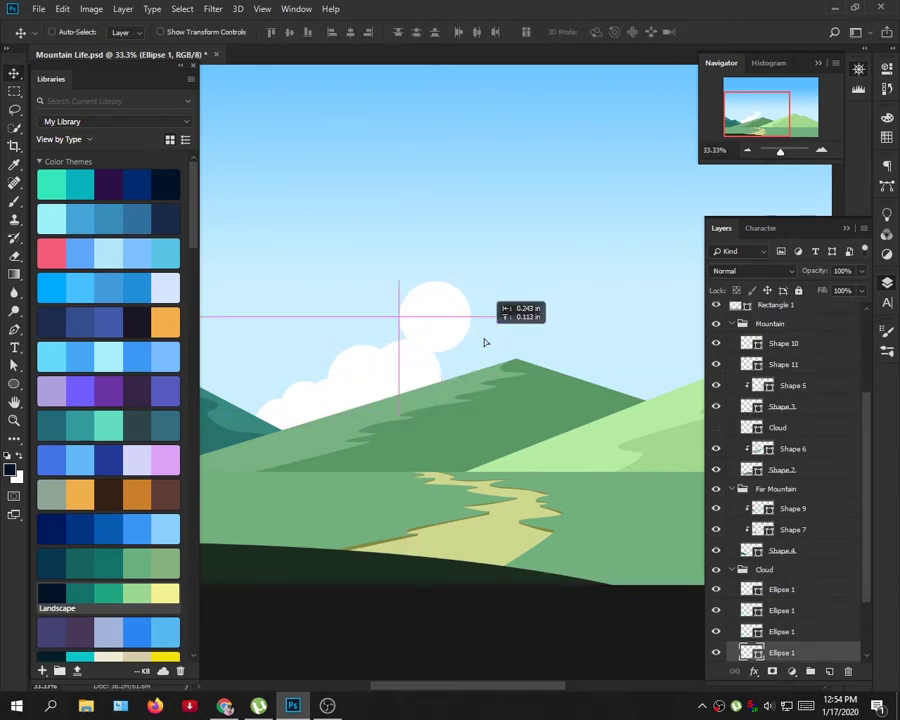
Step: Add resized circle copies above the mountain peak and along the cloud's middle
key(ctrl+t)
mouse_move(472, 291)
mouse_down()
mouse_move(507, 318)
mouse_move(502, 292)
mouse_move(563, 298)
mouse_up()
key(Return)
key(ctrl+t)
key(Return)
key(Return)
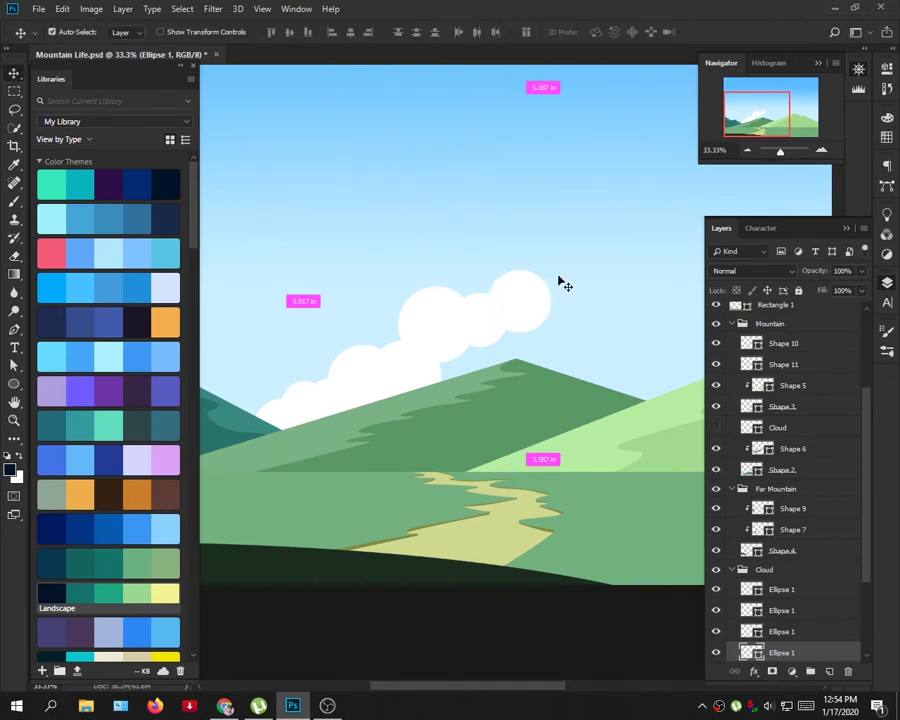
key(ctrl+minus)
drag(580, 321, 552, 311)
key(ctrl+t)
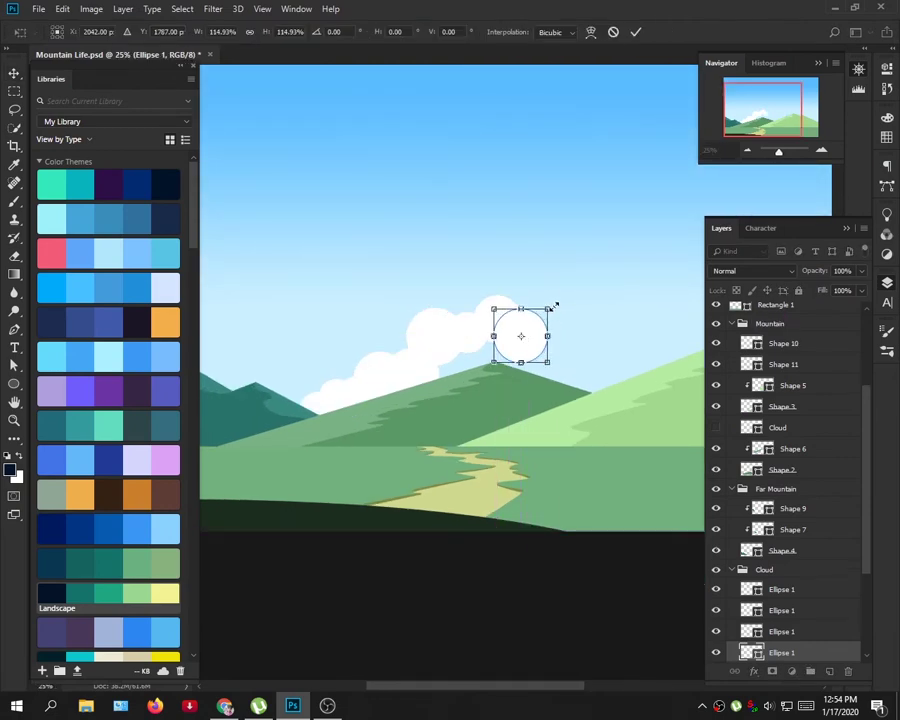
key(Return)
key(ctrl+minus)
drag(500, 374, 464, 428)
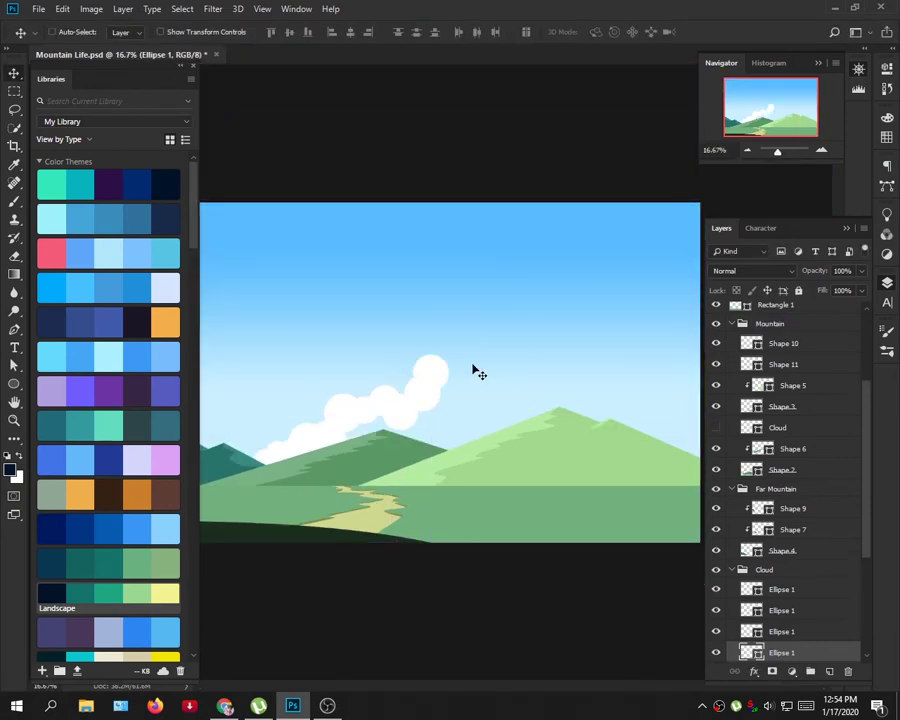
Step: Enlarge a cloud circle and shift it up-right
key(ctrl+t)
drag(458, 346, 490, 333)
key(Return)
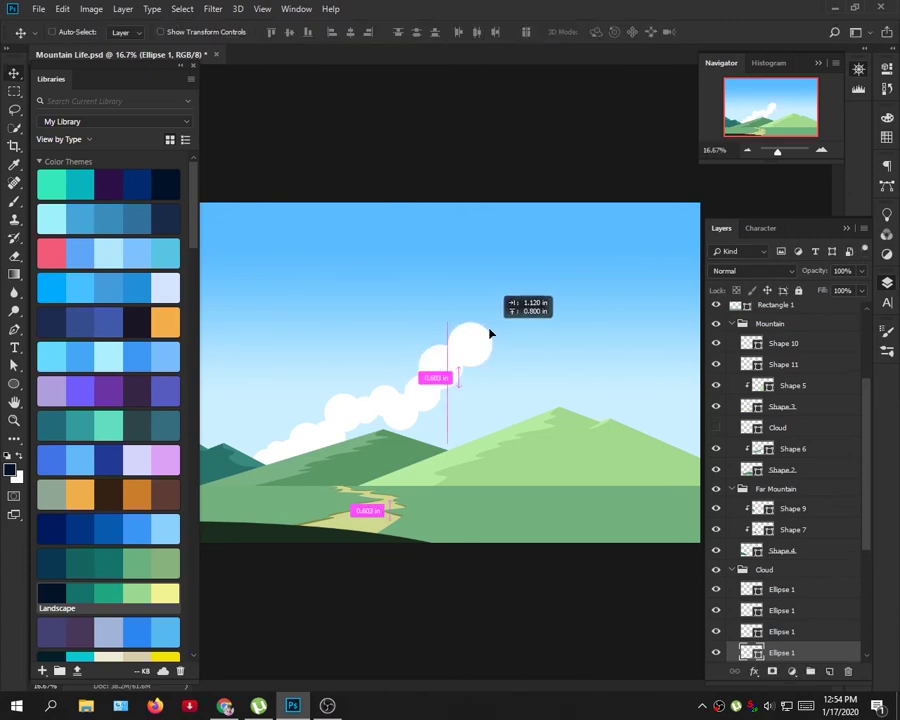
key(ctrl+t)
key(Return)
Step: Toggle the Art sketch layer and collapse the Mountain and Far Mountain groups
scroll(785, 450, up, 3)
click(715, 313)
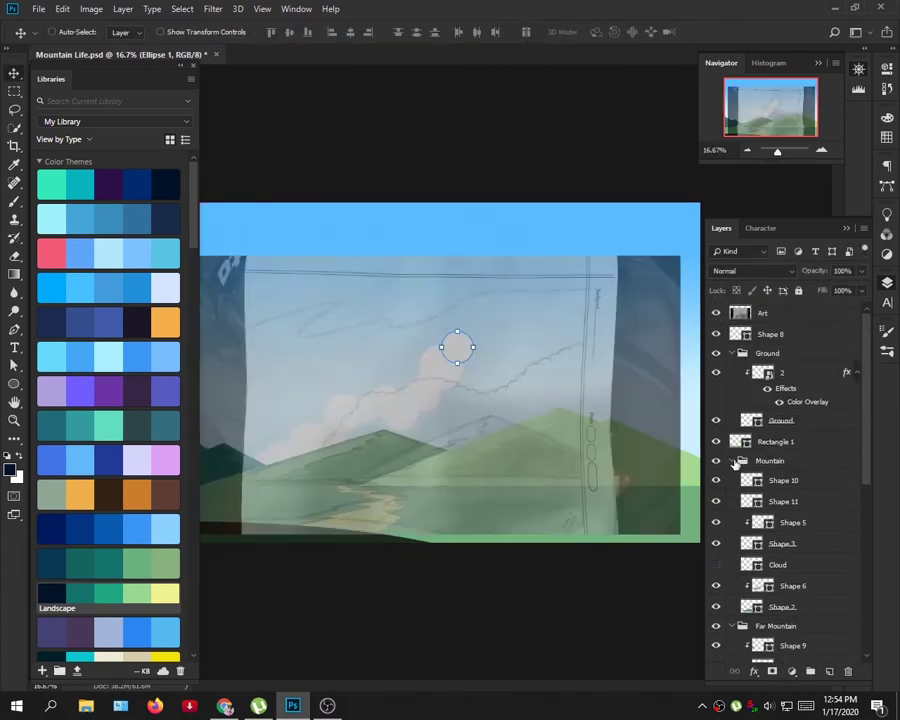
click(731, 460)
click(731, 478)
click(715, 313)
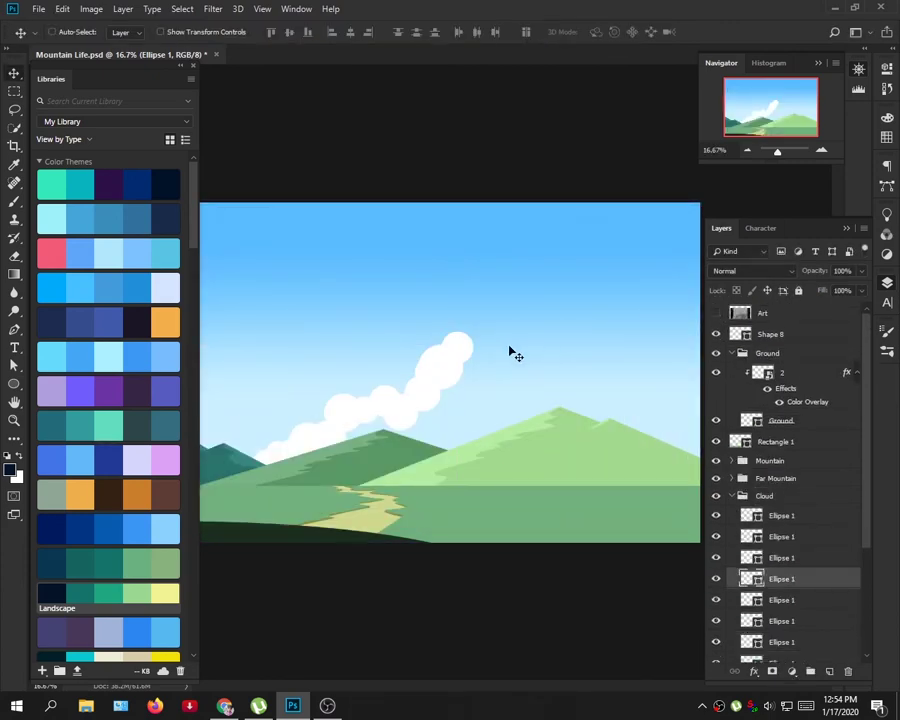
Step: Place further circle copies up-right and higher on the cloud
key(ctrl+t)
mouse_move(510, 352)
mouse_down()
mouse_move(522, 330)
mouse_move(572, 302)
mouse_move(523, 316)
mouse_move(540, 314)
mouse_up()
key(Return)
key(ctrl+t)
key(Return)
key(ctrl+t)
key(Return)
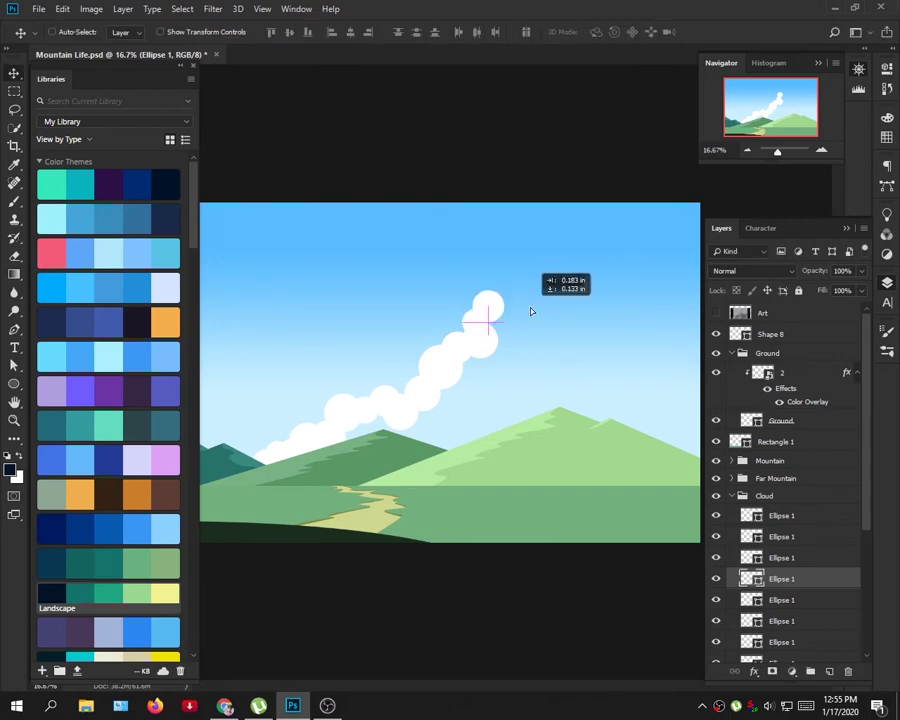
Step: Continue the cloud rightward with circle copies scaled to 142% and 76%
key(ctrl+t)
key(Return)
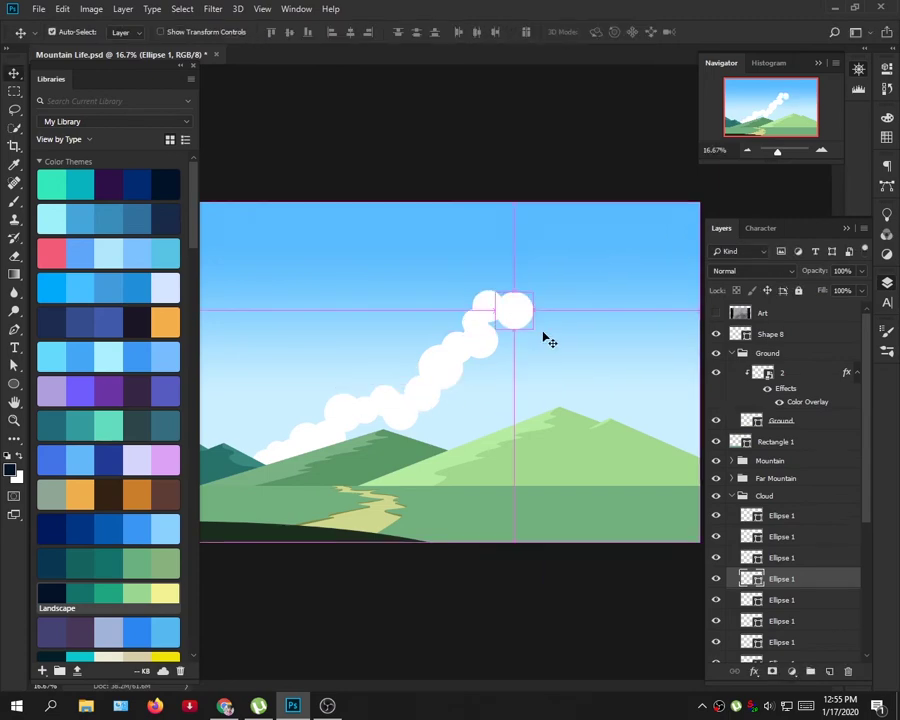
key(ctrl+t)
mouse_move(527, 323)
mouse_down()
mouse_move(565, 328)
mouse_move(589, 357)
mouse_move(613, 371)
mouse_move(626, 362)
mouse_move(653, 388)
mouse_move(644, 375)
mouse_move(657, 352)
mouse_up()
key(Return)
key(ctrl+t)
key(Return)
key(ctrl+t)
key(Return)
key(ctrl+t)
key(Return)
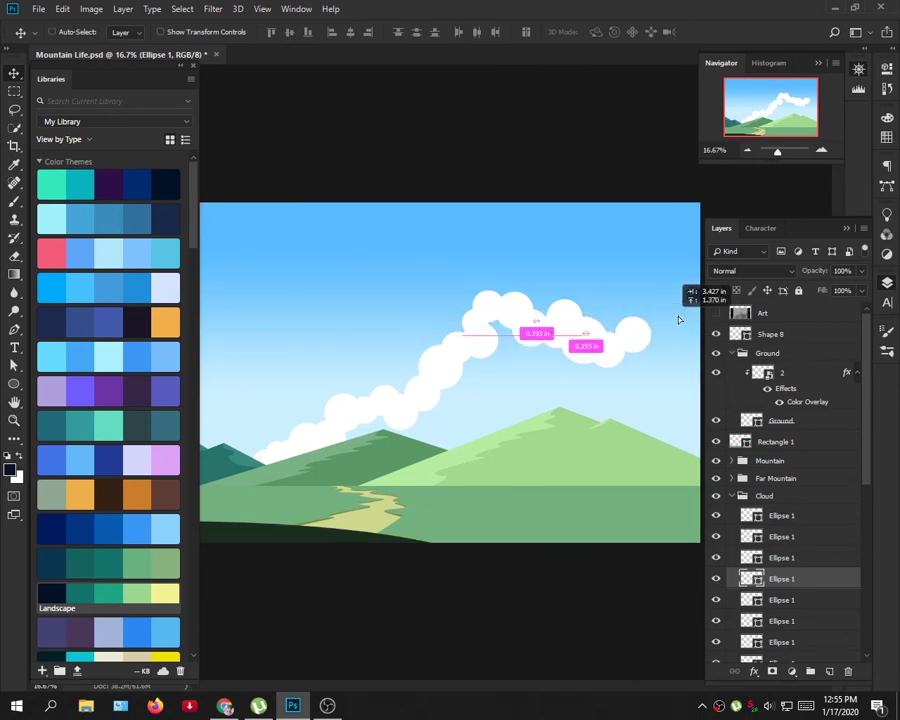
Step: Add a 77% circle copy and a final circle at the canvas's right edge
key(ctrl+t)
key(Return)
mouse_move(660, 305)
mouse_down()
mouse_move(678, 300)
mouse_move(658, 284)
mouse_move(674, 316)
mouse_up()
key(ctrl+t)
key(Return)
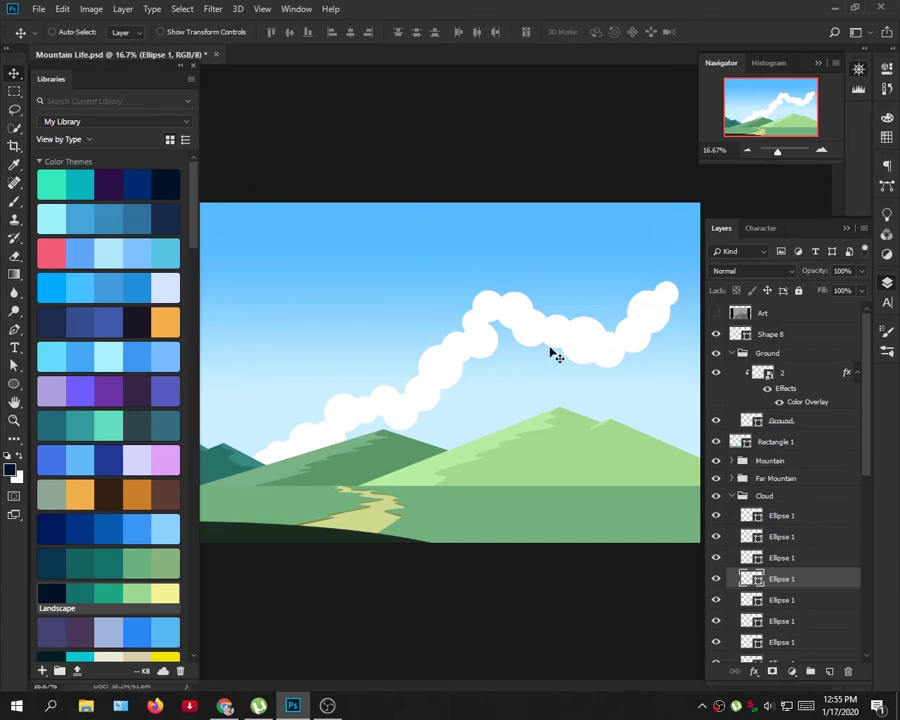
drag(553, 353, 668, 304)
key(ctrl+t)
key(Return)
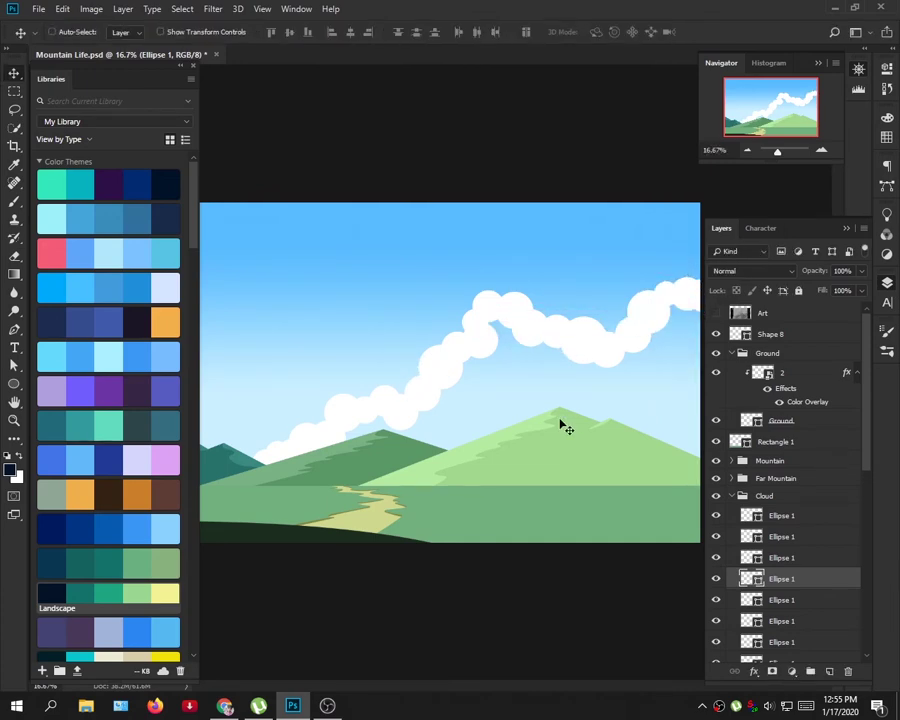
Step: Start a Pen shape beneath the cloud's lower edge
key(p)
scroll(790, 450, down, 2)
click(790, 388)
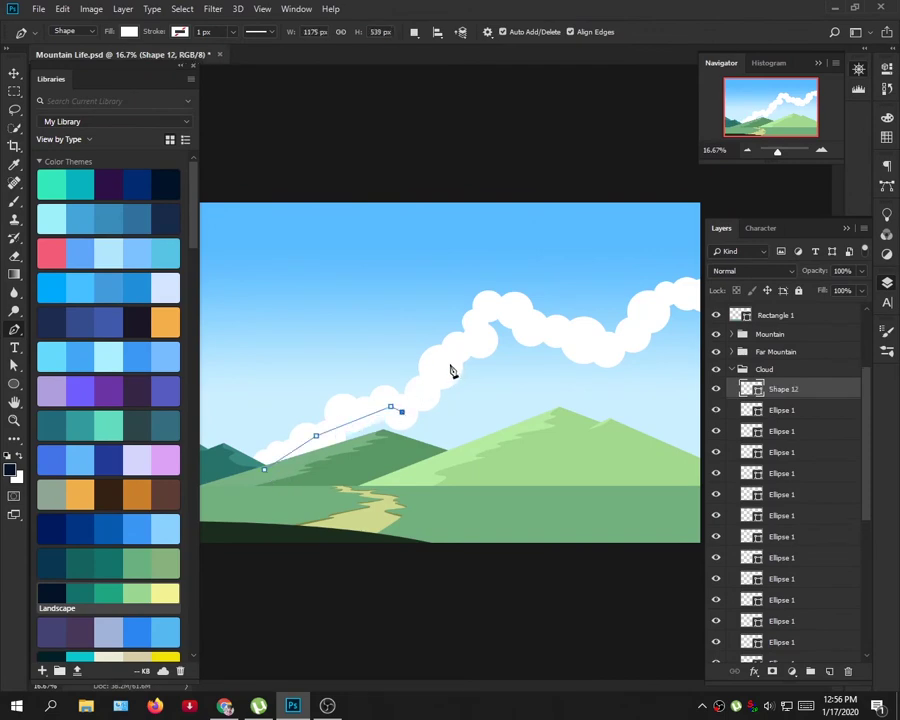
Step: Draw a closed white pen shape filling the gap beneath the cloud circles
key(ctrl+minus)
click(655, 330)
click(655, 415)
click(642, 488)
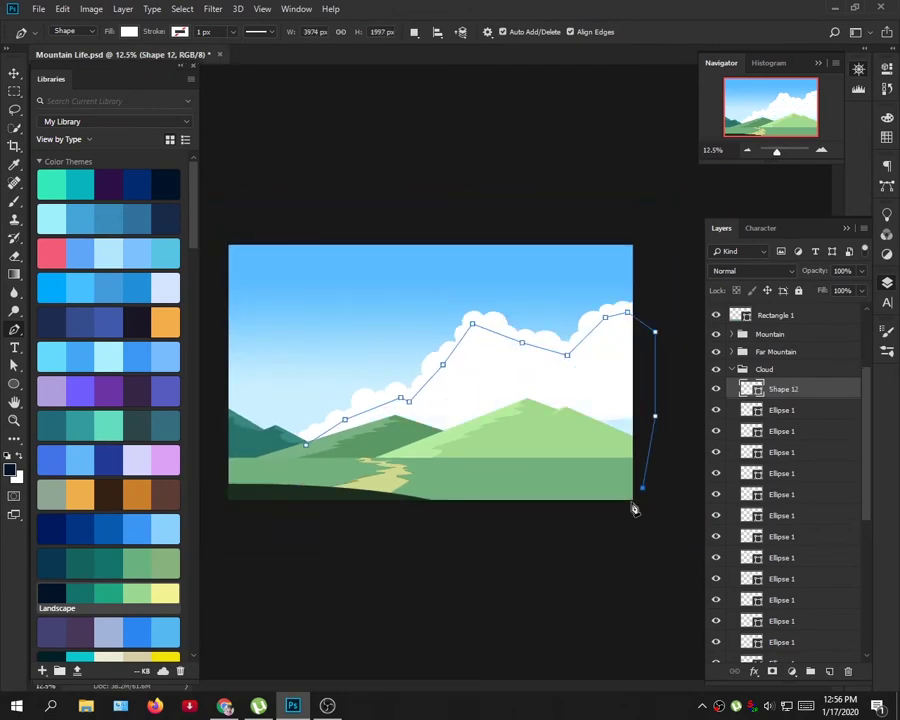
click(306, 444)
scroll(820, 420, down, 3)
Step: Merge all the cloud circle layers and the fill shape into one cloud shape
shift+click(786, 600)
click(62, 8)
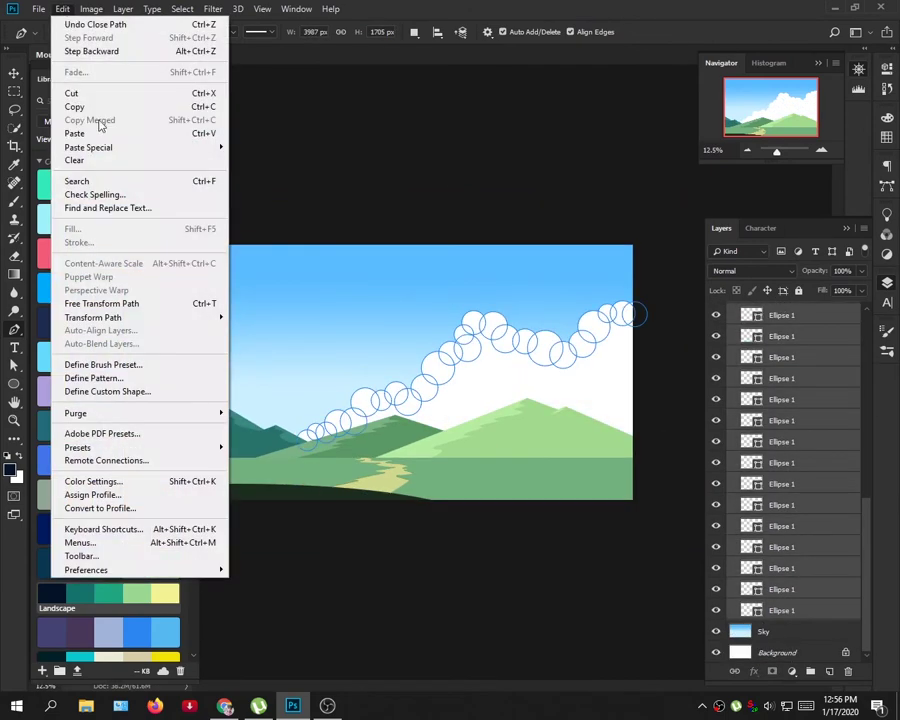
click(432, 405)
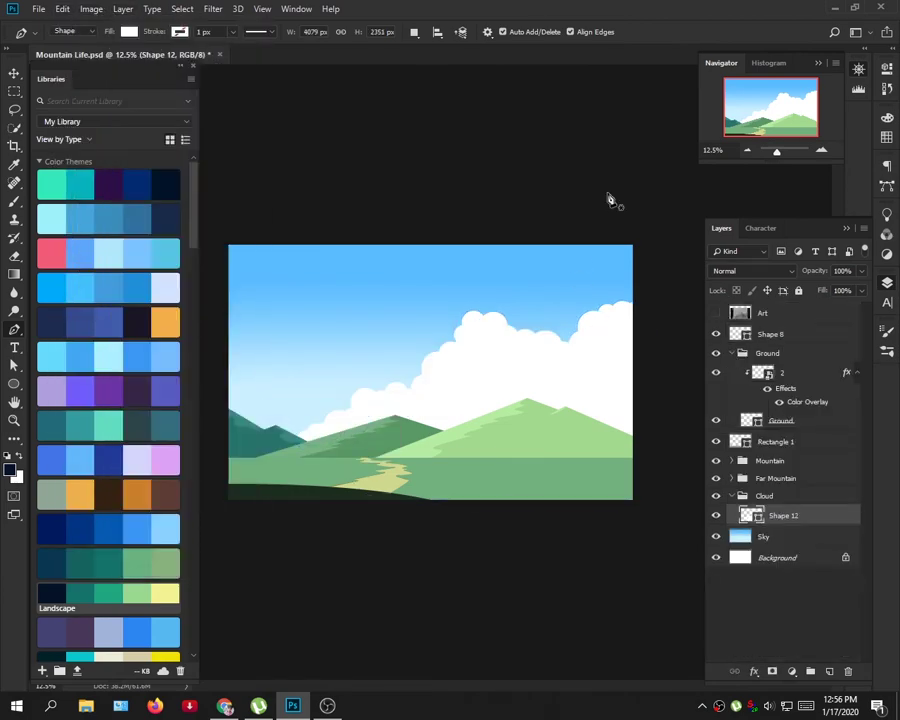
click(12, 75)
key(ctrl+t)
key(Escape)
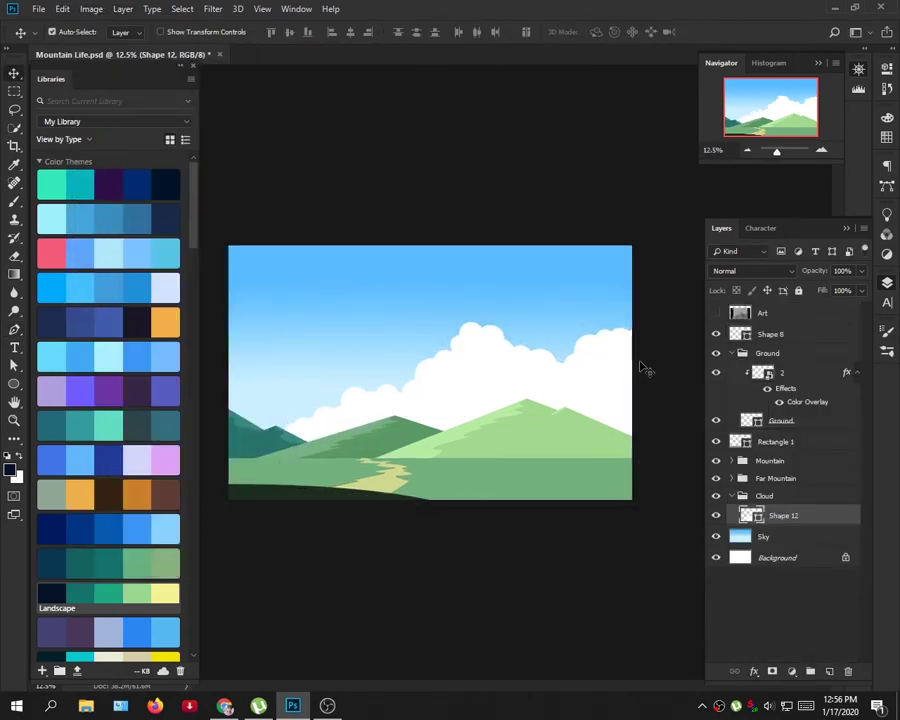
scroll(640, 366, up, 2)
click(765, 462)
Step: Try duplicating the Mountain group up over the sky, then delete the duplicate
click(732, 461)
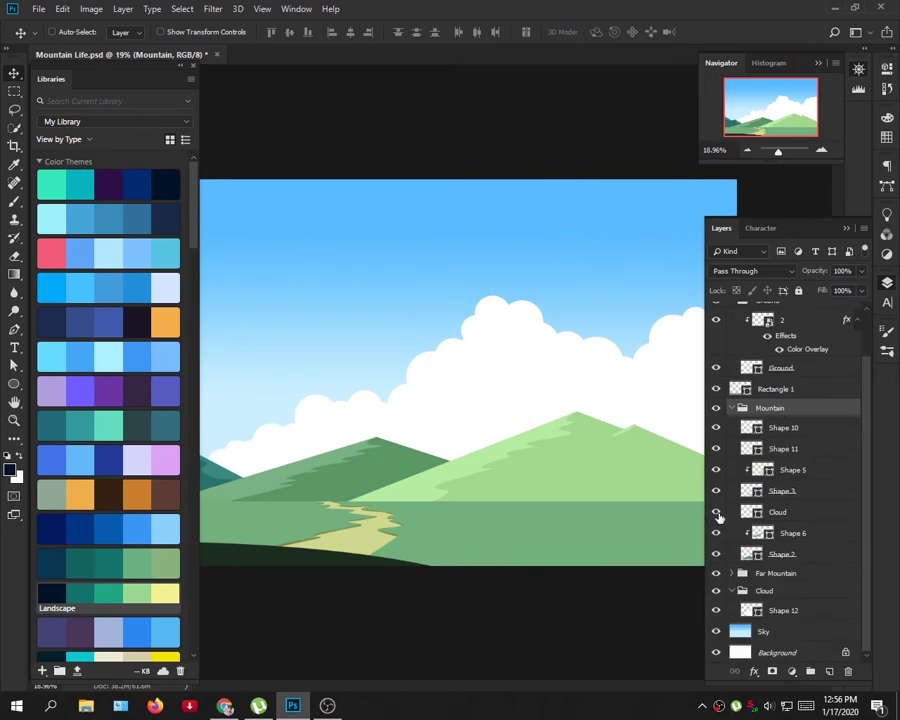
scroll(725, 510, down, 2)
key(ctrl+j)
mouse_move(566, 396)
mouse_down()
mouse_move(566, 307)
mouse_move(612, 297)
mouse_up()
key(Delete)
Step: Copy the mountain's Cloud layer at 14% opacity into the Cloud group and transform it
click(796, 512)
key(ctrl+j)
key(1)
key(4)
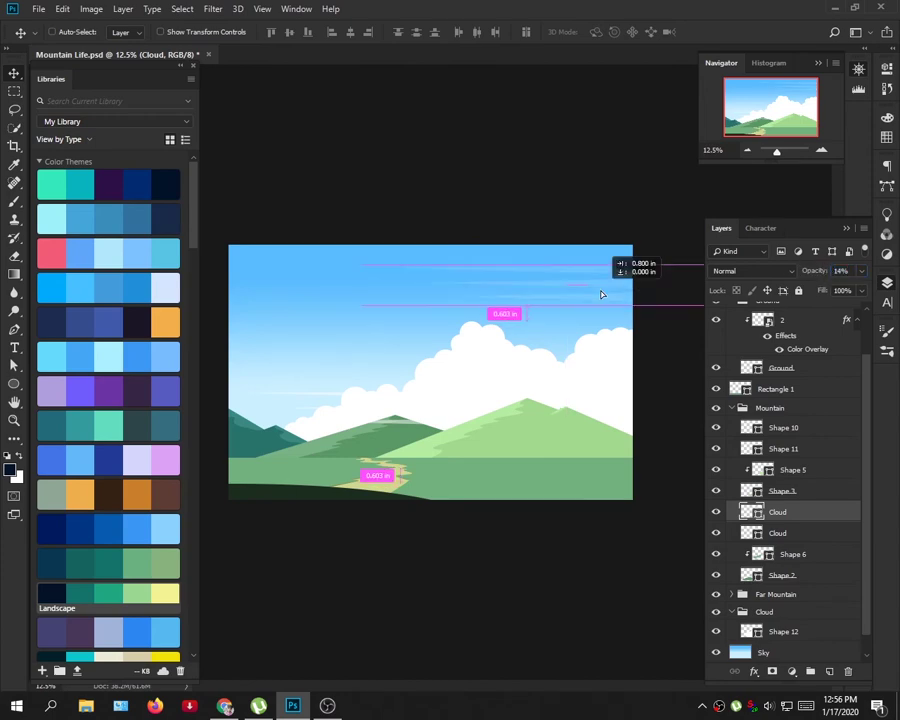
drag(790, 517, 760, 622)
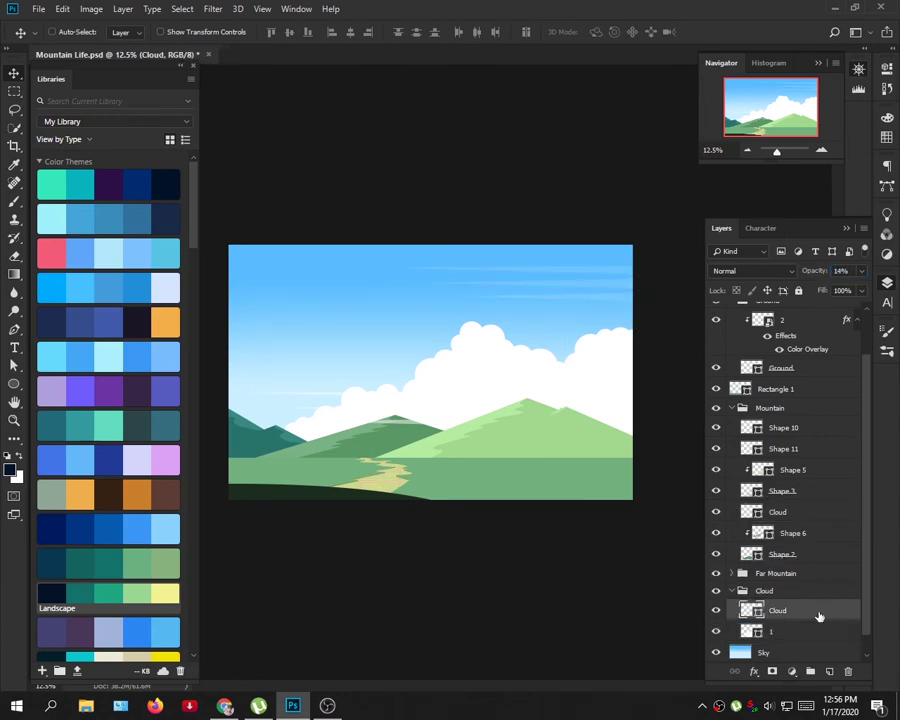
key(ctrl+t)
right_click(374, 297)
click(446, 365)
key(Return)
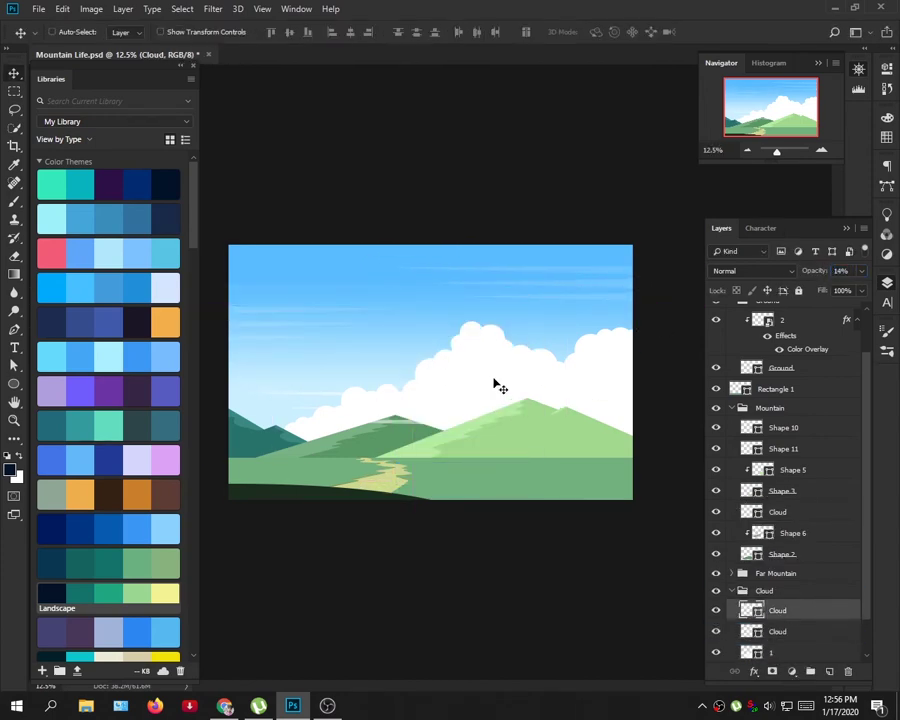
Step: Draw a thin stripe shape across the ground above Rectangle 1, filled with sampled green
drag(480, 406, 512, 340)
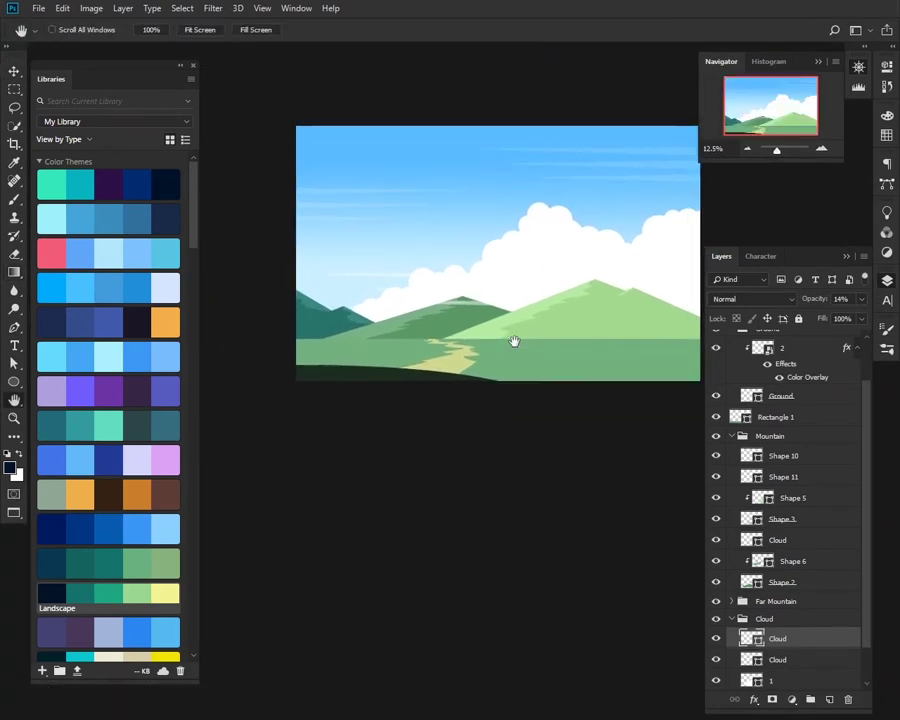
key(ctrl+plus)
key(ctrl+plus)
drag(582, 402, 413, 385)
key(p)
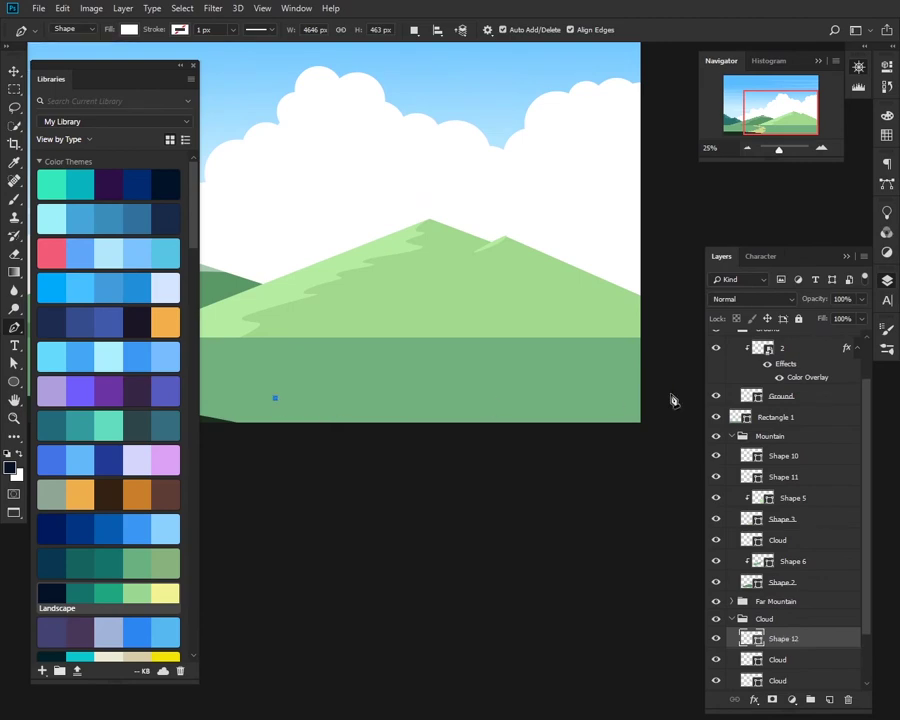
scroll(850, 522, up, 2)
click(760, 400)
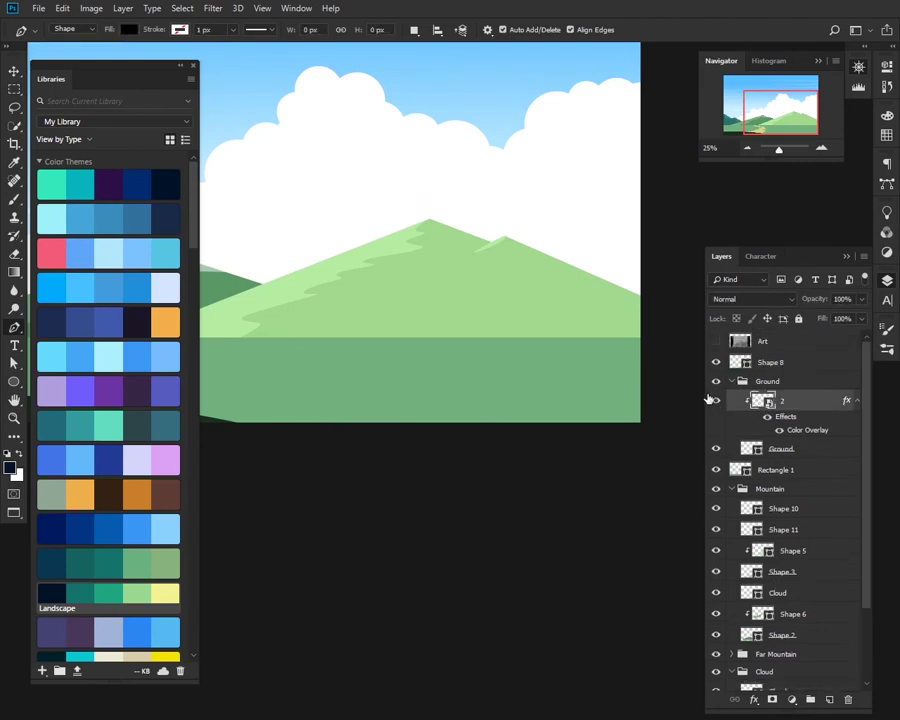
key(ctrl+minus)
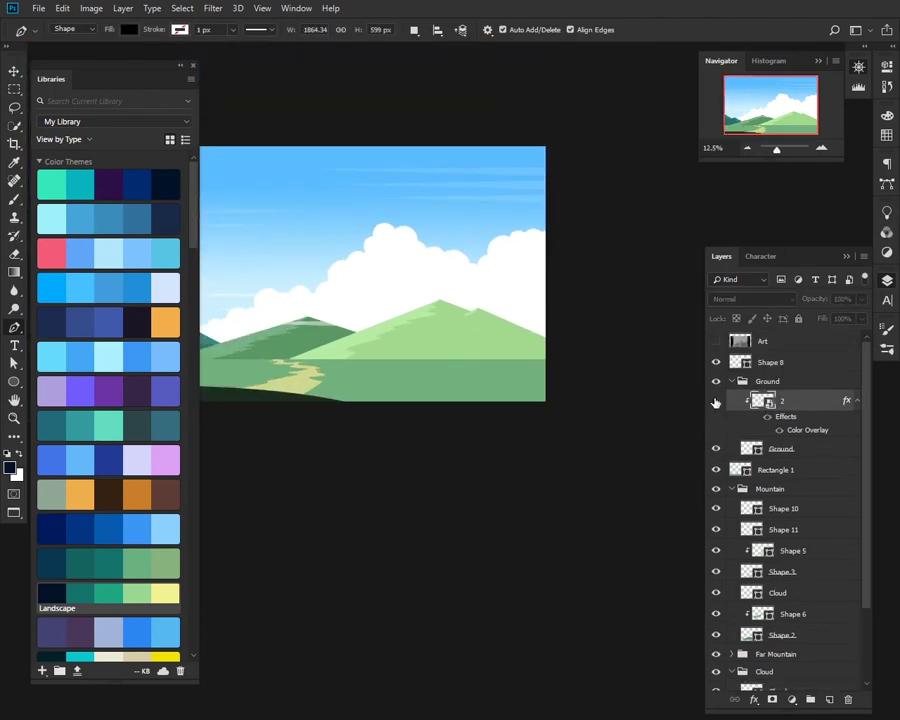
click(776, 470)
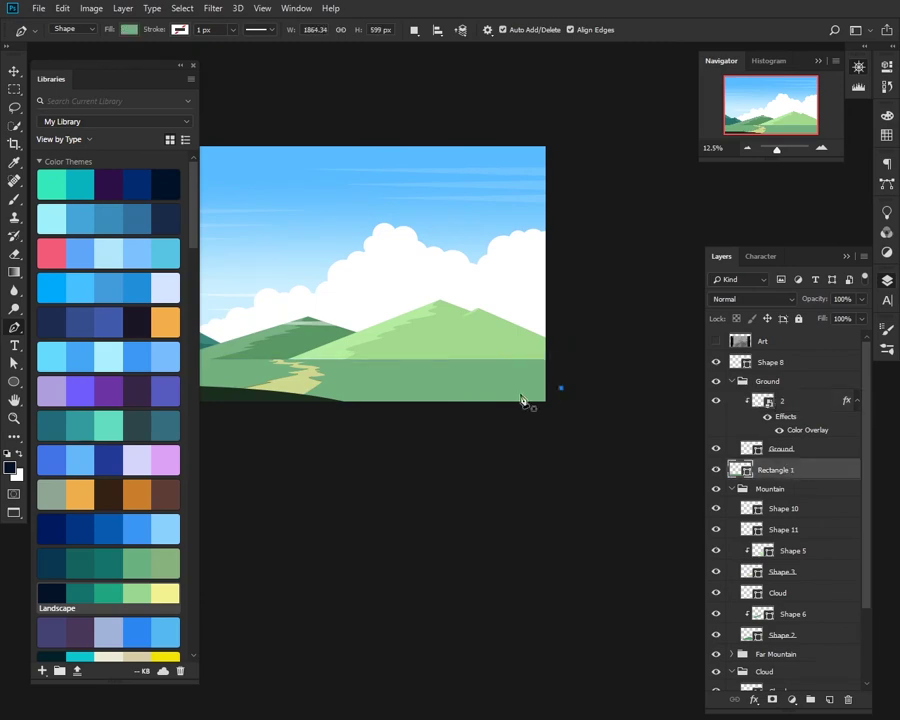
drag(372, 393, 560, 388)
click(562, 395)
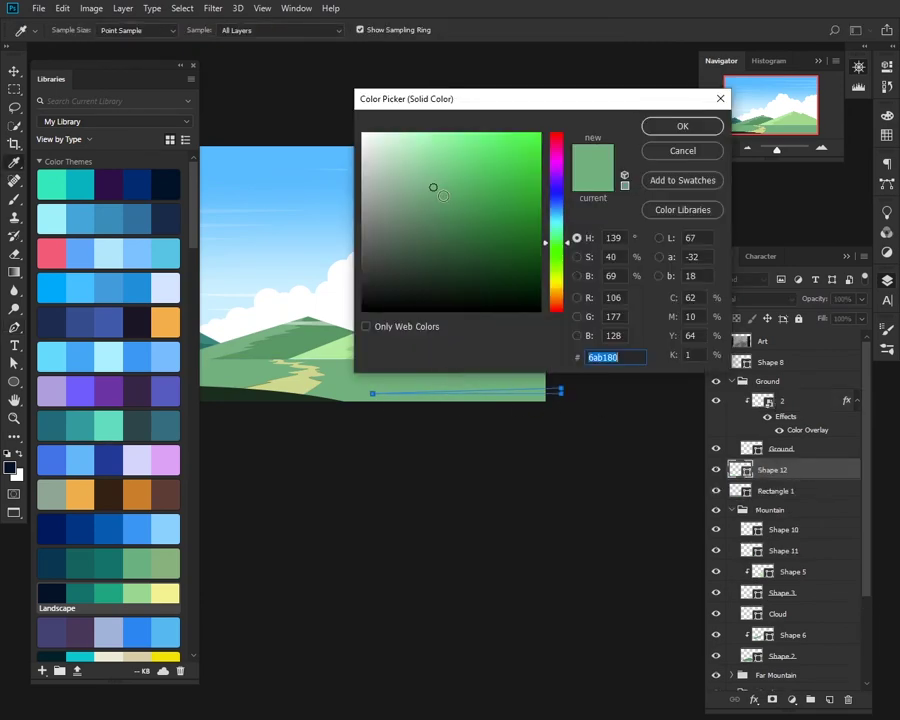
key(Return)
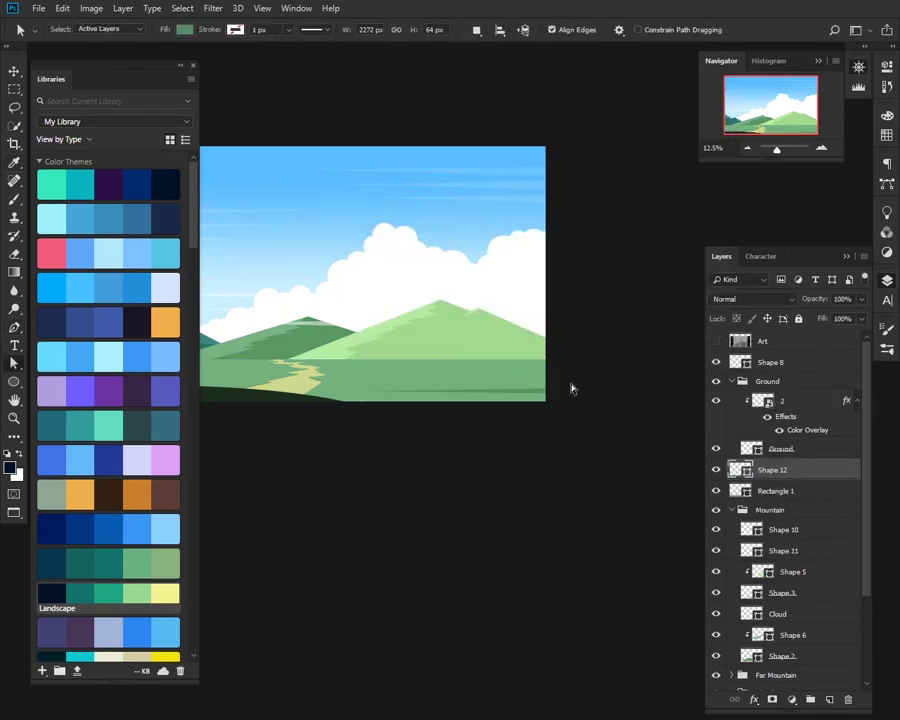
Step: Duplicate the stripe, narrow it, move it lower and give it a darker green
key(v)
key(ctrl+plus)
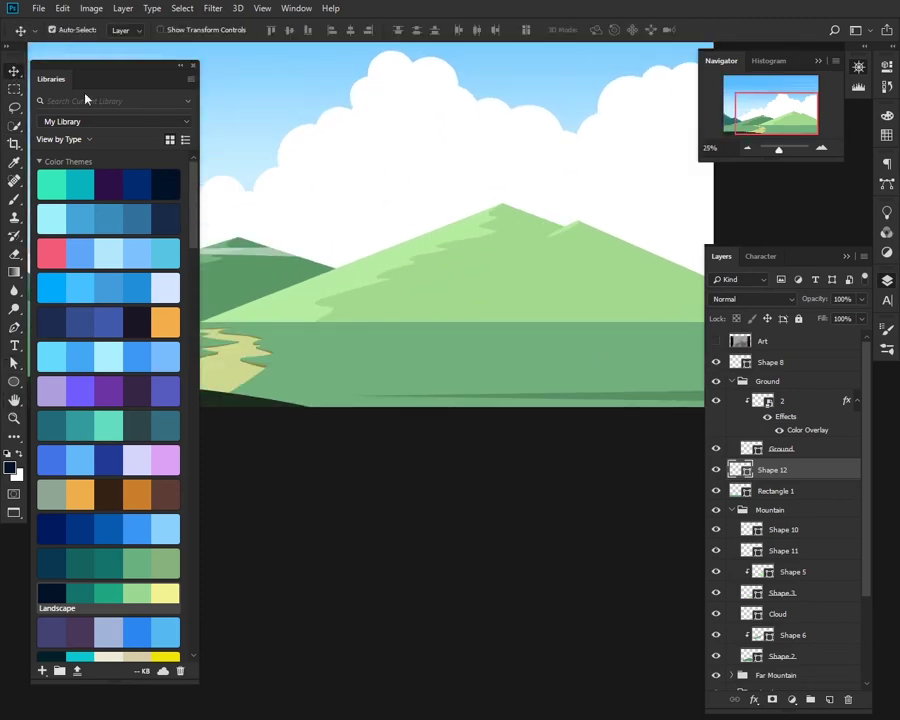
key(ctrl+j)
key(ctrl+t)
drag(510, 303, 425, 304)
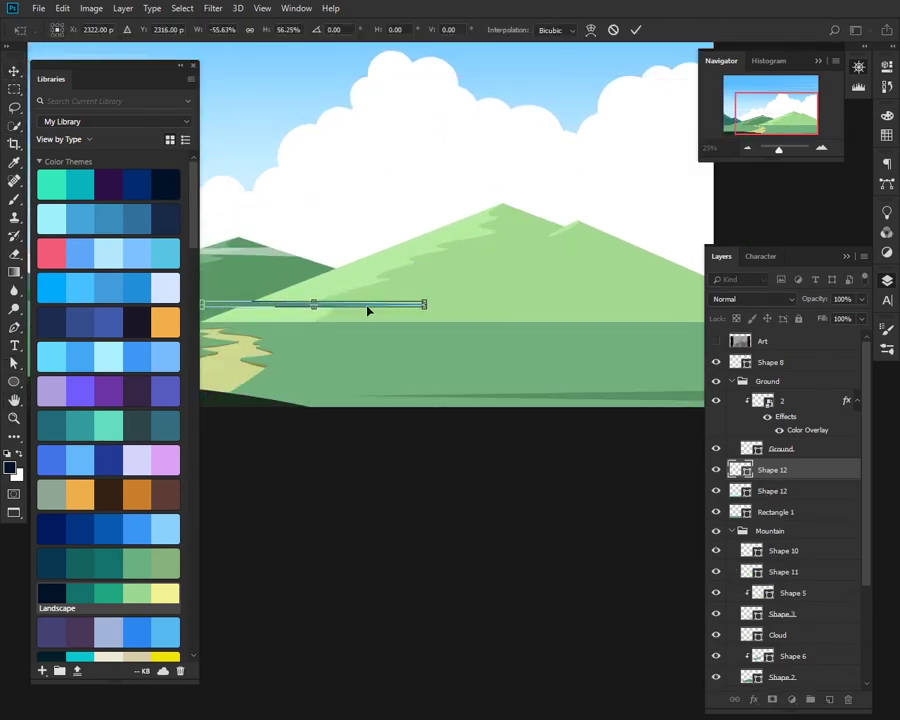
key(Return)
drag(367, 311, 351, 391)
double_click(748, 468)
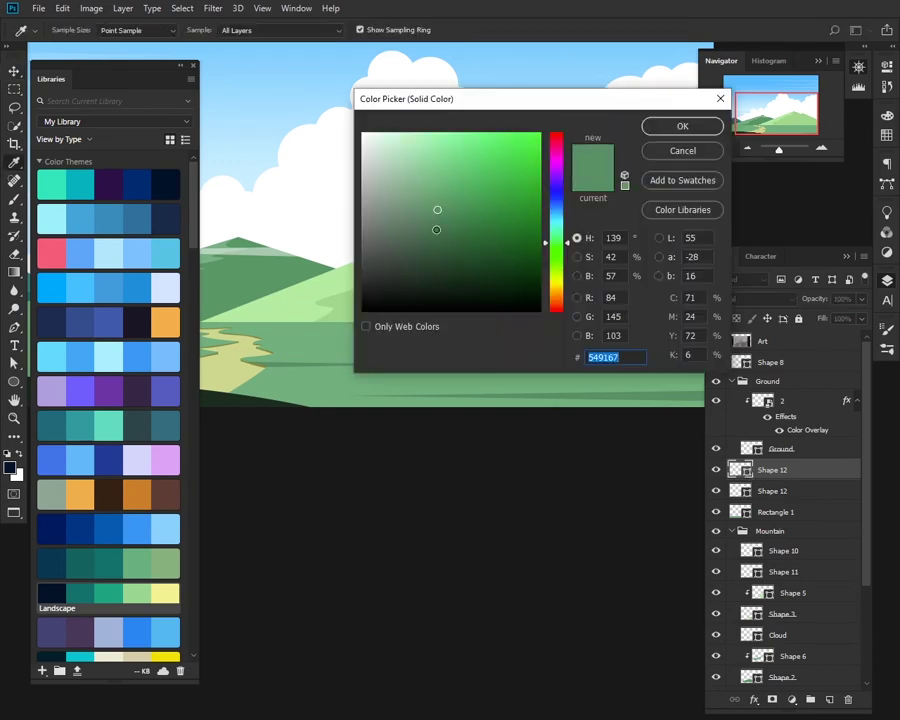
click(662, 124)
shift+click(783, 490)
Step: Group both stripe layers as 'Ground Some' and move the Shape 12 stripe
key(ctrl+g)
text(Ground So)
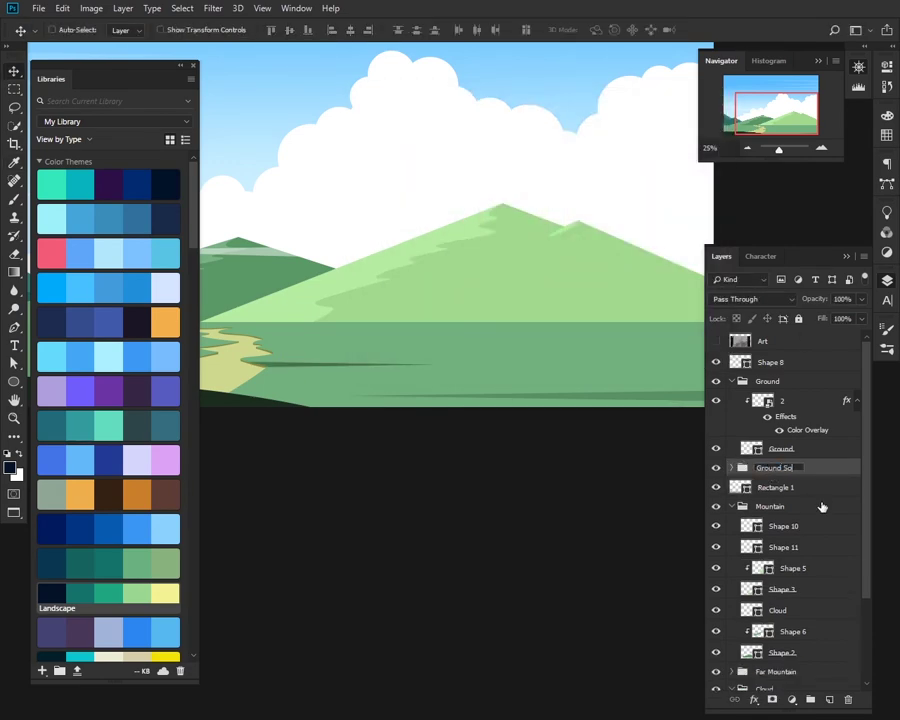
text(me)
key(Return)
drag(536, 376, 471, 376)
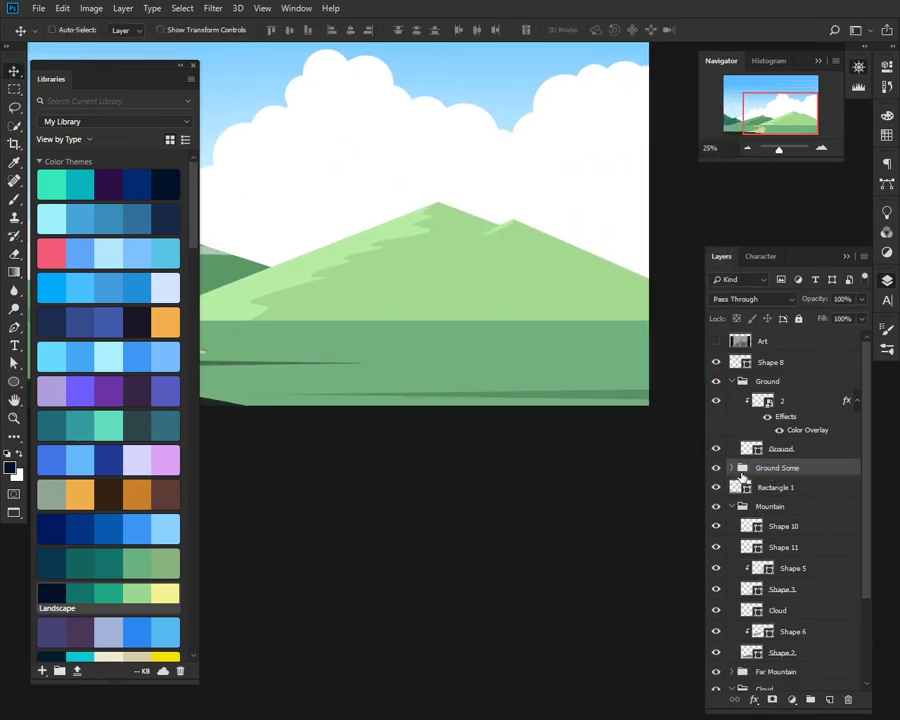
click(716, 468)
click(716, 468)
click(731, 468)
click(783, 487)
mouse_move(526, 430)
mouse_down()
mouse_move(566, 348)
mouse_move(574, 362)
mouse_up()
Step: Transform the dark Shape 12 stripe and confirm its fill colour
key(ctrl+t)
key(Return)
key(ctrl+t)
key(Return)
key(ctrl+t)
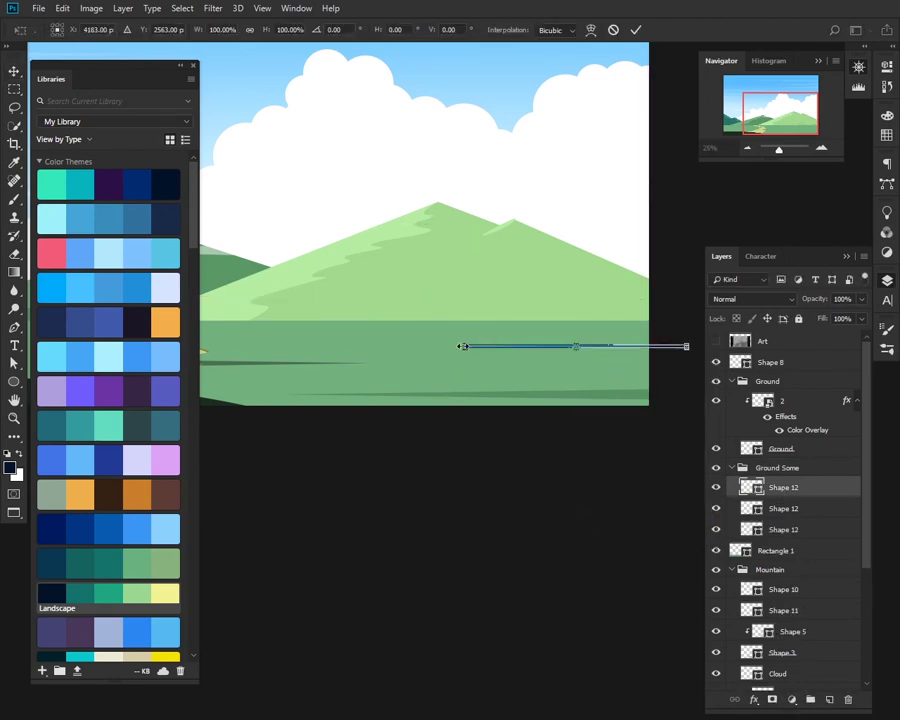
key(Return)
double_click(750, 487)
key(Return)
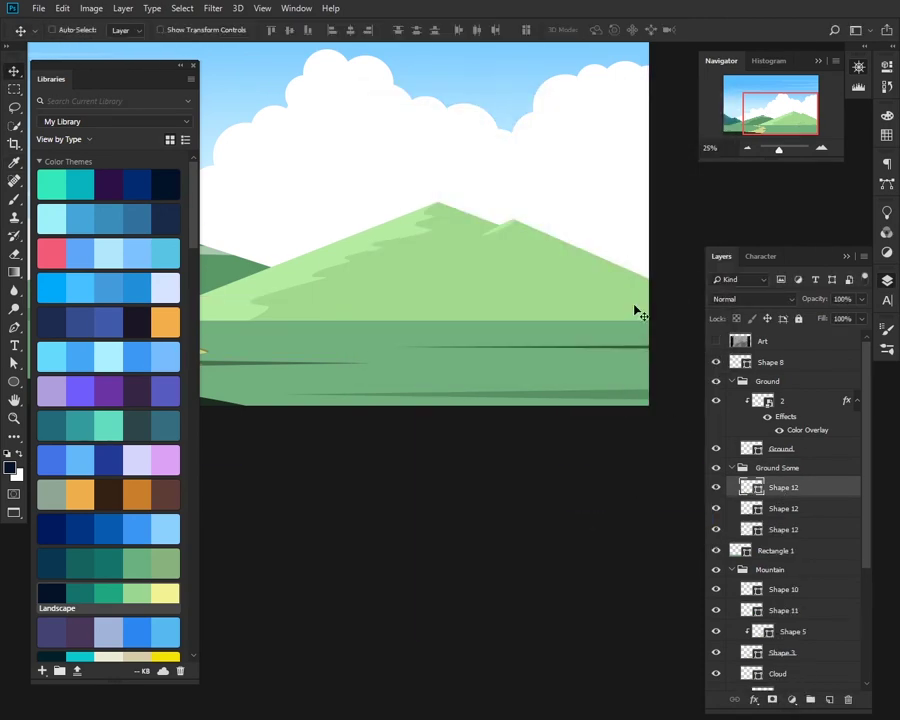
scroll(478, 356, down, 3)
Step: Position two dark stripe copies across the meadow
key(ctrl+t)
right_click(500, 283)
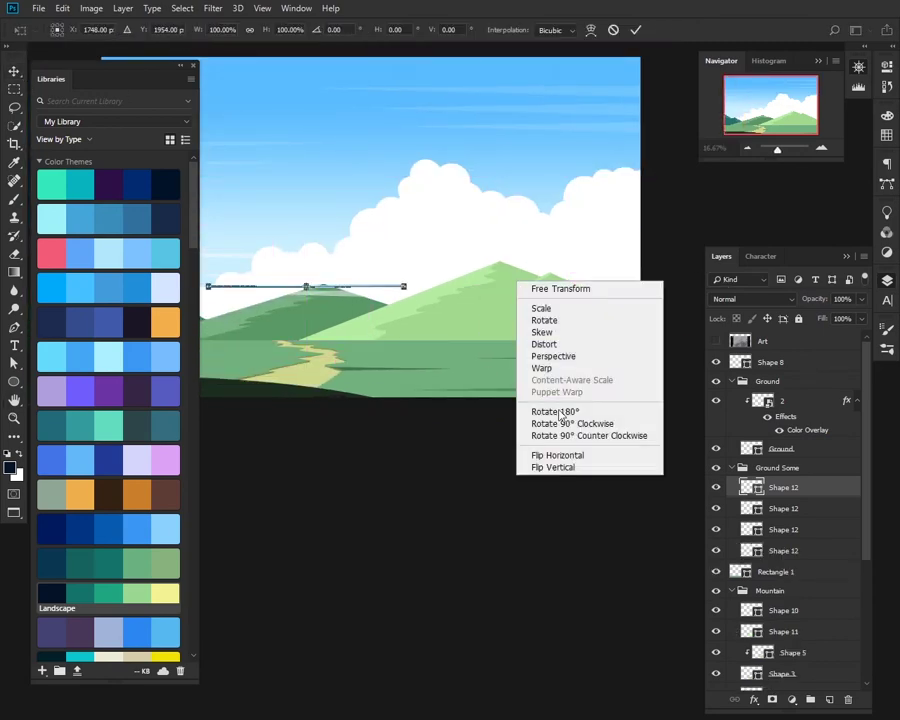
key(Escape)
drag(400, 285, 469, 373)
drag(590, 371, 530, 286)
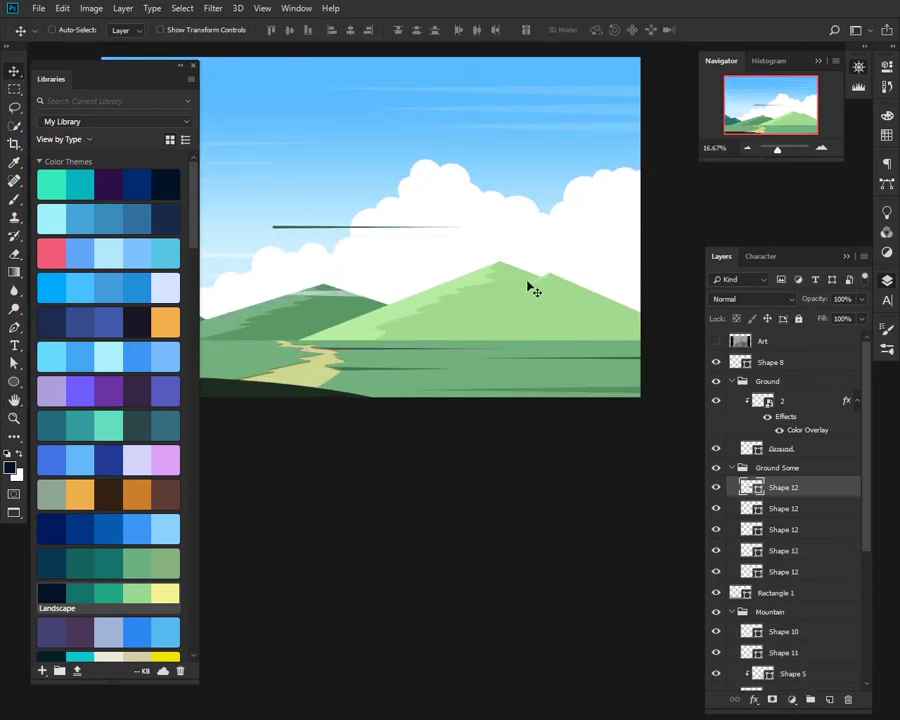
key(ctrl+t)
right_click(594, 322)
key(Escape)
drag(594, 322, 577, 331)
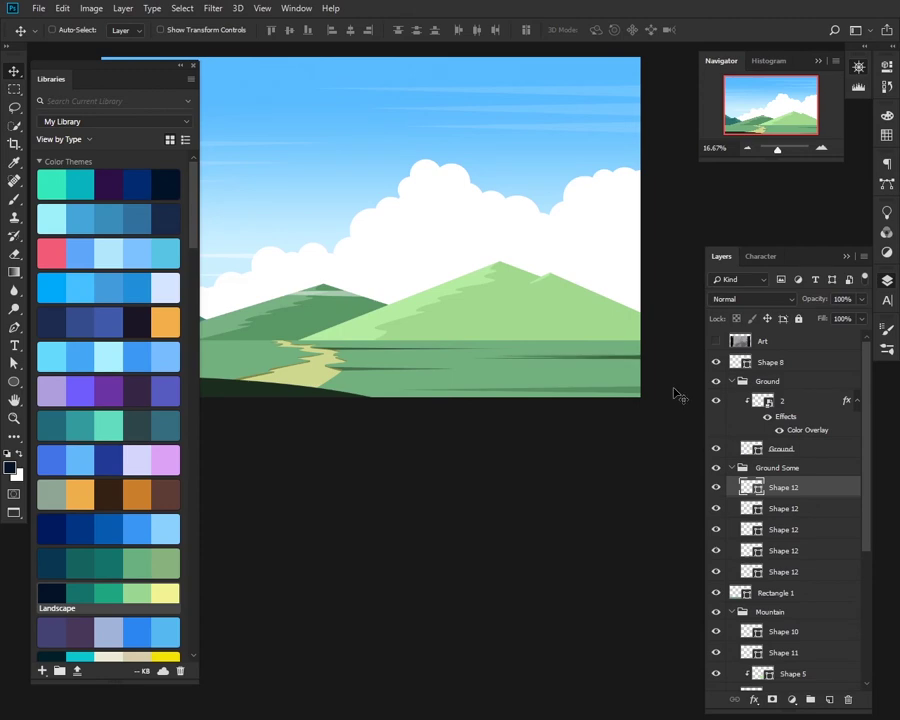
Step: Make a stripe copy thinner and place another copy on the lower-right meadow
key(ctrl+t)
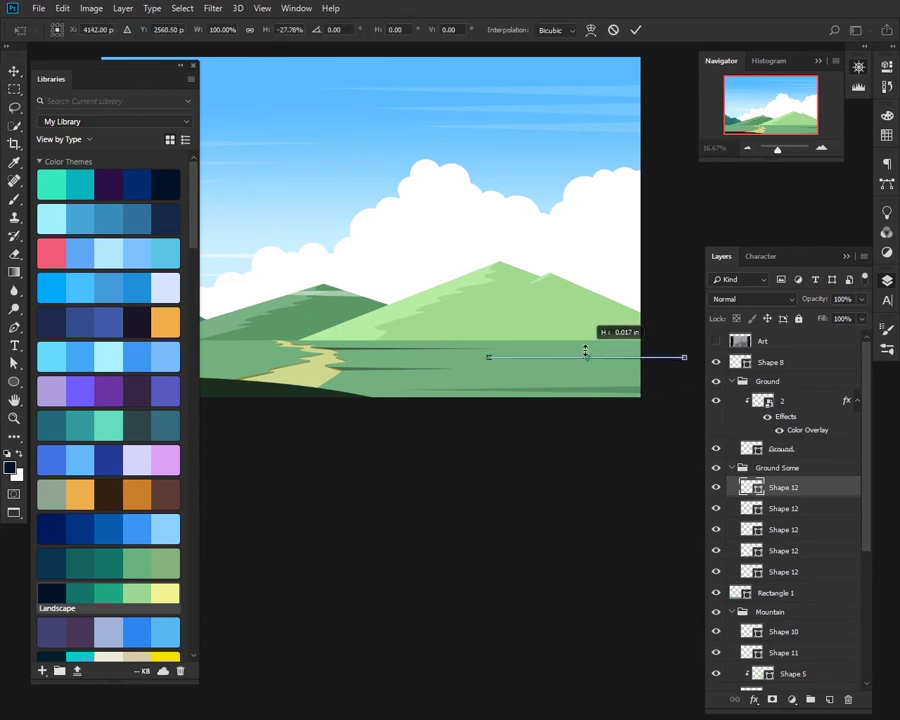
key(Return)
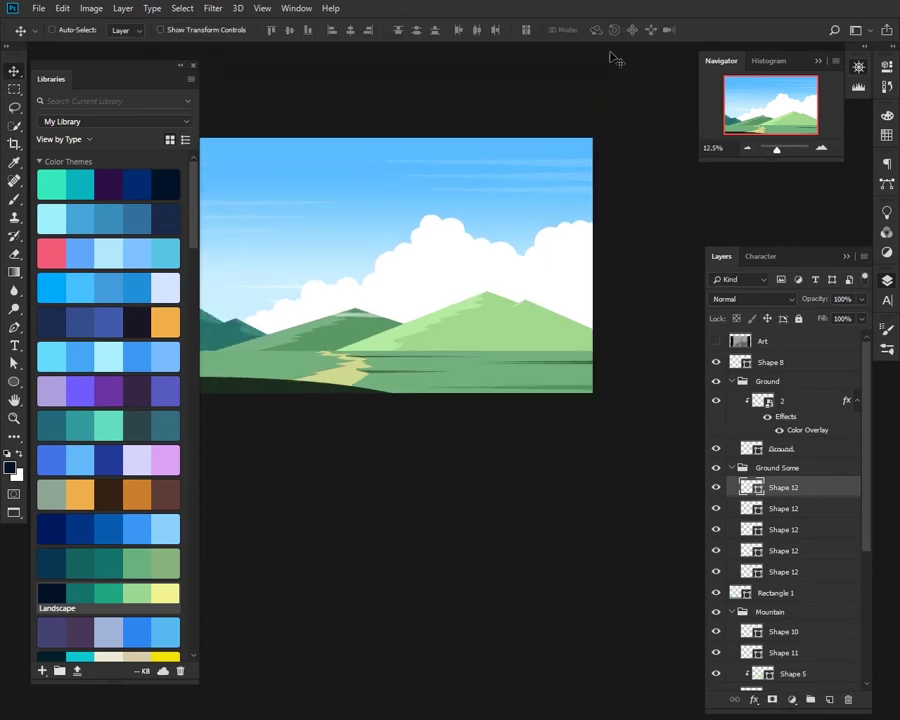
drag(464, 362, 474, 348)
click(15, 67)
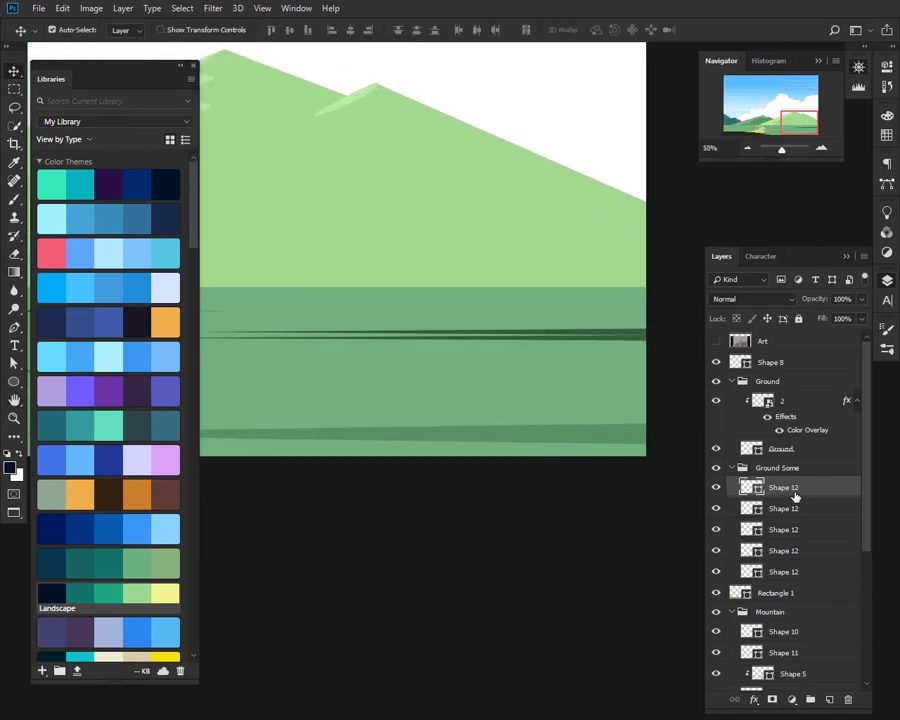
drag(560, 345, 587, 398)
key(ctrl+minus)
key(ctrl+minus)
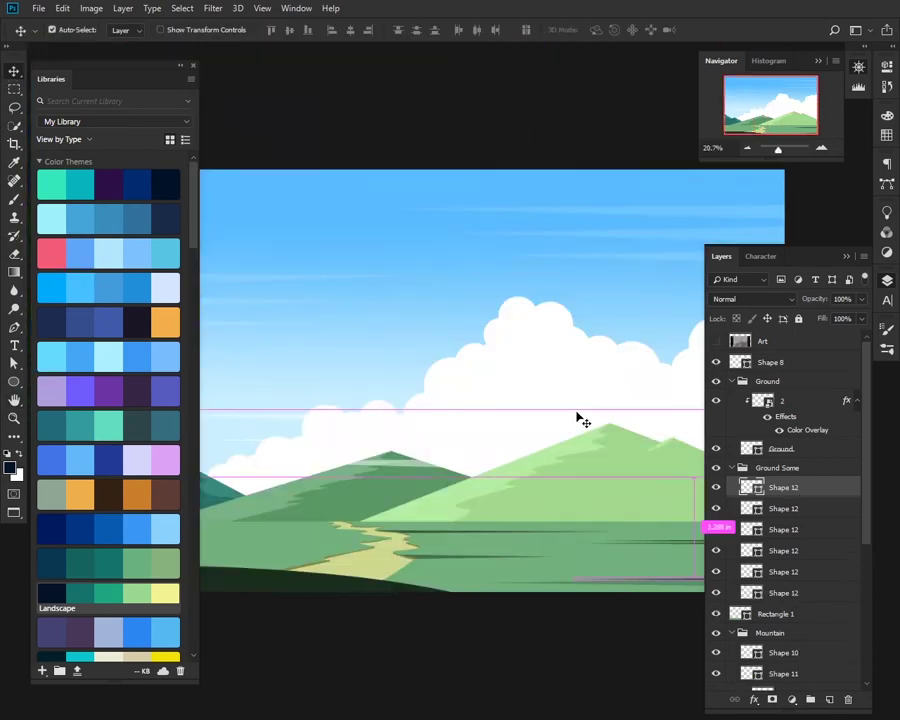
key(space)
Step: Place three more transformed stripe copies across the meadow
drag(486, 467, 548, 454)
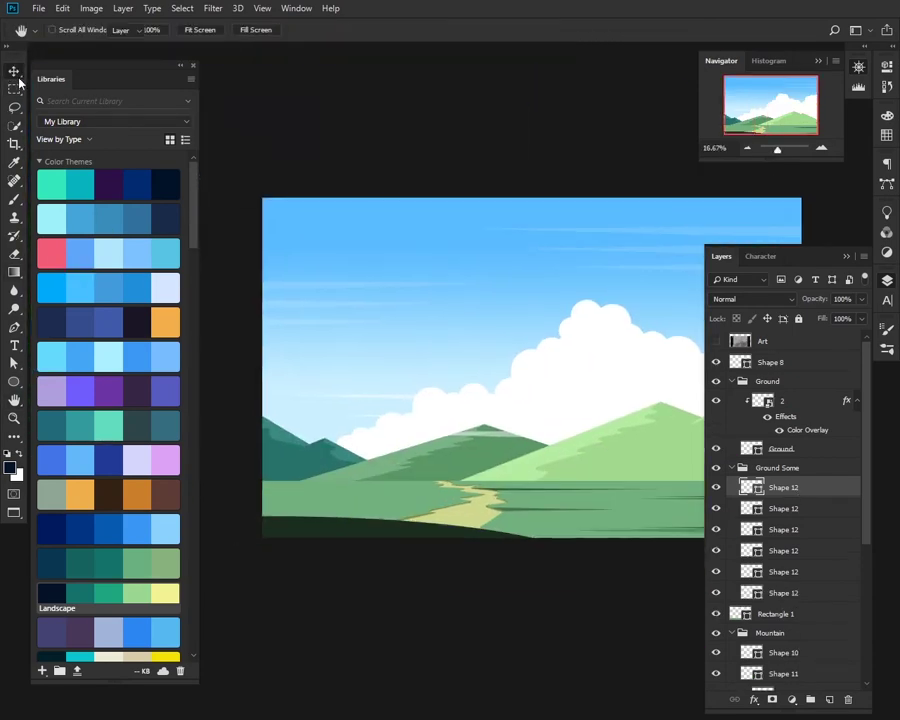
key(ctrl+alt+t)
right_click(394, 470)
key(Return)
mouse_move(349, 493)
mouse_down()
mouse_move(352, 502)
mouse_move(401, 491)
mouse_up()
key(ctrl+alt+t)
right_click(546, 478)
key(Return)
drag(594, 540, 466, 496)
Step: Flip another stripe copy 180° and position it on the meadow
key(ctrl+alt+t)
right_click(468, 444)
key(Return)
drag(470, 571, 453, 470)
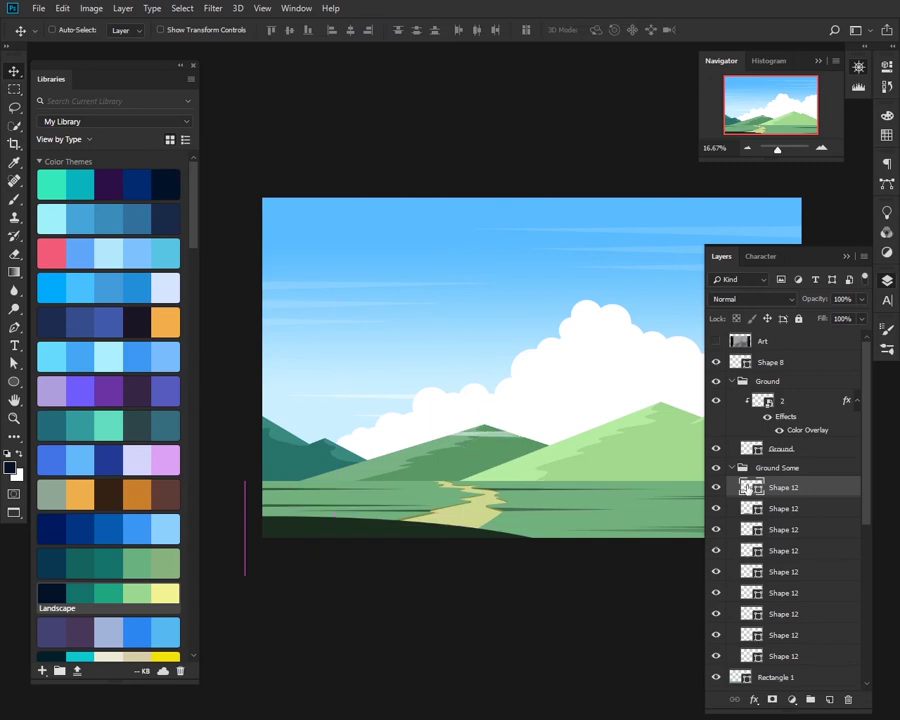
double_click(747, 487)
click(711, 136)
Step: Select a different stripe and stretch it to a new length
scroll(616, 492, up, 3)
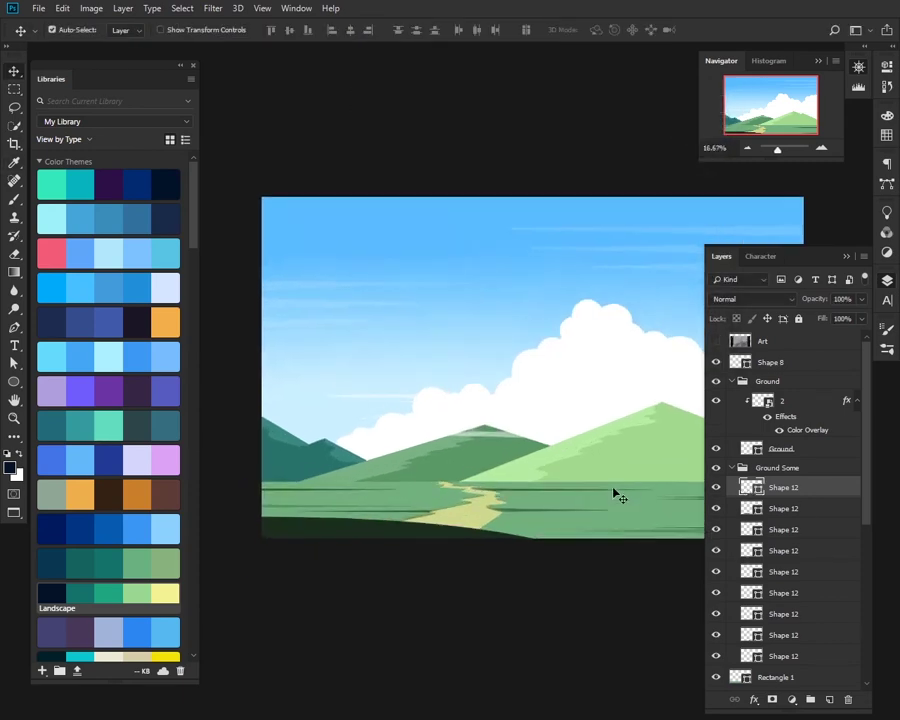
scroll(372, 426, up, 3)
key(p)
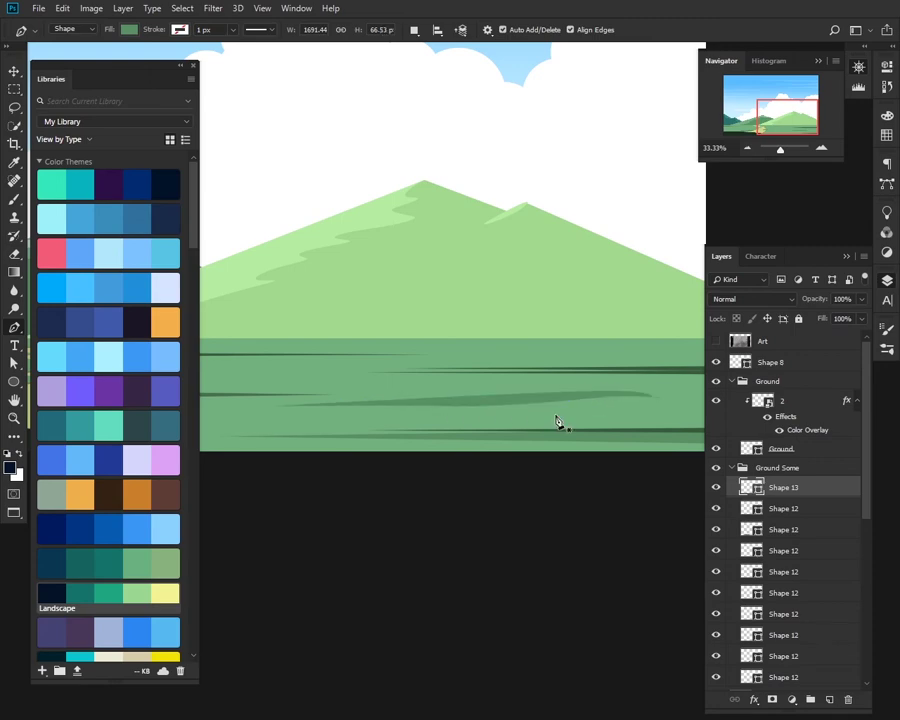
scroll(557, 421, down, 1)
scroll(710, 430, down, 1)
scroll(670, 430, down, 1)
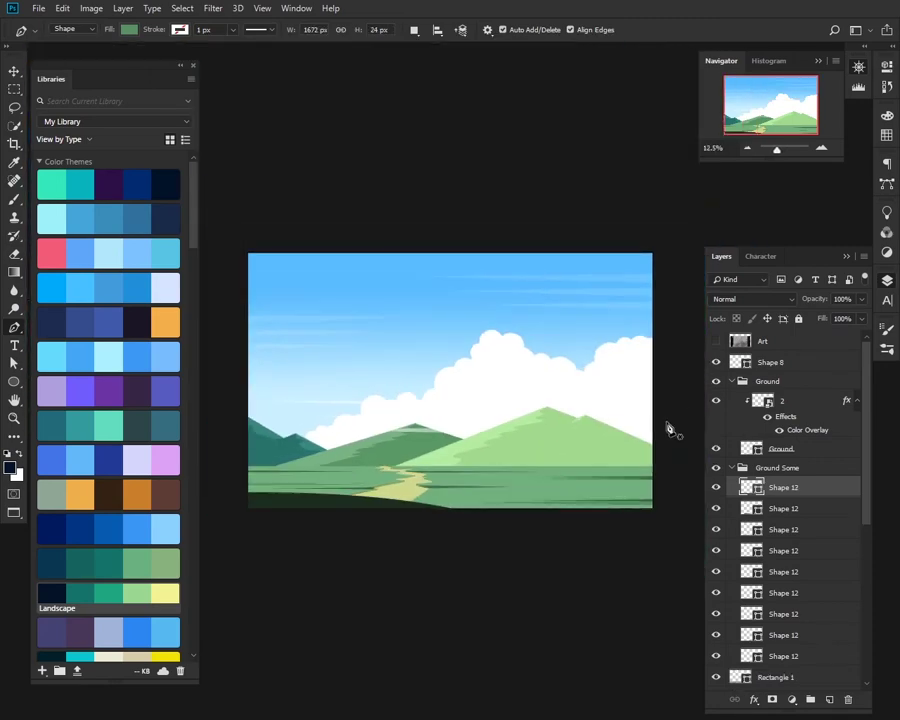
key(v)
click(440, 487)
key(ctrl+t)
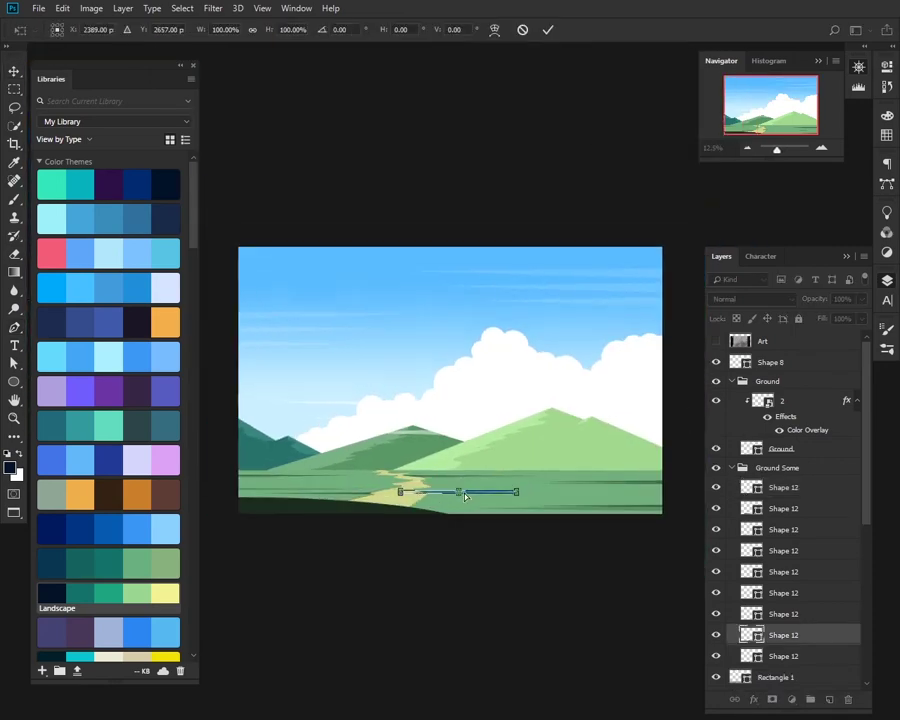
scroll(460, 488, up, 2)
drag(465, 413, 463, 420)
key(Return)
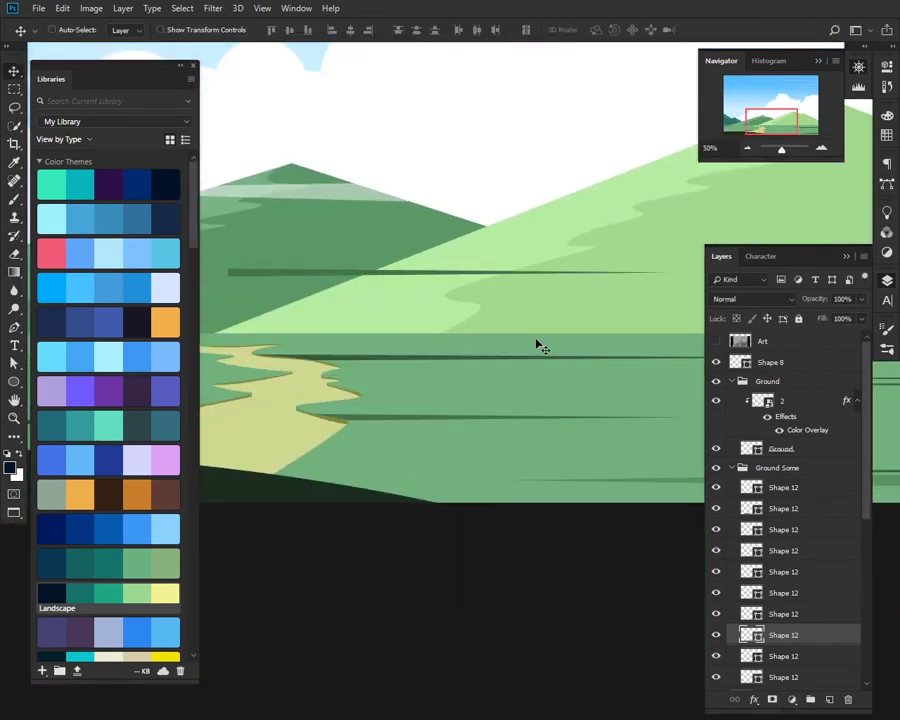
Step: Adjust a stripe's fill colour, then select and move a stripe directly on the canvas
double_click(750, 635)
click(682, 126)
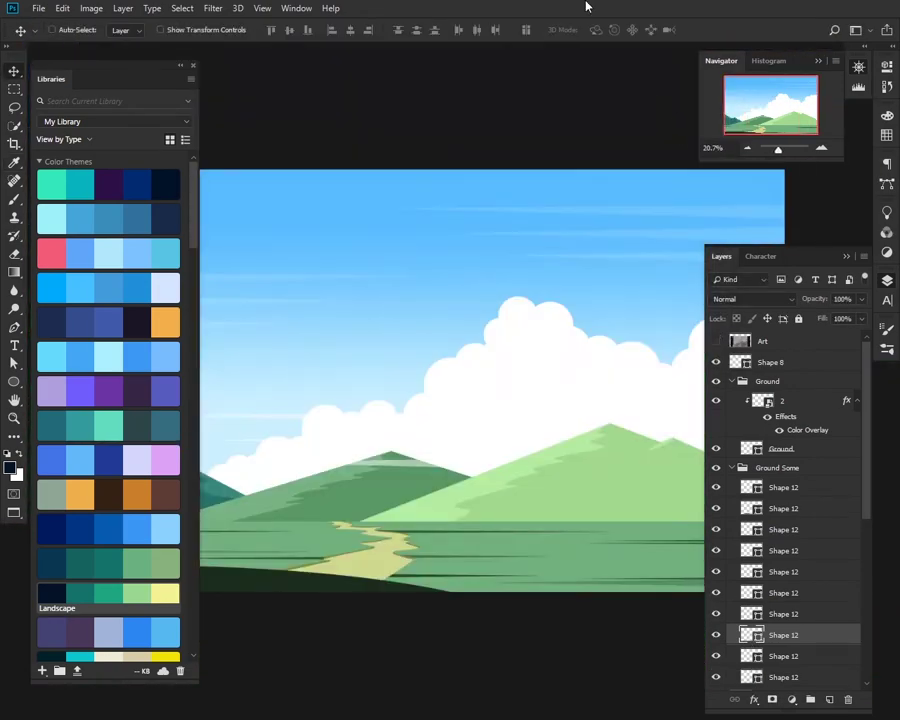
scroll(590, 313, down, 2)
ctrl+click(344, 530)
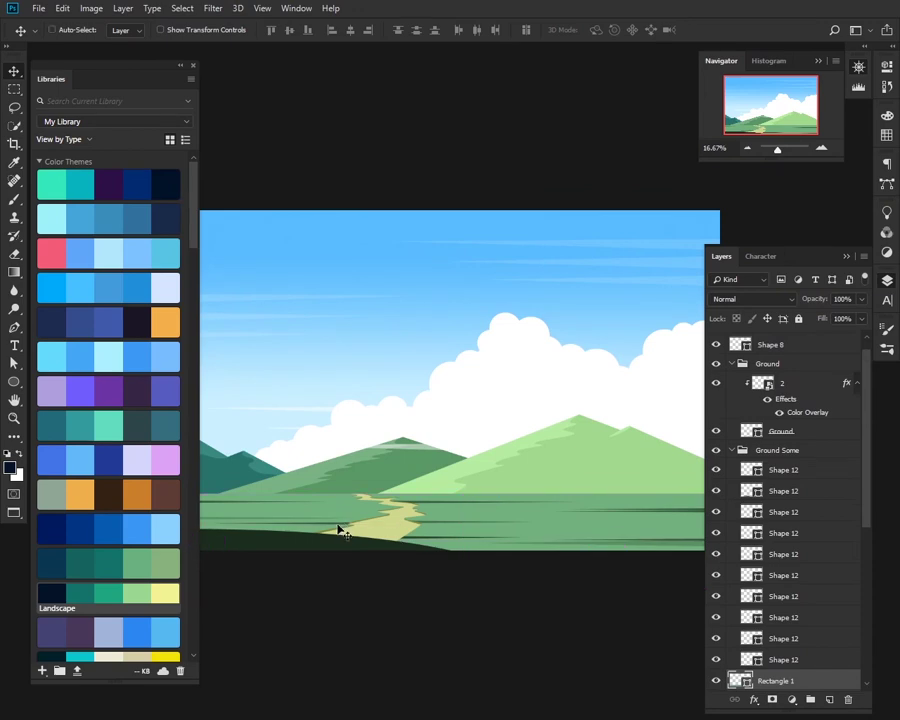
ctrl+click(538, 530)
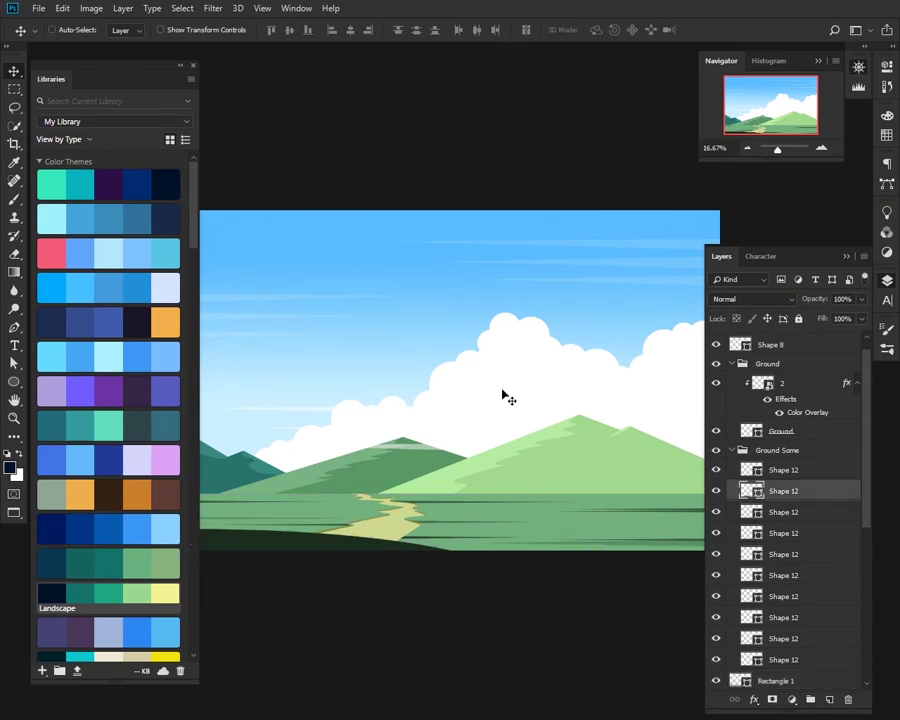
scroll(502, 397, down, 1)
drag(568, 418, 452, 416)
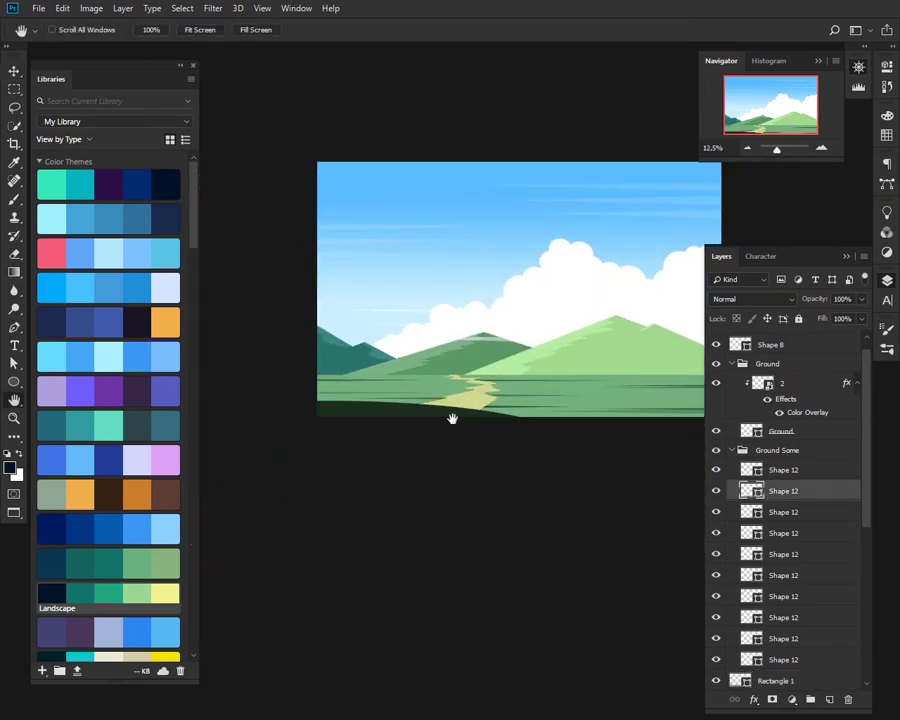
key(p)
scroll(795, 600, down, 3)
Step: Collapse Ground Some and add new Light and Dark layers above Rectangle 1
scroll(817, 463, up, 5)
click(780, 467)
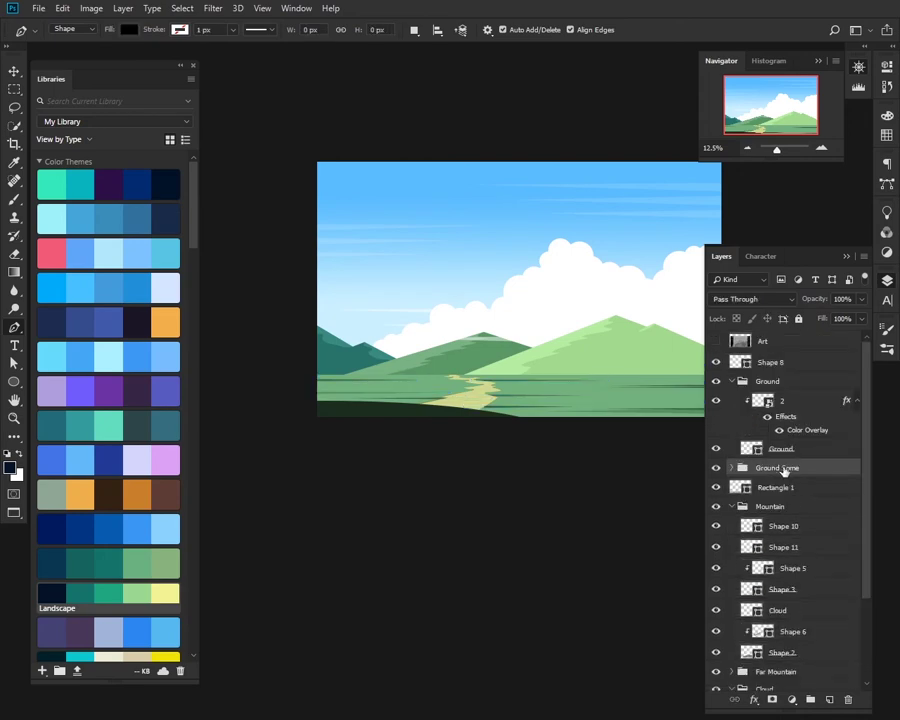
key(v)
click(775, 487)
key(ctrl+shift+alt+n)
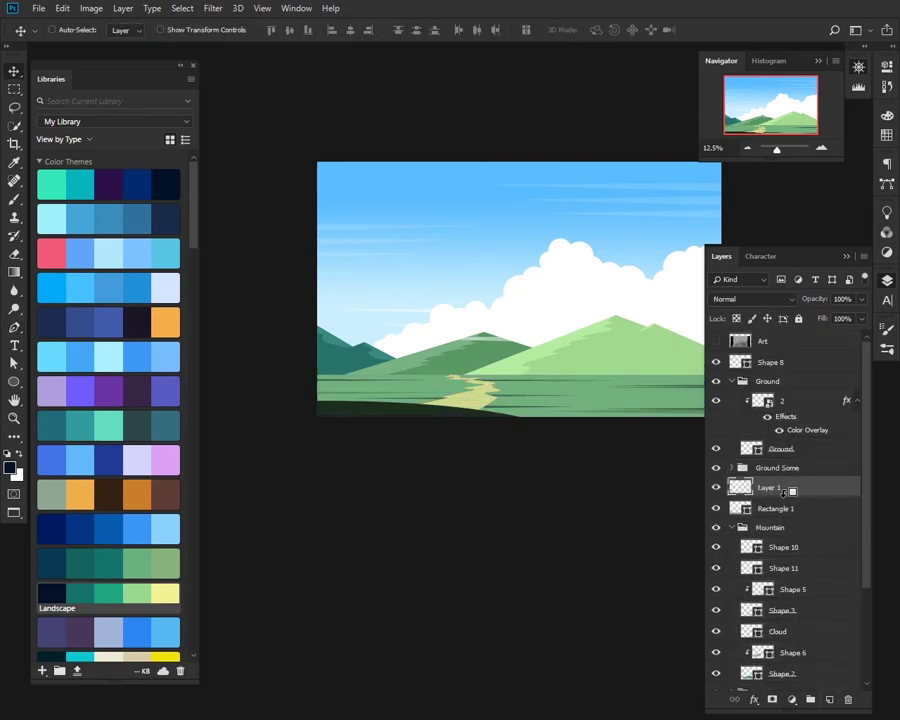
click(829, 699)
text(Light)
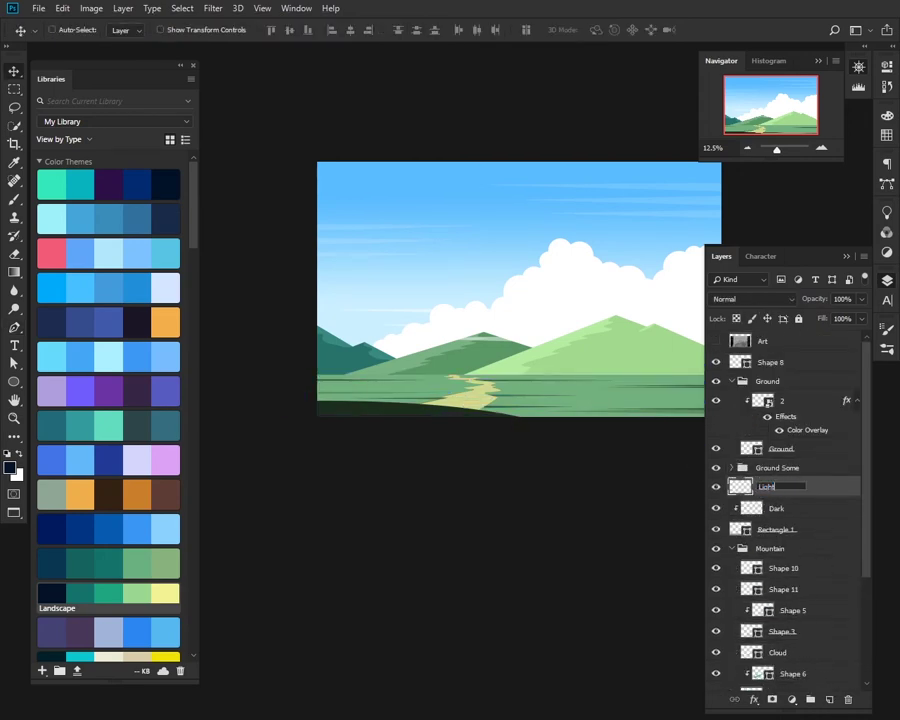
click(788, 510)
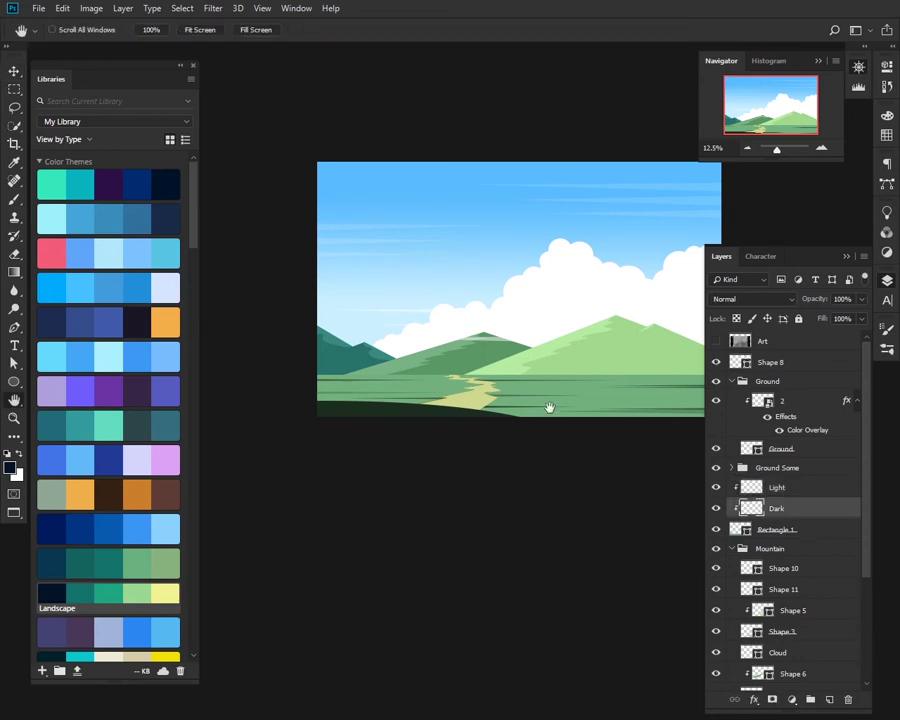
Step: Paint dark green spatter, sampled from the meadow, along the meadow's bottom on the Dark layer
drag(546, 406, 468, 406)
key(b)
click(8, 466)
click(552, 410)
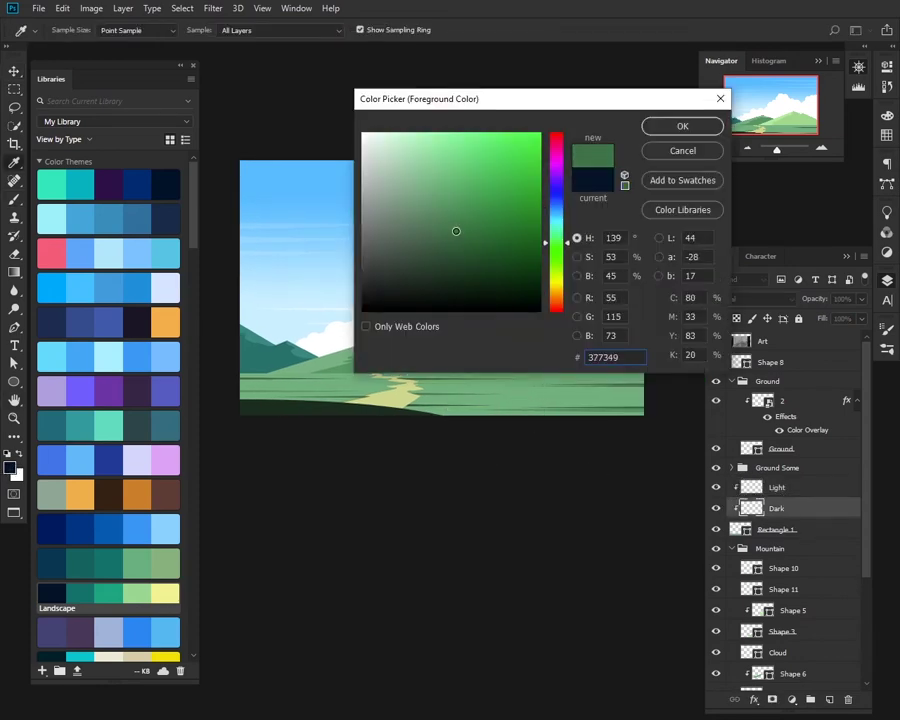
click(680, 130)
right_click(500, 302)
scroll(559, 559, down, 5)
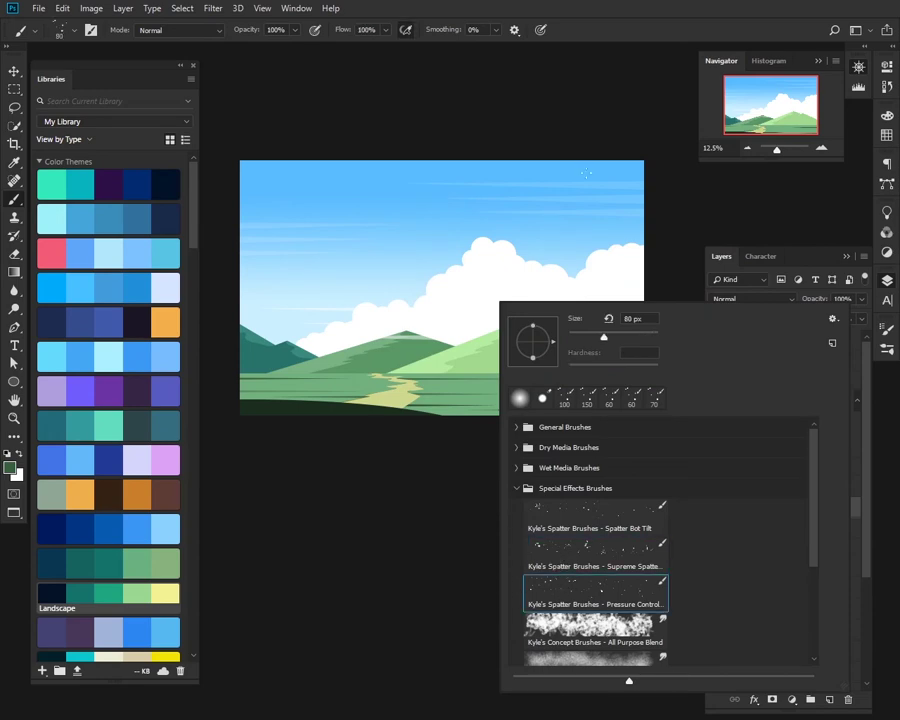
key(Return)
alt+scroll(554, 498, up, 3)
drag(385, 410, 660, 385)
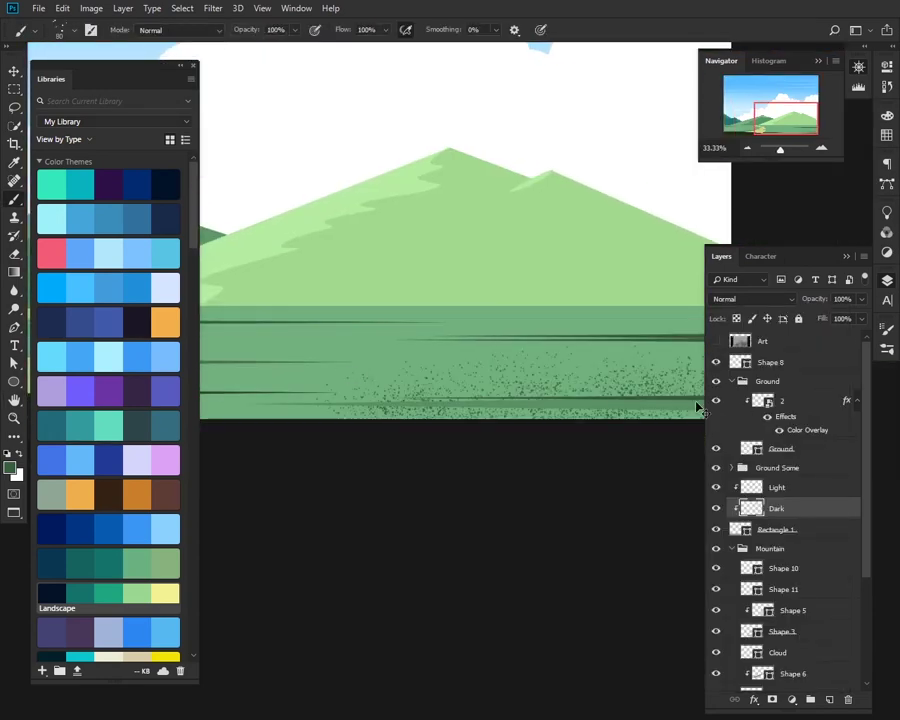
alt+scroll(697, 407, down, 2)
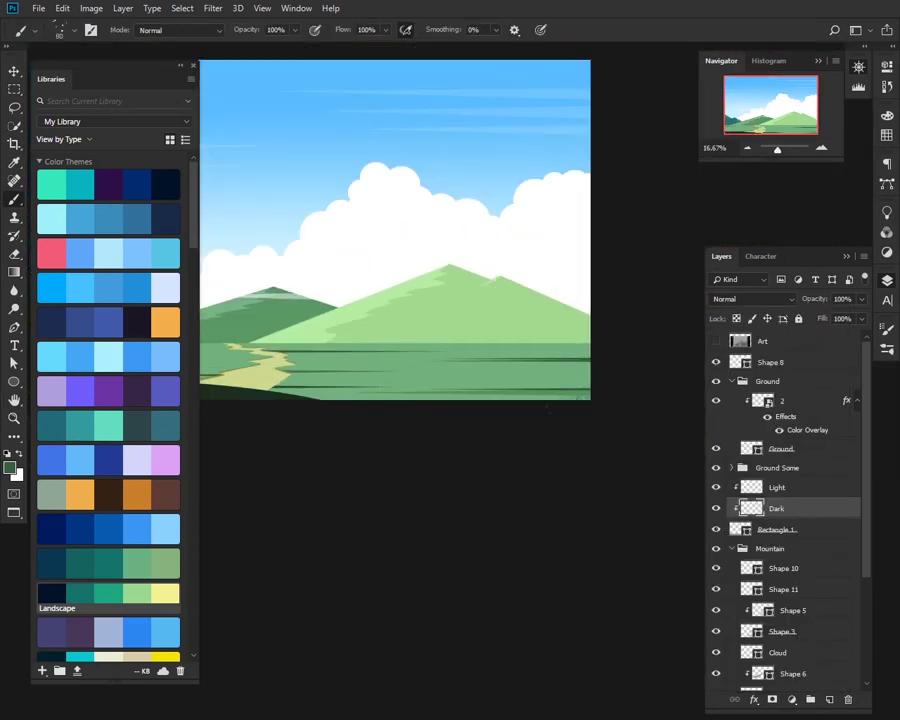
Step: Group Ground Some and Rectangle 1 as 'Ground', with Light and Dark above it
click(777, 487)
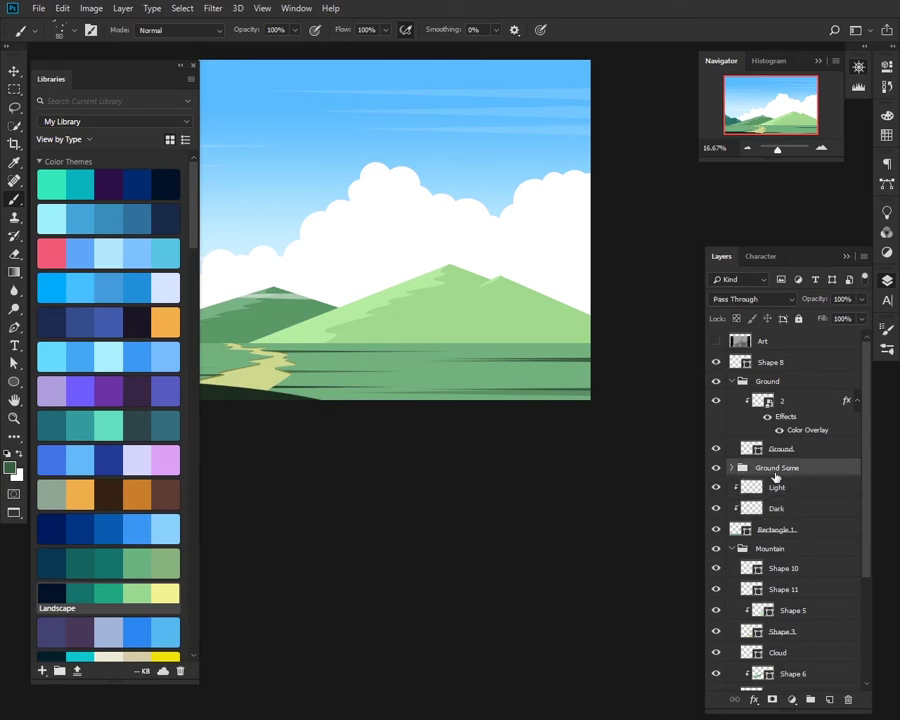
mouse_move(785, 467)
mouse_down()
mouse_move(800, 514)
mouse_move(782, 470)
mouse_up()
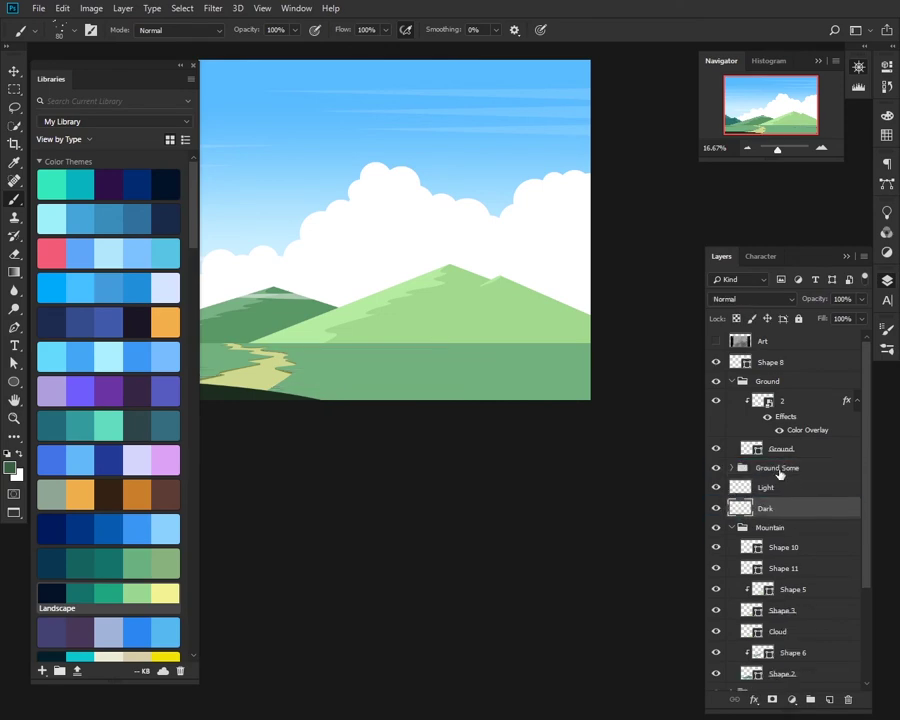
key(ctrl+z)
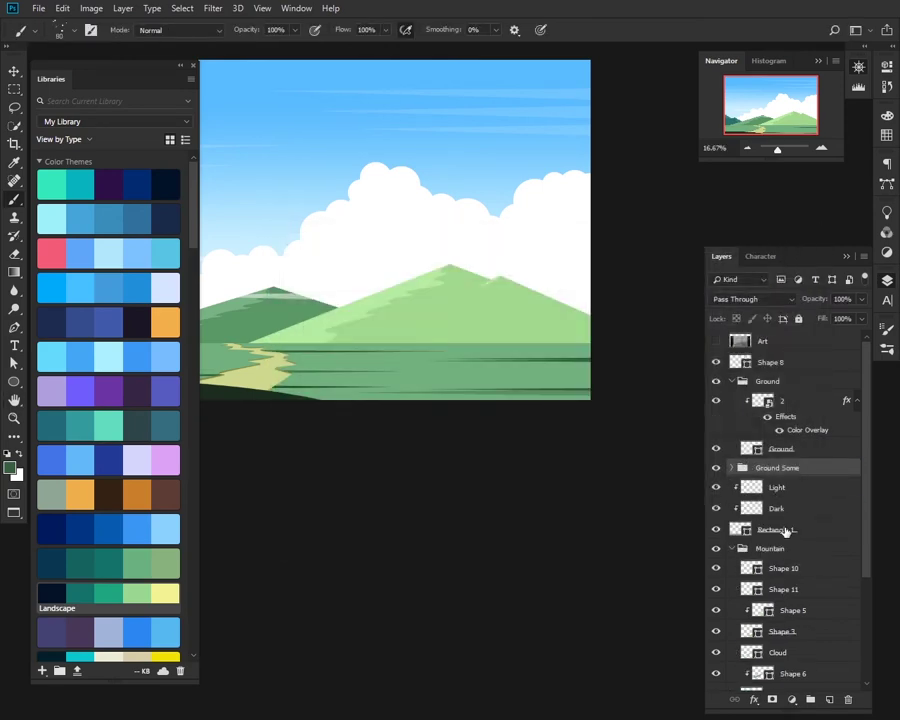
key(ctrl+g)
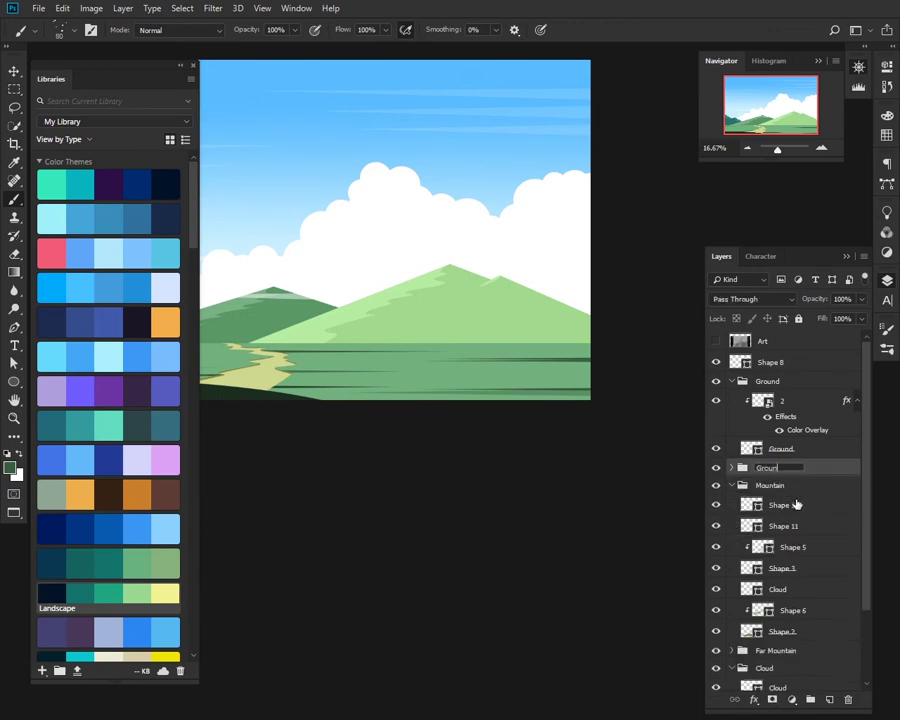
click(731, 467)
mouse_move(790, 520)
mouse_down()
mouse_move(791, 467)
mouse_move(790, 486)
mouse_up()
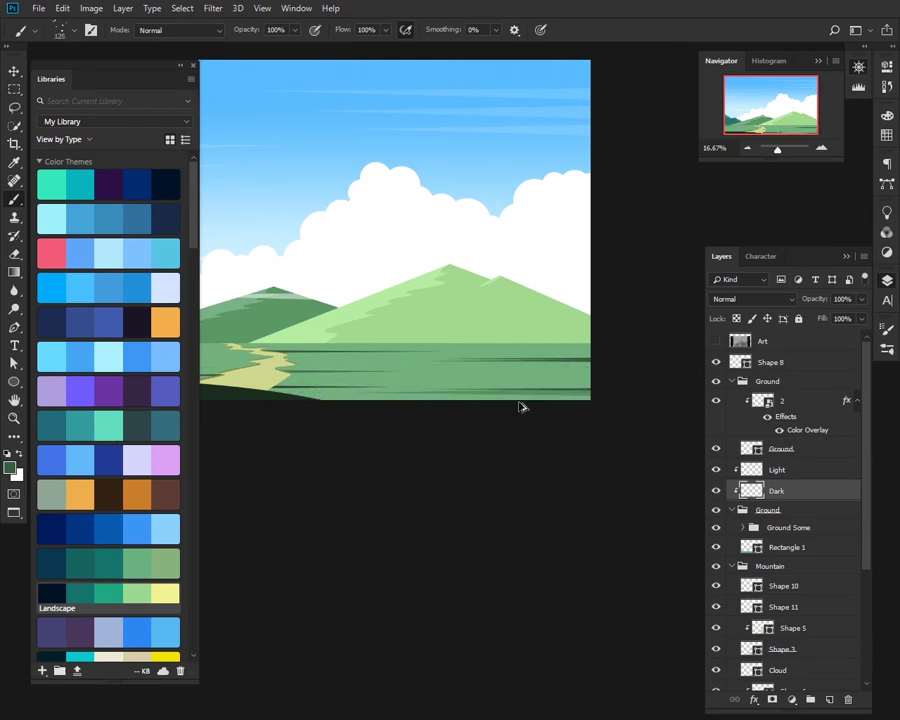
scroll(414, 405, up, 2)
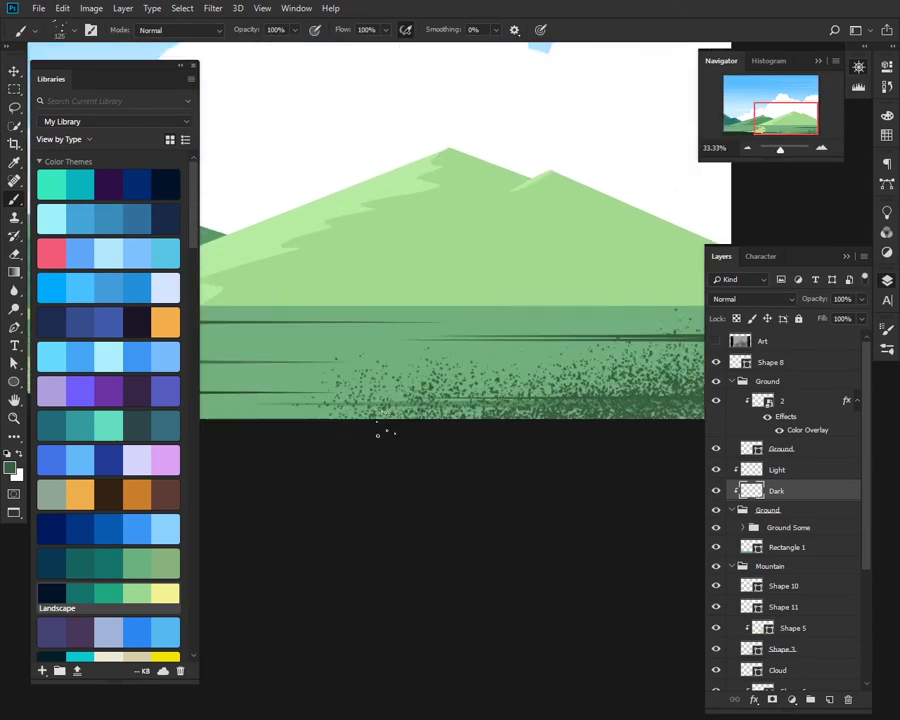
scroll(450, 380, down, 1)
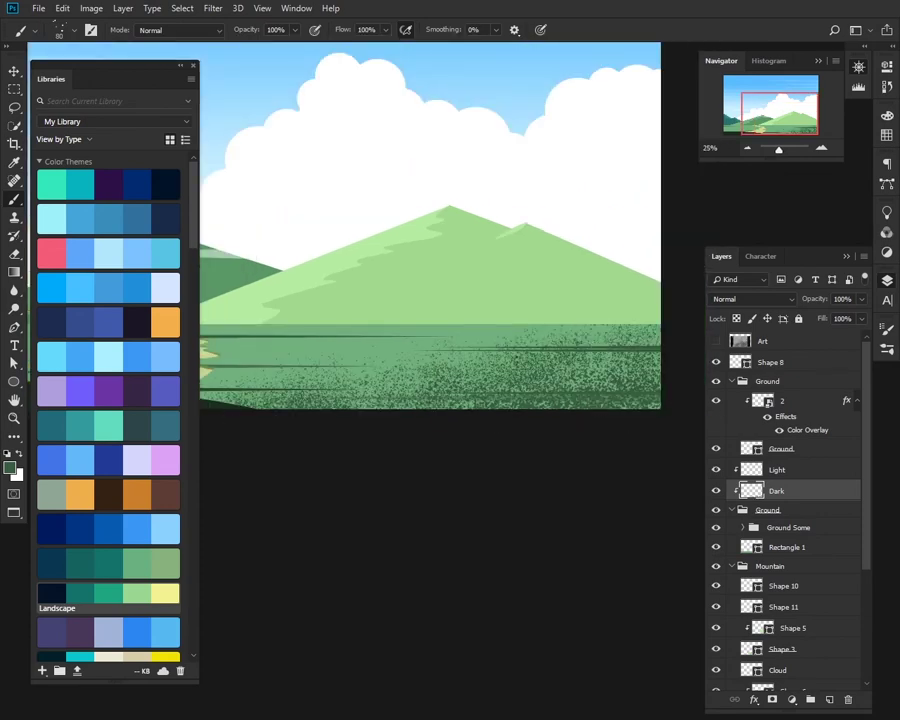
Step: Try a Hard Light blend on the texture layer, then undo it
click(752, 299)
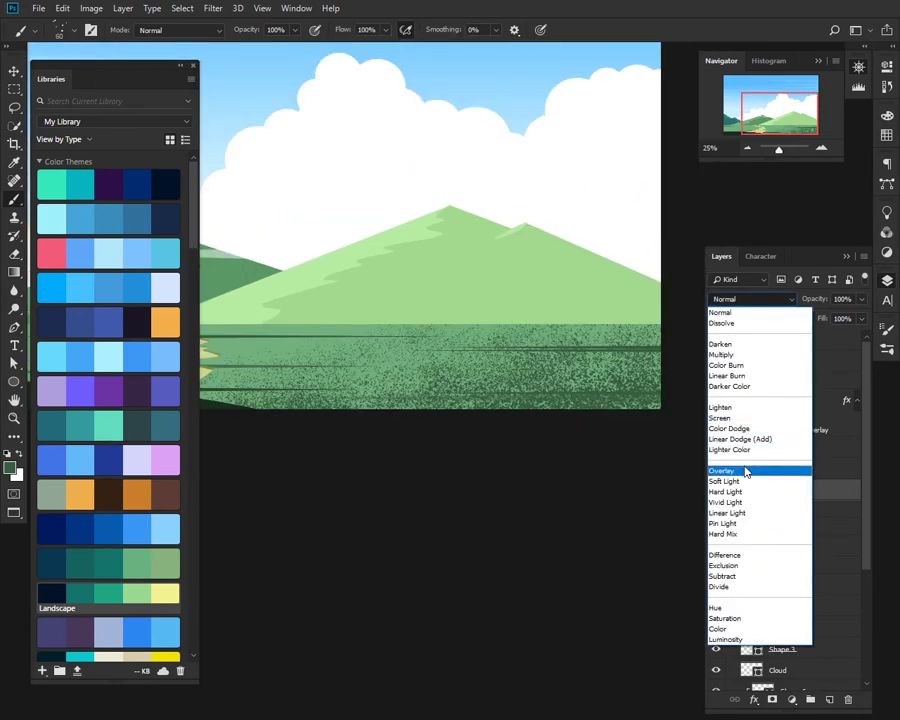
click(746, 468)
key(ctrl+minus)
key(ctrl+minus)
key(ctrl+minus)
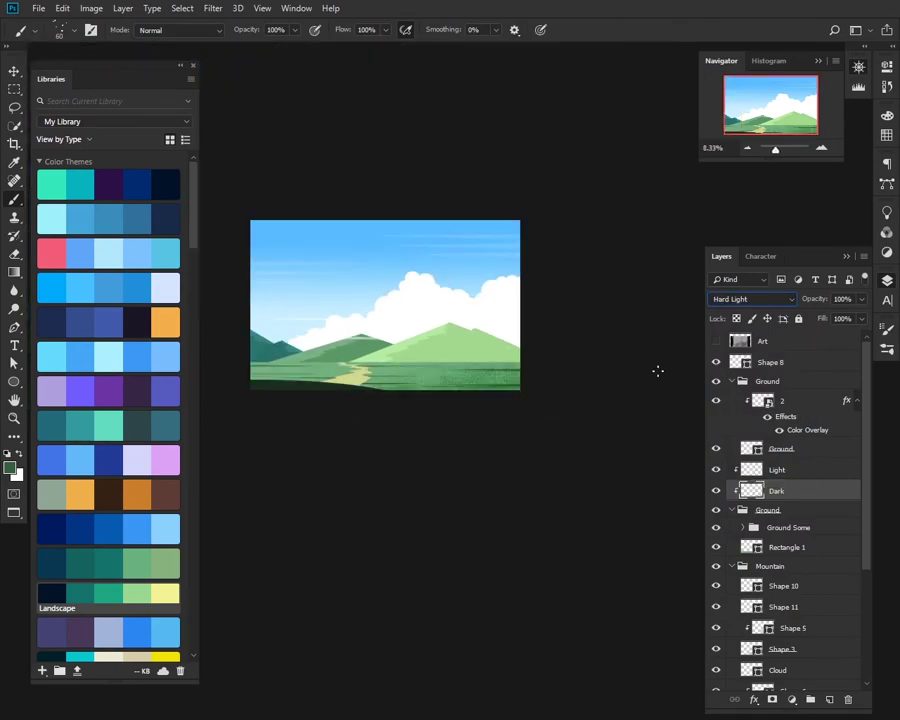
key(ctrl+z)
key(ctrl+plus)
key(ctrl+plus)
key(ctrl+plus)
Step: Paint light speckles along the top edge of the grass on the Light layer
click(745, 470)
key(ctrl+plus)
key(ctrl+plus)
key(c)
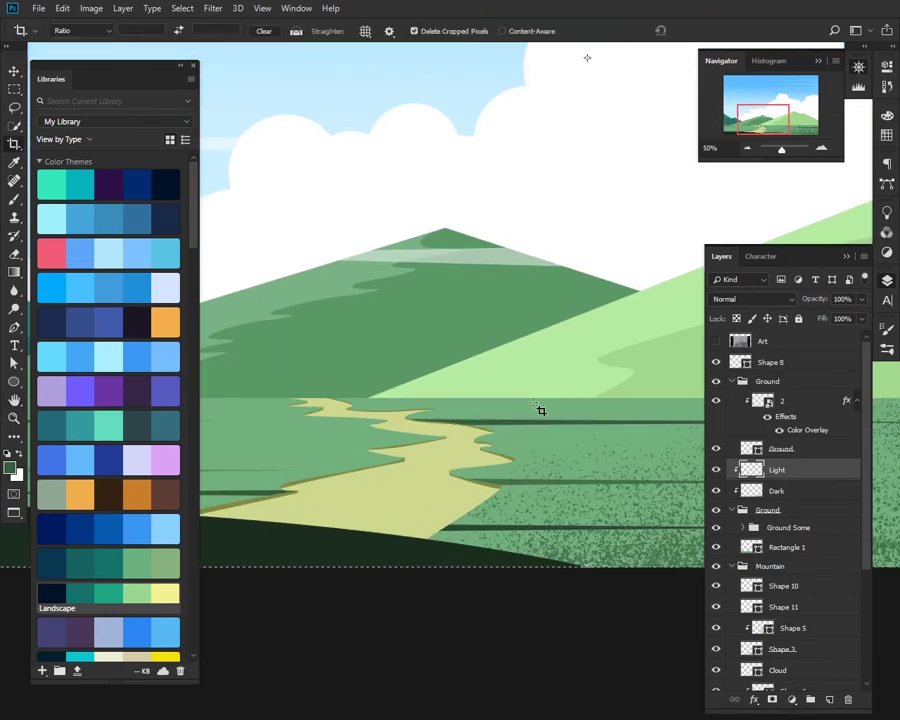
key(b)
drag(535, 410, 425, 397)
key(j)
drag(575, 415, 448, 414)
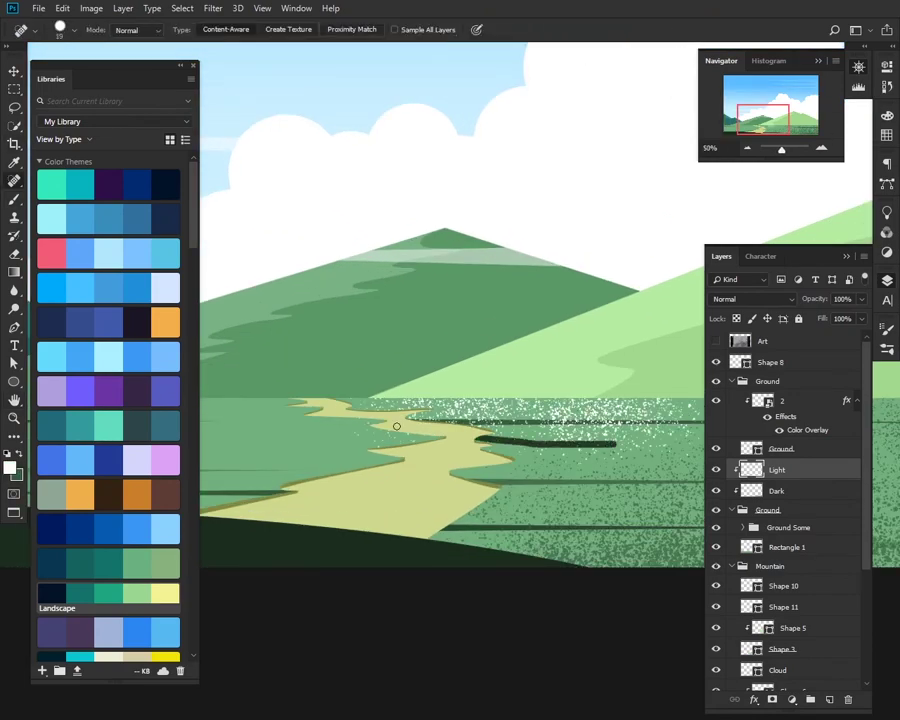
drag(526, 372, 334, 345)
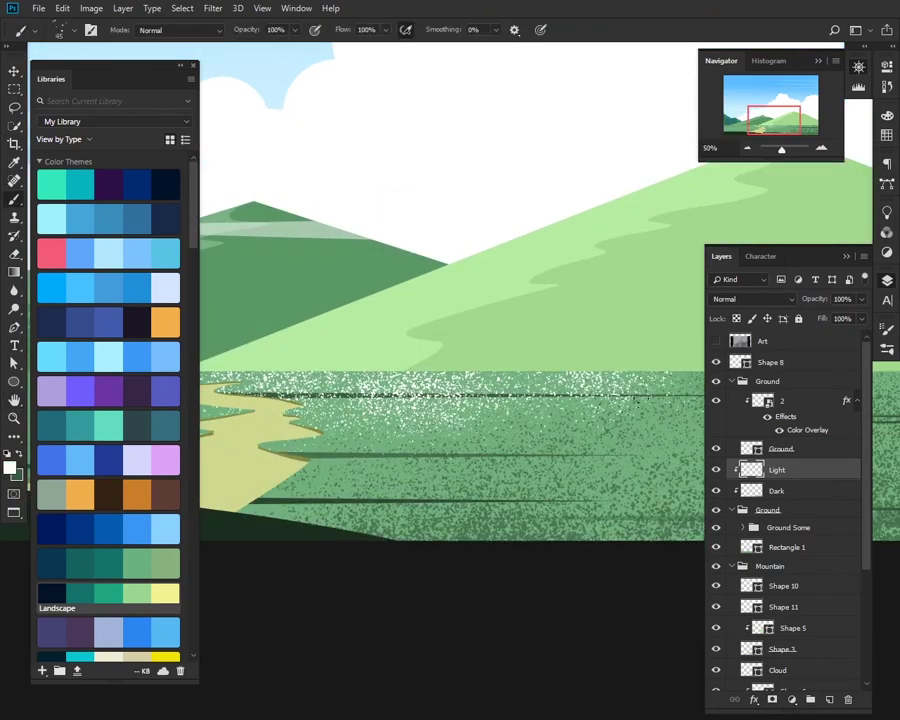
Step: Blend the Light layer as Soft Light at reduced opacity and review the grass
click(752, 298)
click(752, 484)
key(ctrl+plus)
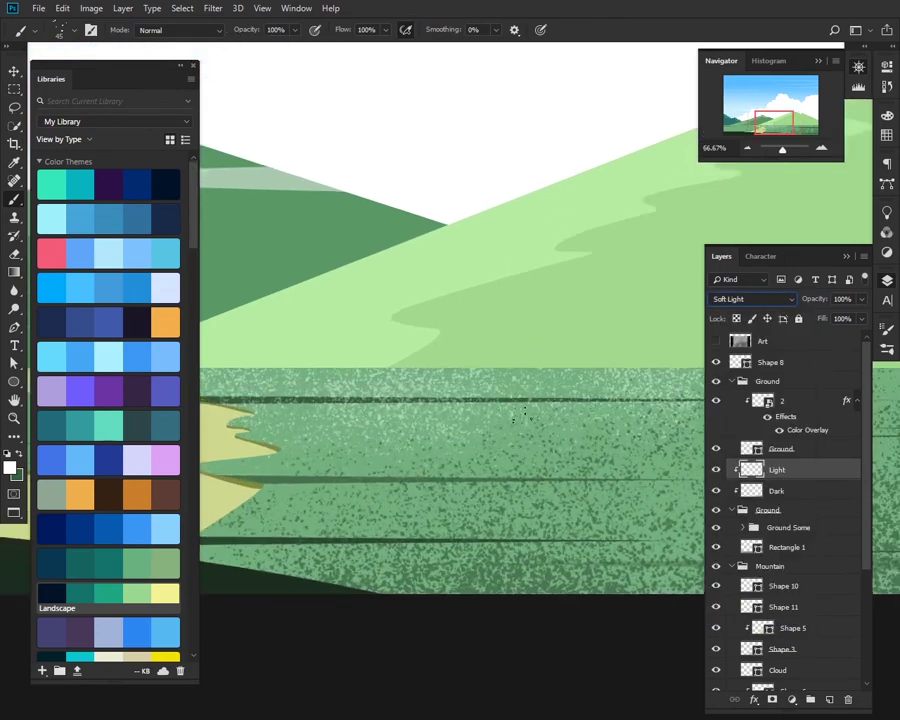
key(ctrl+minus)
key(ctrl+minus)
key(ctrl+minus)
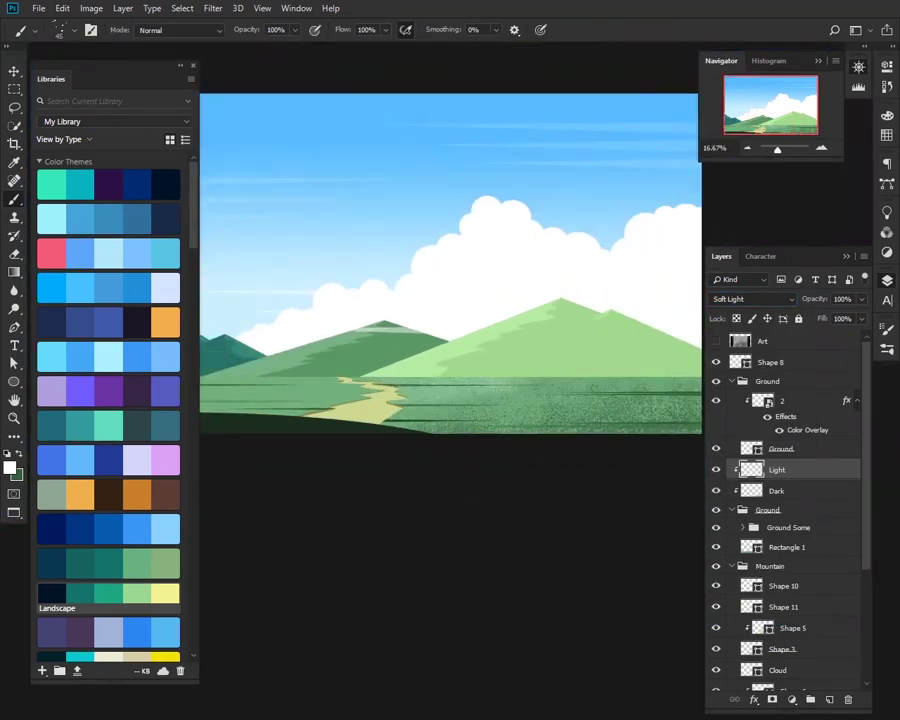
key(ctrl+plus)
key(ctrl+plus)
key(ctrl+plus)
drag(632, 458, 640, 370)
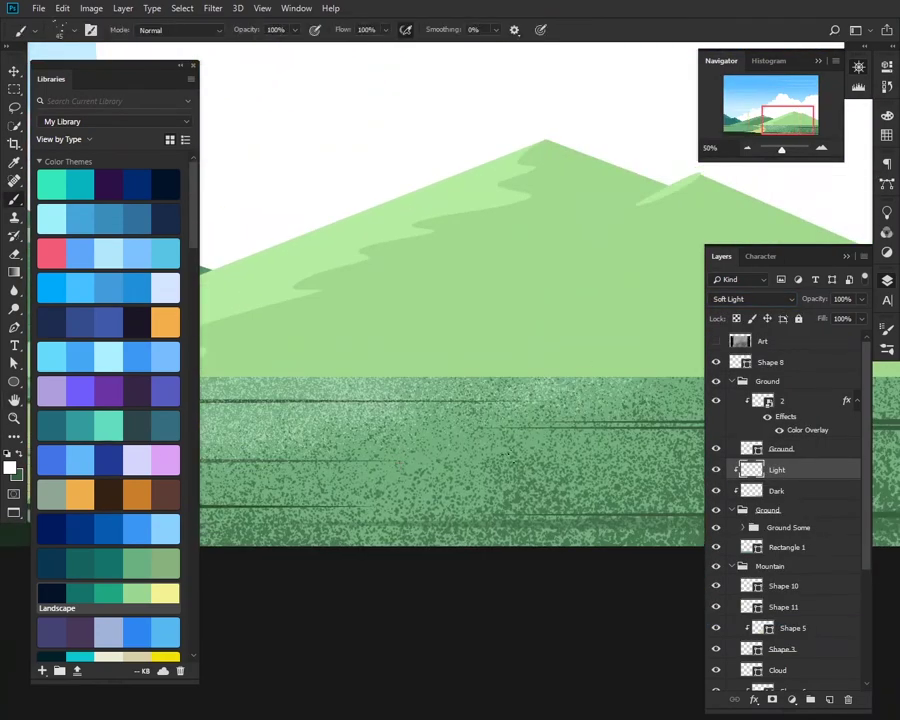
key(ctrl+minus)
key(ctrl+minus)
key(ctrl+plus)
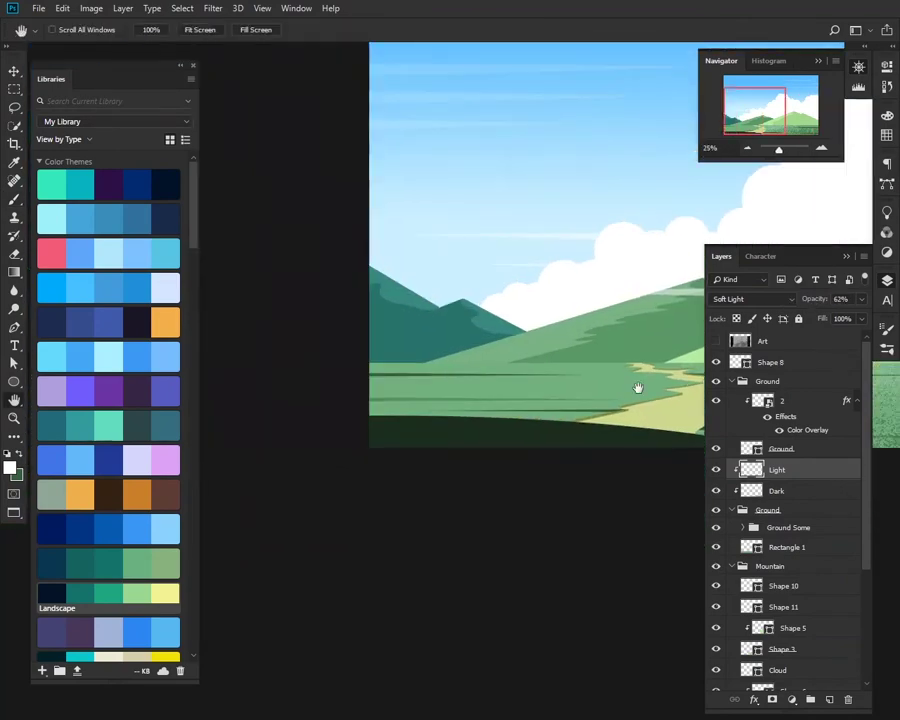
key(ctrl+plus)
click(735, 490)
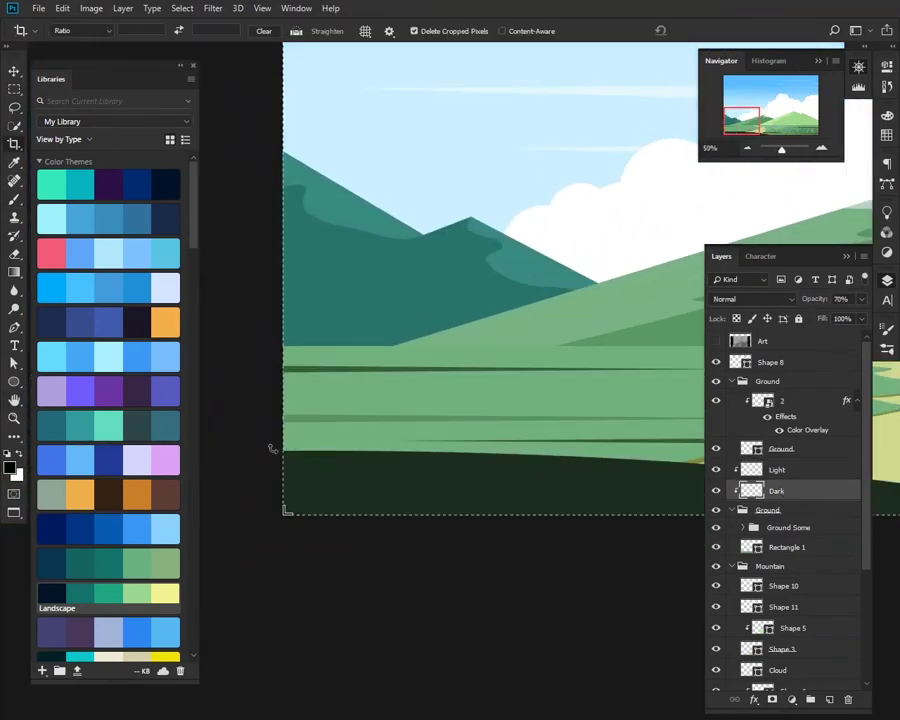
Step: Paint black speckles across the lower grass on the Dark layer and blend it as Overlay
key(d)
drag(286, 445, 490, 405)
drag(700, 420, 290, 420)
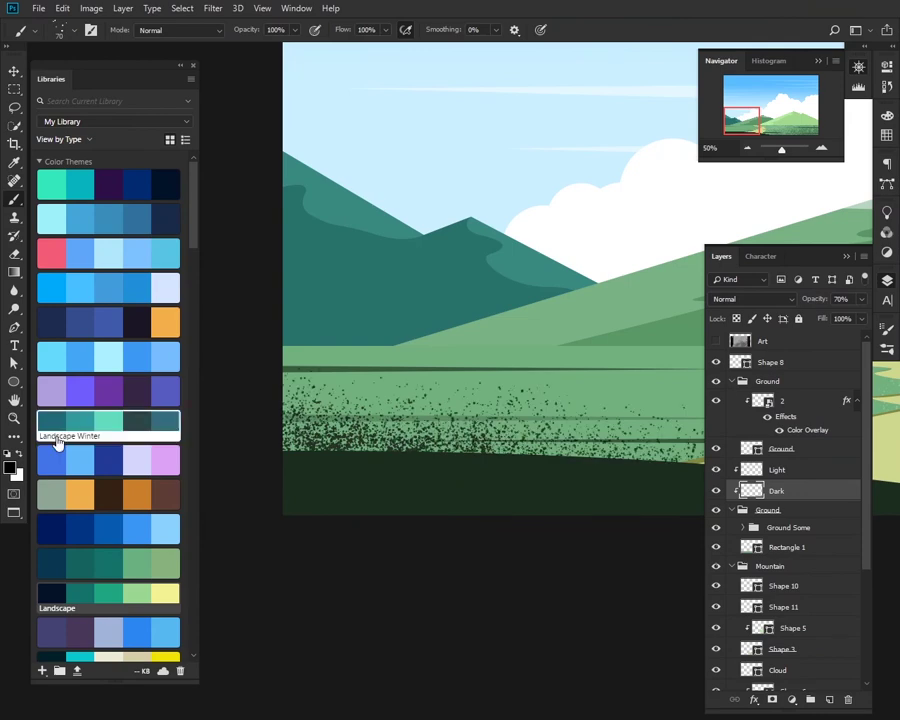
click(752, 298)
click(745, 470)
Step: Zoom out over the whole scene, switching to the Light layer and back to Dark
key(ctrl+0)
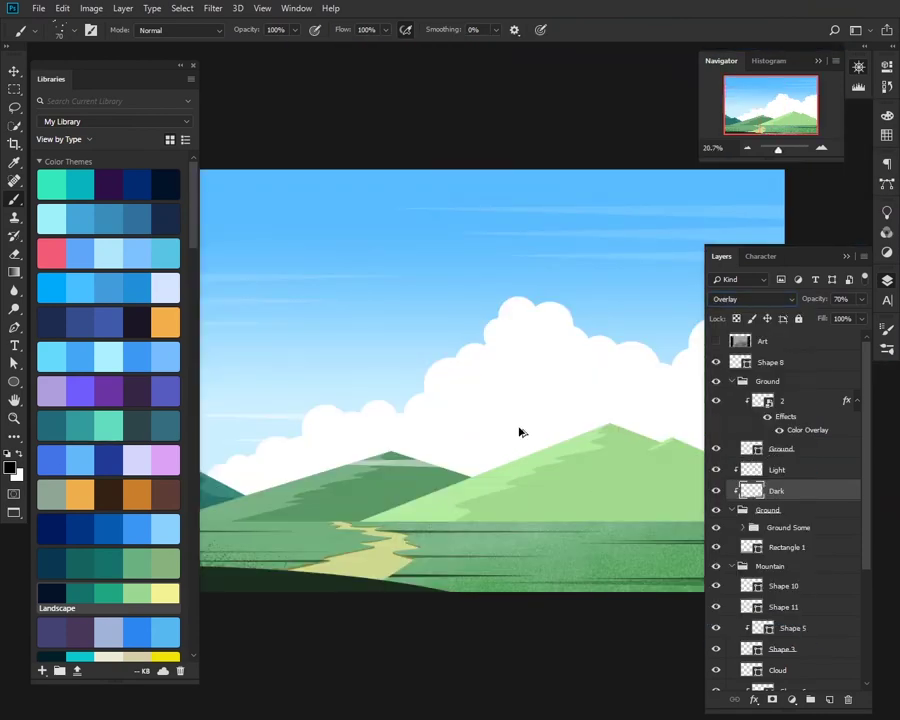
drag(519, 432, 556, 394)
scroll(556, 394, up, 2)
key(alt+bracketright)
key(x)
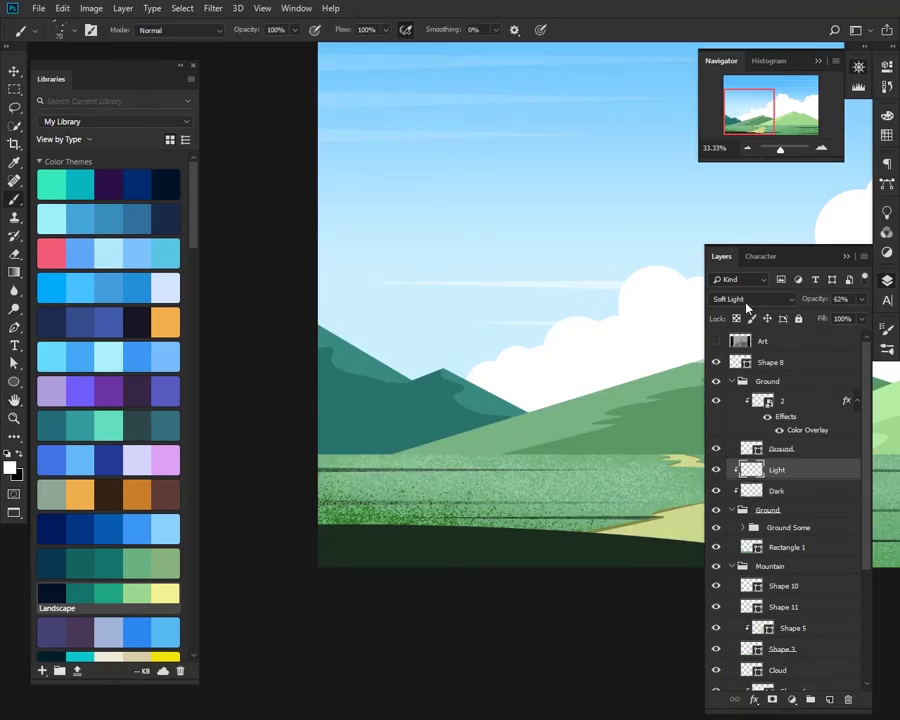
click(777, 490)
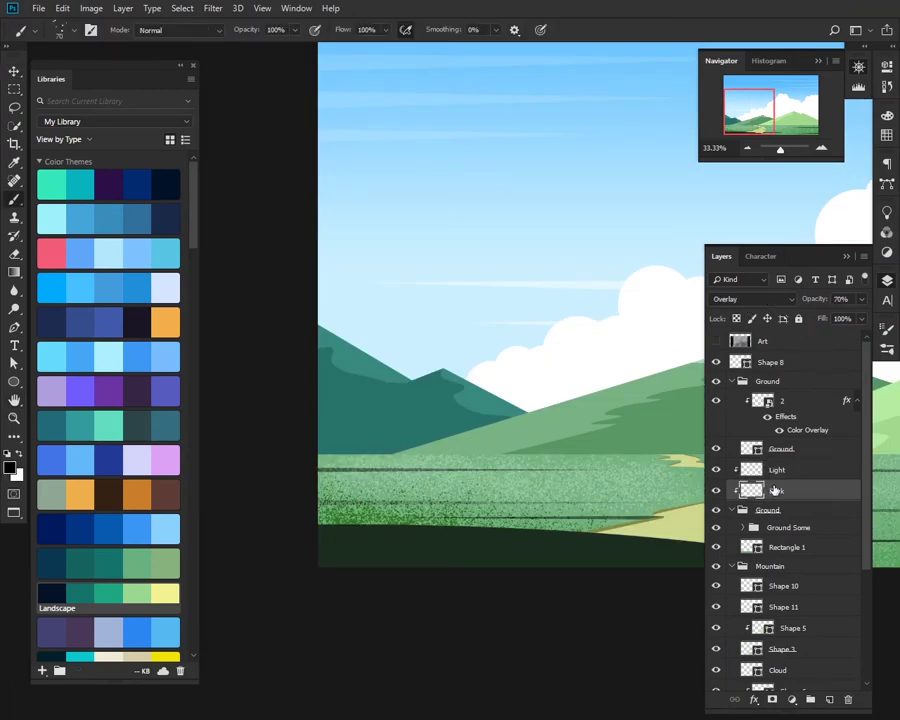
Step: Reselect the brush and reframe the view, zooming in on the path area
key(ctrl+minus)
key(ctrl+minus)
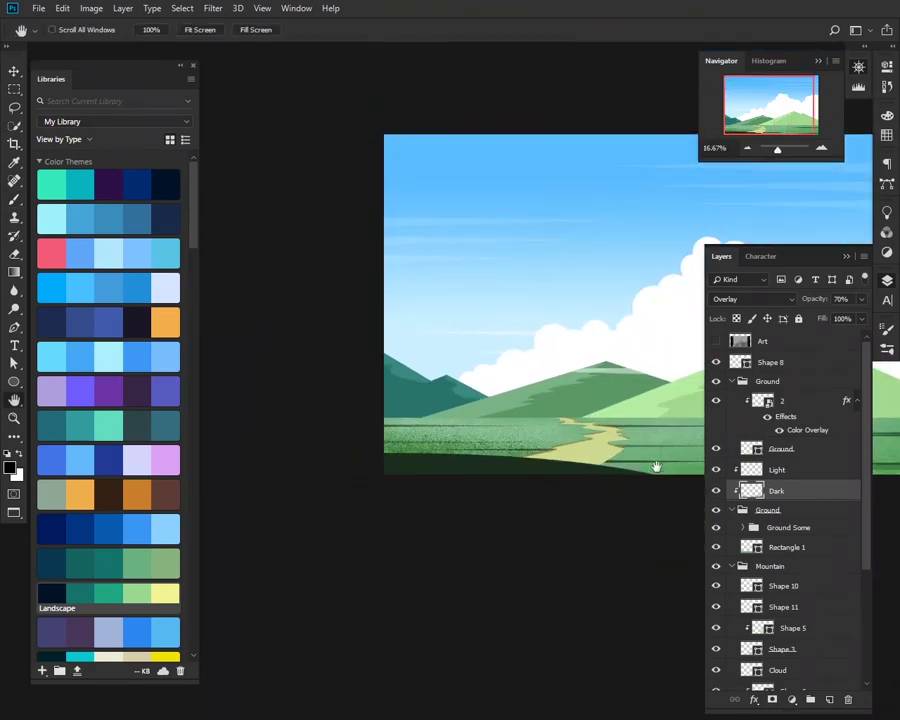
key(ctrl+plus)
key(b)
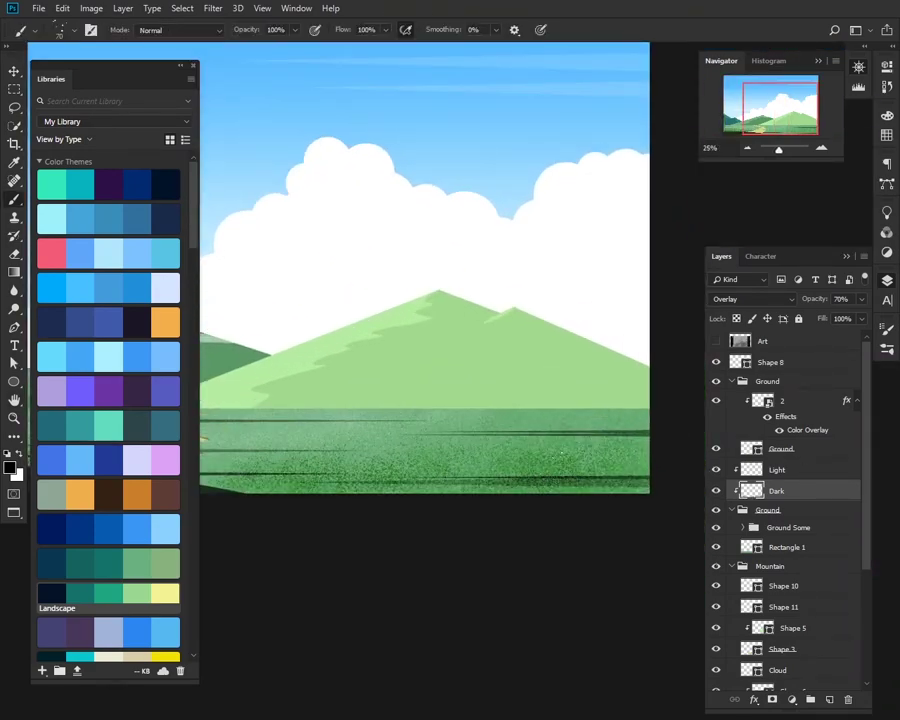
key(ctrl+minus)
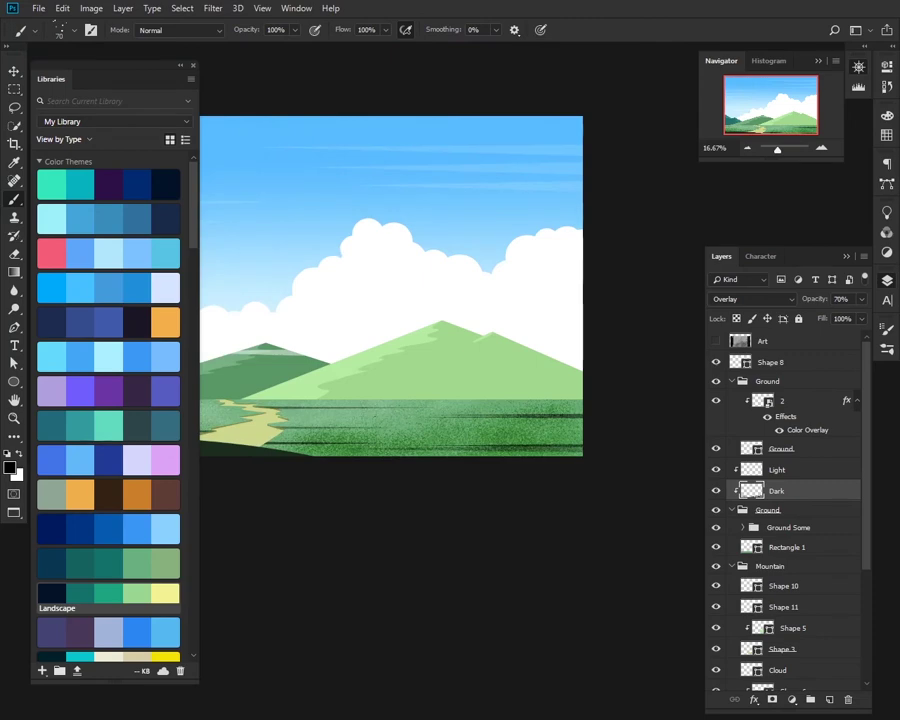
key(j)
key(b)
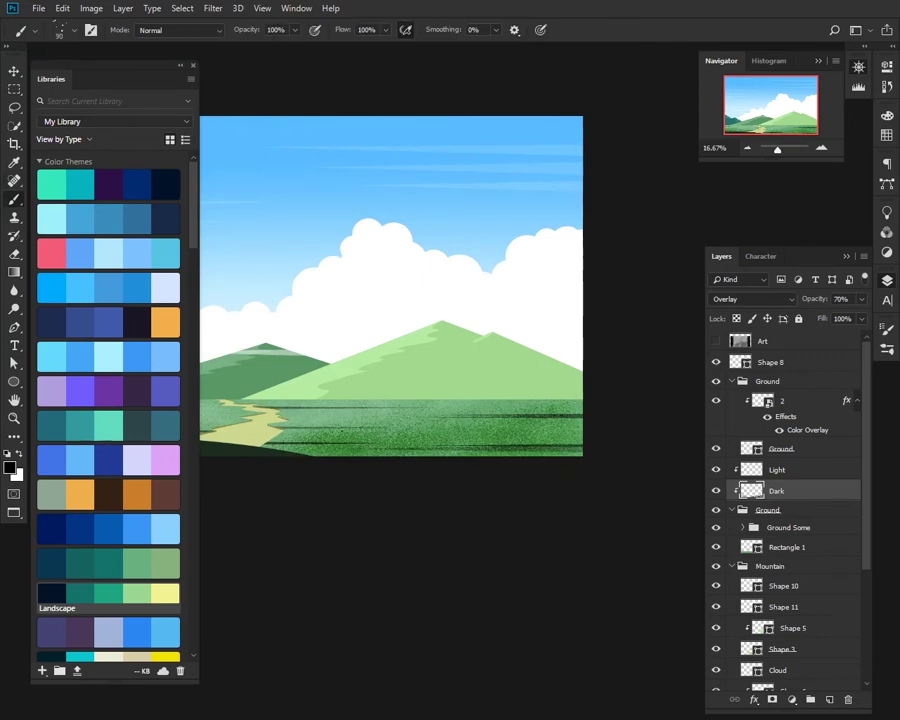
scroll(500, 440, up, 2)
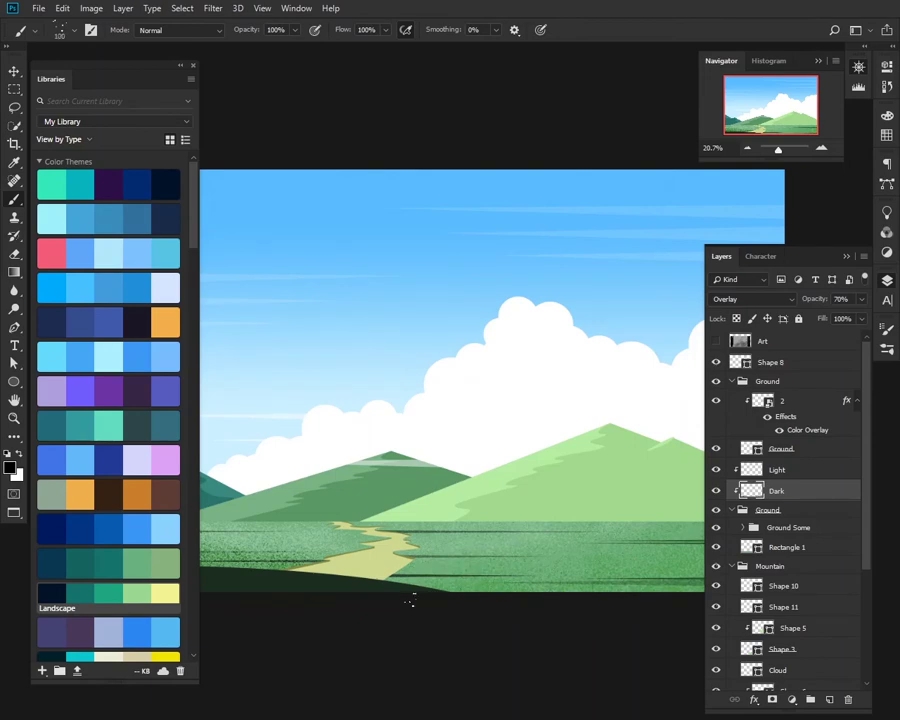
key(ctrl+minus)
key(ctrl+minus)
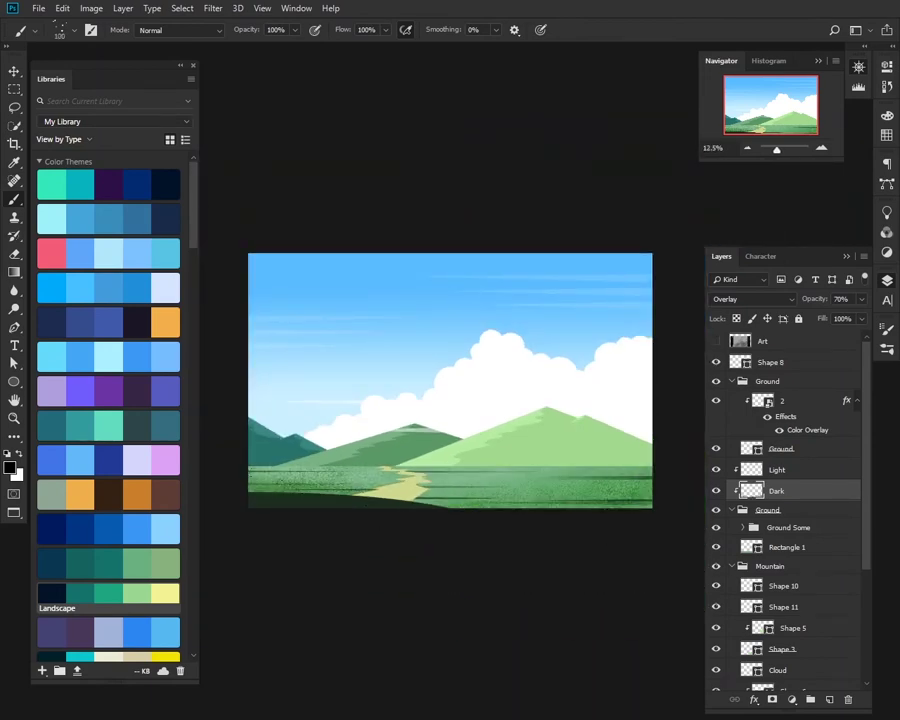
drag(446, 464, 400, 577)
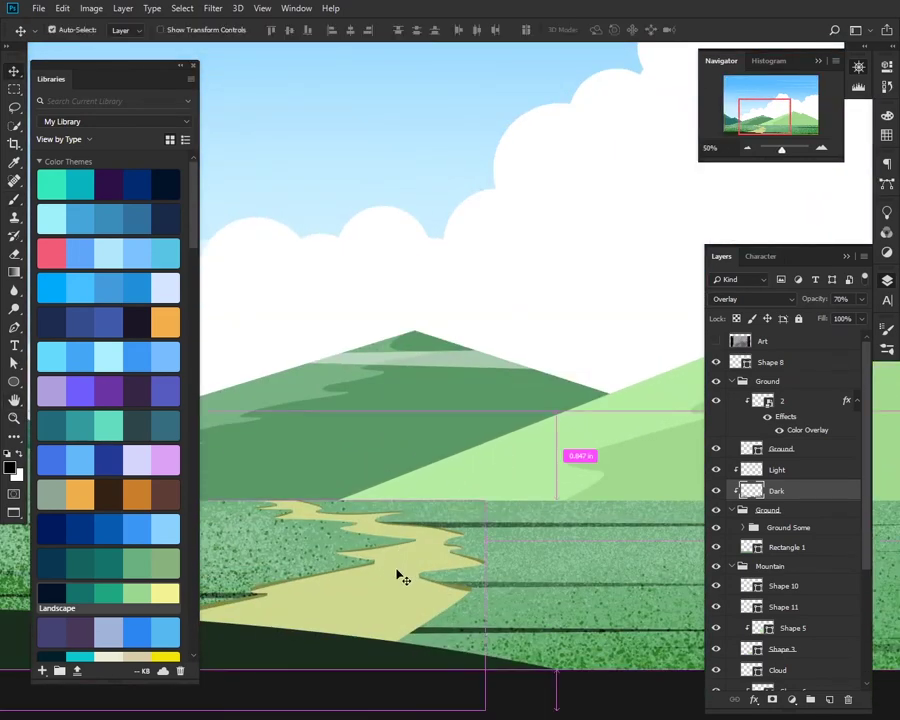
Step: Group layer 2 and Ground into Road, with copied Dark and Light layers clipped above it
click(775, 449)
shift+click(770, 400)
key(ctrl+g)
text(Road)
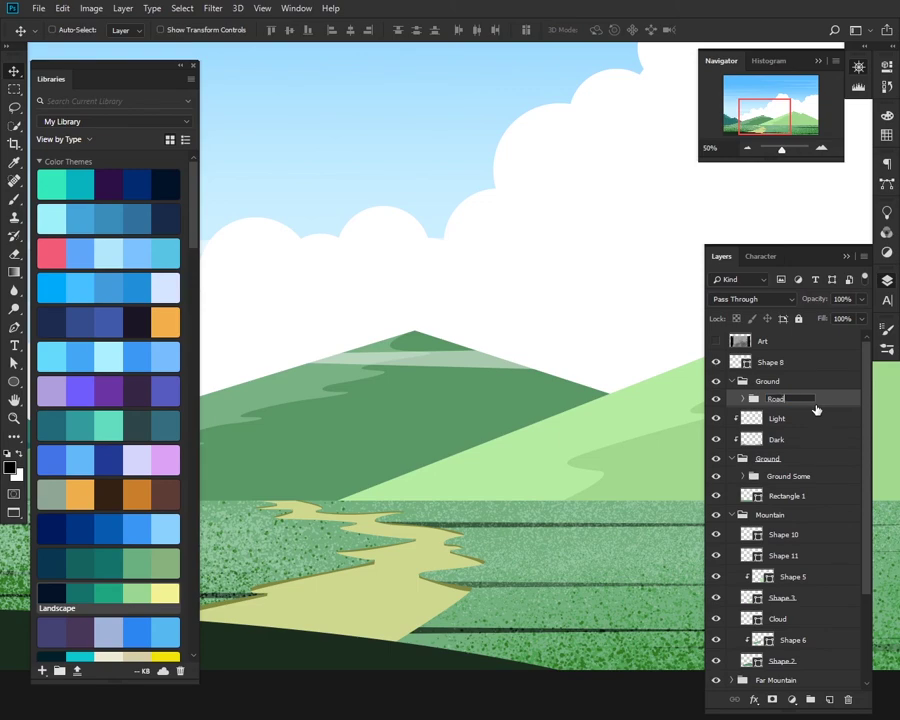
drag(429, 512, 524, 496)
click(776, 418)
shift+click(776, 439)
drag(776, 439, 738, 404)
key(ctrl+alt+g)
Step: Paint dark speckles along the road edges and blend them in Soft Light
key(b)
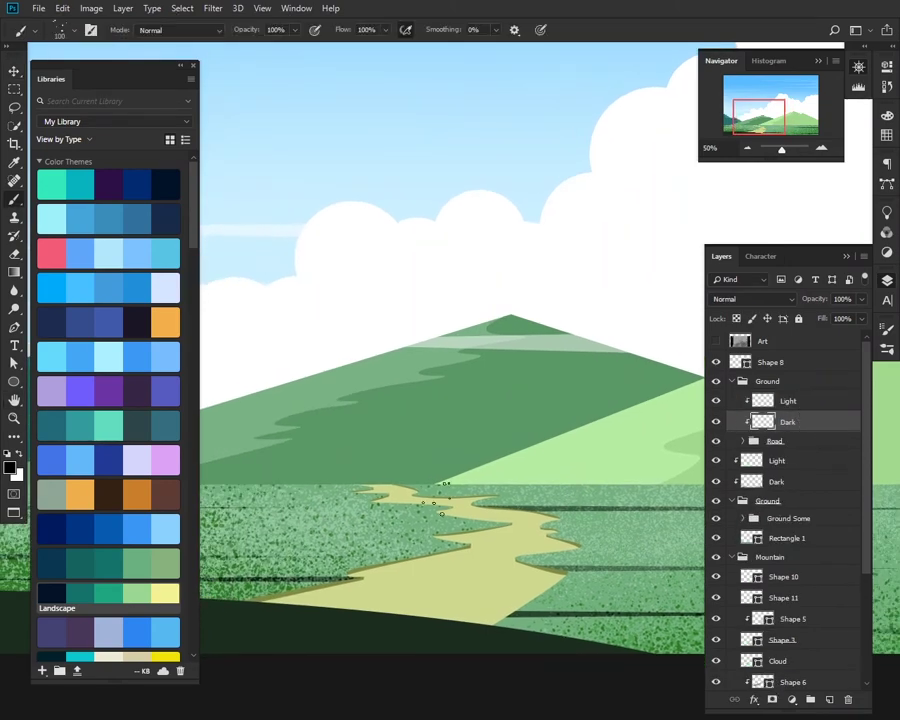
mouse_move(366, 488)
mouse_down()
mouse_move(500, 500)
mouse_move(540, 535)
mouse_up()
drag(440, 500, 570, 545)
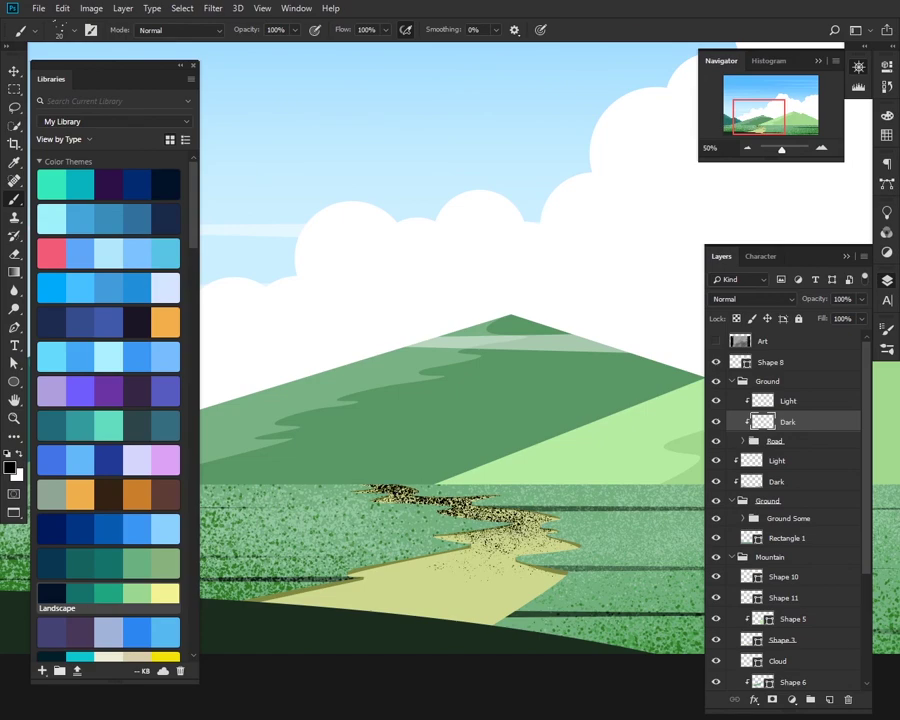
drag(392, 494, 445, 504)
key(bracketright)
click(753, 299)
click(740, 464)
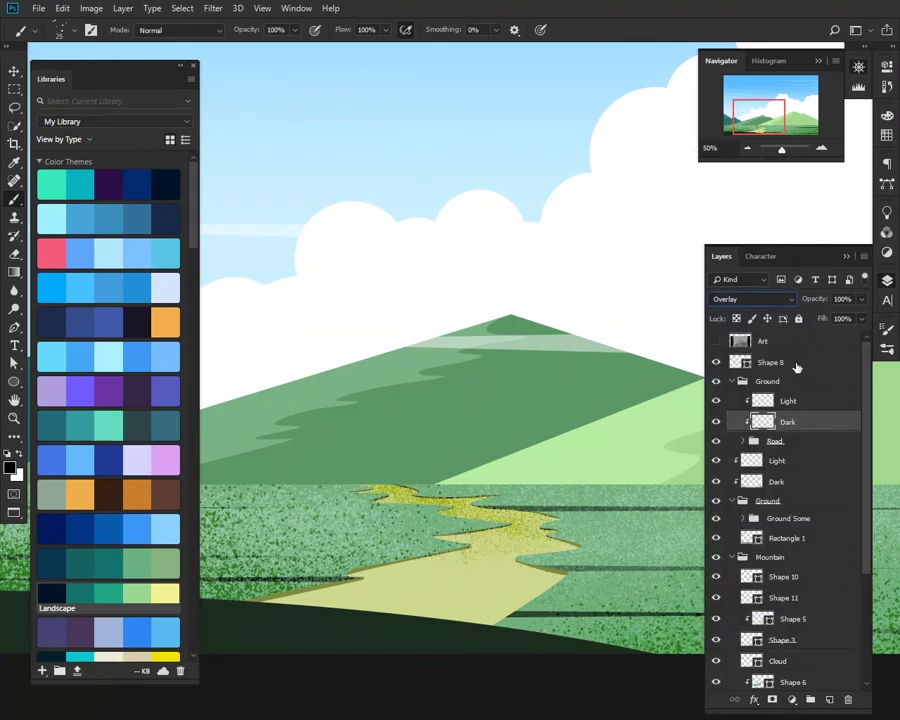
key(Down)
key(Up)
Step: Paint light speckles on the lower road and blend the Light layer as Soft Light
click(785, 401)
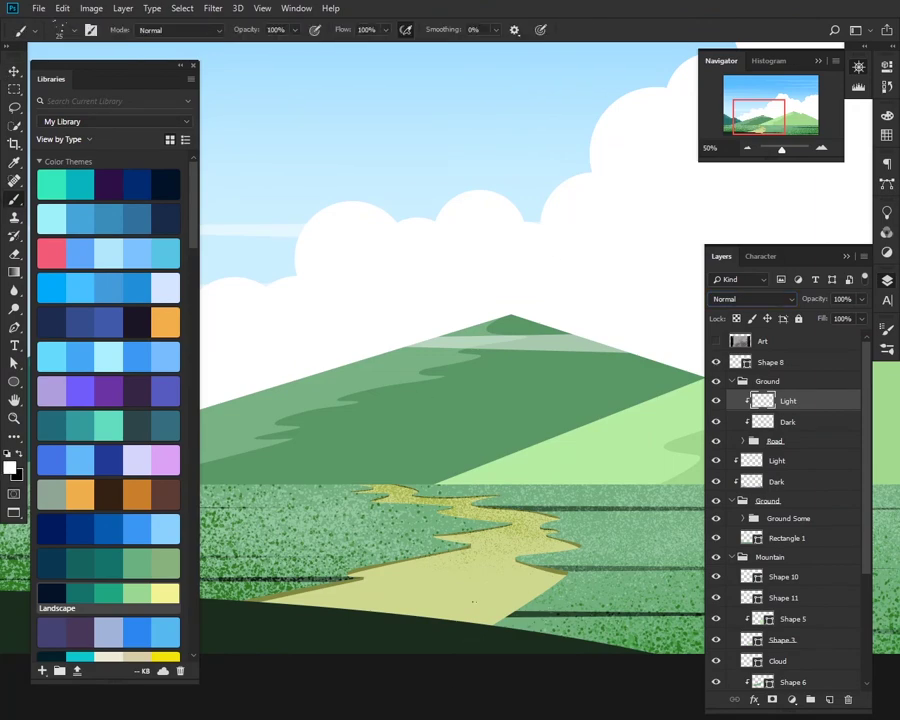
drag(422, 607, 490, 608)
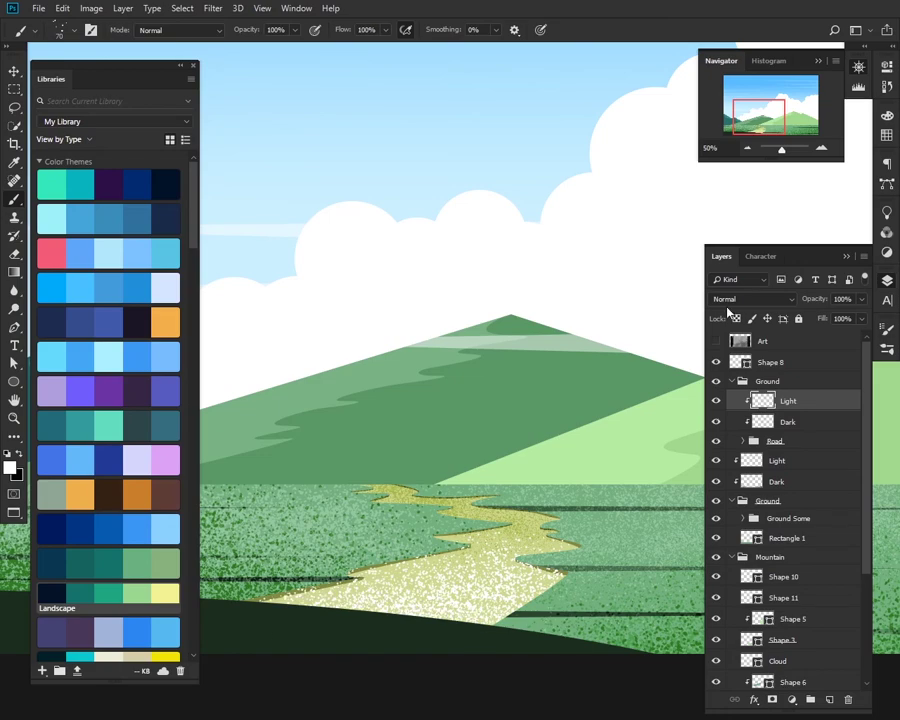
click(750, 299)
click(724, 482)
drag(745, 483, 627, 495)
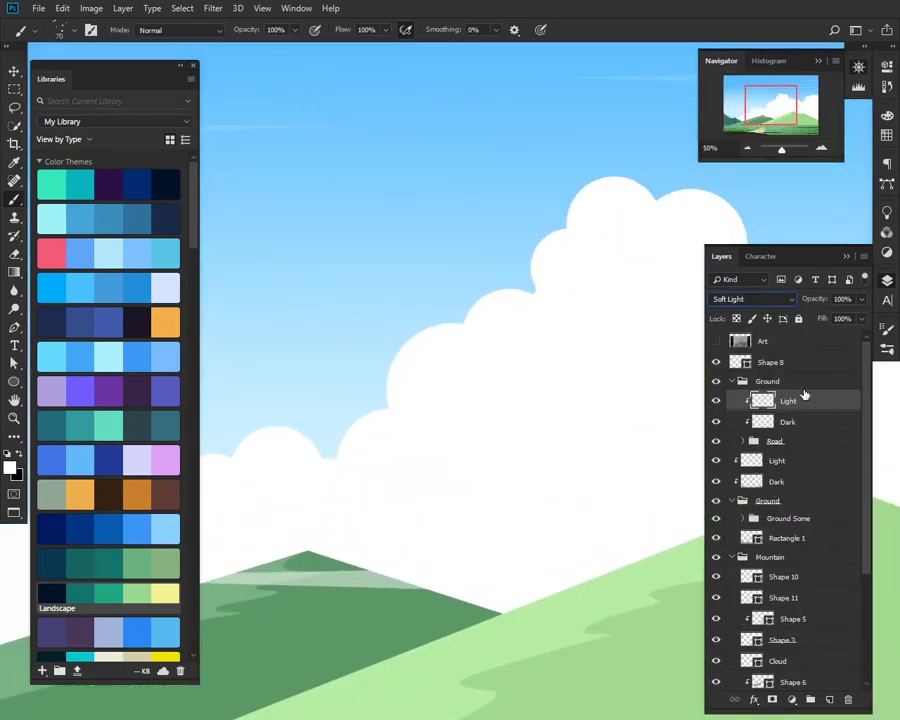
drag(340, 600, 392, 342)
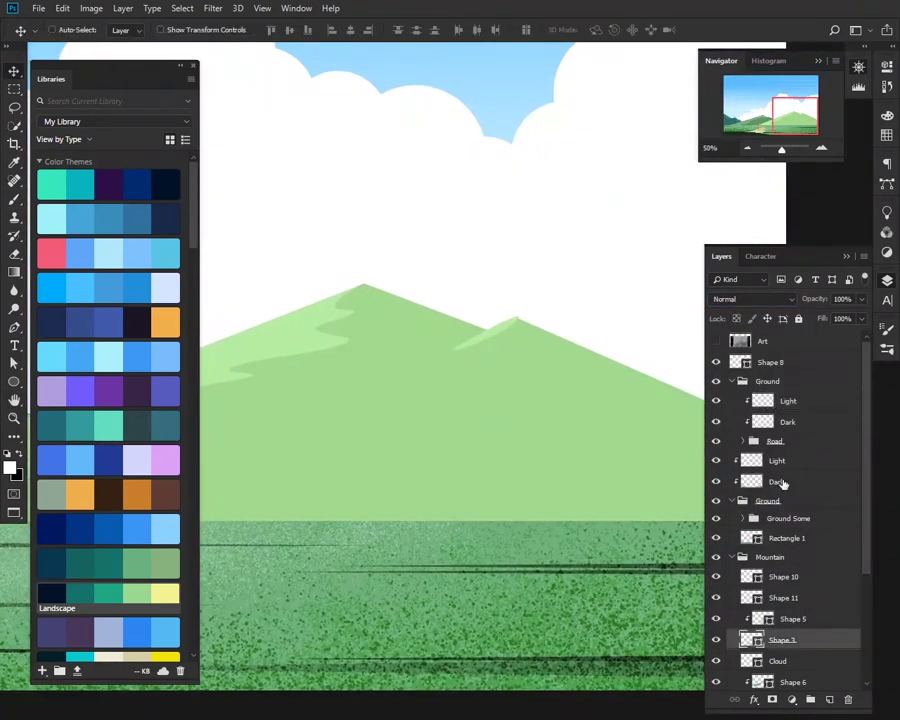
Step: Group the mountain shapes and add Dark and Light texture layers to the Mountain group
shift+click(780, 577)
key(ctrl+g)
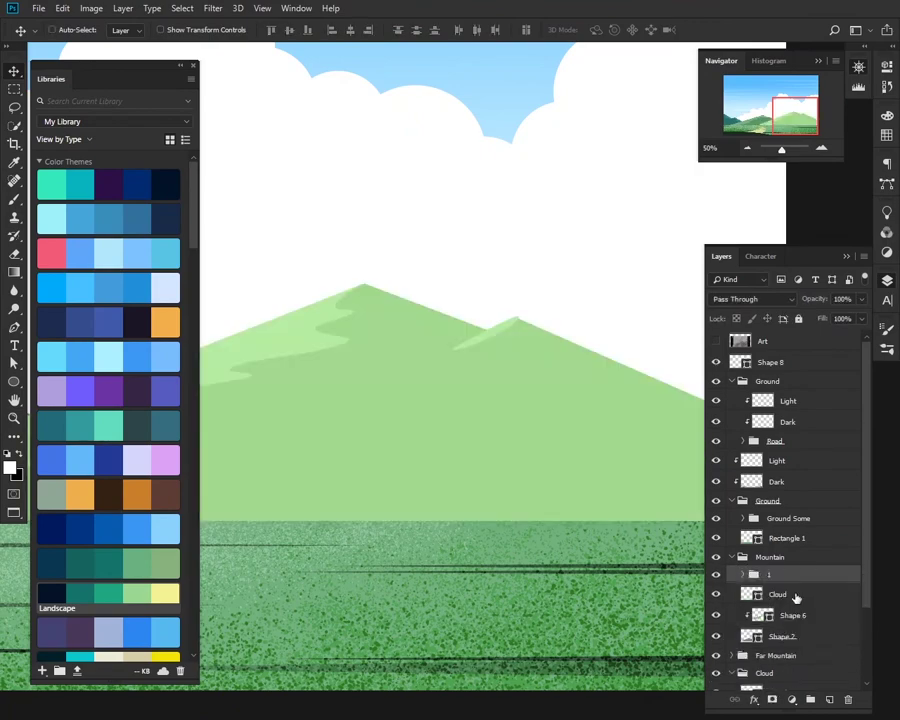
key(ctrl+g)
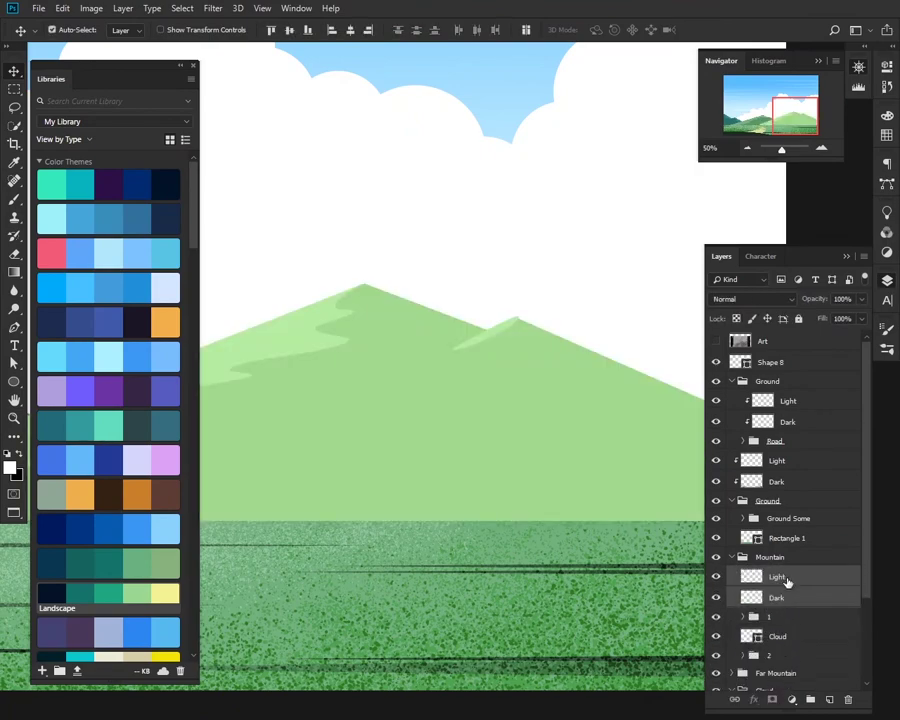
click(789, 596)
drag(600, 495, 565, 430)
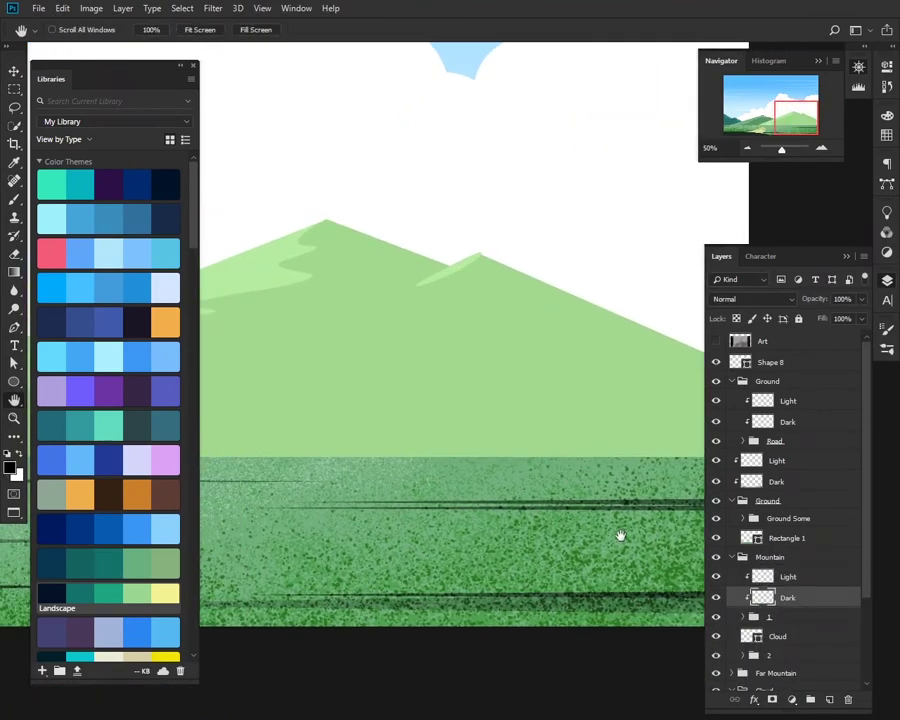
Step: Paint dark speckles across the front mountain's slope and blend them in Soft Light
key(b)
key(ctrl+minus)
key(bracketright)
key(bracketright)
key(bracketright)
drag(590, 380, 420, 410)
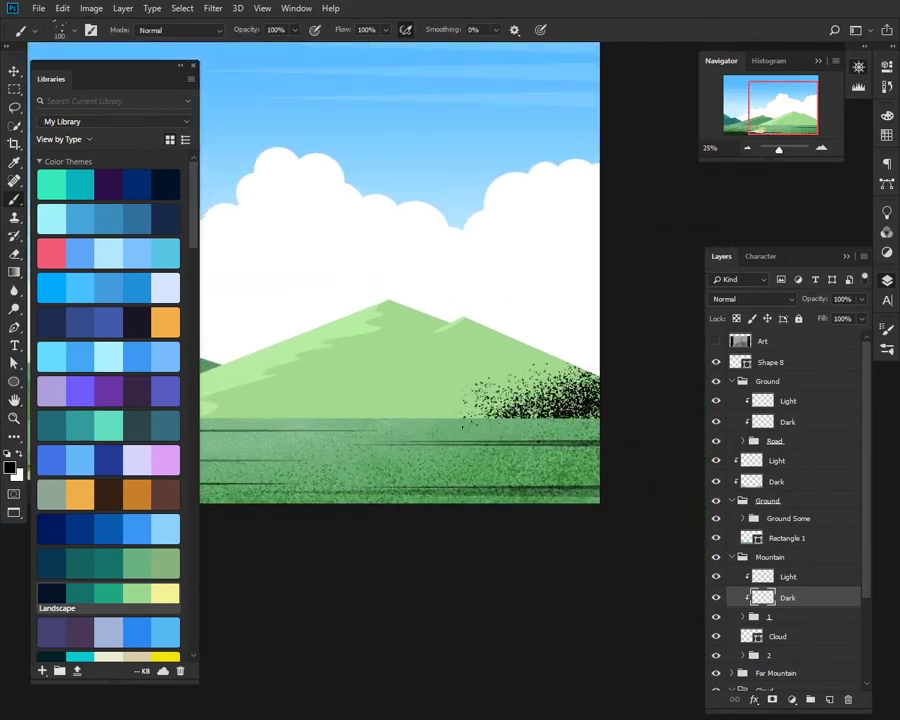
key(bracketleft)
key(bracketleft)
key(bracketleft)
mouse_move(540, 370)
mouse_down()
mouse_move(300, 405)
mouse_move(280, 400)
mouse_up()
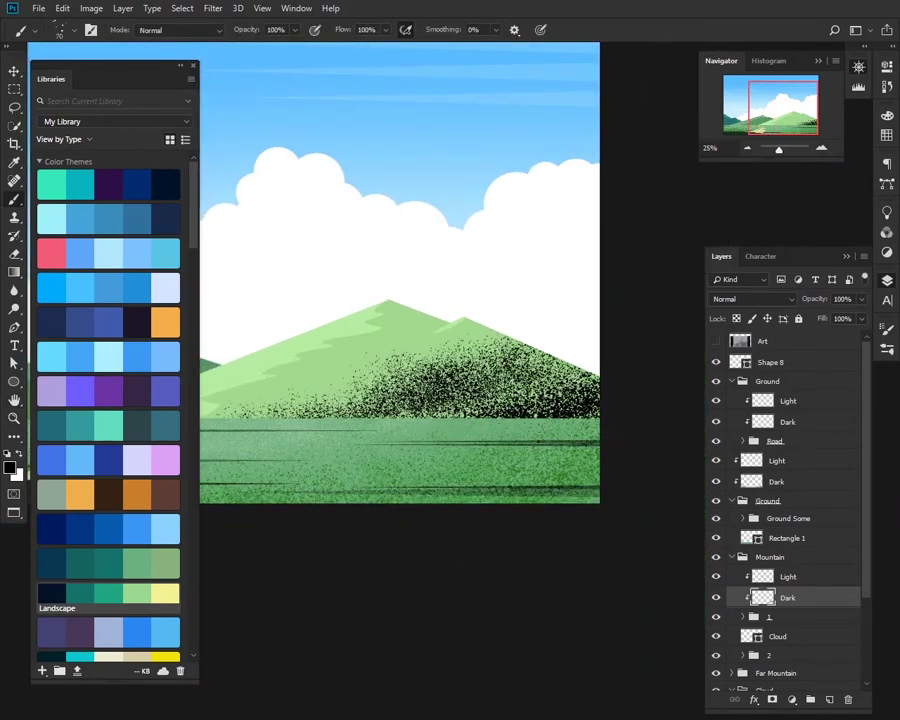
drag(500, 350, 230, 410)
drag(580, 360, 250, 400)
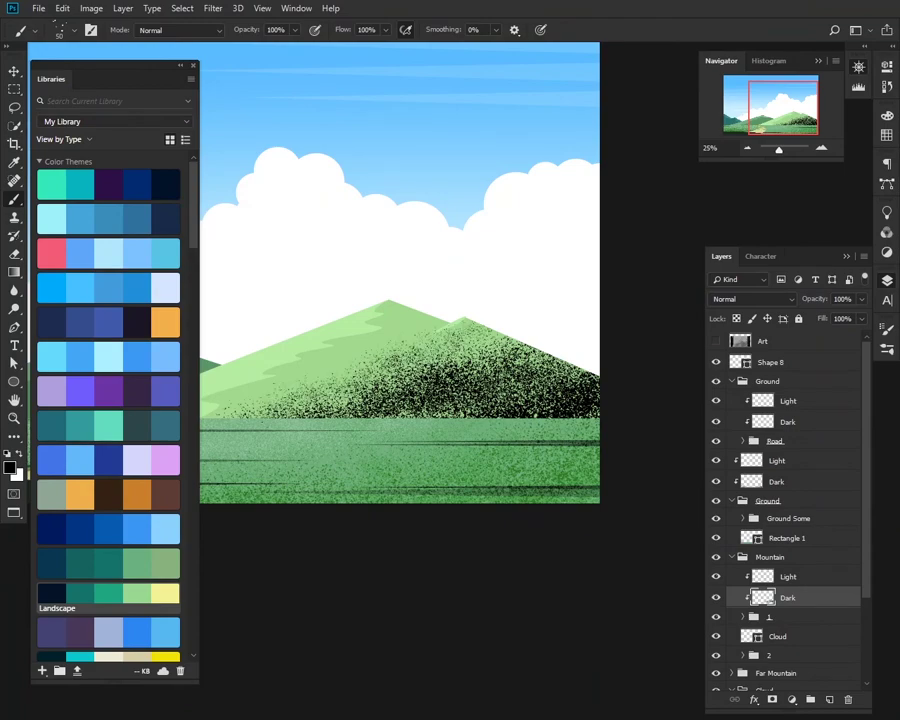
click(752, 299)
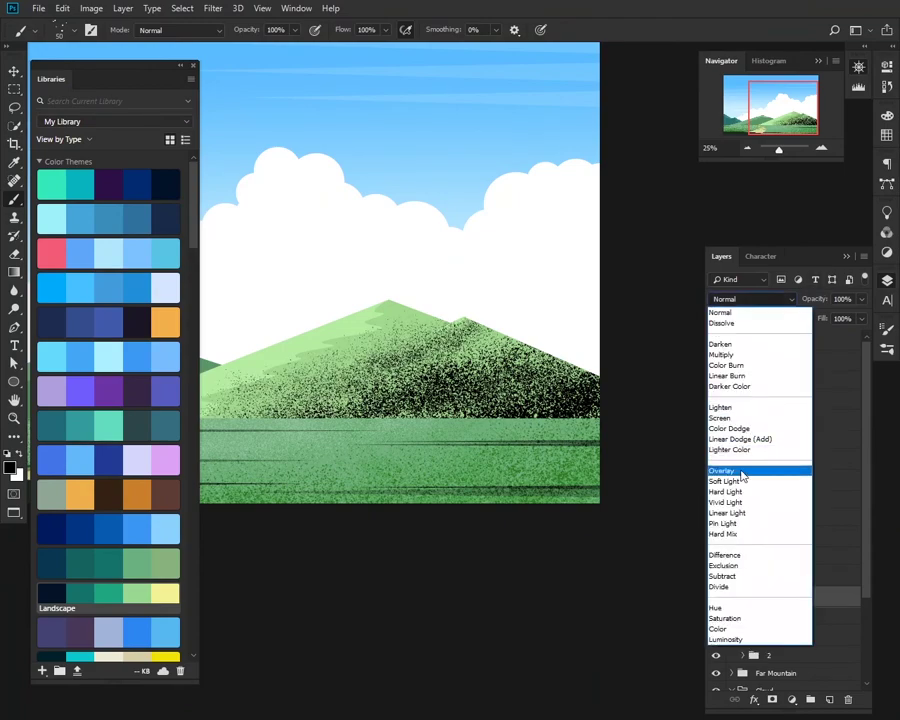
click(745, 478)
Step: Set the mountain's Light layer to Soft Light and move texture layers up for the middle mountain
click(805, 578)
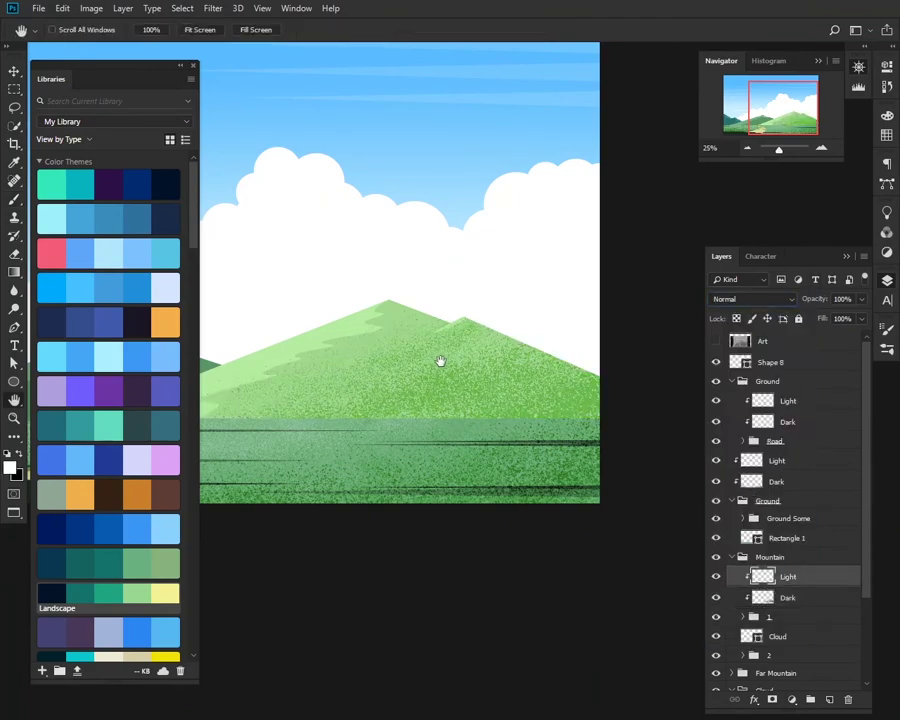
drag(438, 360, 588, 360)
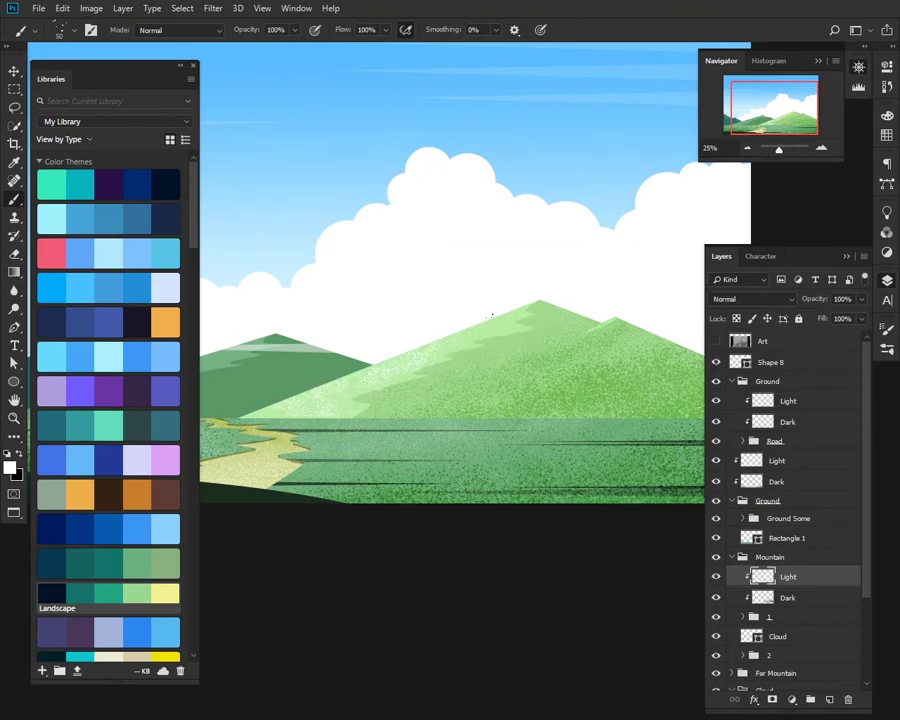
click(745, 298)
click(740, 430)
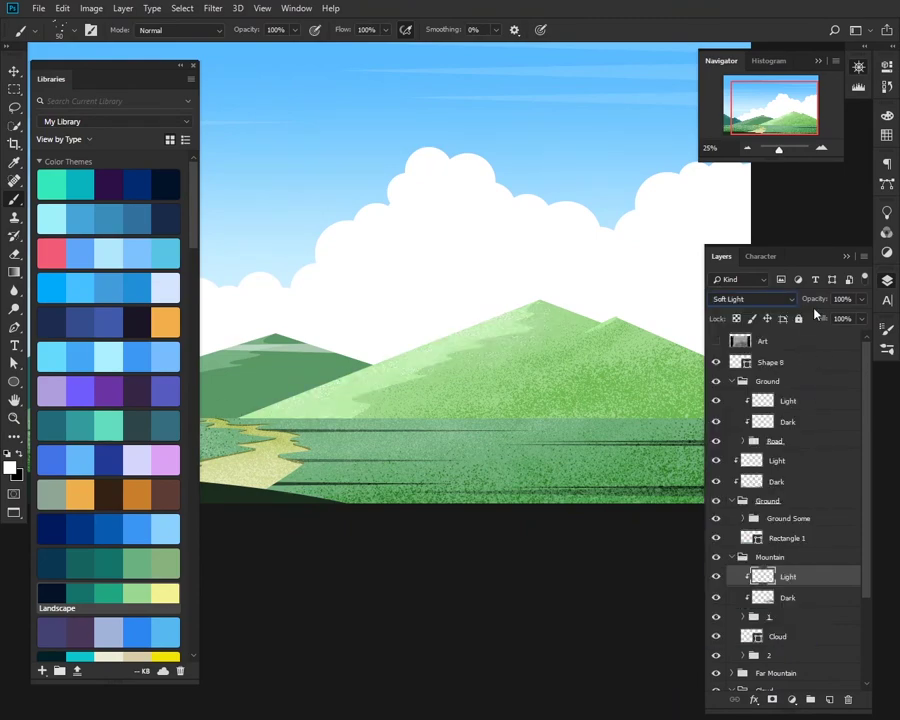
scroll(520, 380, down, 1)
scroll(534, 400, up, 2)
scroll(440, 396, up, 1)
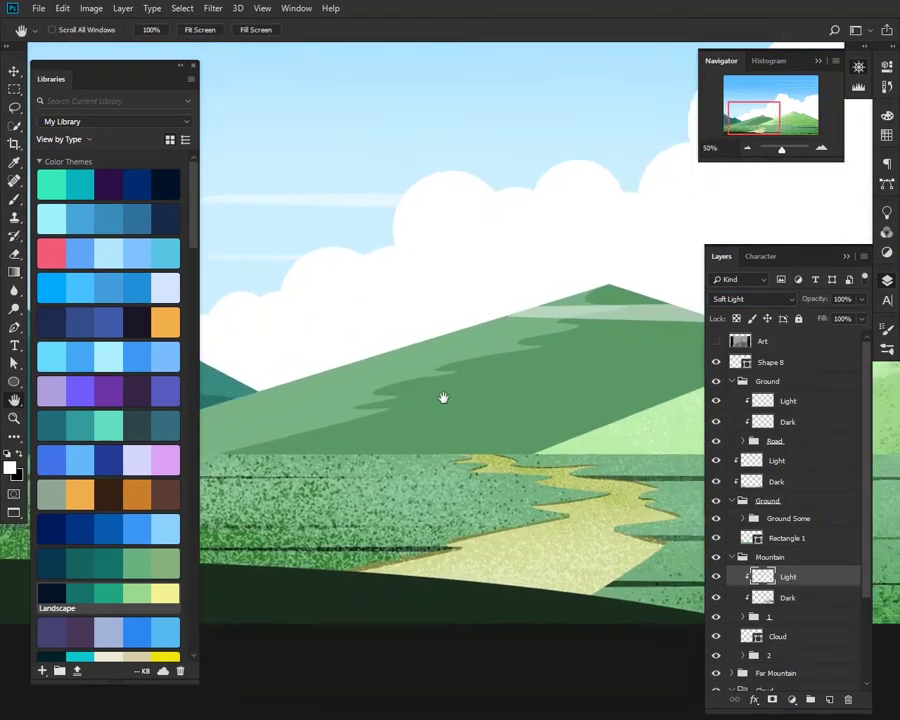
drag(795, 657, 790, 572)
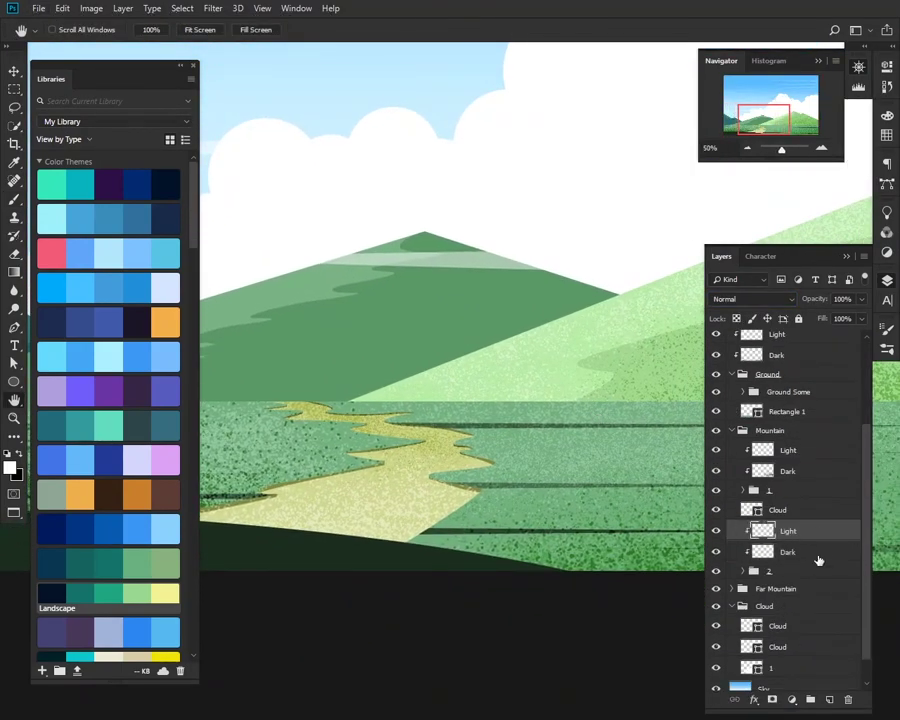
Step: Paint black speckles over the middle mountain slope and set the Dark layer to Soft Light
click(800, 552)
key(v)
key(b)
mouse_move(595, 305)
mouse_down()
mouse_move(270, 395)
mouse_move(420, 300)
mouse_up()
drag(300, 330, 480, 280)
mouse_move(240, 350)
mouse_down()
mouse_move(400, 290)
mouse_move(617, 320)
mouse_up()
key(ctrl+minus)
click(750, 298)
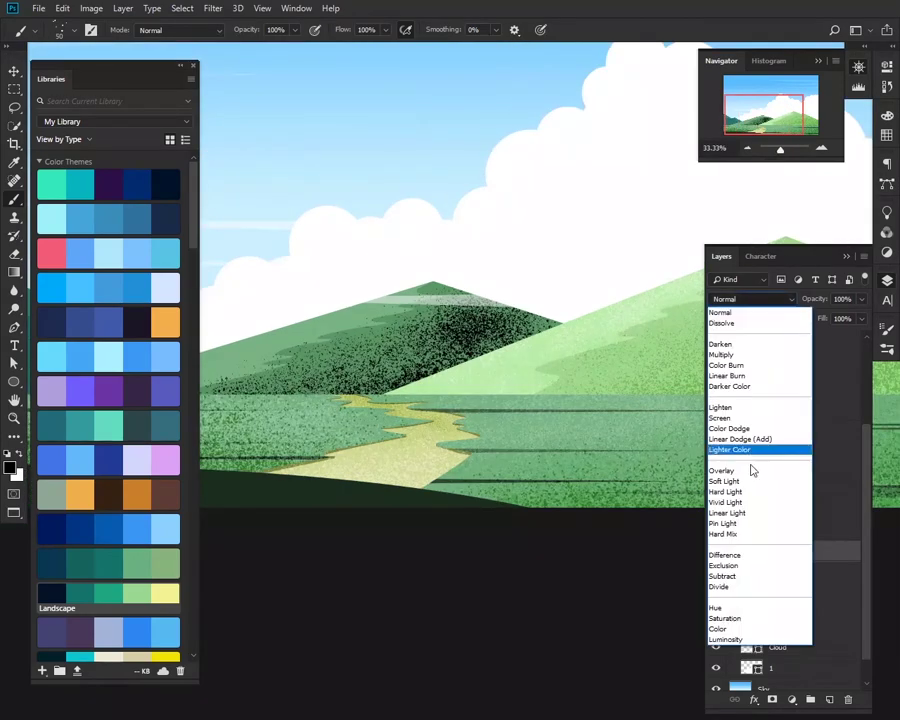
click(750, 464)
key(Down)
Step: Paint white speckles on the middle mountain top and blend the Light layer in Soft Light
key(space)
drag(538, 352, 706, 352)
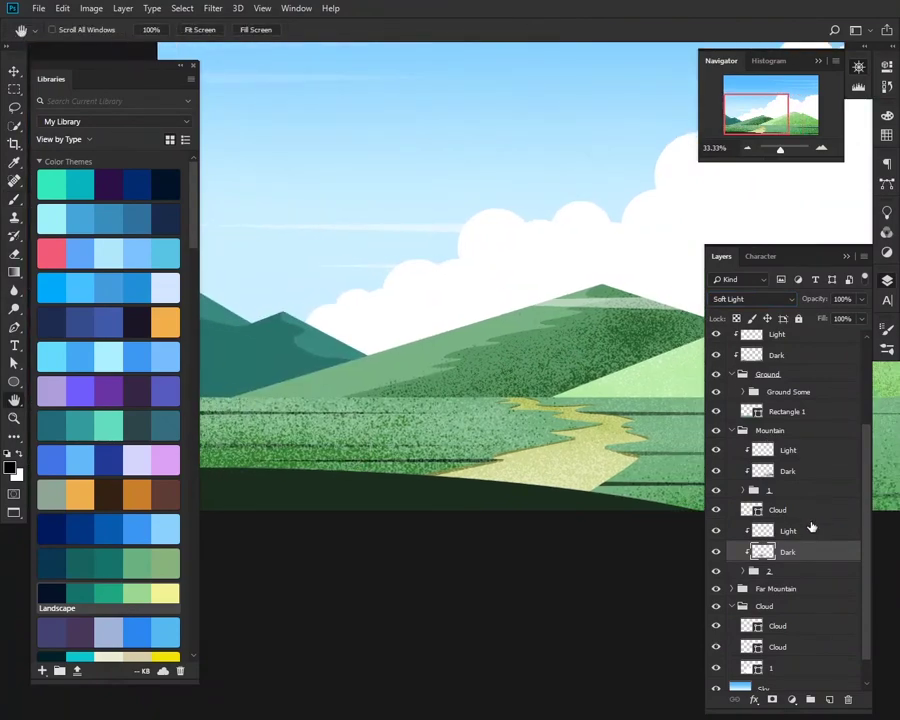
click(790, 531)
key(b)
key(x)
drag(560, 315, 420, 347)
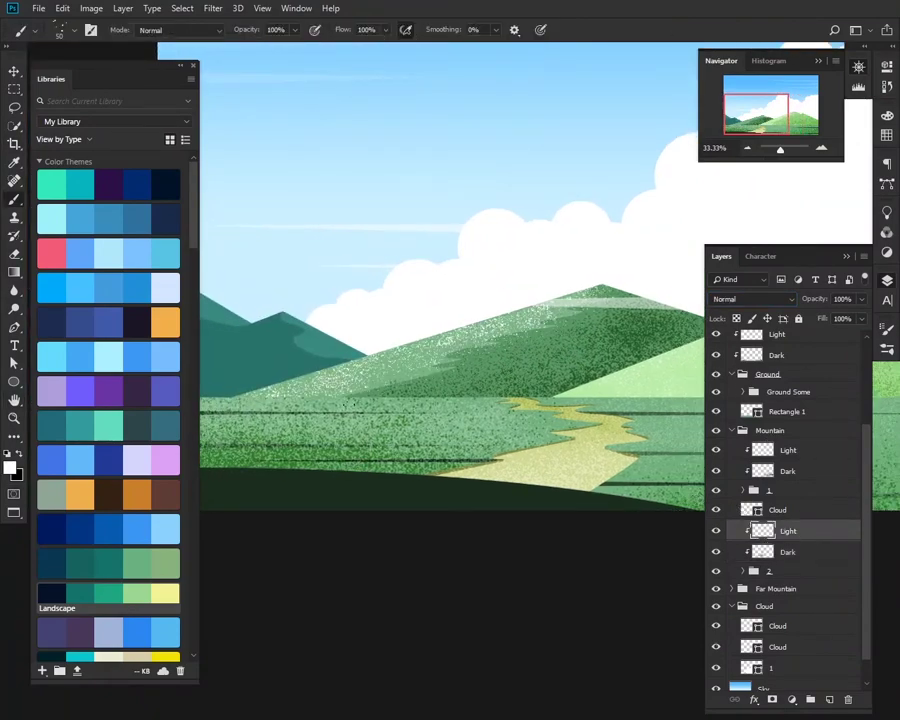
click(750, 298)
click(737, 483)
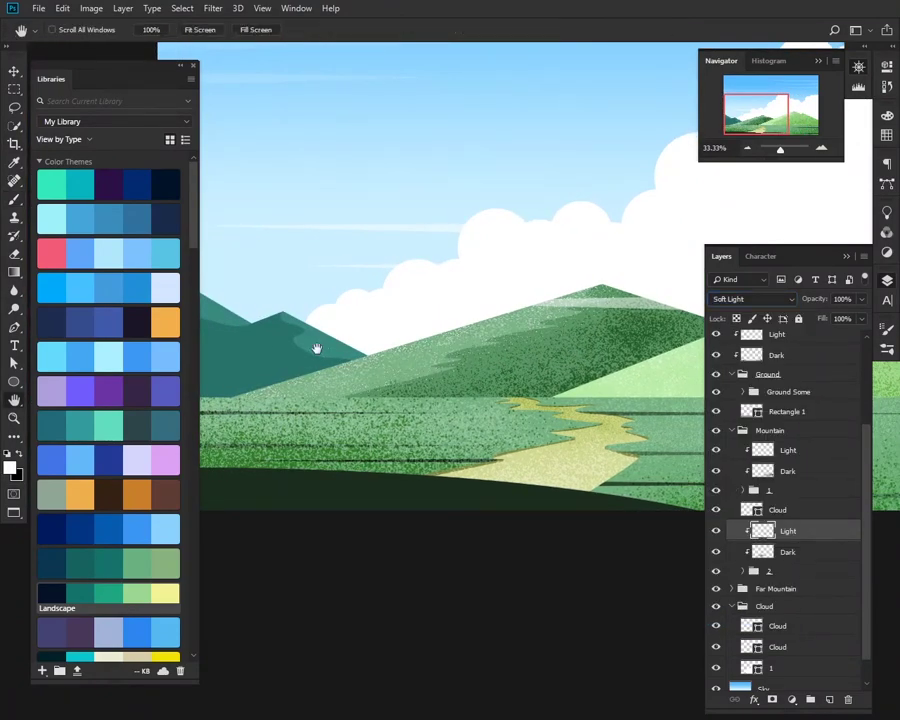
Step: Expand and select the Far Mountain group in the Layers panel
scroll(534, 402, up, 2)
key(v)
click(742, 588)
click(762, 590)
Step: Clip the Dark and Light layers to the far mountains and scatter black speckles up to the left peak
click(731, 589)
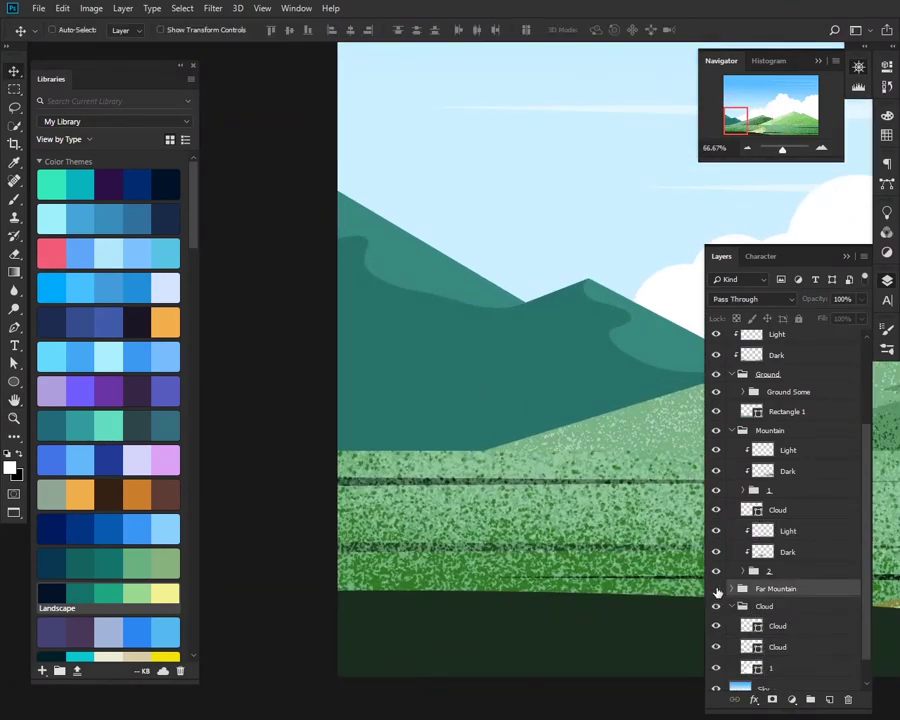
click(731, 430)
key(ctrl+alt+g)
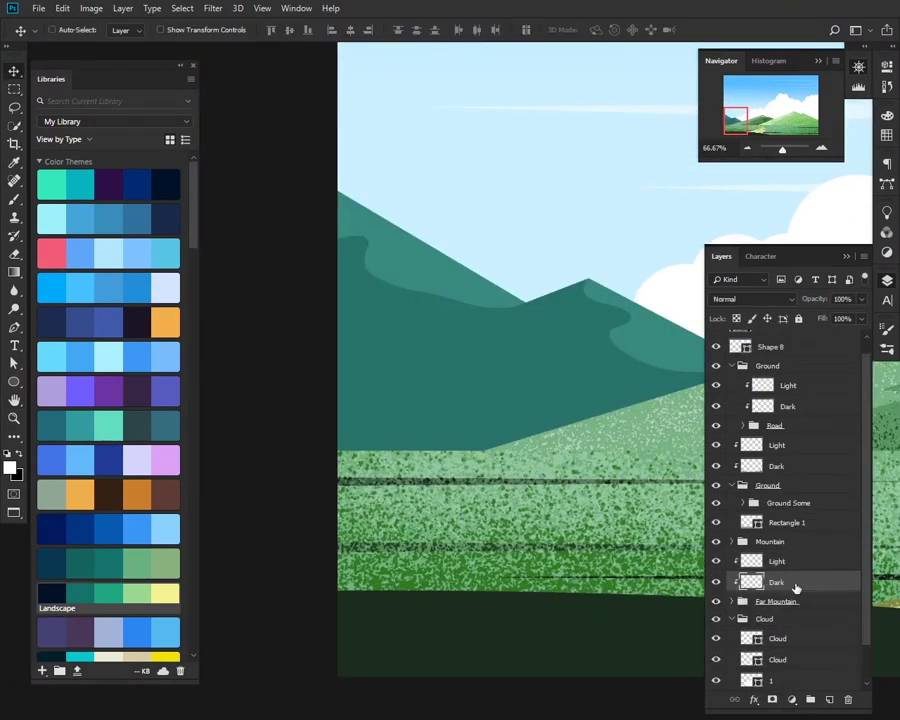
key(b)
key(x)
drag(400, 400, 540, 420)
drag(350, 420, 480, 360)
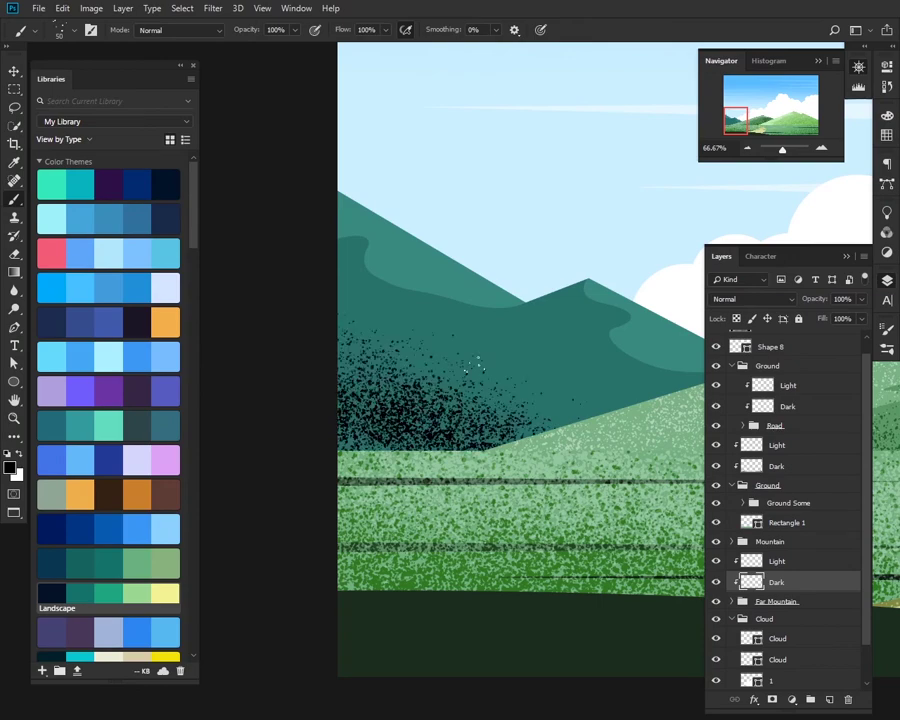
drag(470, 280, 340, 330)
Step: Paint white speckles along the far mountain tops and ridges, blending them in Soft Light
key(x)
key(alt+bracketright)
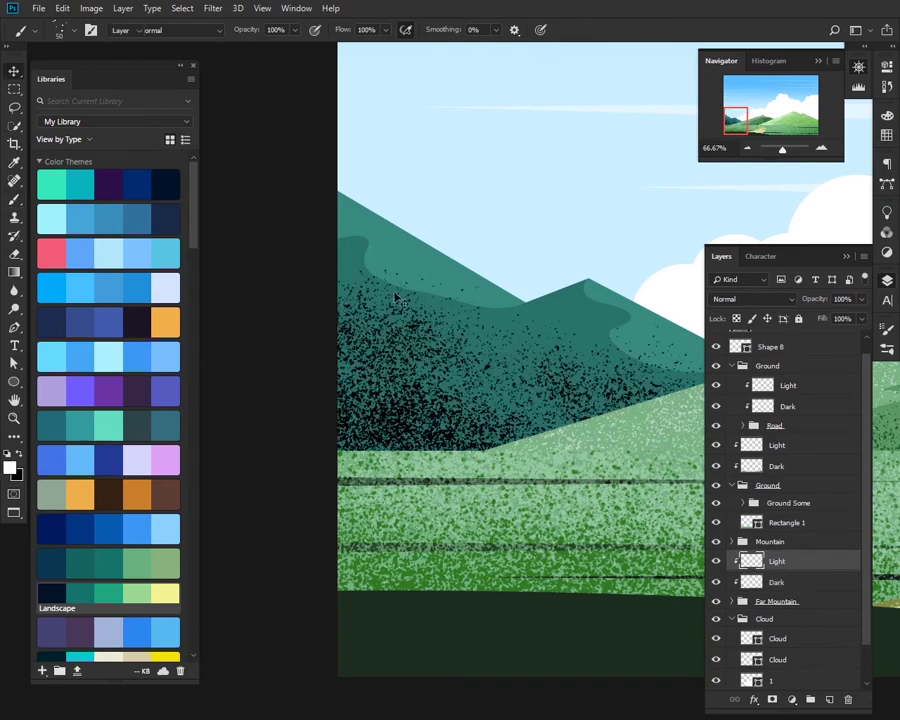
drag(345, 205, 460, 255)
drag(545, 295, 700, 345)
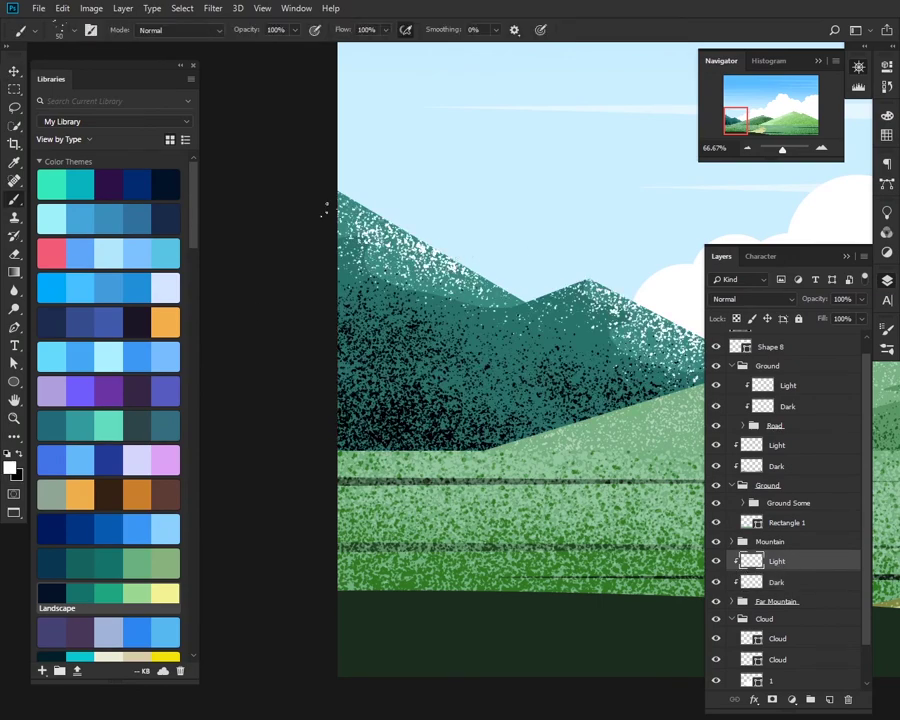
click(752, 299)
click(745, 486)
Step: Blend the far mountains' Dark layer in Soft Light as well
key(alt+bracketleft)
click(735, 300)
click(745, 486)
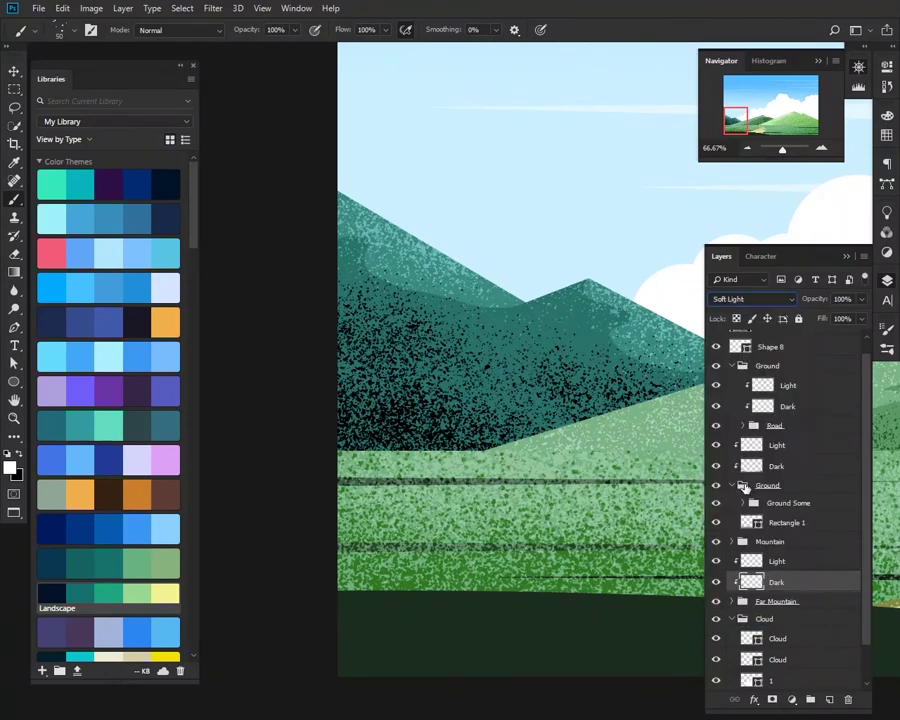
key(ctrl+minus)
key(ctrl+minus)
key(ctrl+minus)
key(ctrl+minus)
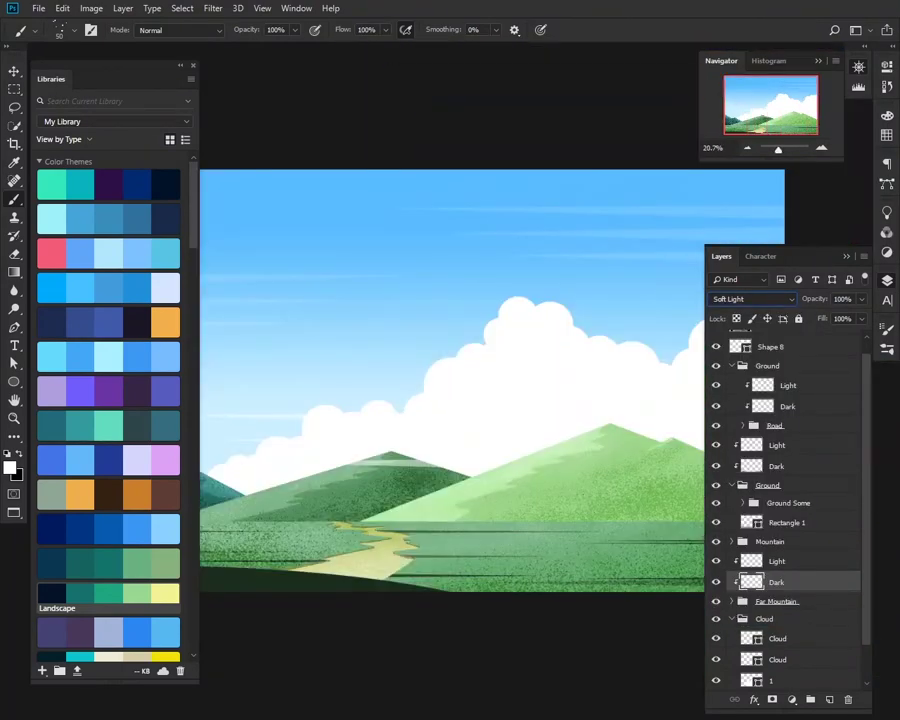
scroll(760, 635, down, 1)
Step: Add a black Solid Color fill layer above Sky and rename it Texture
click(790, 652)
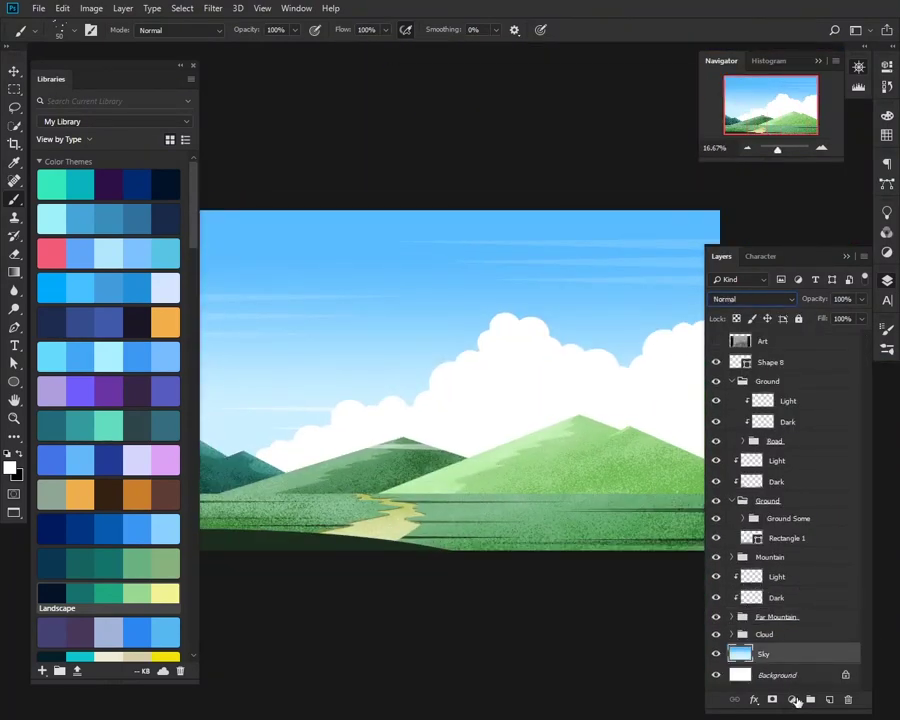
key(d)
key(ctrl+BackSpace)
click(792, 699)
click(813, 446)
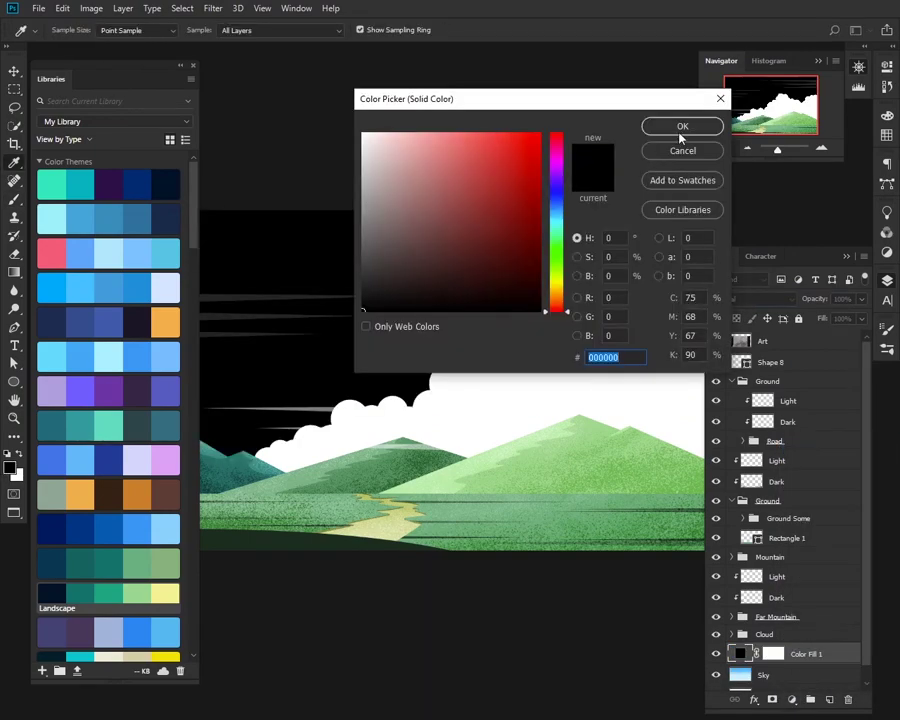
click(679, 124)
right_click(803, 650)
key(Escape)
double_click(806, 653)
text(Texture)
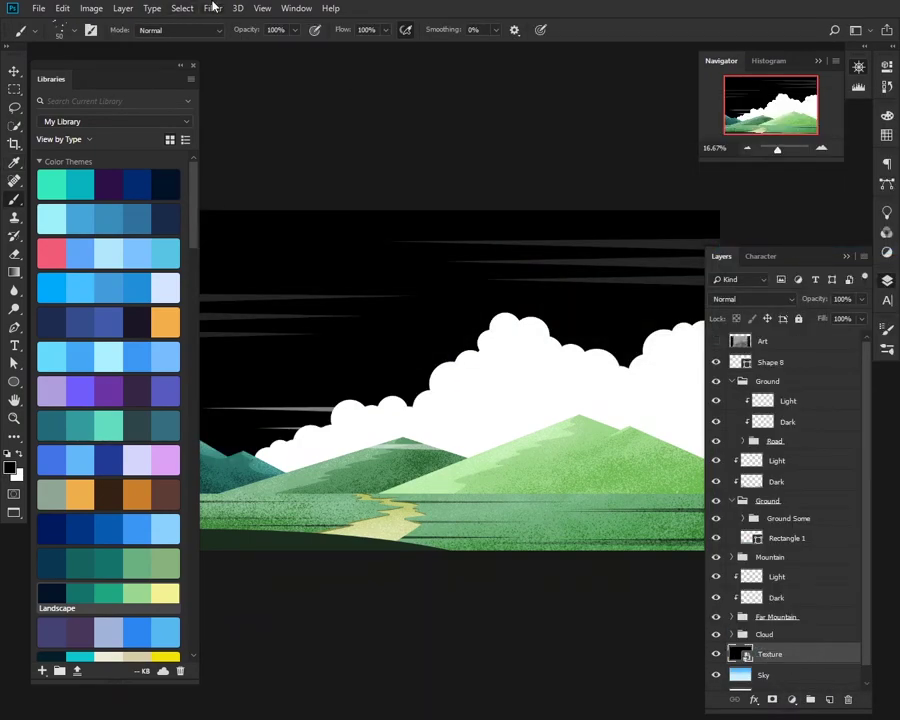
Step: Apply Add Noise, a 0.5 px Gaussian Blur and Levels (33) to the Texture layer
click(213, 7)
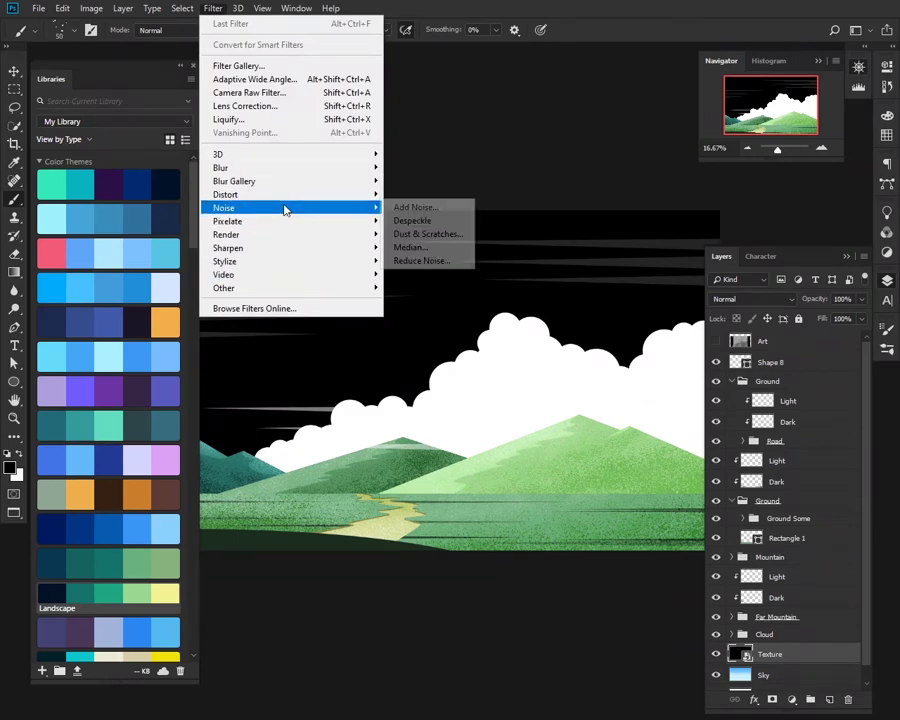
click(420, 206)
key(Return)
click(213, 7)
click(415, 237)
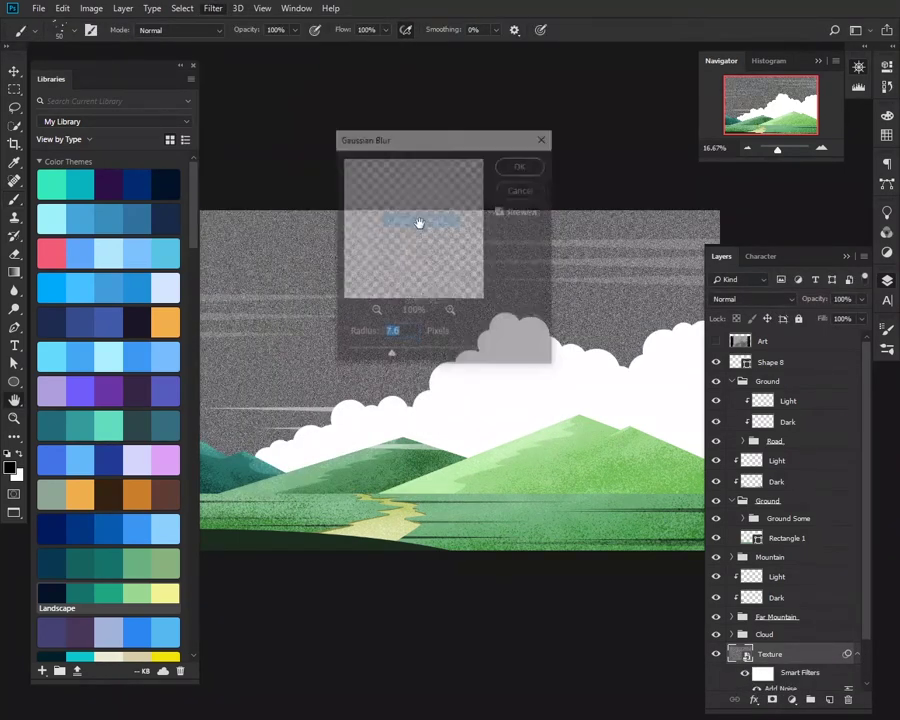
text(0.5)
key(Return)
key(ctrl+l)
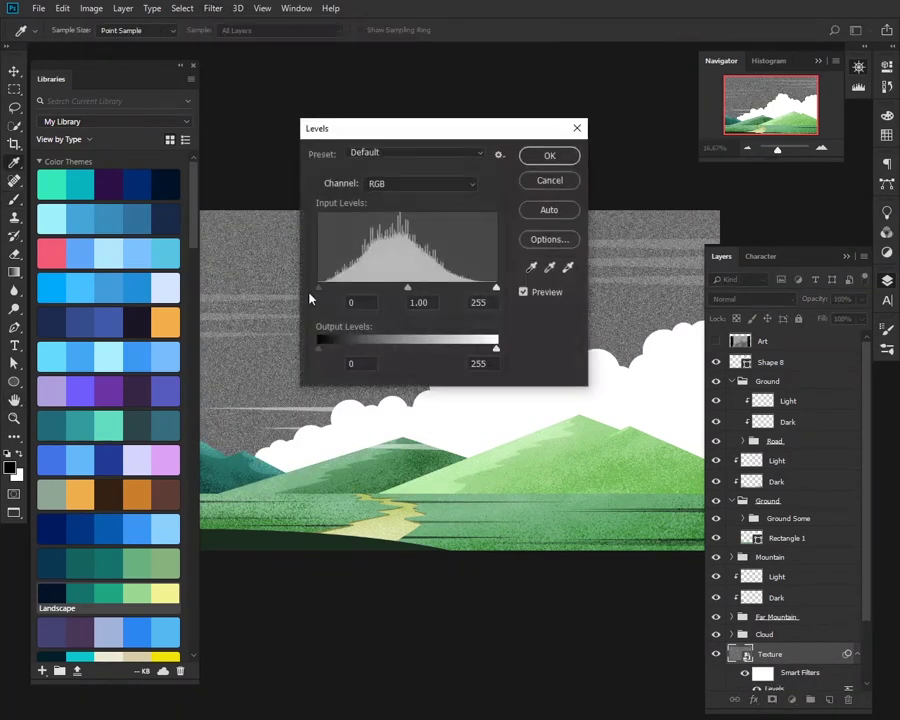
text(33)
key(Return)
Step: Try Color Burn and Soft Light on the Texture layer, settling on Overlay
key(b)
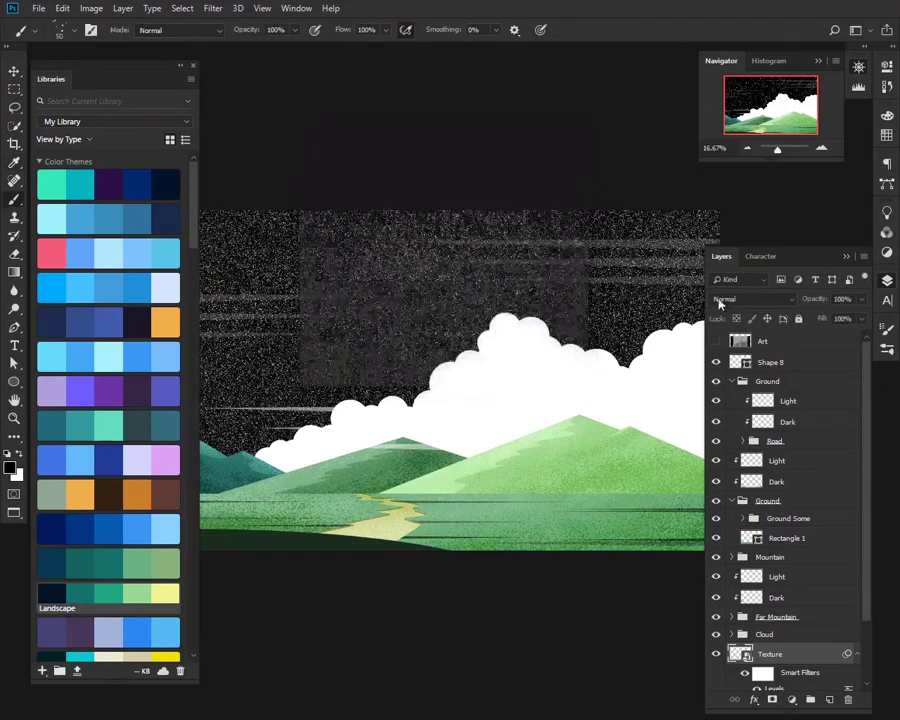
click(779, 299)
click(745, 422)
scroll(745, 300, up, 3)
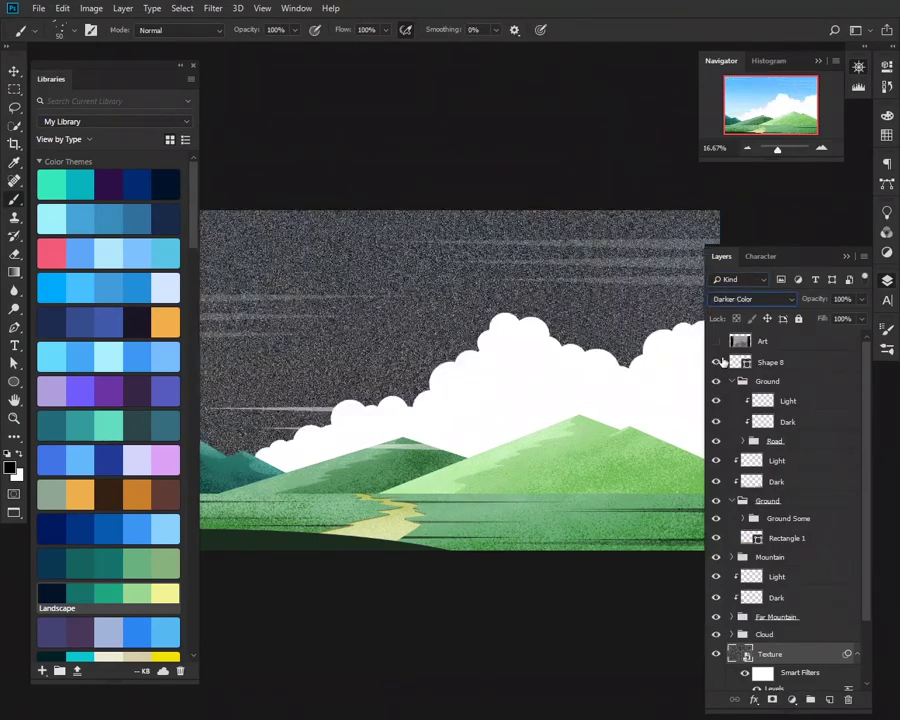
scroll(745, 300, up, 2)
scroll(791, 300, up, 1)
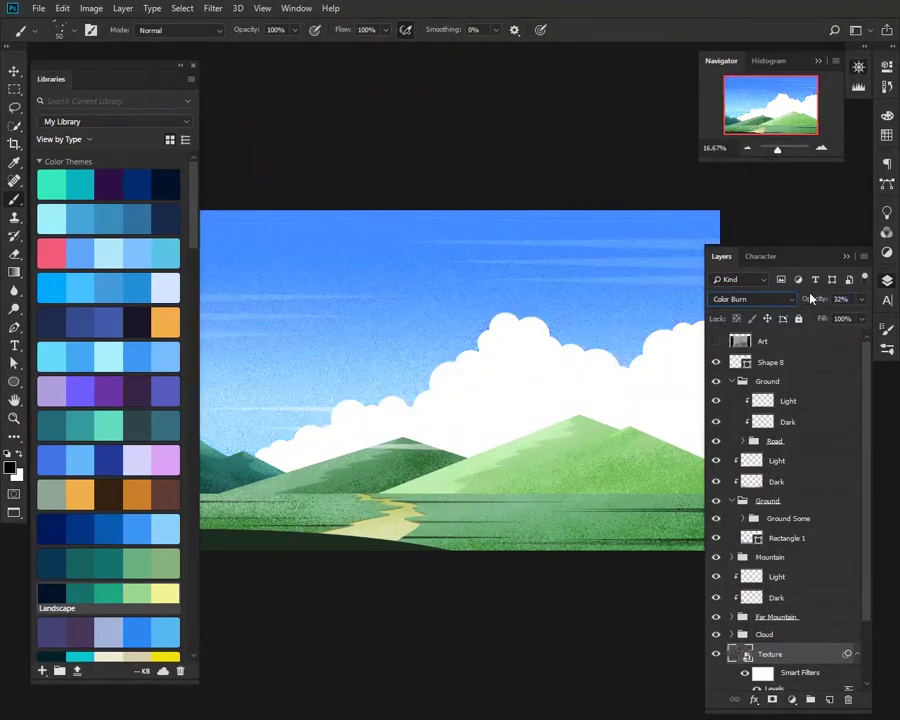
scroll(791, 300, down, 1)
click(752, 299)
click(752, 466)
key(Down)
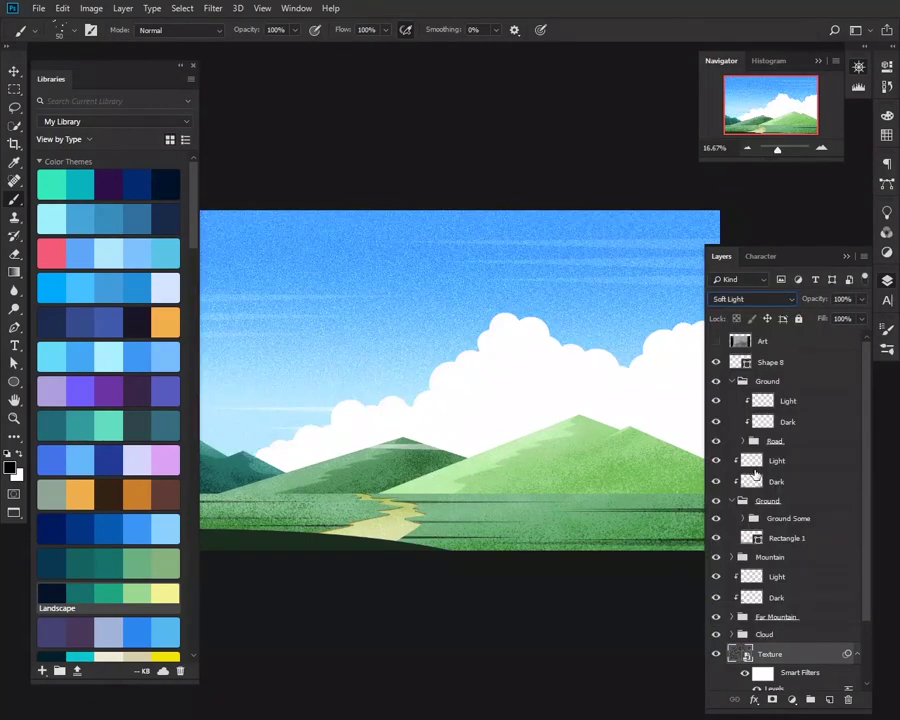
scroll(769, 643, down, 3)
Step: Revise the Texture's Levels filter, raising the white input level to 216
double_click(774, 614)
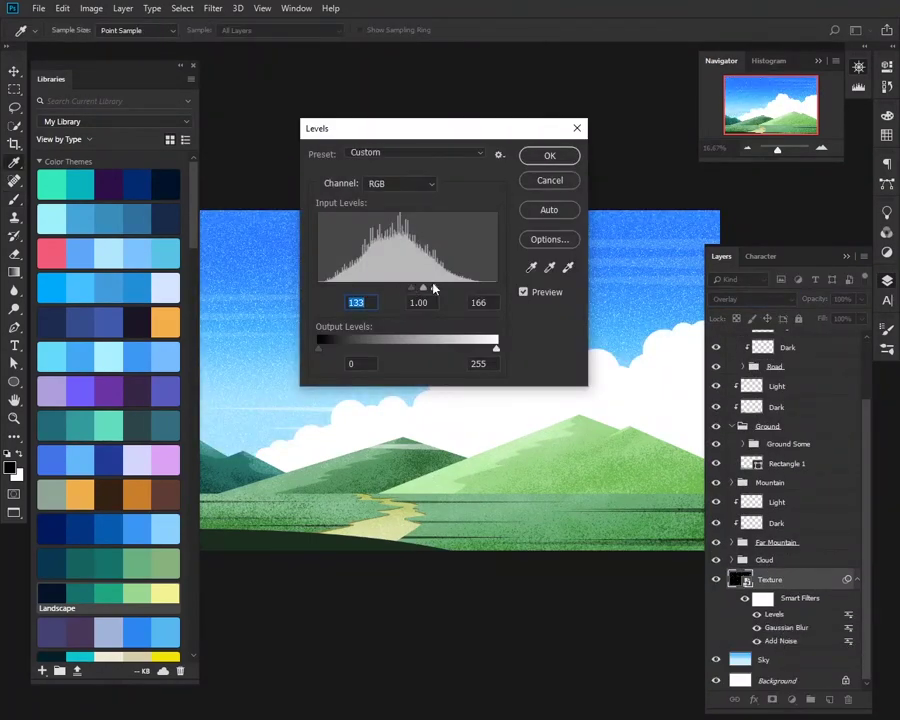
drag(433, 287, 469, 287)
click(549, 156)
scroll(450, 380, up, 1)
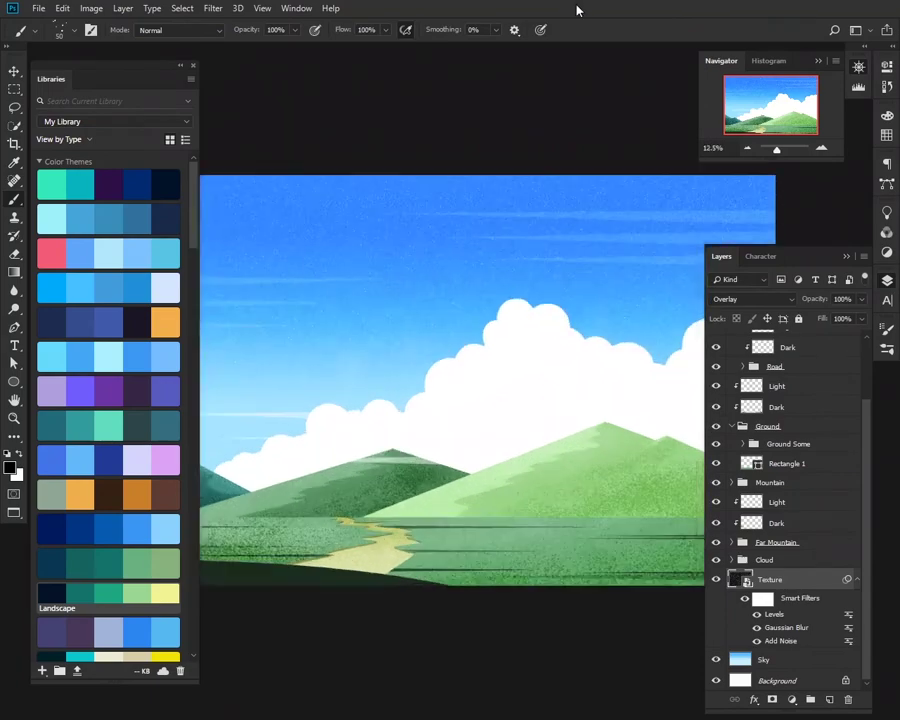
scroll(450, 380, down, 2)
click(541, 395)
Step: Rename the top shape layer to 1
click(500, 282)
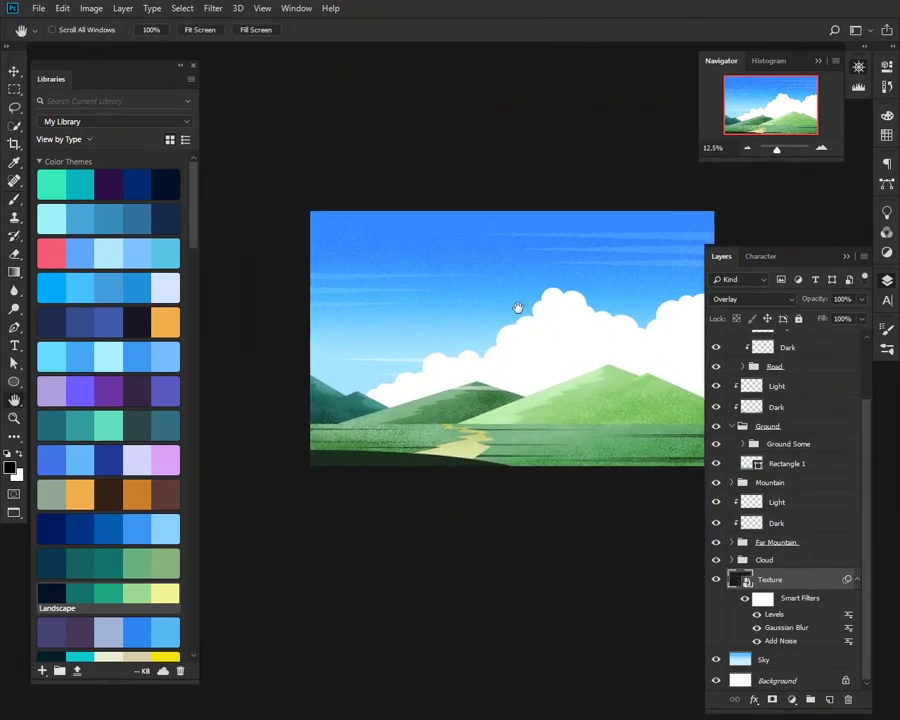
scroll(458, 342, up, 2)
click(857, 579)
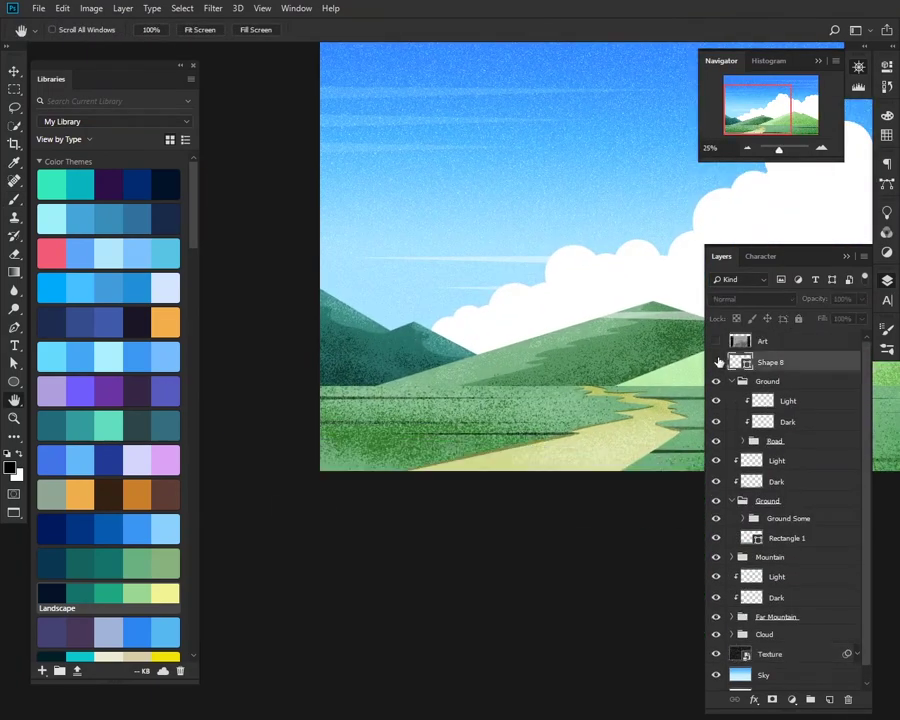
double_click(765, 361)
key(Return)
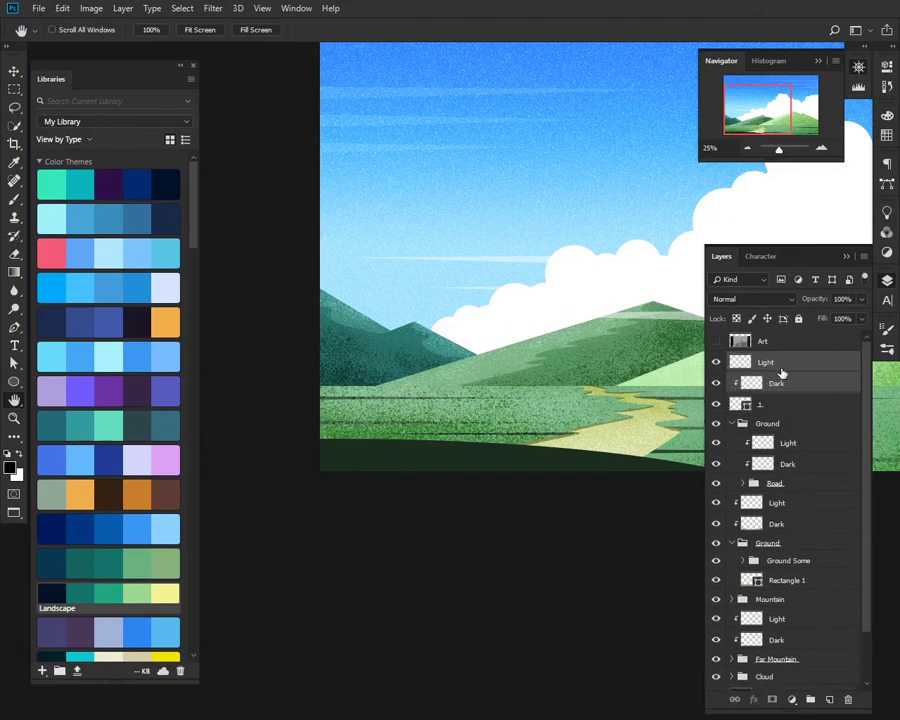
Step: Group the Light and Dark layers into Front and set Dark to Soft Light
key(ctrl+g)
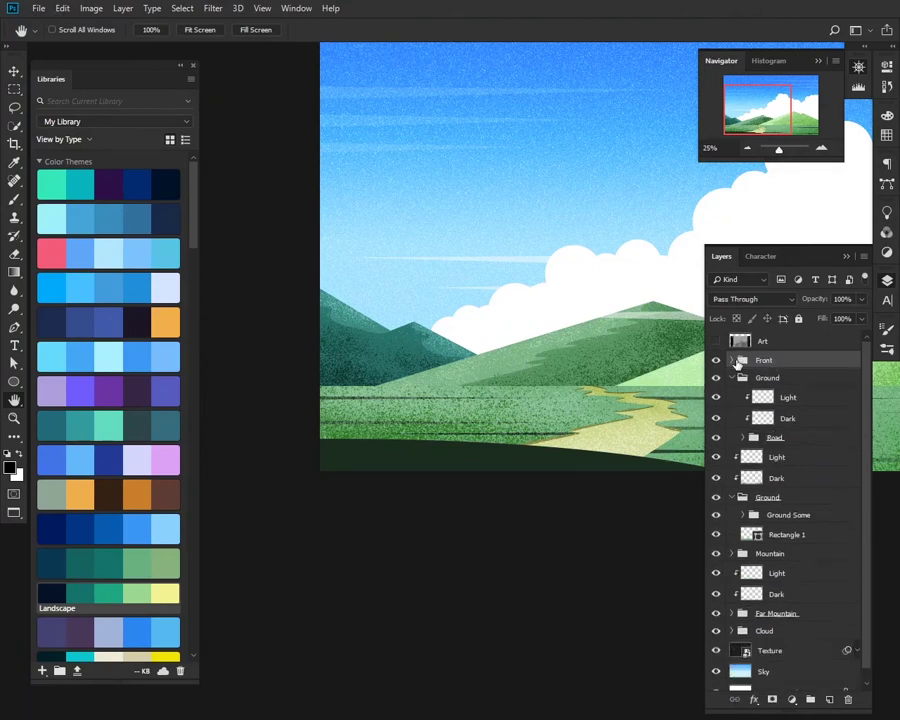
click(733, 360)
click(785, 400)
key(b)
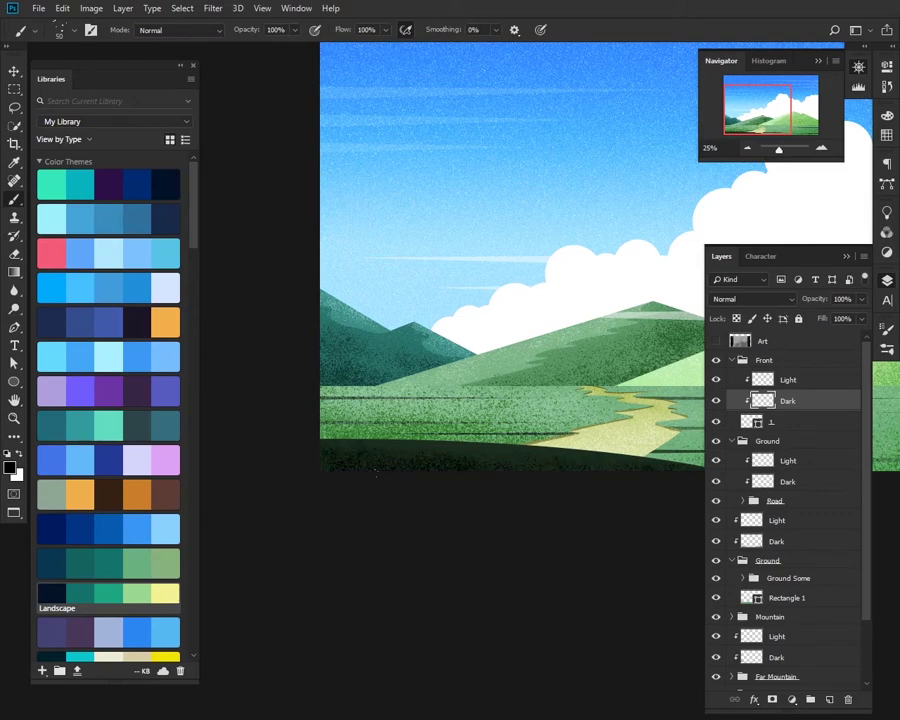
click(752, 298)
click(747, 482)
Step: Outline the tree trunk at the canvas's left edge with the Pen tool in Shape mode
drag(434, 402, 434, 502)
key(p)
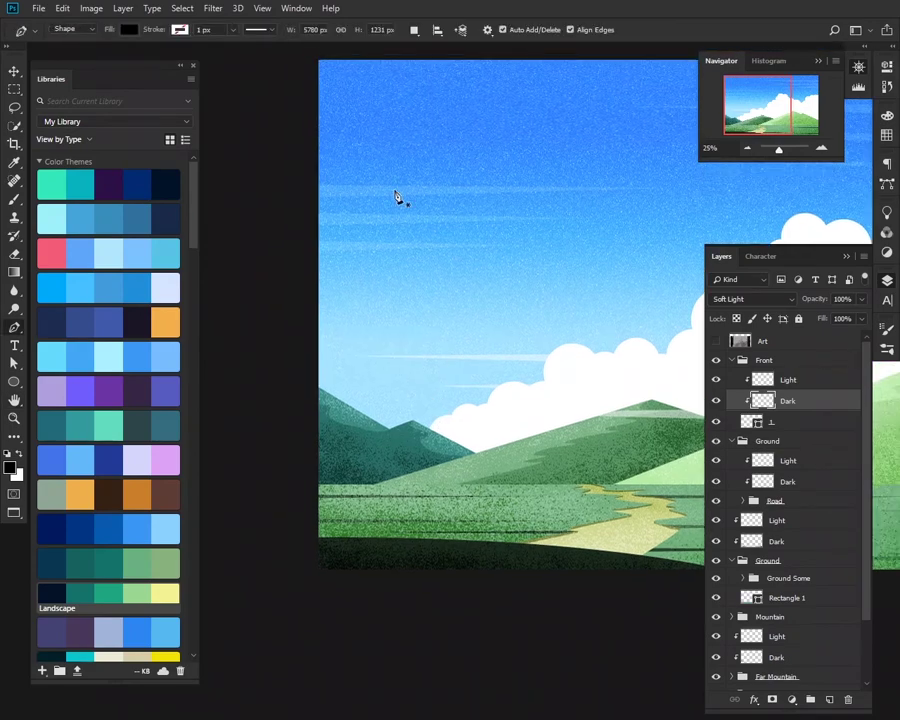
click(348, 141)
shift+click(307, 548)
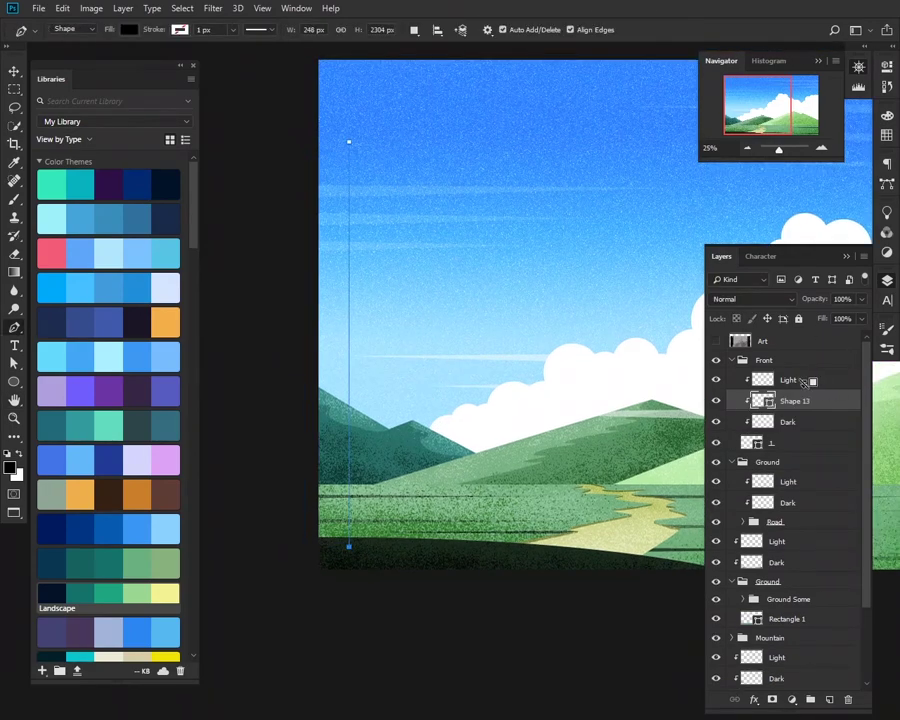
key(ctrl+z)
click(332, 543)
click(307, 542)
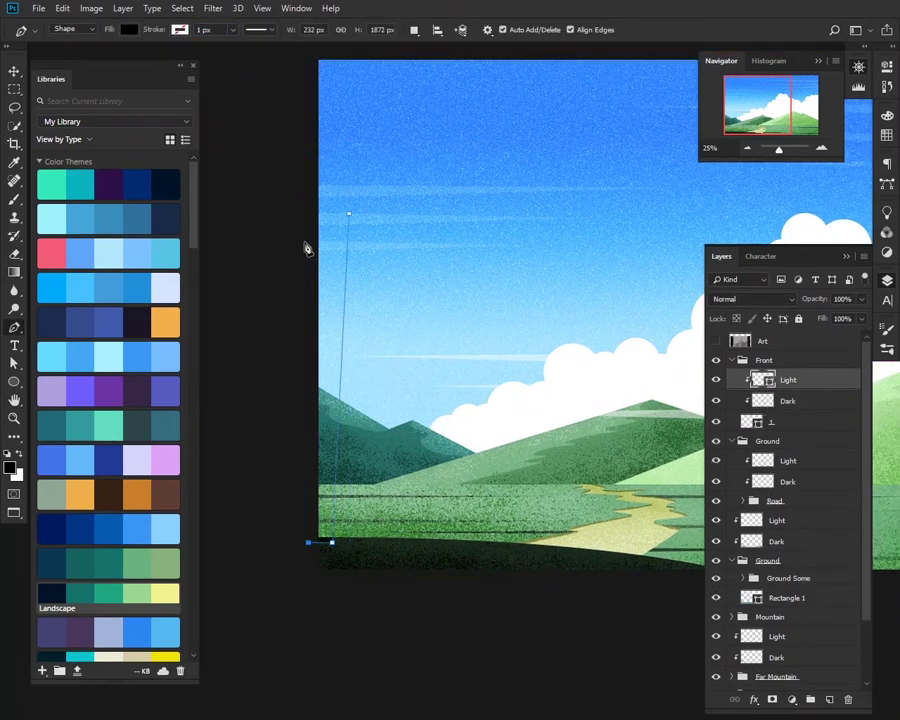
click(313, 205)
key(Escape)
click(305, 203)
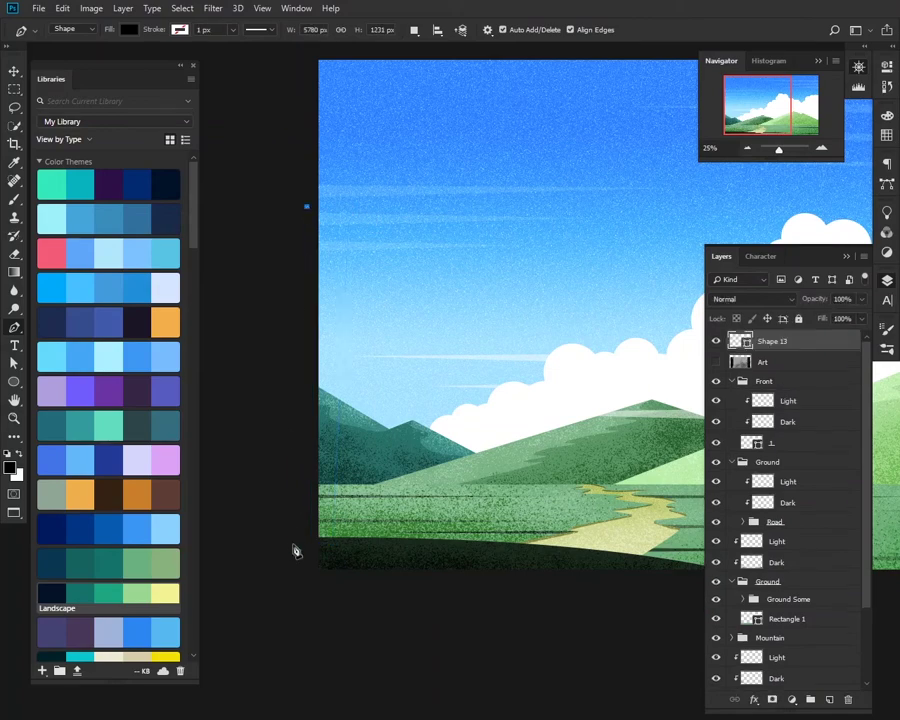
click(293, 541)
click(325, 541)
click(355, 213)
key(ctrl+z)
Step: Add two long pointed branches reaching right and a short upright twig
click(352, 218)
click(472, 147)
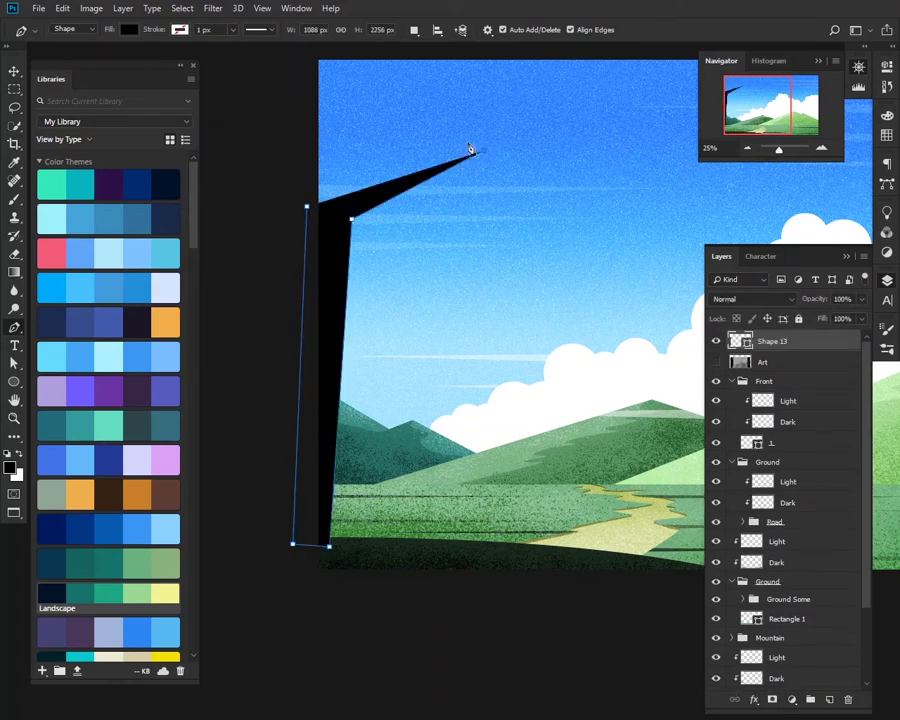
click(355, 194)
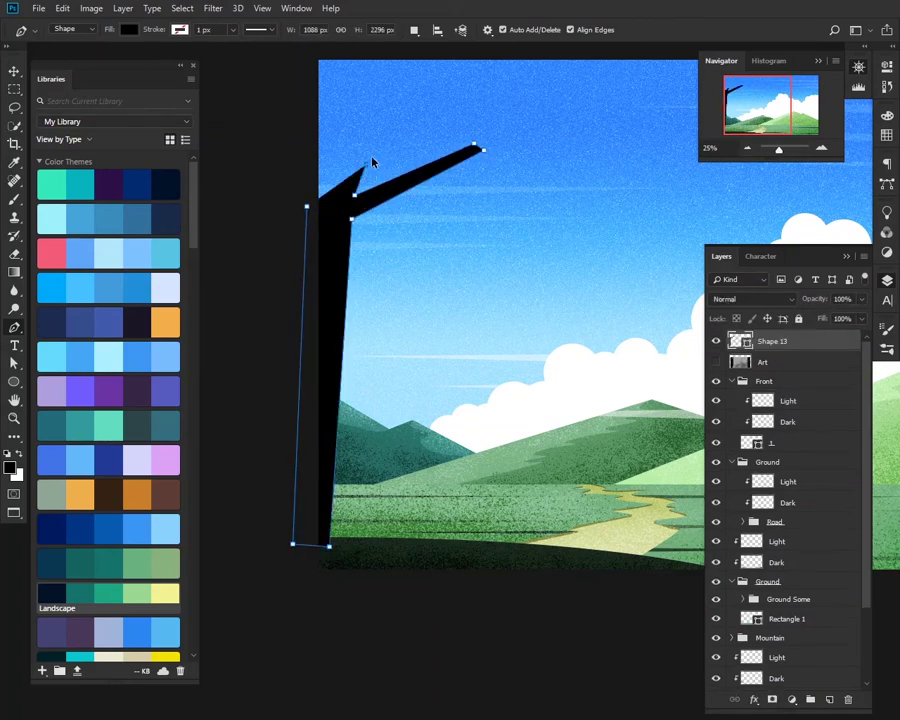
click(367, 157)
click(431, 114)
click(520, 88)
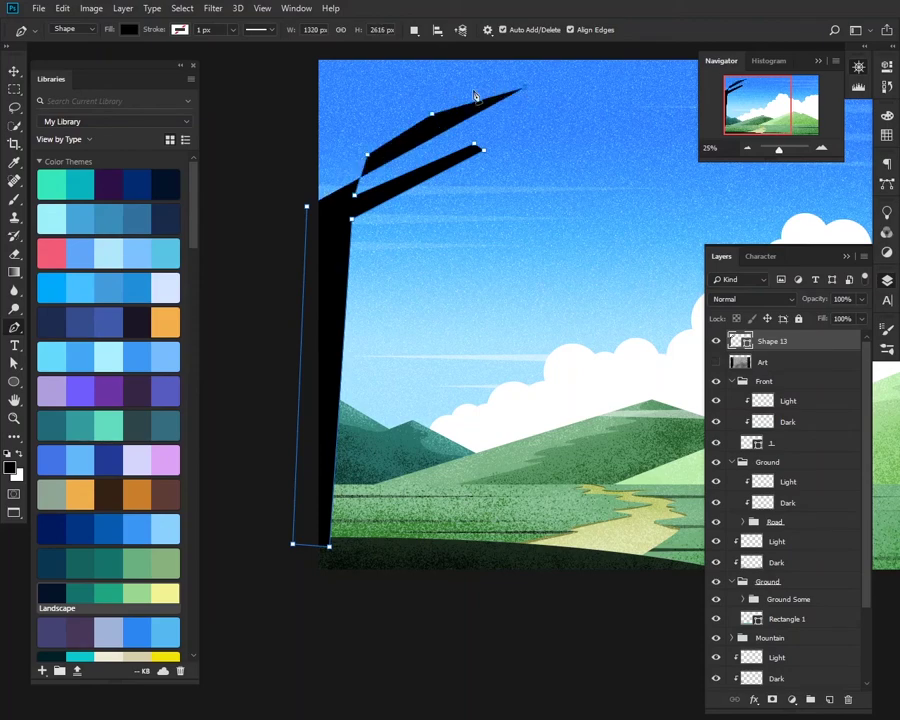
click(432, 100)
click(432, 55)
click(420, 57)
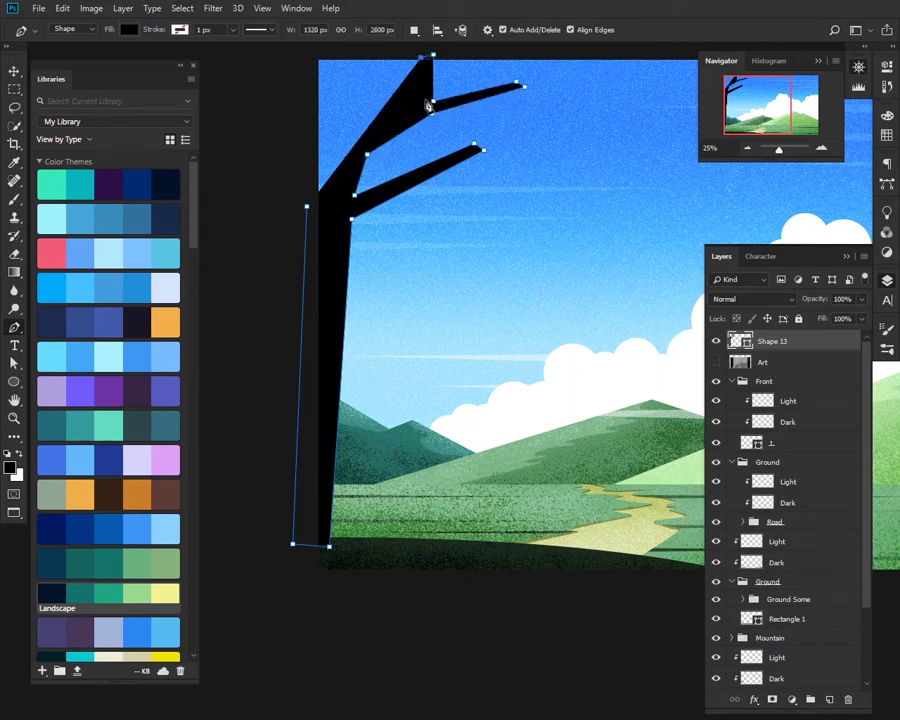
click(420, 100)
Step: Extend the trunk to a pointed top with a thin twig and close the outline
click(367, 134)
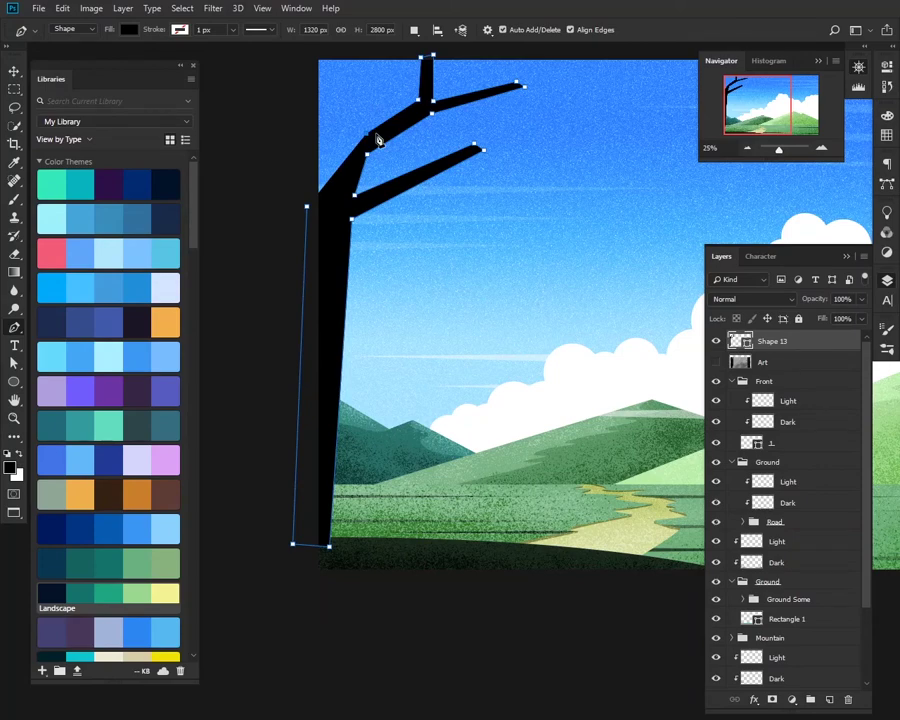
click(357, 58)
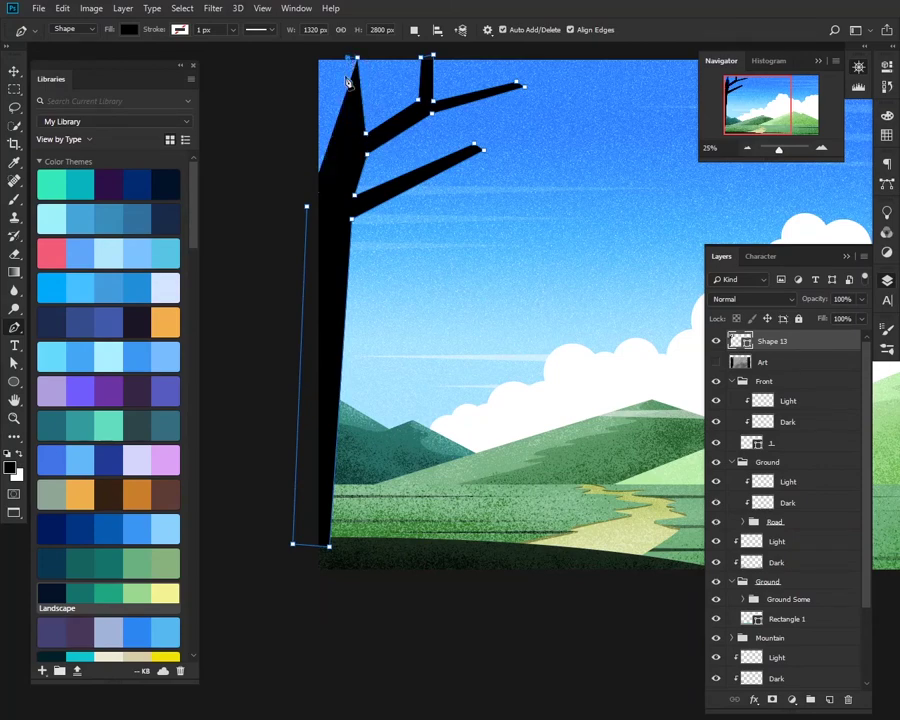
click(347, 57)
click(355, 132)
click(339, 177)
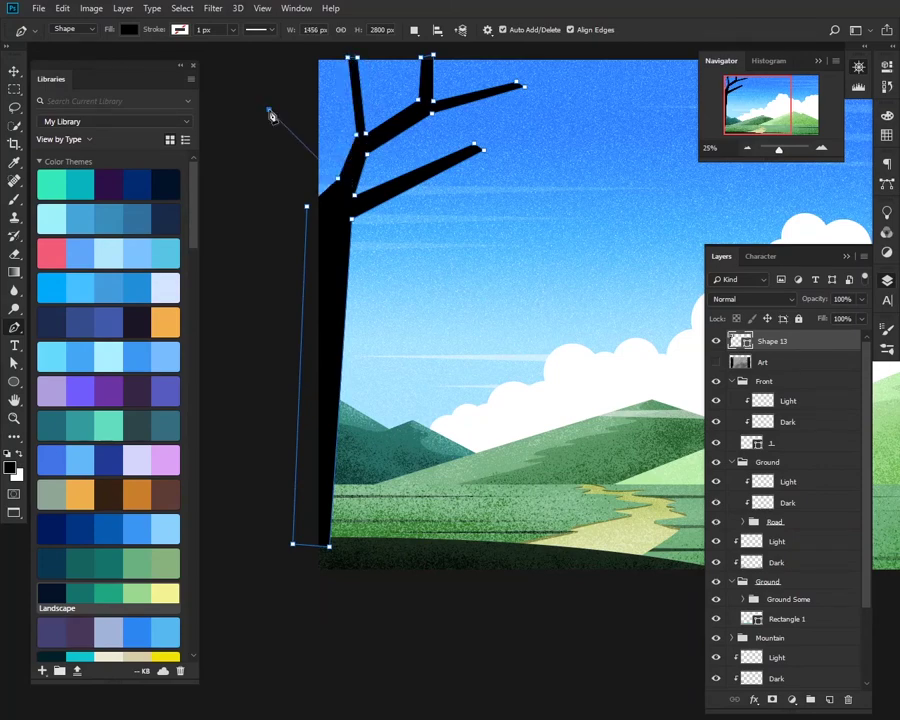
click(308, 209)
key(a)
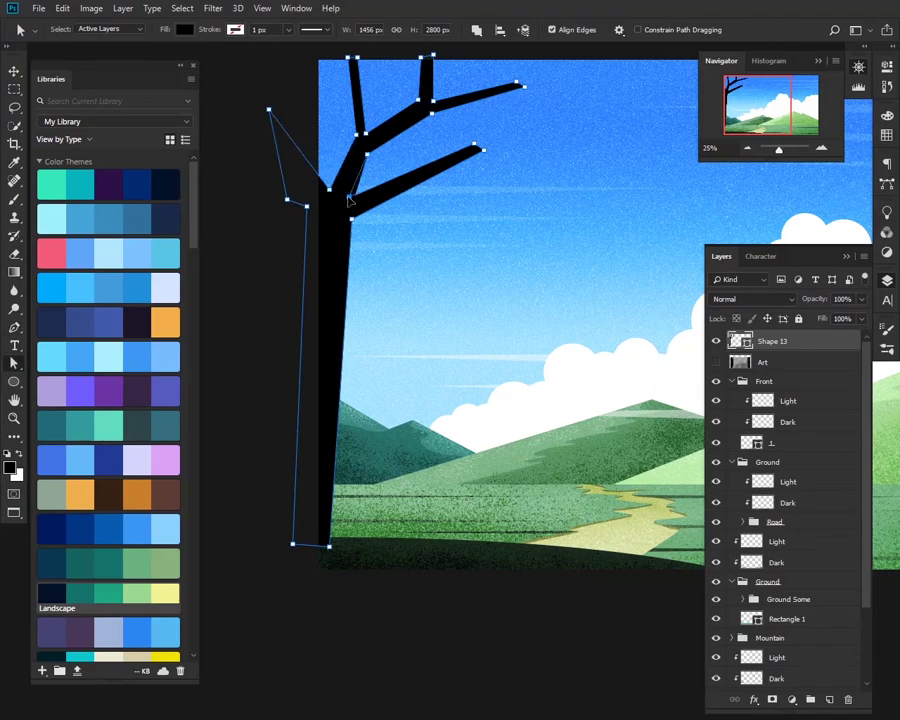
Step: Drag the tree's anchors to thin the branches into spikes and reshape the lower branch joint
scroll(522, 137, up, 1)
drag(502, 140, 476, 301)
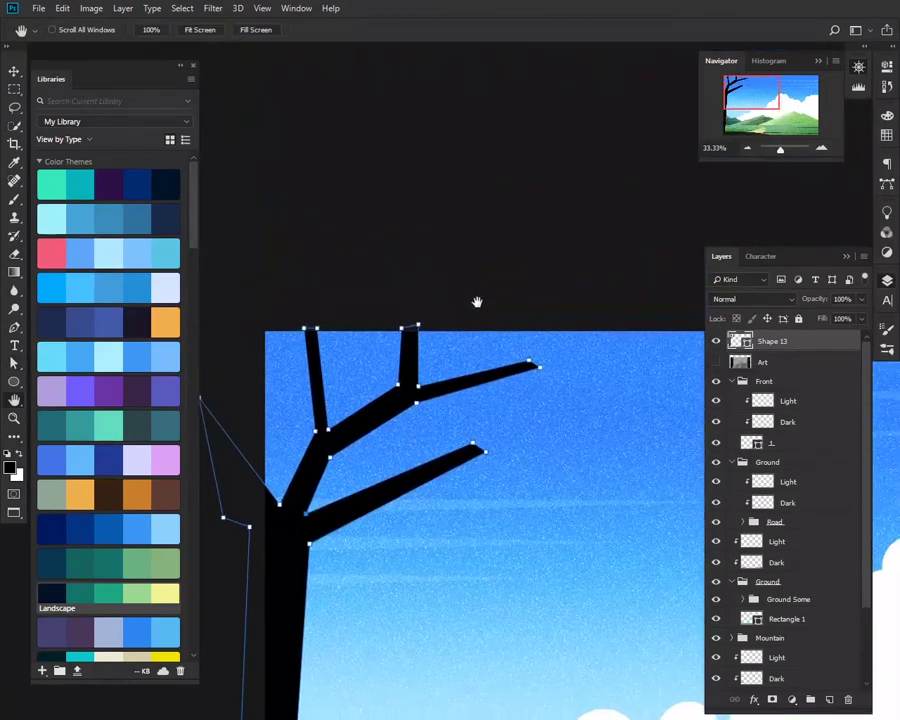
drag(315, 430, 323, 437)
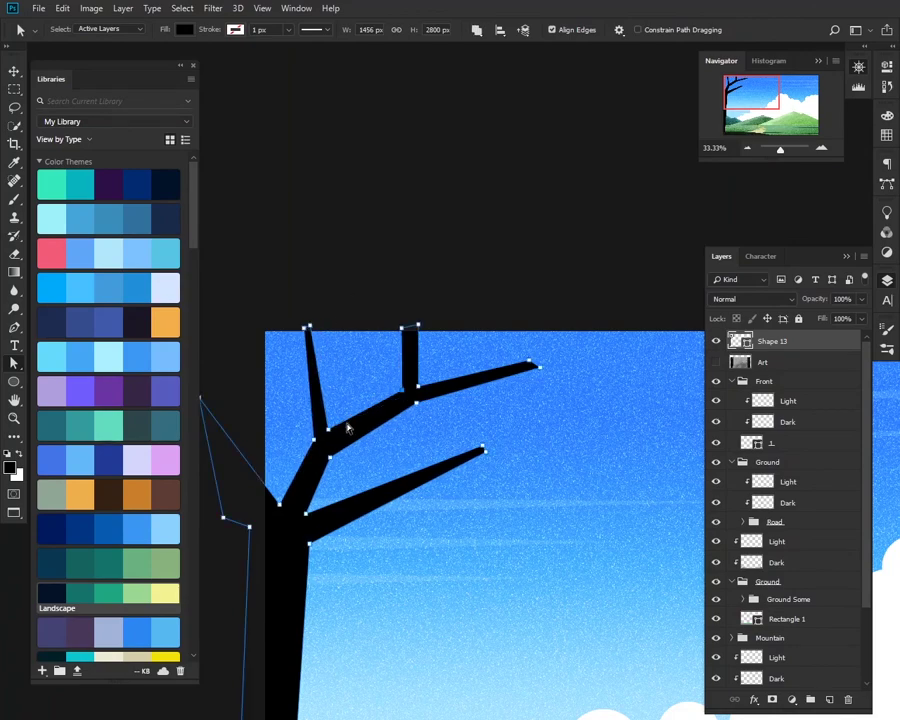
drag(327, 431, 314, 439)
drag(420, 327, 407, 318)
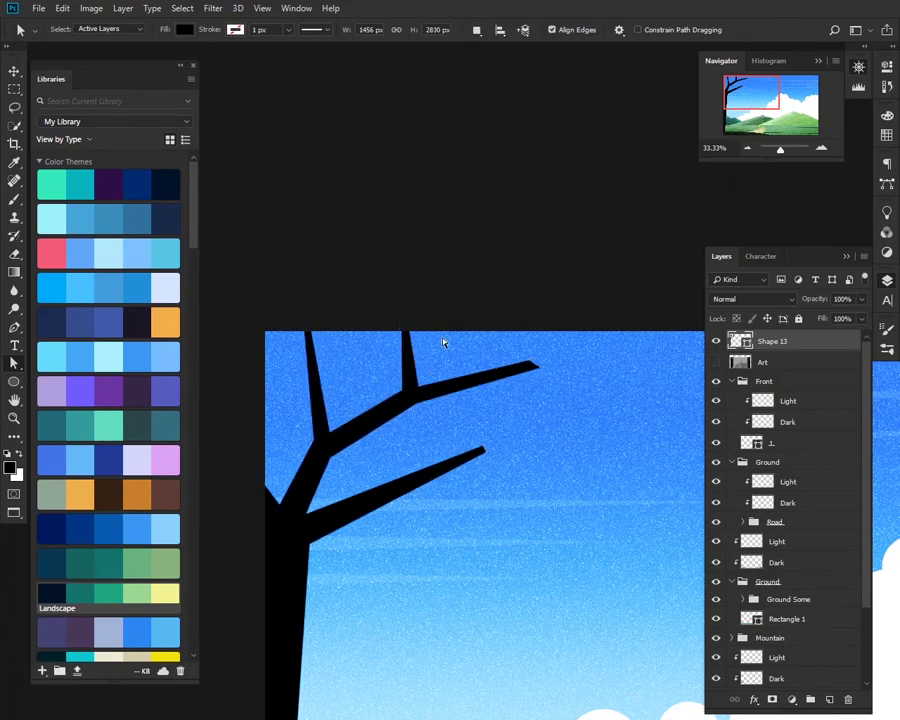
drag(416, 401, 419, 392)
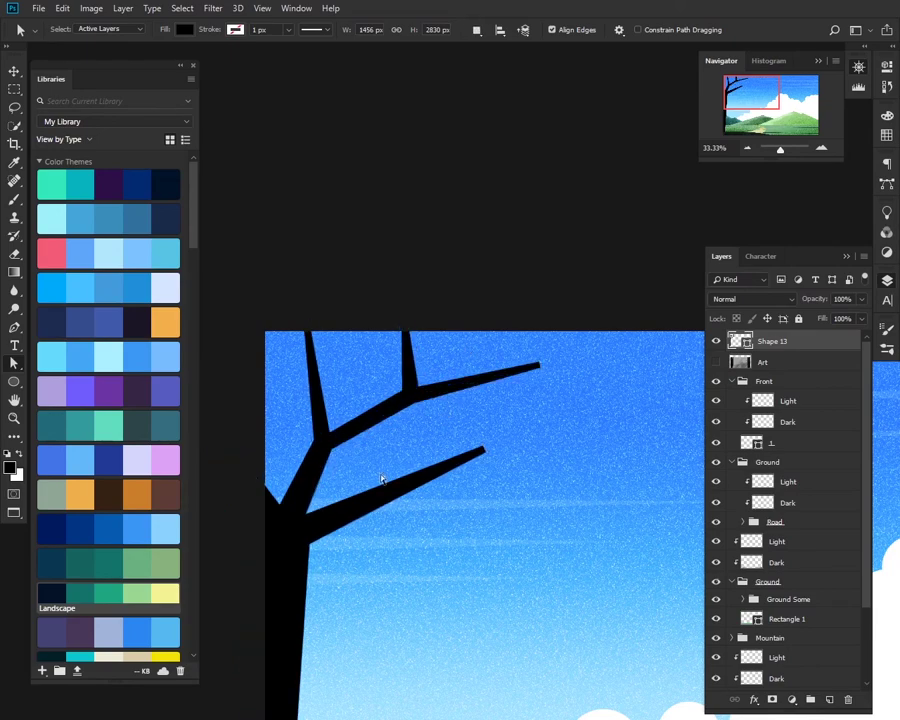
drag(306, 513, 313, 515)
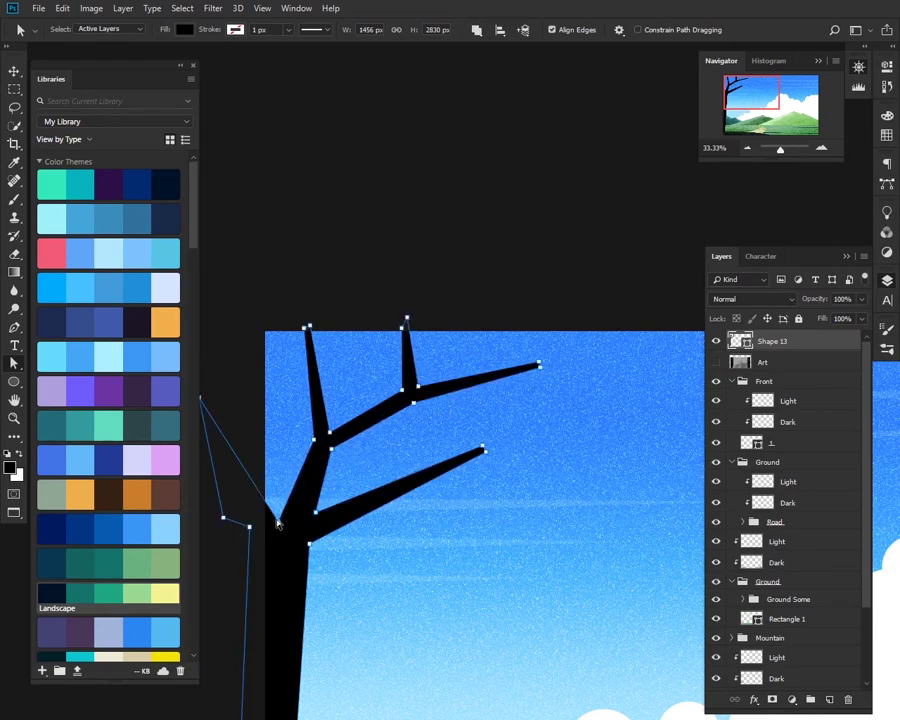
click(352, 476)
click(305, 592)
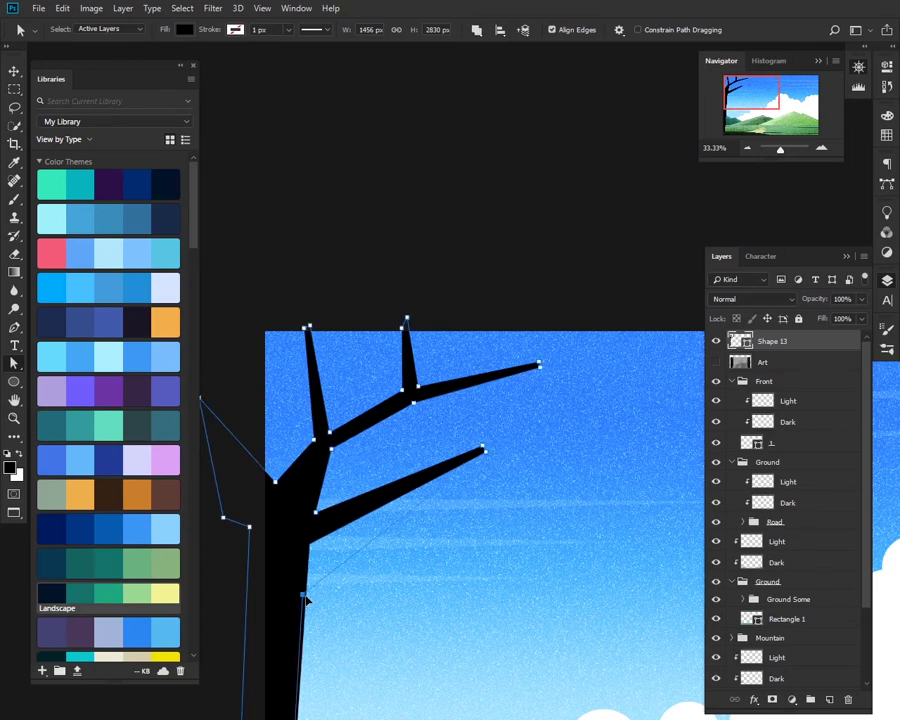
drag(312, 515, 305, 572)
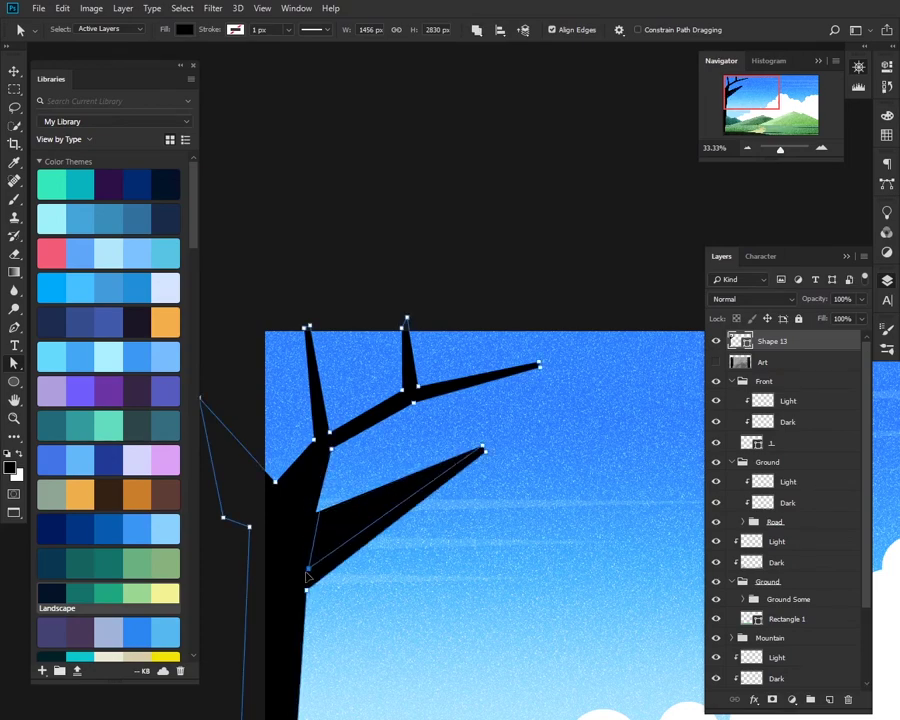
key(p)
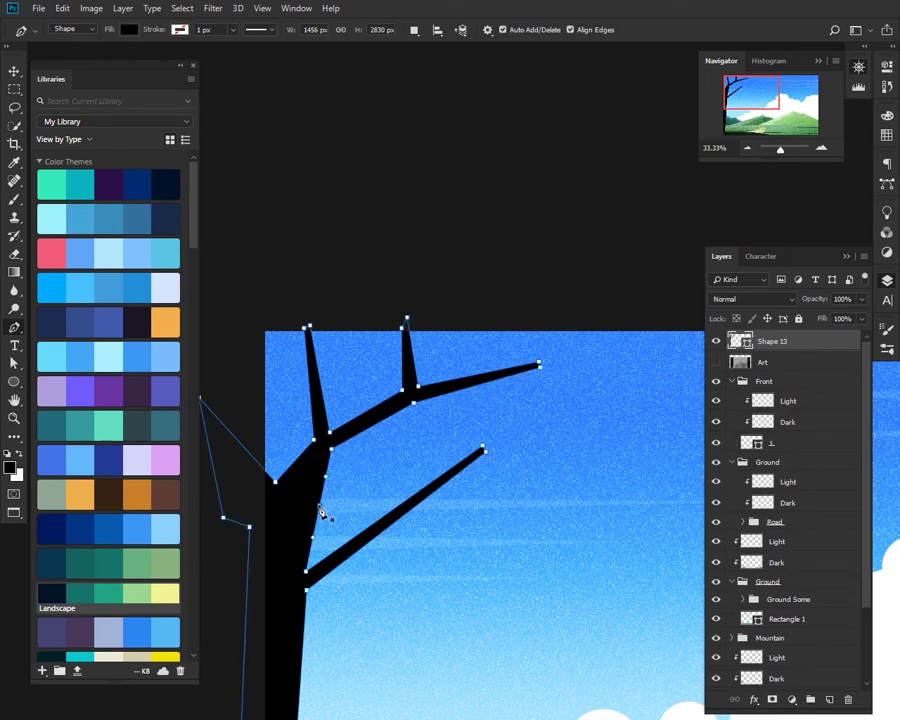
key(a)
click(320, 555)
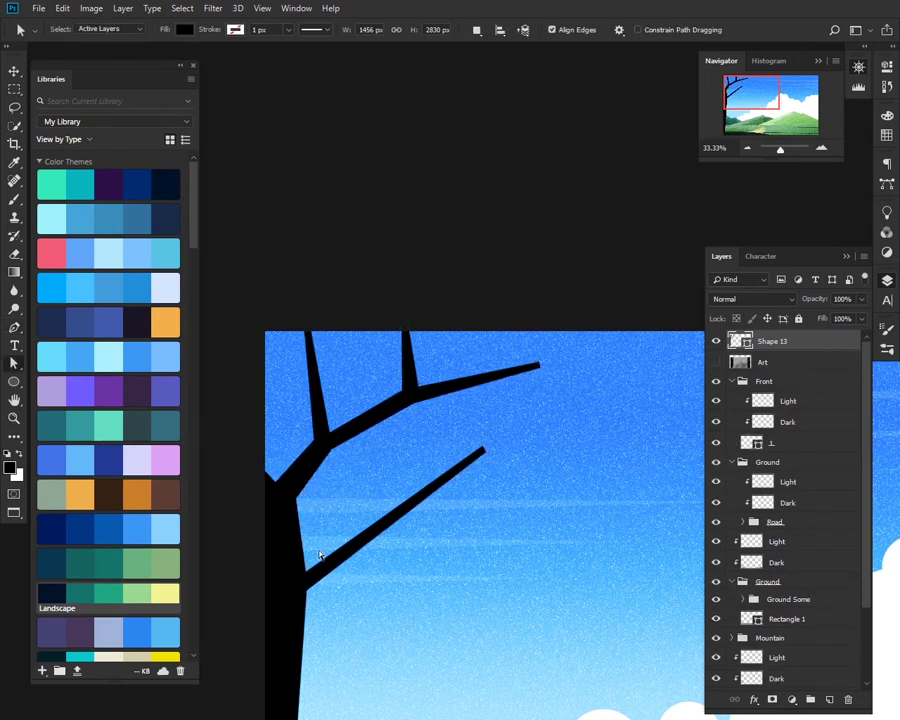
key(ctrl+minus)
key(ctrl+minus)
Step: Fill the tree with #07100a, move it below layer 1, and group it
double_click(749, 353)
text(07100a)
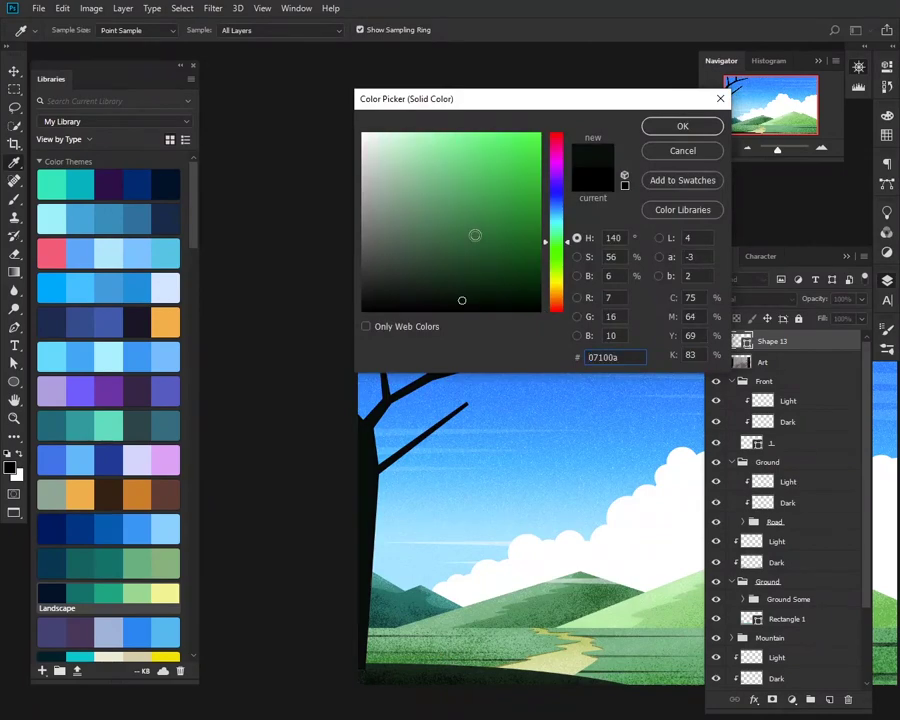
key(Return)
mouse_move(790, 341)
mouse_down()
mouse_move(860, 429)
mouse_move(830, 443)
mouse_up()
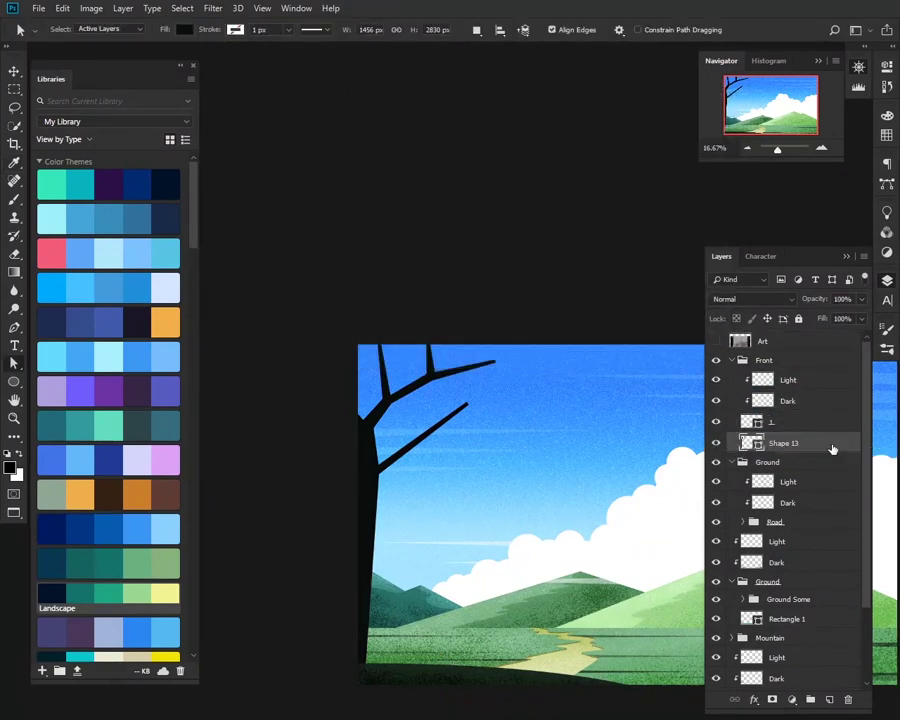
key(ctrl+g)
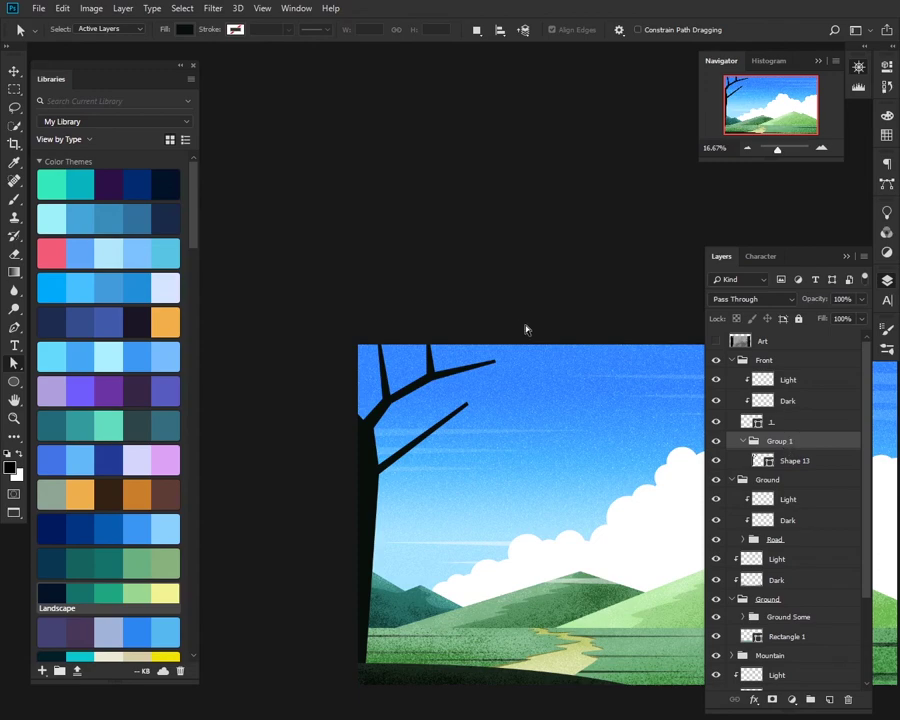
Step: Draw a small black circle at the treetop and resize it
key(u)
mouse_move(354, 339)
mouse_down()
mouse_move(378, 362)
mouse_move(380, 334)
mouse_move(506, 464)
mouse_move(466, 400)
mouse_move(457, 414)
mouse_up()
key(v)
key(ctrl+t)
key(Return)
Step: Duplicate the circle twice along the branch beside the first one
key(ctrl+t)
key(Return)
key(ctrl+t)
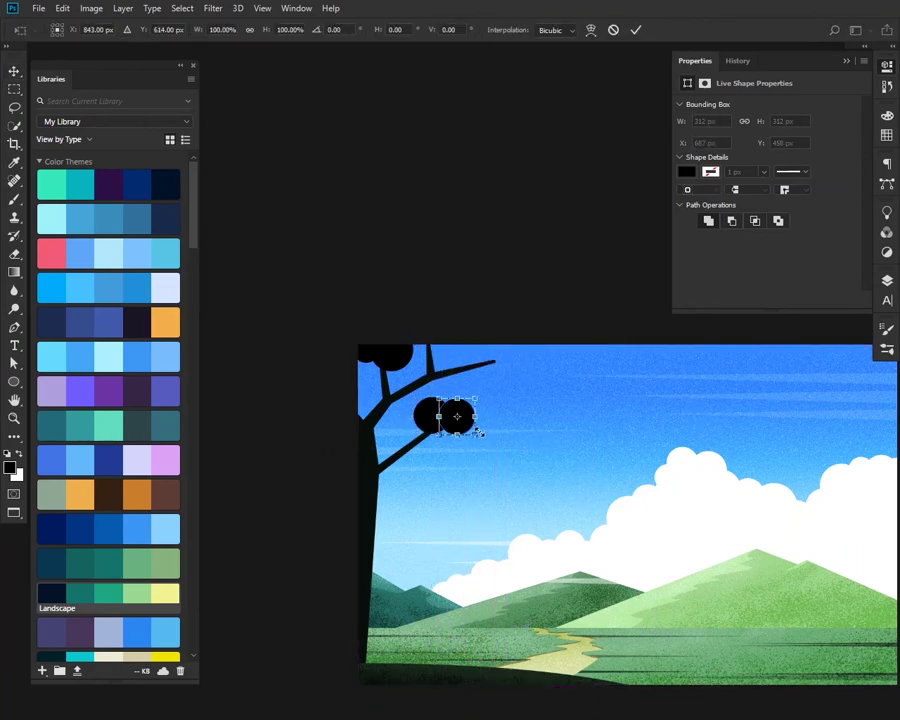
key(Return)
key(ctrl+plus)
key(ctrl+plus)
key(F7)
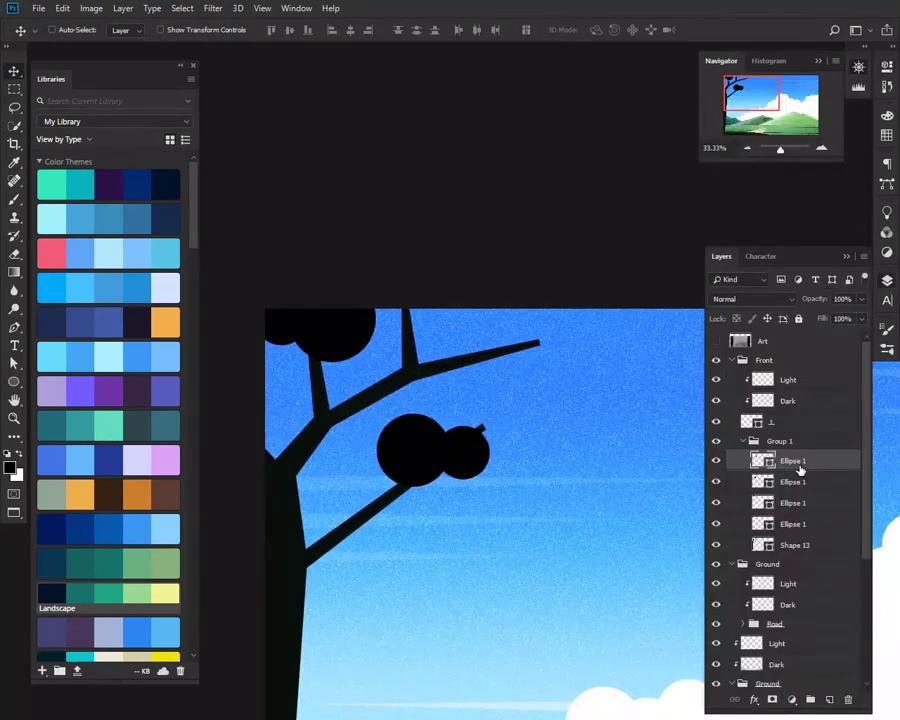
Step: Group the four circle layers, then place resized copies below and beside the top branch
key(ctrl+g)
click(754, 458)
click(796, 478)
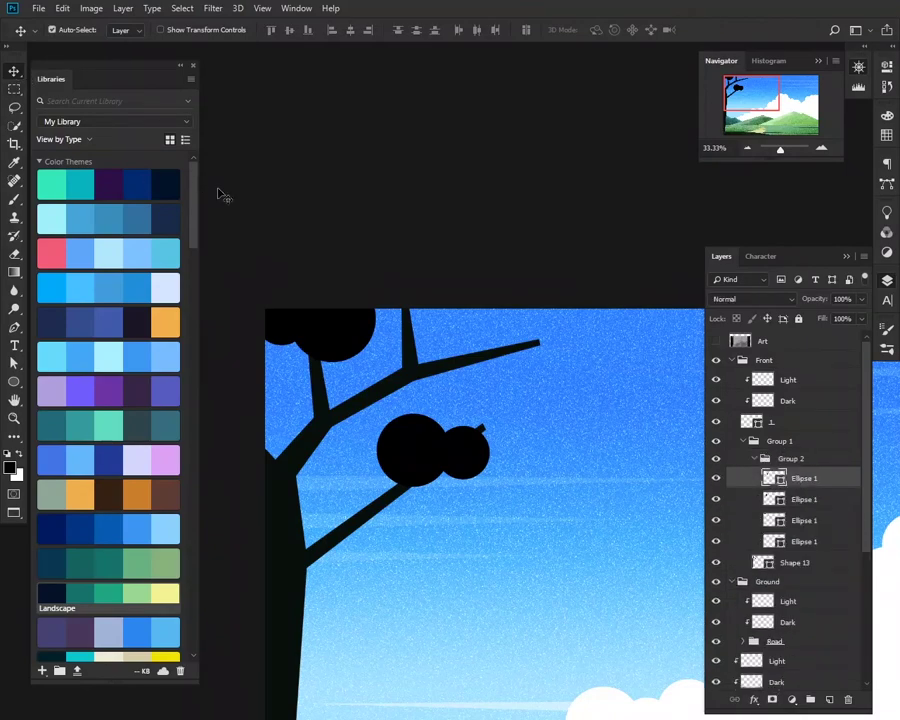
mouse_move(240, 300)
mouse_down()
mouse_move(515, 480)
mouse_move(251, 364)
mouse_up()
mouse_move(488, 502)
mouse_down()
mouse_move(280, 372)
mouse_move(400, 350)
mouse_up()
key(ctrl+t)
key(Return)
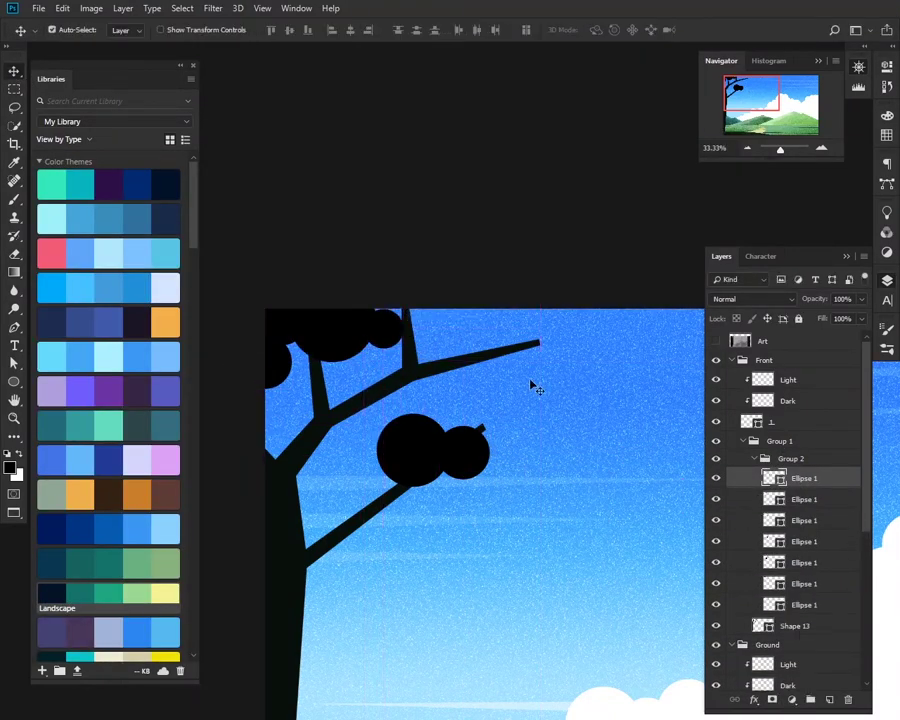
Step: Add circles to the middle branch cluster and an enlarged circle at the top branch tip
drag(532, 382, 532, 425)
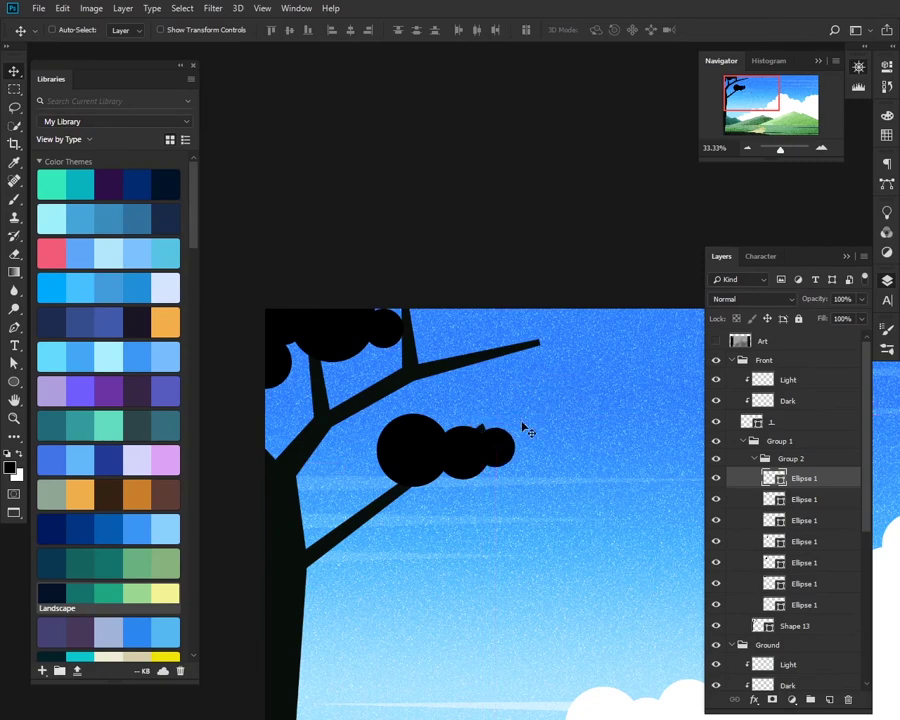
drag(525, 428, 546, 300)
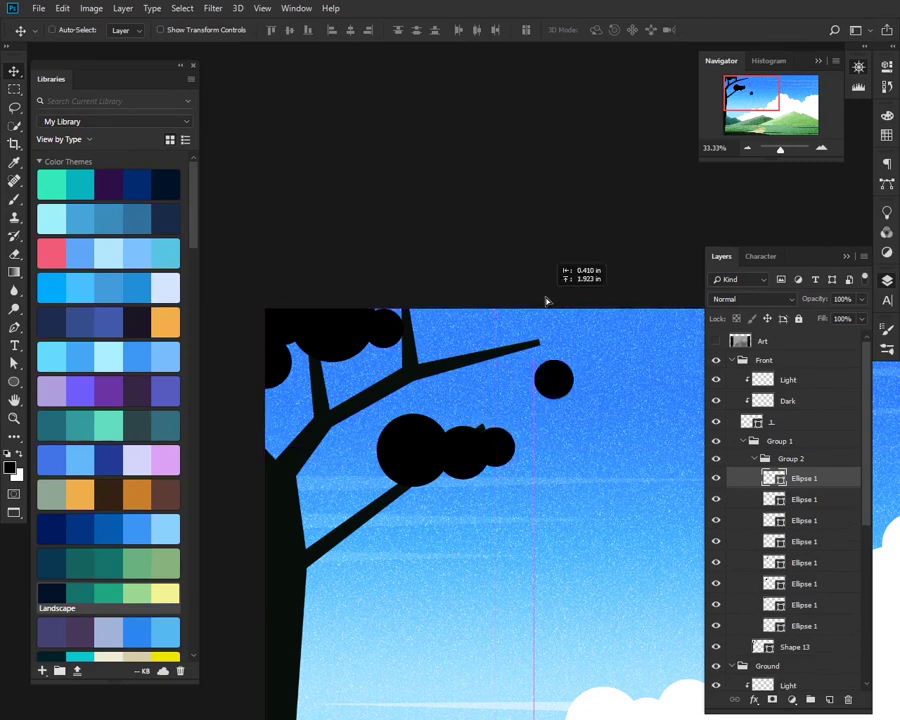
key(ctrl+t)
mouse_move(556, 370)
mouse_down()
mouse_move(444, 314)
mouse_move(550, 443)
mouse_move(540, 456)
mouse_move(395, 365)
mouse_up()
key(Return)
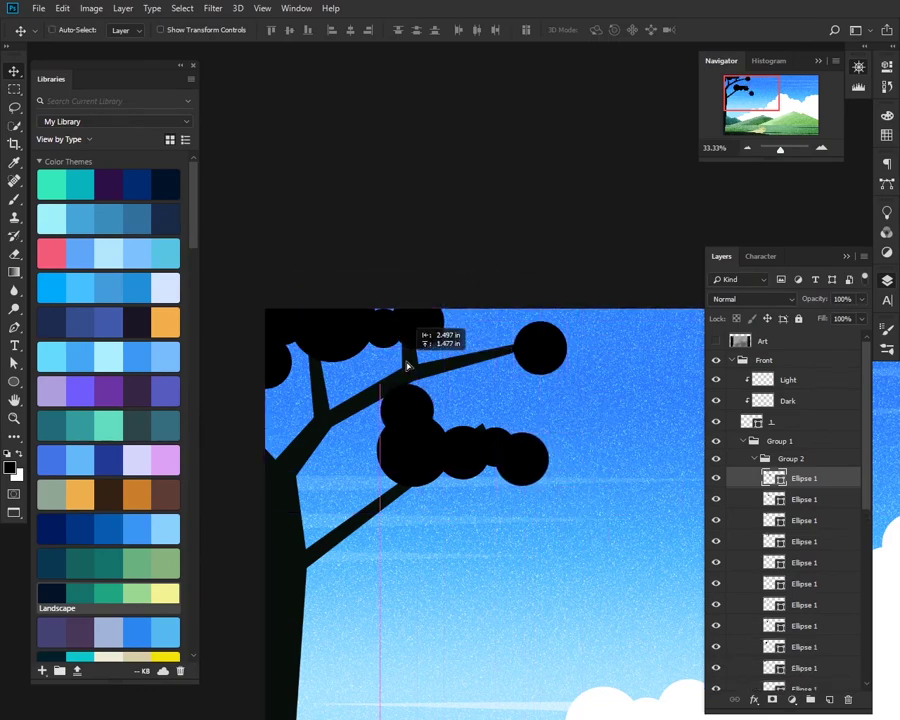
mouse_move(560, 466)
mouse_down()
mouse_move(497, 403)
mouse_move(623, 420)
mouse_move(585, 520)
mouse_move(515, 325)
mouse_move(556, 333)
mouse_up()
key(ctrl+t)
key(Return)
Step: Move circles up to fill out the top edge of the canopy
key(ctrl+t)
key(Return)
drag(577, 376, 460, 197)
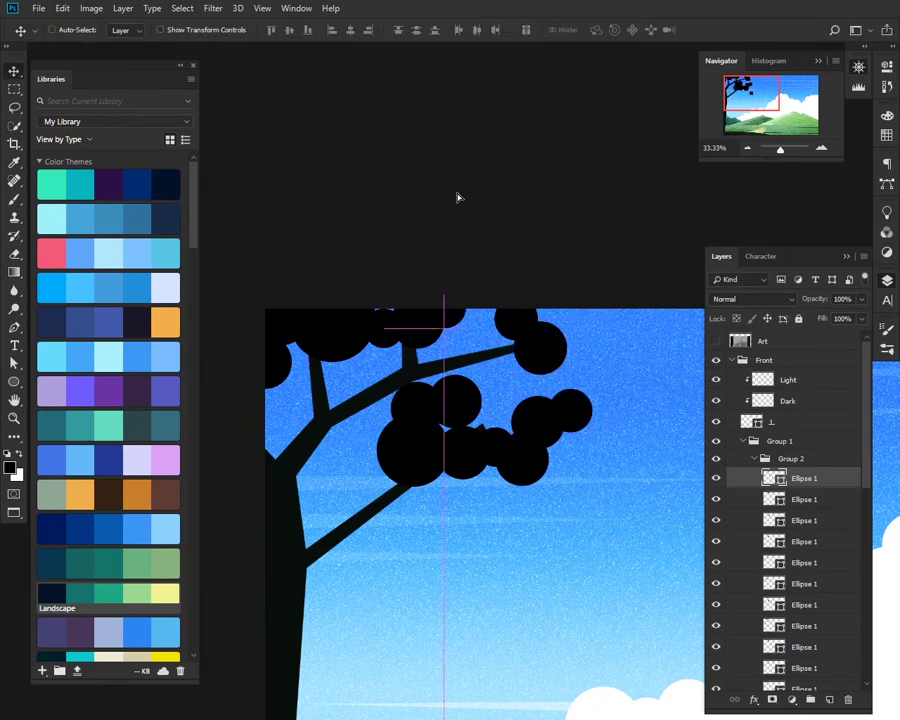
key(ctrl+t)
drag(482, 342, 509, 285)
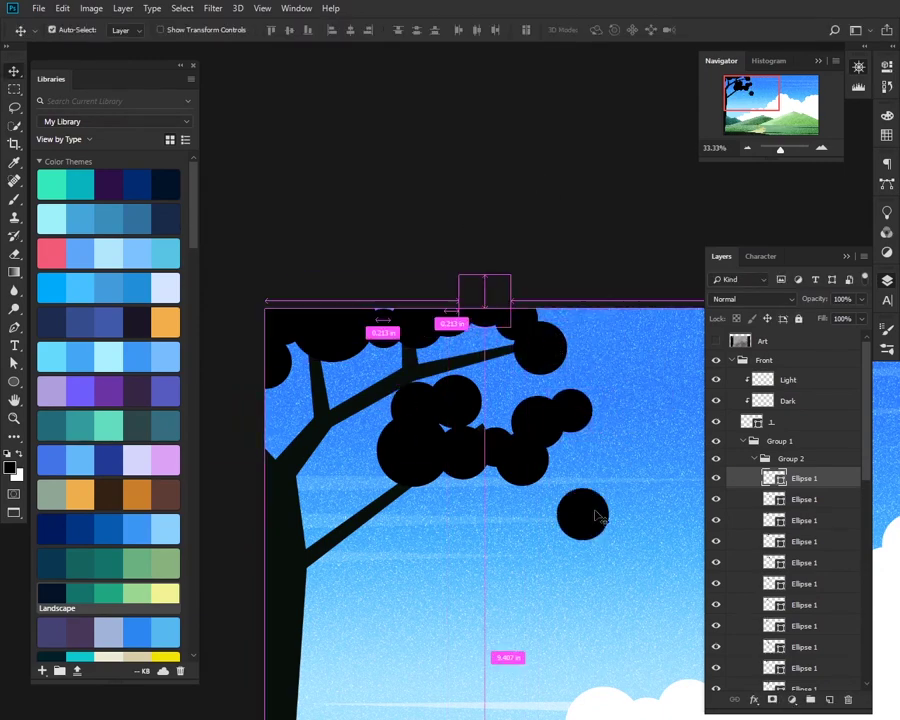
Step: Shrink a lower-right circle into the branch cluster and enlarge the right-hand branch circle
mouse_move(595, 518)
mouse_down()
mouse_move(500, 395)
mouse_move(515, 371)
mouse_move(510, 395)
mouse_up()
key(ctrl+t)
key(Return)
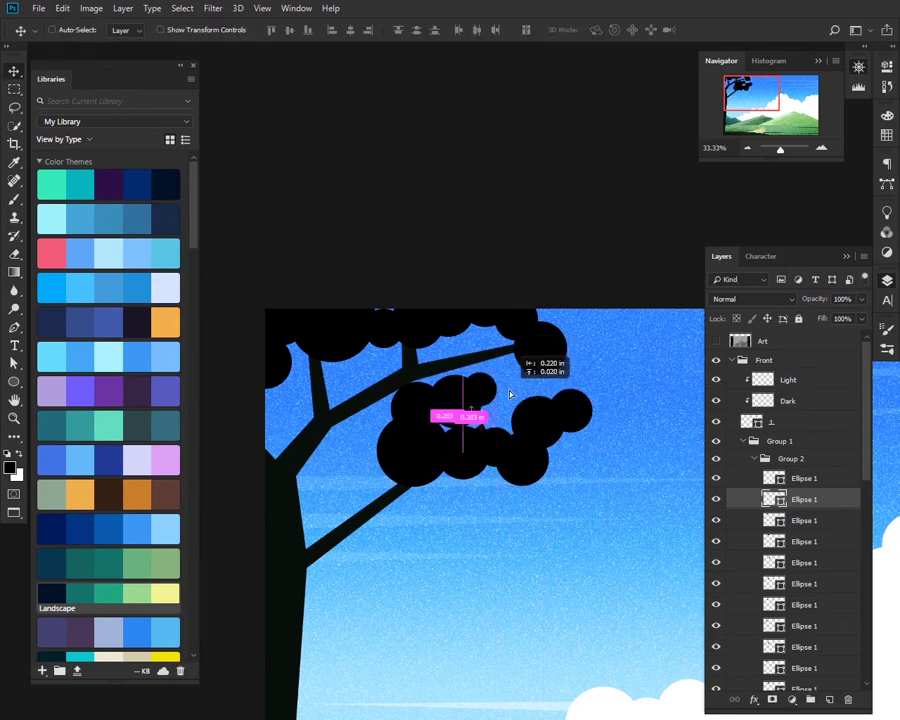
drag(511, 343, 540, 372)
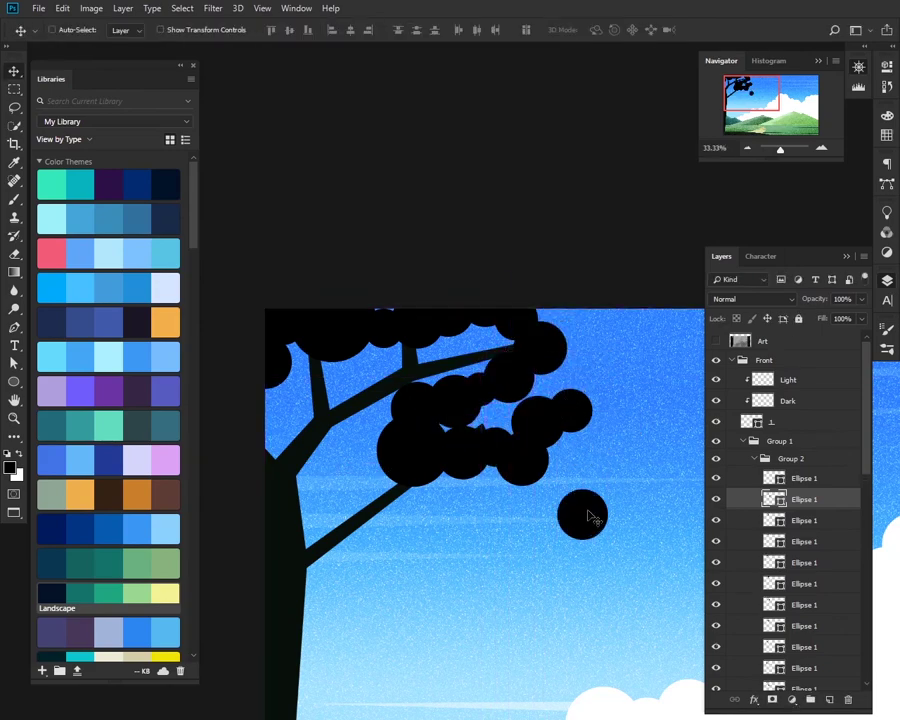
drag(589, 516, 613, 415)
key(ctrl+t)
mouse_move(672, 428)
mouse_down()
mouse_move(680, 436)
mouse_move(416, 392)
mouse_up()
Step: Add and resize several circles at the right end of the branch
key(Return)
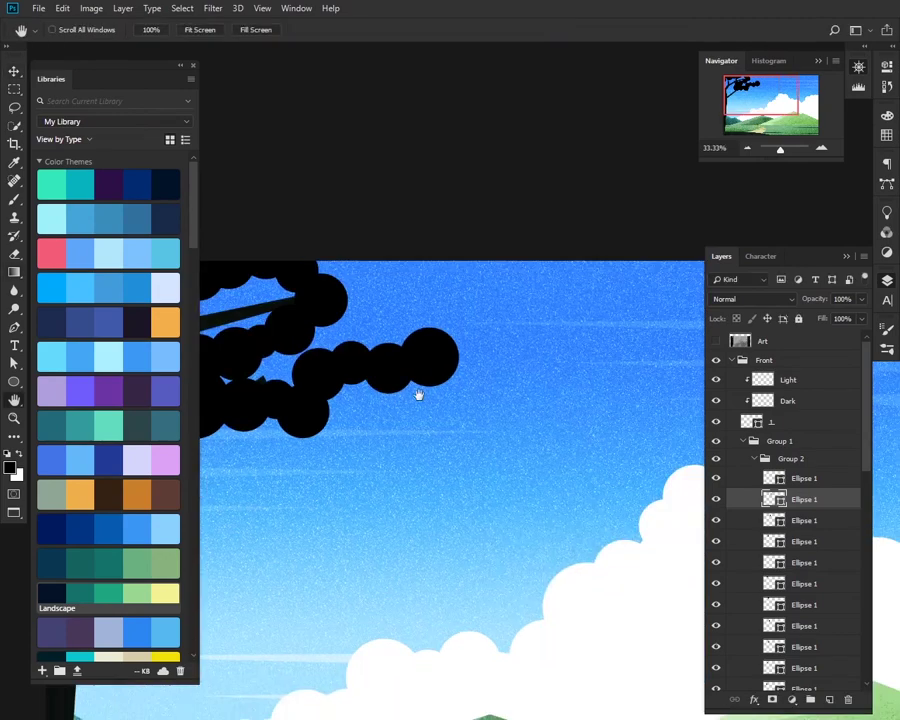
drag(395, 293, 476, 265)
key(ctrl+t)
key(Return)
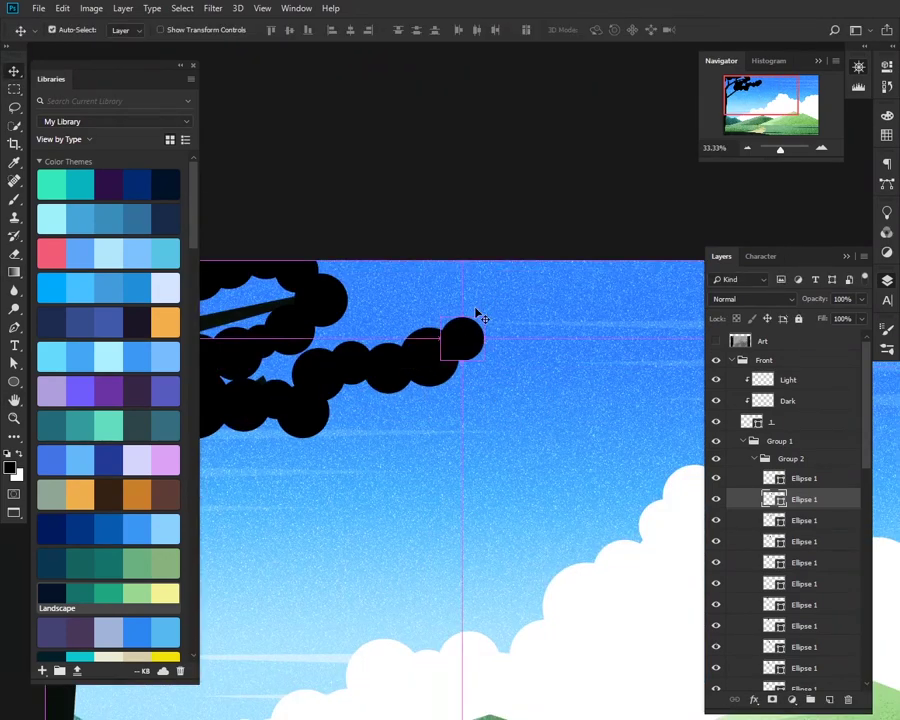
mouse_move(476, 314)
mouse_down()
mouse_move(521, 304)
mouse_move(474, 512)
mouse_up()
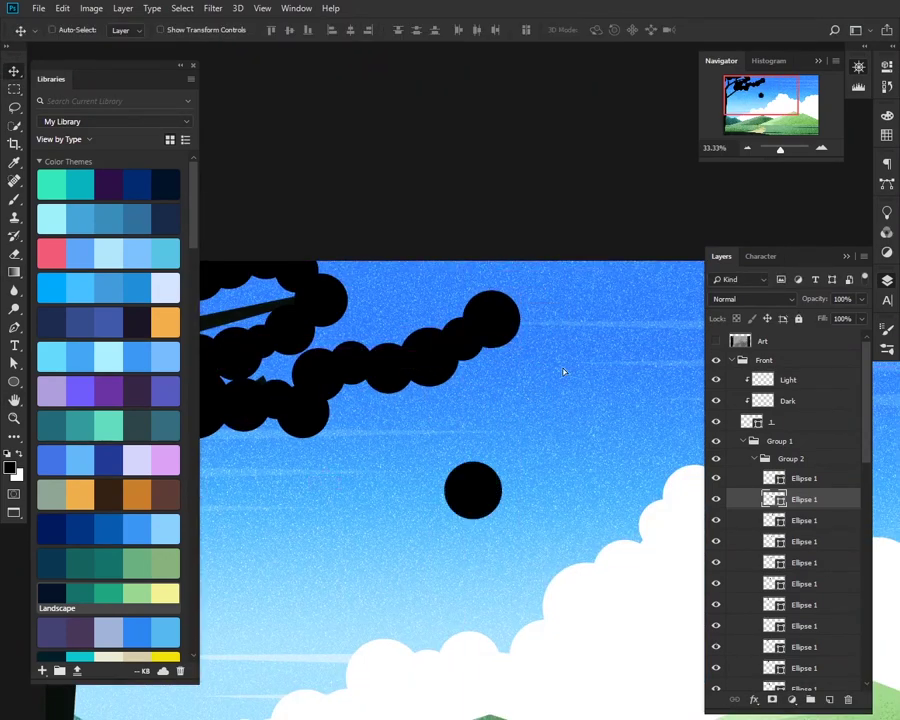
drag(555, 460, 634, 251)
key(ctrl+t)
mouse_move(580, 256)
mouse_down()
mouse_move(568, 285)
mouse_move(417, 375)
mouse_up()
key(Return)
key(ctrl+minus)
Step: Draw a solid black filler shape with the Pen tool to close gaps in the canopy
key(p)
click(600, 253)
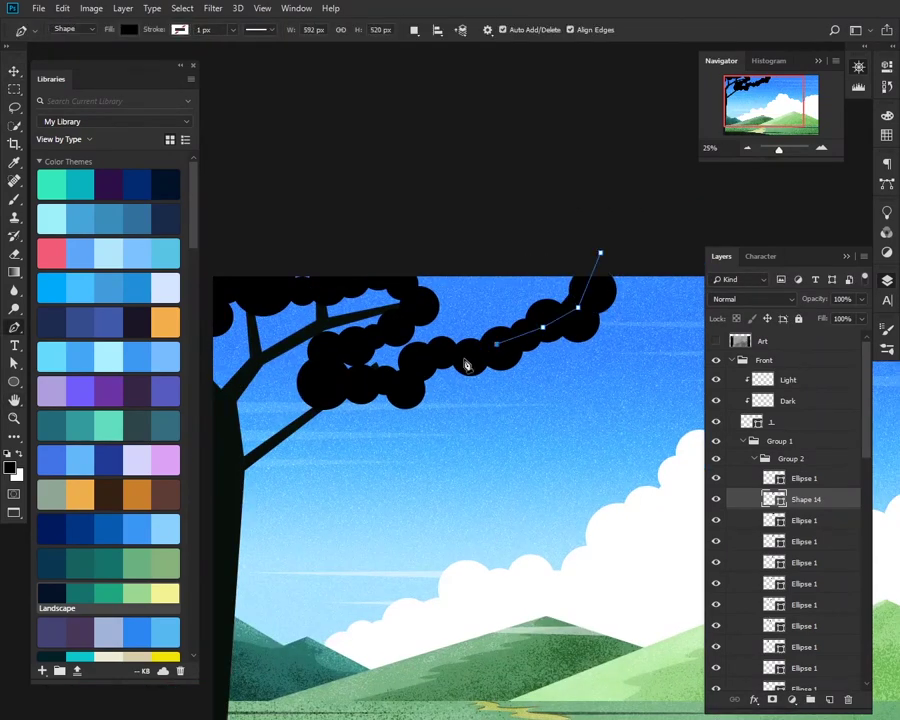
click(334, 380)
drag(323, 352, 367, 343)
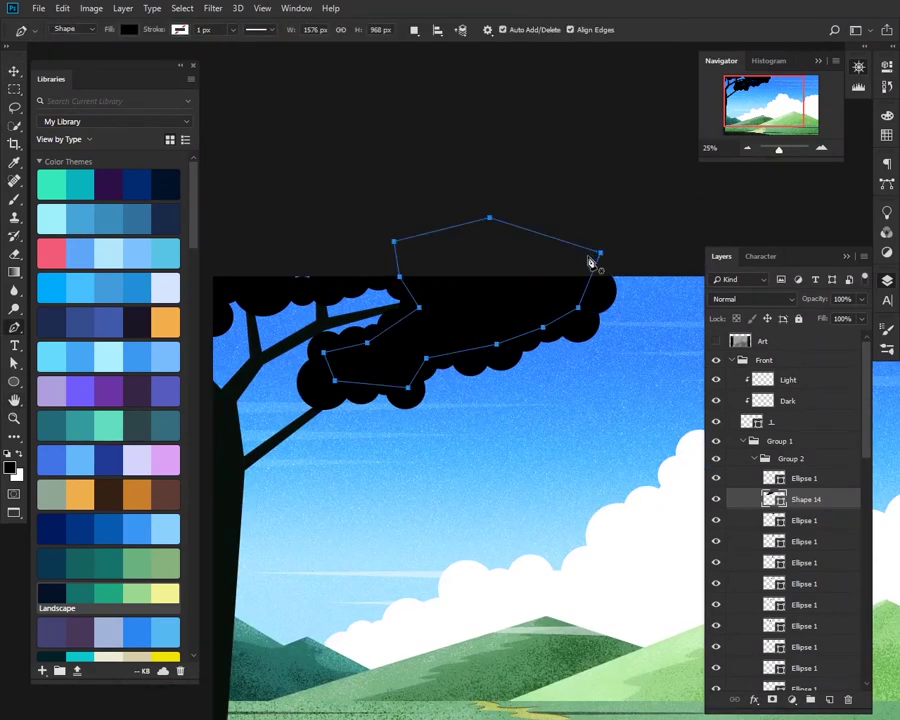
click(600, 253)
Step: Rotate the two circles at the canopy top and select the Shape 14 filler shape
key(v)
click(352, 274)
shift+click(380, 272)
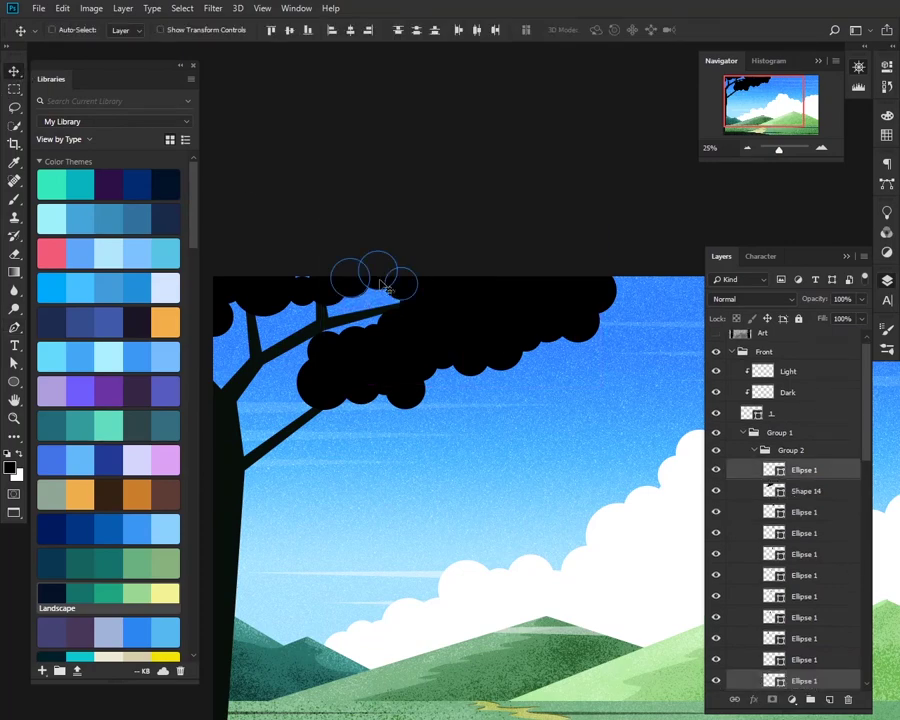
key(ctrl+t)
drag(420, 262, 412, 250)
key(Return)
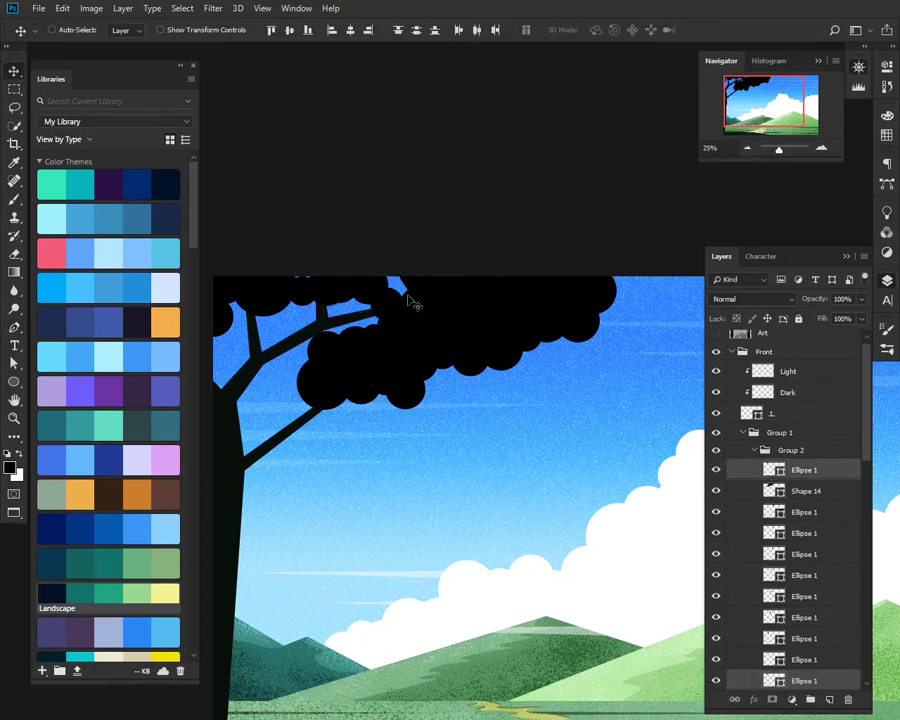
key(a)
click(423, 313)
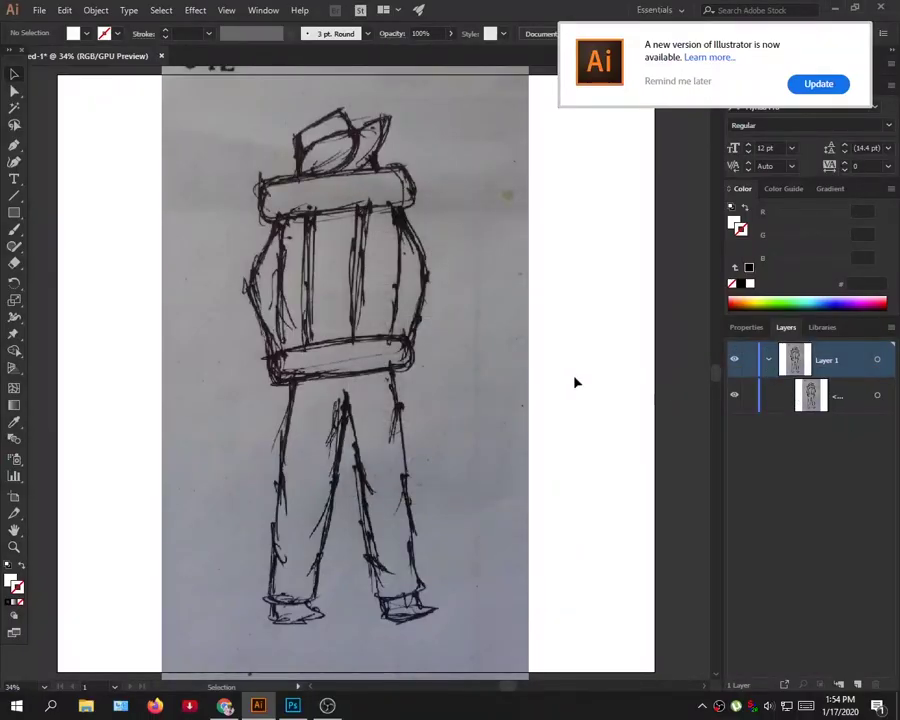
Step: Fade the scanned hiker sketch to a lower opacity
click(520, 270)
click(746, 327)
key(Return)
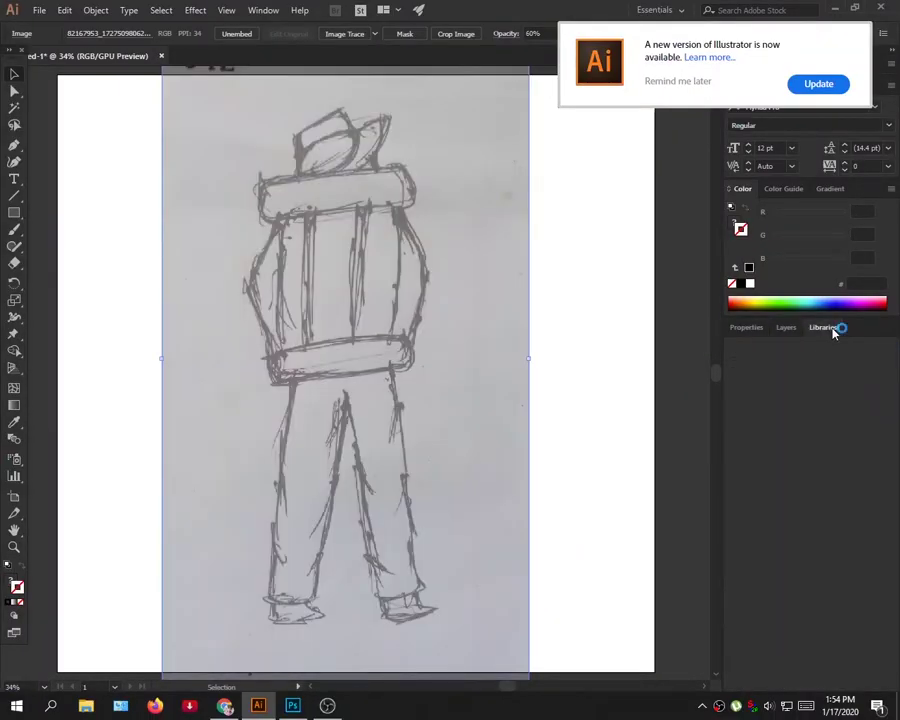
click(785, 327)
click(822, 327)
scroll(474, 330, up, 2)
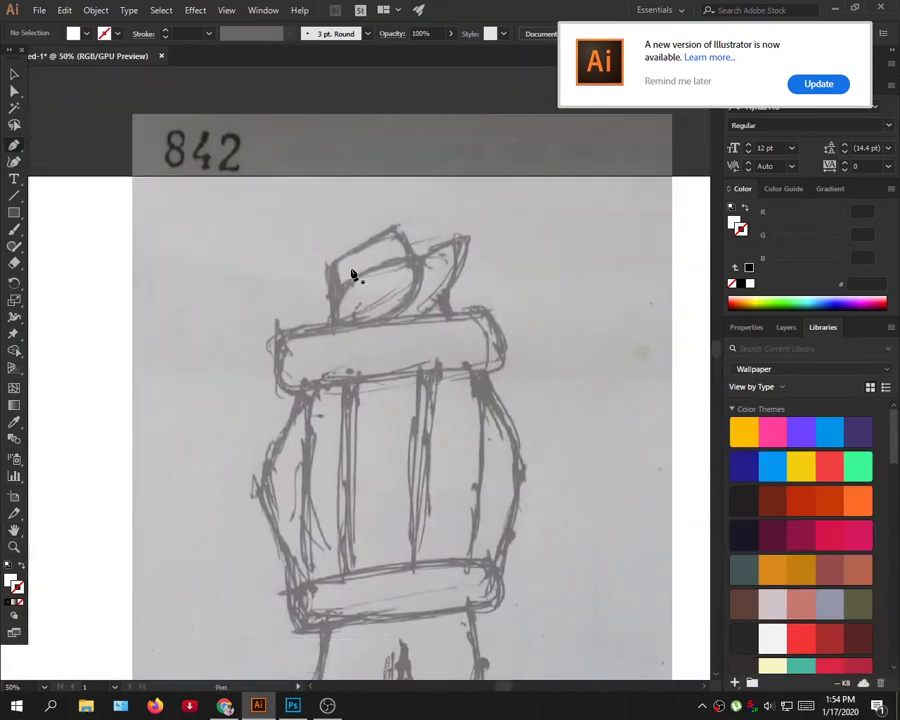
Step: Trace the hat crown over the sketch with the Pen tool
click(401, 226)
click(418, 260)
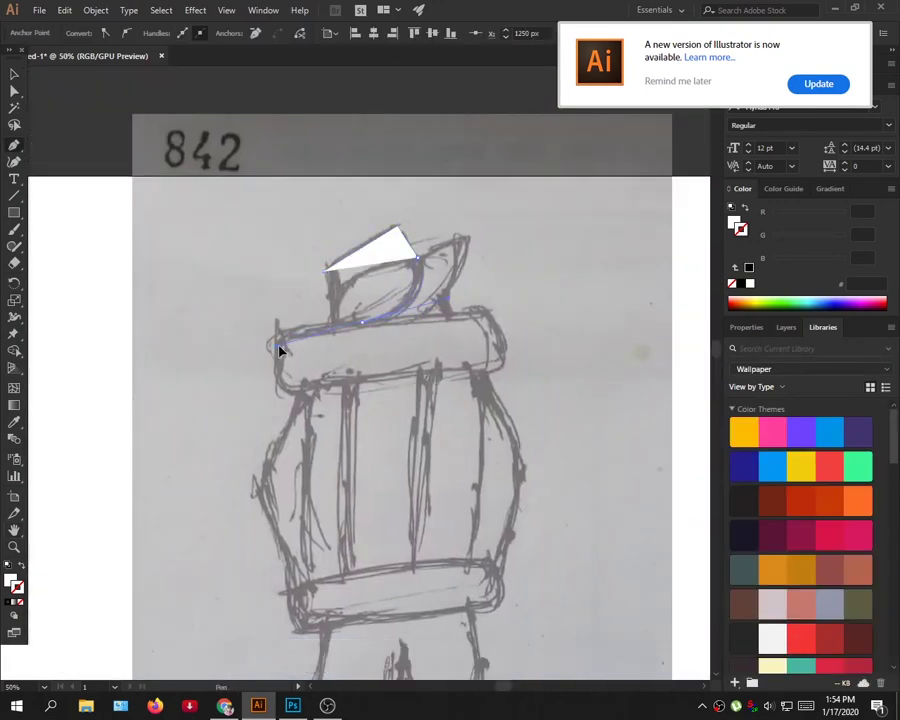
drag(280, 350, 343, 333)
drag(333, 274, 330, 275)
key(a)
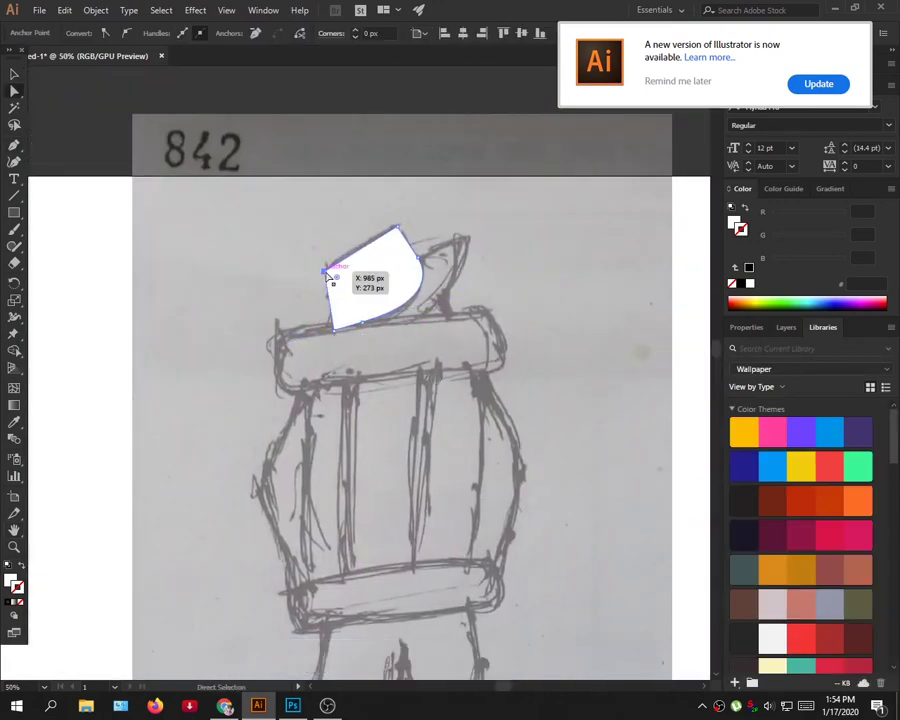
key(p)
Step: Trace the curved hat brim, remove the outline, and fill the crown navy
click(420, 257)
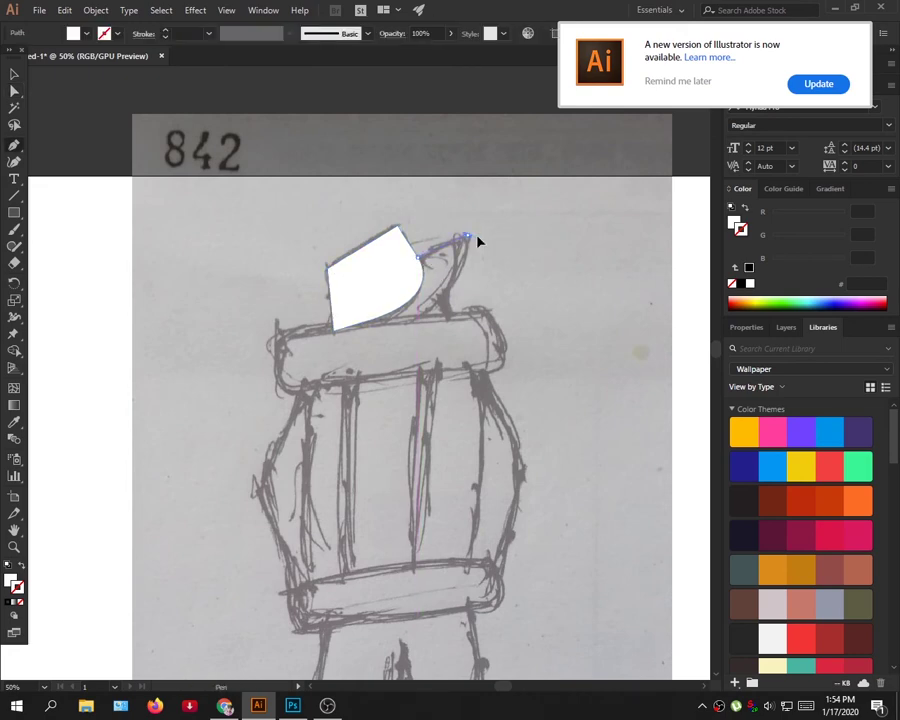
mouse_move(476, 240)
mouse_down()
mouse_move(421, 328)
mouse_move(377, 349)
mouse_up()
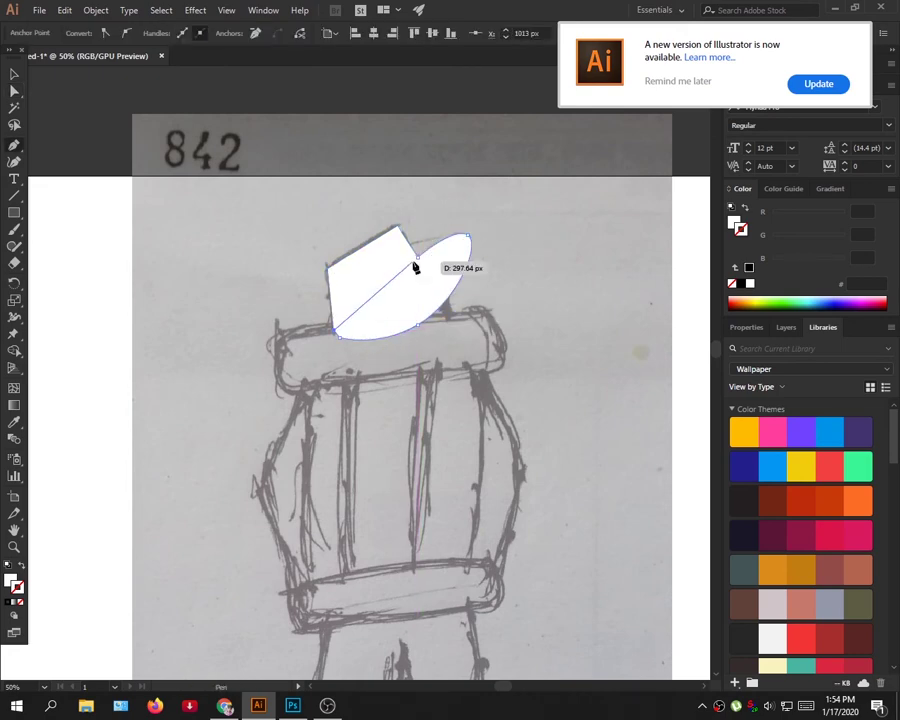
click(390, 267)
click(744, 430)
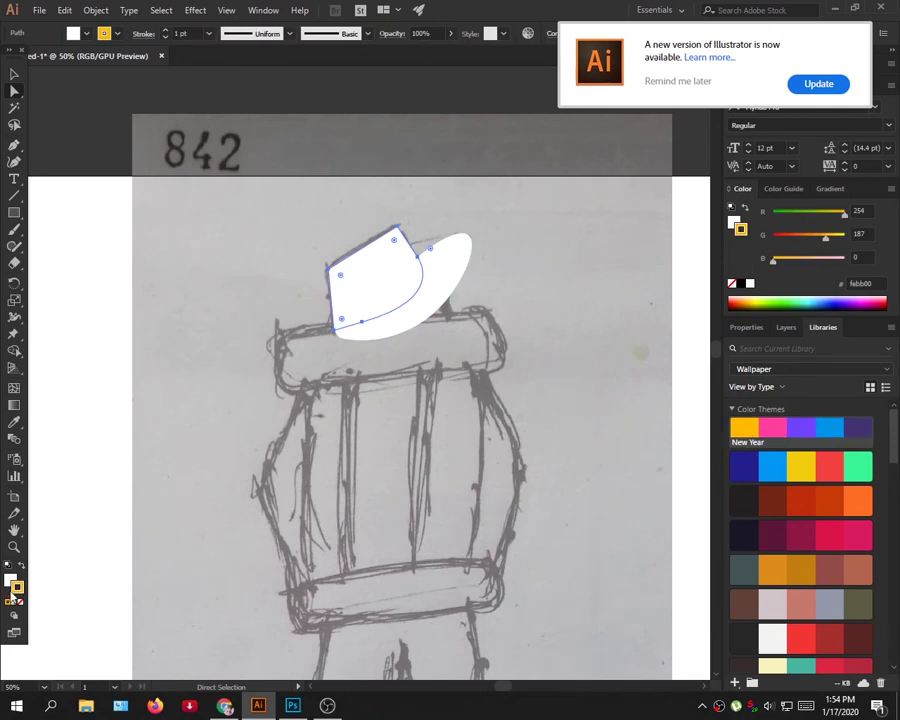
click(19, 600)
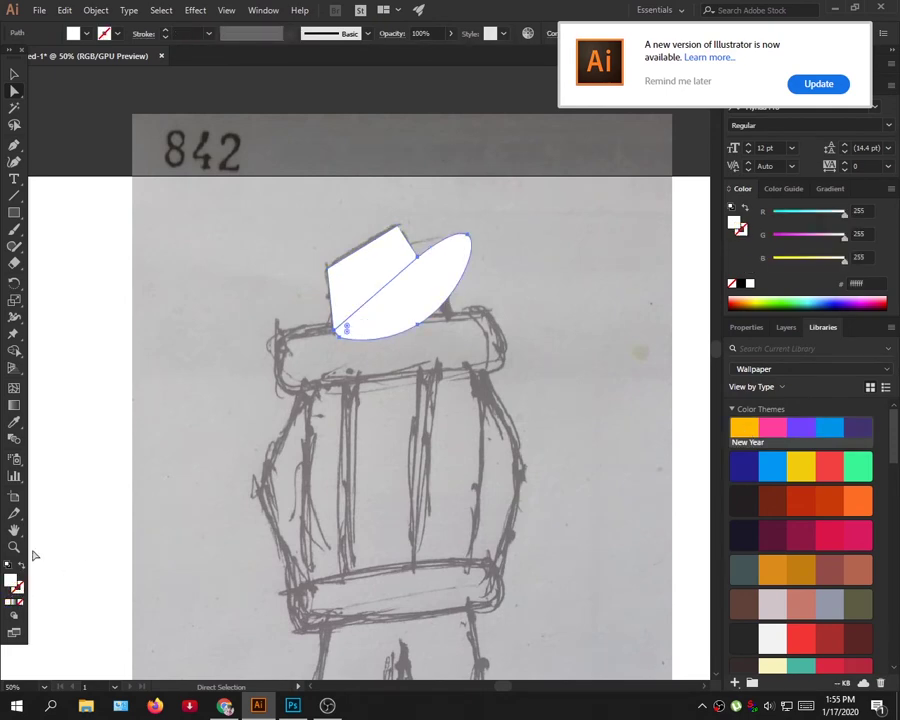
click(754, 467)
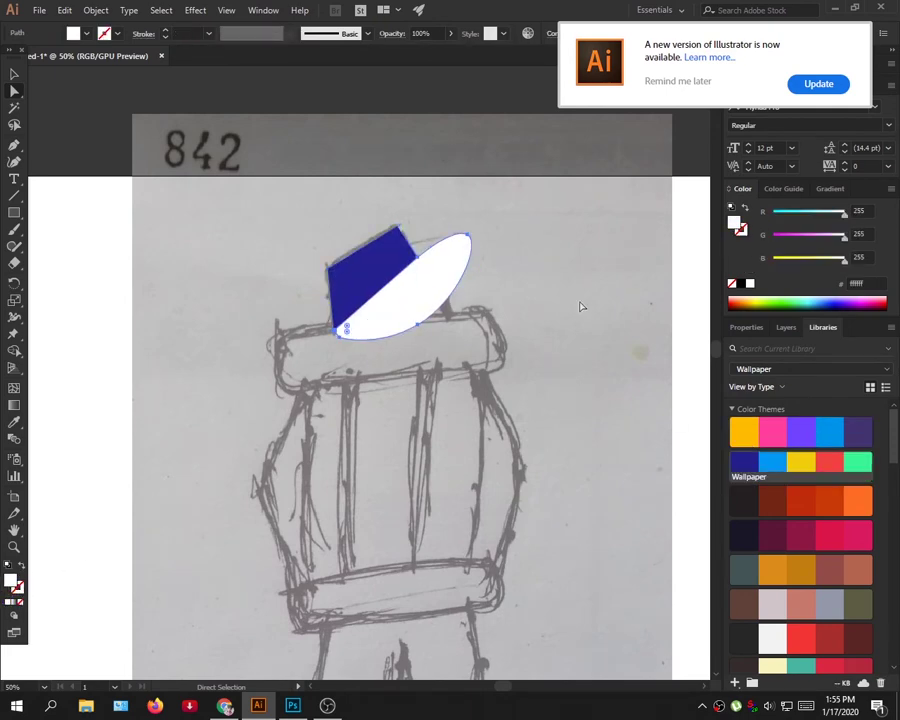
click(786, 327)
drag(822, 327, 48, 73)
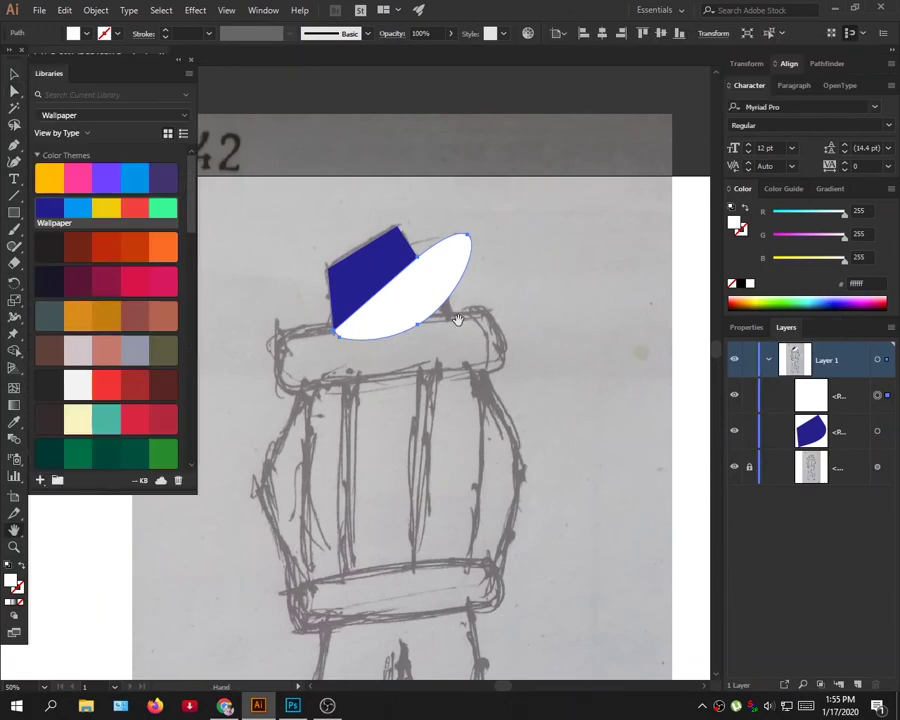
Step: Send the brim behind the crown and set the crown fill to 102030
key(ctrl+bracketleft)
click(45, 247)
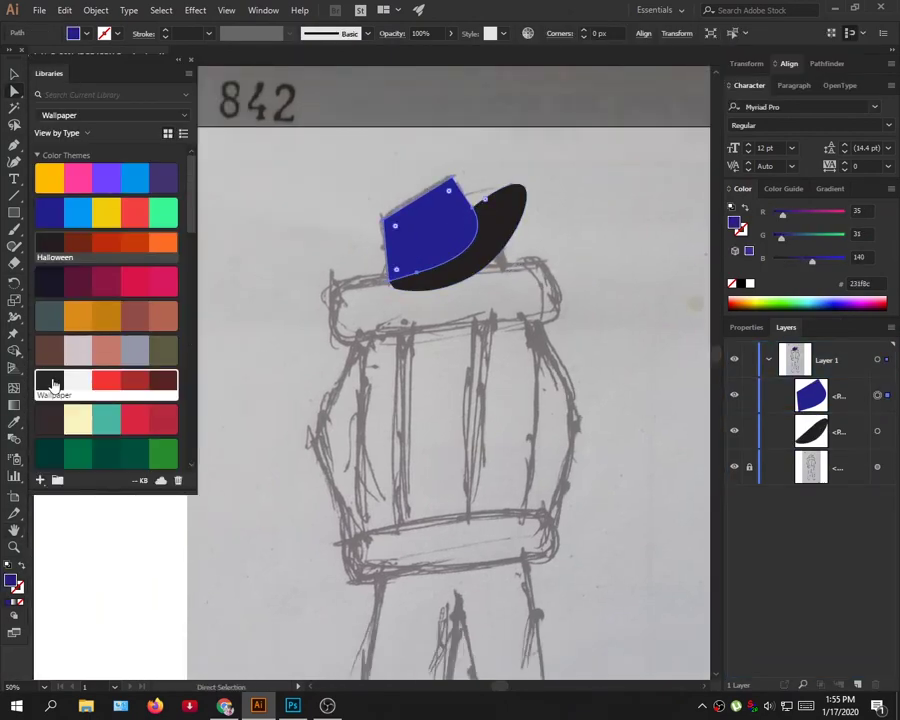
double_click(11, 580)
text(102030)
key(Return)
click(589, 299)
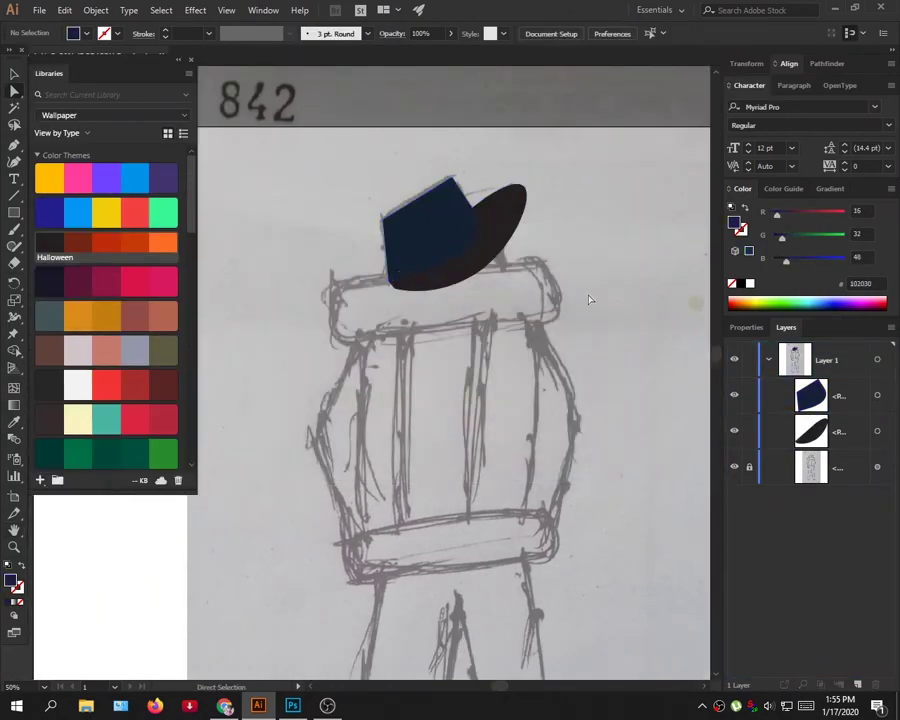
click(526, 290)
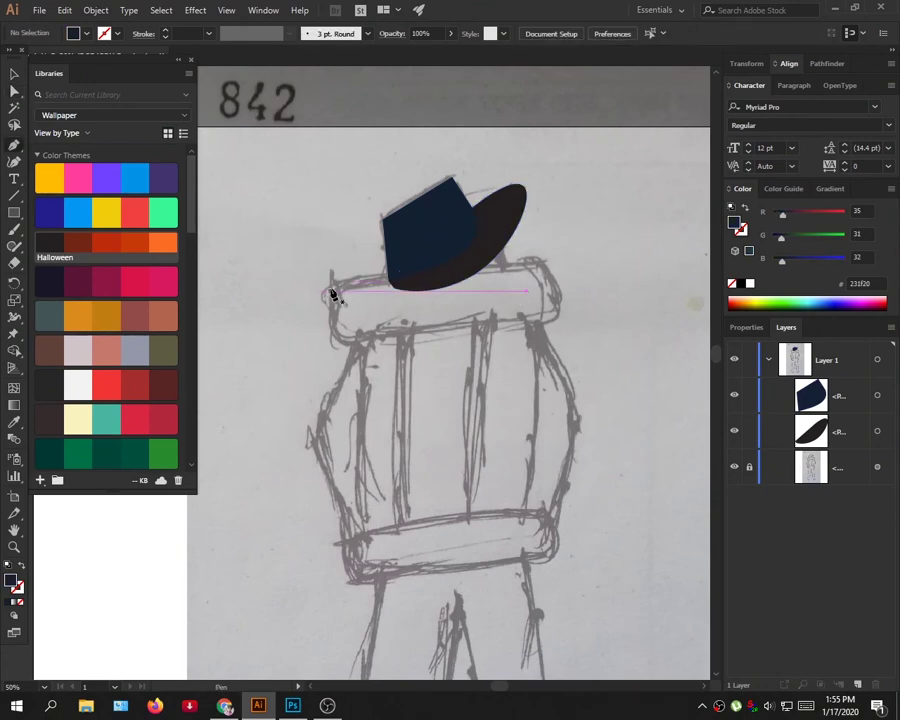
Step: Draw a four-corner hat band under the hat and round its corners
click(333, 295)
click(546, 265)
click(559, 322)
click(327, 341)
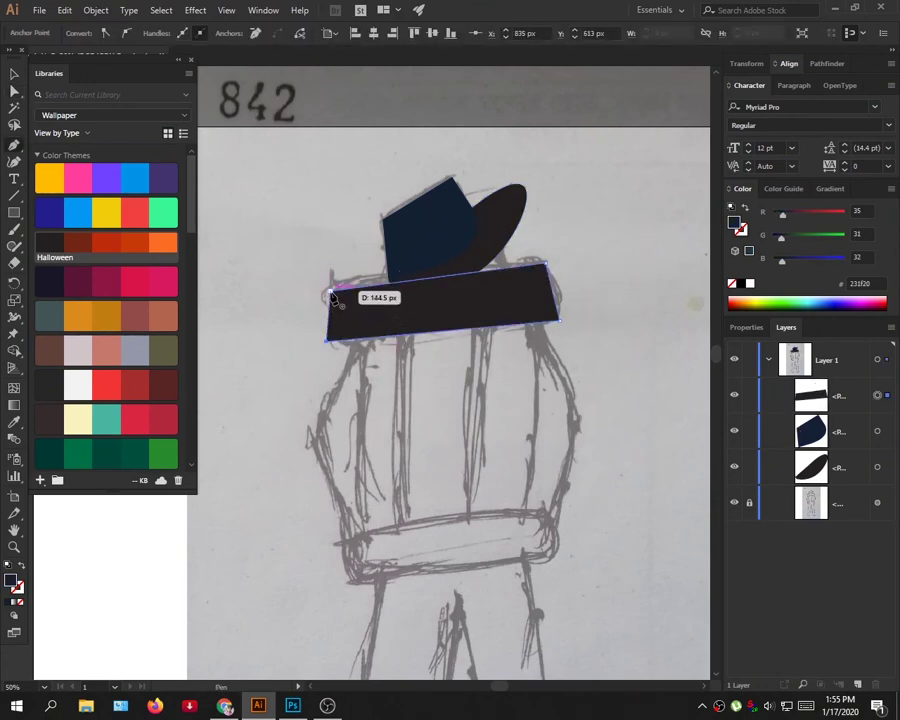
click(765, 710)
ctrl+click(600, 480)
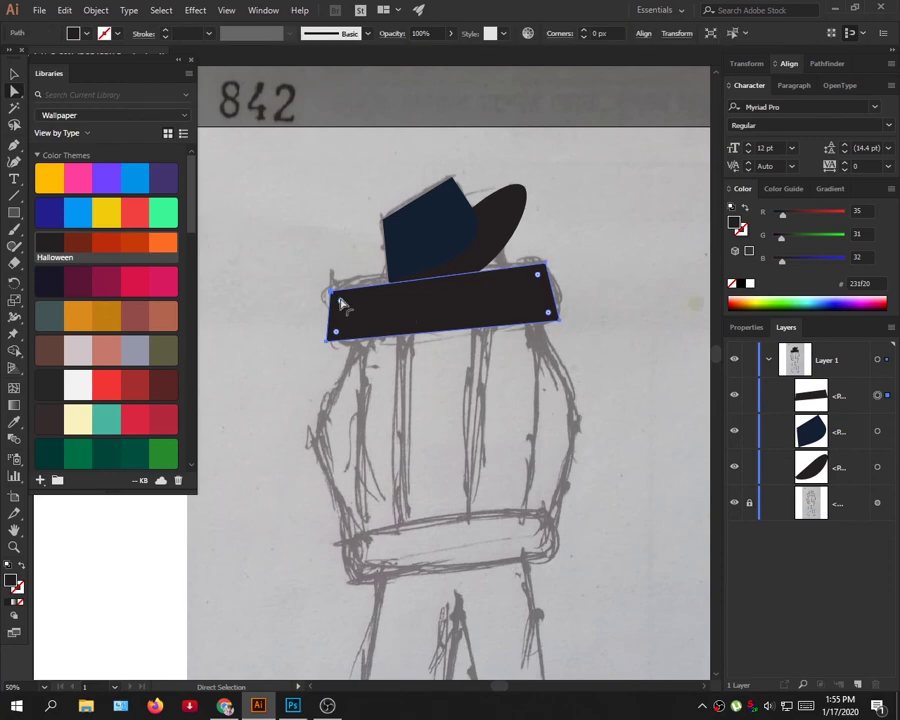
drag(340, 303, 362, 310)
click(623, 256)
click(494, 295)
Step: Recolour the brim dark blue and the crown dark navy in the Color Picker
click(402, 277)
double_click(12, 580)
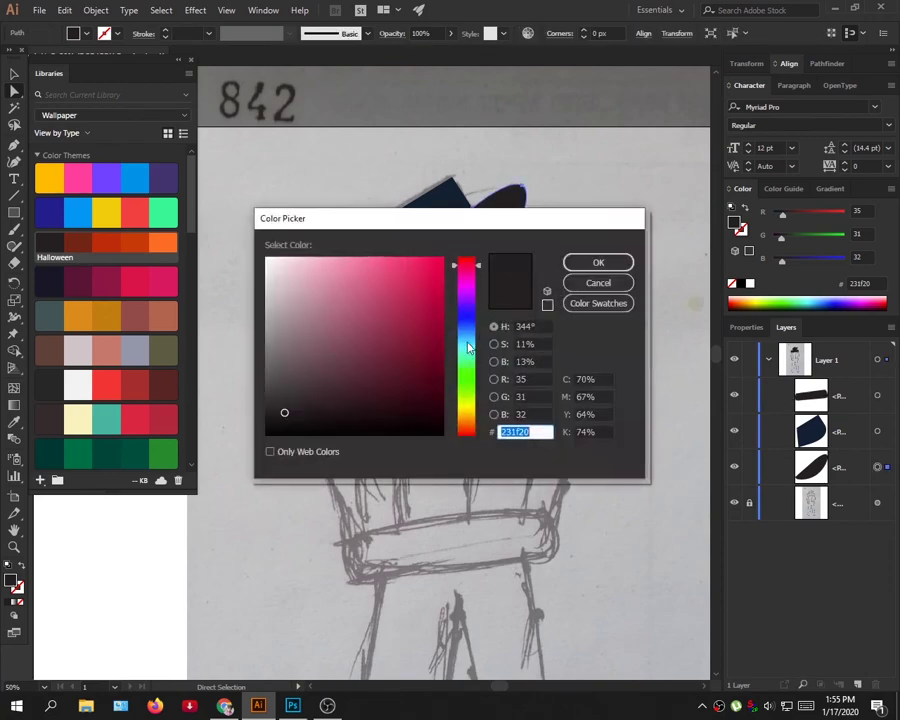
drag(466, 347, 466, 338)
click(384, 358)
click(597, 263)
click(449, 195)
double_click(12, 580)
click(409, 409)
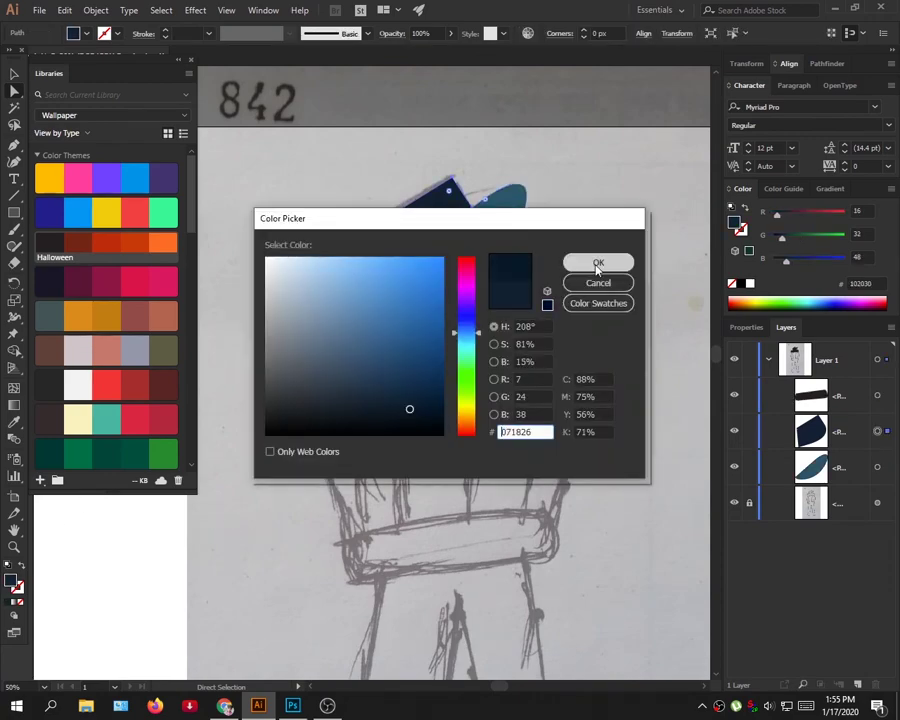
click(597, 263)
Step: Make the brim teal 133e49 and give the hat band a maroon library fill
click(505, 205)
double_click(12, 580)
click(597, 263)
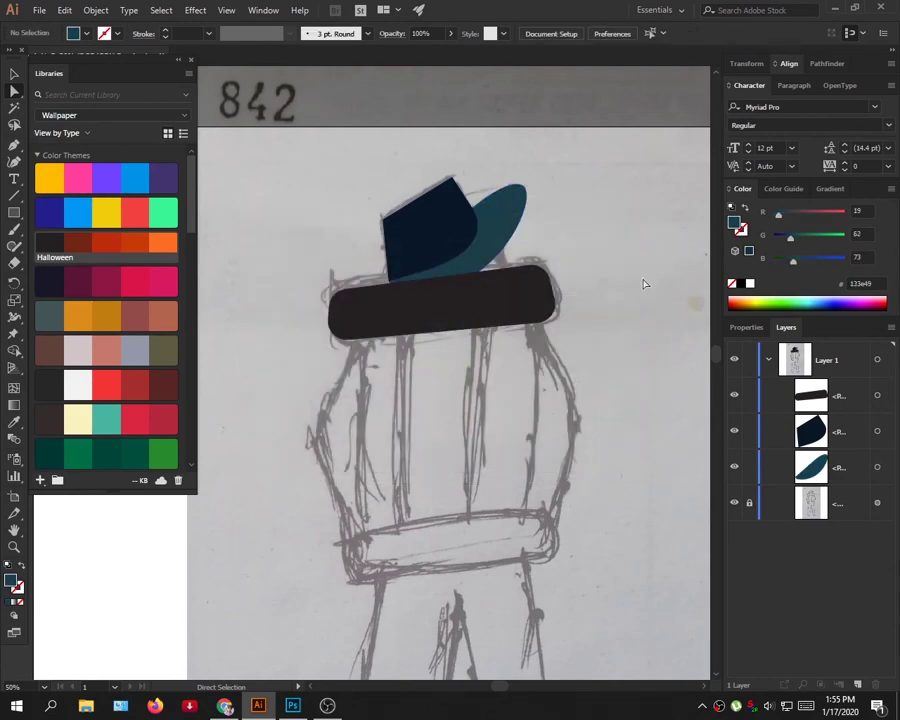
click(133, 243)
click(133, 276)
click(107, 276)
click(456, 413)
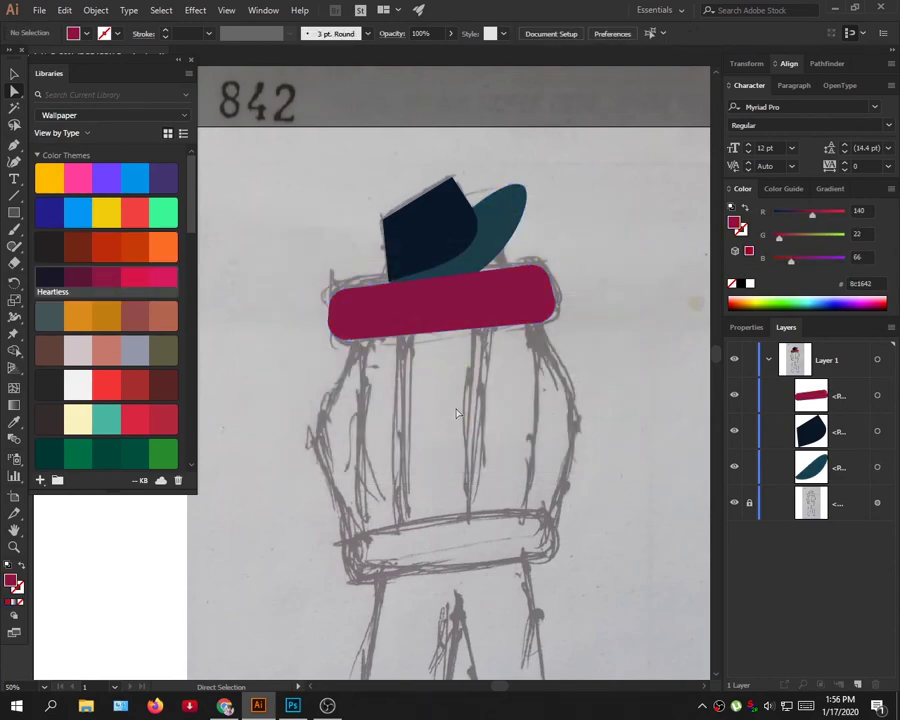
key(p)
click(365, 341)
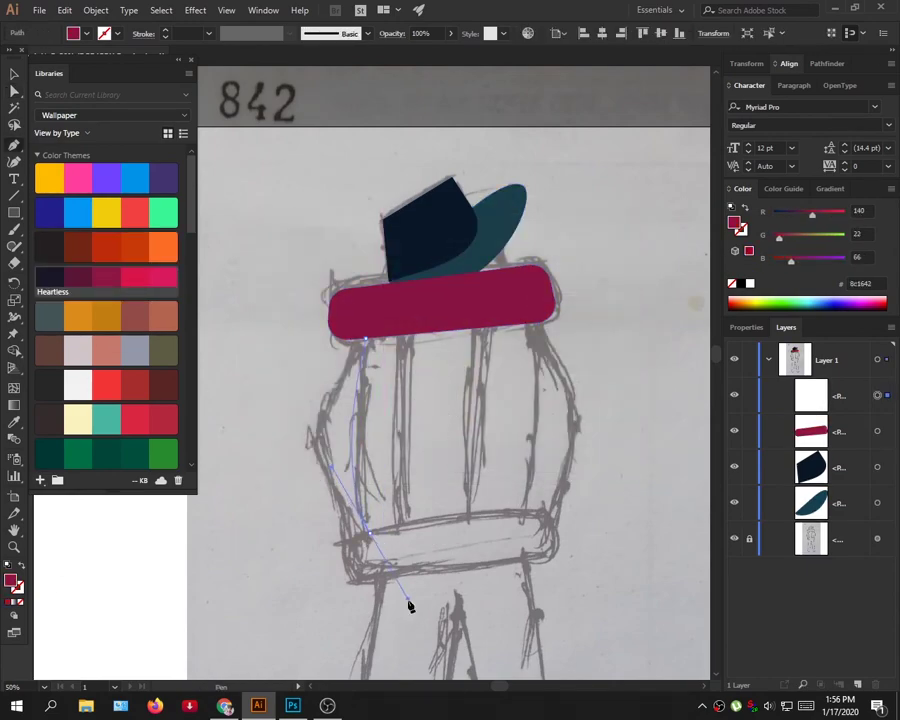
Step: Close the torso shape, send it behind the hat band, and fill it orange-red
click(527, 518)
drag(527, 323, 495, 298)
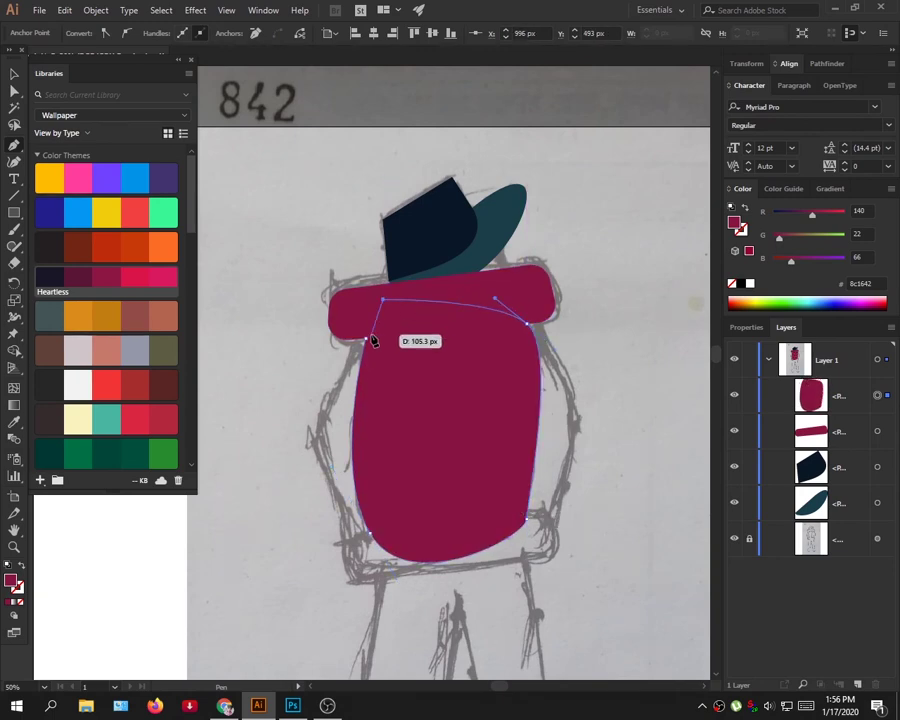
drag(836, 398, 836, 432)
click(108, 246)
key(a)
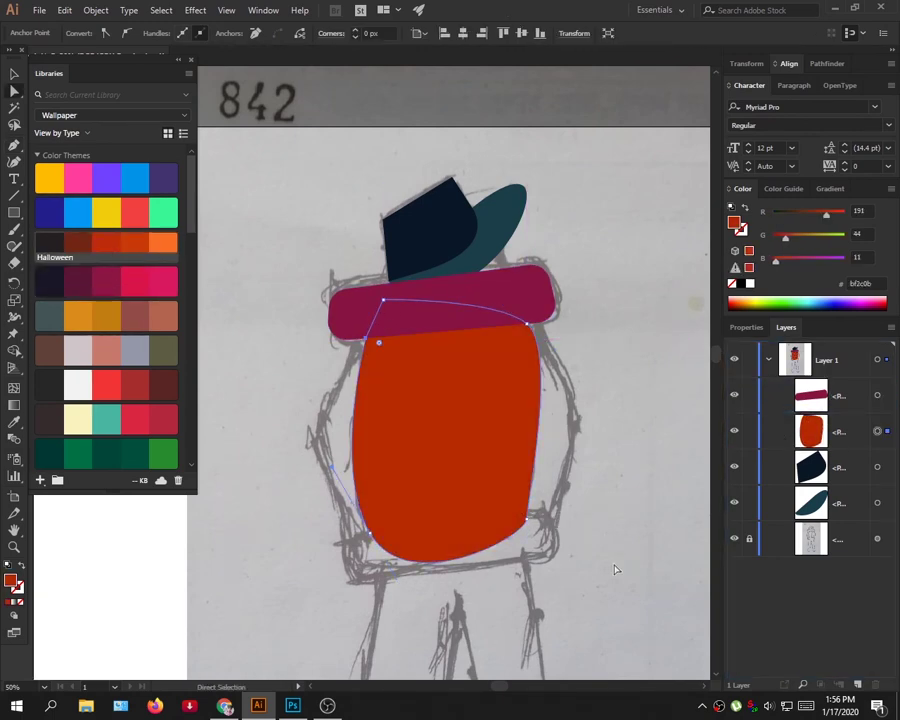
click(615, 570)
key(p)
Step: Copy the band down to the torso's bottom and sample the brim's teal onto the top band
click(14, 73)
drag(474, 300, 560, 582)
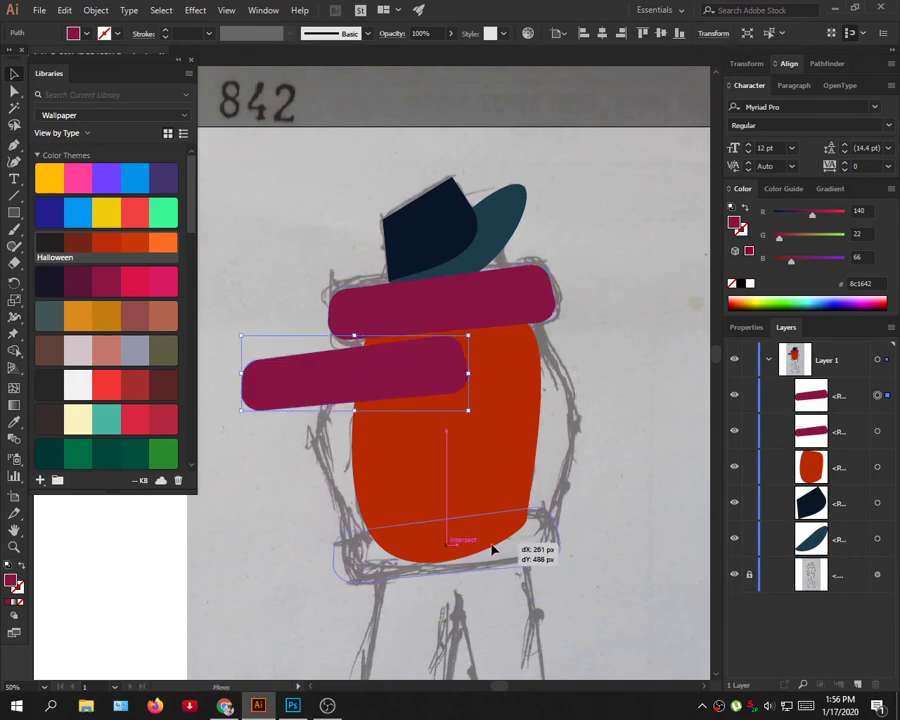
click(474, 297)
key(i)
click(413, 266)
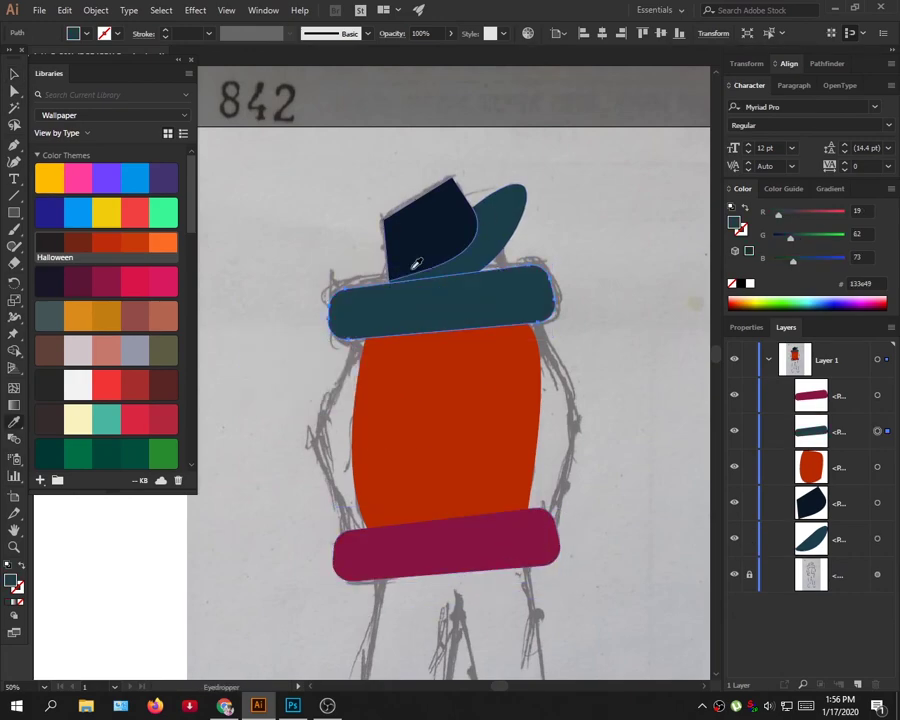
double_click(10, 580)
click(598, 282)
Step: Check the torso's fill colour and give the bottom band a pink fill
key(a)
click(450, 560)
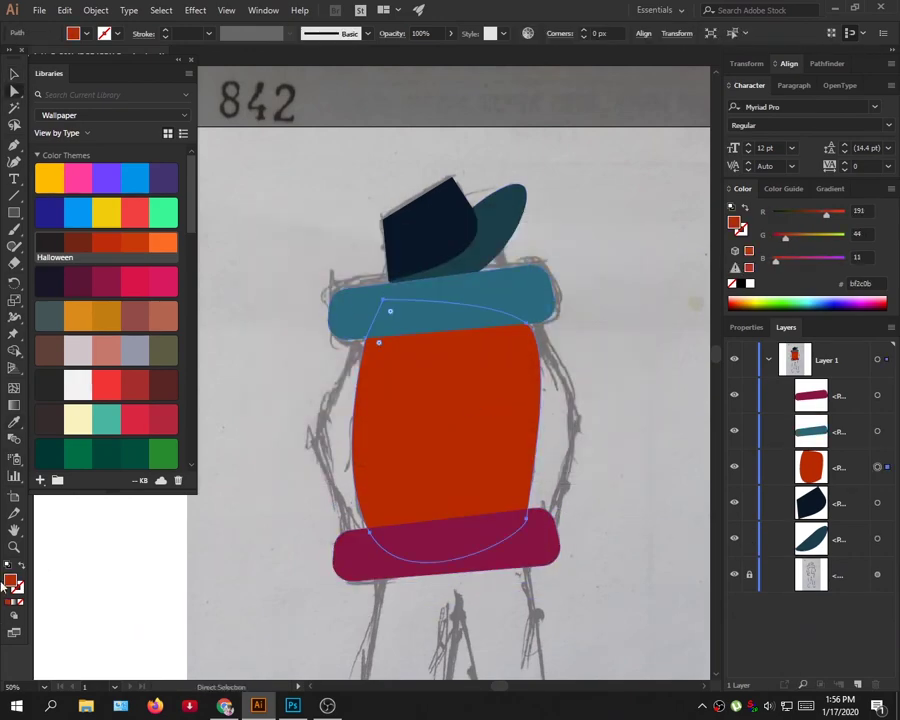
double_click(10, 580)
click(598, 262)
click(554, 542)
double_click(10, 580)
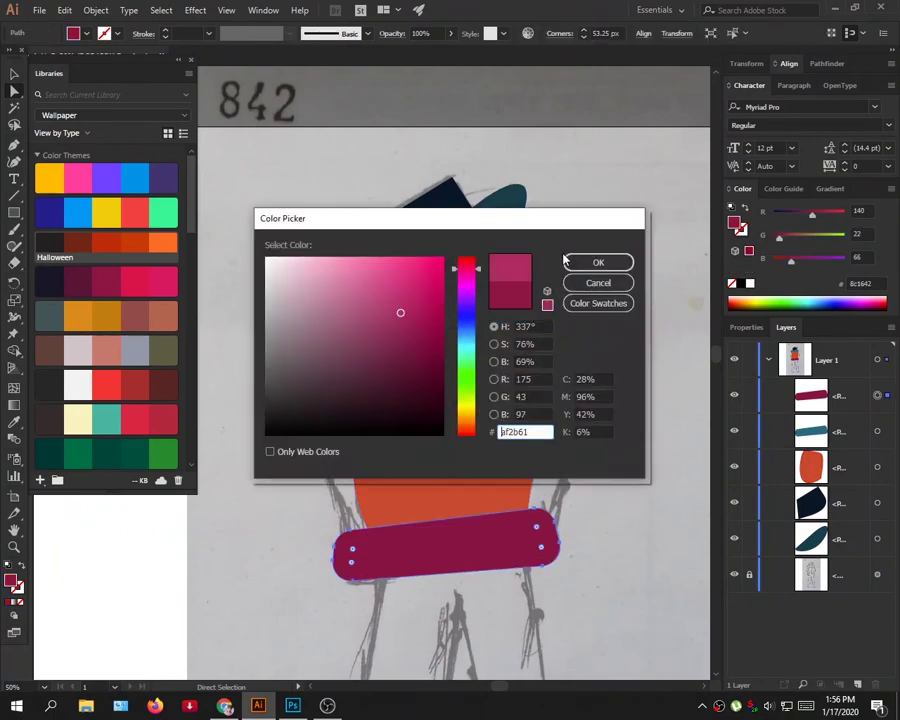
click(604, 260)
click(396, 230)
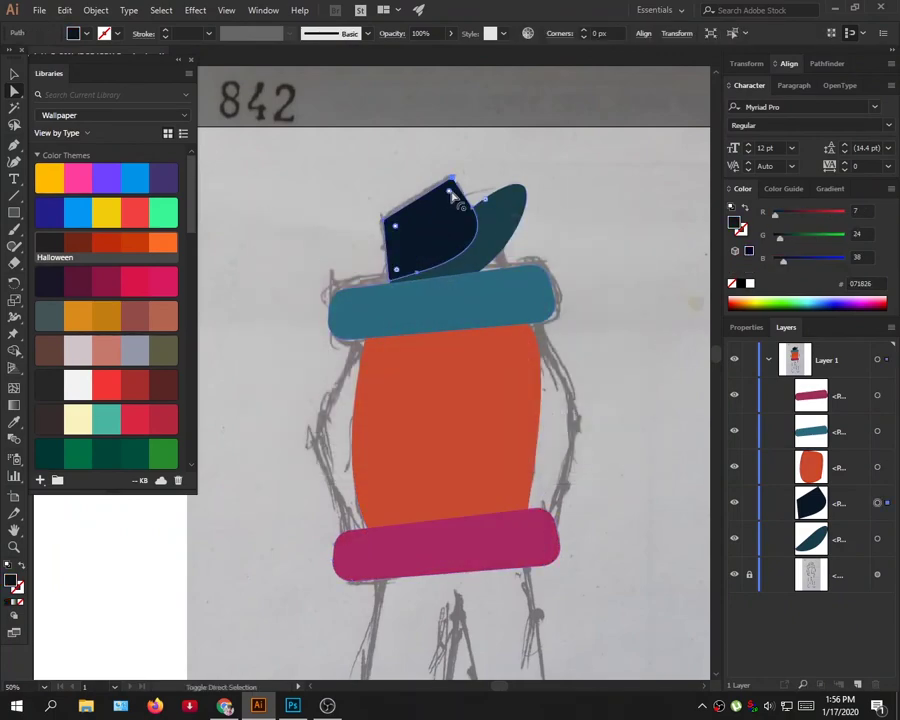
Step: Pen-draw the right side panel polygon and send it behind the torso
key(v)
click(494, 150)
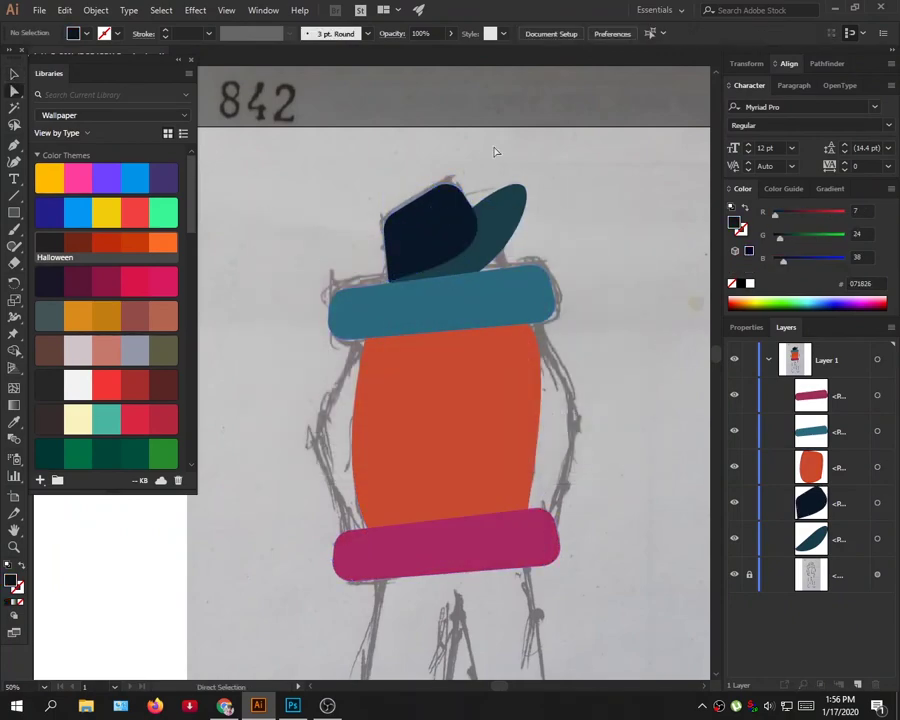
click(430, 230)
click(14, 90)
click(615, 250)
drag(611, 374, 596, 279)
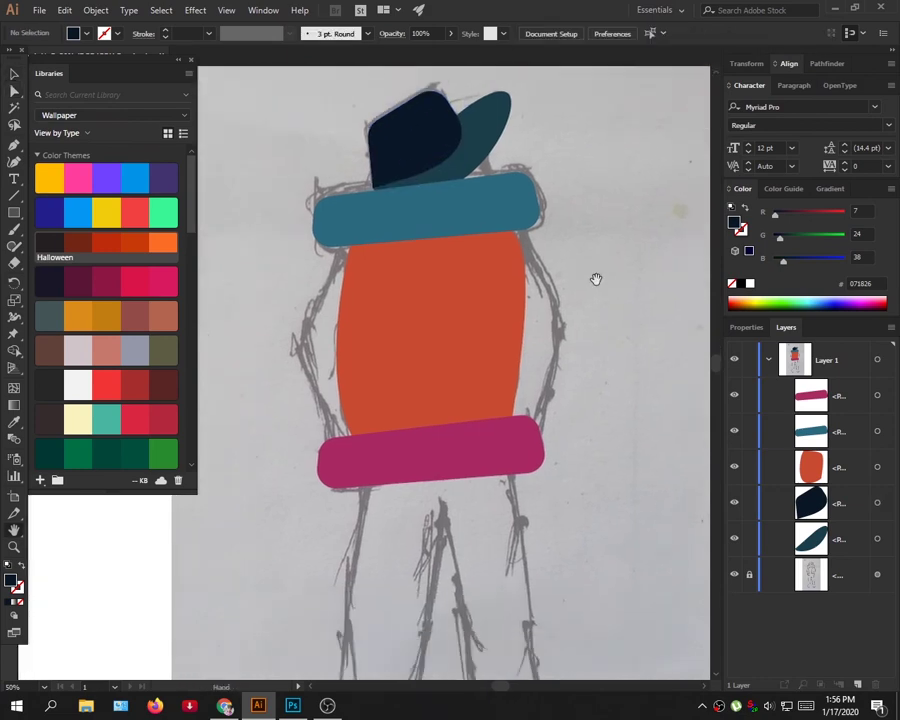
click(522, 230)
click(561, 327)
click(525, 452)
click(479, 446)
click(468, 328)
click(486, 218)
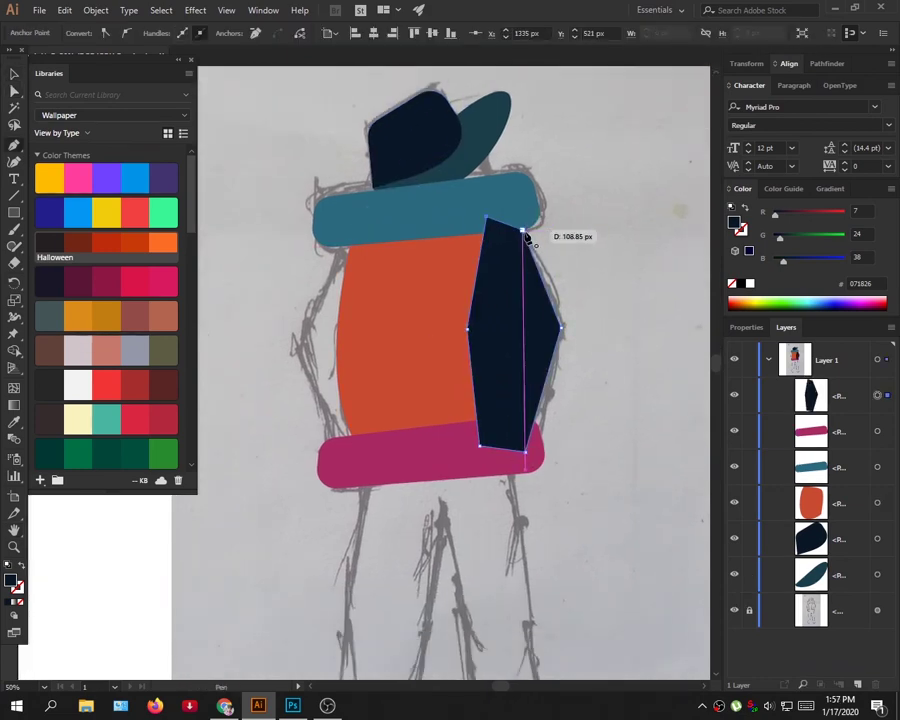
drag(811, 395, 811, 592)
Step: Pen-draw the left side panel polygon and move it behind the torso
click(337, 242)
click(404, 352)
click(351, 466)
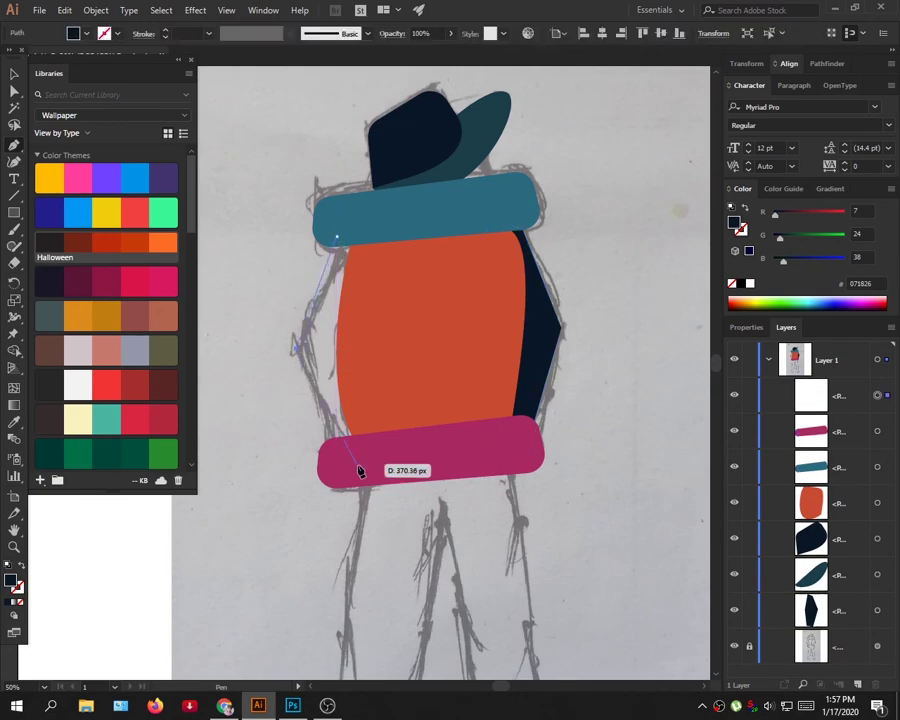
click(296, 349)
click(337, 240)
drag(811, 395, 827, 572)
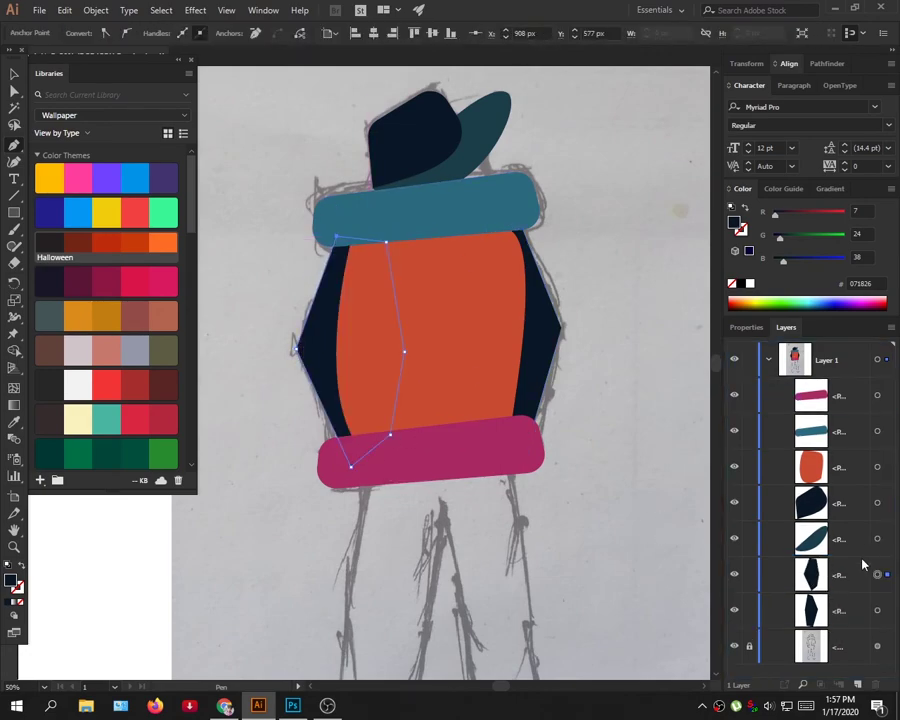
Step: Fill the left side panel red-pink d34654, after trying pink ef5e96
double_click(11, 580)
click(466, 287)
click(373, 268)
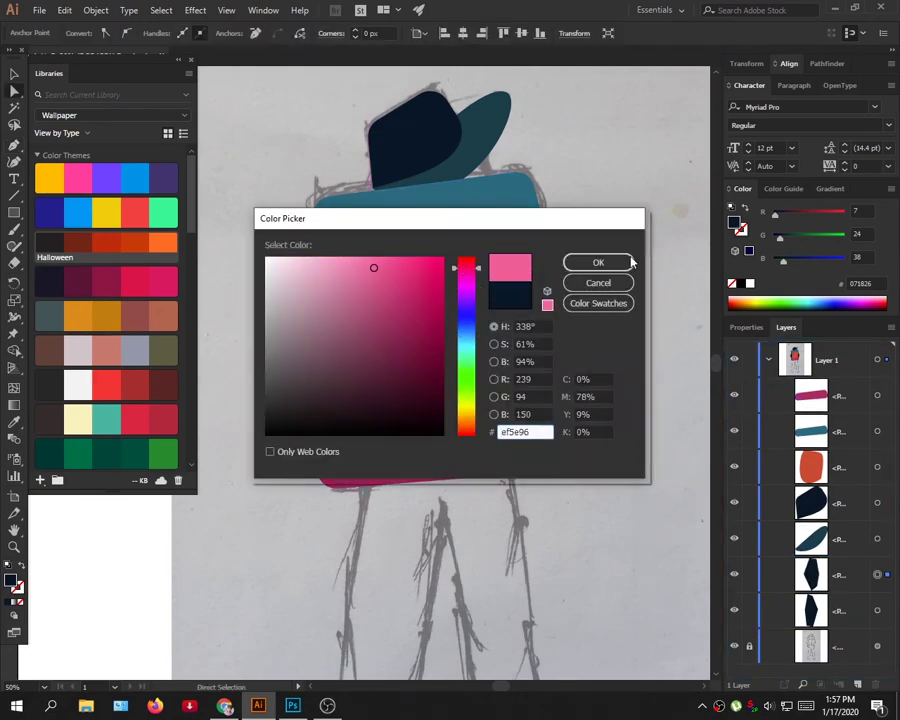
click(630, 262)
double_click(11, 580)
click(386, 285)
click(596, 262)
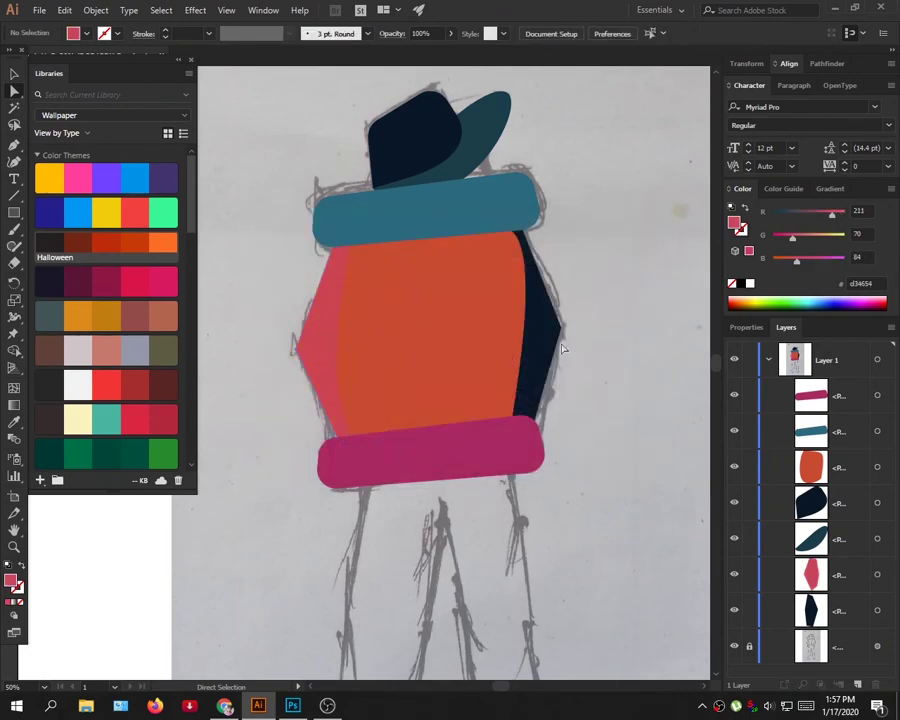
Step: Recolour the torso dark brown and give the right panel the same red-pink
double_click(11, 580)
click(388, 316)
click(594, 260)
click(540, 340)
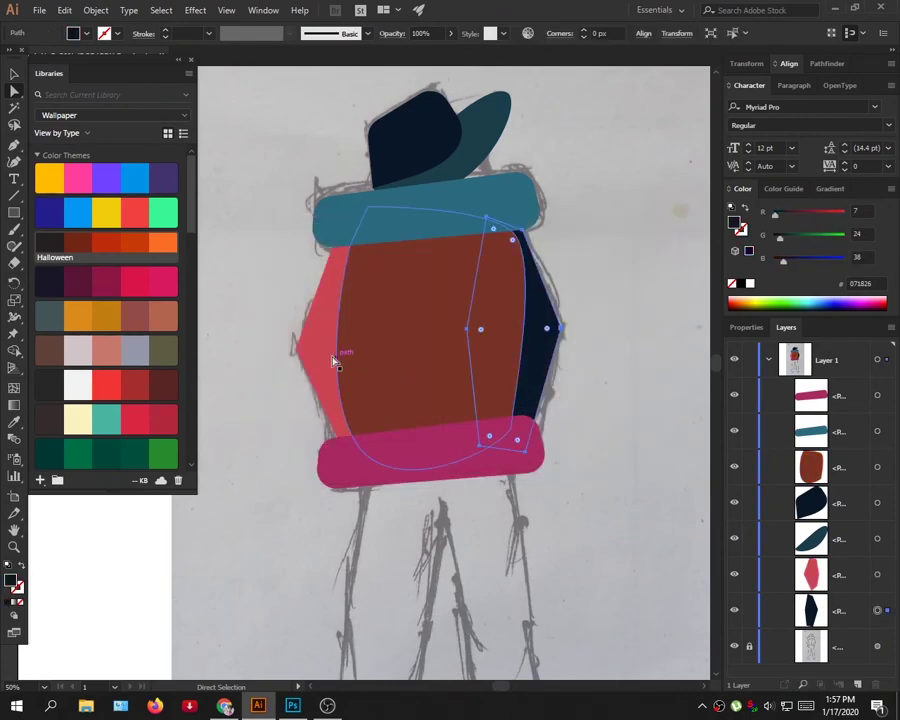
key(i)
click(332, 360)
drag(547, 328, 546, 333)
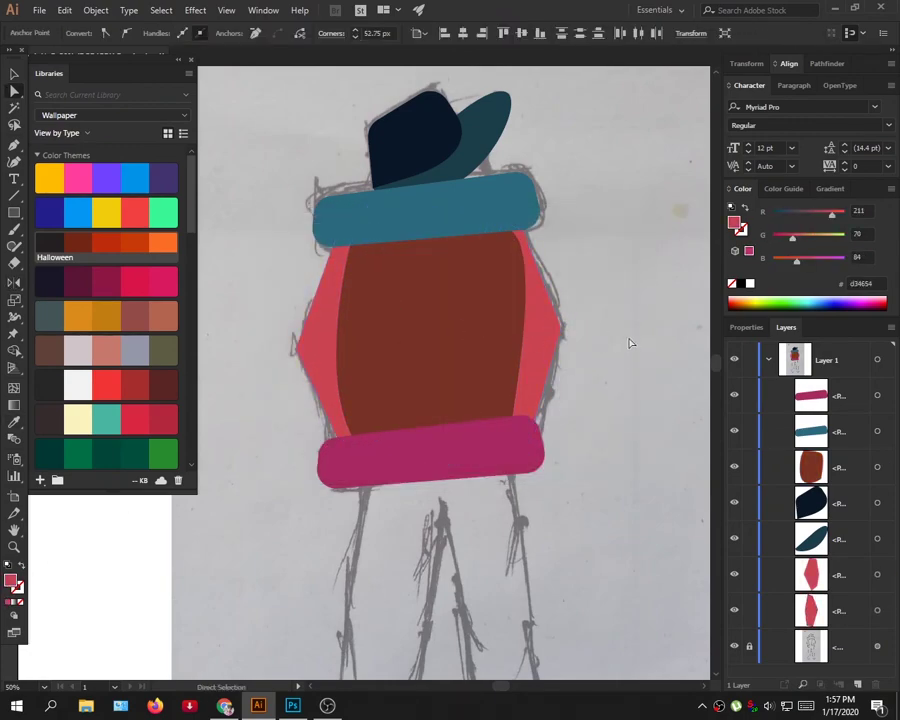
Step: Pen-draw a teardrop hand shape at the left panel's edge
click(312, 350)
key(ctrl+plus)
key(ctrl+plus)
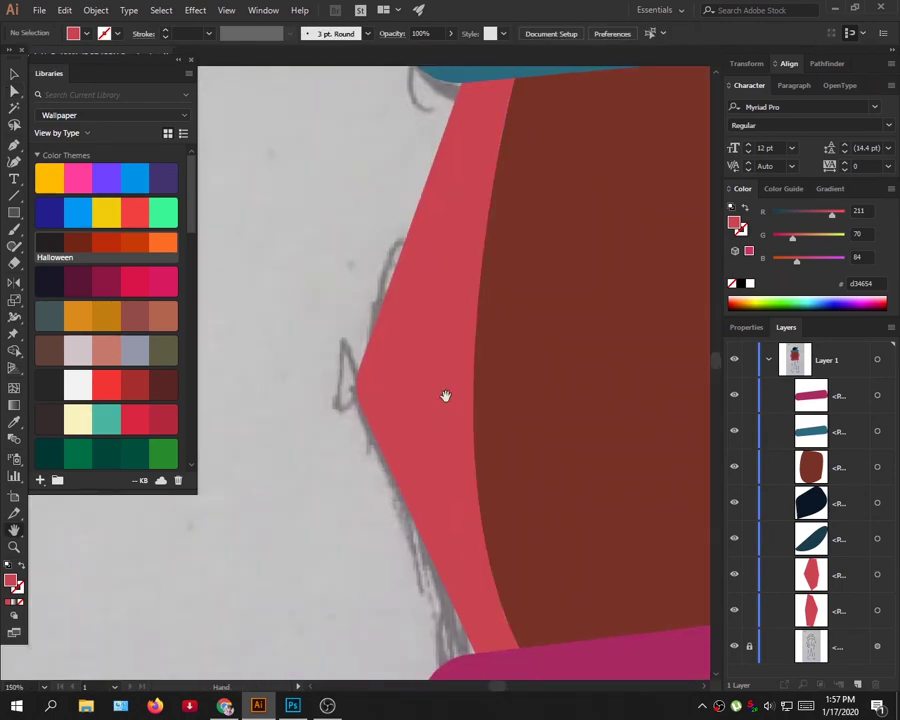
key(p)
click(388, 344)
drag(456, 362, 465, 405)
click(388, 344)
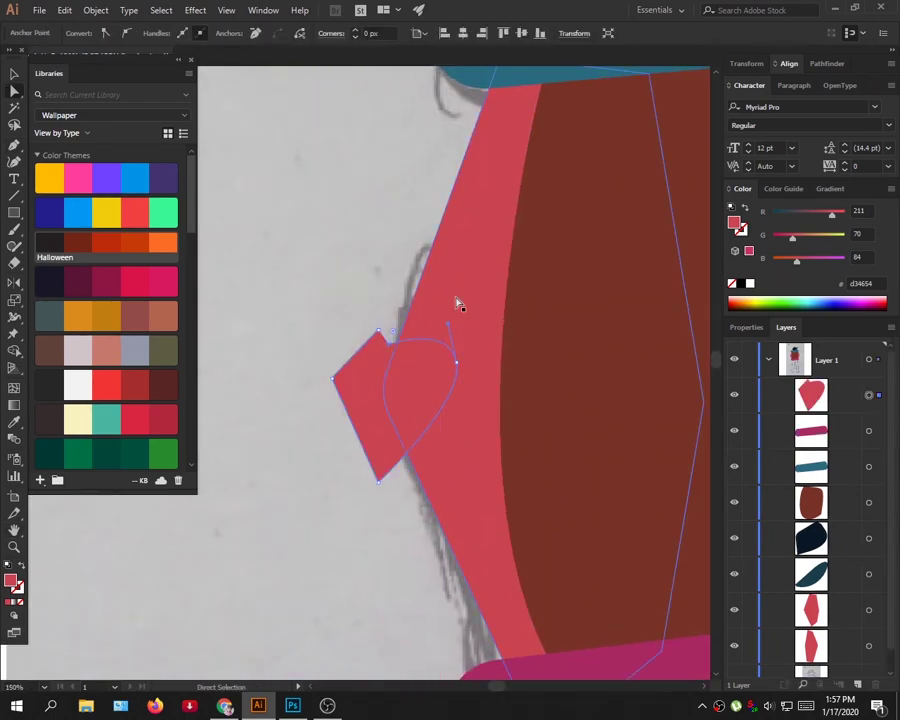
Step: Sample the hat crown's dark navy onto the left hand
key(a)
scroll(349, 502, up, 5)
key(i)
click(560, 200)
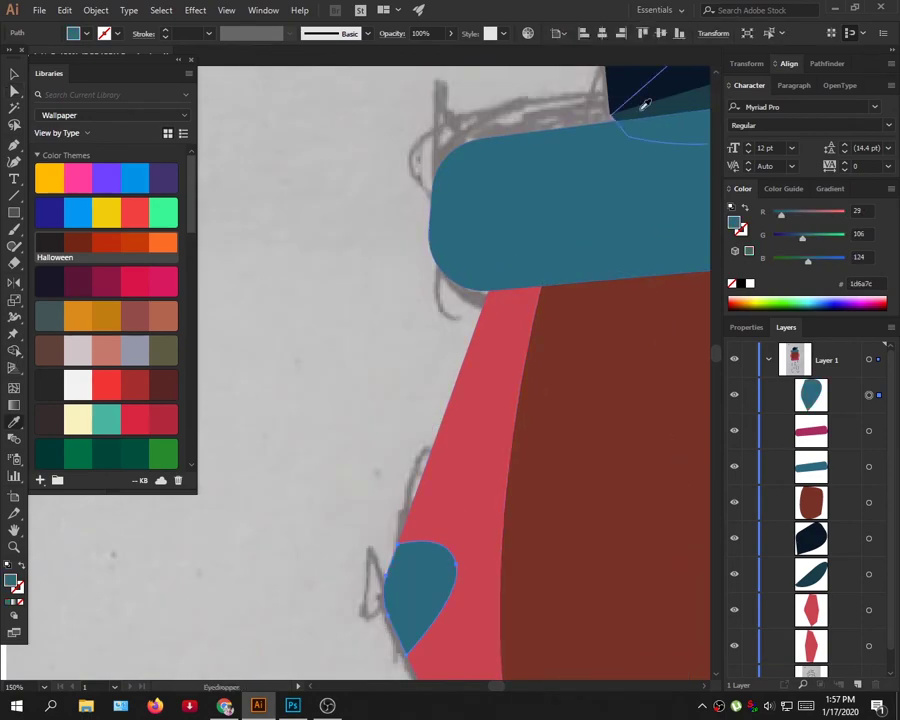
click(650, 85)
key(v)
Step: Draw a dark navy curved teardrop hand at the right panel
scroll(438, 191, down, 3)
scroll(470, 361, up, 2)
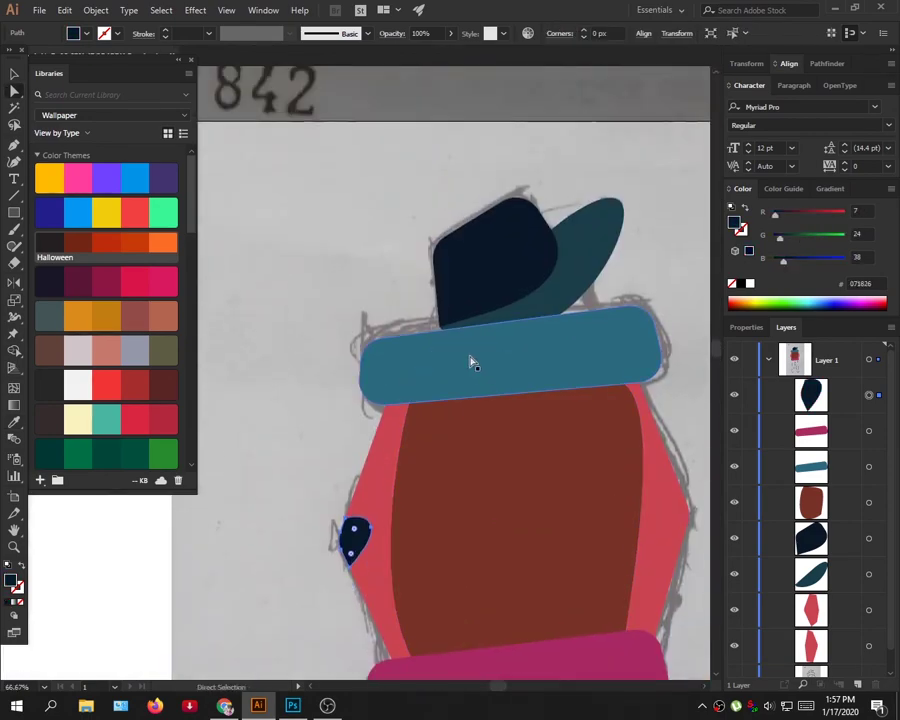
scroll(448, 361, up, 2)
click(458, 406)
key(ctrl+minus)
key(ctrl+minus)
key(ctrl+minus)
click(566, 384)
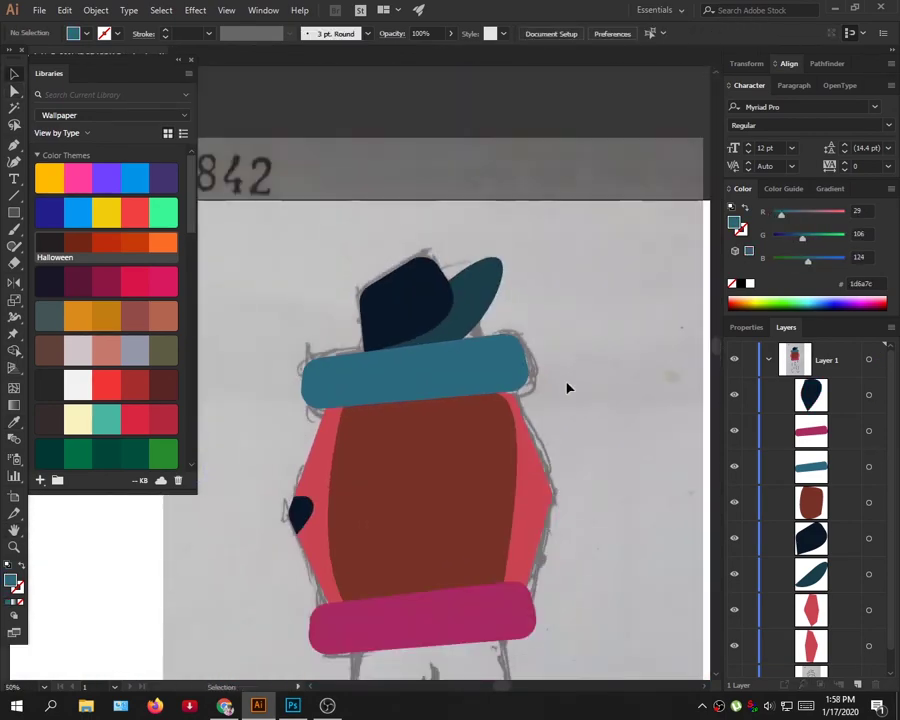
click(556, 430)
key(ctrl+shift+a)
click(302, 515)
click(590, 502)
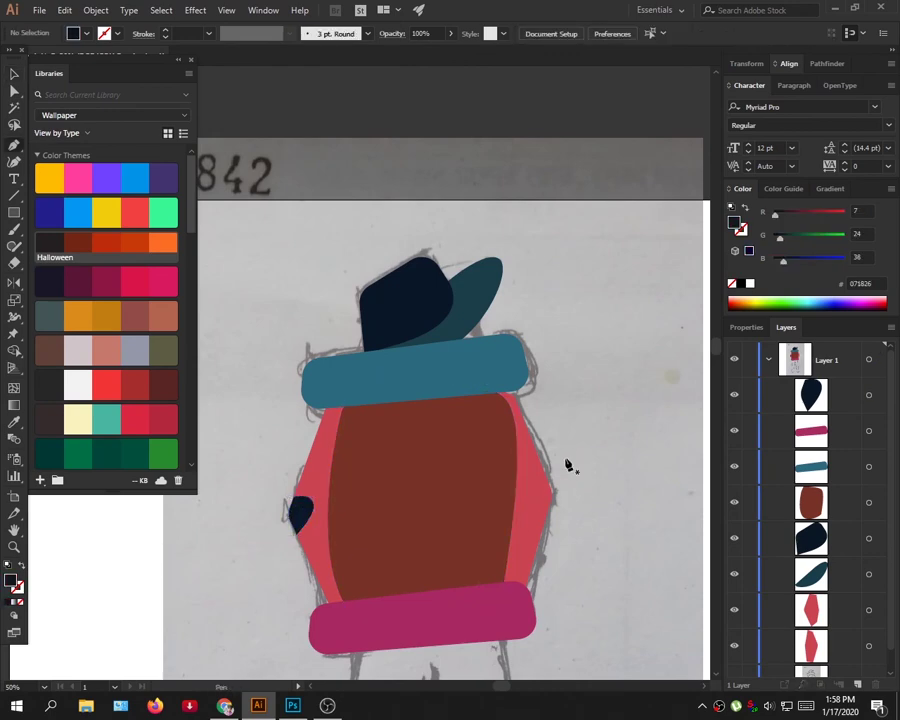
click(553, 477)
drag(553, 478, 568, 482)
Step: Pen-draw both trouser legs as one shape and send it behind the body
ctrl+click(565, 500)
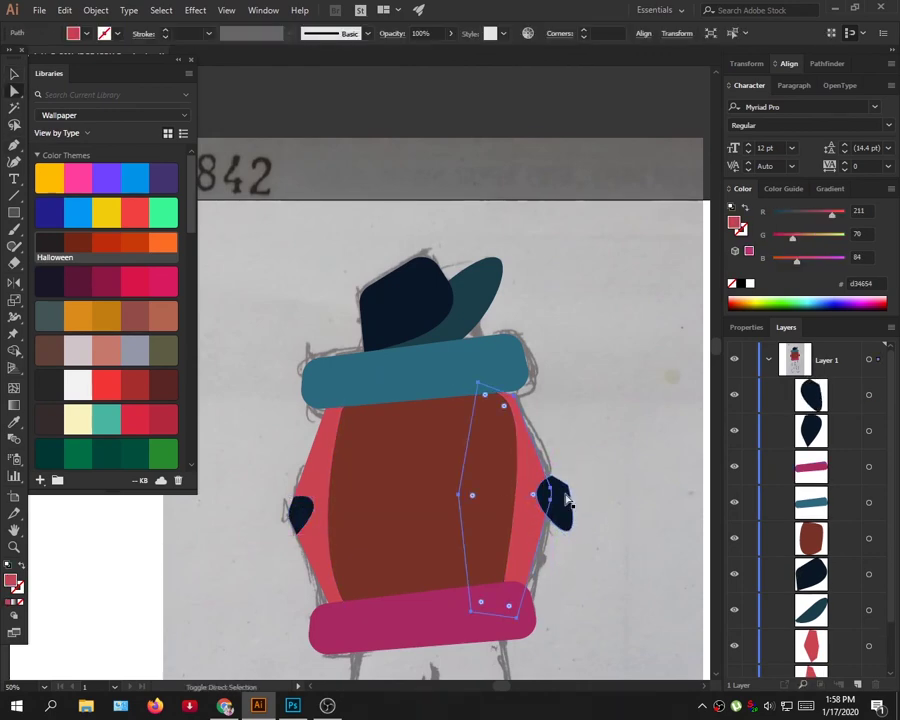
click(603, 507)
scroll(476, 280, down, 5)
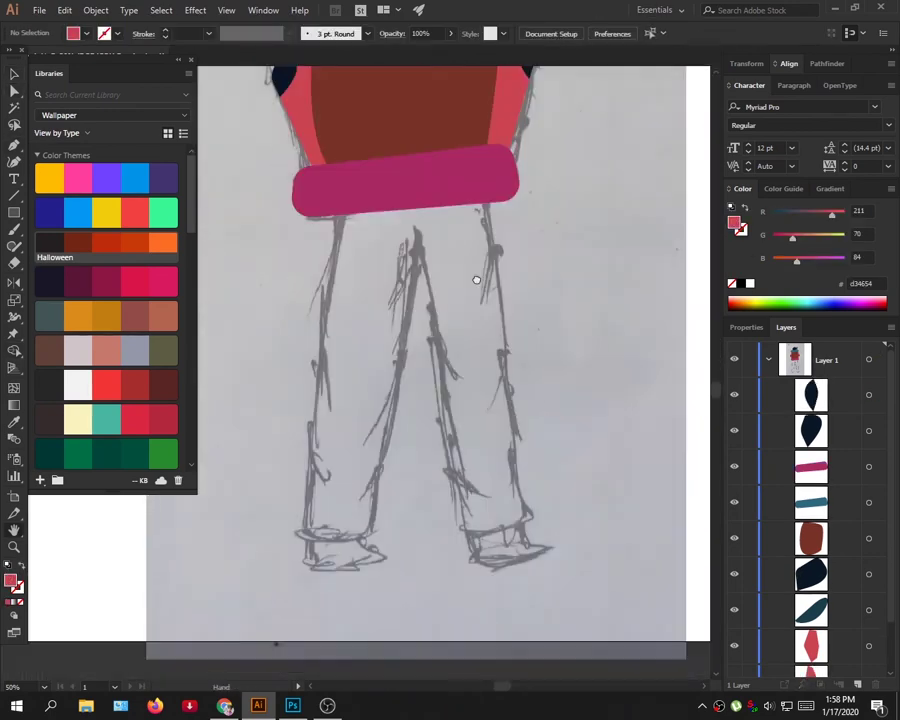
click(327, 215)
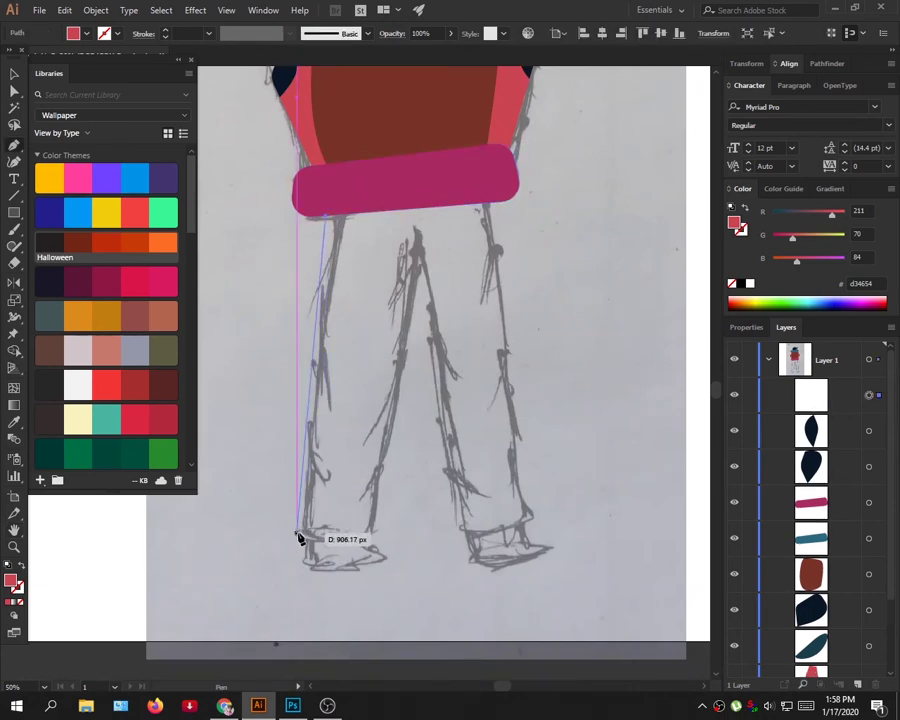
click(298, 535)
click(367, 530)
click(416, 258)
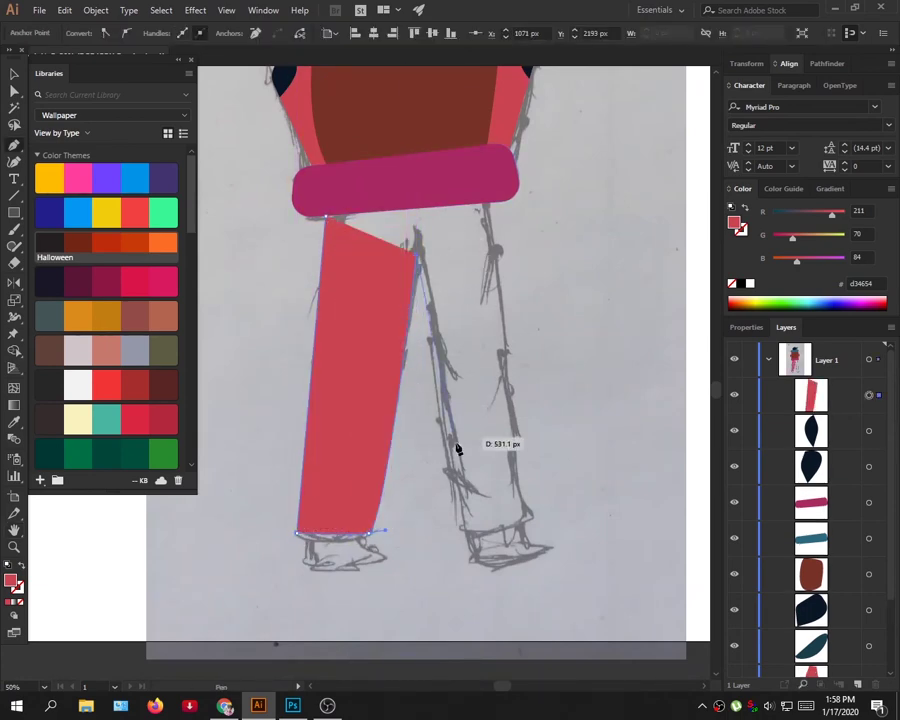
click(467, 533)
click(533, 516)
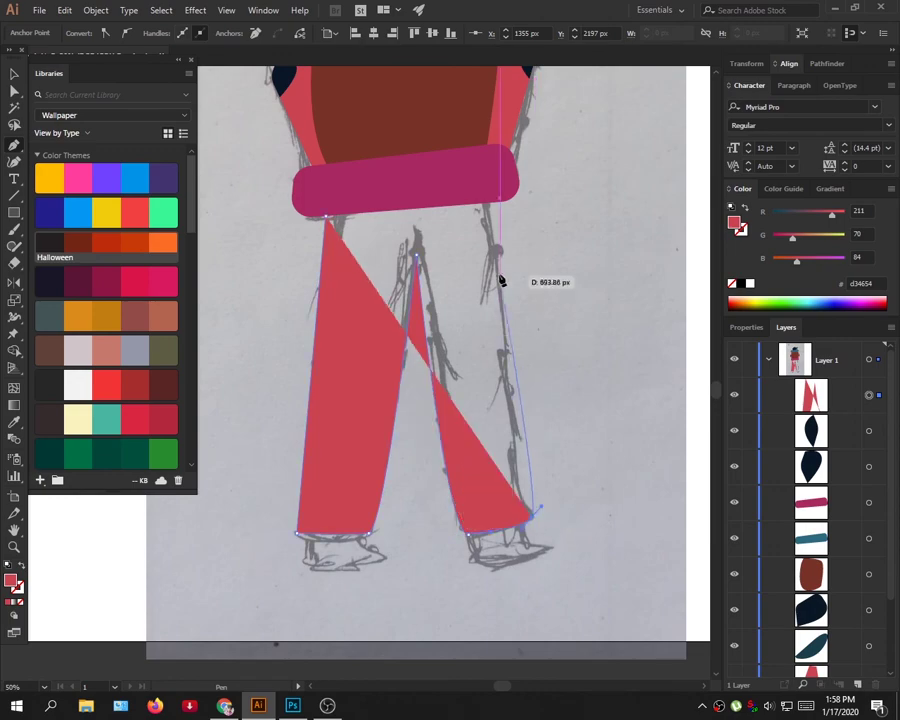
click(496, 200)
drag(811, 395, 811, 648)
Step: Fill the trousers green, then shift the fill to olive
scroll(400, 400, down, 1)
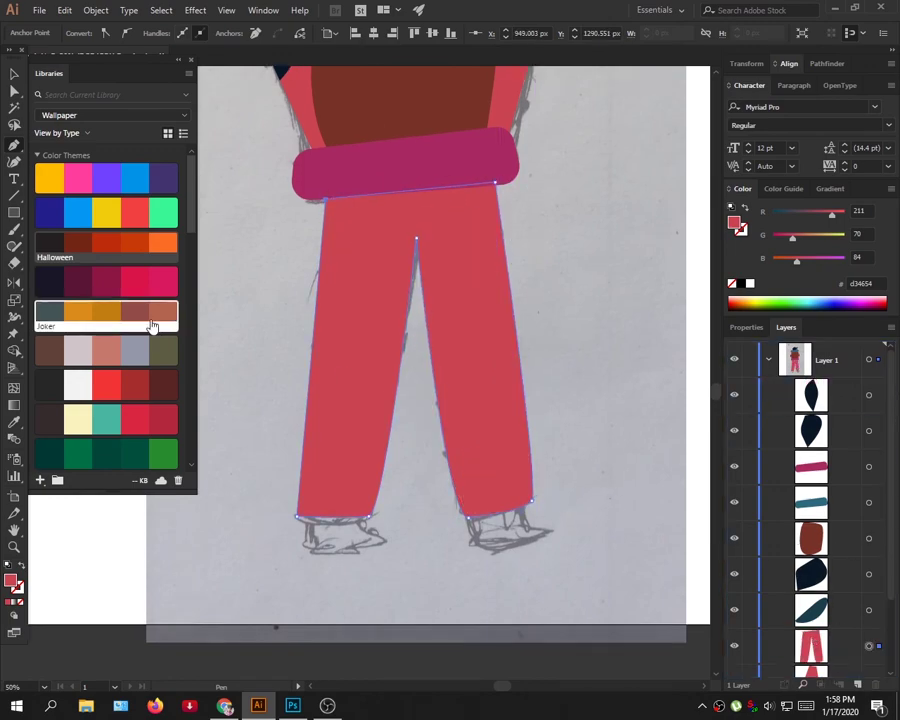
scroll(90, 320, down, 3)
click(162, 310)
key(a)
scroll(98, 404, down, 3)
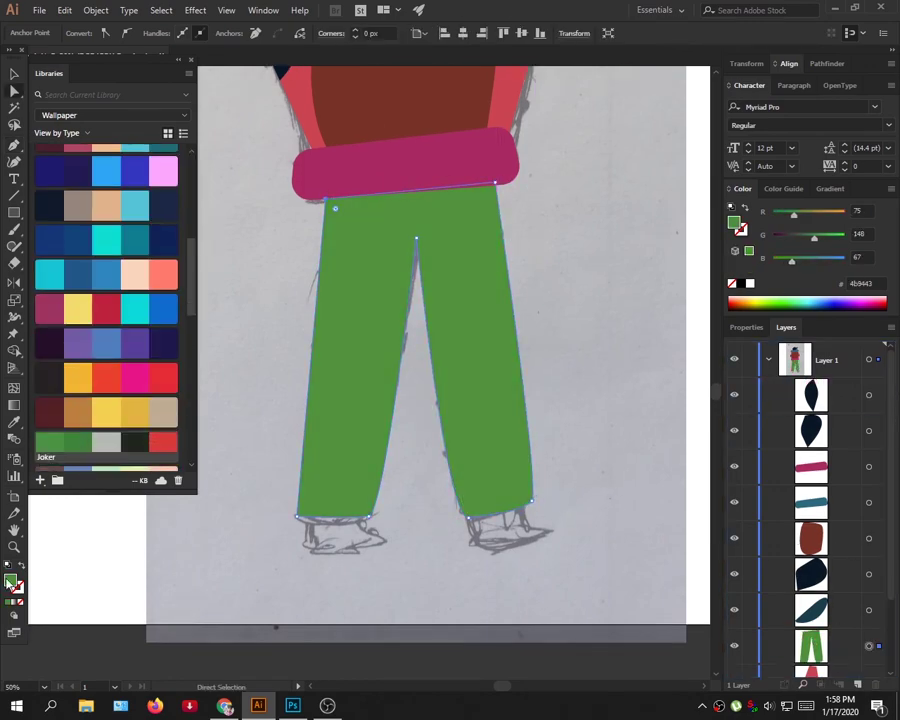
double_click(11, 580)
drag(476, 381, 476, 398)
click(598, 262)
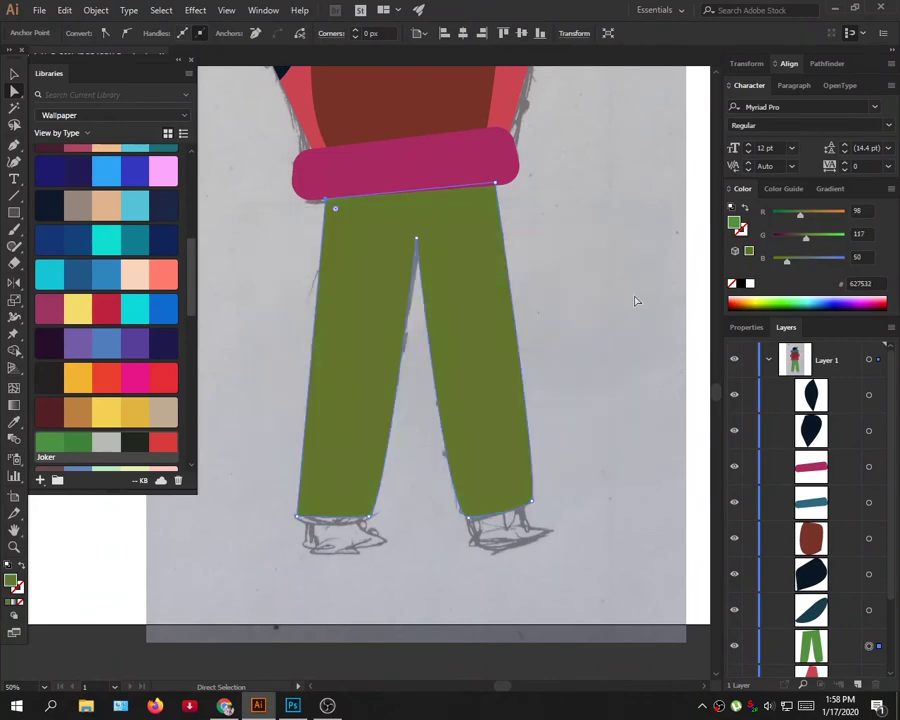
Step: Pen-draw a small four-point shape under the hat brim and move it behind the hat
scroll(508, 280, down, 3)
scroll(494, 397, up, 5)
scroll(494, 397, up, 3)
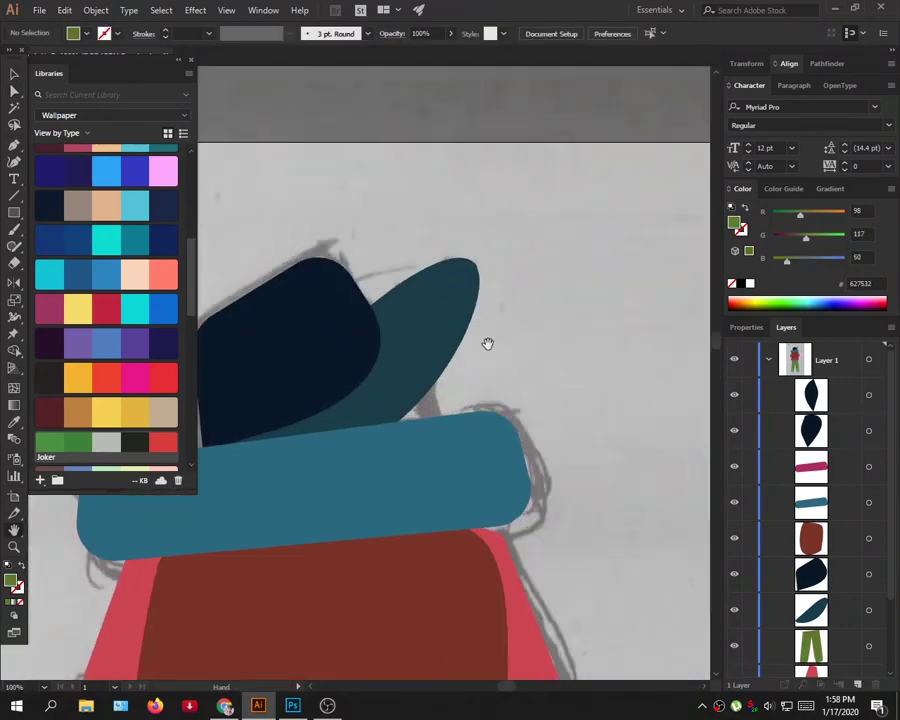
key(p)
click(415, 397)
click(432, 462)
click(398, 466)
click(371, 397)
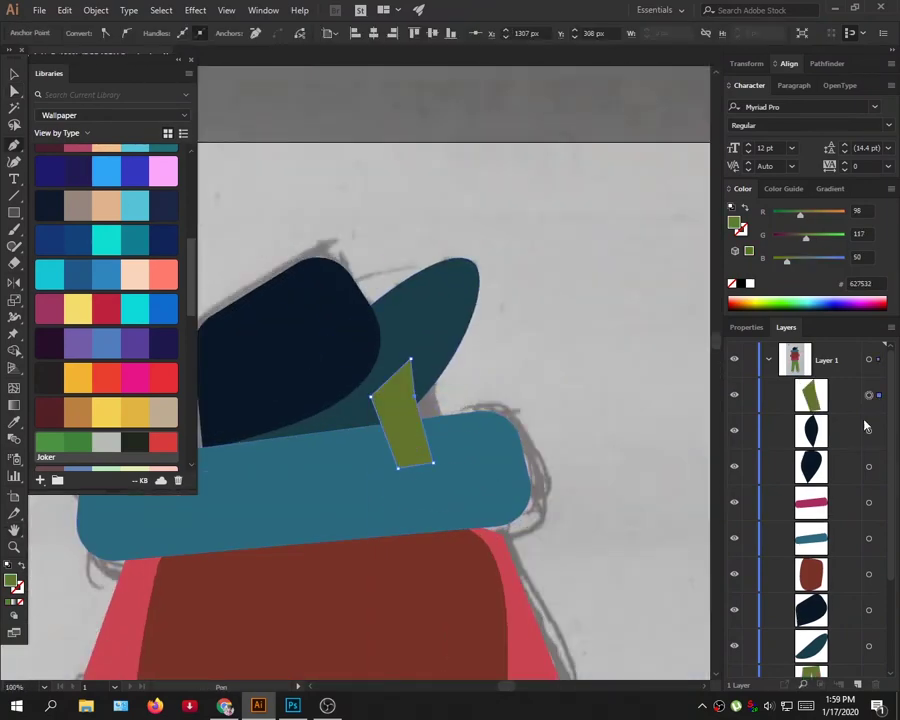
drag(811, 395, 811, 660)
Step: Give the small shape under the hat a tan fill
key(a)
click(78, 407)
double_click(11, 580)
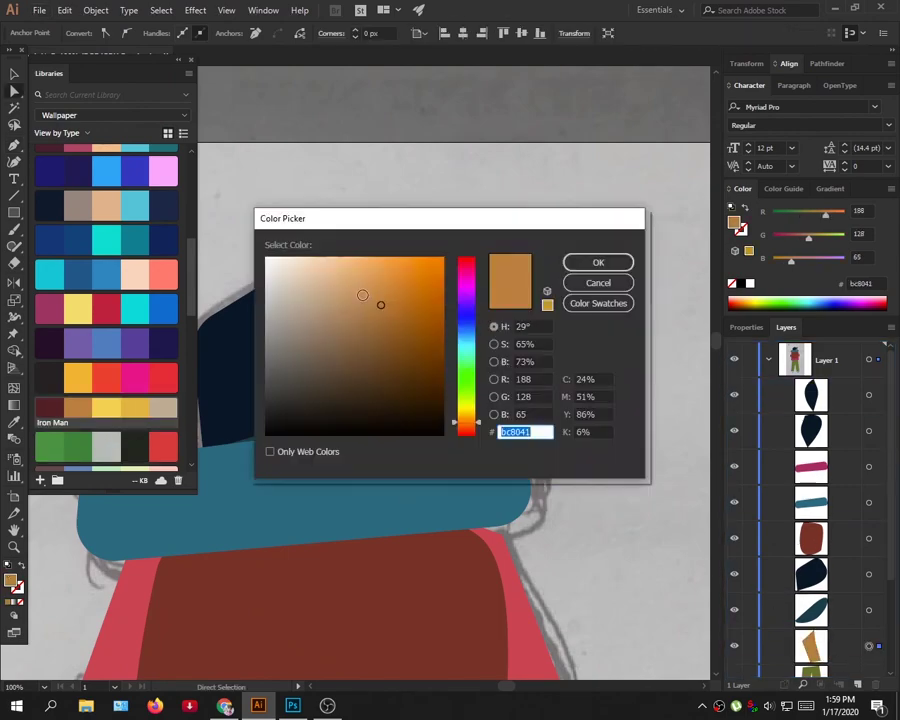
key(Return)
Step: Fill the trousers pink from a Libraries swatch
scroll(510, 450, down, 4)
scroll(554, 304, up, 1)
scroll(554, 304, down, 3)
click(460, 317)
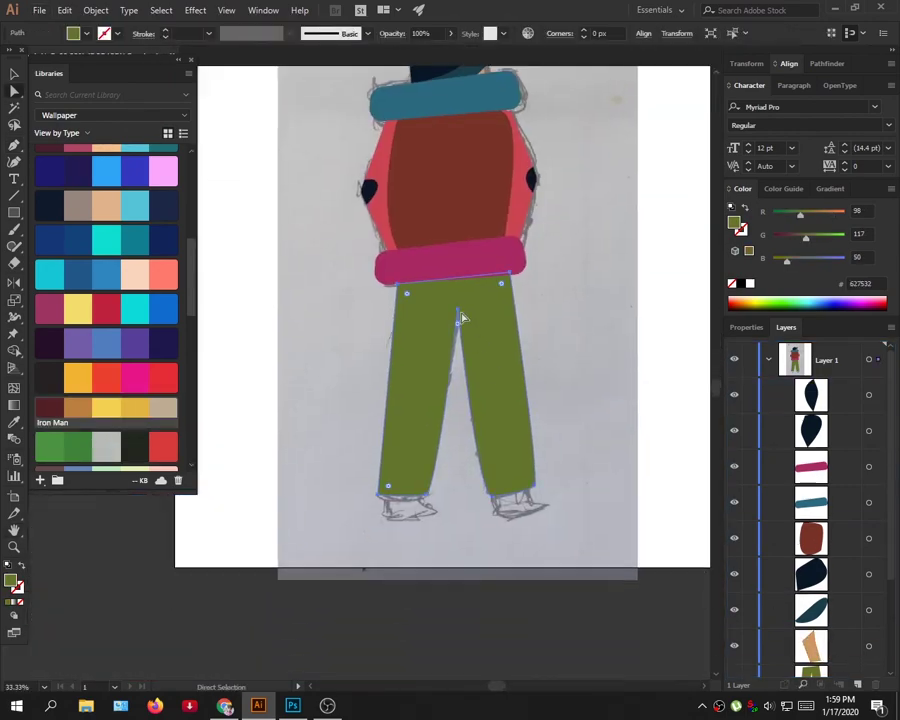
click(592, 294)
key(ctrl+plus)
key(ctrl+plus)
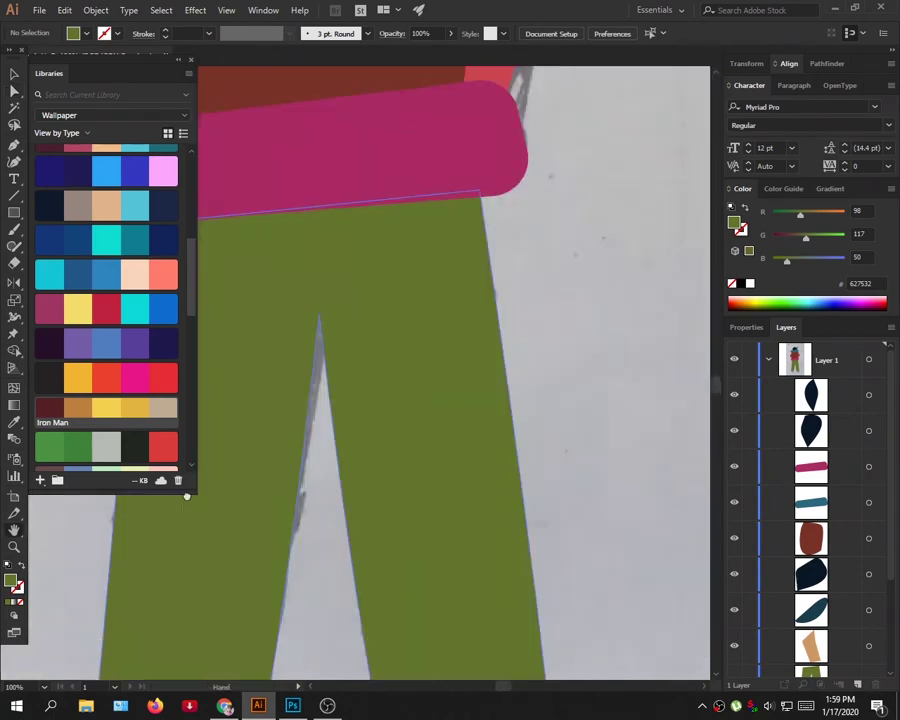
drag(592, 350, 688, 275)
click(500, 300)
scroll(106, 300, down, 3)
click(106, 437)
Step: Fill the torso red after trying several other swatches
key(ctrl+minus)
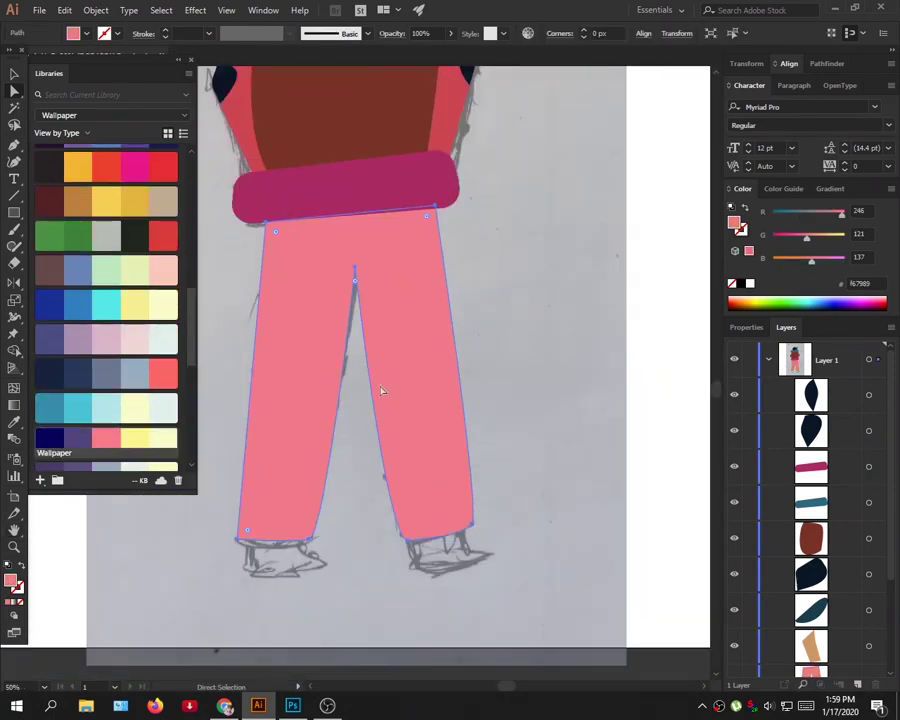
key(ctrl+z)
scroll(453, 310, up, 5)
click(319, 289)
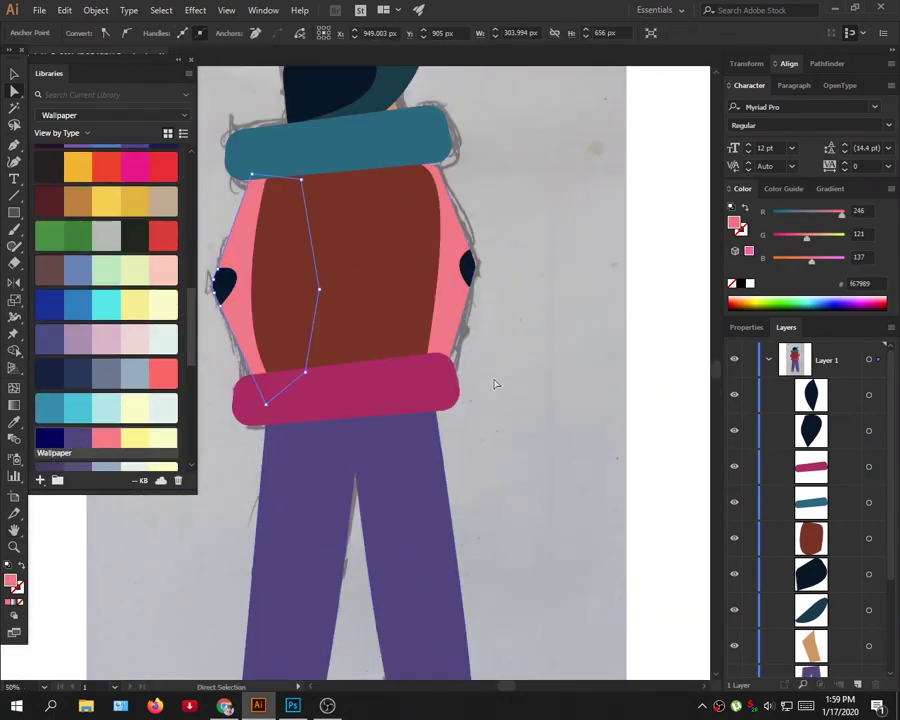
click(347, 313)
click(163, 372)
scroll(120, 300, up, 2)
click(163, 302)
click(533, 326)
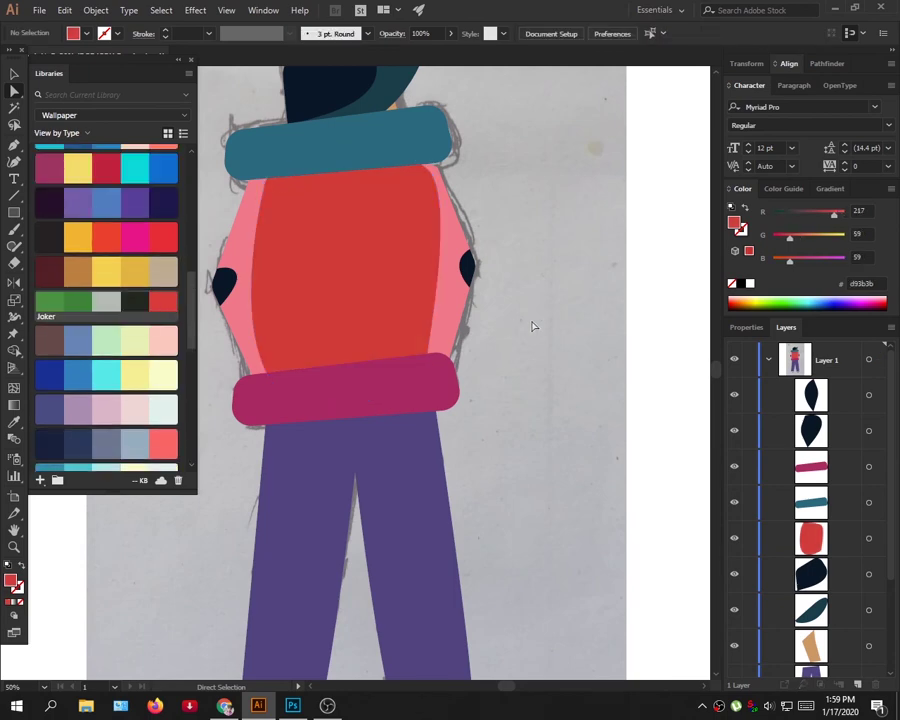
click(360, 290)
click(163, 440)
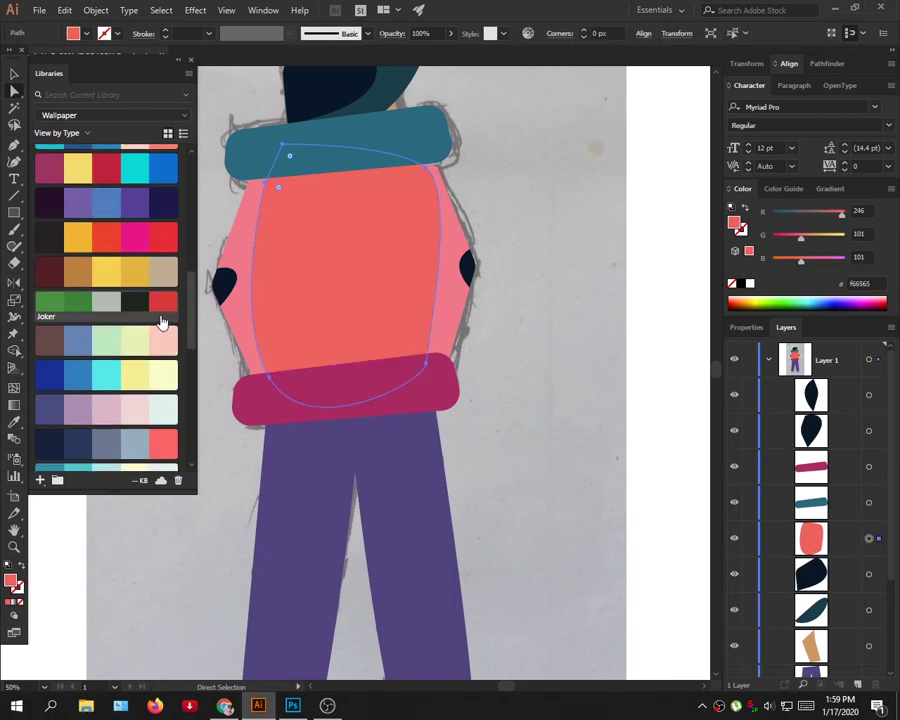
click(163, 302)
Step: Make the trousers and shoulder band dark navy and the hat brim light blue
click(438, 486)
click(78, 436)
scroll(416, 324, up, 2)
click(340, 225)
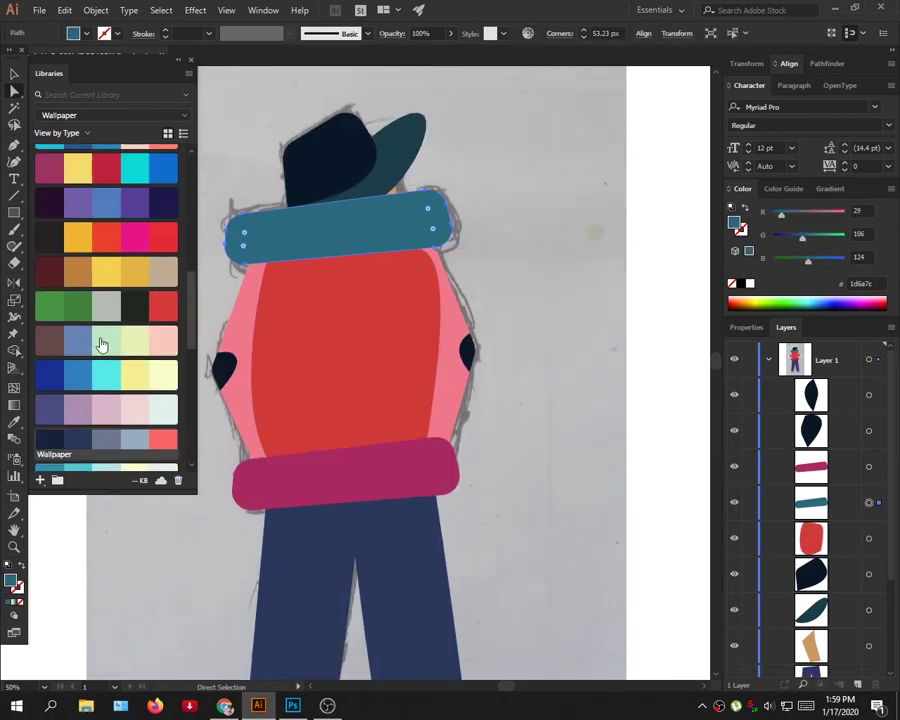
scroll(101, 344, down, 3)
click(48, 337)
click(400, 140)
click(48, 337)
click(340, 225)
click(49, 301)
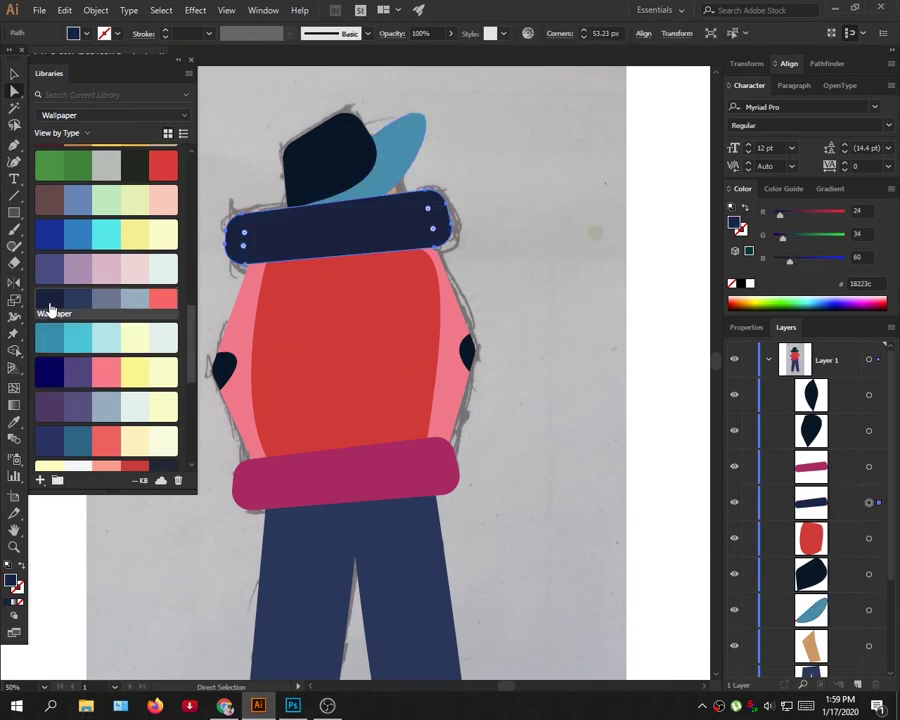
Step: Fill the lower magenta band yellow-orange after trying pink
click(330, 160)
click(345, 475)
click(106, 371)
scroll(156, 287, up, 3)
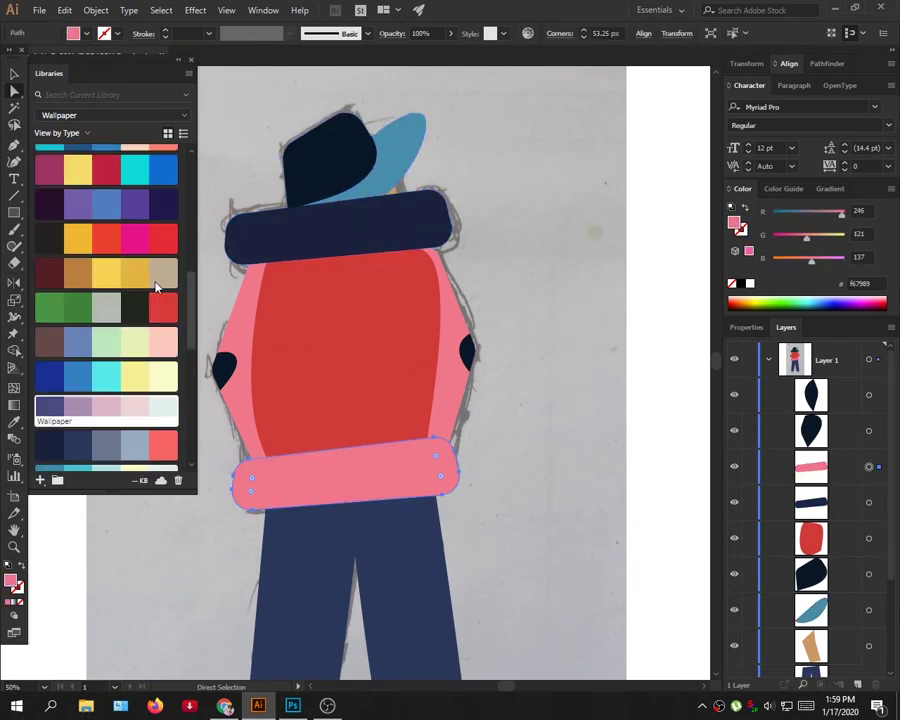
scroll(156, 287, up, 2)
click(78, 304)
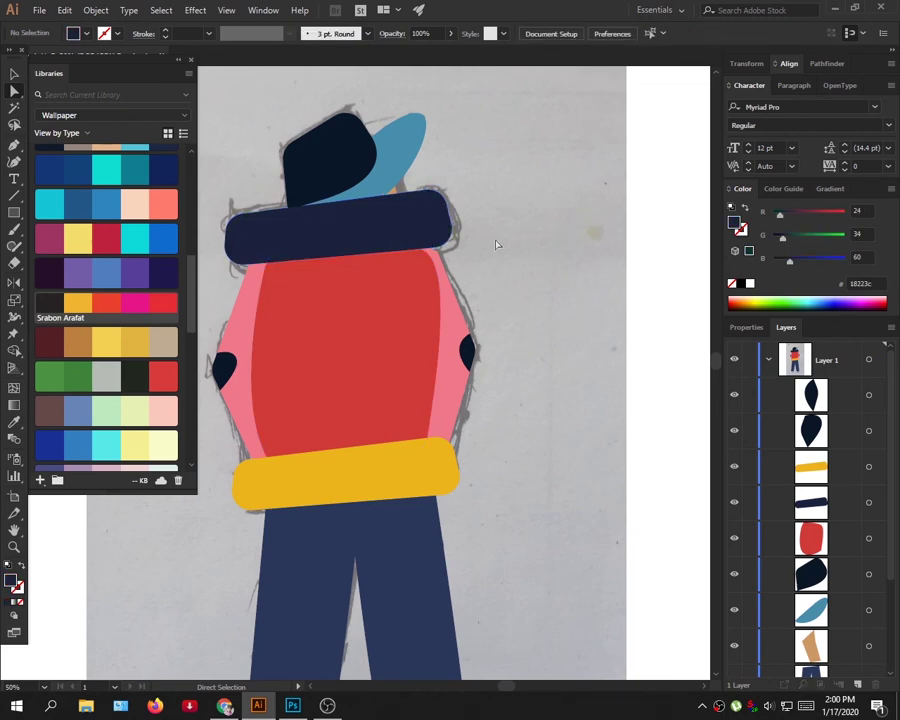
Step: Pen-draw a thin strap down the red body and turn it into a thick outline stroke
click(288, 258)
click(305, 480)
click(288, 255)
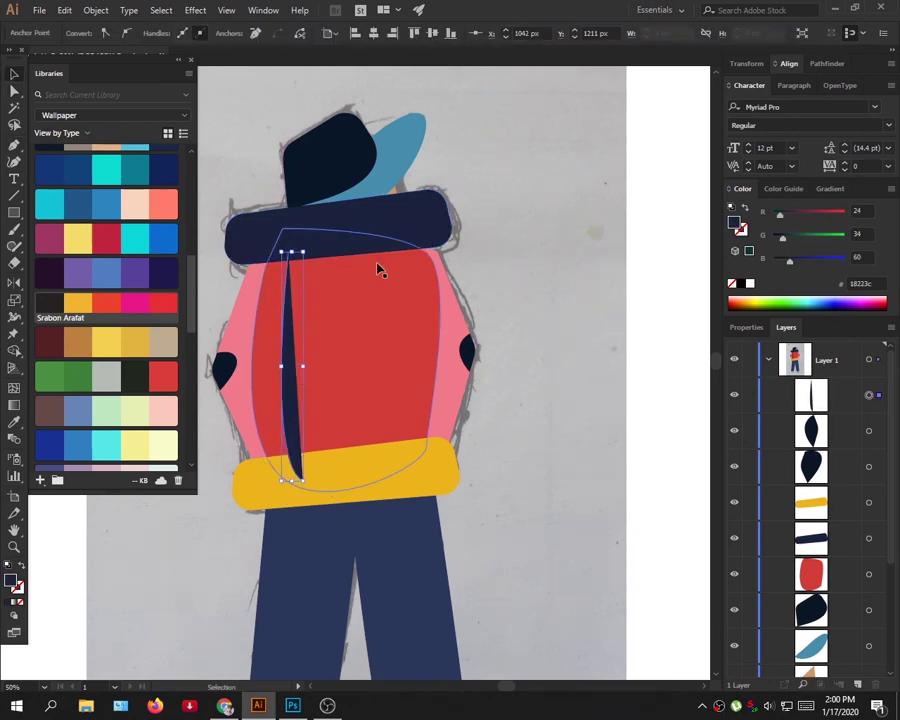
click(22, 601)
click(745, 328)
click(788, 500)
click(788, 500)
click(786, 328)
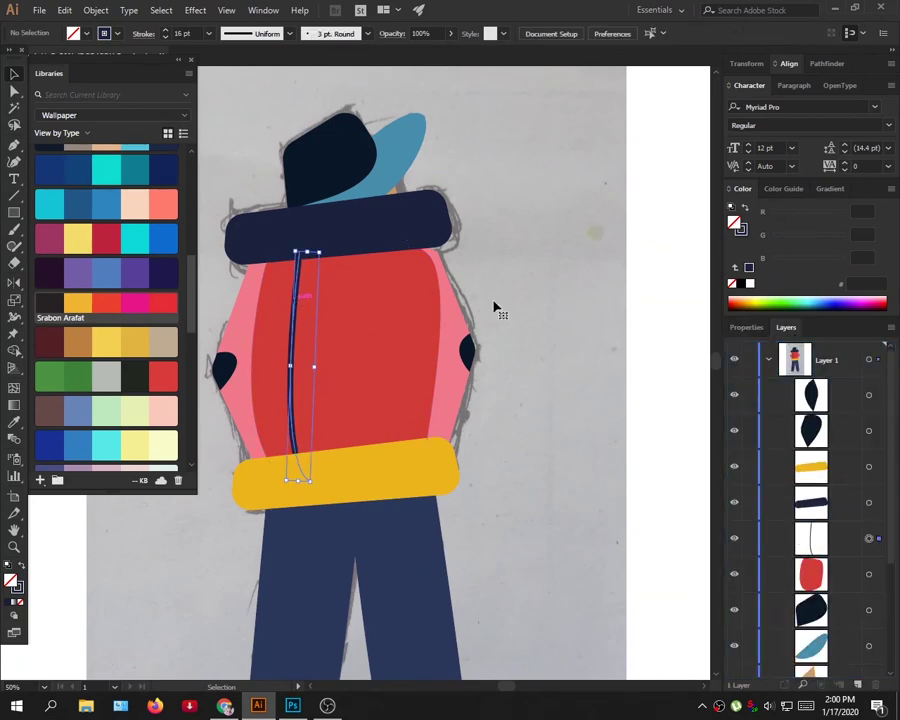
click(746, 327)
click(786, 327)
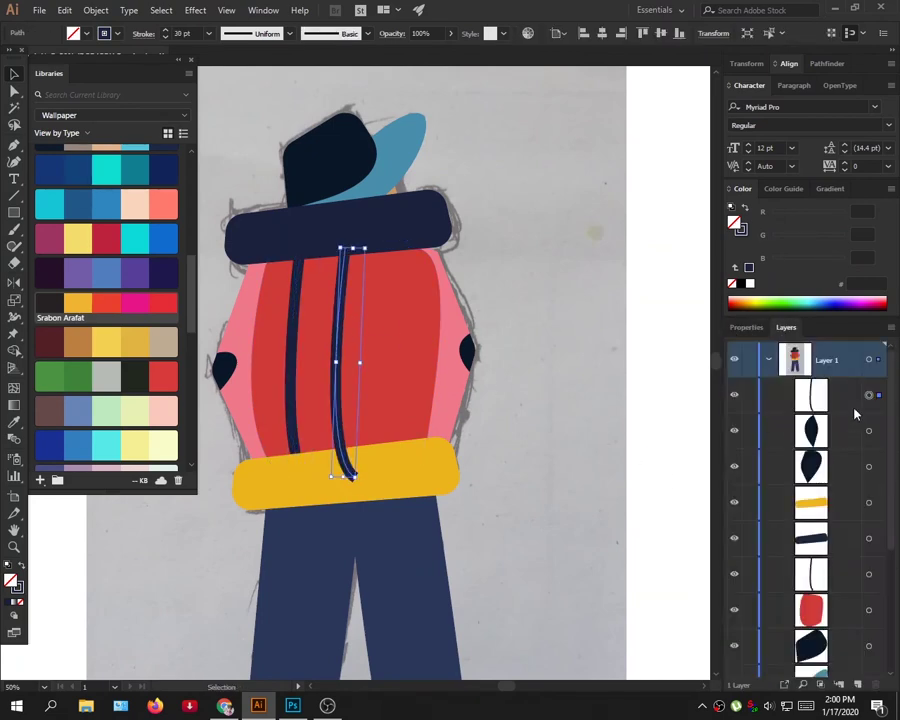
Step: Place a second strap beside the first on the red body
click(607, 333)
click(364, 332)
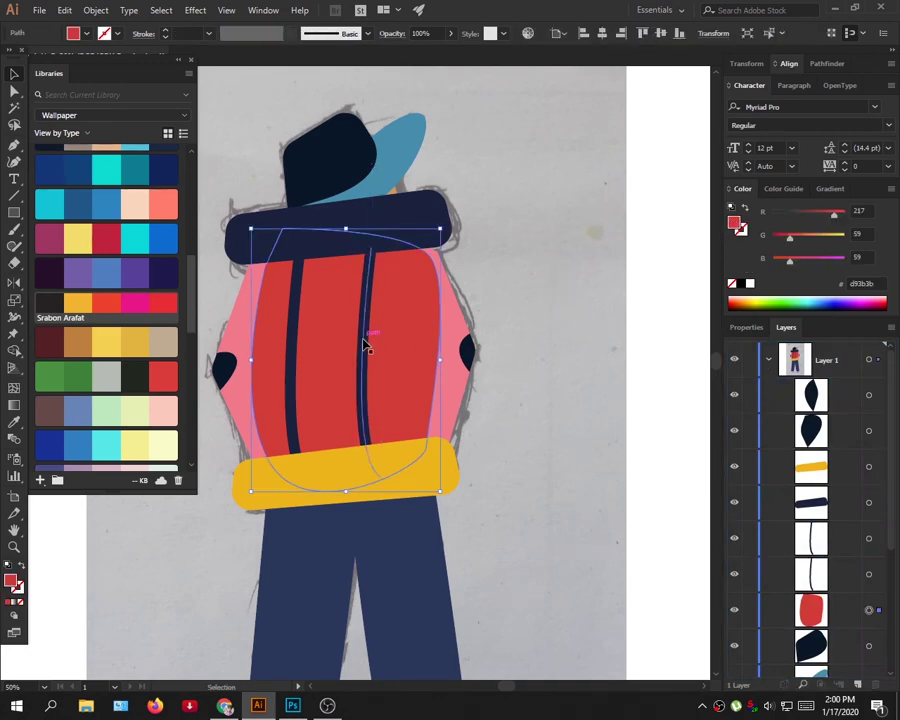
click(370, 330)
click(292, 370)
scroll(586, 292, down, 1)
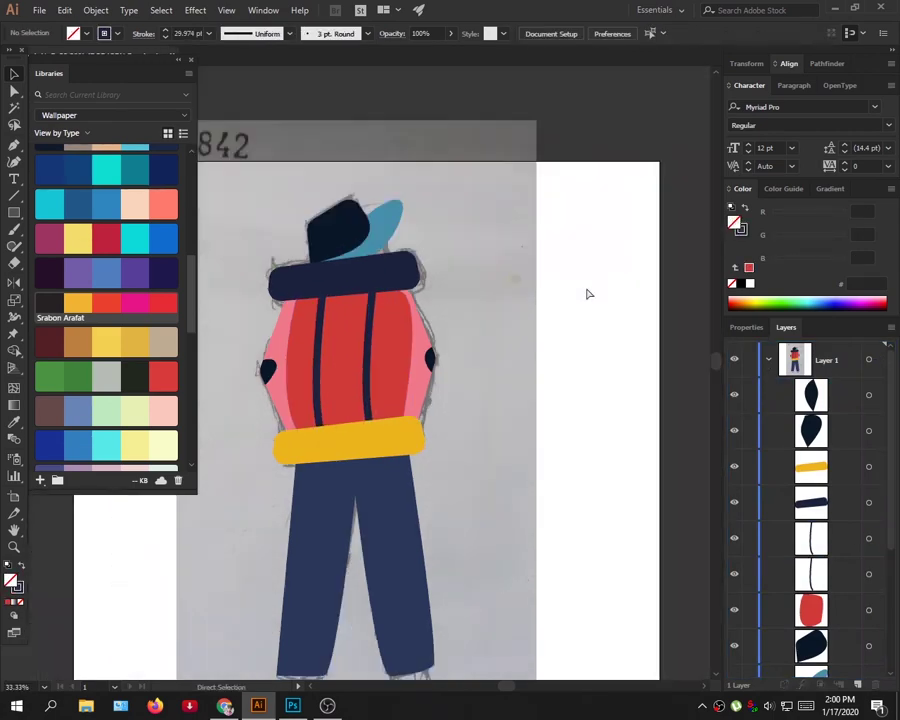
scroll(472, 362, down, 1)
scroll(437, 239, up, 1)
scroll(497, 337, up, 2)
Step: Colour the hat brim yellow and the hat crown brown
click(455, 190)
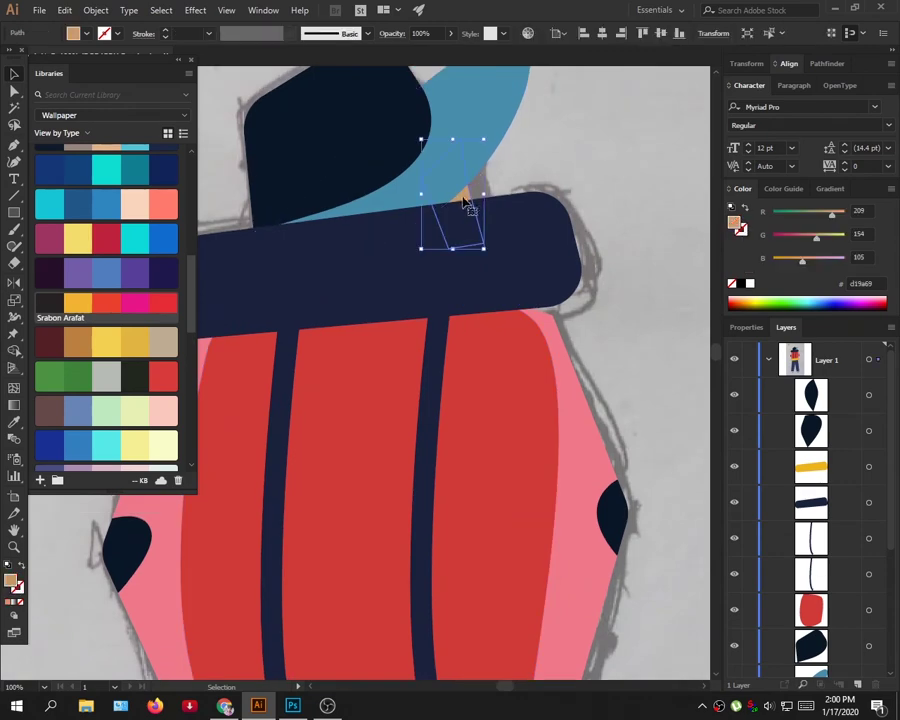
click(626, 170)
scroll(514, 290, down, 3)
click(370, 205)
click(80, 237)
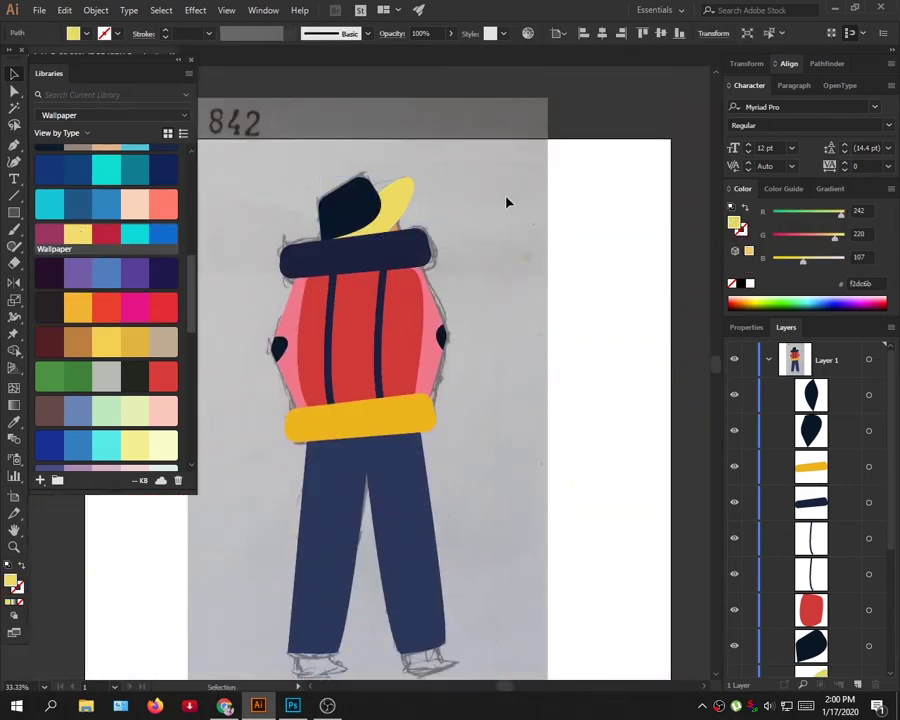
click(345, 200)
click(78, 342)
click(507, 269)
Step: Try teal, pink and pale yellow on the trousers, then settle on navy
scroll(418, 378, down, 2)
click(418, 378)
scroll(110, 300, down, 5)
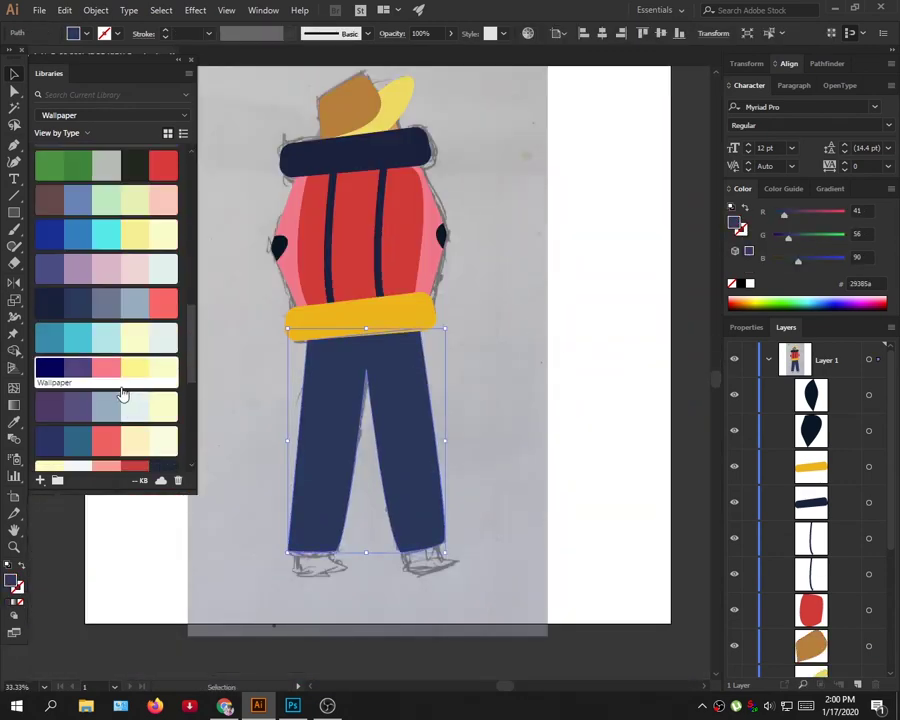
scroll(110, 350, down, 3)
click(144, 404)
click(106, 400)
click(76, 400)
click(163, 370)
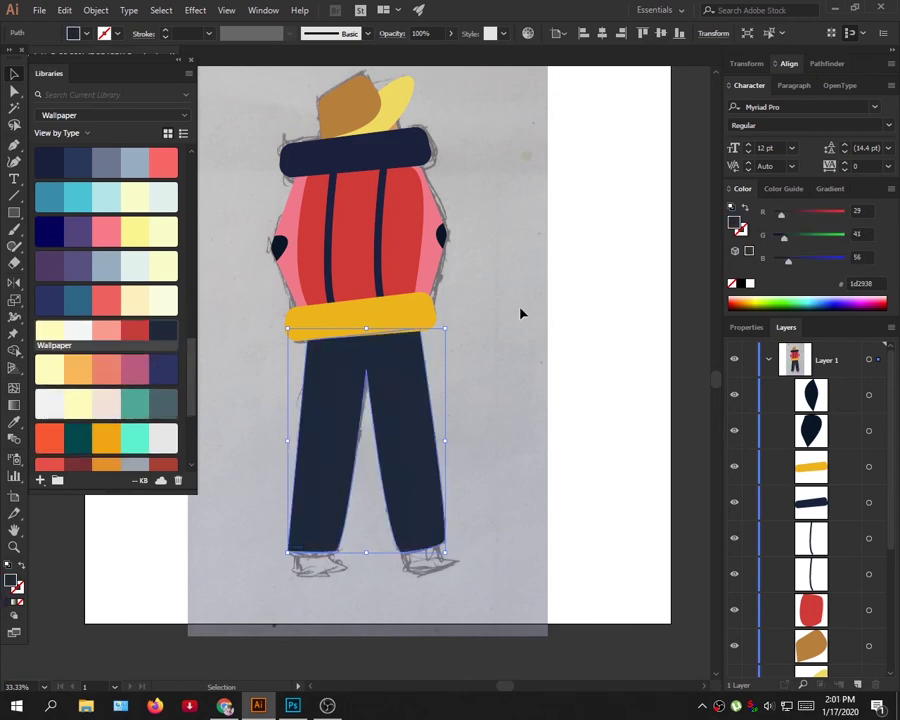
Step: Turn the top shoulder band blue
click(520, 311)
scroll(520, 311, up, 2)
click(360, 215)
click(49, 193)
scroll(550, 257, up, 1)
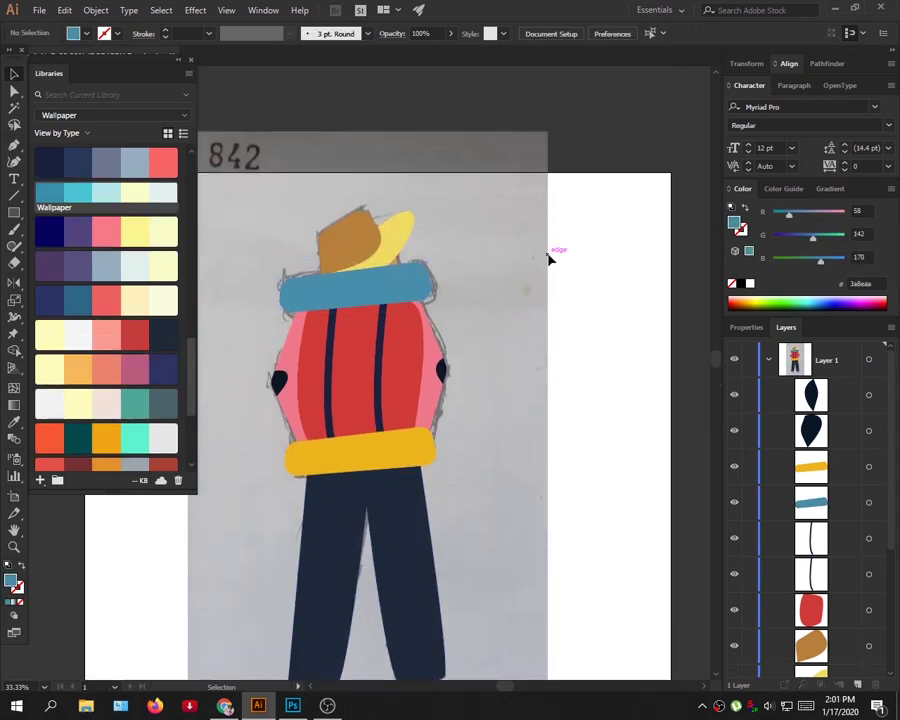
scroll(535, 489, down, 2)
click(410, 238)
click(528, 272)
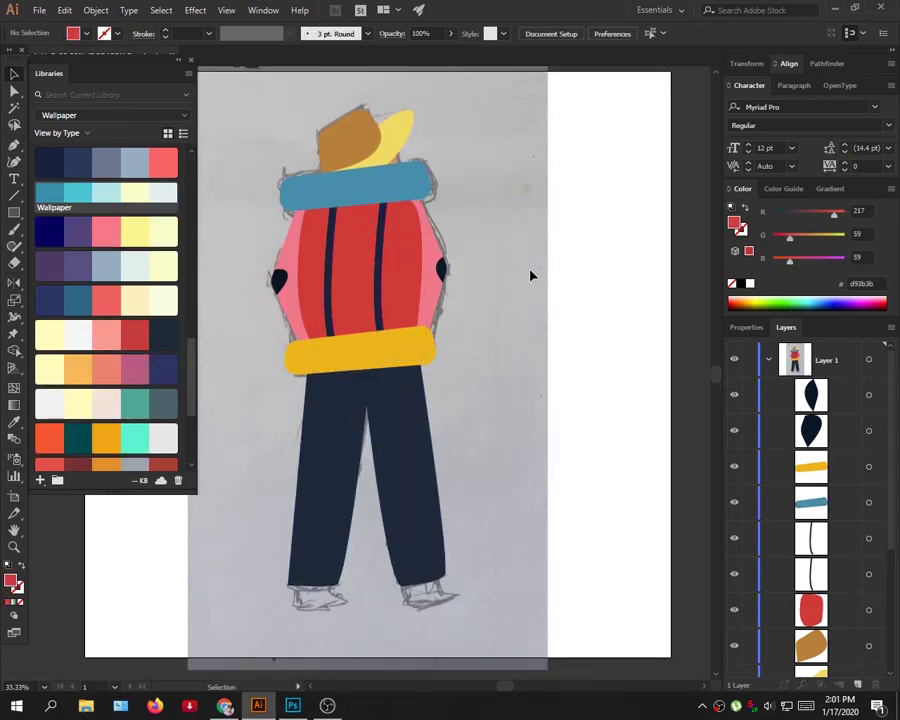
scroll(500, 337, up, 1)
Step: Zoom in and Pen-draw a closed left shoe outline at the foot
scroll(515, 350, down, 3)
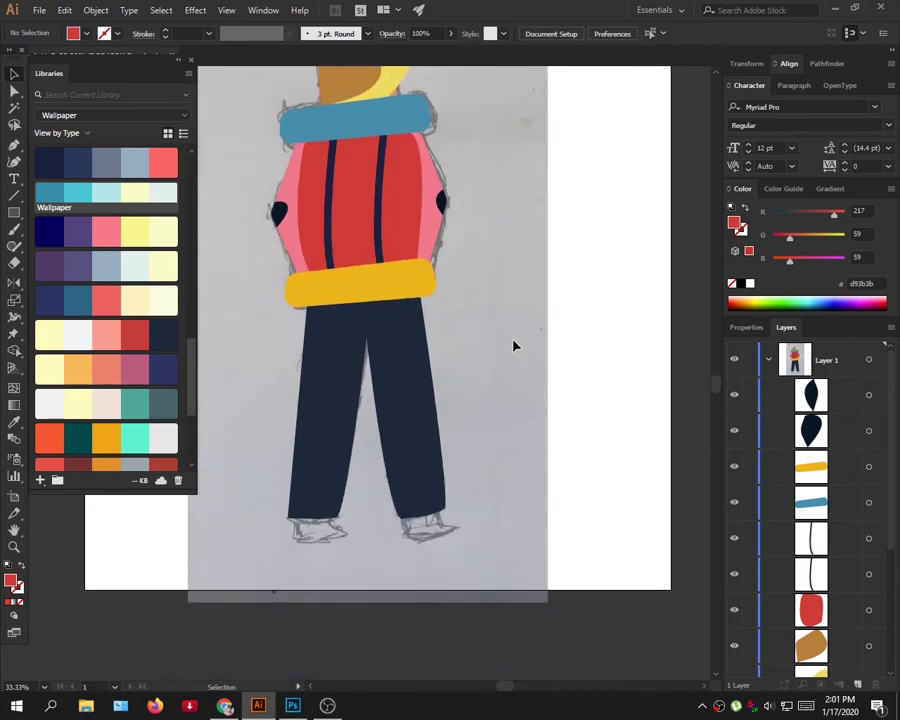
scroll(344, 454, down, 3)
key(ctrl+equal)
key(ctrl+equal)
key(ctrl+equal)
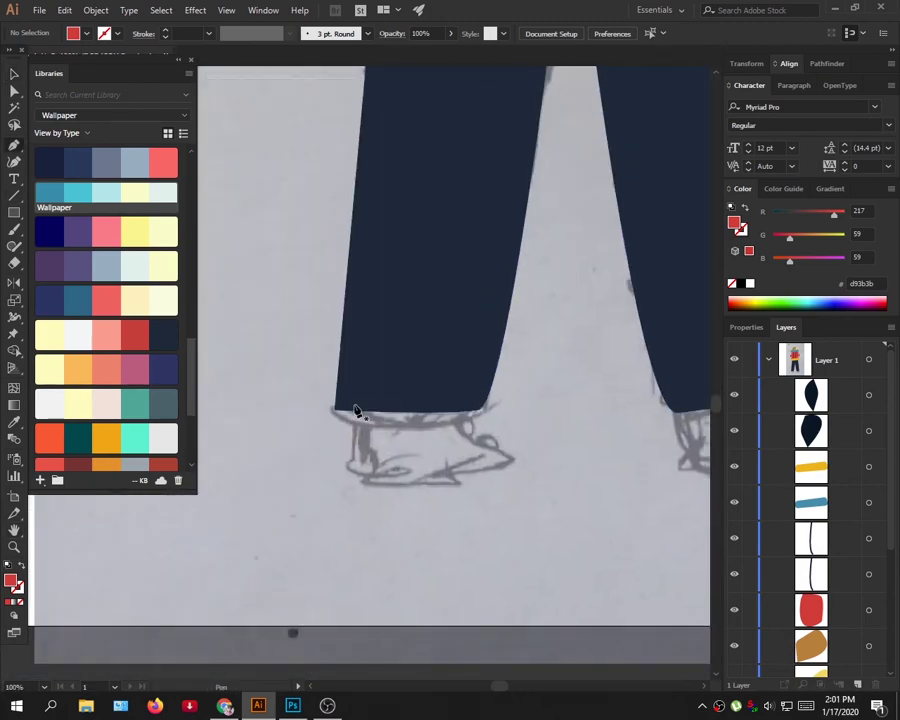
key(p)
click(352, 408)
drag(362, 477, 540, 458)
click(461, 441)
drag(458, 391, 444, 368)
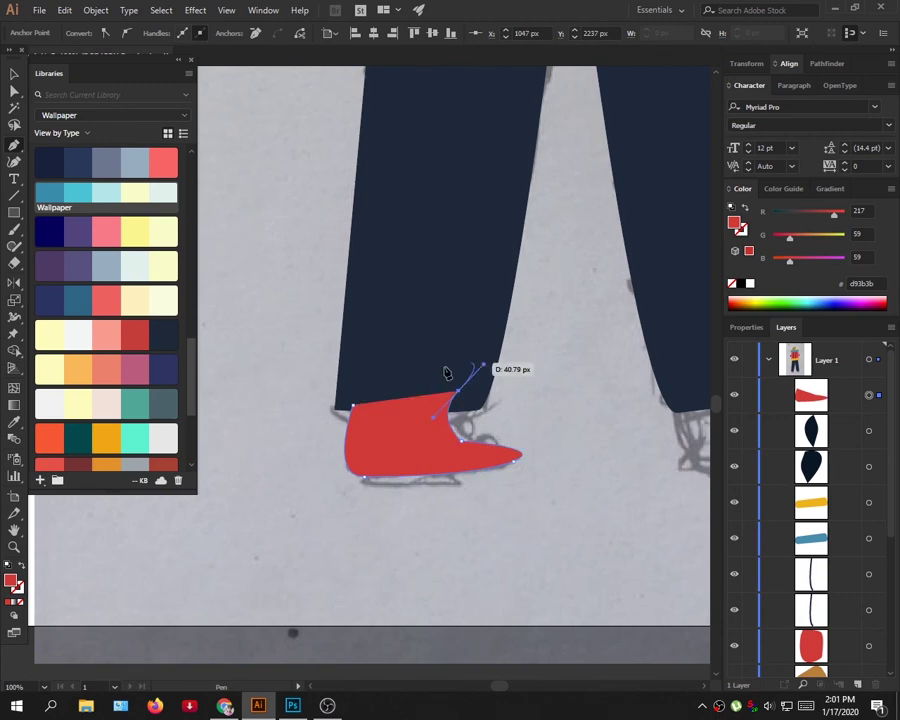
click(426, 368)
click(352, 408)
Step: Move the shoe behind the trouser legs and fill it with #131416
scroll(840, 372, down, 3)
click(752, 192)
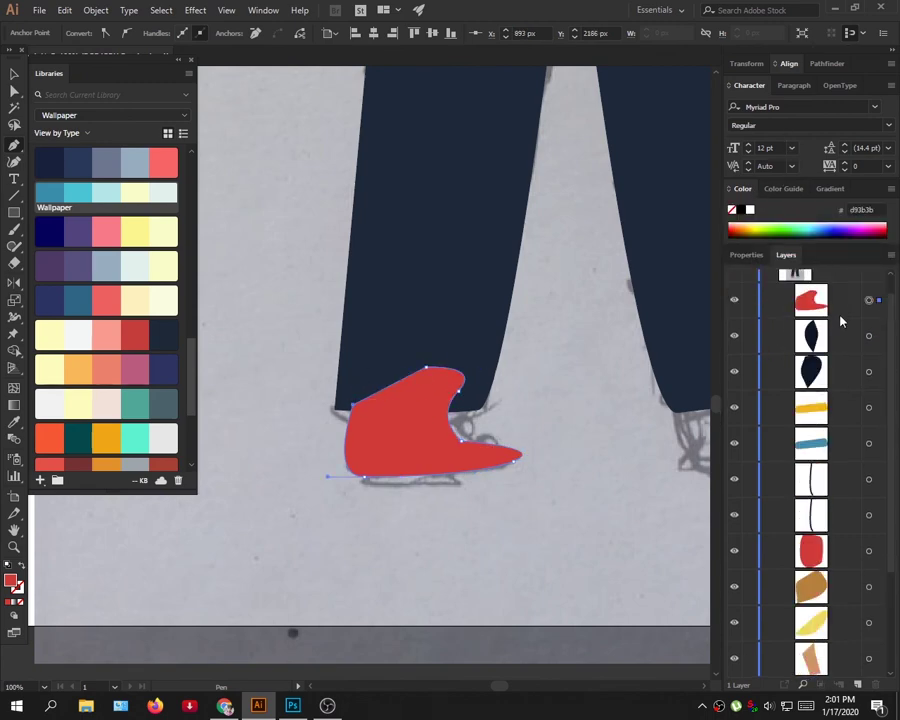
drag(836, 300, 856, 566)
click(163, 332)
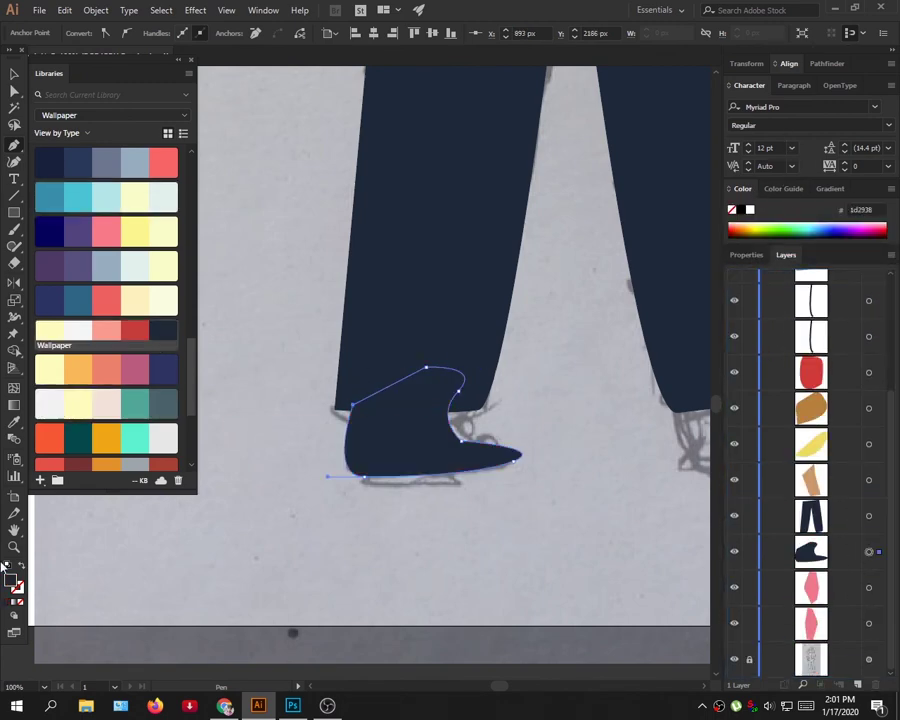
double_click(13, 580)
text(131416)
click(594, 260)
Step: Curve the shoe's top edge and round off one corner
click(426, 420)
mouse_move(464, 410)
mouse_down()
mouse_move(548, 456)
mouse_move(398, 431)
mouse_up()
key(a)
drag(312, 424, 433, 343)
Step: Duplicate the shoe under the right leg, send it behind the trousers, rotate it, and select everything
key(v)
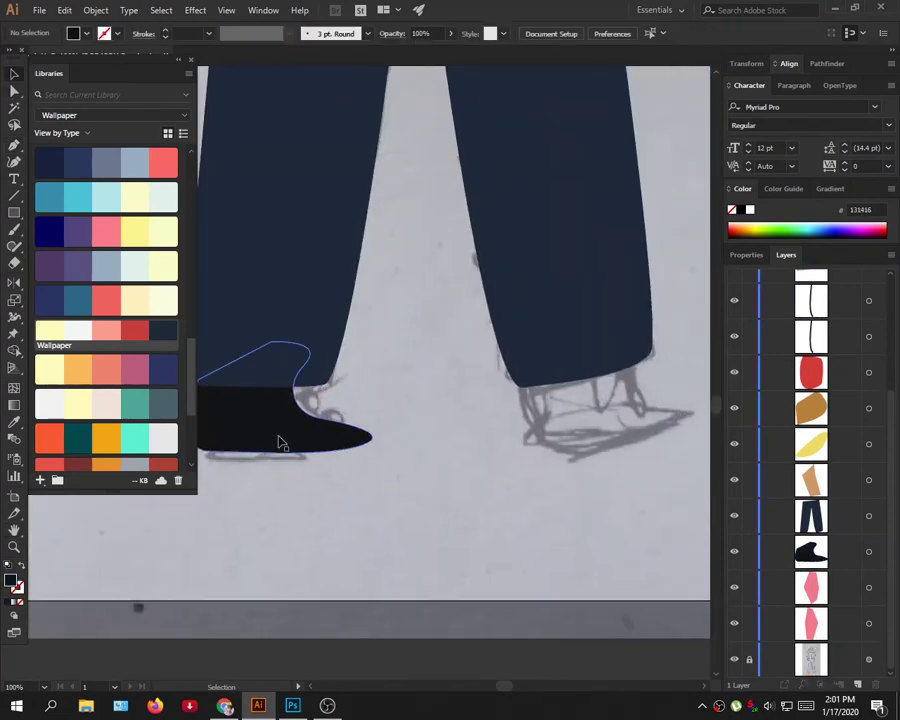
mouse_move(278, 438)
alt+mouse_down()
mouse_move(596, 436)
mouse_move(610, 426)
alt+mouse_up()
key(ctrl+bracketleft)
key(ctrl+bracketleft)
key(ctrl+bracketleft)
key(ctrl+bracketleft)
key(ctrl+bracketleft)
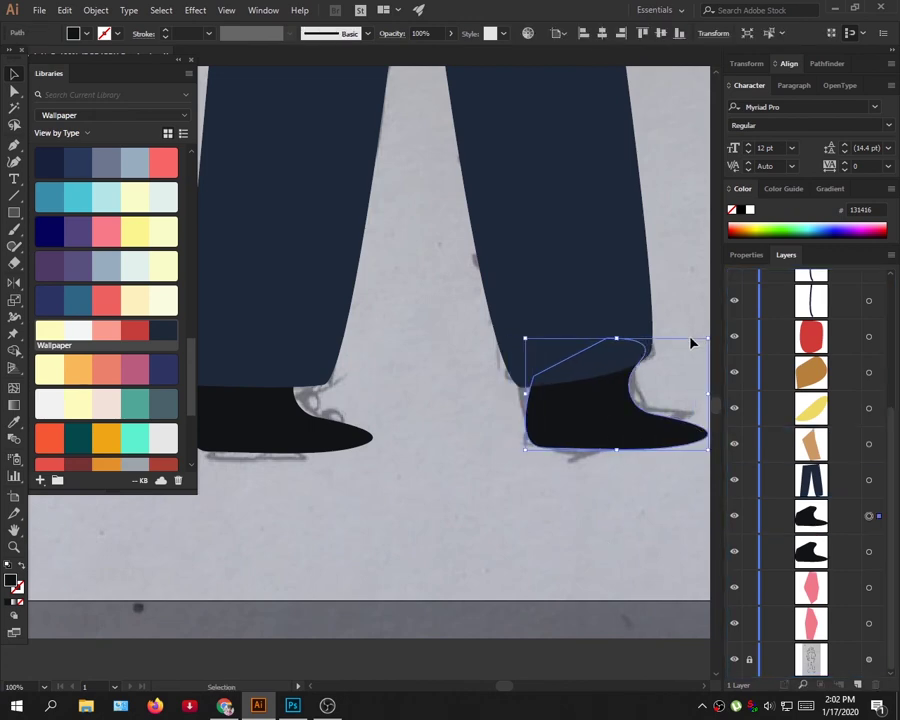
drag(515, 455, 515, 457)
key(ctrl+minus)
key(ctrl+minus)
key(ctrl+minus)
key(ctrl+minus)
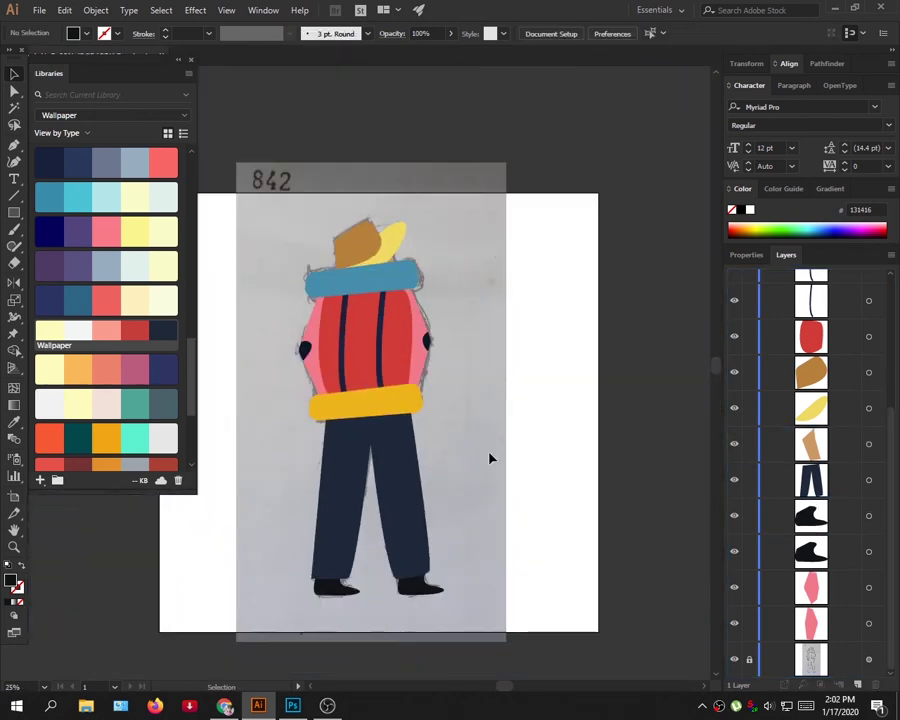
key(ctrl+a)
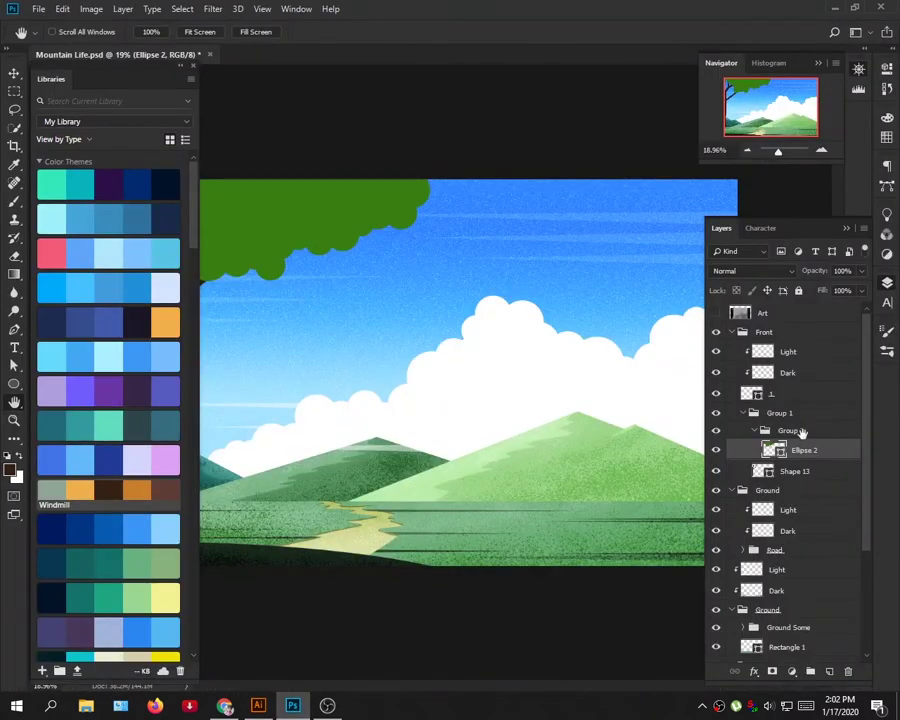
Step: Paste the hiker, then scale it down and move it left near the tree trunk
key(ctrl+v)
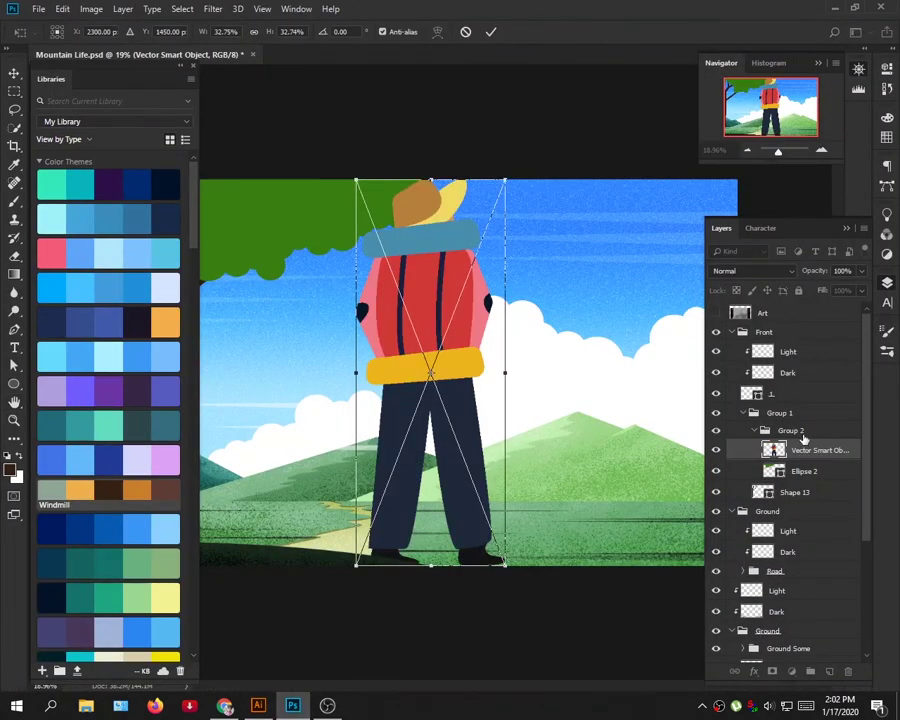
drag(506, 180, 286, 395)
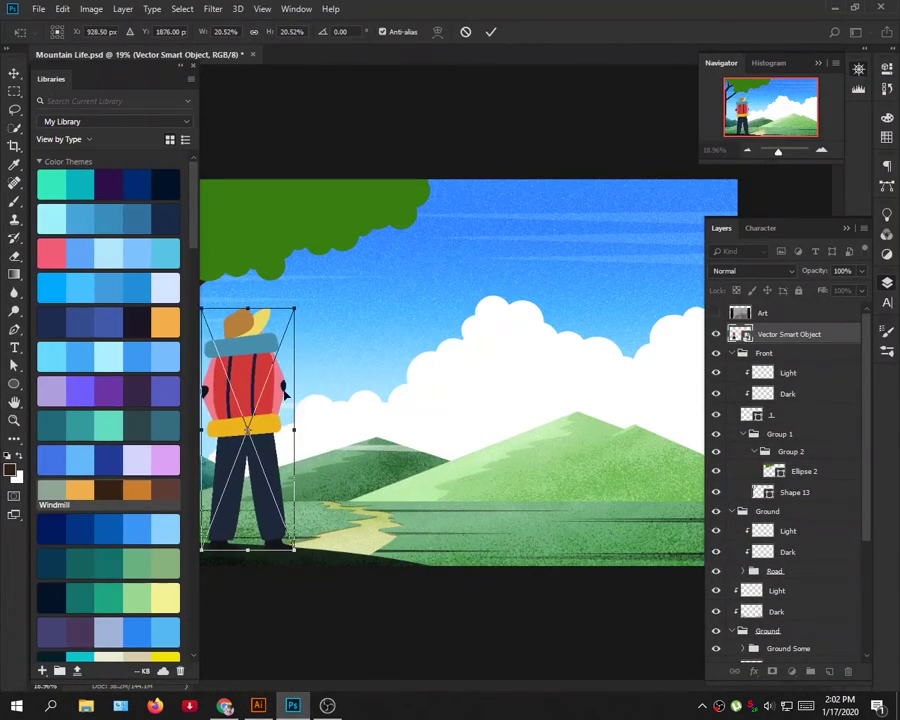
key(Return)
key(h)
drag(458, 312, 563, 309)
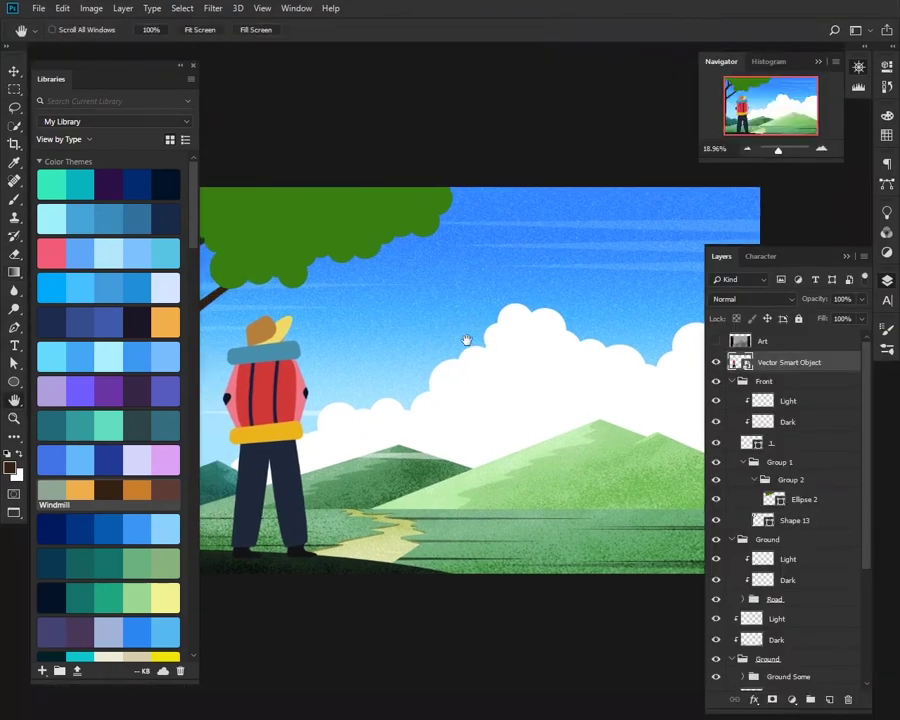
key(ctrl+t)
key(Return)
key(v)
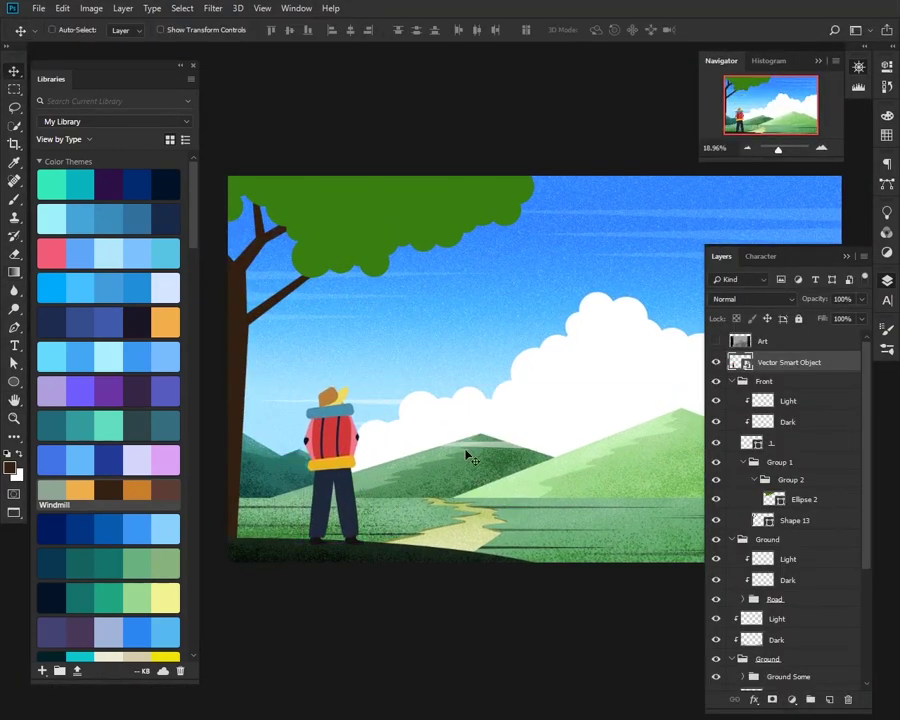
Step: Rename the hiker layer 'Man' and group it into a Vector group
key(h)
key(ctrl+plus)
key(ctrl+plus)
text(Ma)
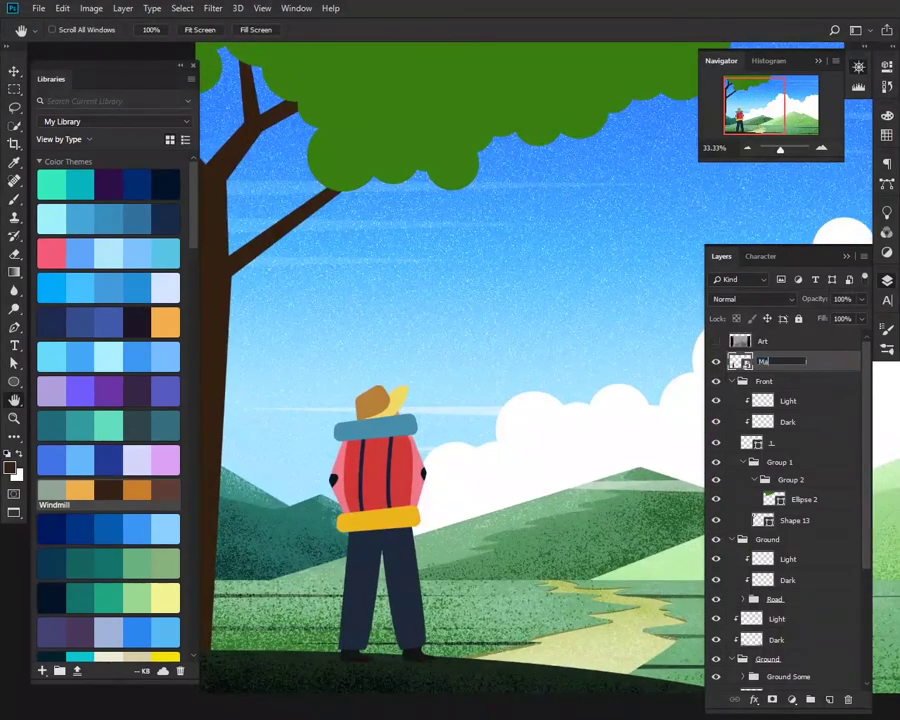
text(n)
key(Return)
key(ctrl+g)
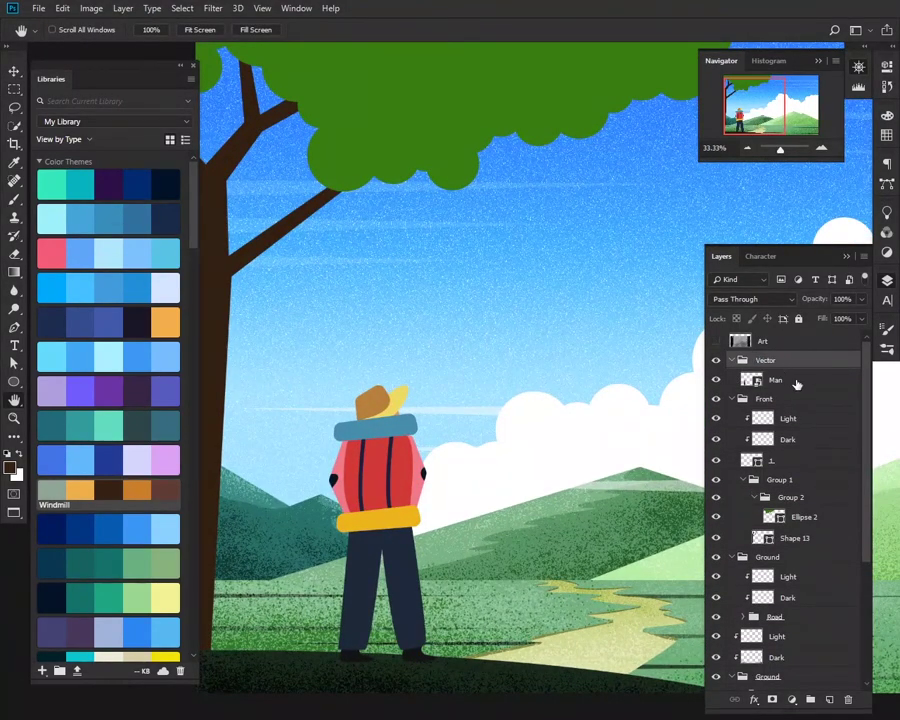
Step: Add a clipped Hue/Saturation adjustment with Lightness about -28 to darken the hiker
click(791, 699)
click(810, 557)
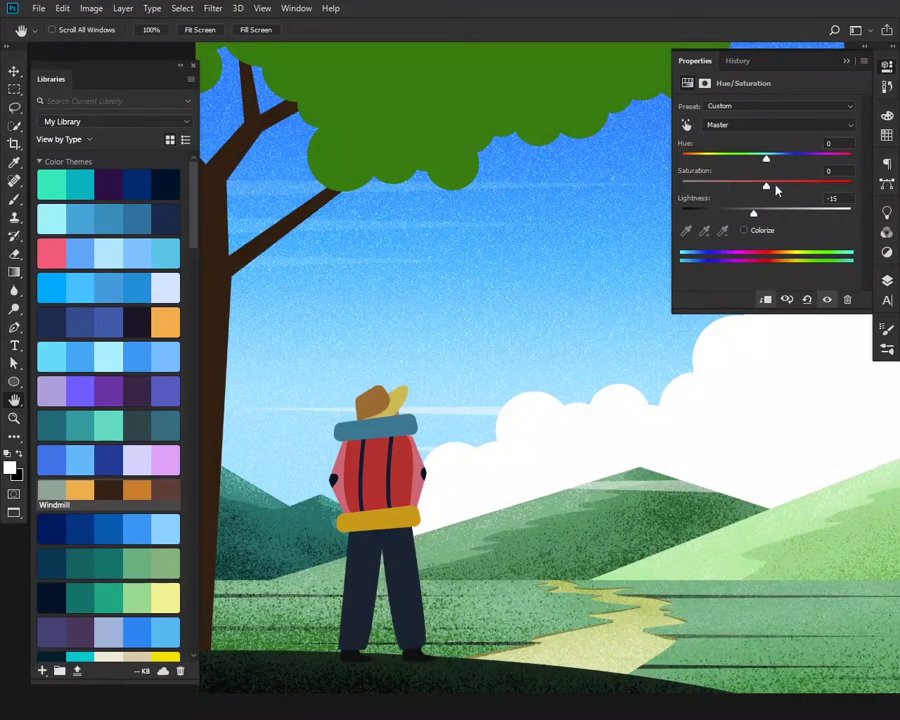
drag(766, 213, 741, 214)
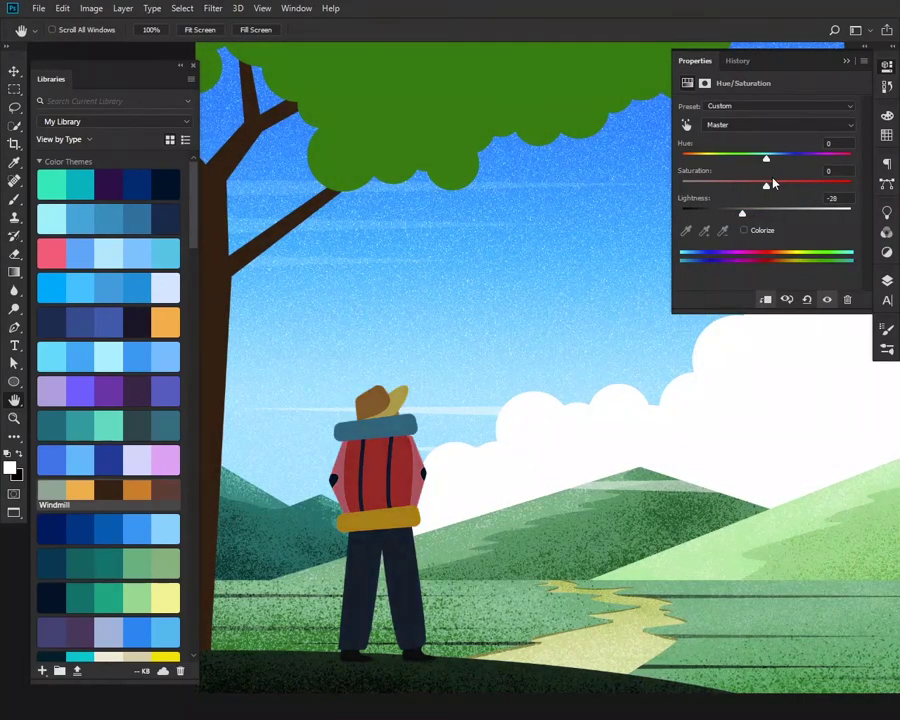
key(F7)
key(F7)
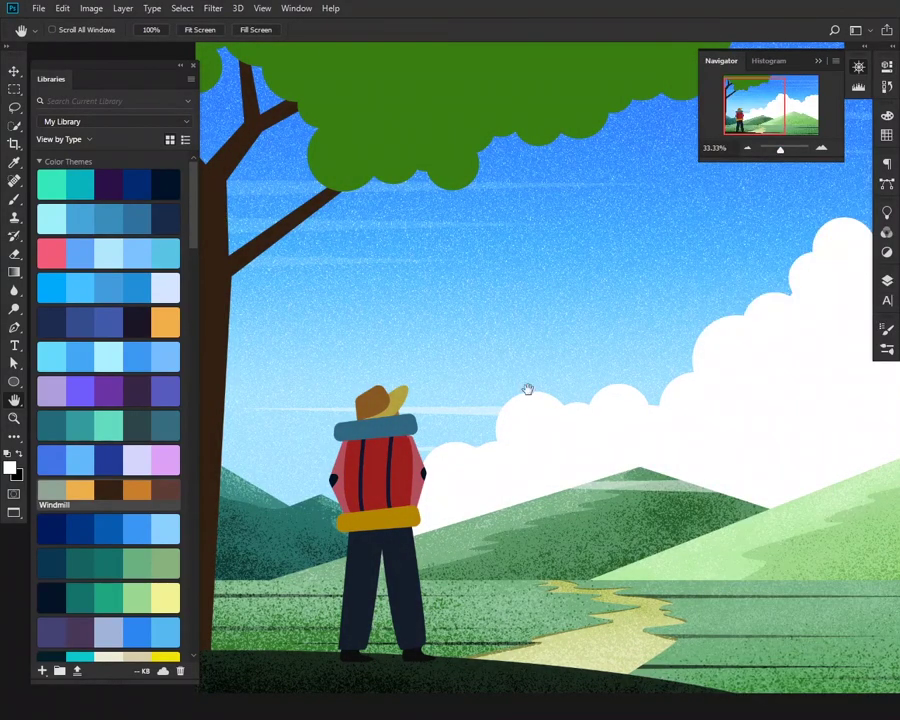
key(F7)
Step: Add clipped Dark and Light texture layers inside the Vector group
key(ctrl+plus)
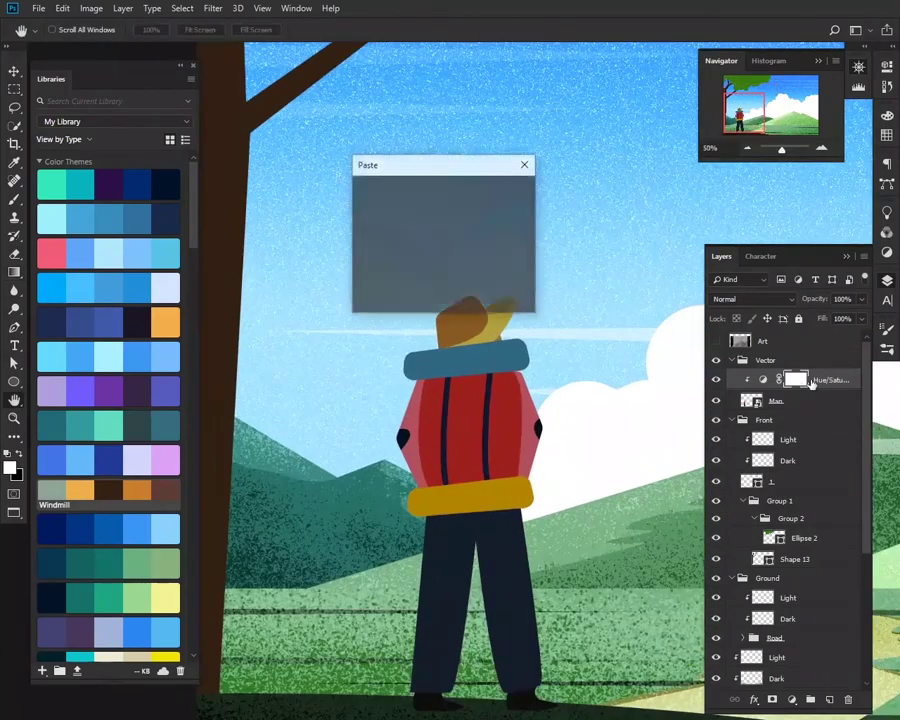
click(829, 699)
drag(790, 439, 800, 388)
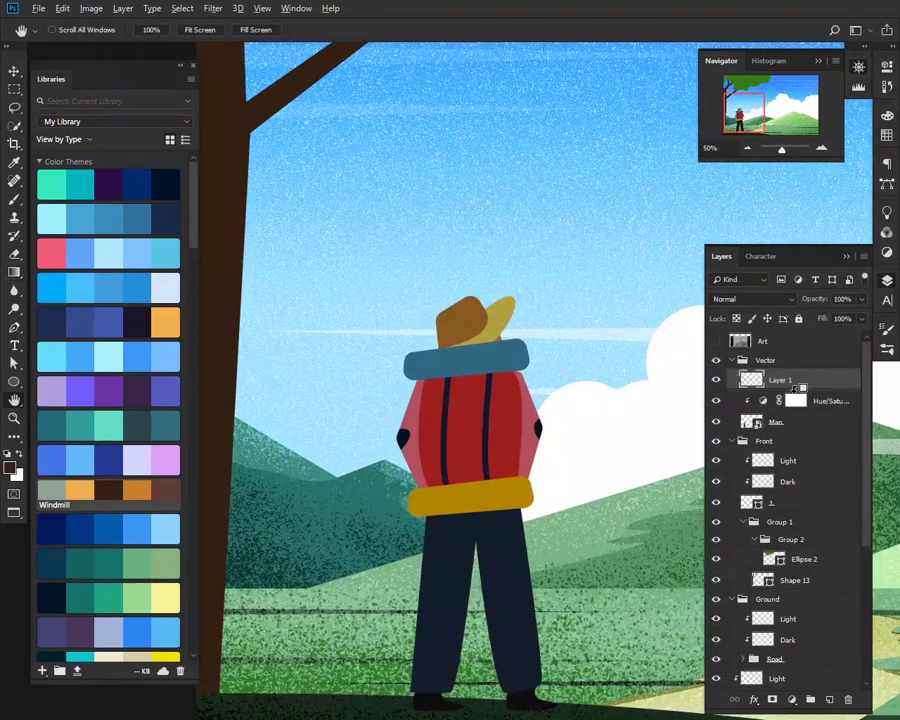
click(828, 700)
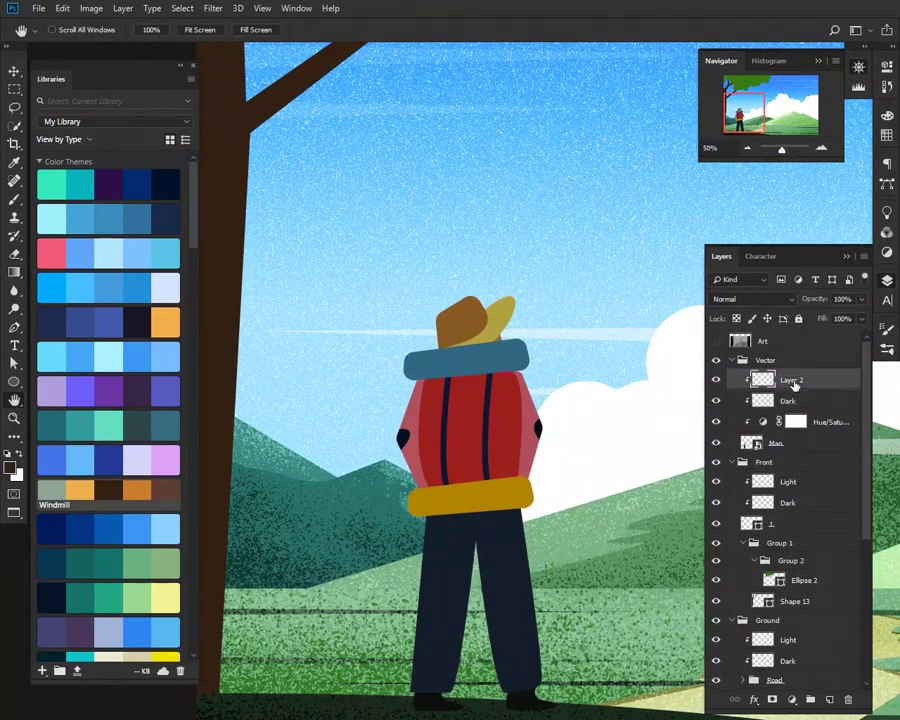
click(815, 401)
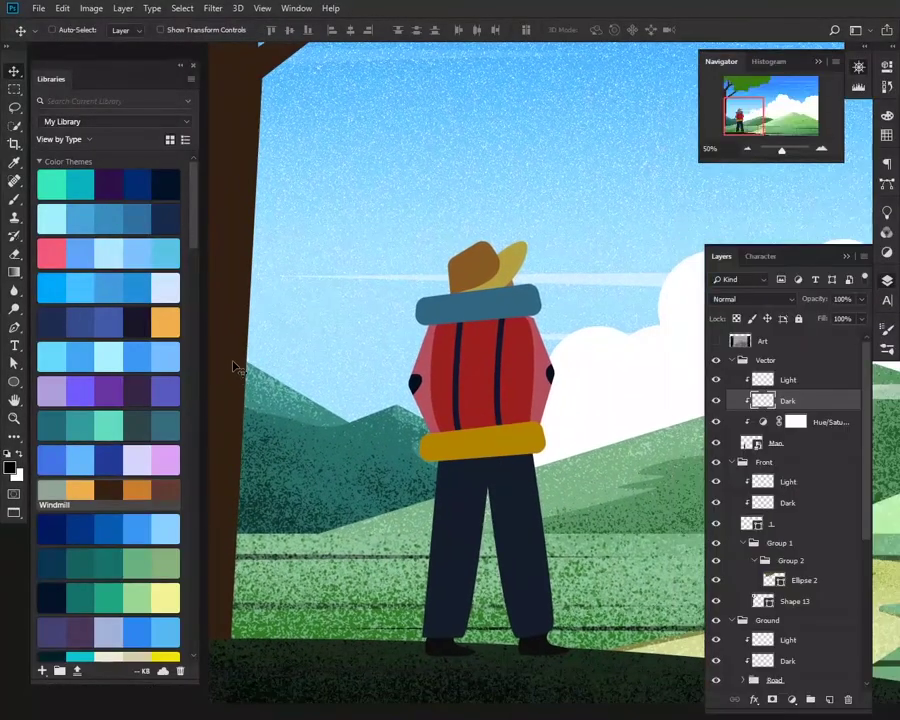
Step: Pick a grain brush and set the Dark layer to Soft Light
key(b)
right_click(398, 302)
key(Return)
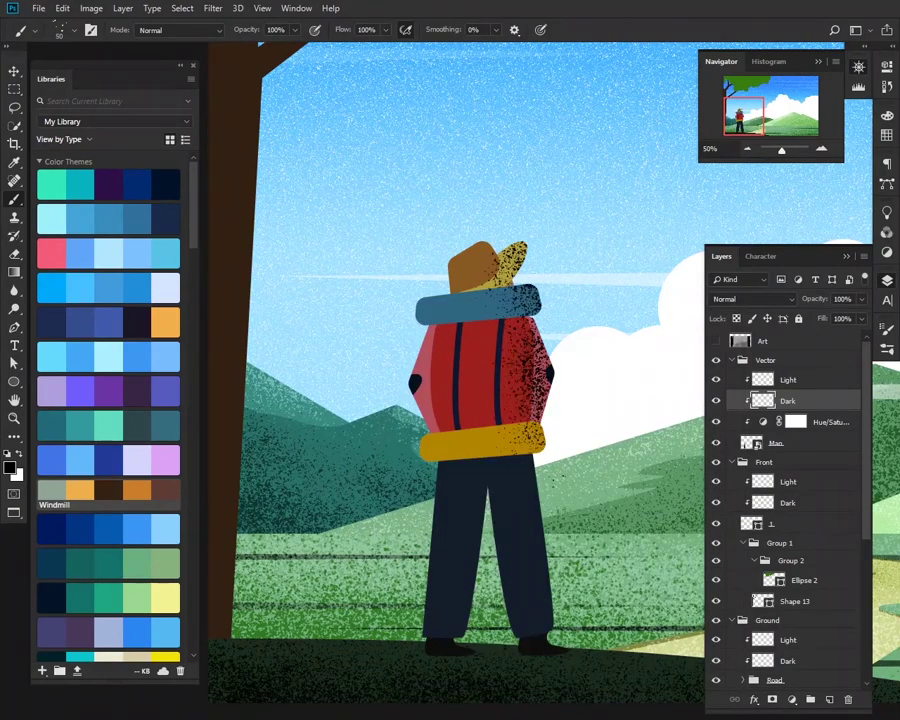
click(752, 299)
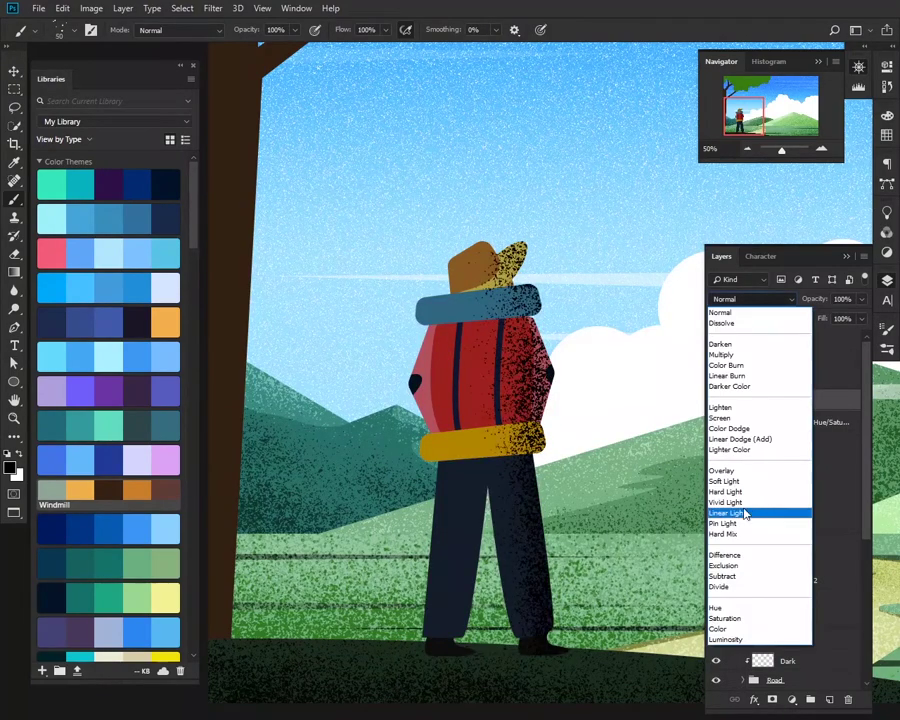
click(750, 478)
key(Down)
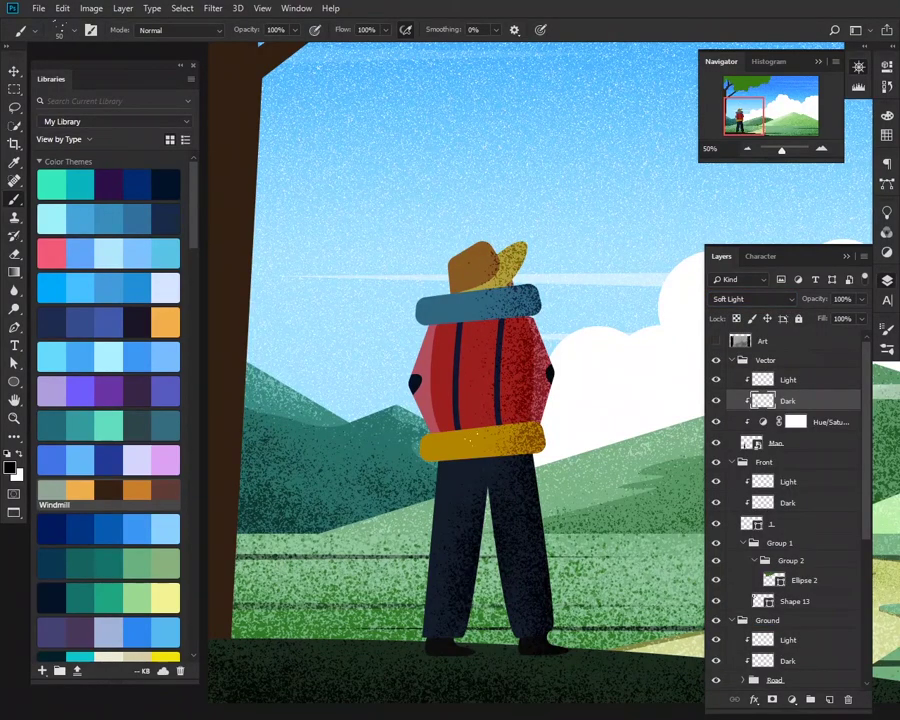
Step: Paint white grain along the hiker's left side on the Light layer, set to Soft Light
key(alt+bracketright)
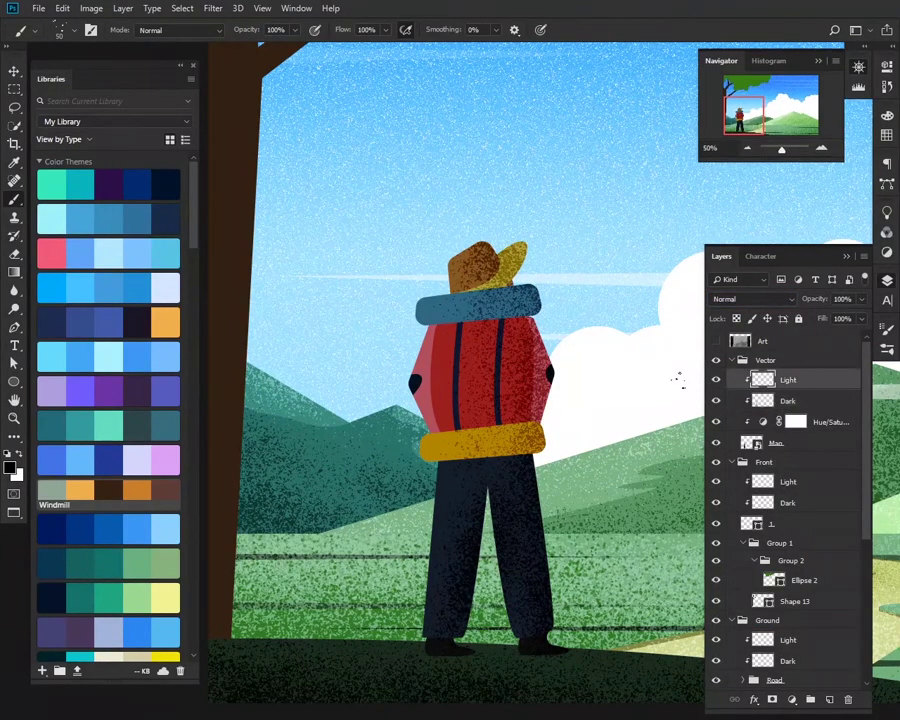
drag(452, 540, 416, 382)
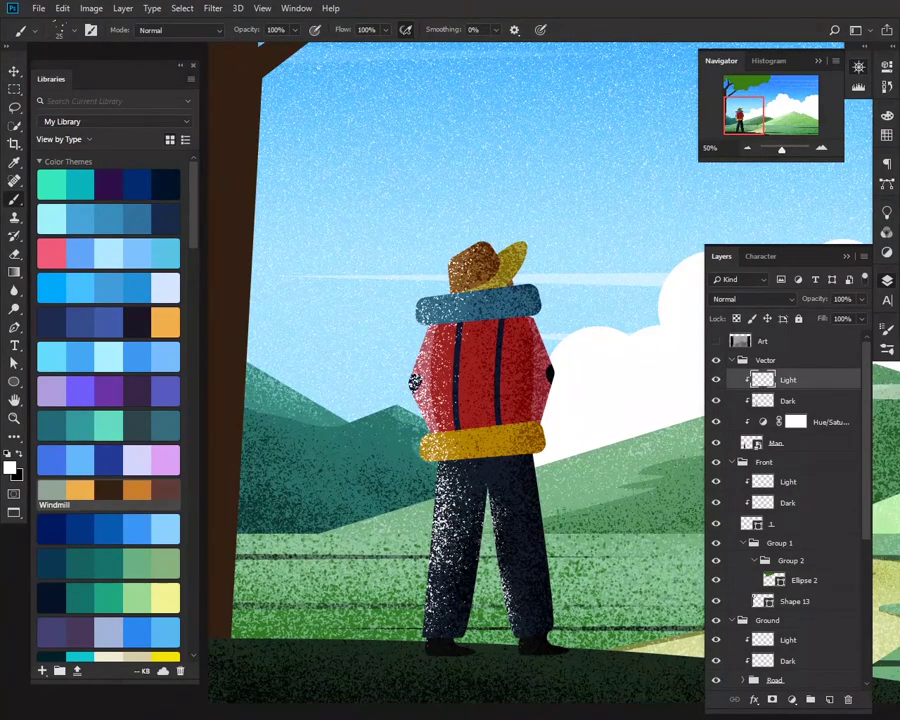
click(752, 299)
click(762, 478)
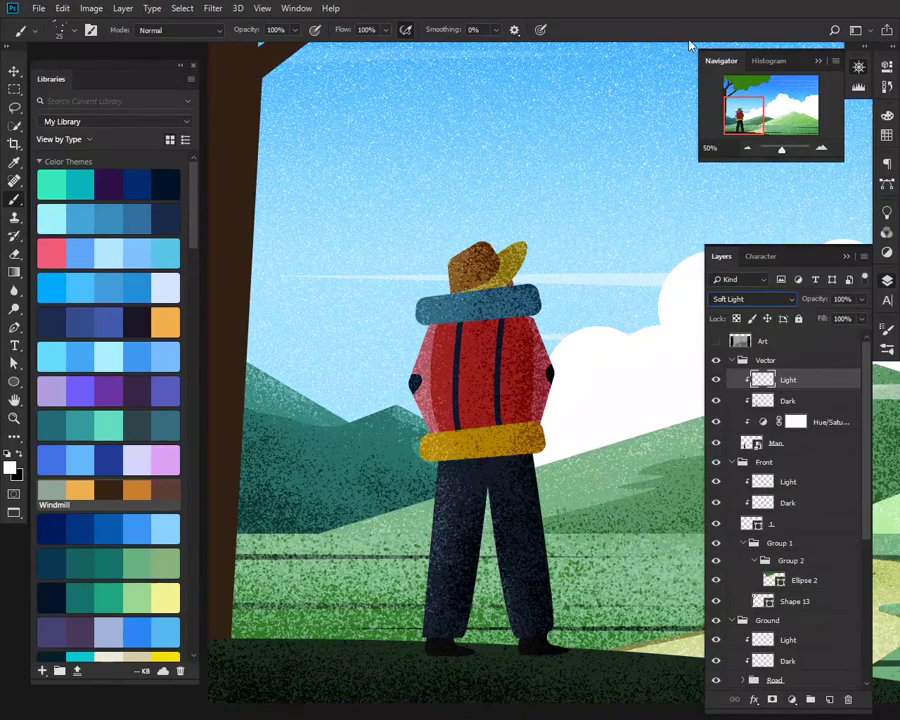
Step: Duplicate the Light layer, offset its grain slightly, and set the copy to Overlay at 80%
key(ctrl+j)
key(v)
mouse_move(406, 174)
mouse_down()
mouse_move(575, 676)
mouse_move(578, 566)
mouse_up()
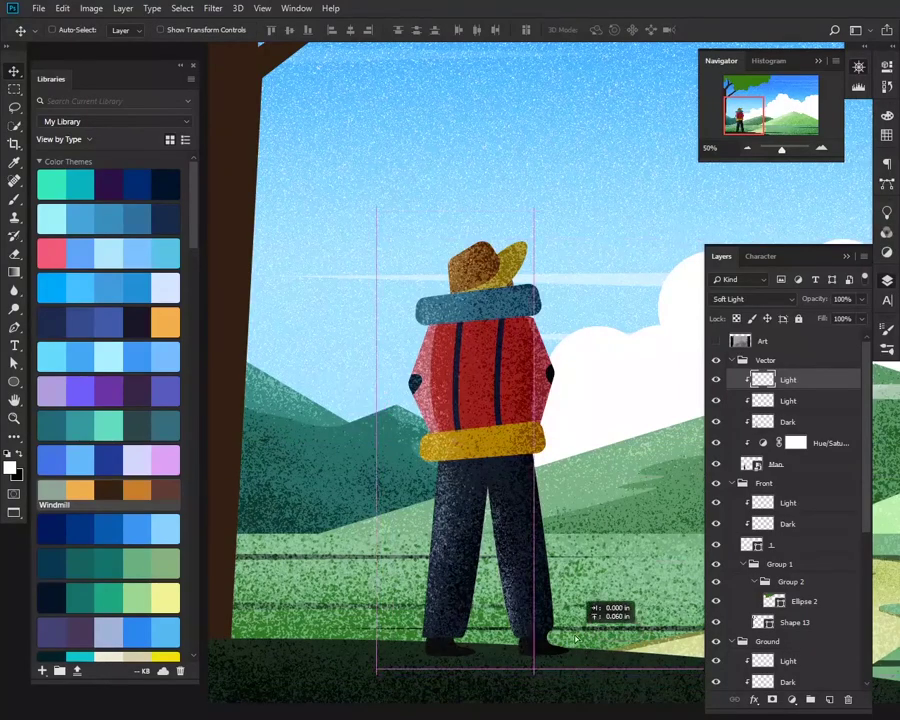
scroll(590, 640, down, 2)
scroll(440, 525, down, 2)
key(z)
drag(390, 486, 722, 385)
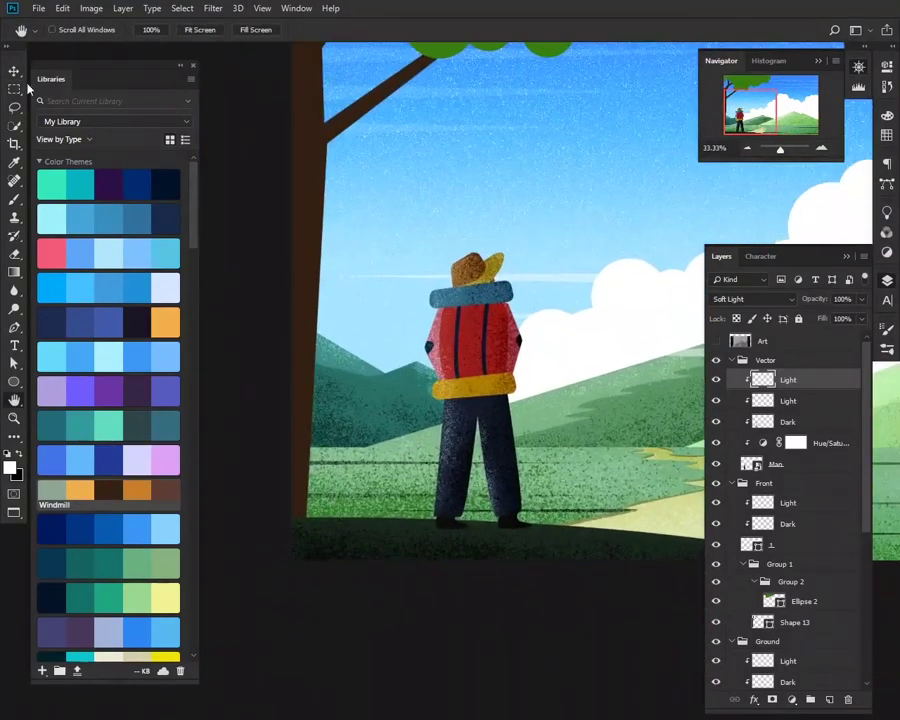
drag(592, 372, 647, 345)
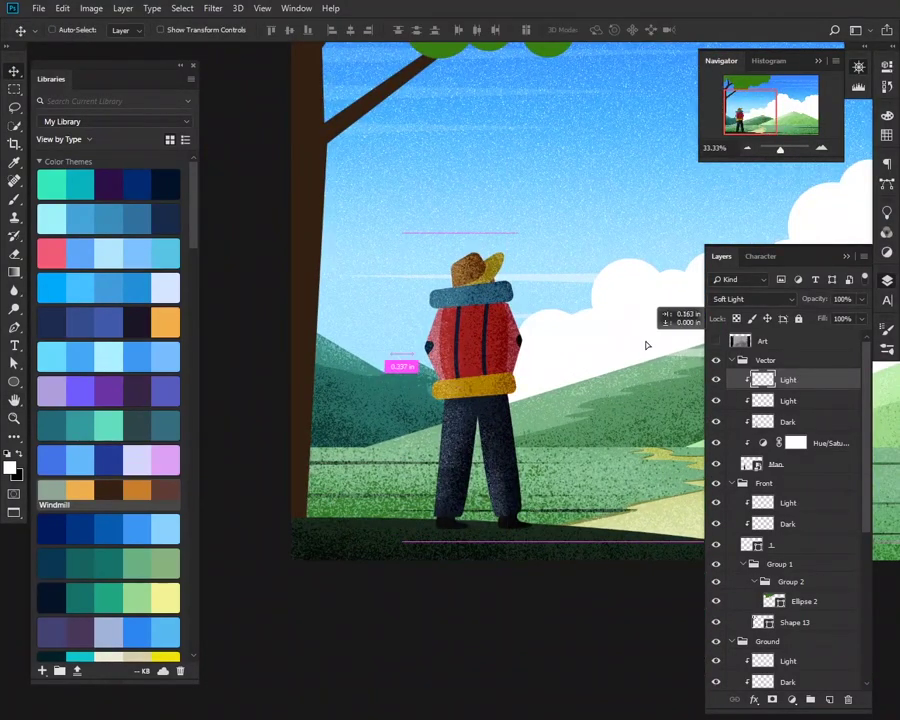
click(750, 298)
click(730, 320)
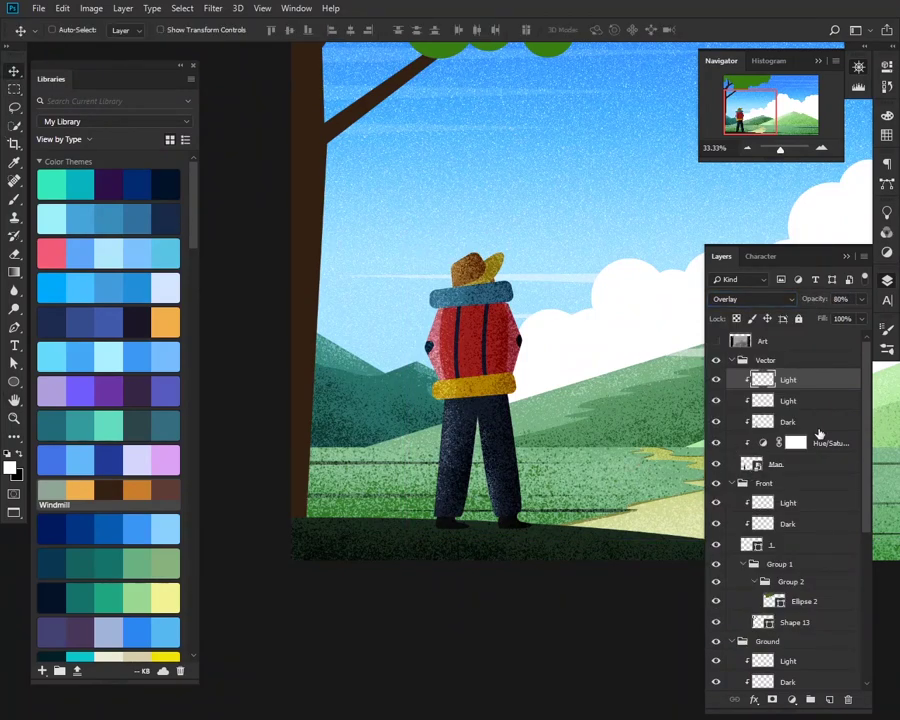
click(814, 463)
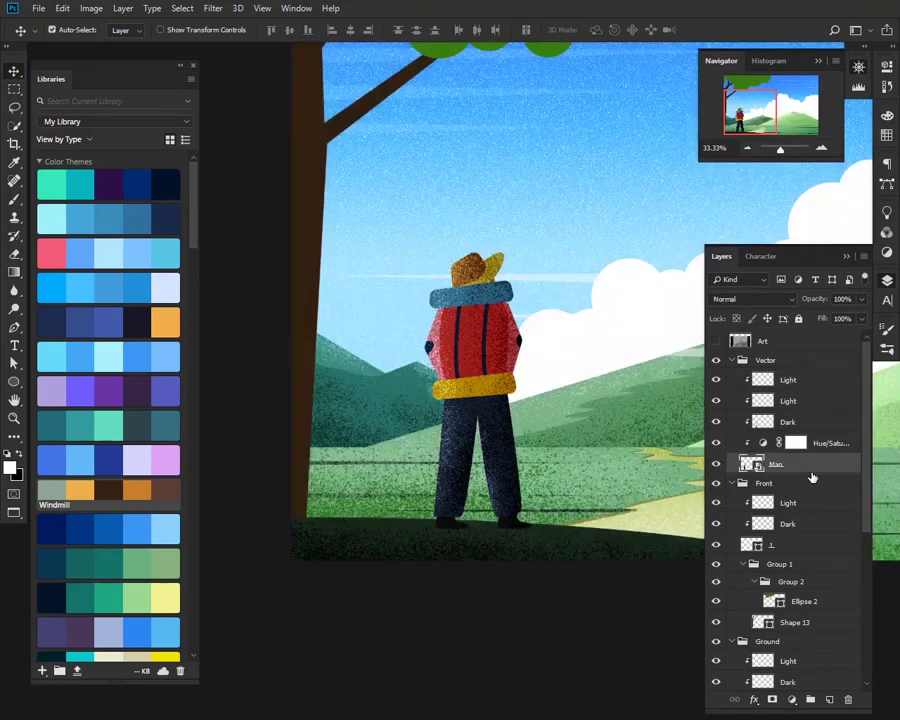
Step: Duplicate the Man layer, flip the copy below the feet, and squash it flat
drag(812, 478, 785, 488)
drag(585, 277, 505, 265)
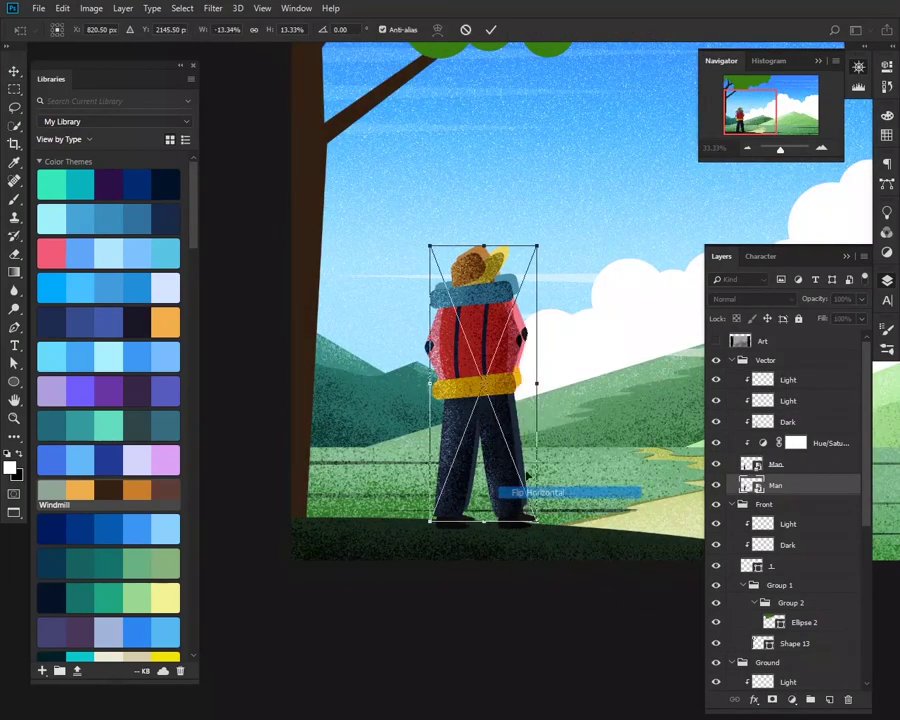
key(ctrl+t)
drag(486, 157, 486, 530)
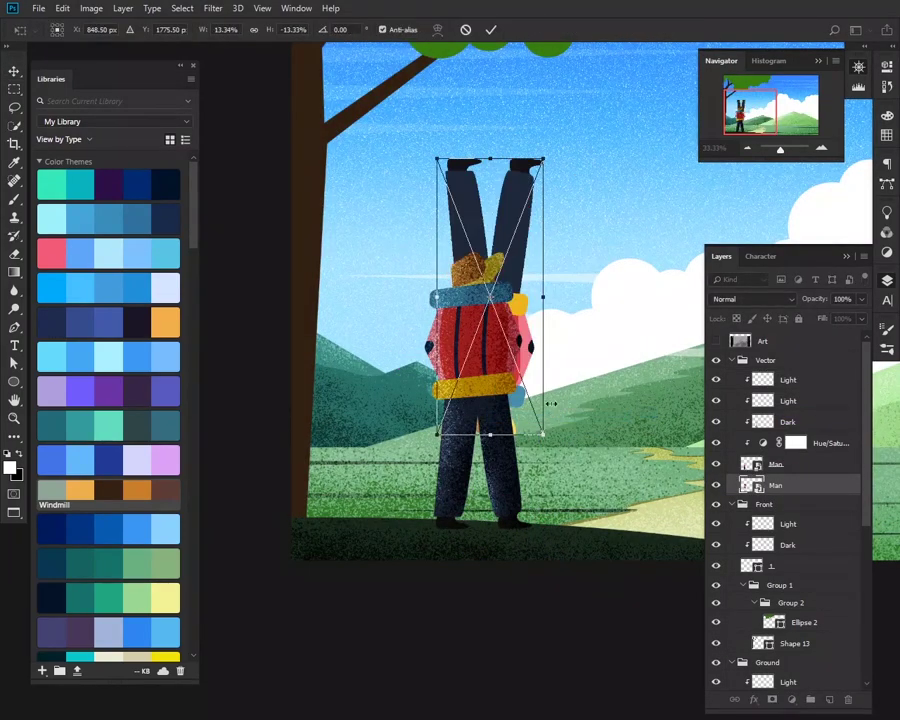
key(Return)
key(ctrl+t)
drag(502, 656, 519, 549)
key(Return)
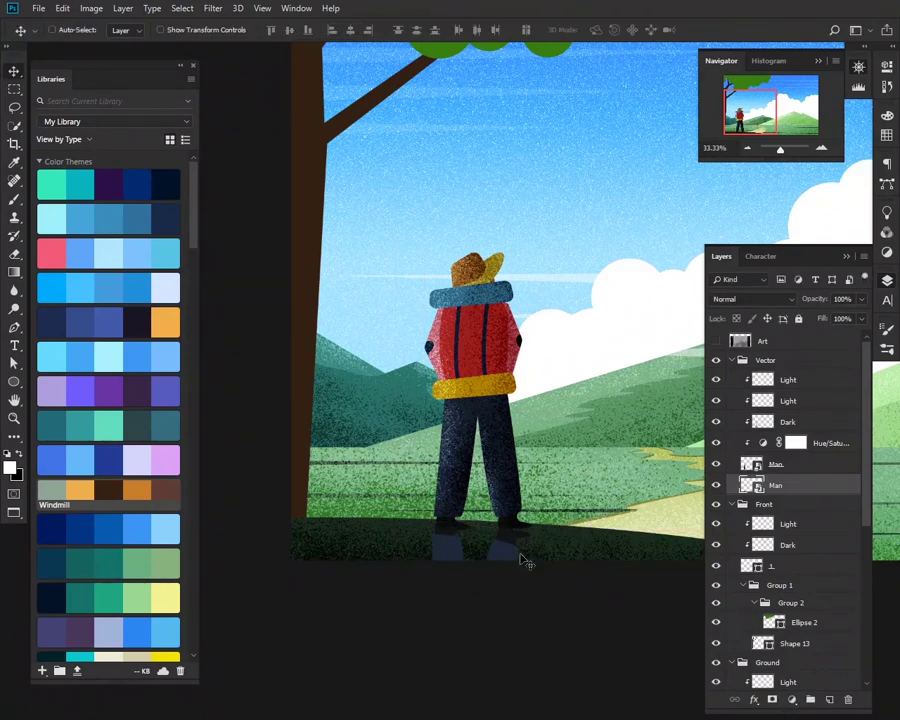
Step: Skew the flattened shadow sideways across the ground
key(ctrl+t)
key(ctrl+minus)
key(ctrl+minus)
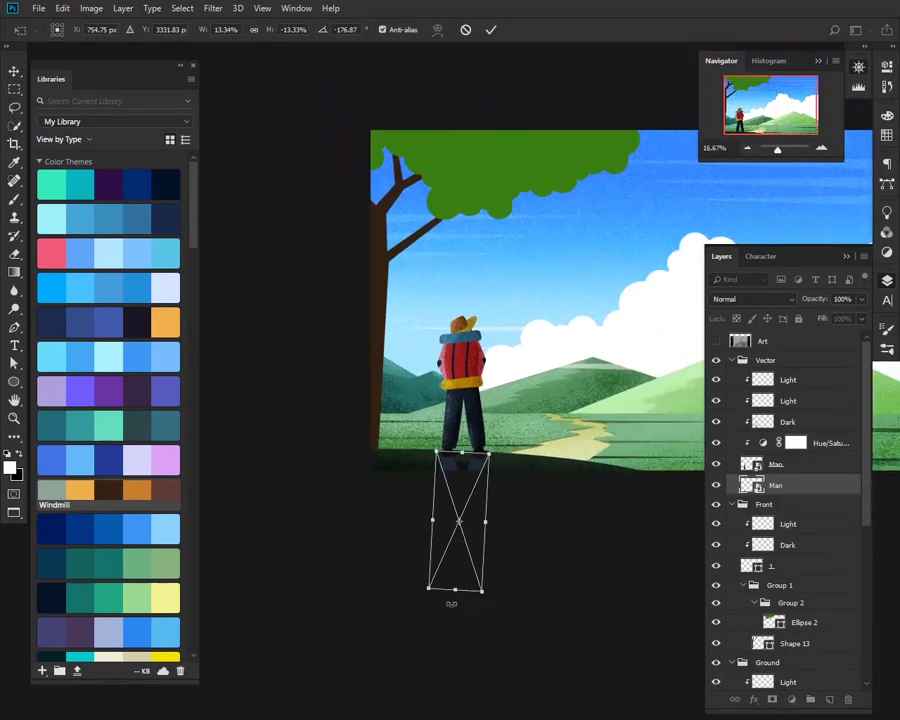
right_click(490, 508)
click(490, 531)
drag(460, 536, 592, 530)
key(Return)
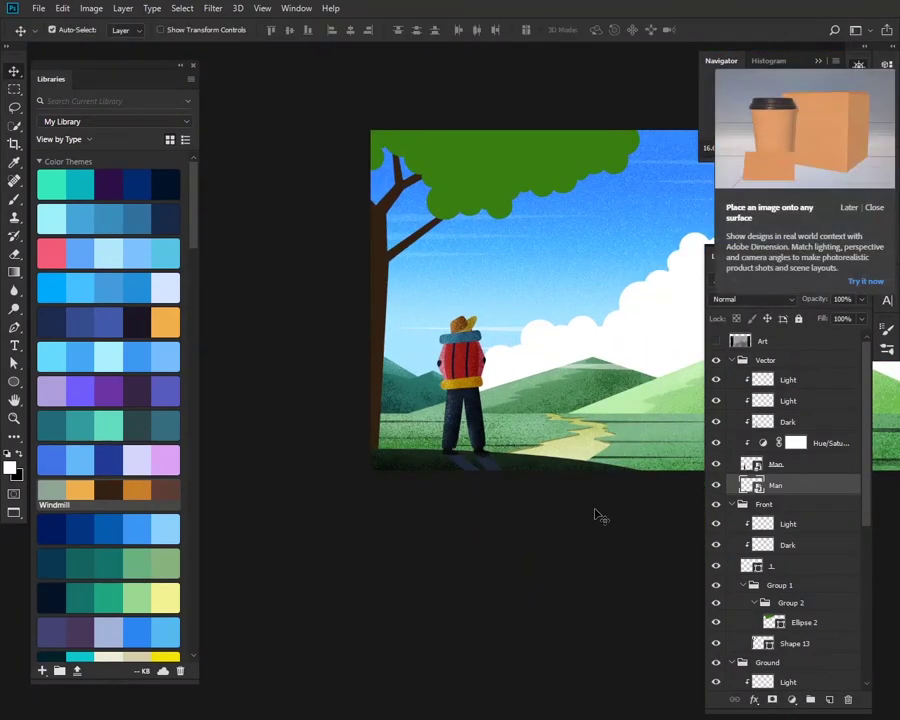
key(ctrl+plus)
key(ctrl+plus)
key(ctrl+plus)
Step: Give the shadow layer a #13151f Color Overlay layer style
double_click(800, 485)
click(611, 227)
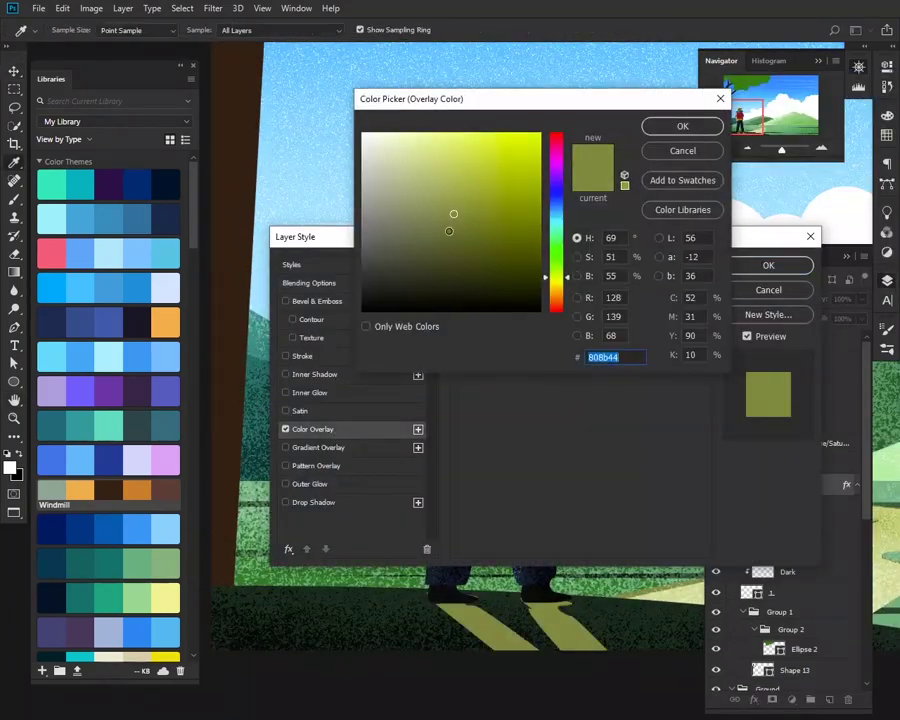
text(13151f)
click(705, 126)
click(751, 263)
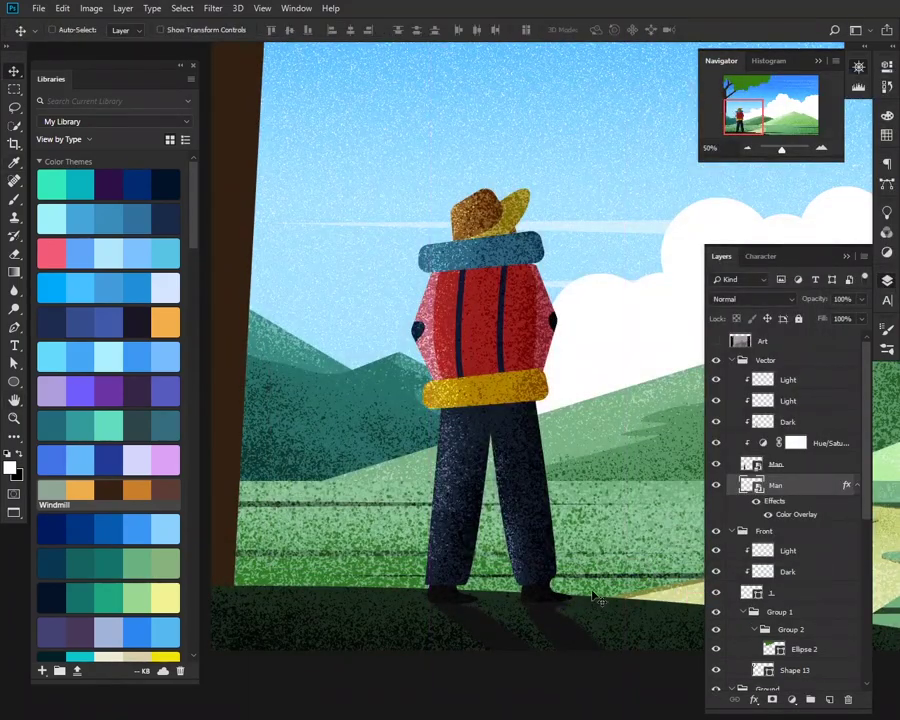
key(z)
drag(462, 407, 470, 372)
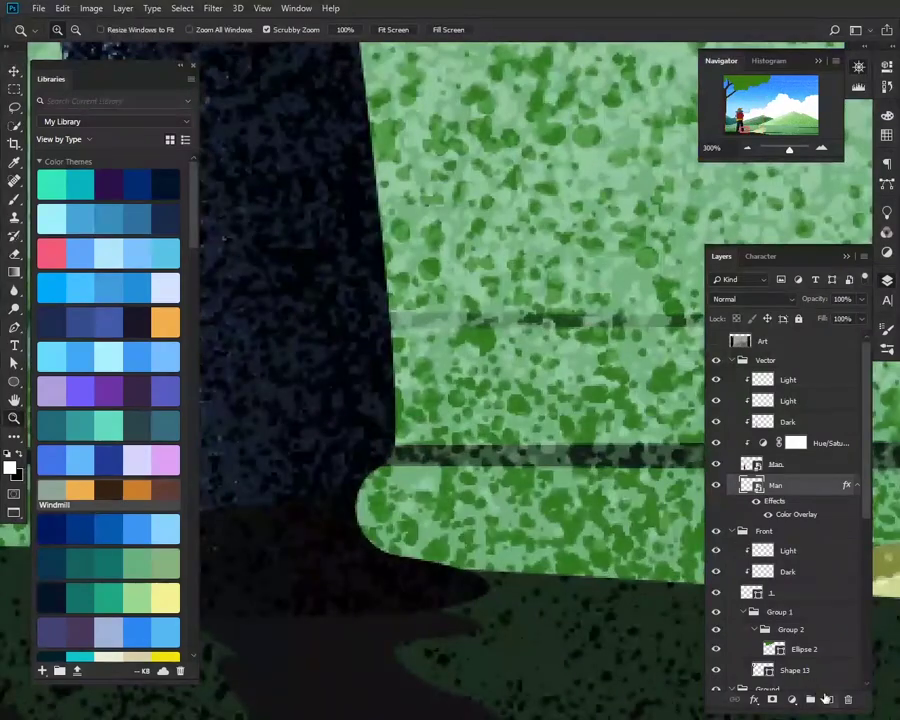
Step: Select the Hard Round brush from the general brush set and confirm a painting colour
key(b)
right_click(538, 360)
key(Escape)
right_click(510, 490)
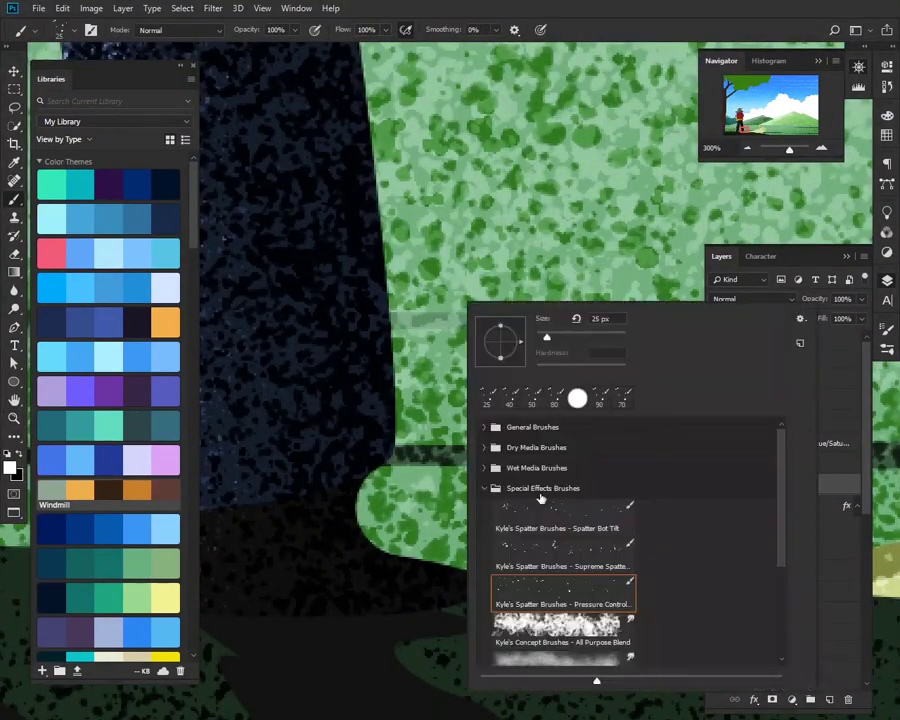
click(520, 427)
double_click(555, 490)
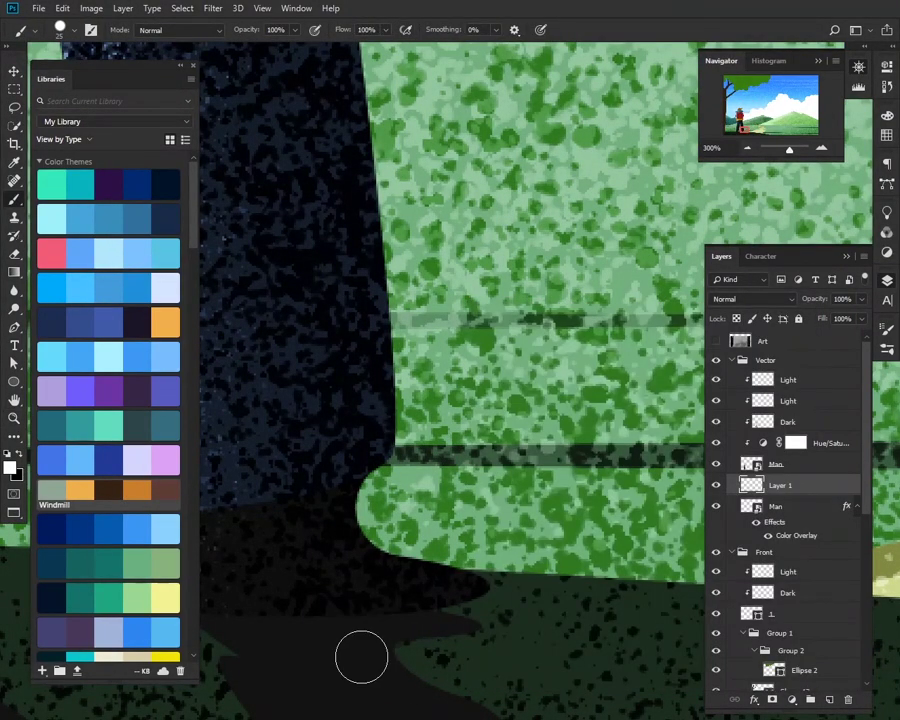
click(11, 464)
click(675, 125)
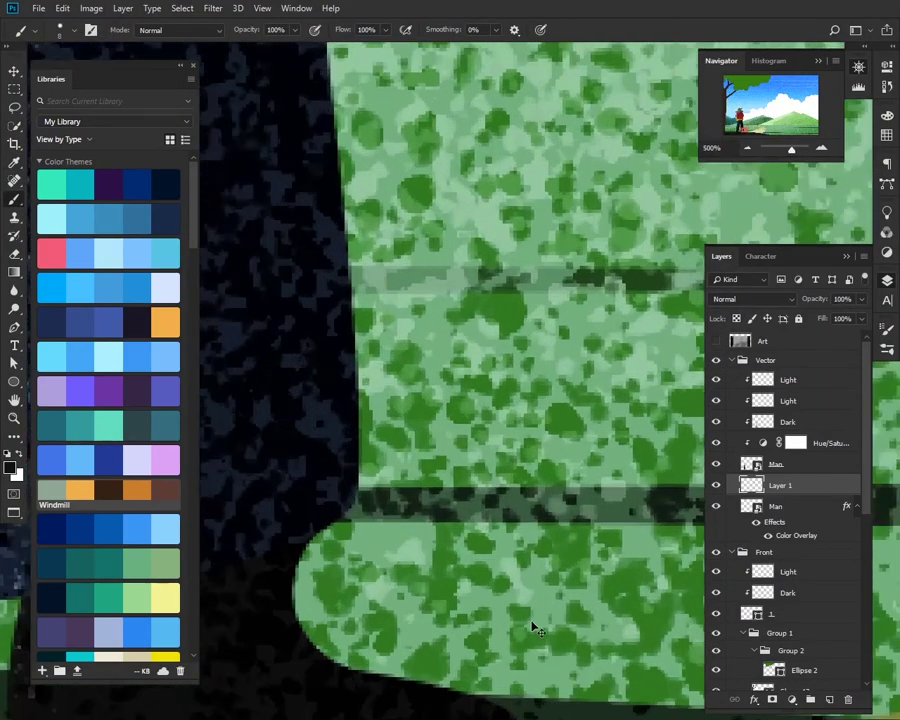
Step: Zoom to 33.33% on the hiker and tree trunk and set Layer 1 to Normal blending
scroll(350, 550, down, 2)
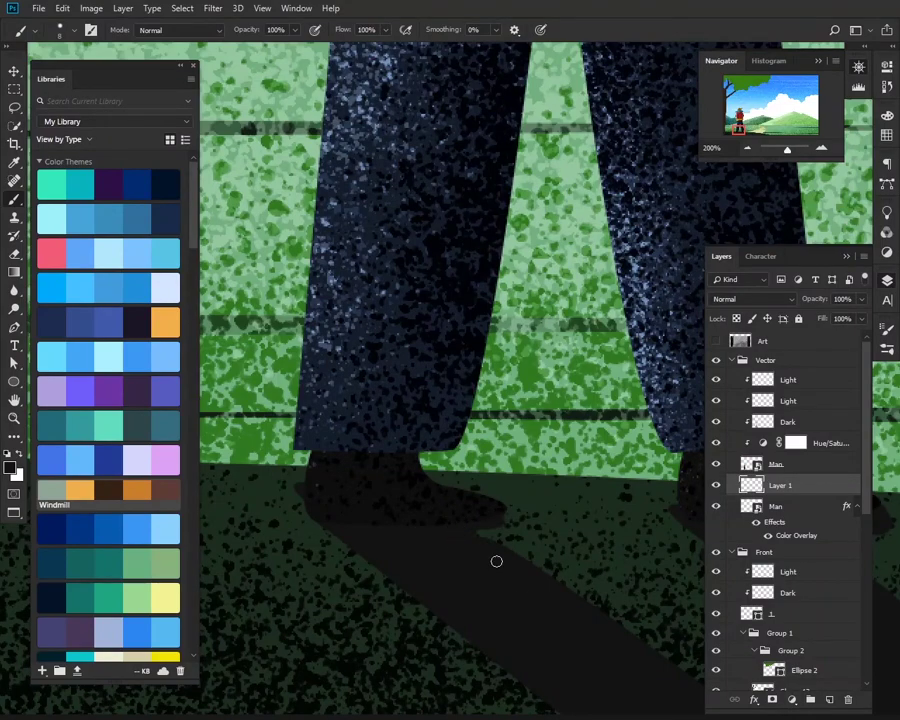
scroll(496, 561, down, 5)
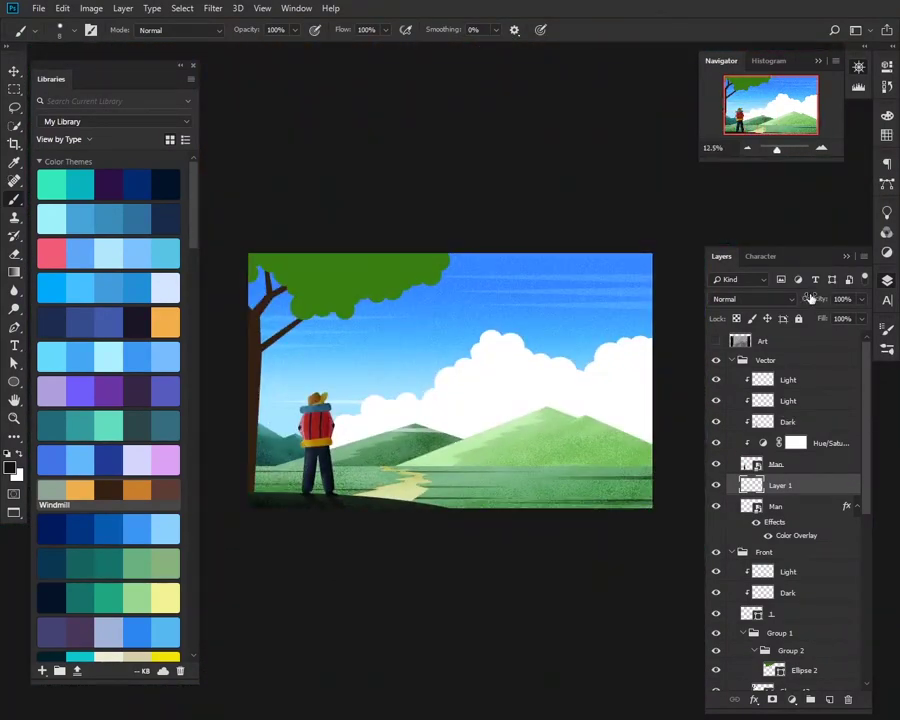
key(ctrl+plus)
key(ctrl+plus)
key(ctrl+plus)
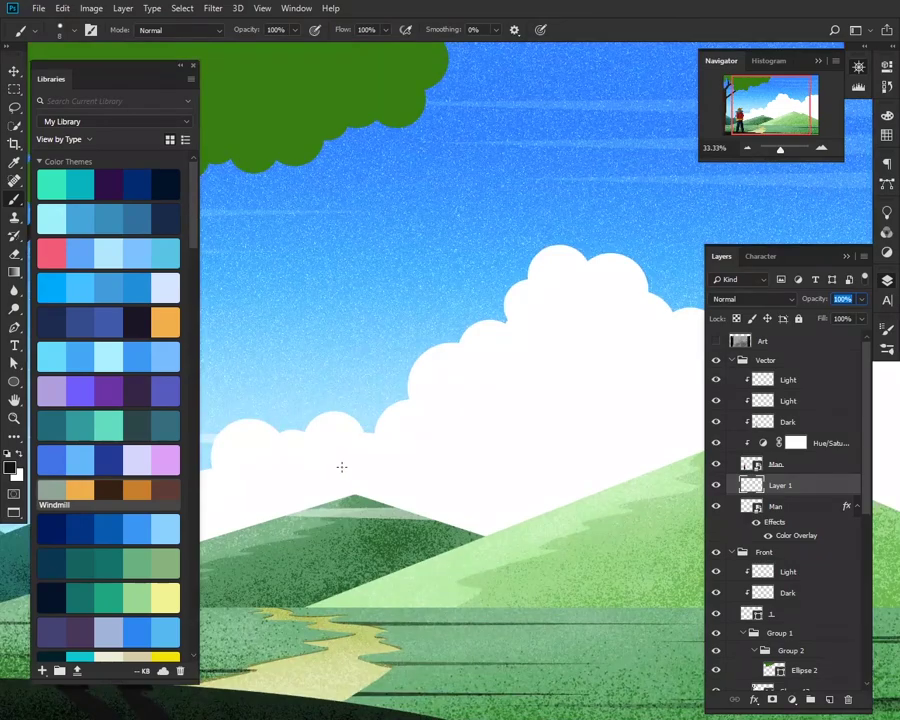
key(h)
drag(638, 422, 702, 306)
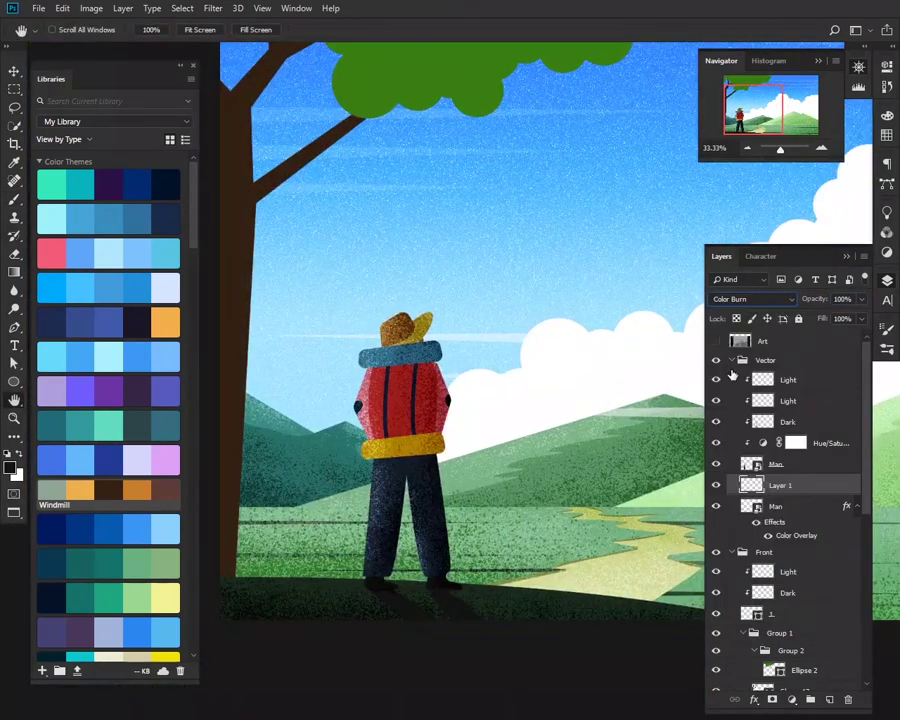
click(750, 299)
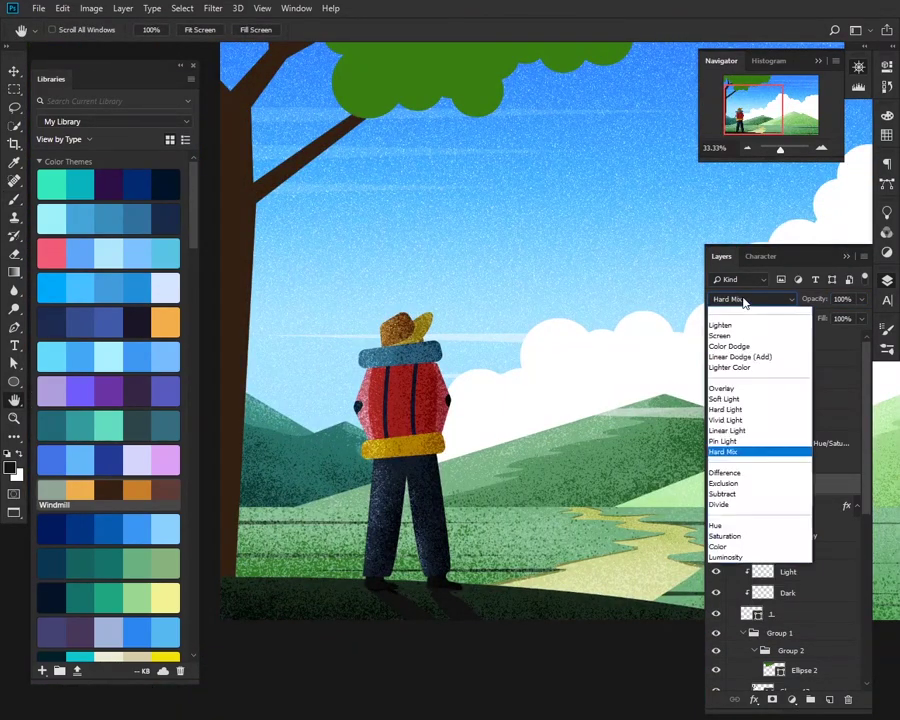
click(808, 304)
key(alt+bracketleft)
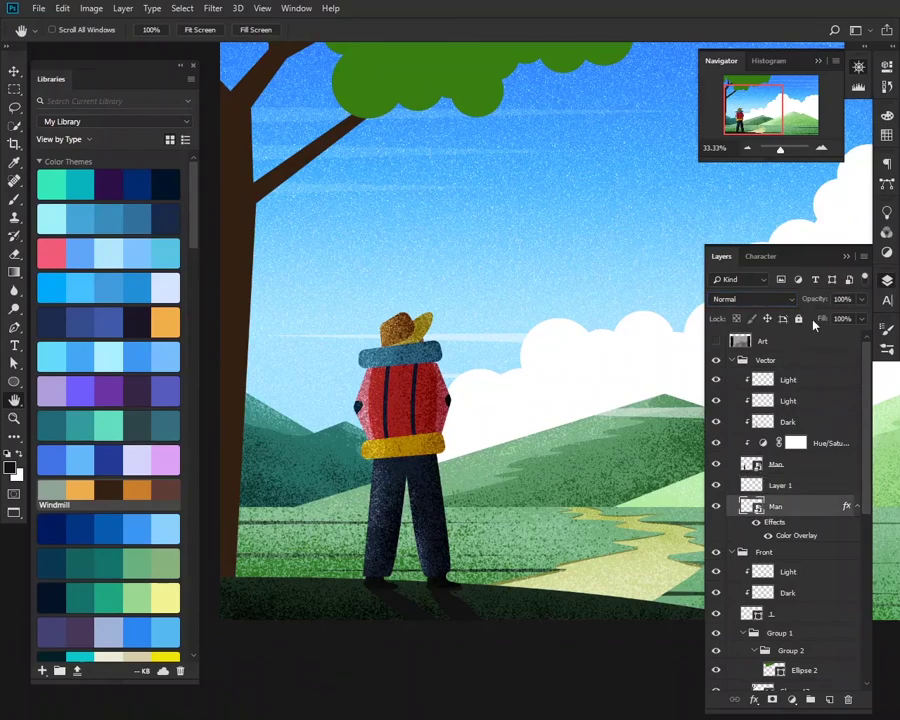
Step: Make a Man copy smart object of the shadow layer with Soft Light blending
click(752, 299)
scroll(752, 299, down, 2)
right_click(797, 342)
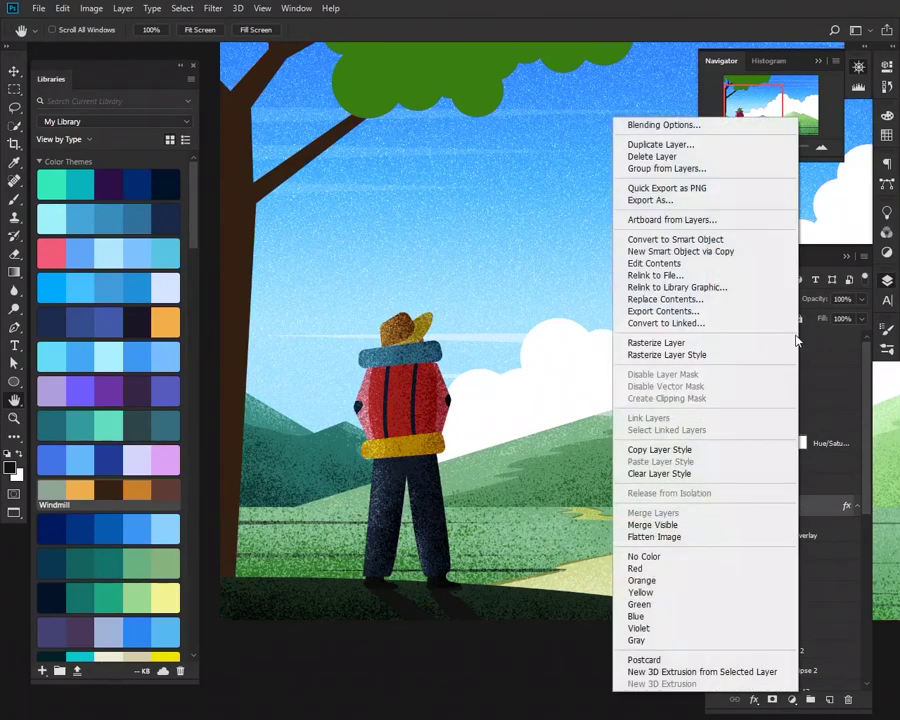
click(680, 251)
right_click(815, 511)
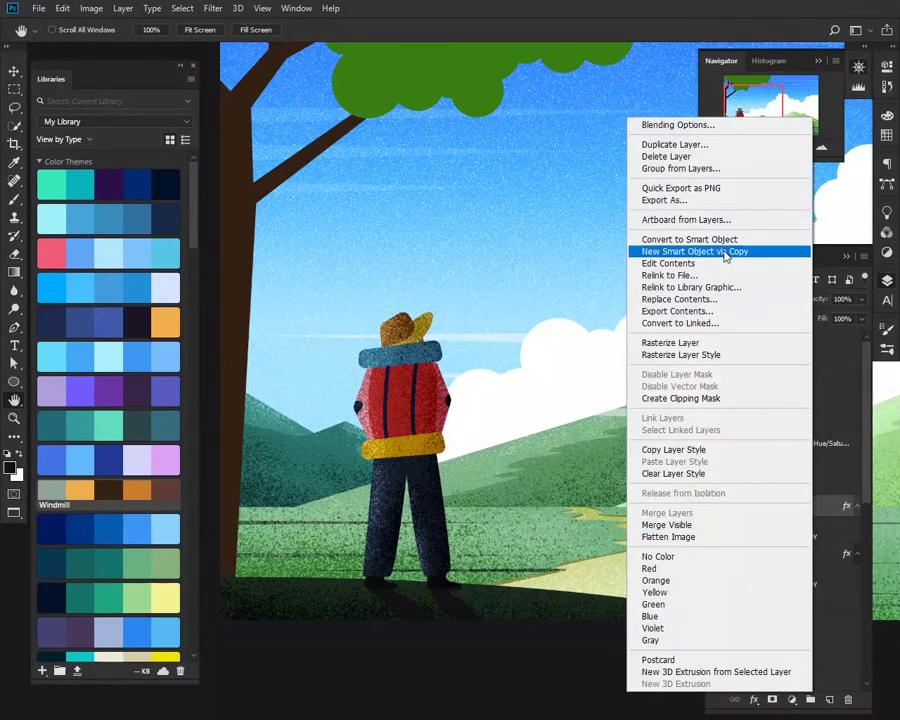
click(710, 238)
scroll(742, 305, down, 2)
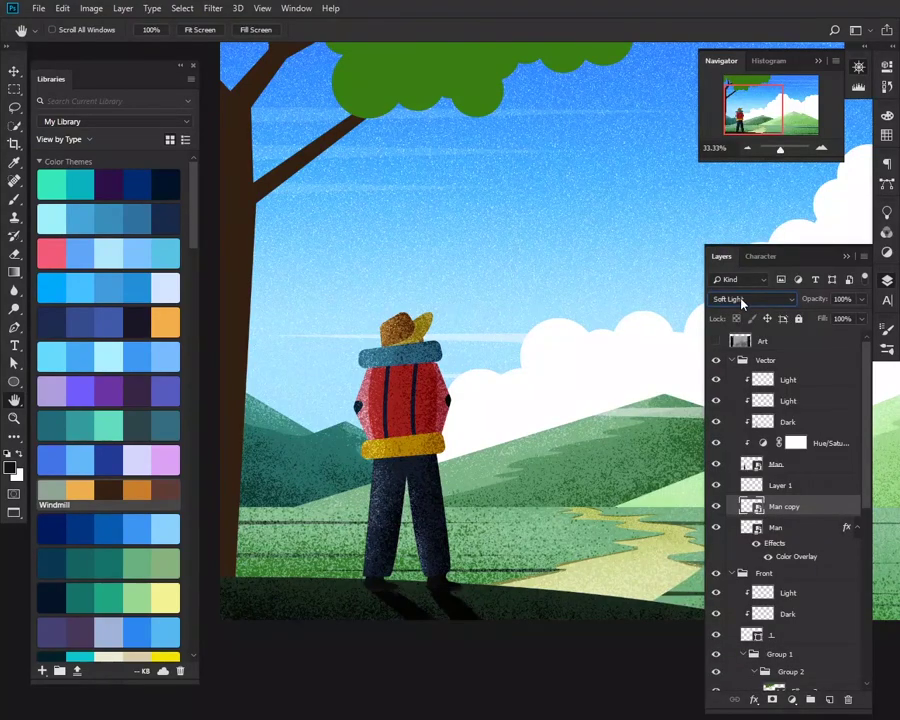
key(ctrl+minus)
key(ctrl+plus)
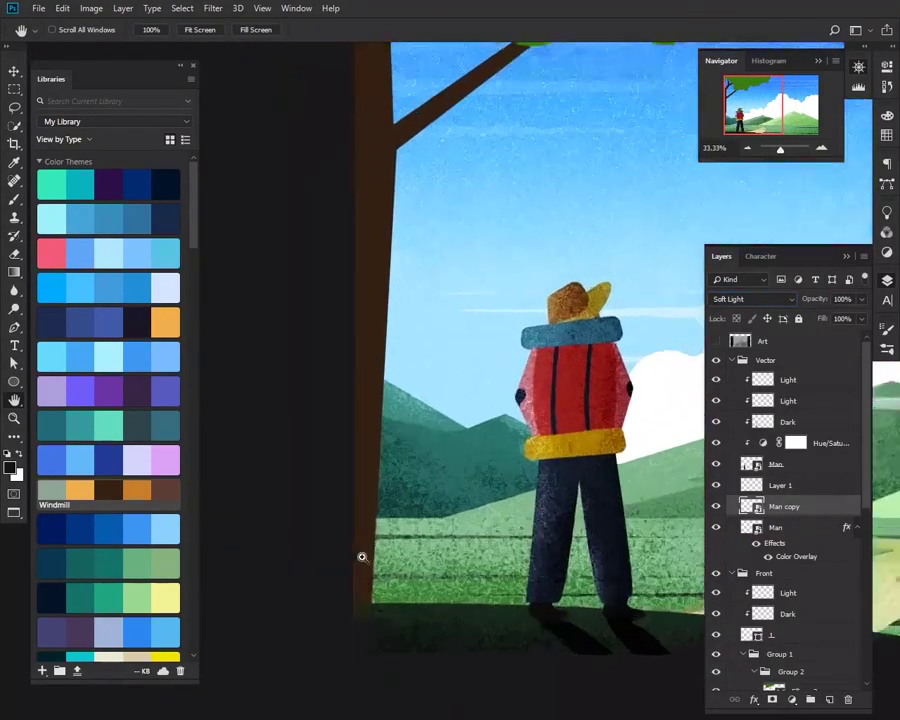
key(ctrl+plus)
Step: Draw a curved pen-shape grass blade beside the tree trunk base
key(p)
click(477, 581)
drag(533, 504, 594, 466)
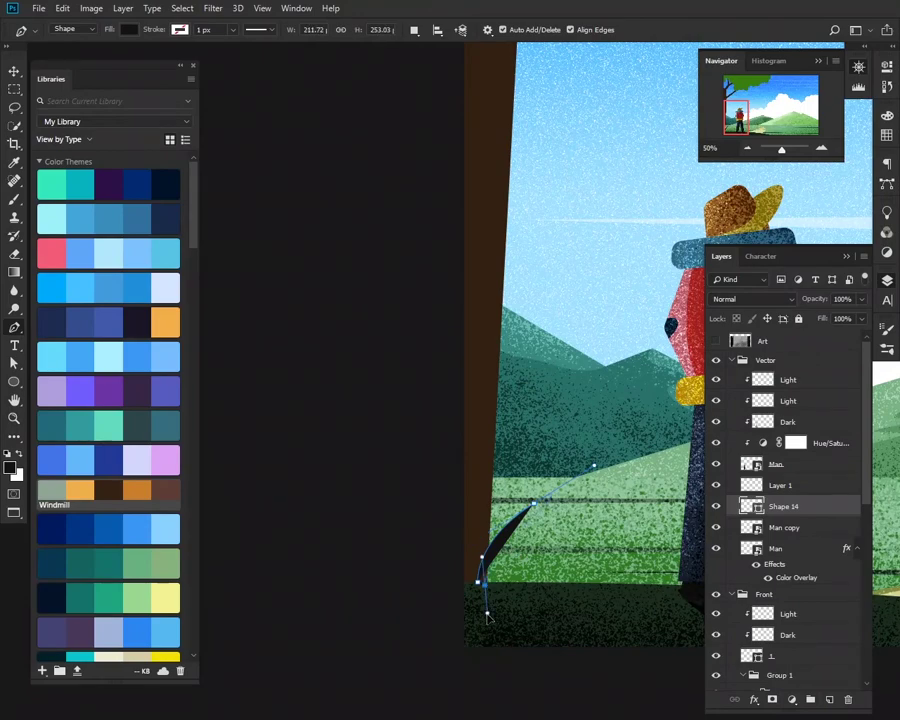
key(h)
drag(524, 540, 476, 535)
Step: Group Layer 1 with the Man copy shadow layer and move the grass blade into the Tree group
double_click(780, 484)
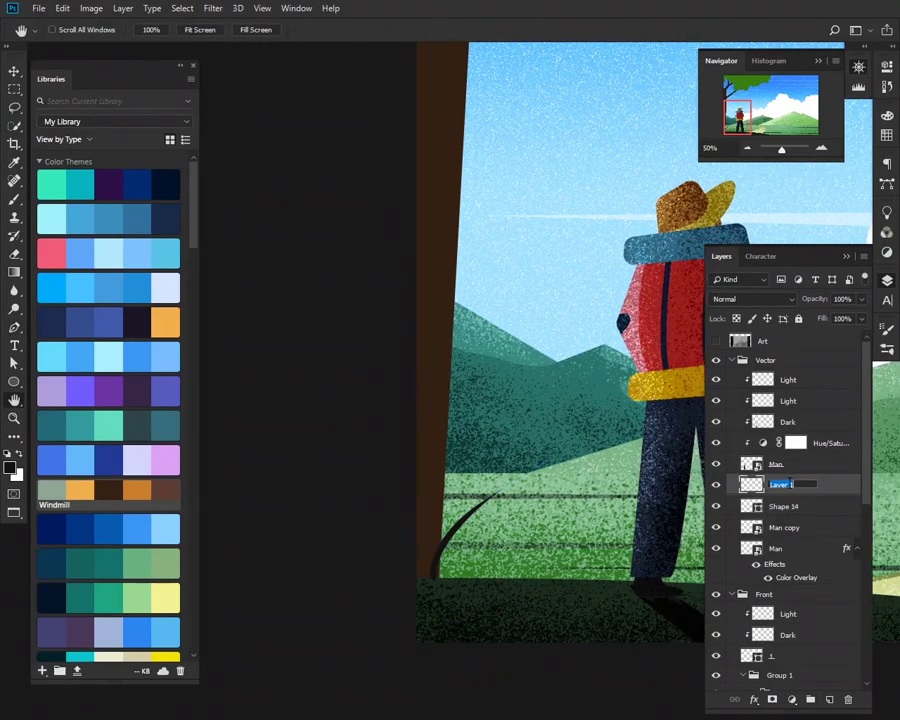
text(Shadow)
click(803, 525)
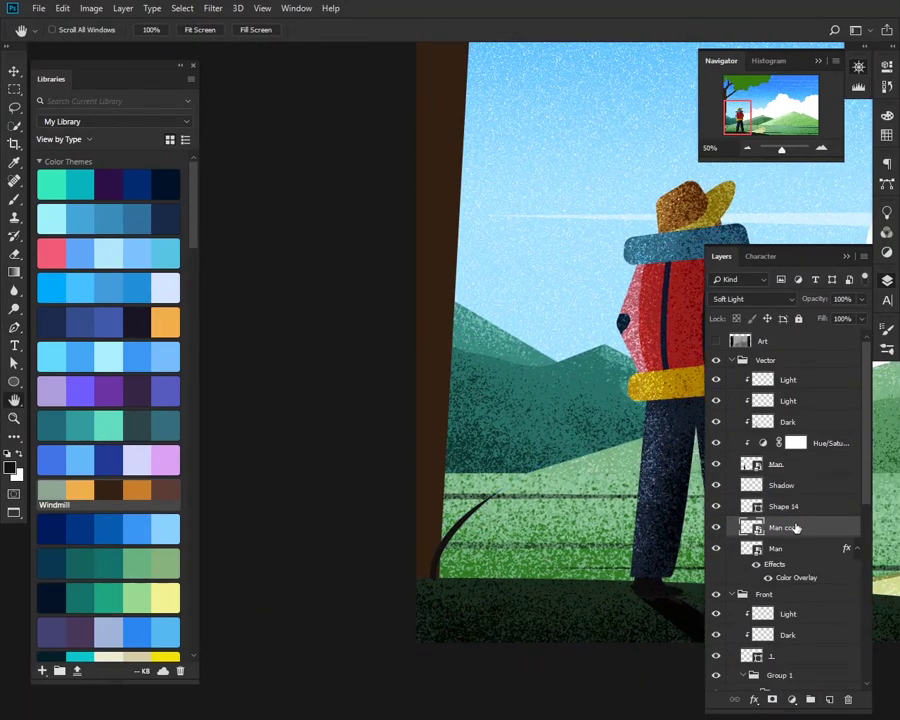
key(ctrl+g)
text(Shadow)
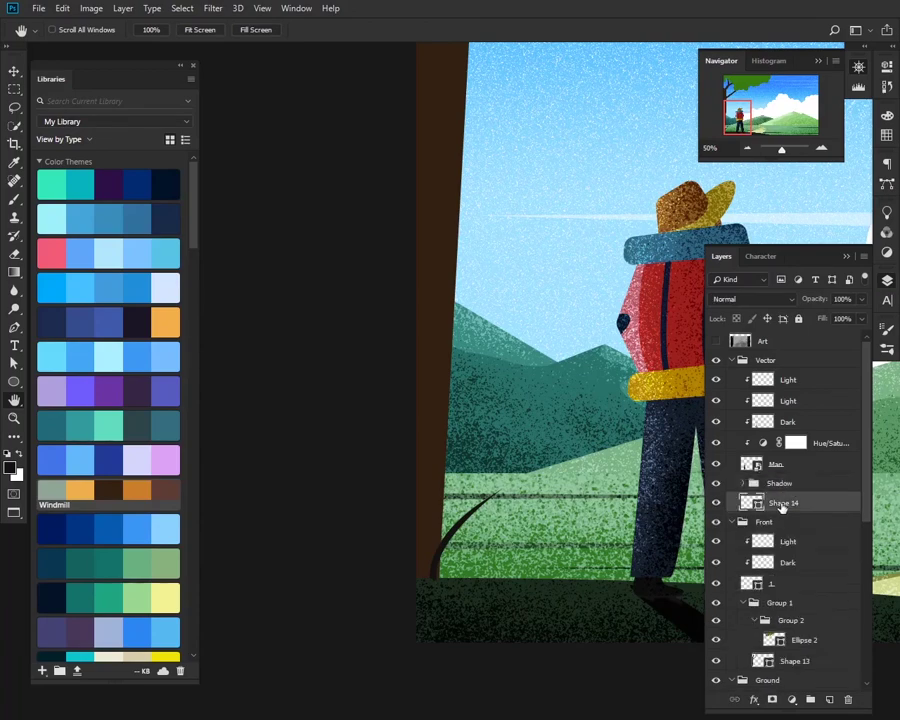
click(715, 522)
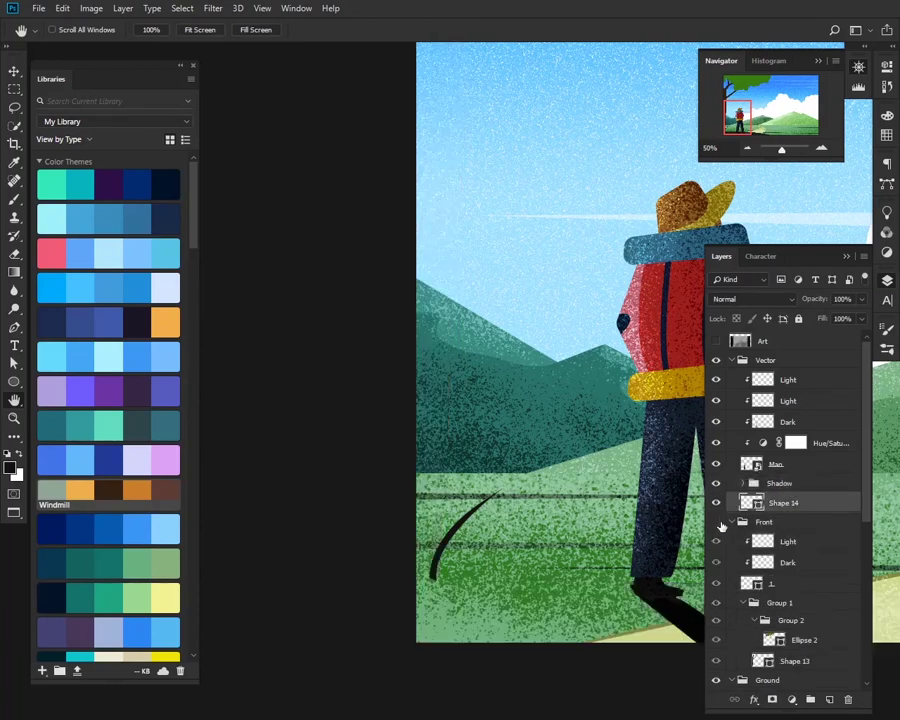
click(715, 522)
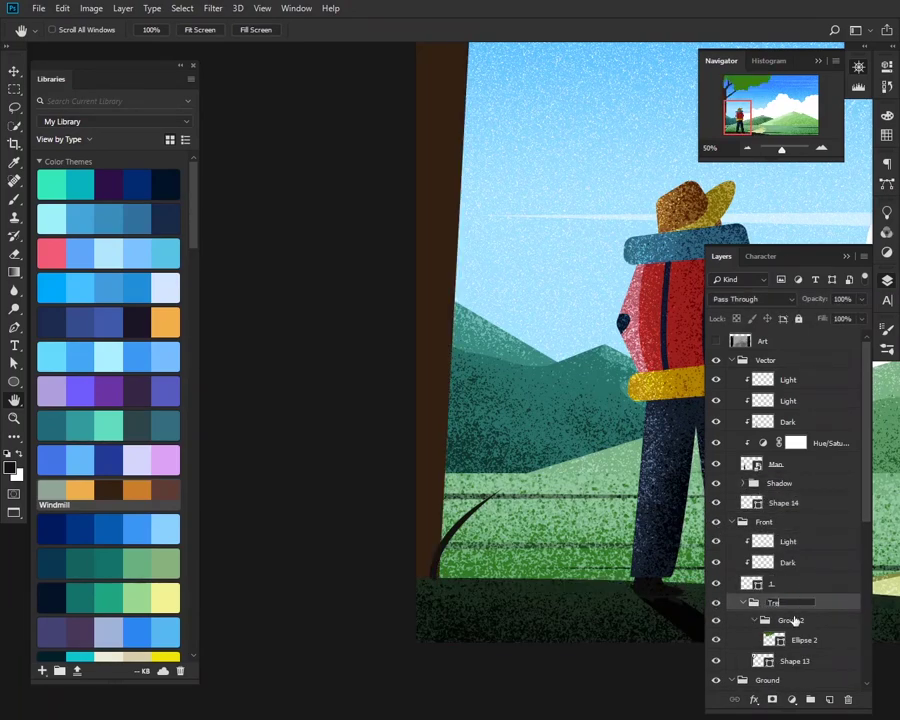
mouse_move(785, 503)
mouse_down()
mouse_move(832, 620)
mouse_move(812, 618)
mouse_up()
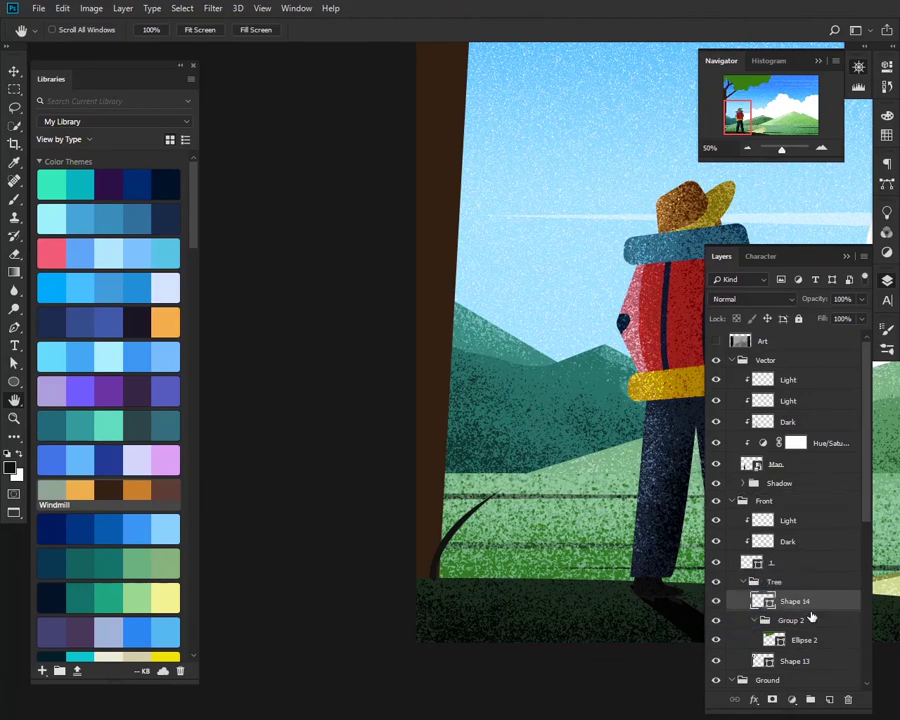
Step: Duplicate the grass blade and rotate the copy beside the first
key(ctrl+j)
drag(560, 400, 450, 495)
key(ctrl+t)
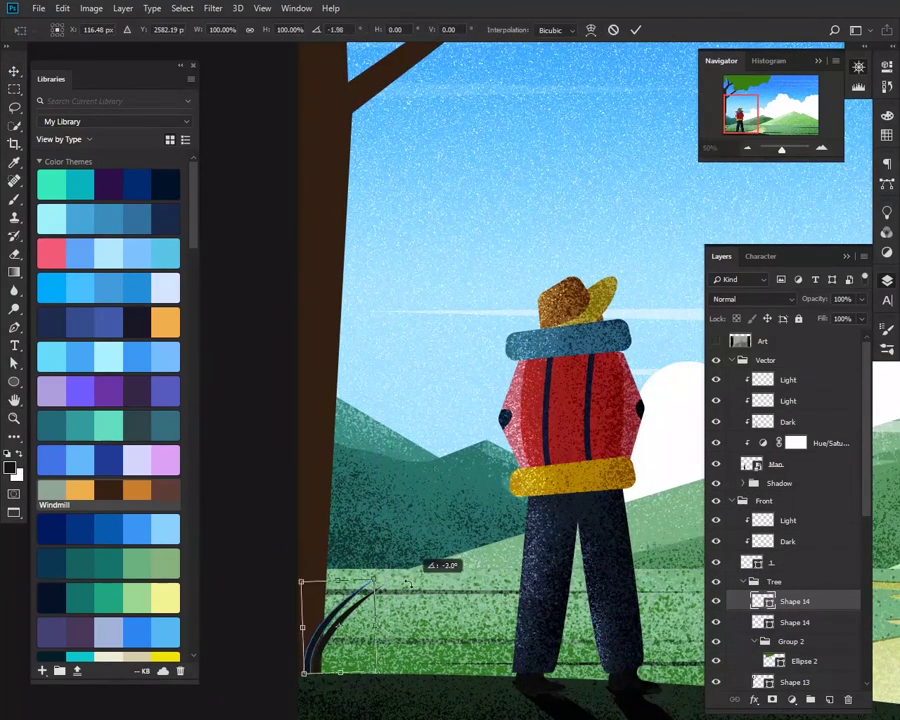
key(Return)
mouse_move(440, 620)
mouse_down()
mouse_move(408, 624)
mouse_move(395, 600)
mouse_move(404, 561)
mouse_up()
key(ctrl+t)
key(Return)
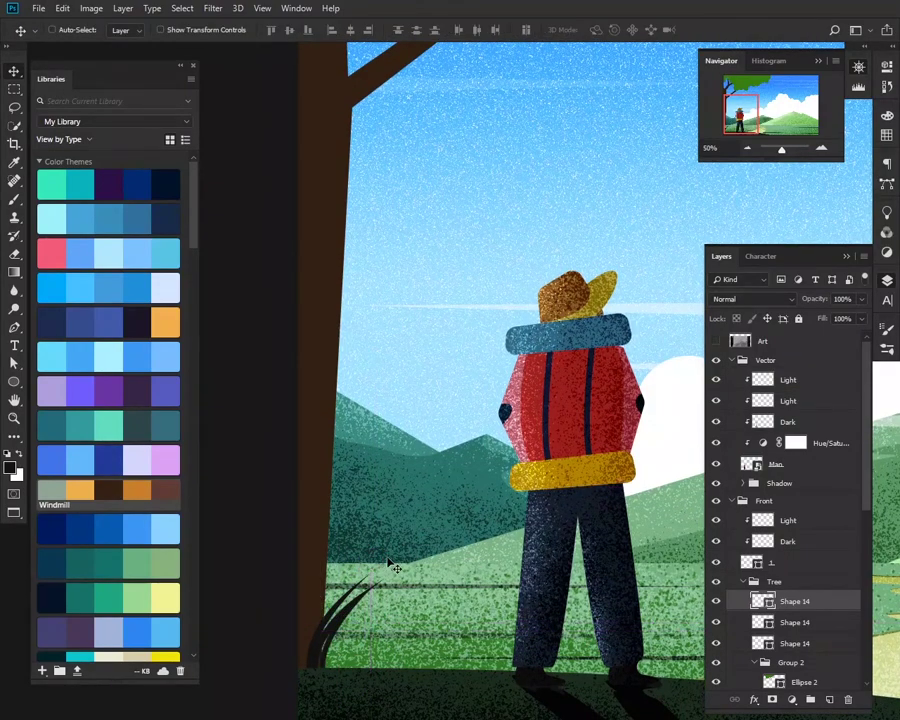
Step: Reshape and arrange the blades into a tuft at the trunk, then group them
key(ctrl+t)
key(Return)
shift+click(746, 643)
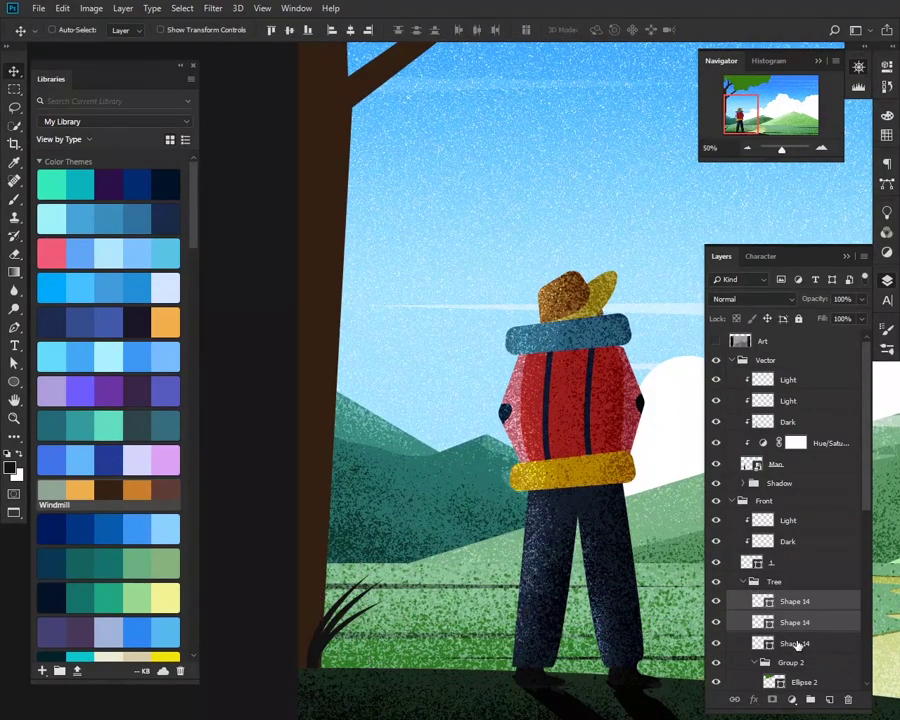
key(ctrl+j)
mouse_move(390, 620)
mouse_down()
mouse_move(370, 632)
mouse_move(422, 612)
mouse_up()
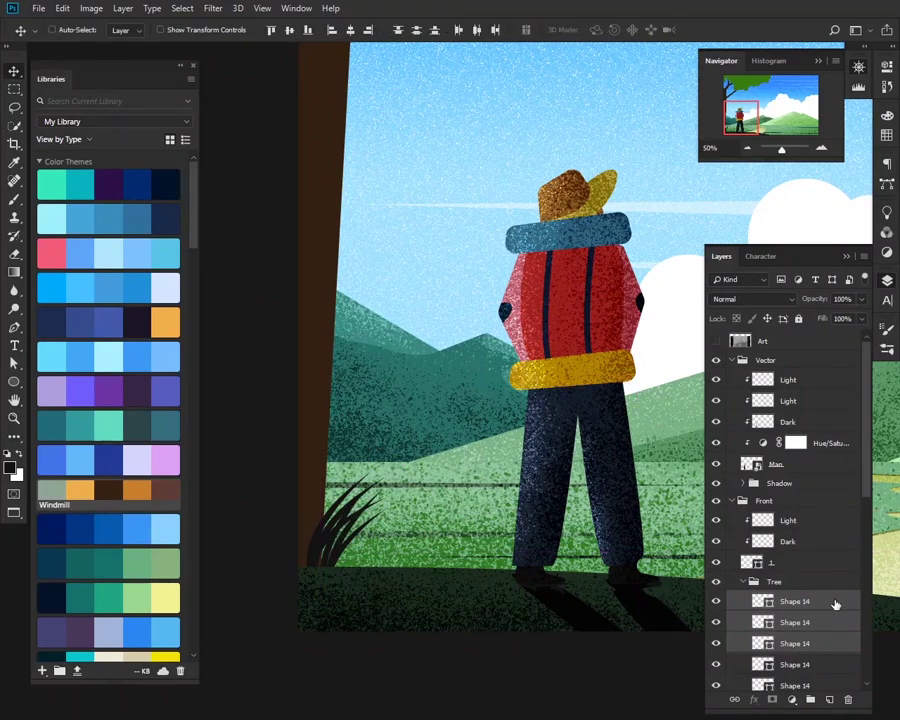
key(ctrl+g)
Step: With Auto-Select on, copy the grass tuft further left and select all tuft groups
click(756, 488)
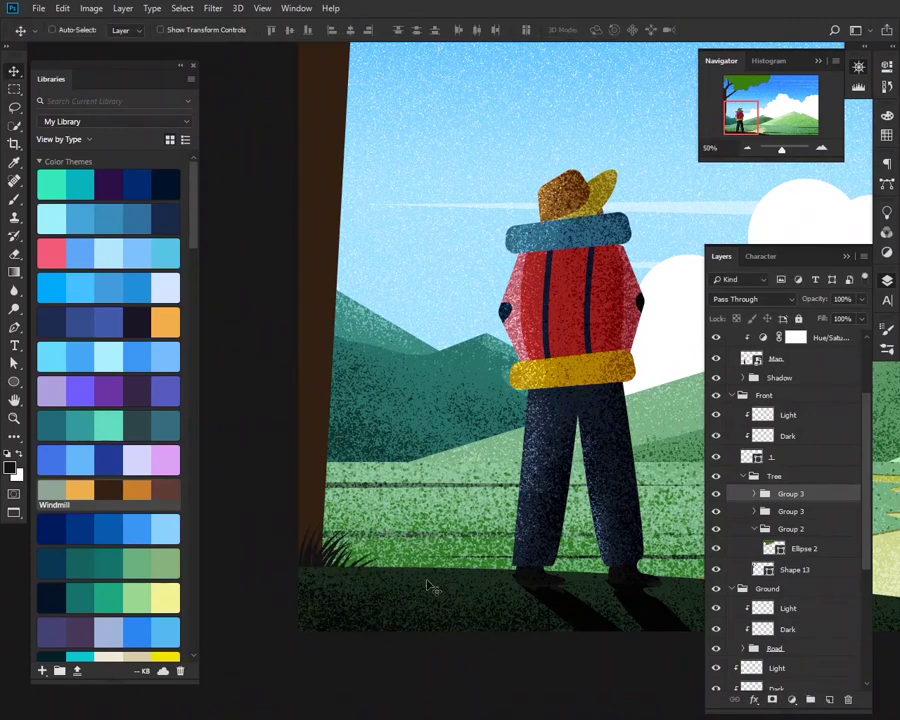
drag(509, 571, 266, 584)
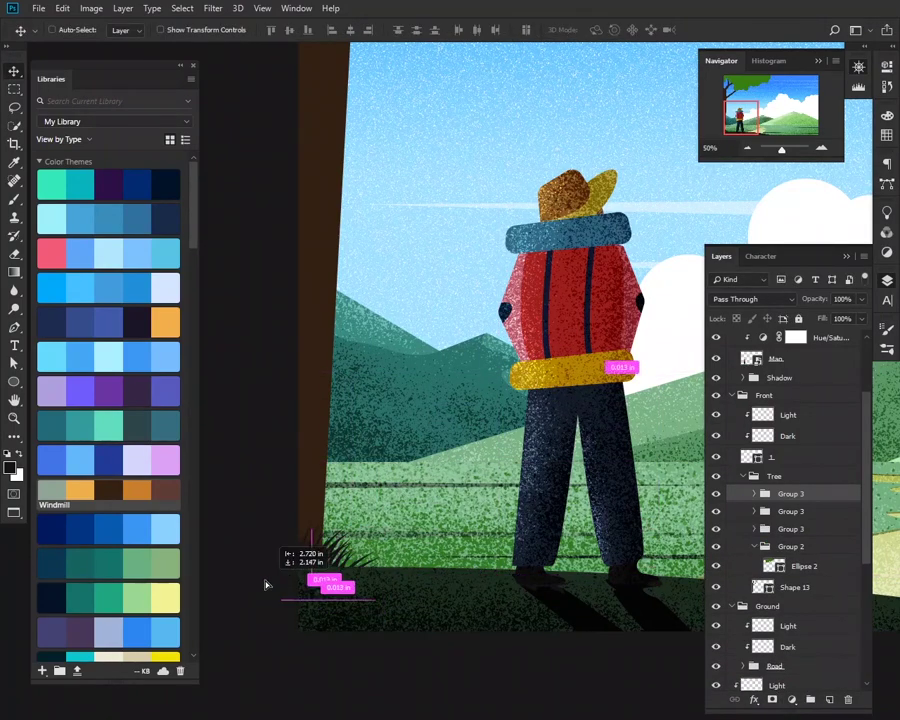
mouse_move(380, 553)
mouse_down()
mouse_move(370, 515)
mouse_move(345, 548)
mouse_up()
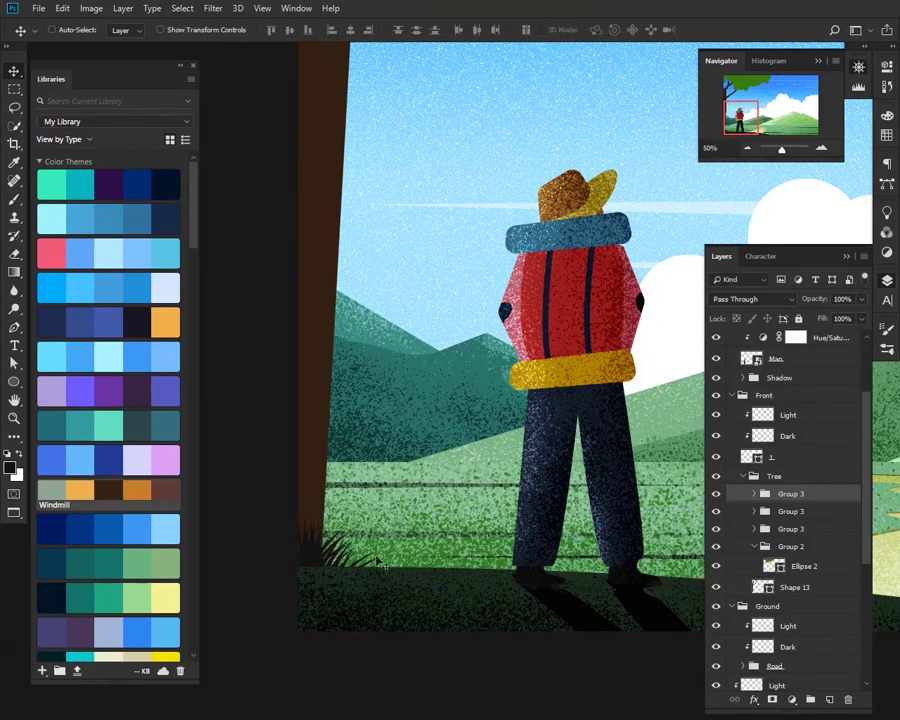
shift+click(812, 529)
Step: Group the three grass tufts and rename the foliage and trunk layers Leaf and Tree
key(ctrl+g)
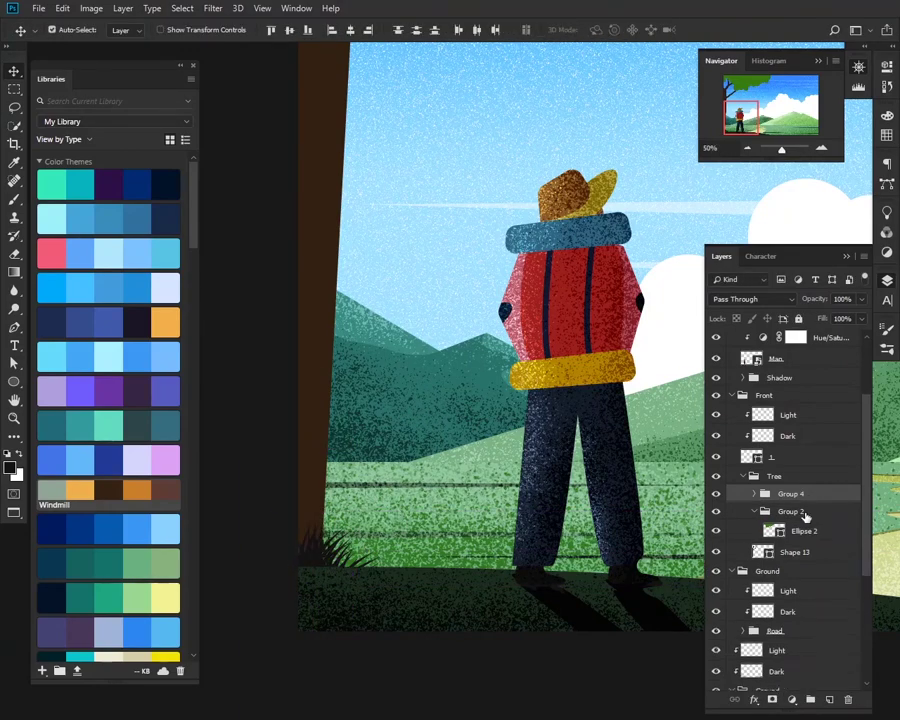
double_click(791, 511)
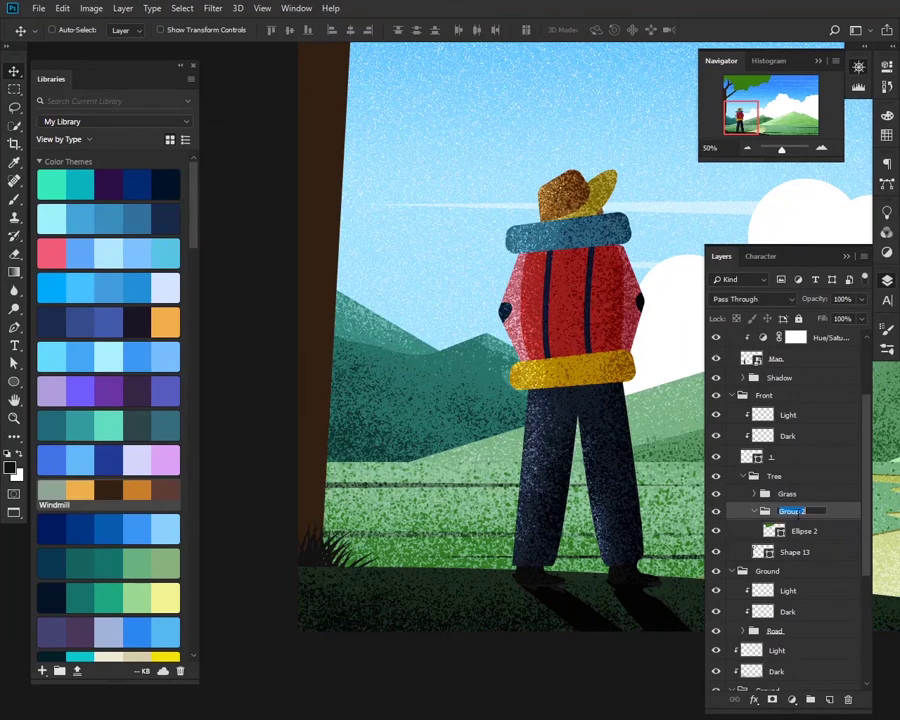
text(Leaf)
key(Tab)
key(Tab)
text(Tree)
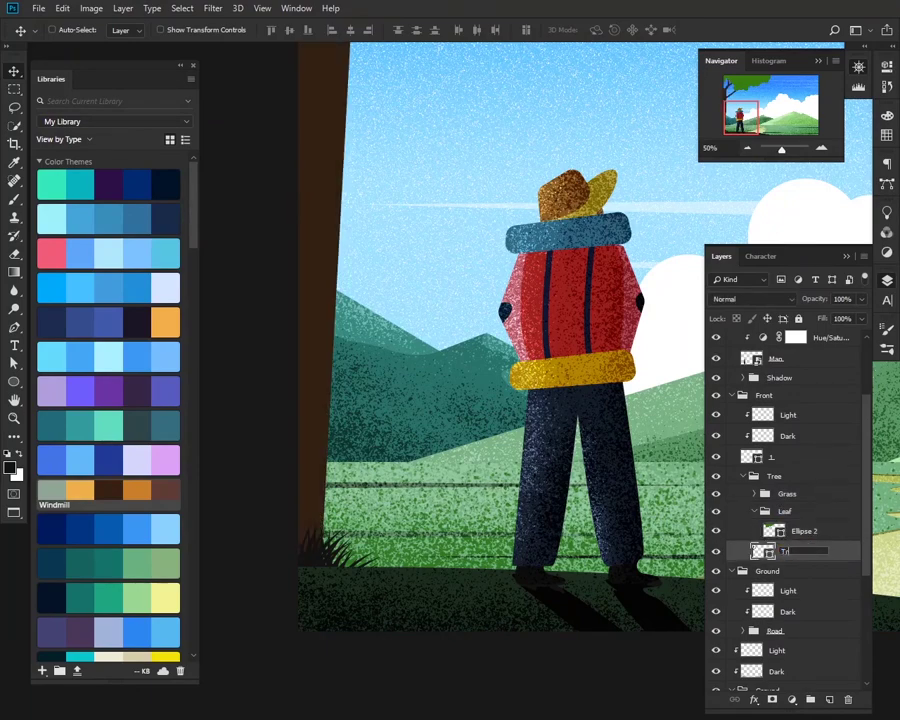
key(shift+Tab)
Step: Give the Grass group a dark green Color Overlay layer style
double_click(816, 491)
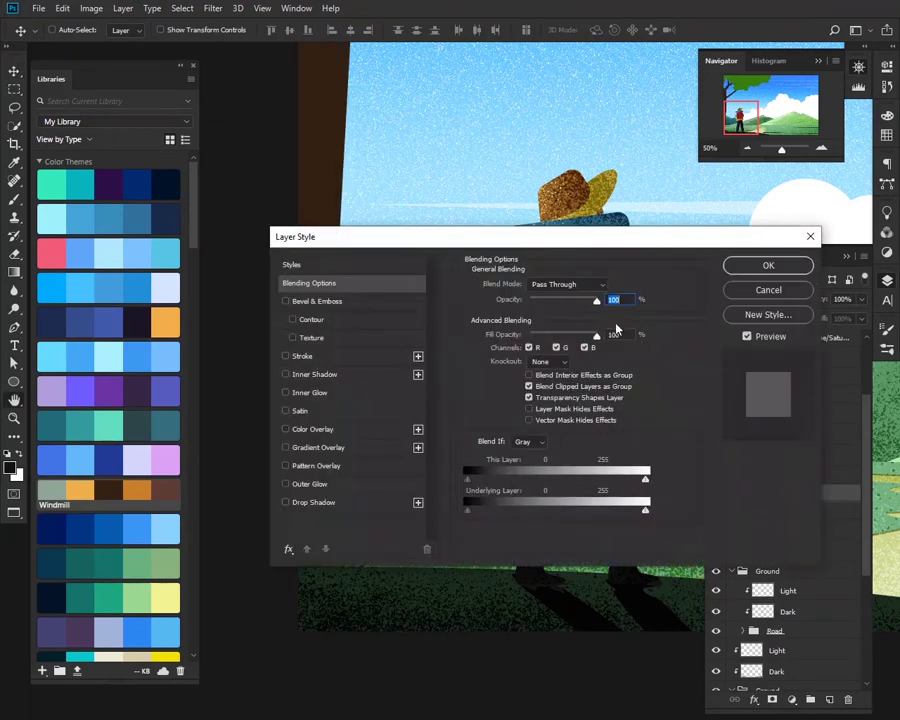
click(312, 429)
click(606, 286)
click(450, 285)
click(682, 126)
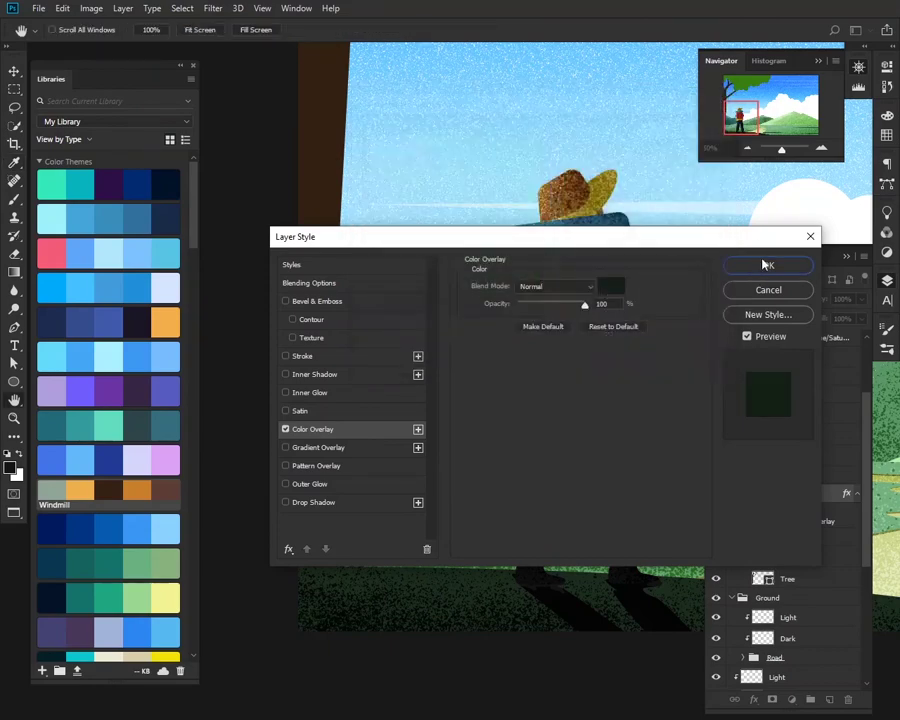
click(768, 265)
scroll(468, 380, down, 1)
key(h)
scroll(526, 321, up, 1)
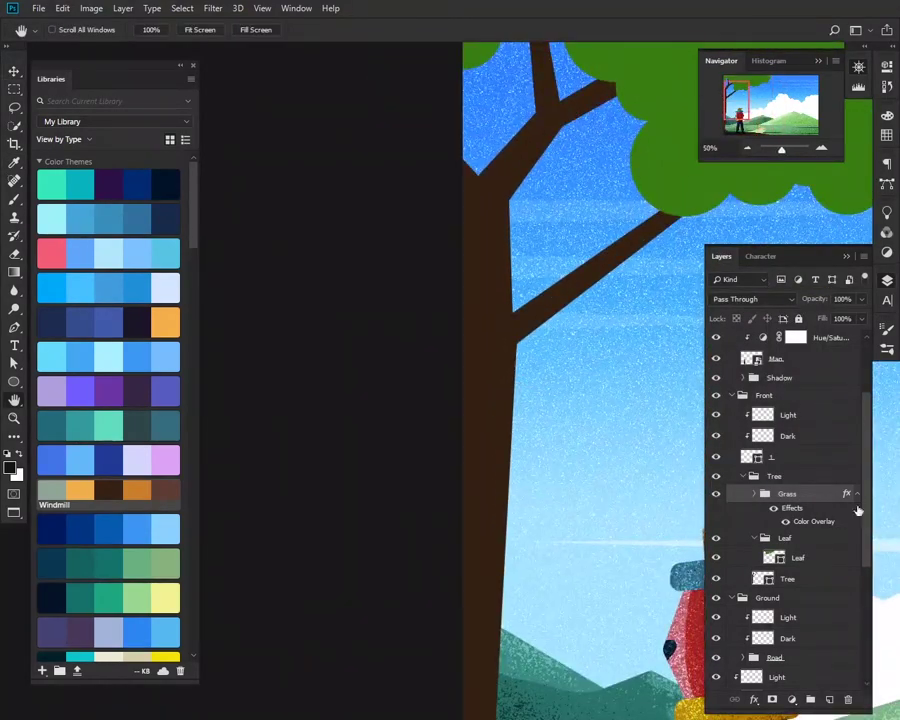
click(857, 494)
Step: Add two new layers above Leaf, naming the lower one Dark and the upper one Light
click(811, 531)
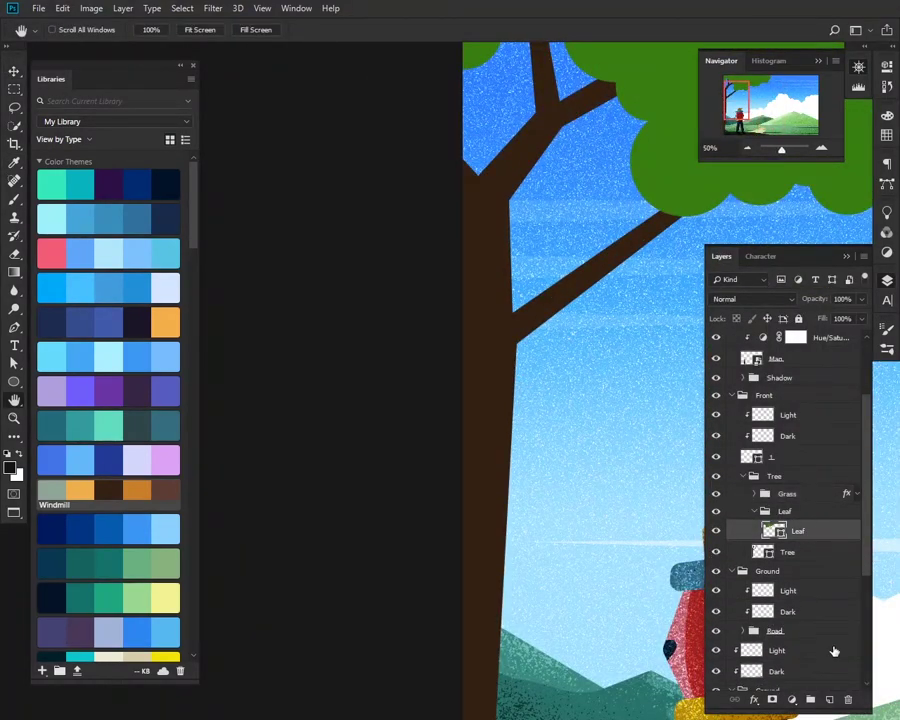
click(829, 699)
click(829, 699)
double_click(799, 552)
text(Dark)
double_click(804, 531)
text(Light)
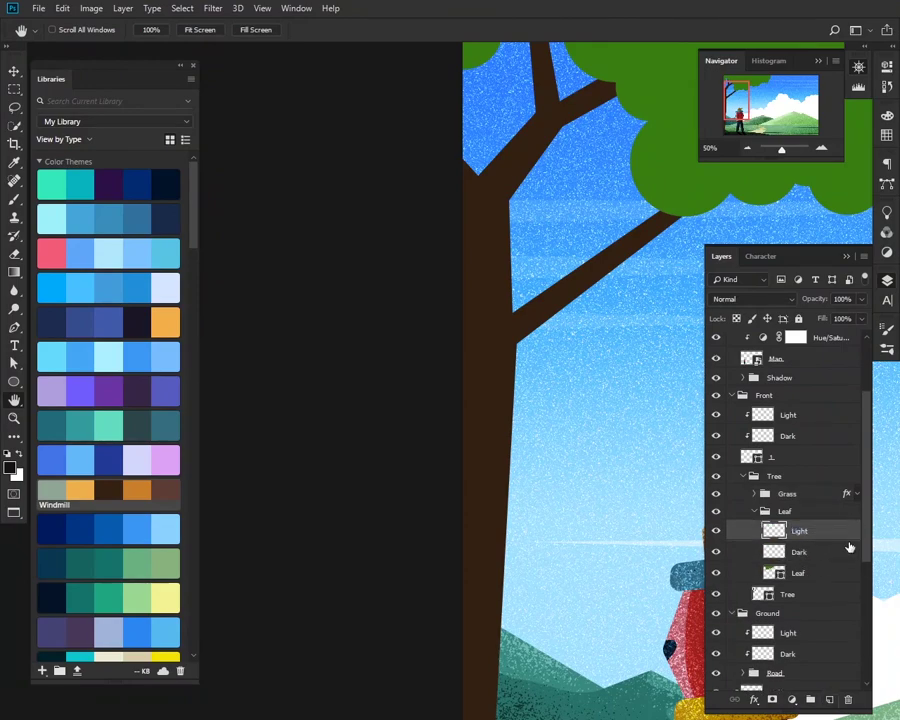
Step: Copy the Light and Dark layers onto the trunk and choose a spatter brush
shift+click(810, 558)
drag(829, 555, 795, 600)
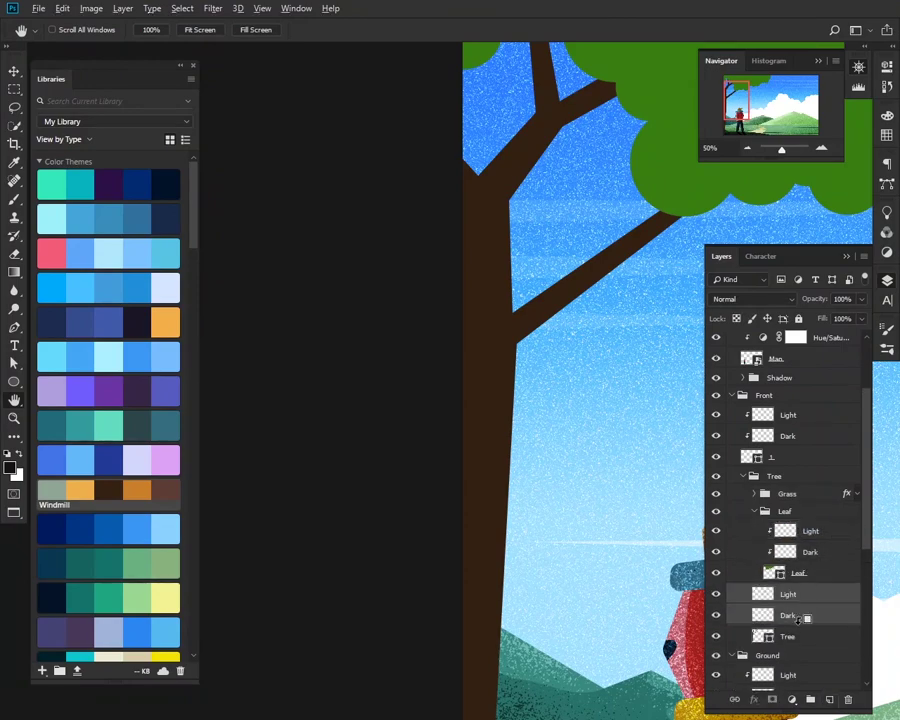
key(b)
right_click(474, 382)
click(487, 427)
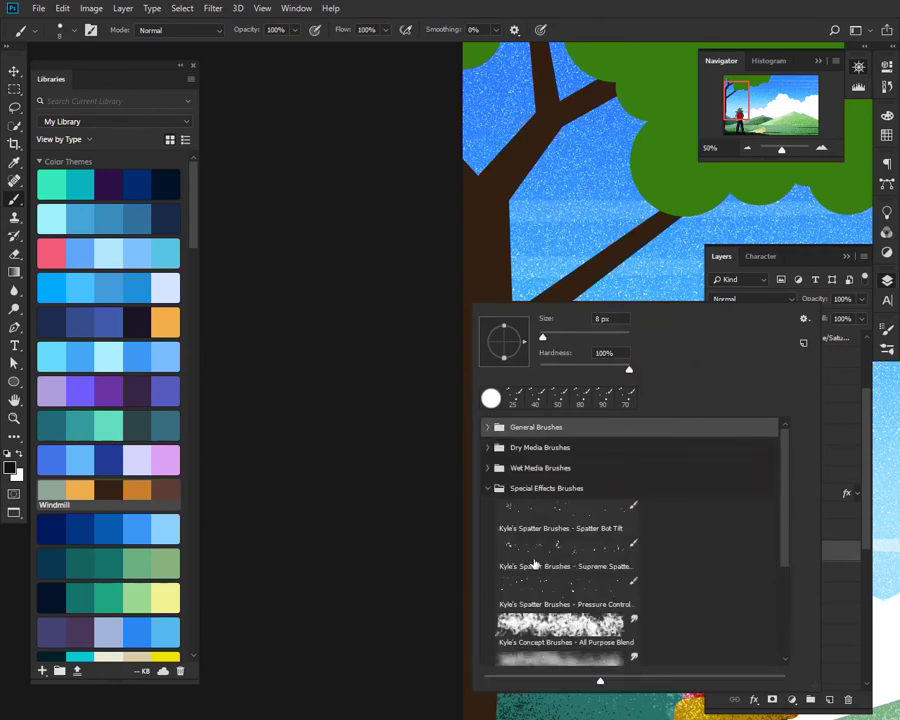
key(Escape)
Step: Paint white spatter speckles on the canopy's right and lower-left edges on the Light layer
scroll(619, 382, down, 1)
scroll(619, 382, down, 1)
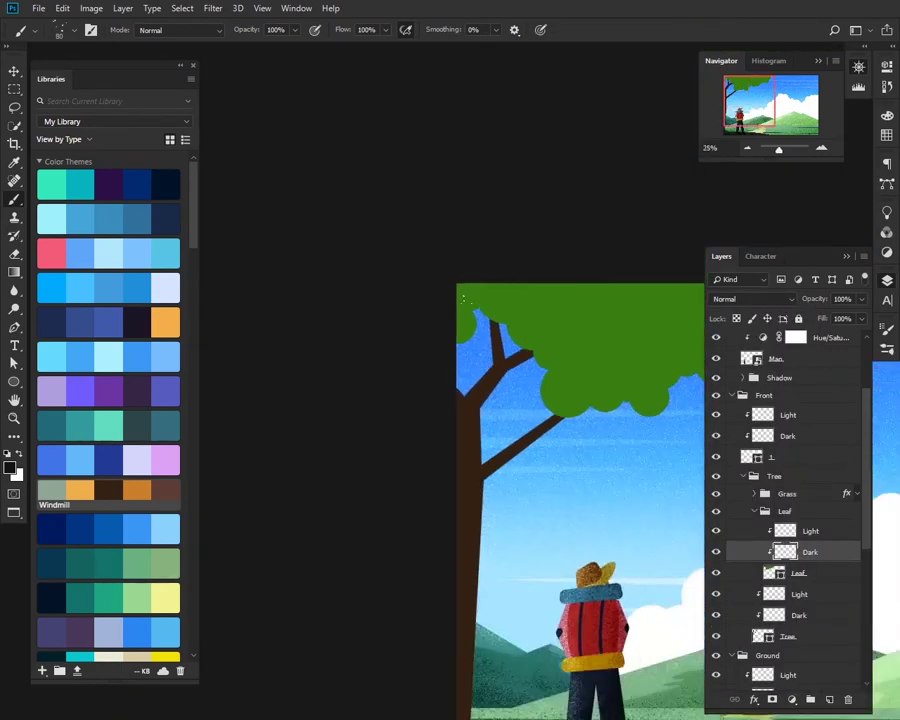
scroll(619, 382, down, 1)
scroll(619, 382, down, 1)
drag(619, 382, 456, 372)
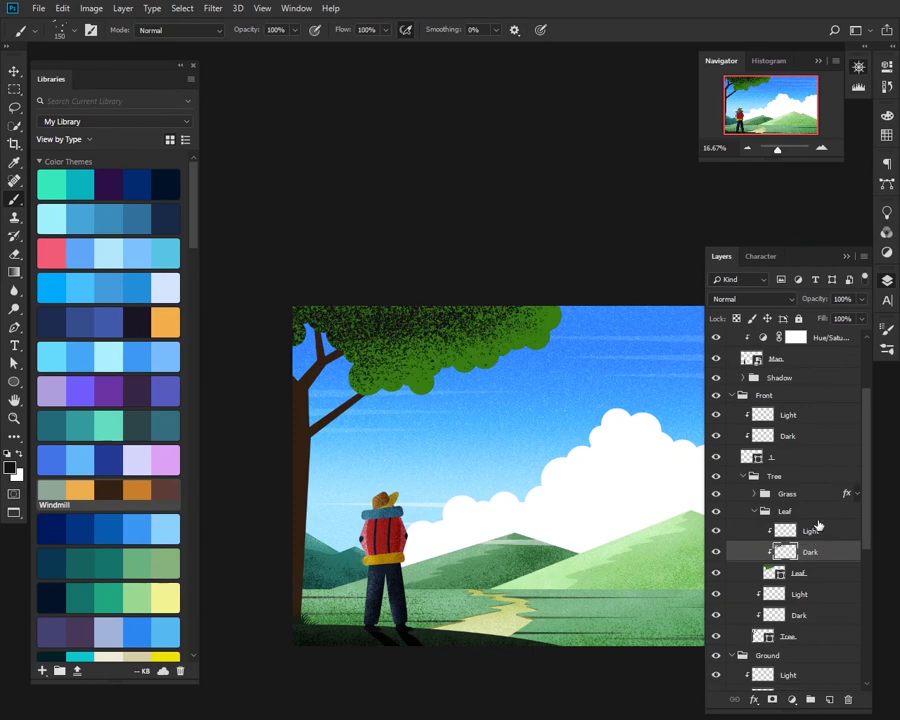
click(818, 528)
key(x)
key(bracketleft)
key(bracketleft)
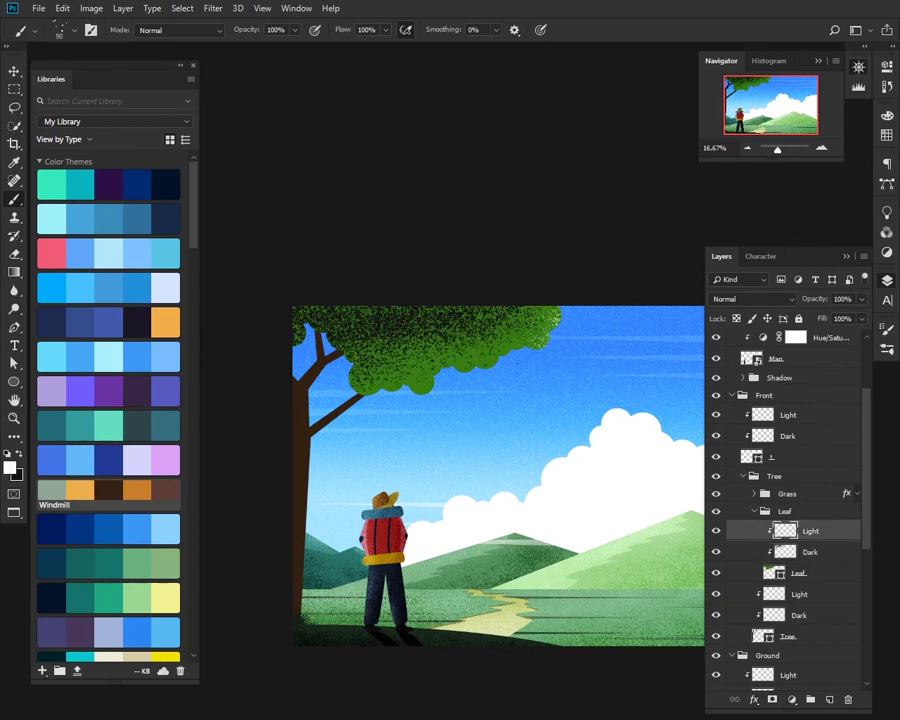
drag(513, 346, 547, 337)
drag(398, 382, 356, 384)
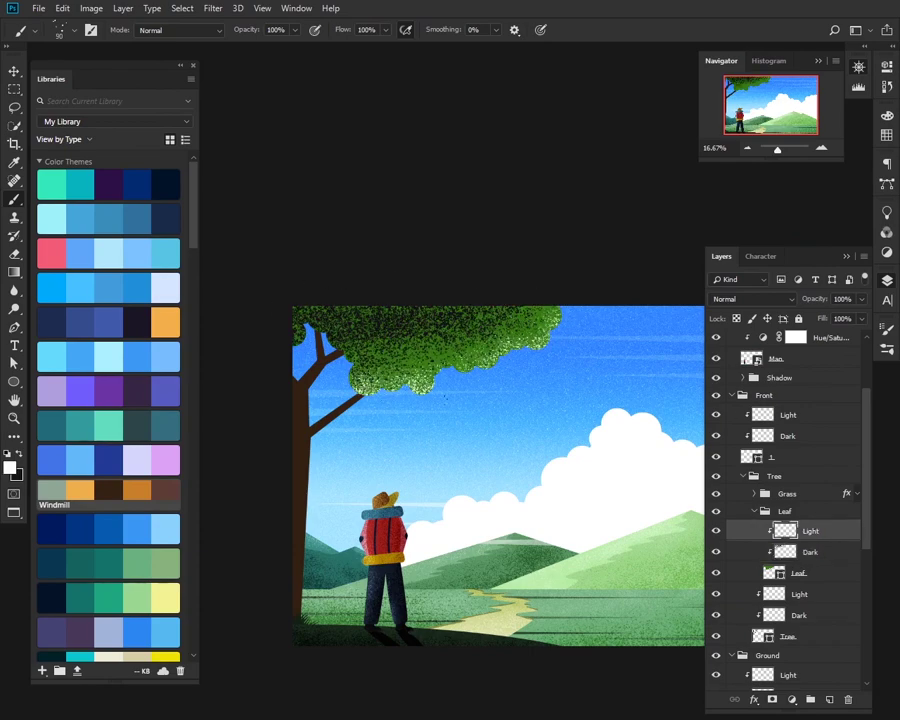
Step: Set both the foliage Light and Dark layers to Soft Light blending
click(752, 299)
click(736, 480)
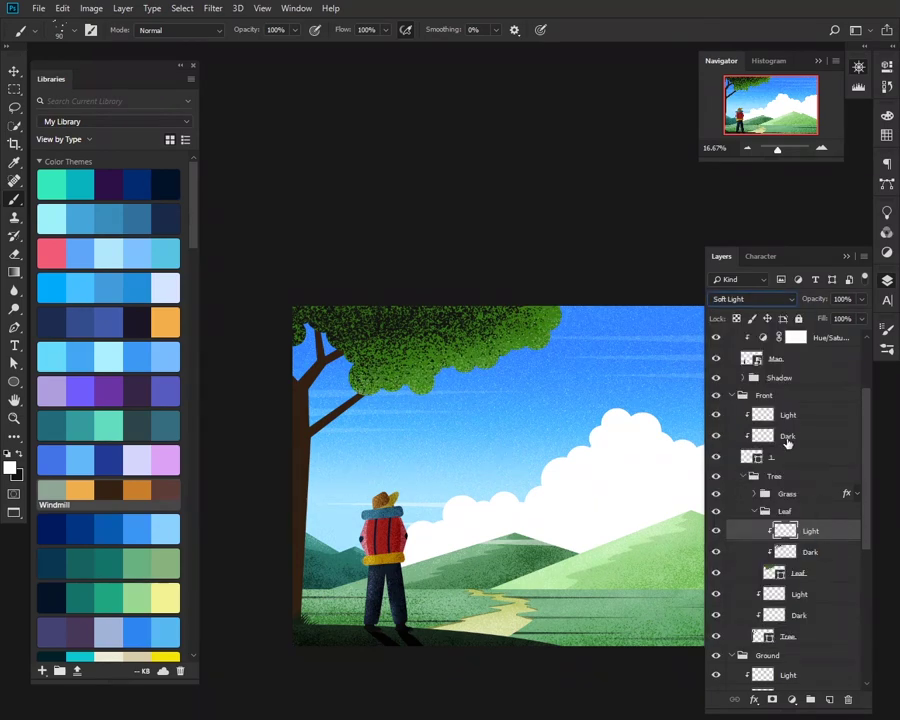
click(829, 549)
click(752, 299)
click(734, 480)
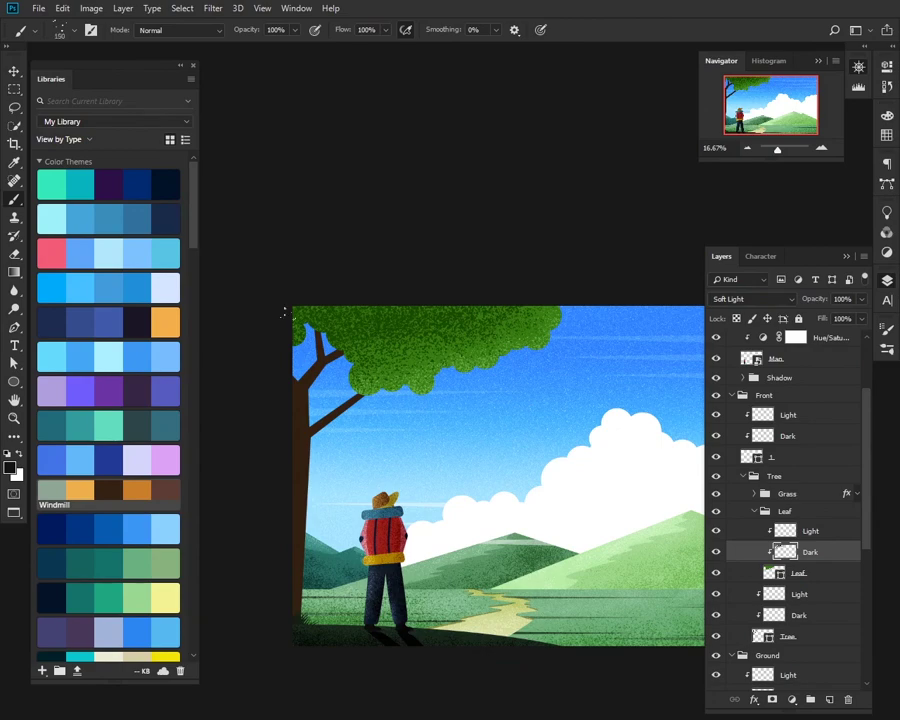
click(820, 532)
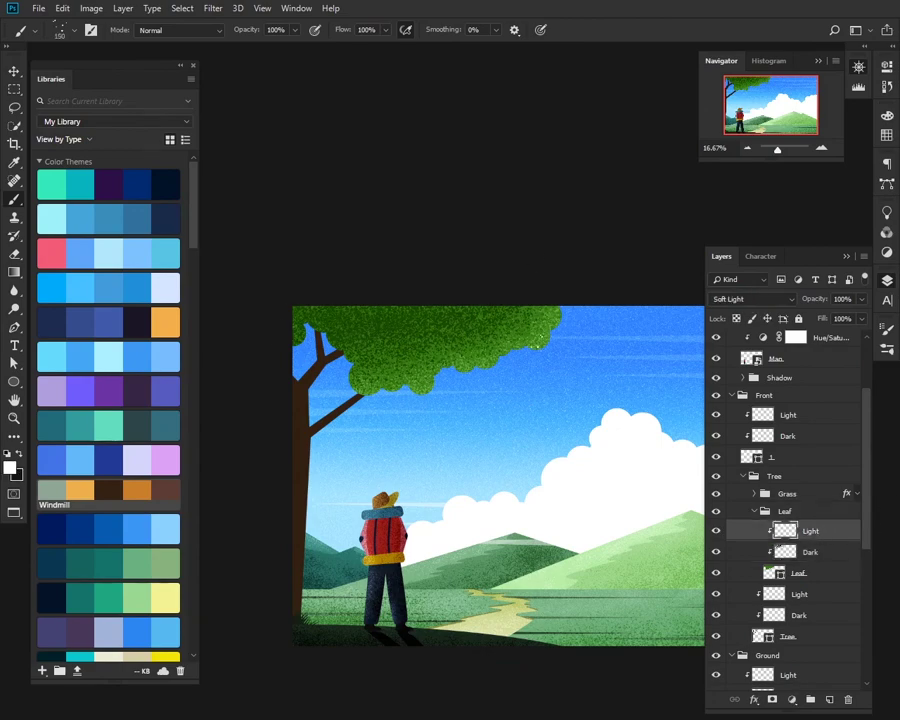
Step: Paint dark spatter speckles down the trunk's left side on its Dark layer
drag(421, 431, 556, 381)
ctrl+click(444, 346)
drag(427, 405, 503, 375)
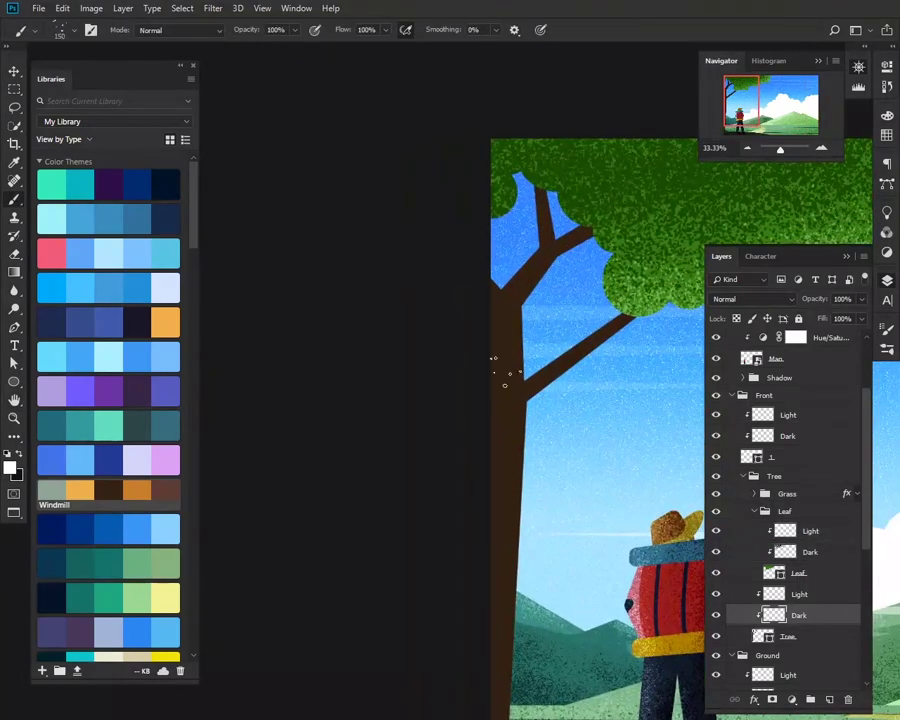
drag(481, 497, 496, 418)
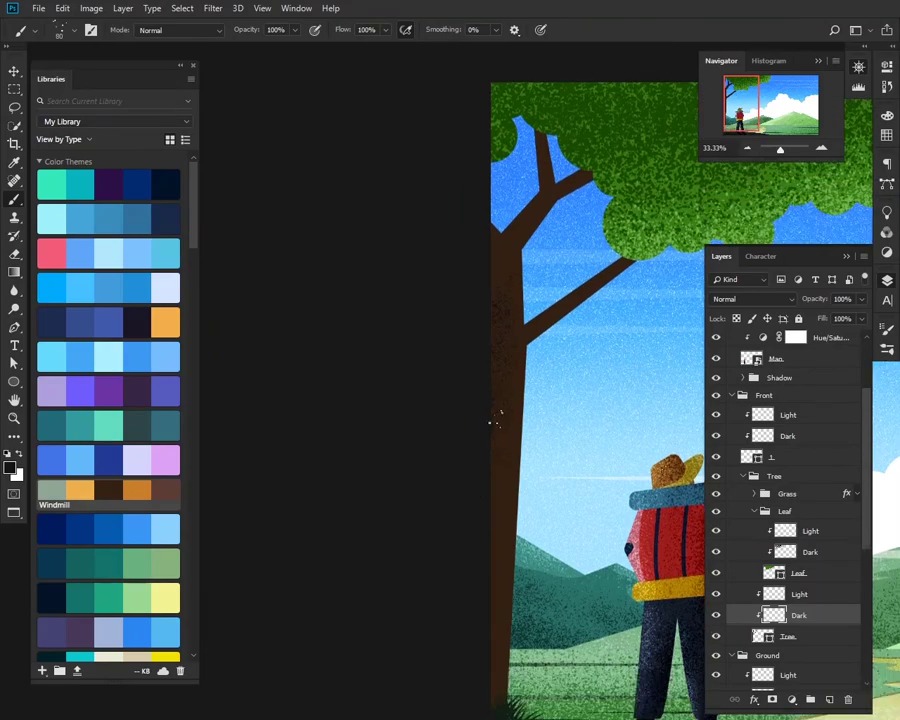
ctrl+click(594, 213)
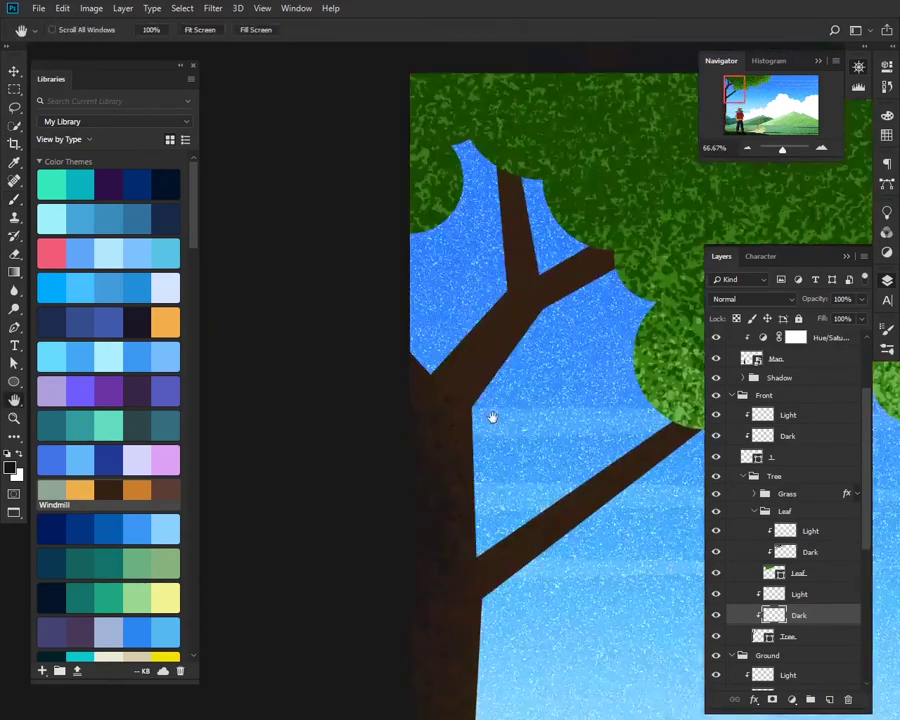
Step: On the trunk's Light layer, brush white speckles along the diagonal branch and trunk
click(834, 594)
key(x)
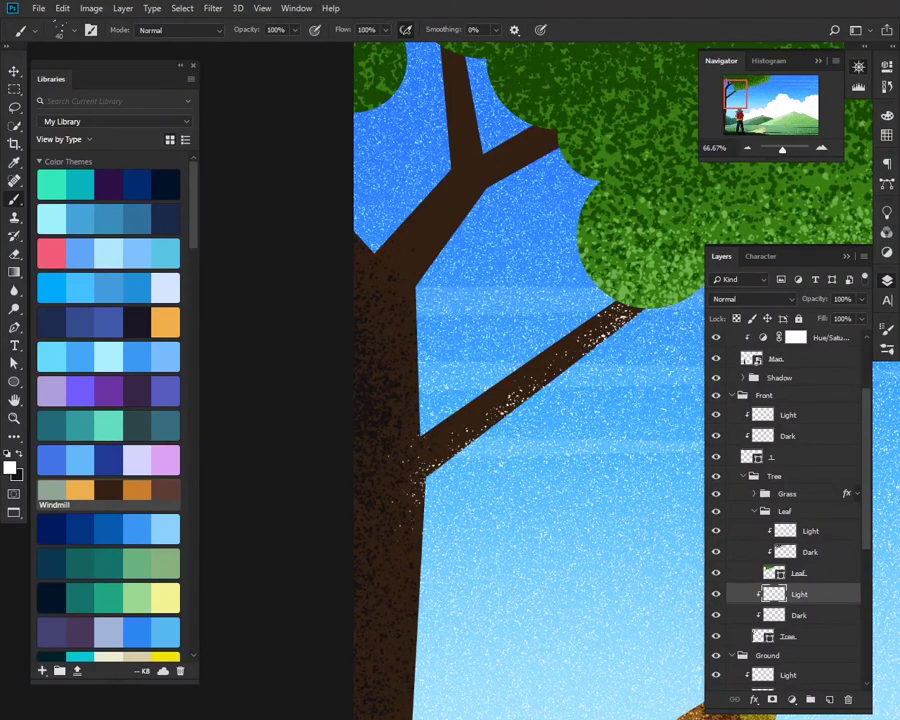
drag(590, 335, 450, 420)
drag(415, 250, 410, 420)
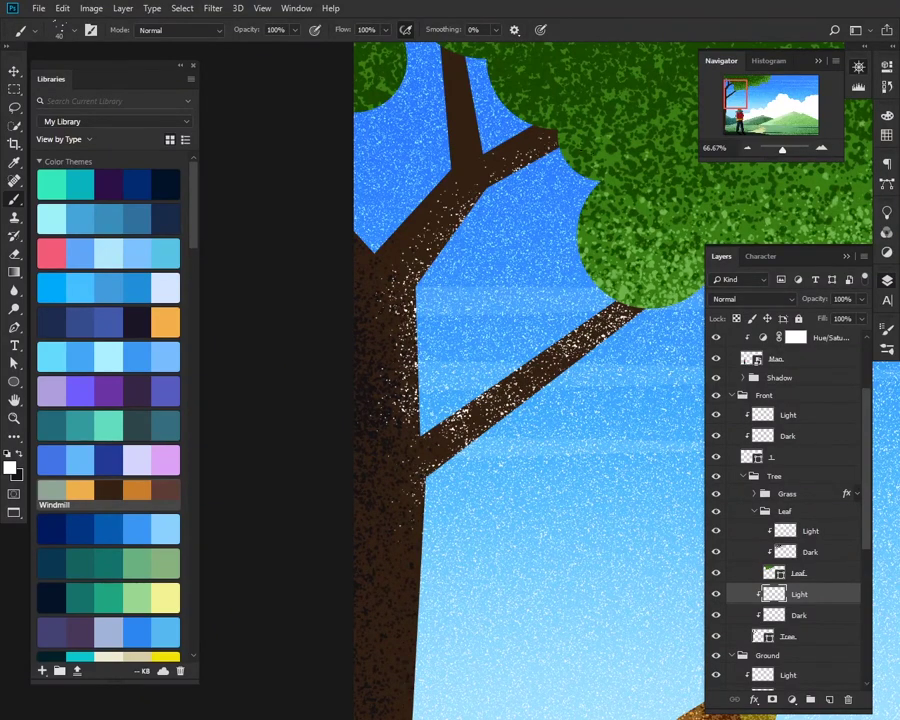
scroll(352, 122, up, 1)
scroll(352, 122, up, 1)
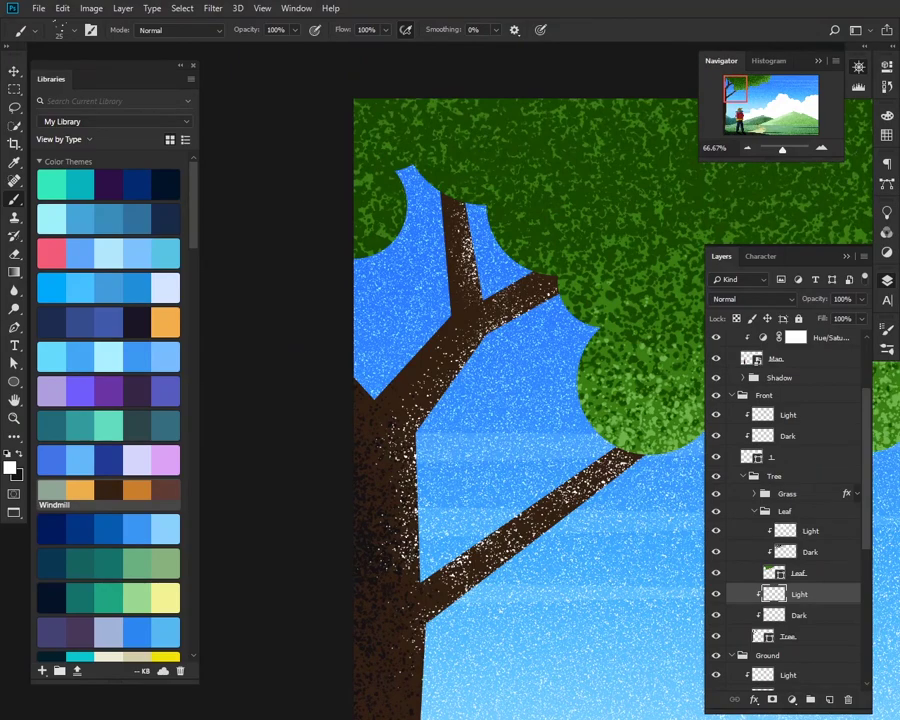
scroll(280, 250, down, 5)
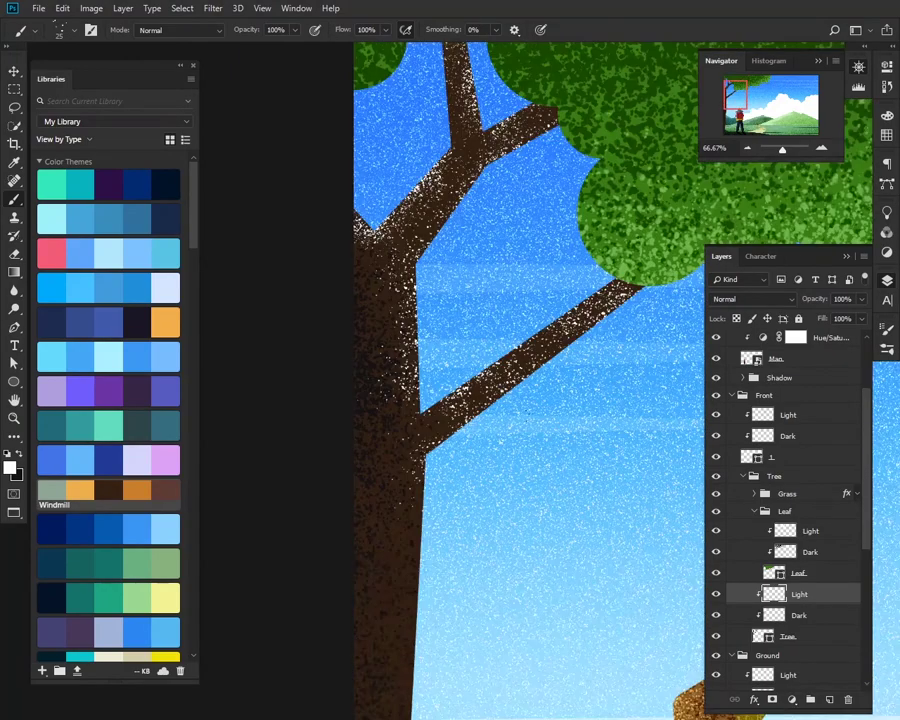
scroll(290, 190, down, 5)
scroll(293, 182, down, 5)
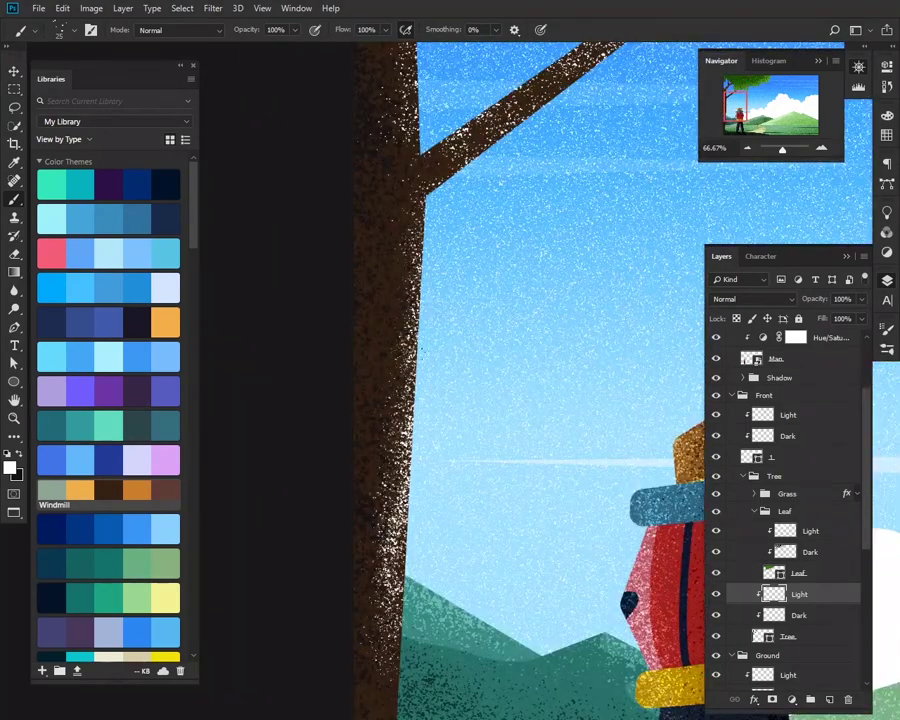
scroll(288, 180, down, 2)
scroll(288, 180, down, 4)
scroll(288, 180, down, 2)
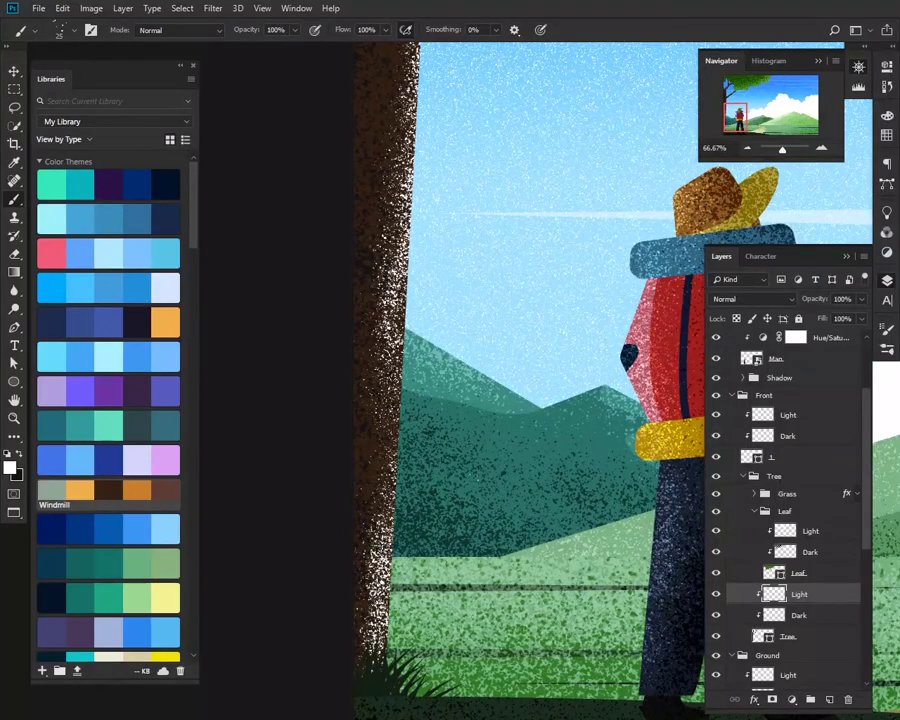